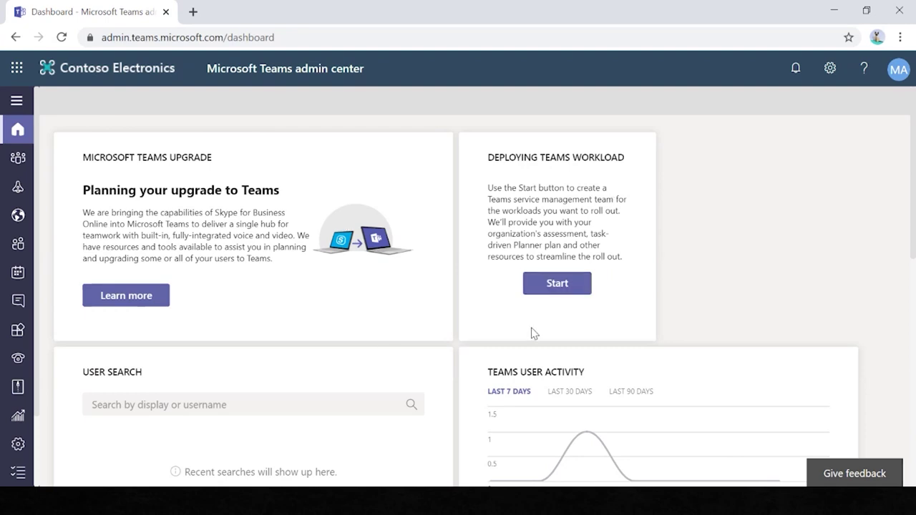
scroll(532, 333, "down", 2)
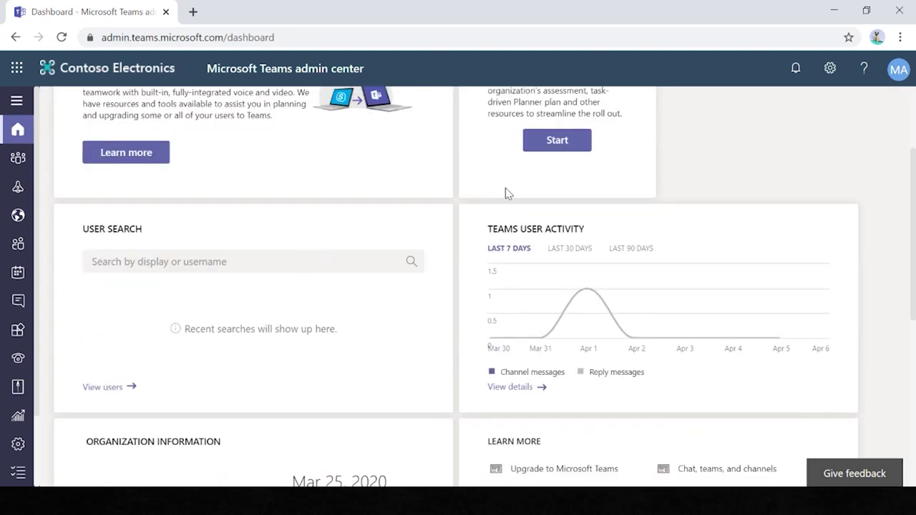
scroll(505, 189, "down", 3)
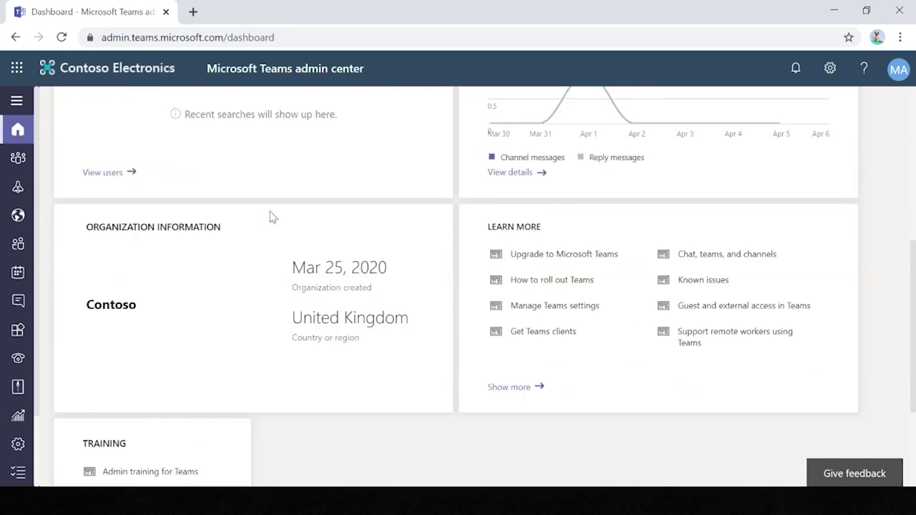
scroll(274, 335, "down", 1)
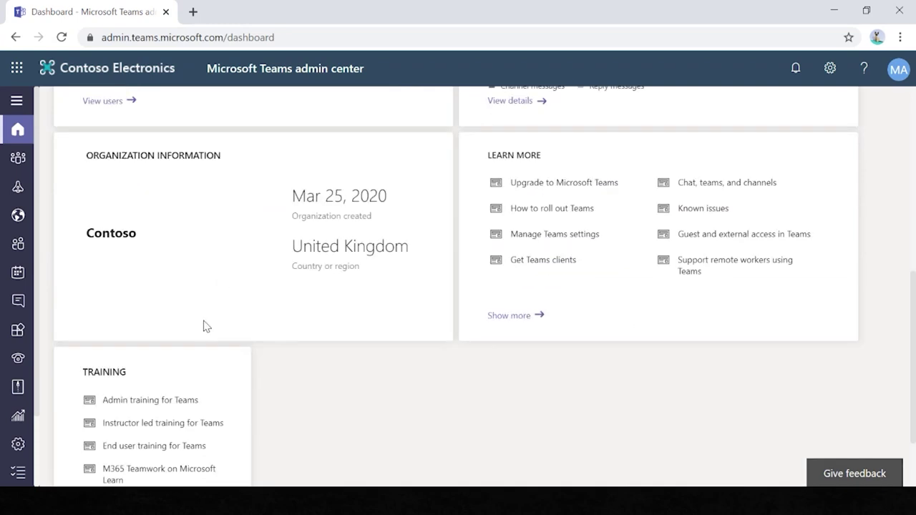
scroll(212, 401, "up", 4)
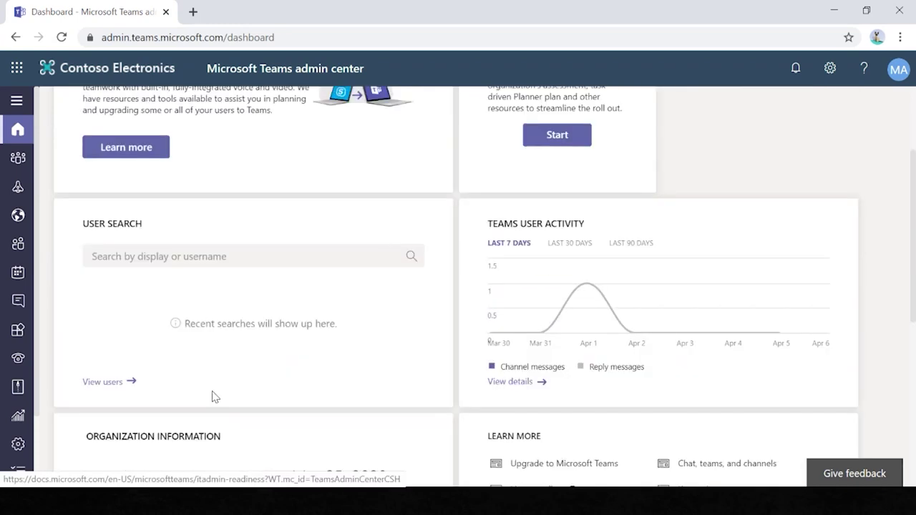
scroll(213, 394, "up", 2)
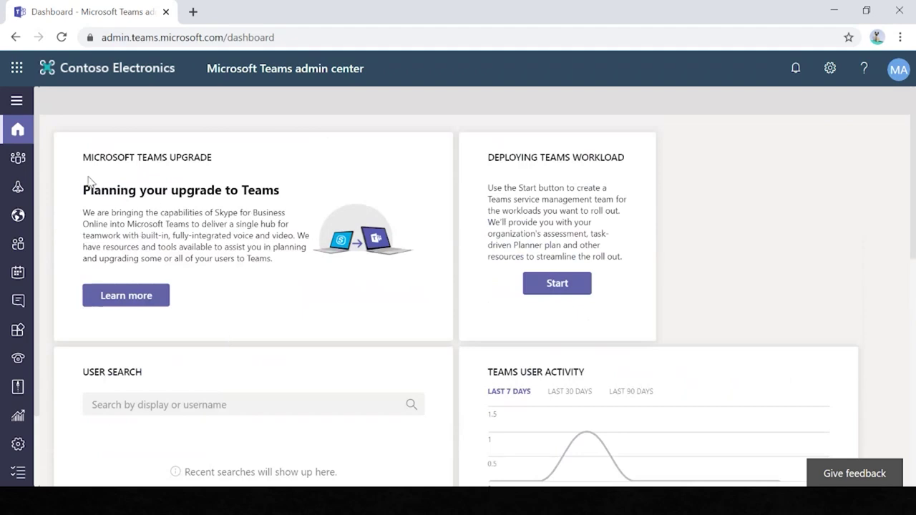
mouse_move(20, 179)
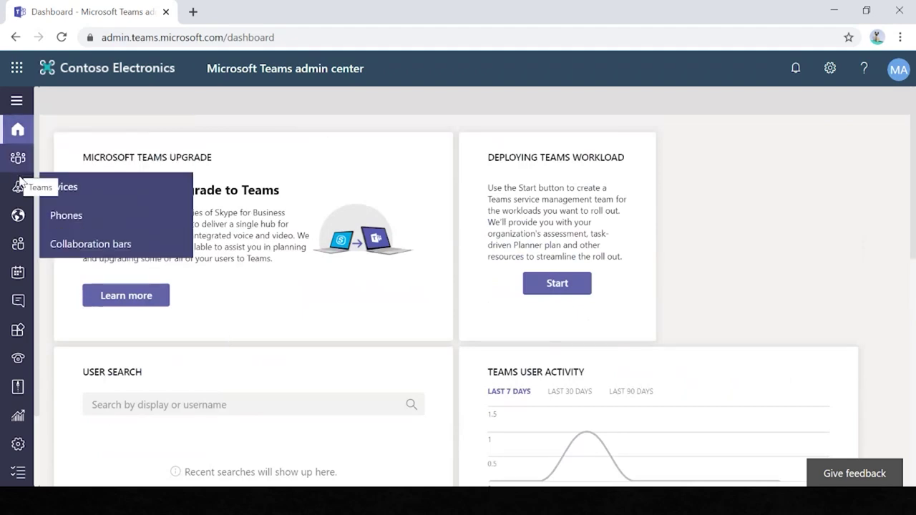
mouse_move(18, 158)
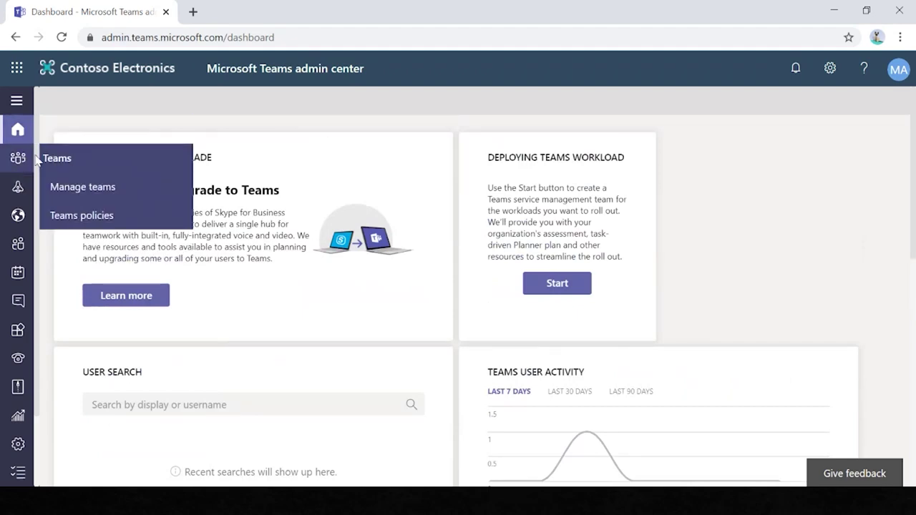
Open the Sales and Marketing team from Manage teams and review its 20 members
left_click(83, 188)
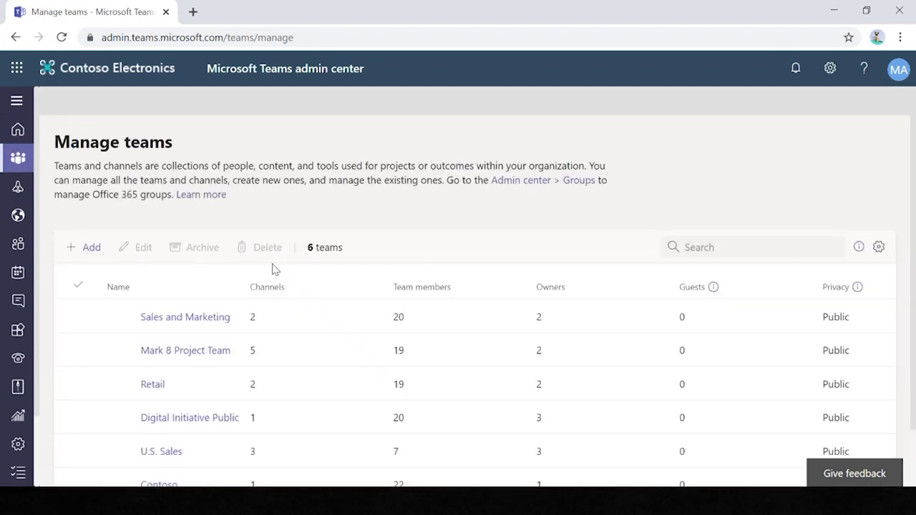
scroll(208, 331, "down", 1)
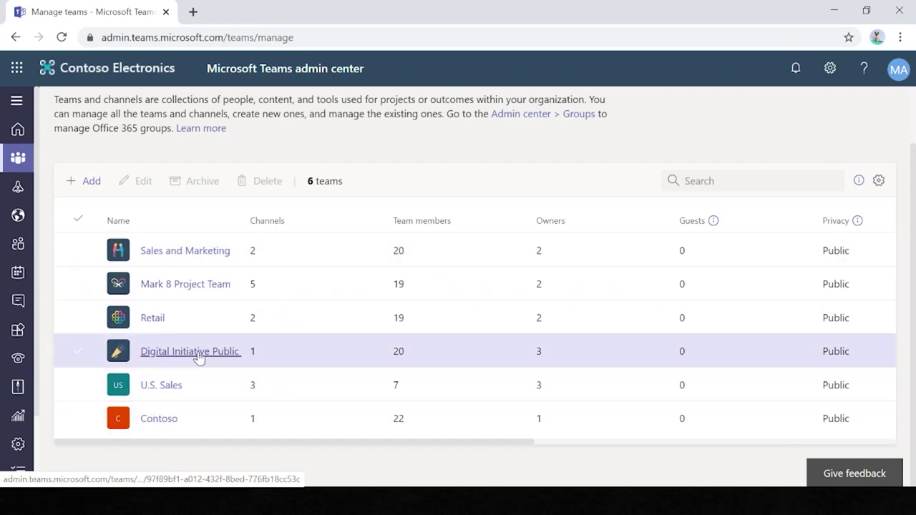
left_click(199, 252)
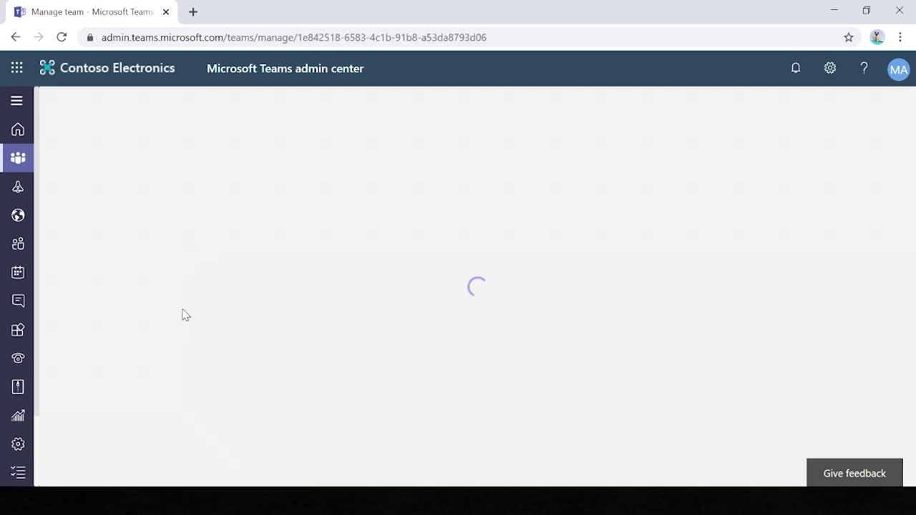
scroll(184, 315, "down", 3)
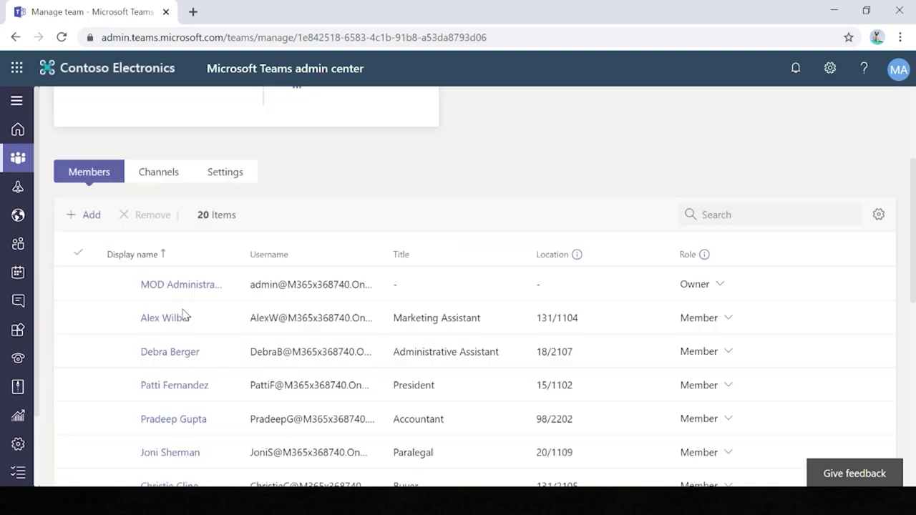
scroll(154, 401, "down", 2)
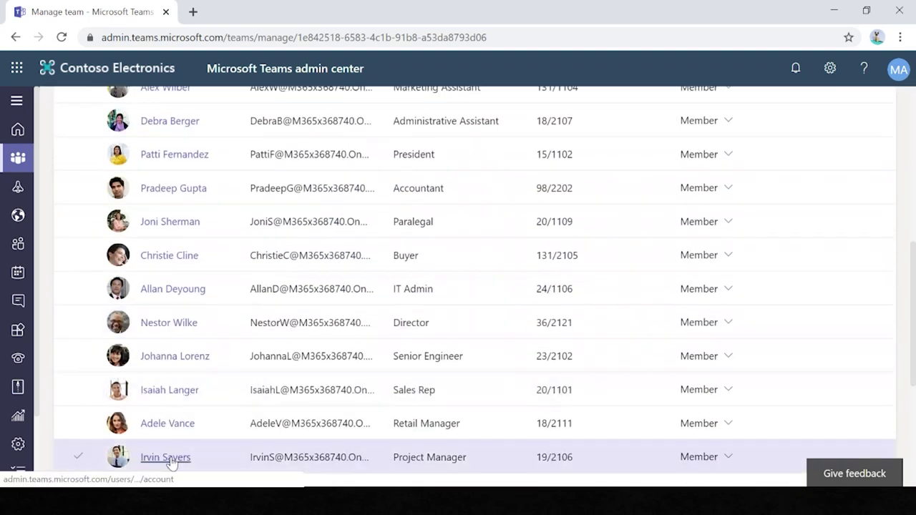
scroll(172, 458, "up", 4)
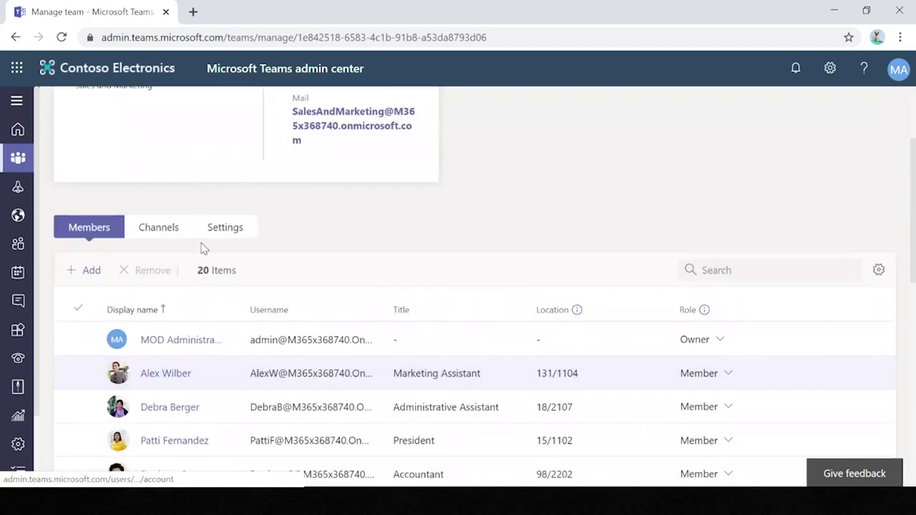
Review the team's two channels, including General, and its conversation and channel settings
left_click(161, 227)
left_click(148, 394)
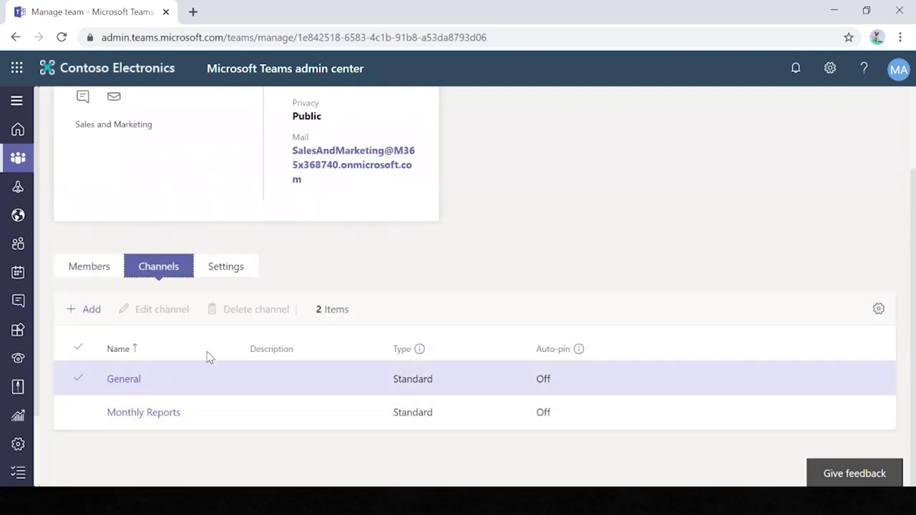
left_click(223, 267)
scroll(223, 319, "down", 3)
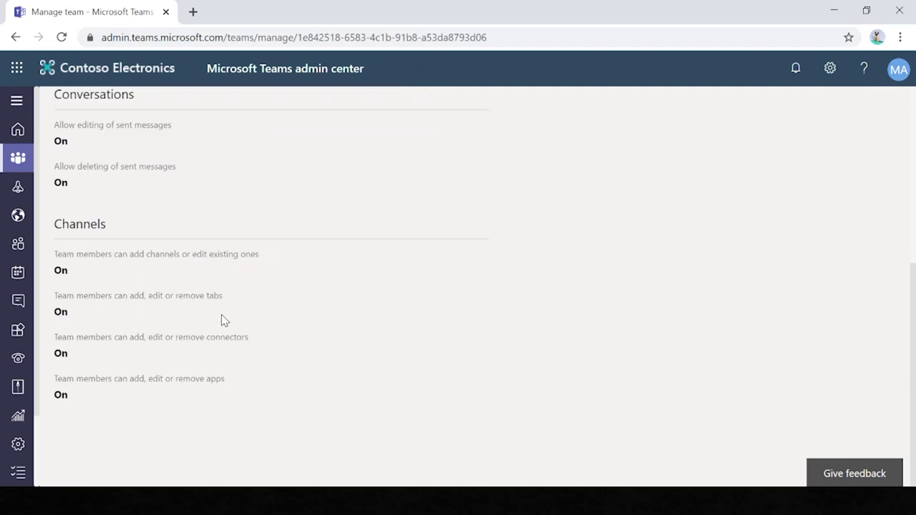
scroll(86, 267, "up", 4)
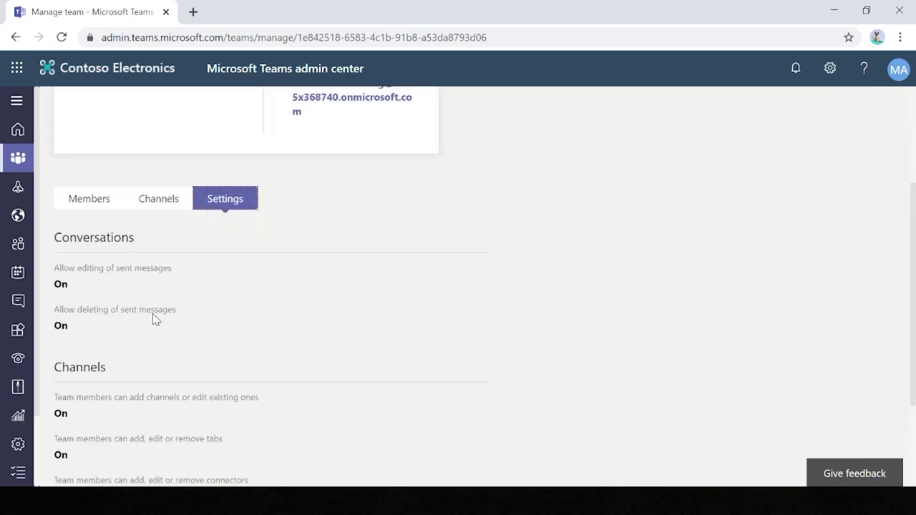
scroll(192, 298, "up", 1)
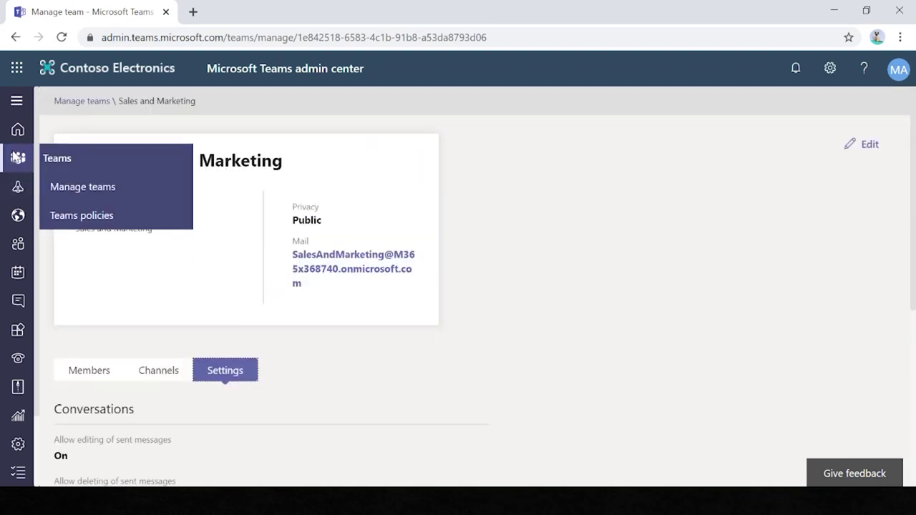
Go to the Users page listing the organization's United Kingdom, Online users
mouse_move(17, 195)
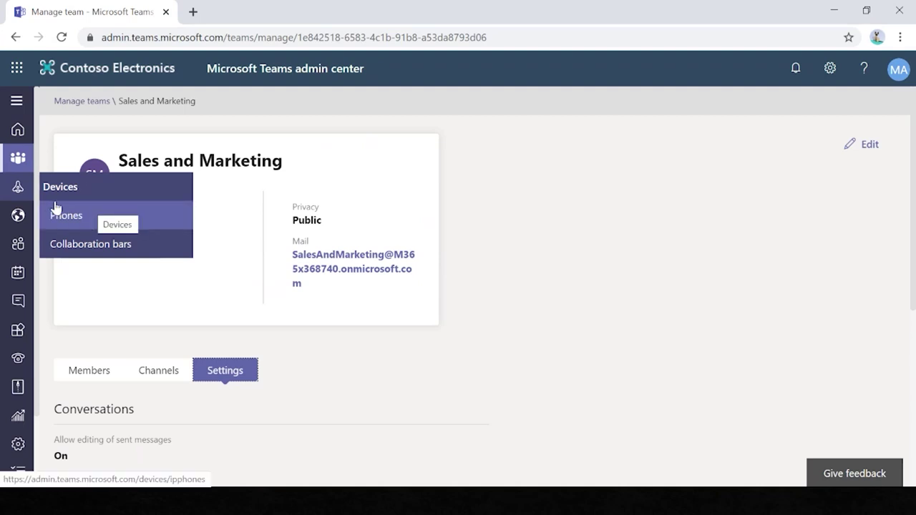
mouse_move(18, 226)
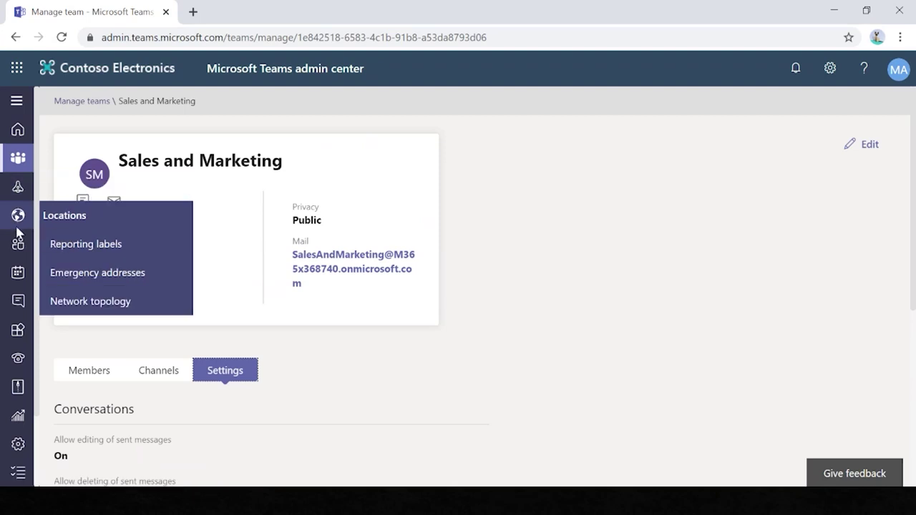
mouse_move(20, 247)
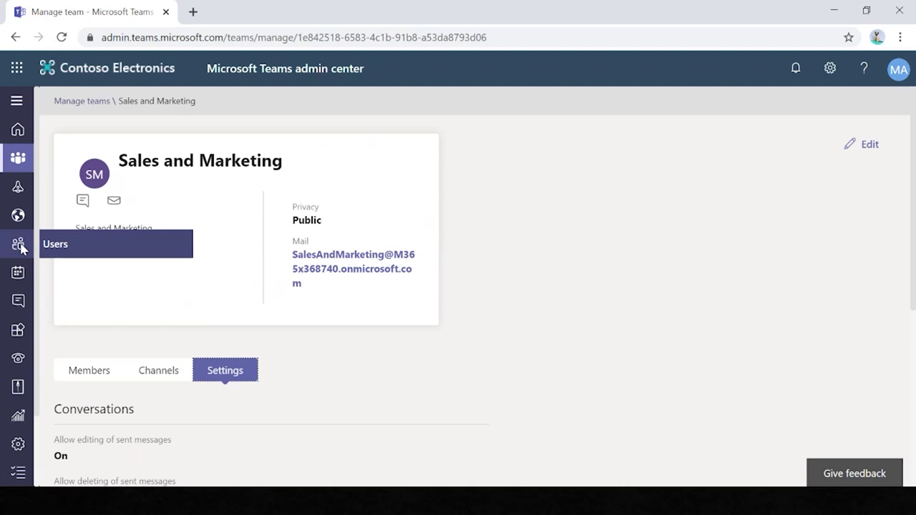
left_click(45, 247)
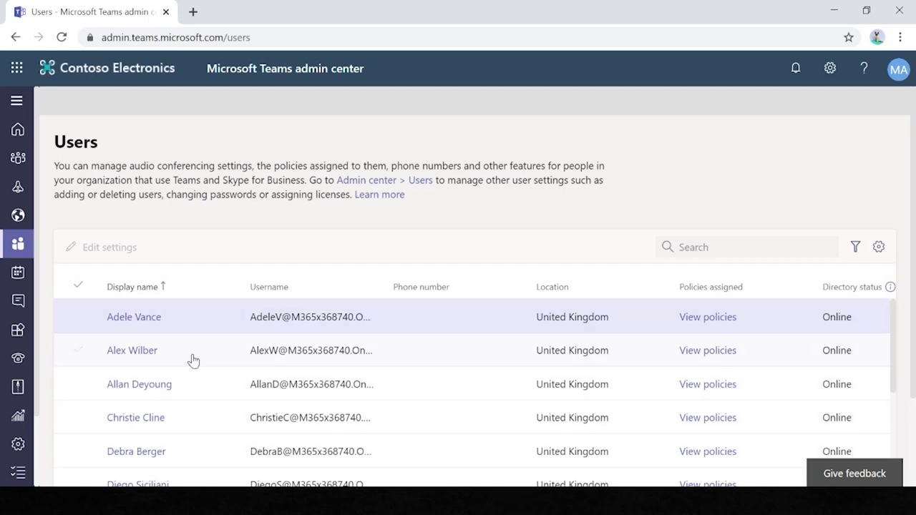
Open the second user's profile and review their account details and country
left_click(143, 351)
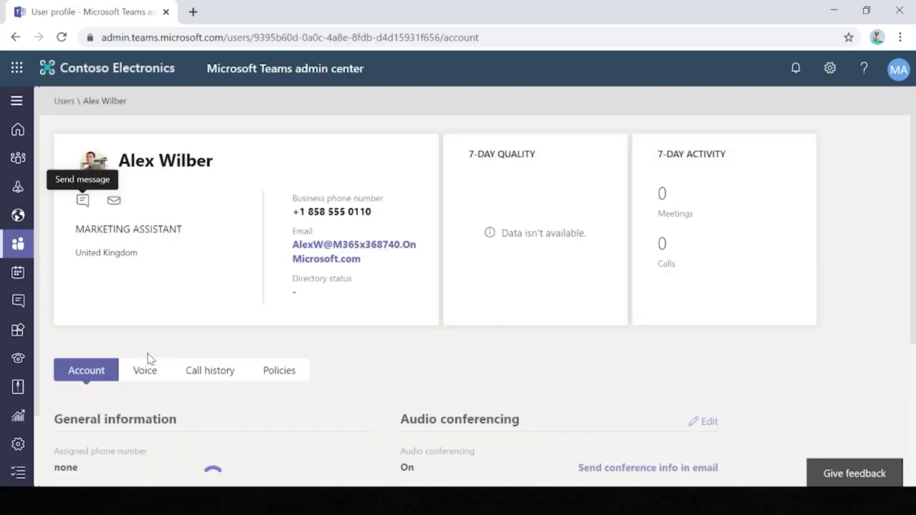
triple_click(129, 250)
left_click(143, 267)
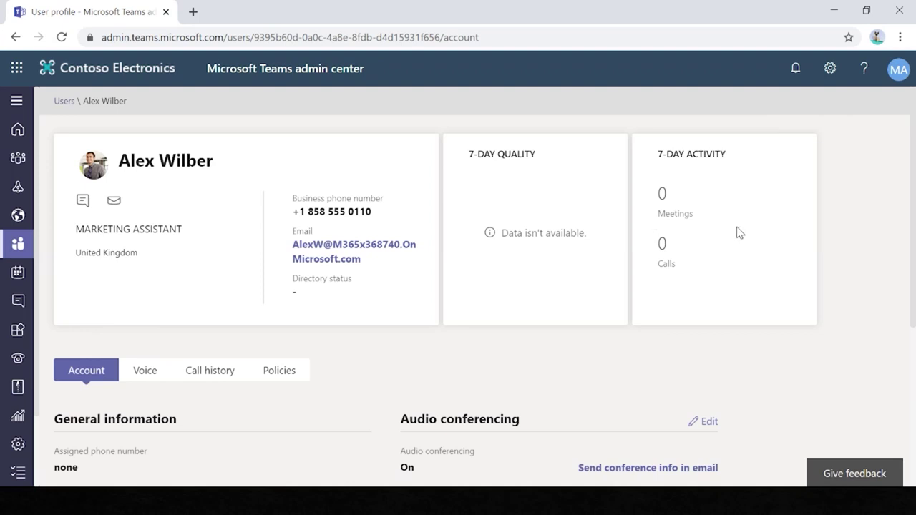
scroll(730, 234, "down", 2)
scroll(726, 234, "down", 2)
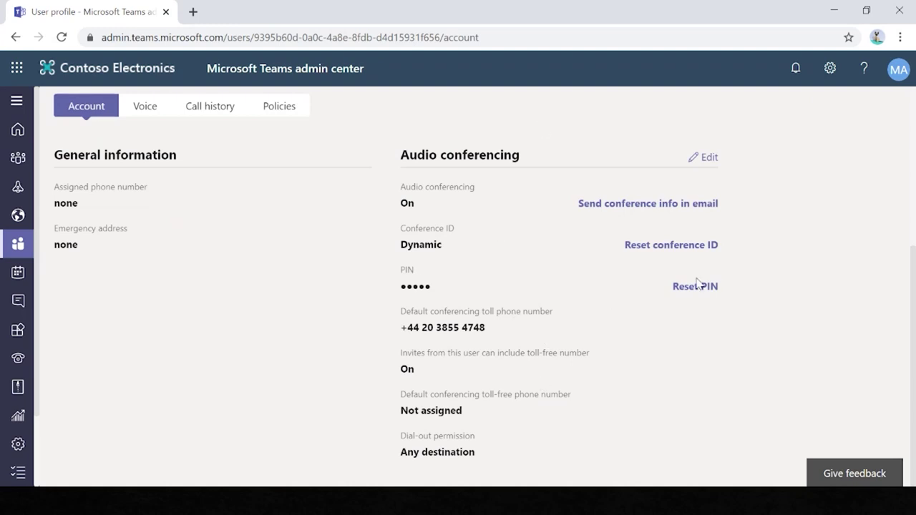
Check the user's call history, then their assigned policies: Global meeting policy, no package
left_click(210, 107)
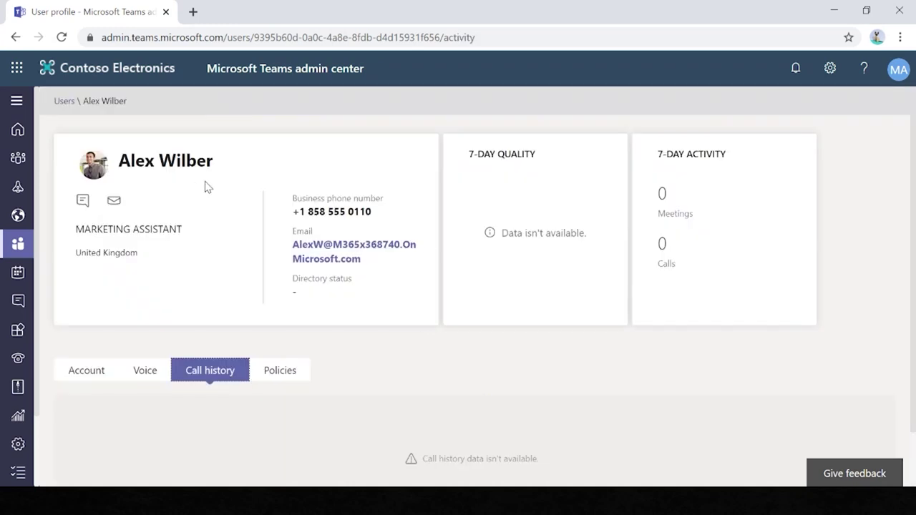
left_click(299, 378)
scroll(298, 378, "down", 3)
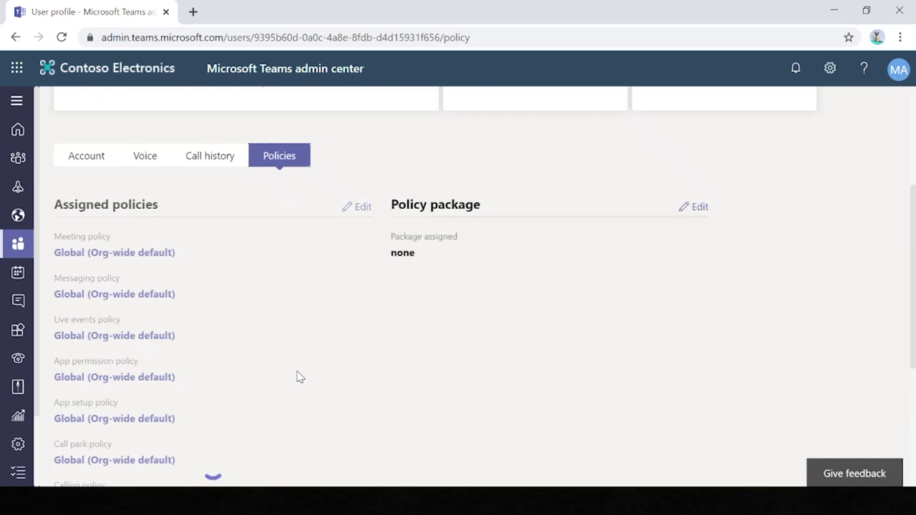
scroll(308, 272, "up", 3)
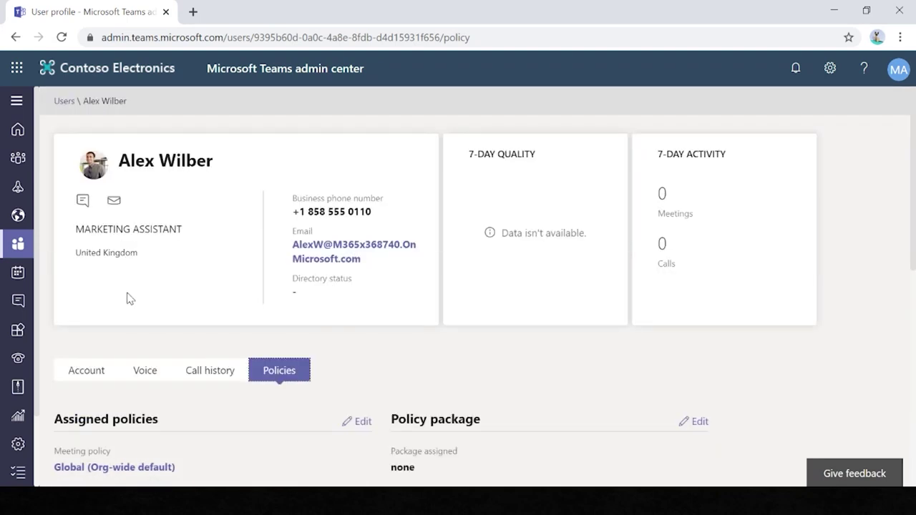
mouse_move(20, 277)
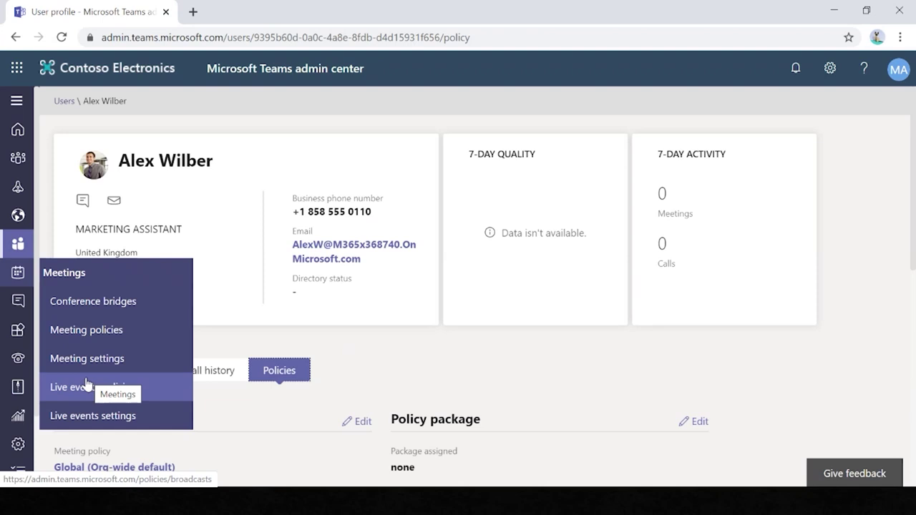
Open the Global (Org-wide default) messaging policy for editing
mouse_move(25, 307)
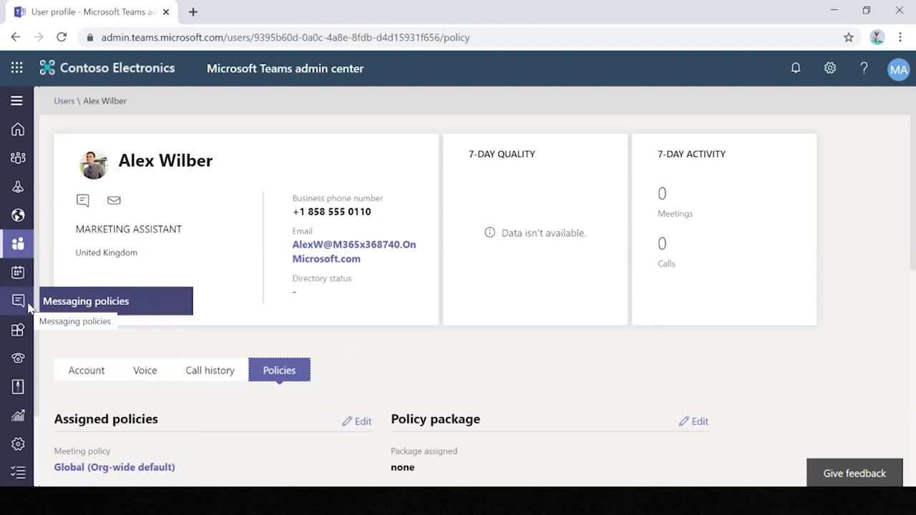
left_click(58, 304)
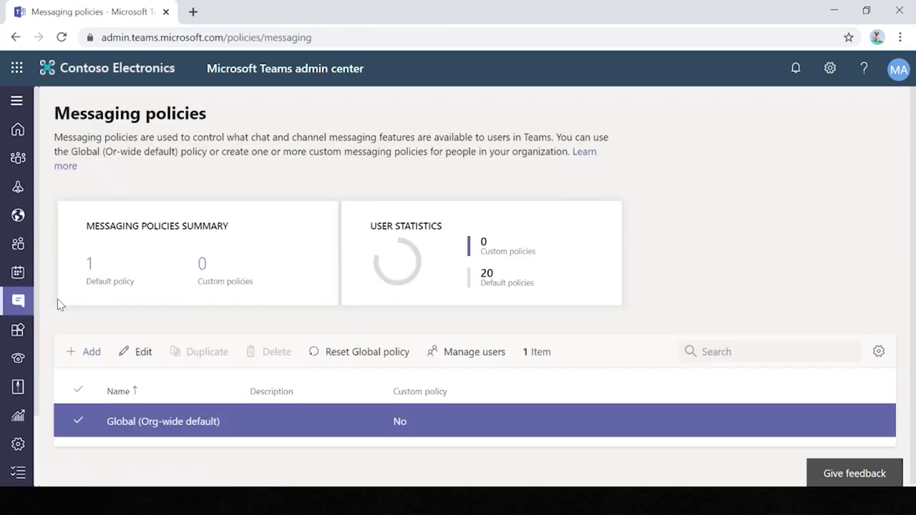
left_click(147, 422)
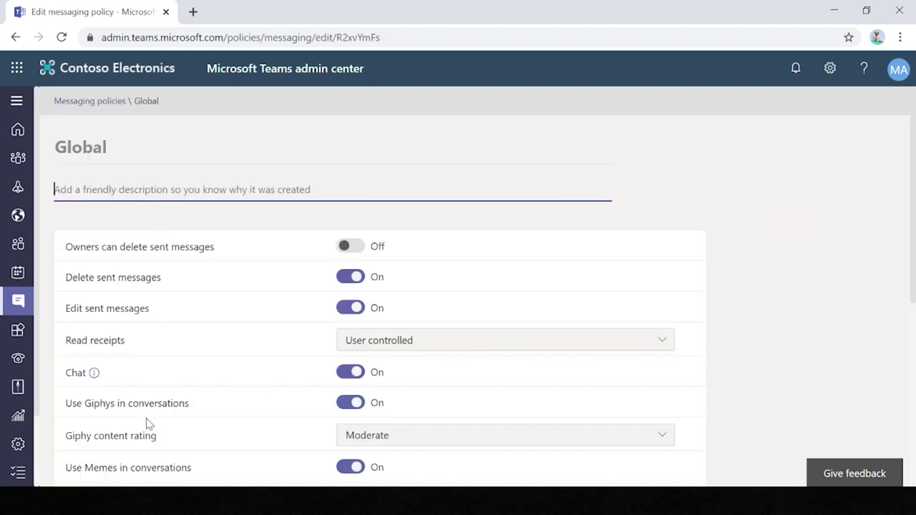
scroll(265, 293, "down", 1)
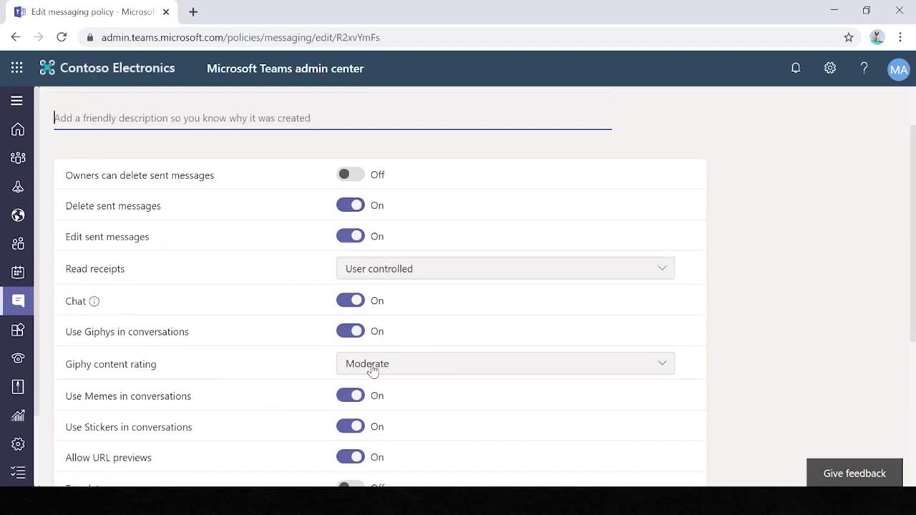
Turn off Giphys, Memes and Stickers in conversations, leaving the Giphy rating unchanged
left_click(426, 367)
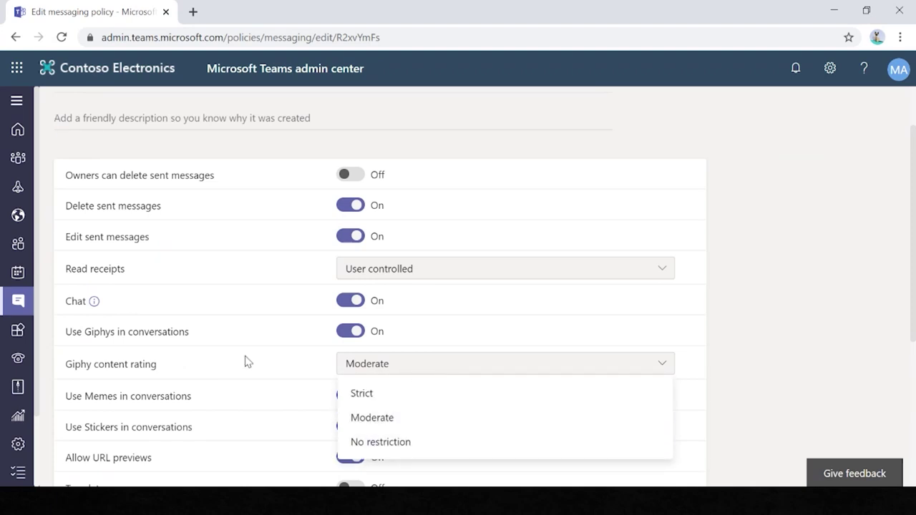
left_click(244, 361)
left_click(353, 334)
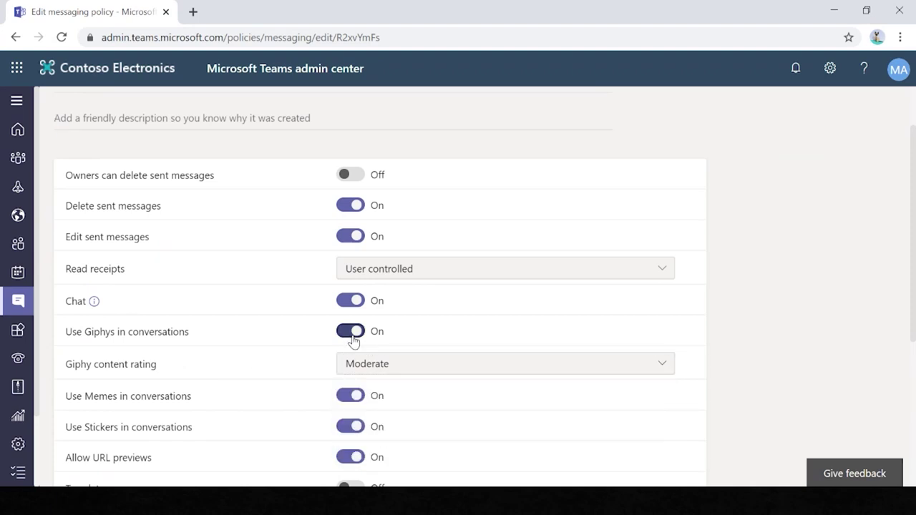
left_click(352, 401)
left_click(354, 431)
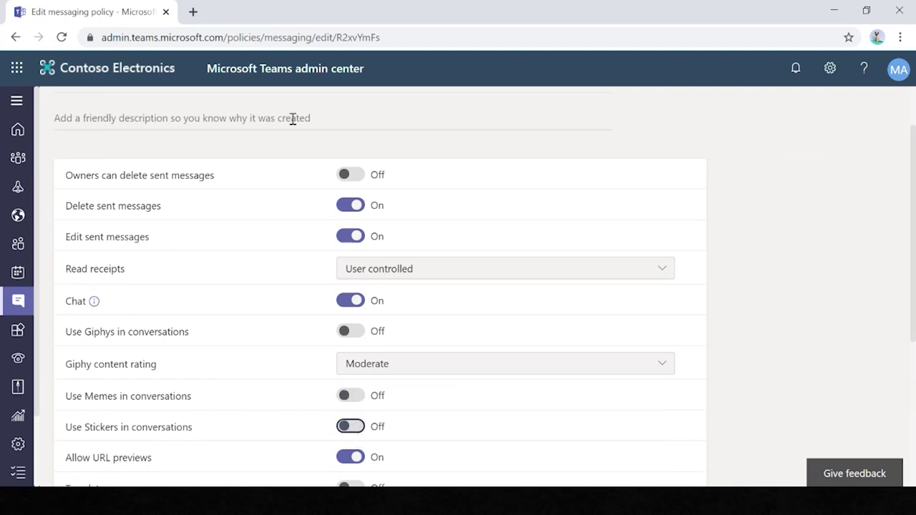
scroll(266, 164, "down", 1)
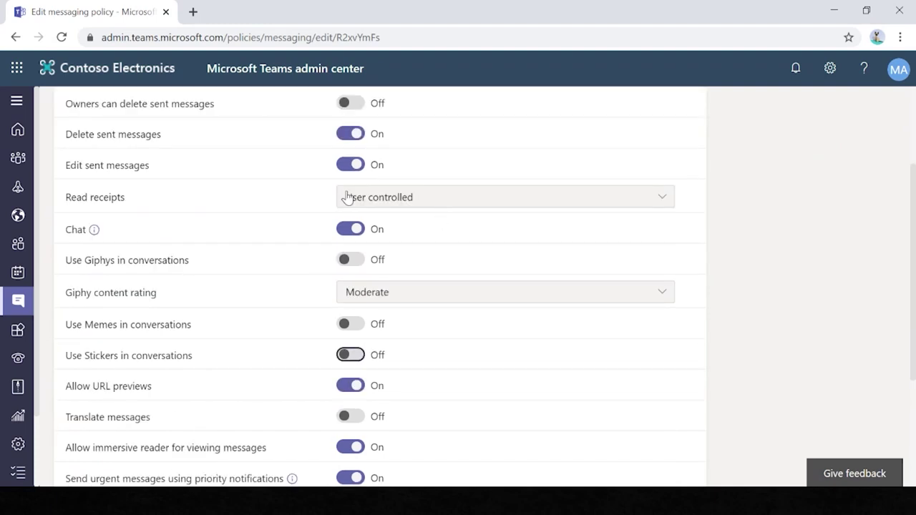
scroll(93, 315, "down", 3)
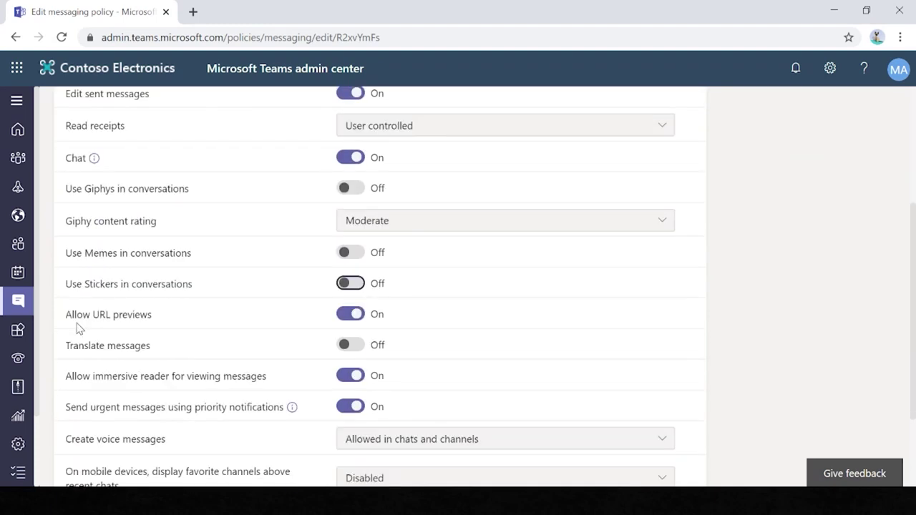
mouse_move(18, 330)
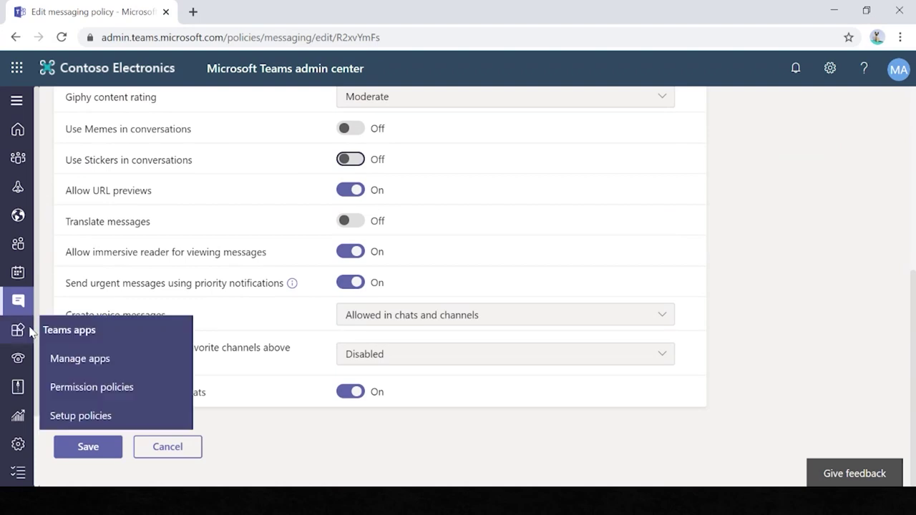
Block the AVA app on the Manage apps page
left_click(79, 361)
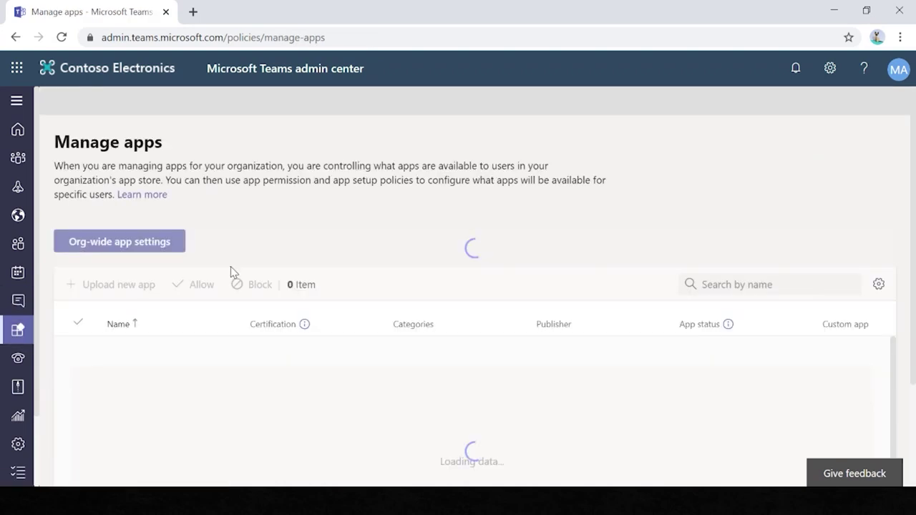
scroll(240, 277, "down", 3)
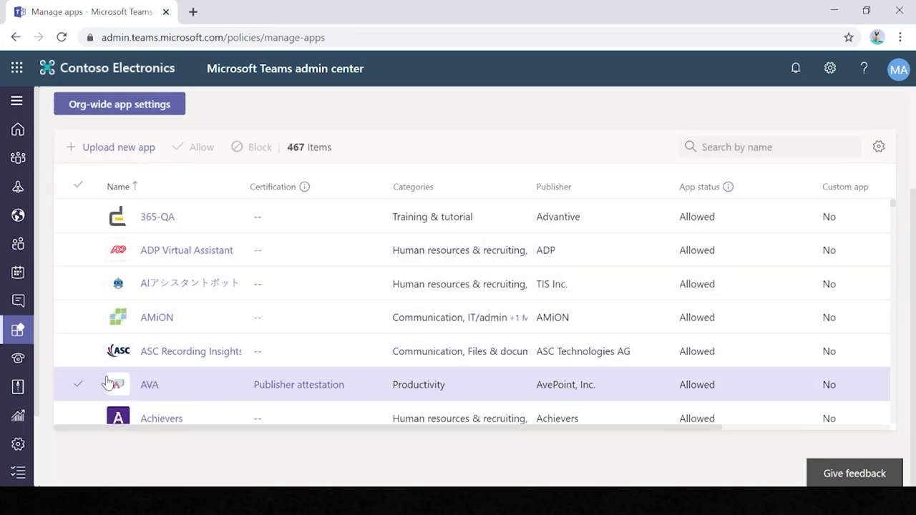
left_click(79, 384)
scroll(124, 379, "up", 3)
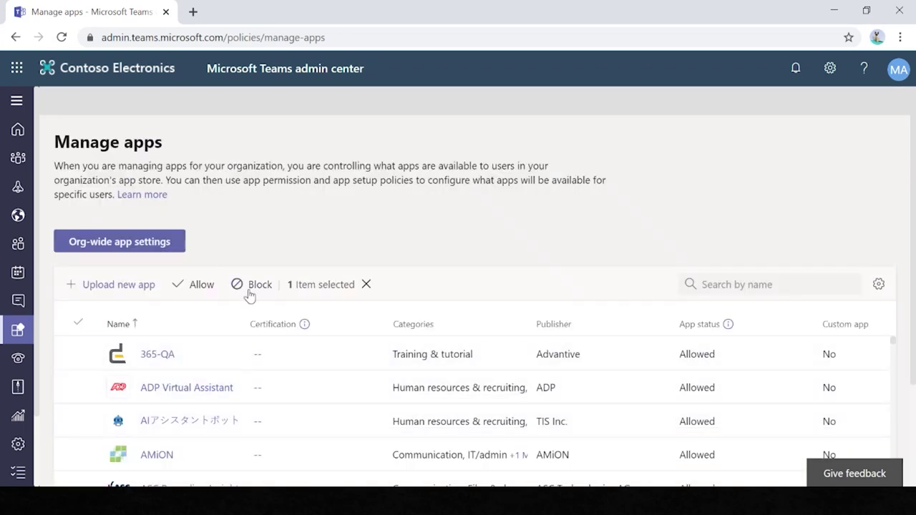
left_click(251, 286)
left_click(513, 375)
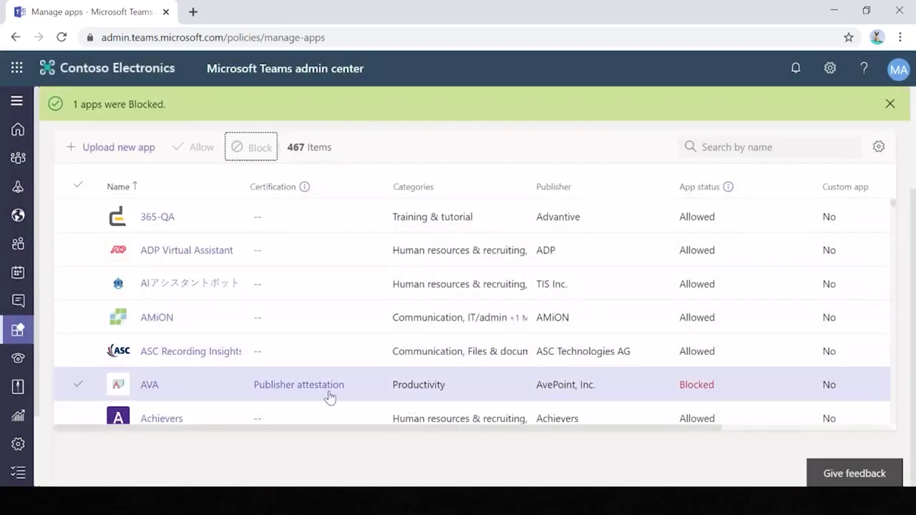
Allow the AVA app again so it shows Allowed
left_click(79, 387)
left_click(192, 157)
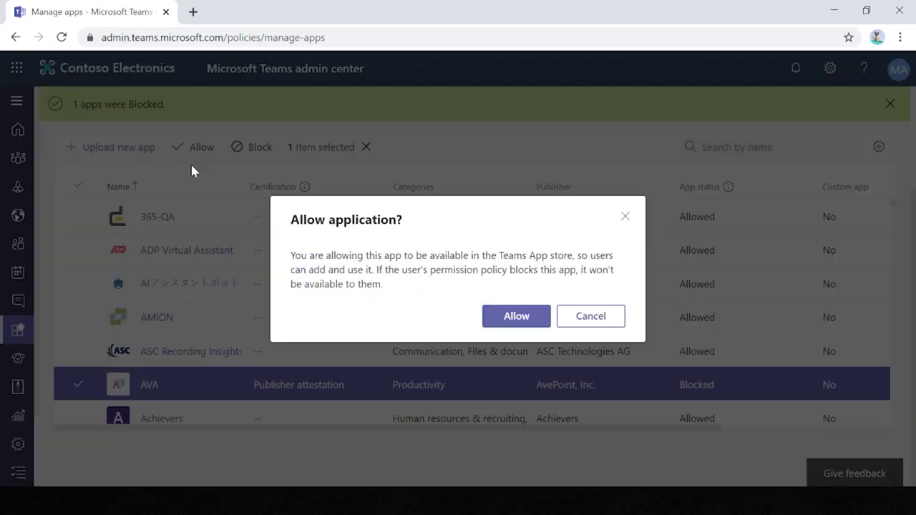
left_click(517, 318)
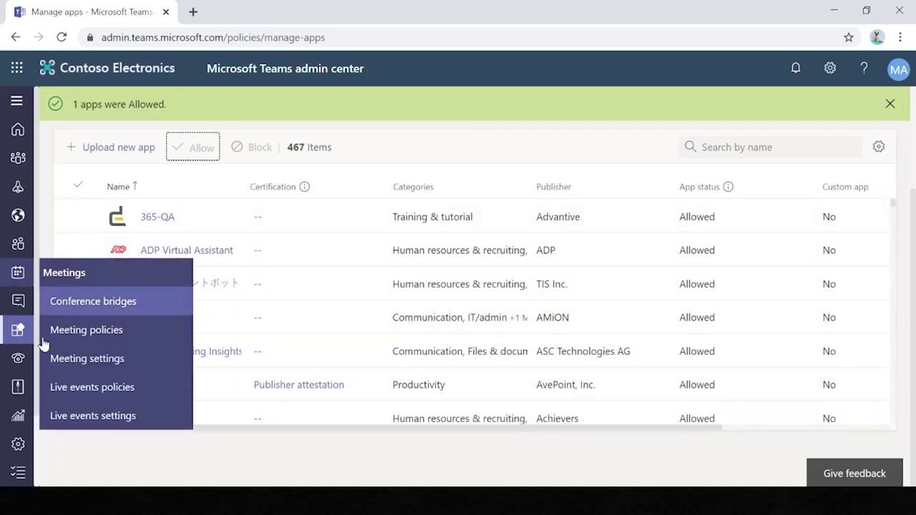
Glance over the remaining admin sections, then advance to the Skype for Business Online slide
mouse_move(30, 352)
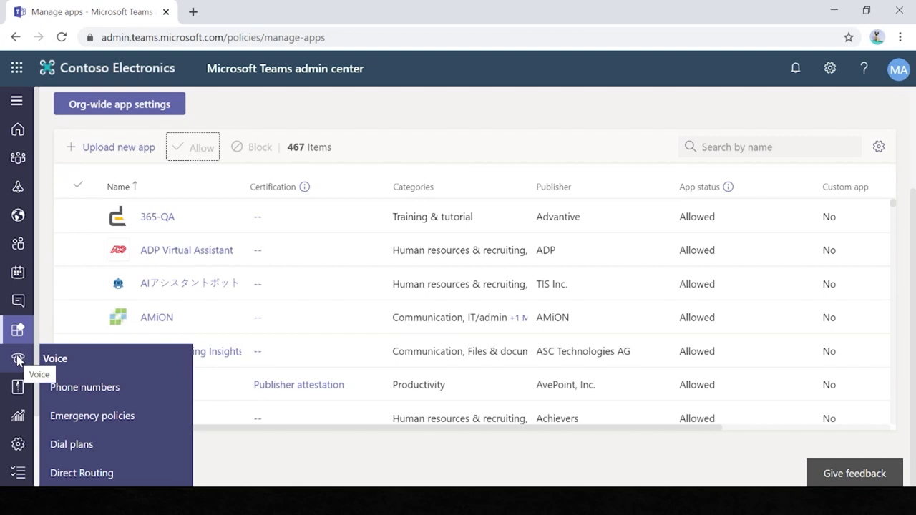
mouse_move(15, 418)
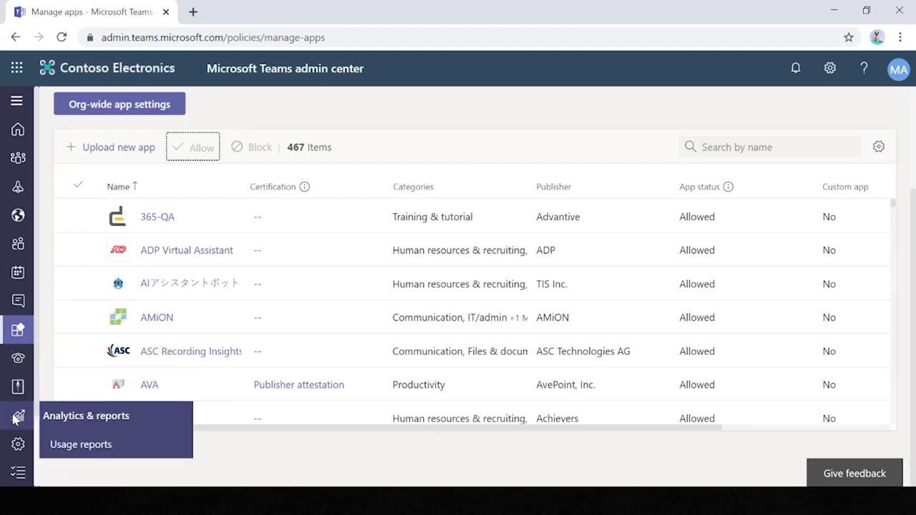
mouse_move(14, 444)
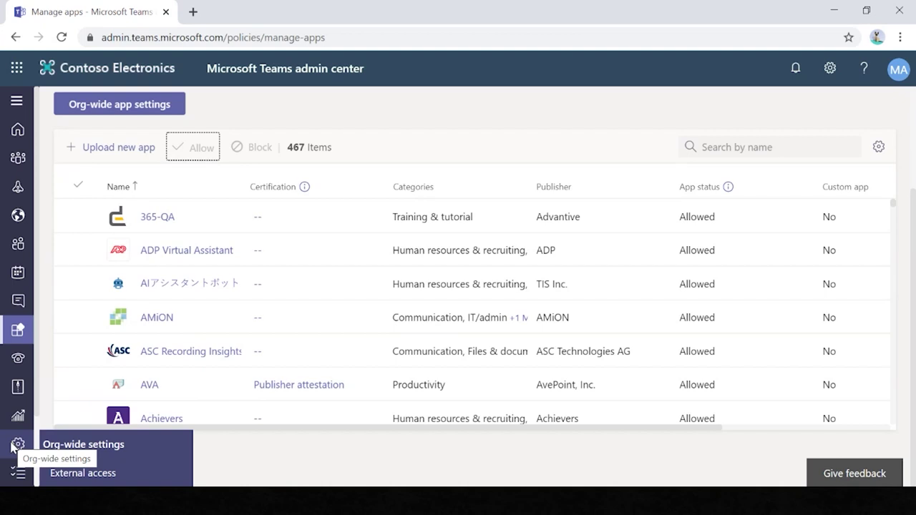
scroll(14, 445, "down", 1)
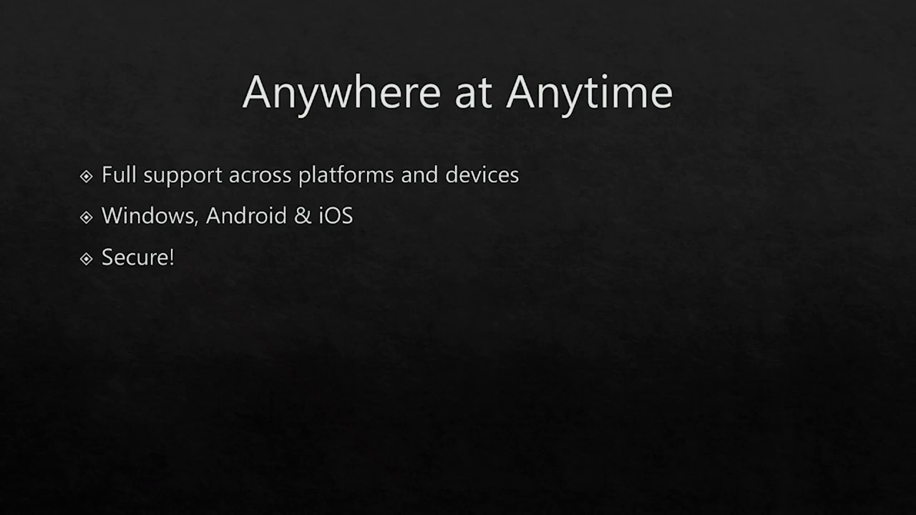
key("Right")
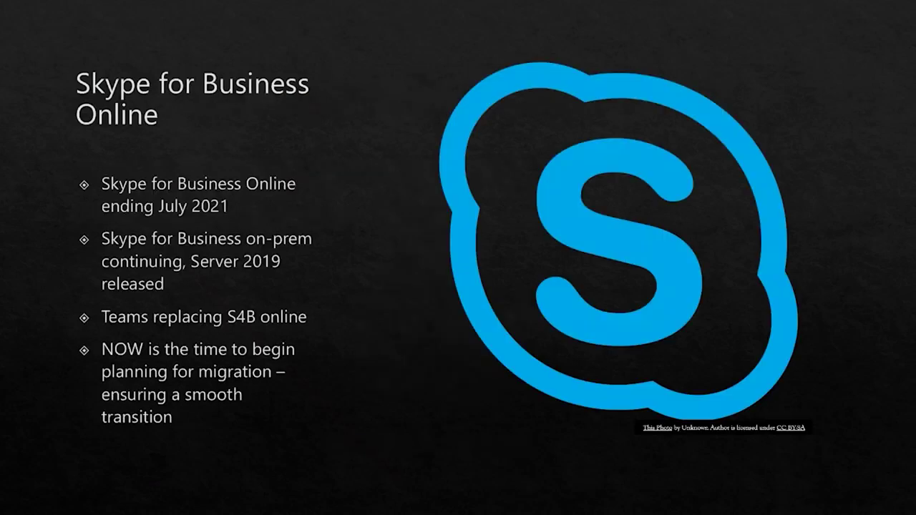
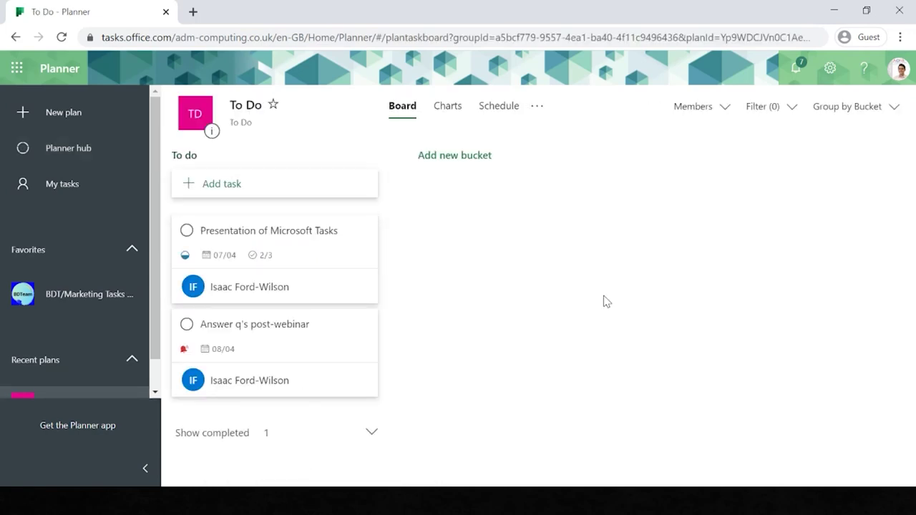
Switch the To Do board's grouping from Bucket to Progress
left_click(847, 105)
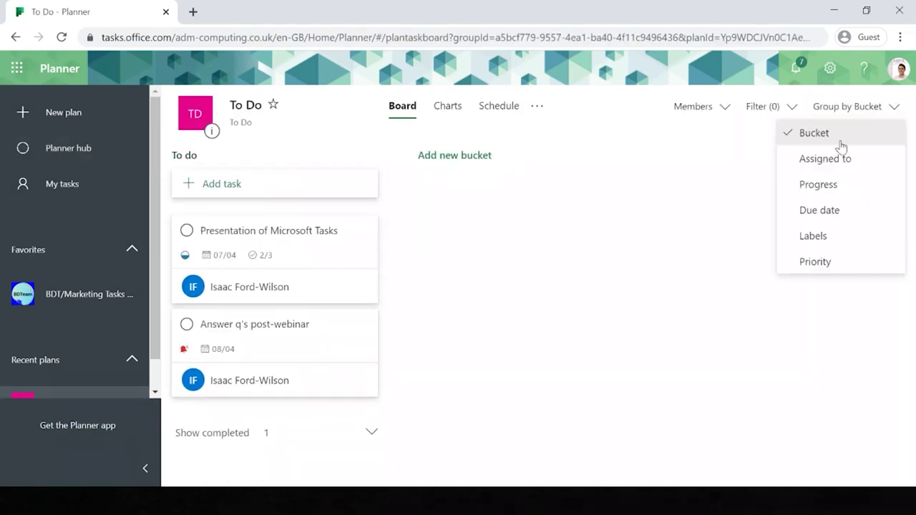
left_click(827, 199)
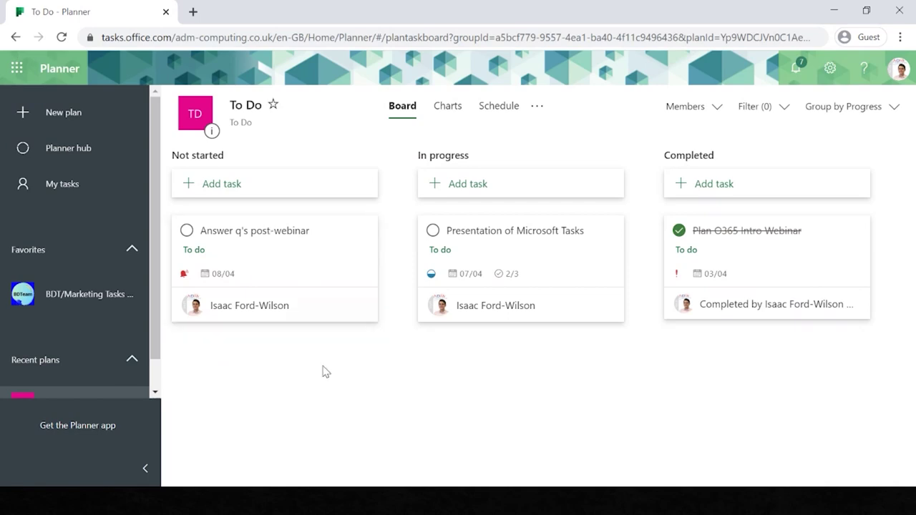
Open the Answer q's post-webinar task and keep its priority at Urgent
left_click(293, 260)
left_click(300, 255)
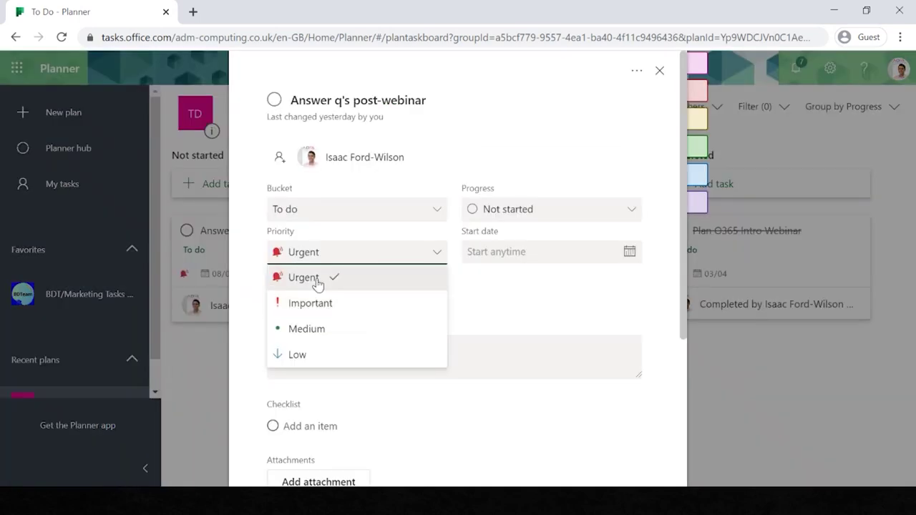
left_click(322, 282)
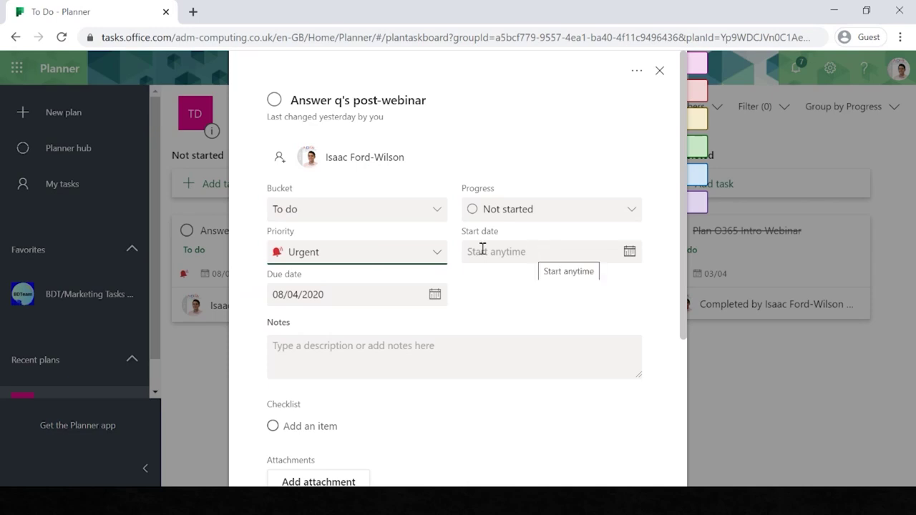
Add three checklist items: gdjfghd, dfgdfgdf and dfg
scroll(344, 178, "down", 2)
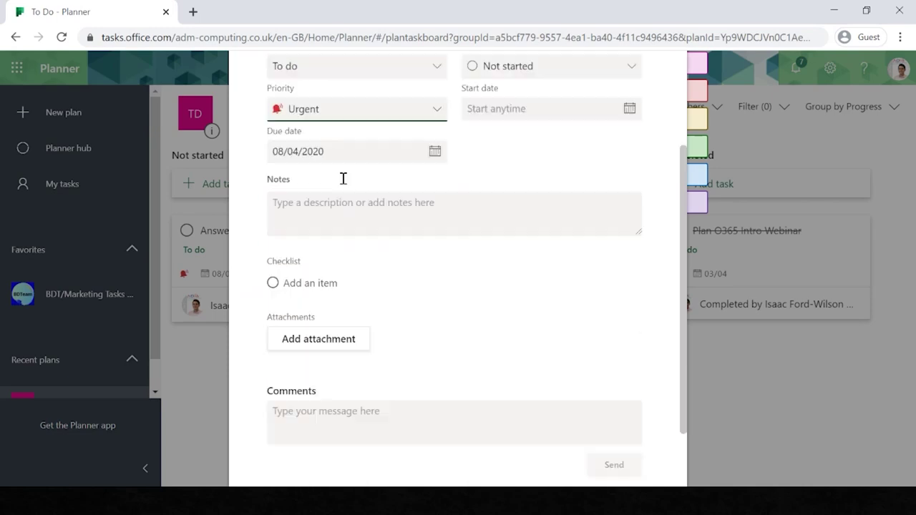
left_click(351, 283)
type("gdjfghd")
key("Return")
type("dfgdfgdf")
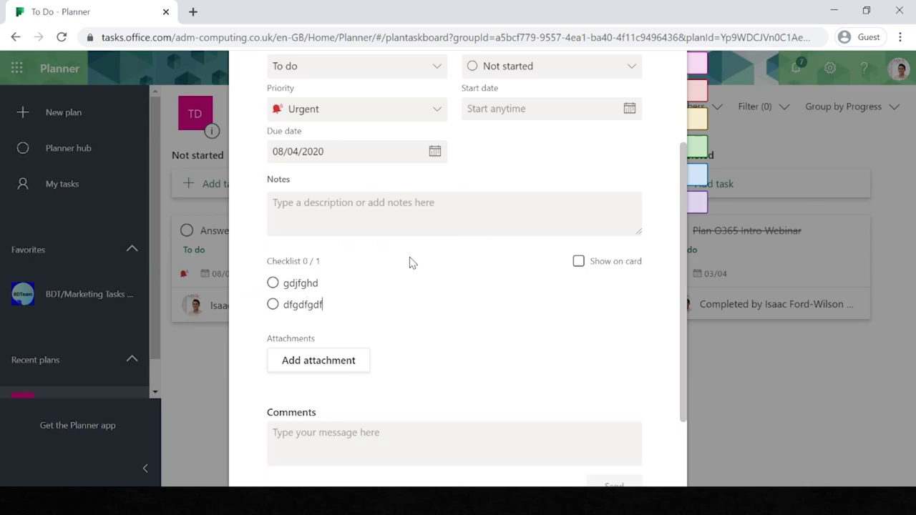
key("Return")
type("dfg")
key("Return")
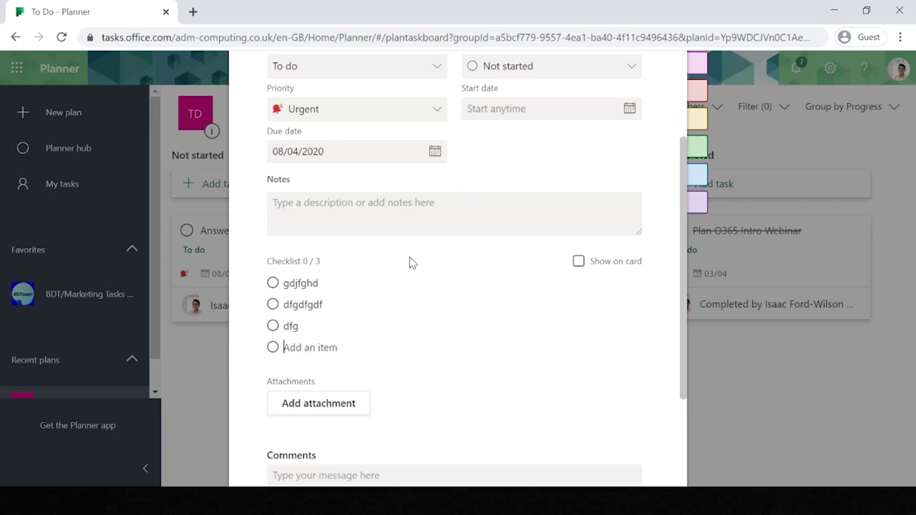
Tick off all three checklist items so the task shows 3/3
left_click(273, 283)
left_click(272, 304)
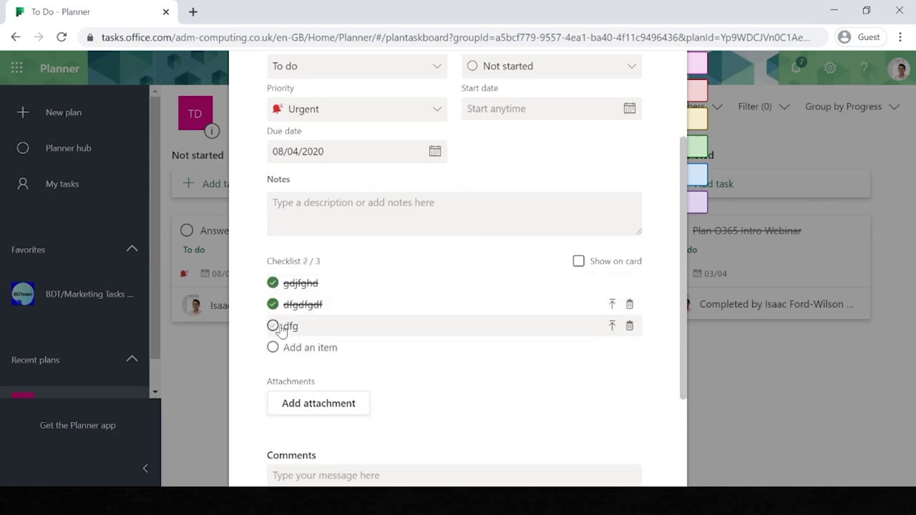
left_click(272, 325)
scroll(376, 299, "down", 3)
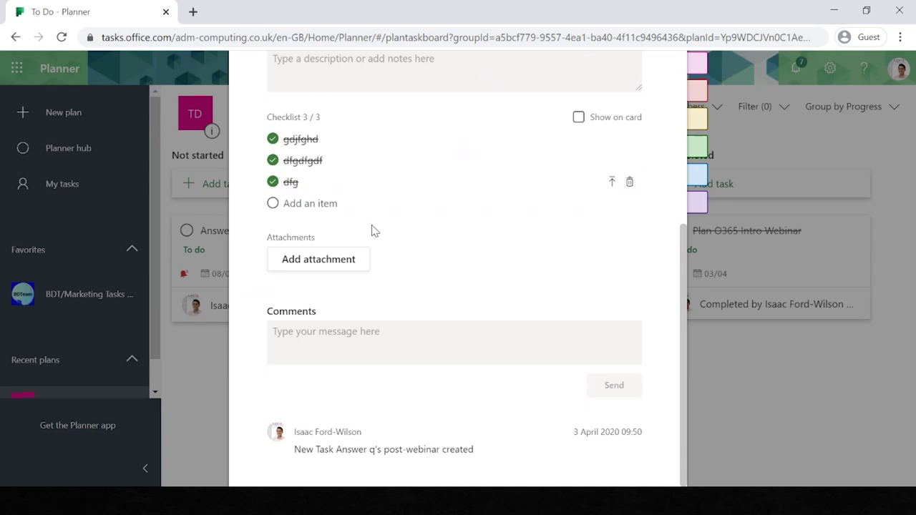
Apply the Purple label to the task and close its details
left_click(454, 326)
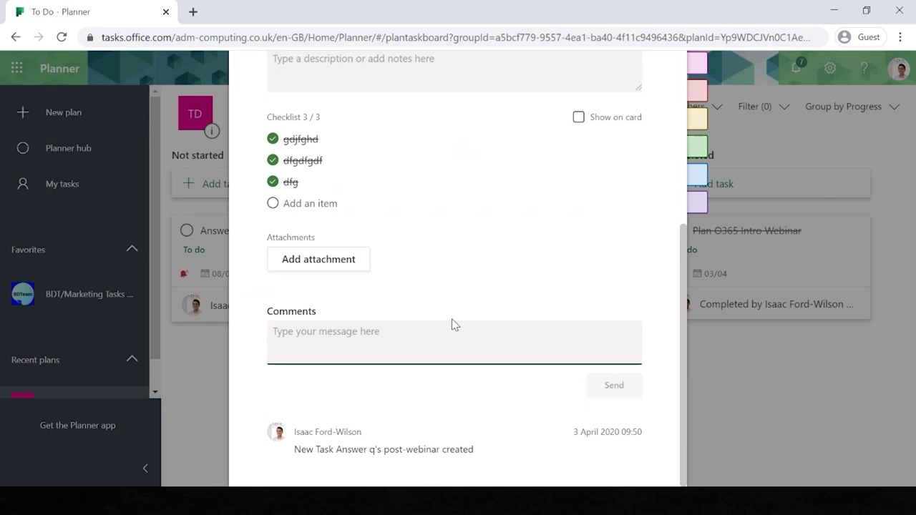
scroll(452, 324, "up", 4)
mouse_move(748, 57)
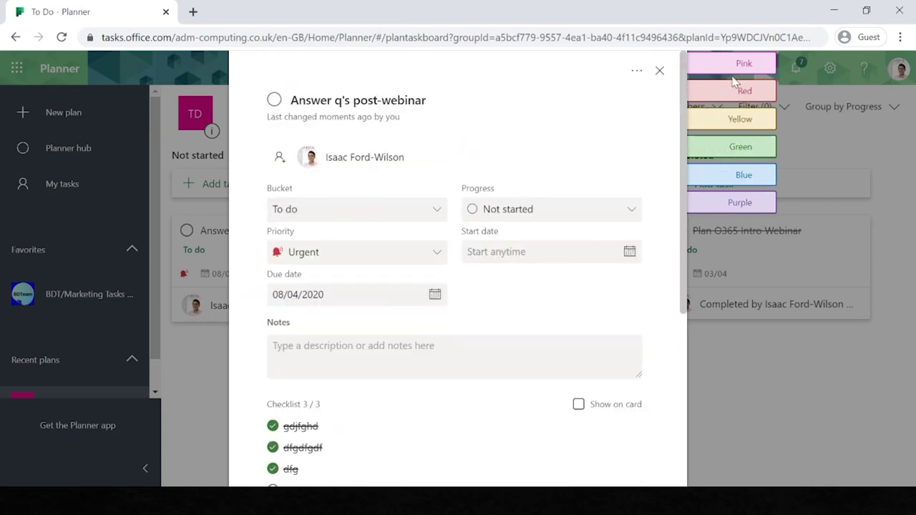
left_click(725, 202)
left_click(852, 186)
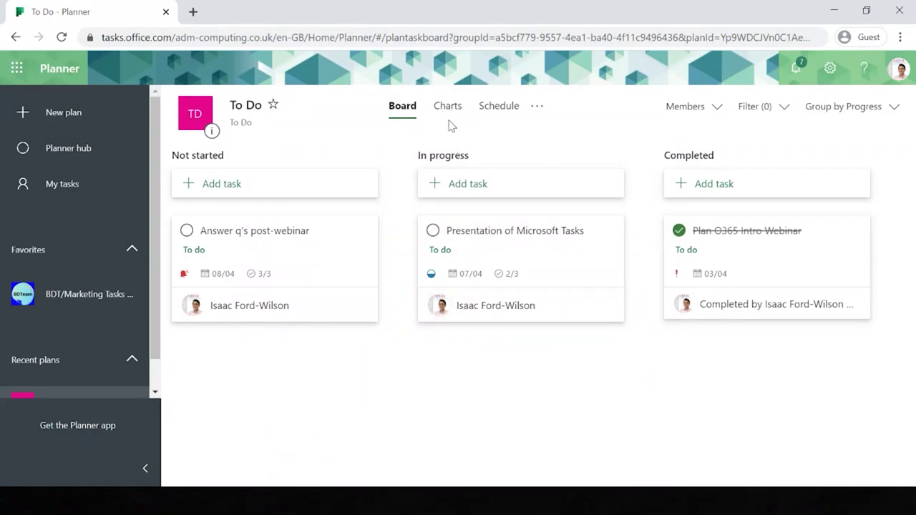
Browse the Status, Bucket, Priority and Members charts, then switch to the month Schedule view
left_click(444, 107)
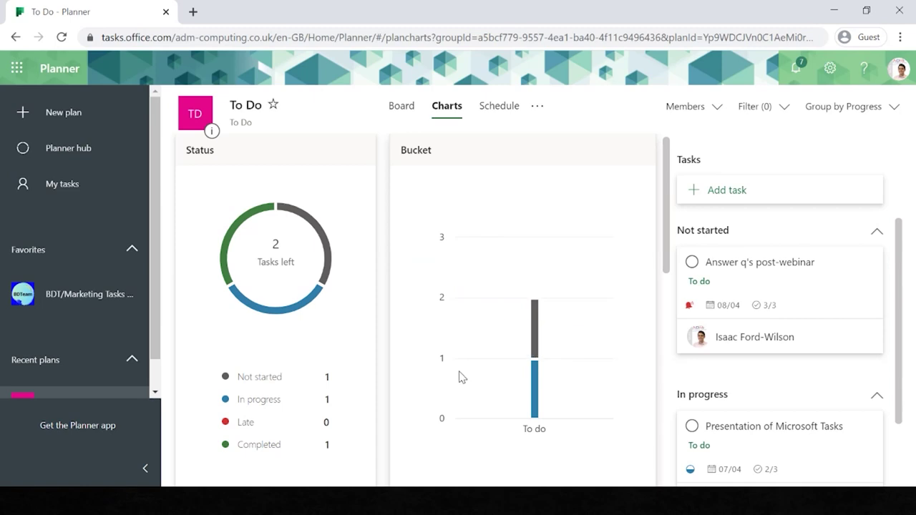
scroll(452, 267, "down", 4)
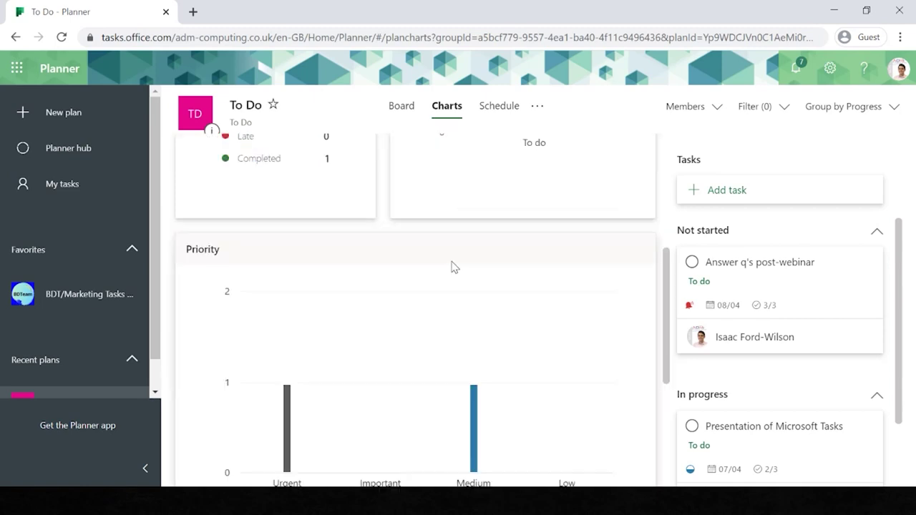
scroll(728, 272, "down", 2)
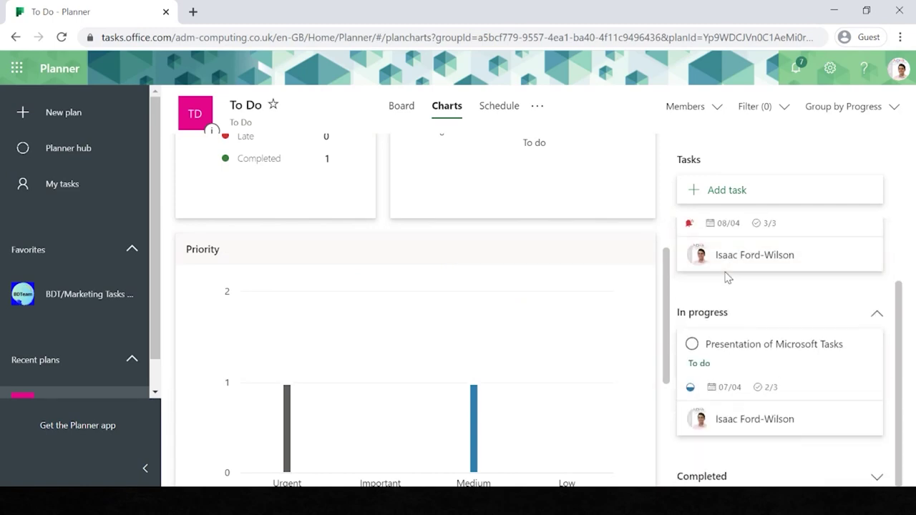
scroll(389, 280, "down", 2)
scroll(483, 278, "up", 2)
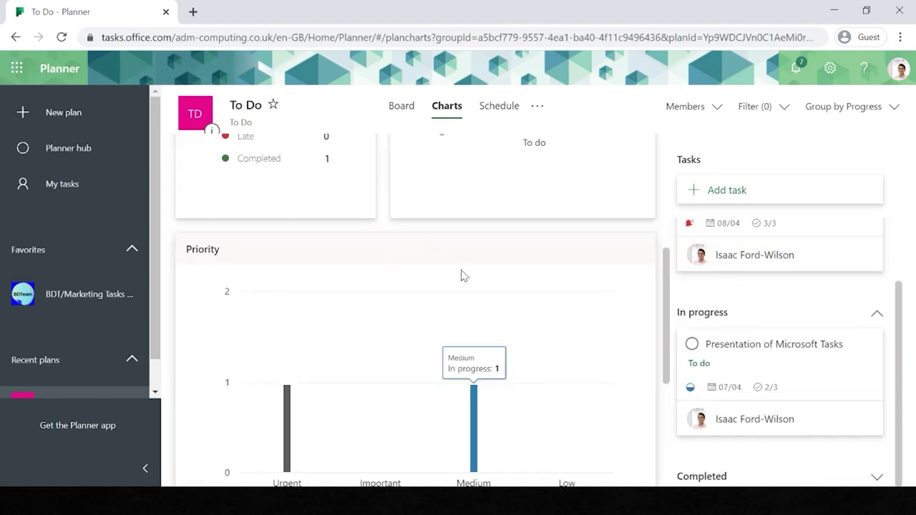
scroll(479, 290, "down", 1)
scroll(716, 239, "up", 1)
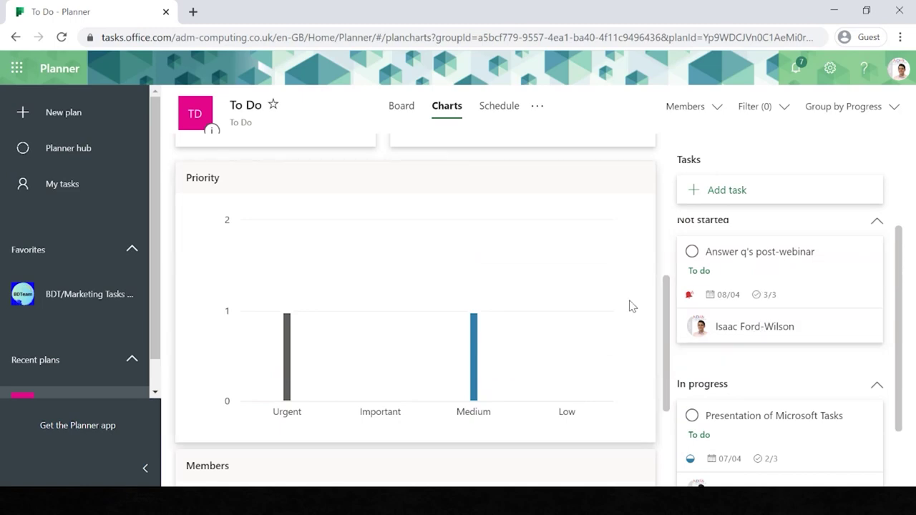
mouse_move(293, 335)
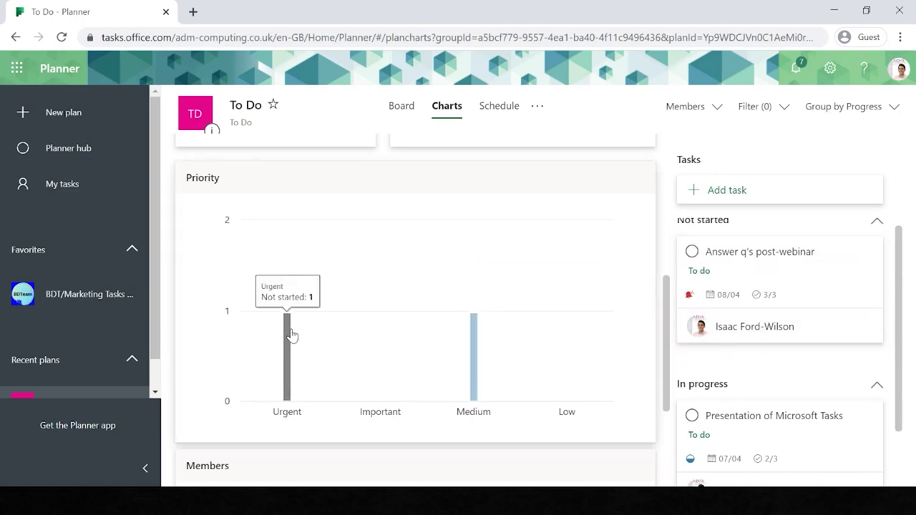
mouse_move(474, 342)
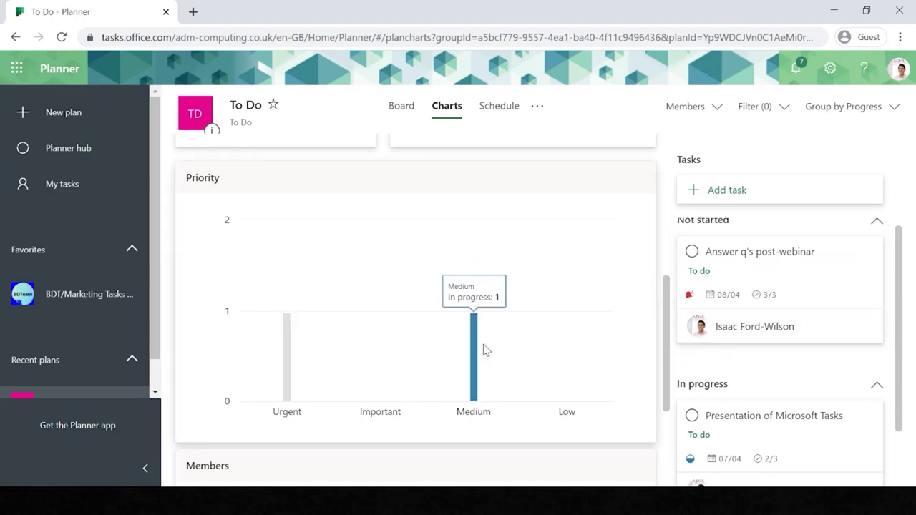
scroll(475, 368, "down", 2)
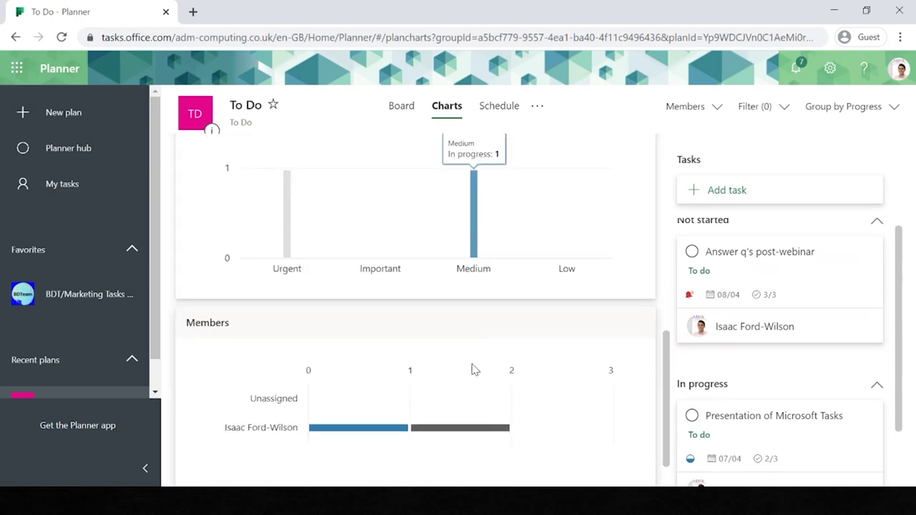
scroll(471, 371, "down", 1)
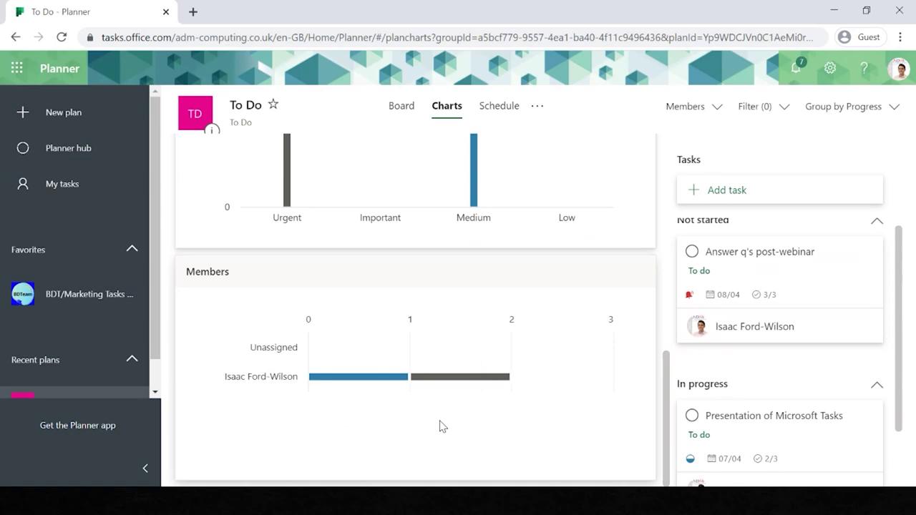
scroll(434, 427, "up", 5)
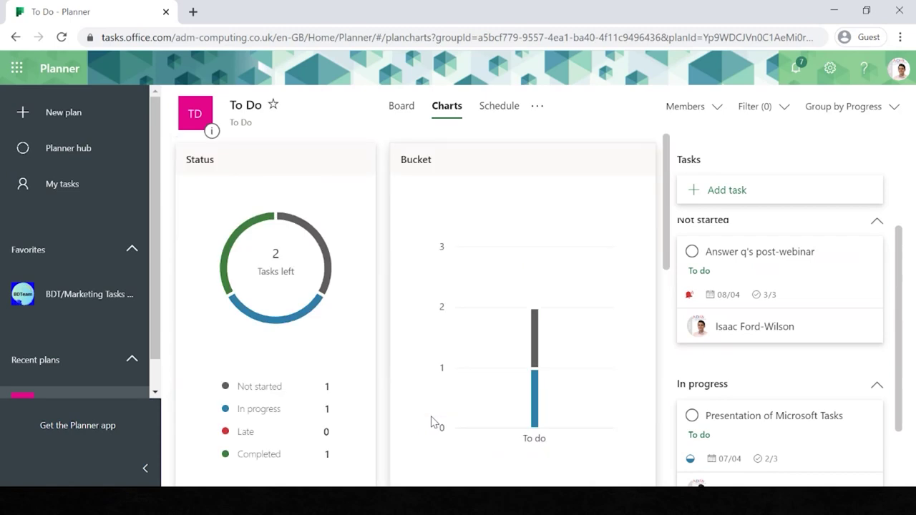
left_click(493, 109)
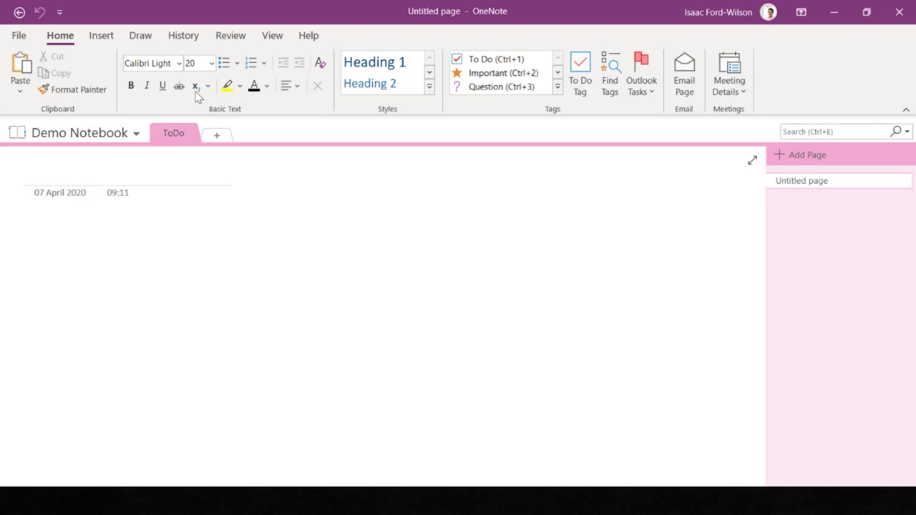
Switch to Demo Notebook from the notebook list
left_click(134, 137)
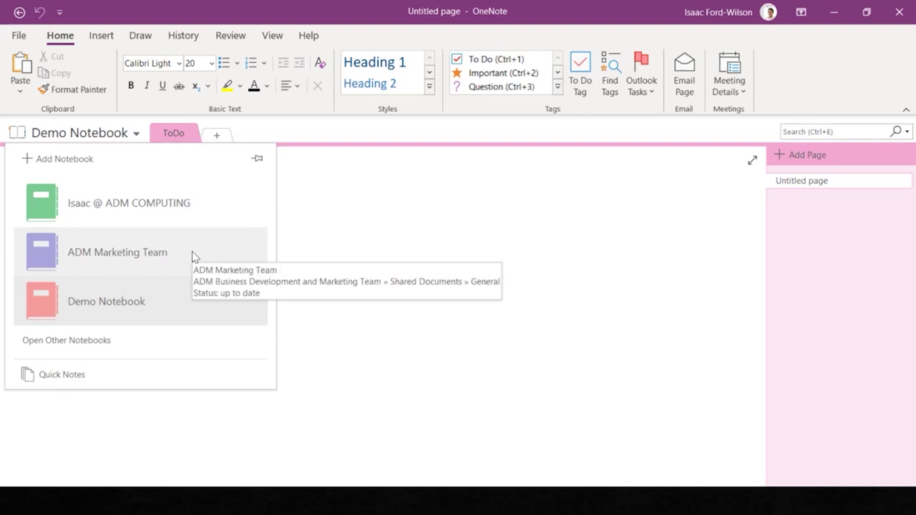
left_click(174, 303)
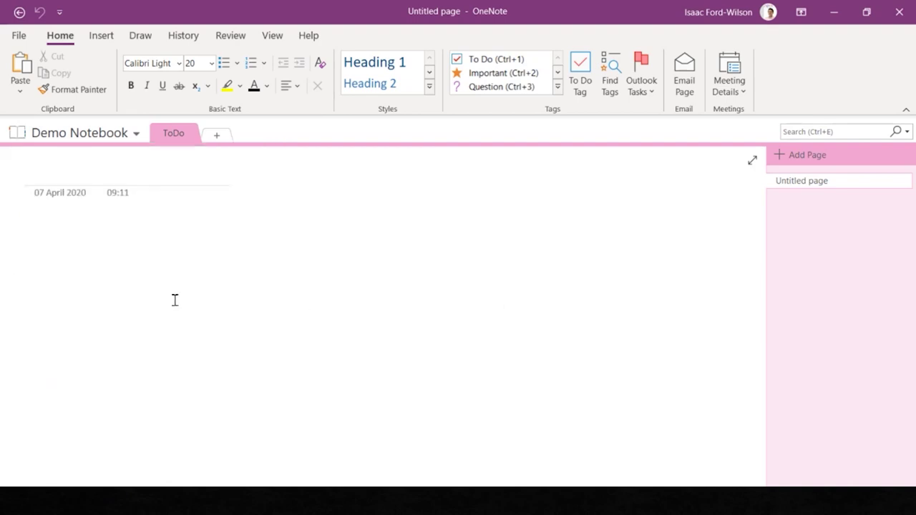
key("Return")
Title the blank page in the ToDo section Demo 1
left_click(191, 170)
left_click(88, 176)
type("D")
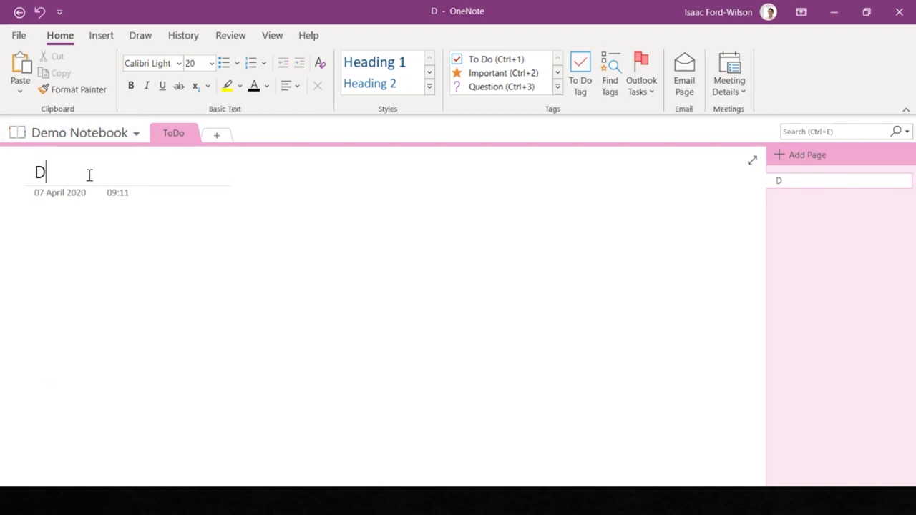
type("emo 1")
left_click(214, 254)
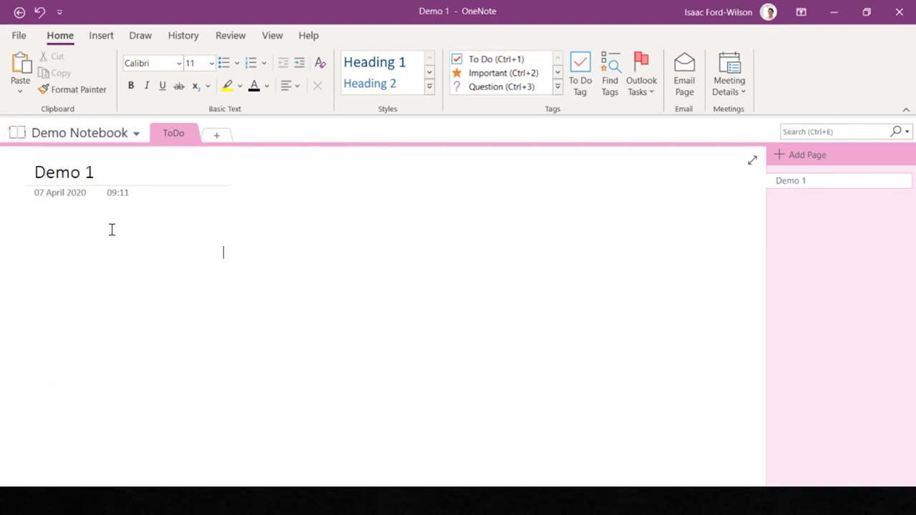
Add a second page to the section titled Demo 2
left_click(34, 219)
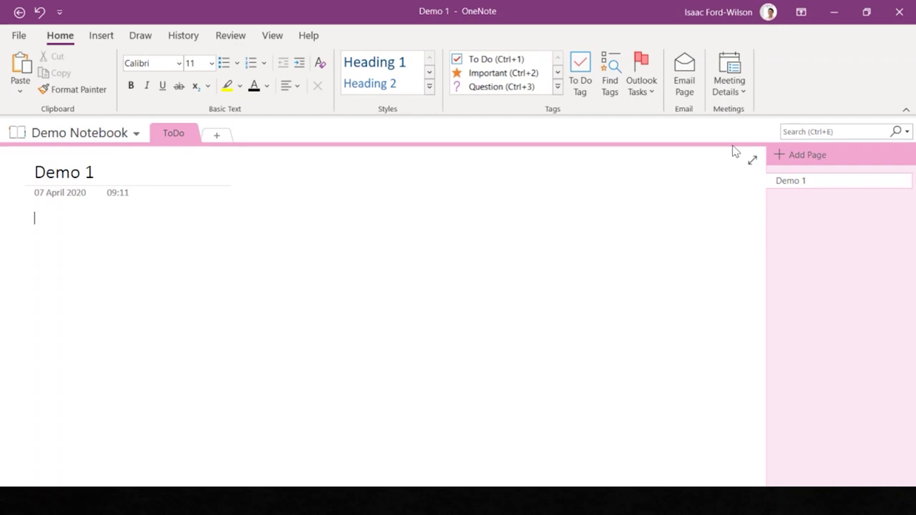
left_click(847, 156)
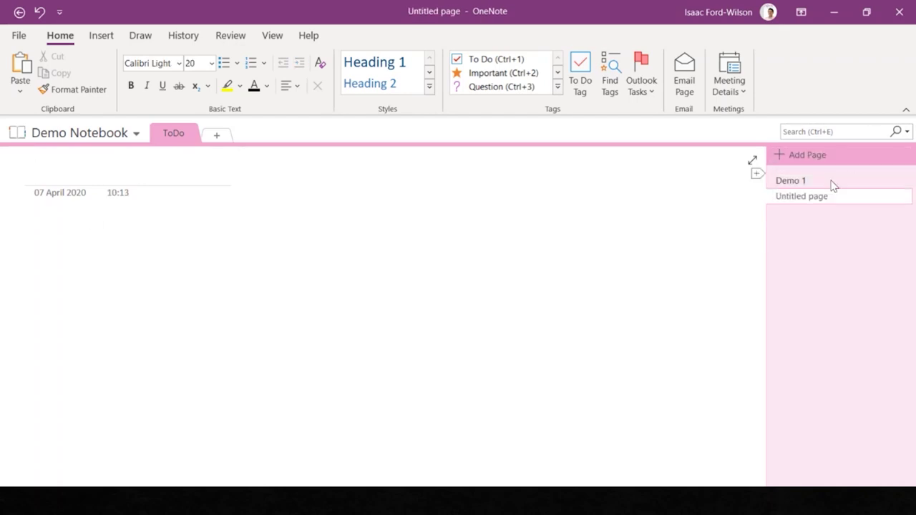
type("Demo 2")
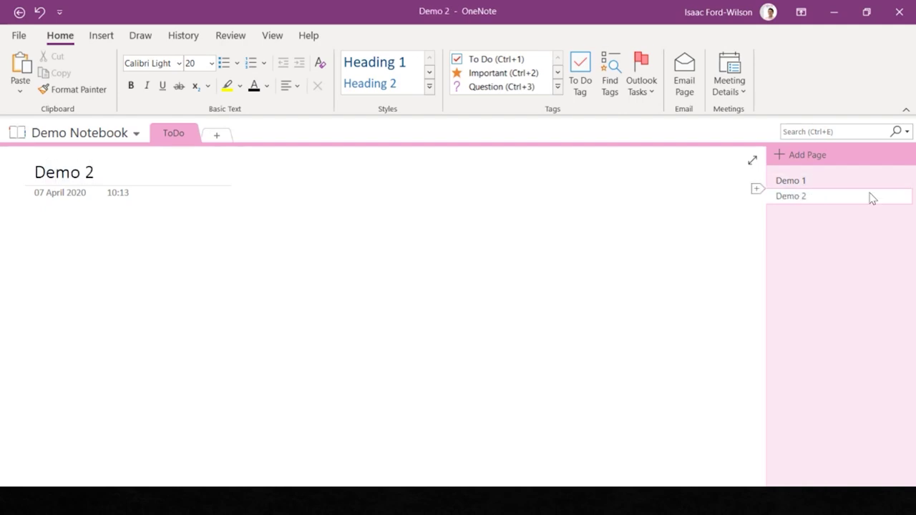
Make Demo 2 a subpage of Demo 1 from the page list's context menu
right_click(826, 204)
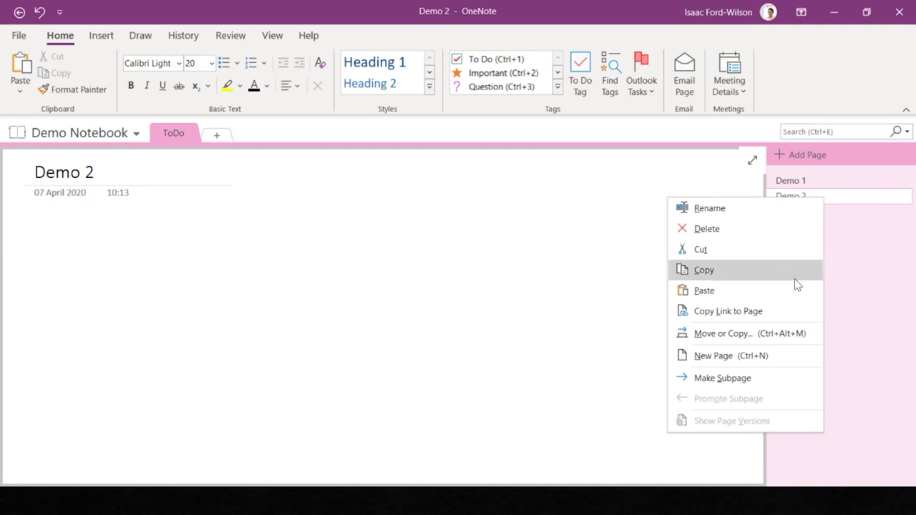
left_click(752, 379)
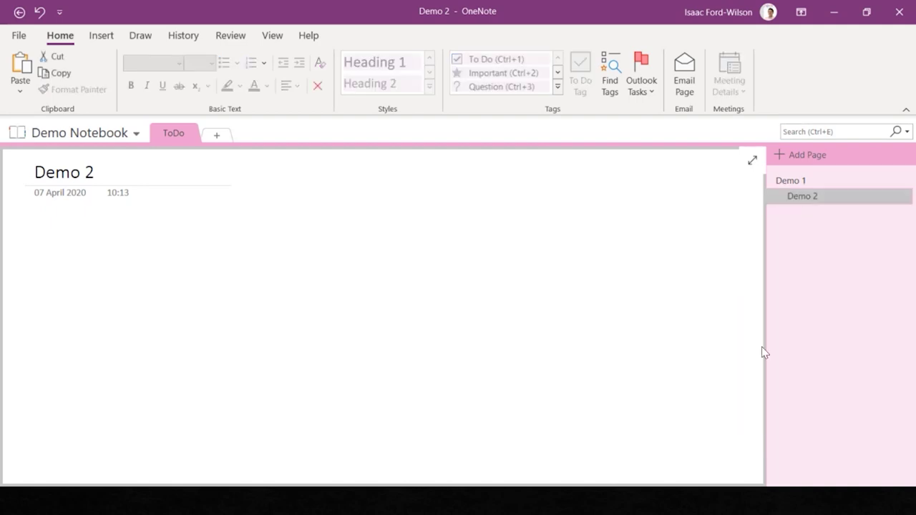
right_click(795, 188)
left_click(804, 215)
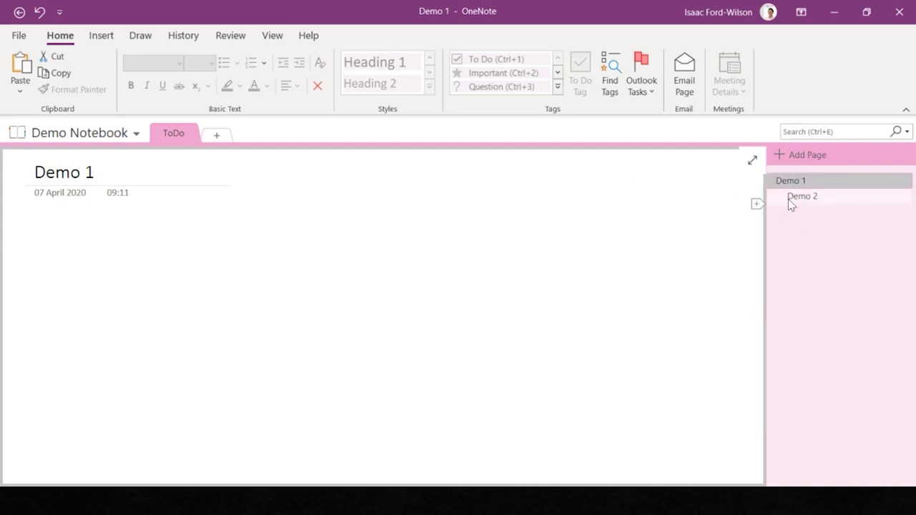
right_click(789, 200)
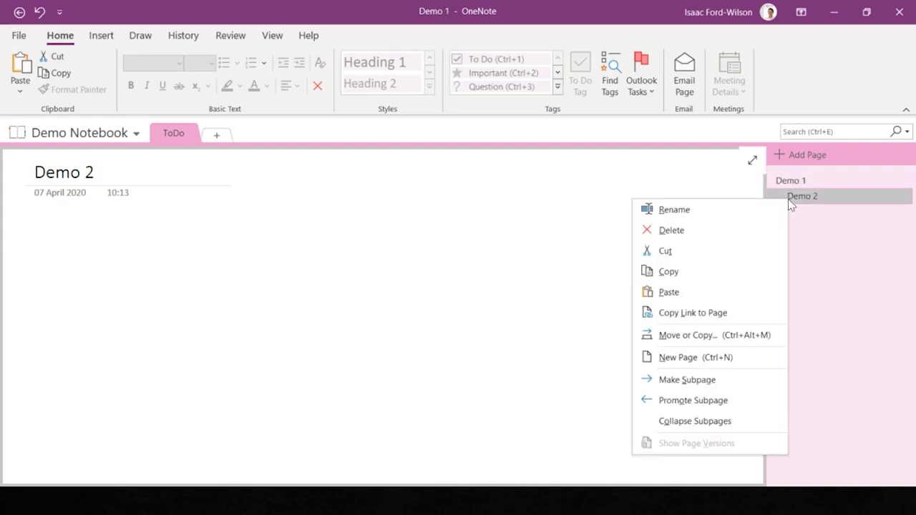
left_click(675, 380)
Collapse and re-expand Demo 1's subpages, then place the cursor in the page body
left_click(903, 181)
left_click(903, 181)
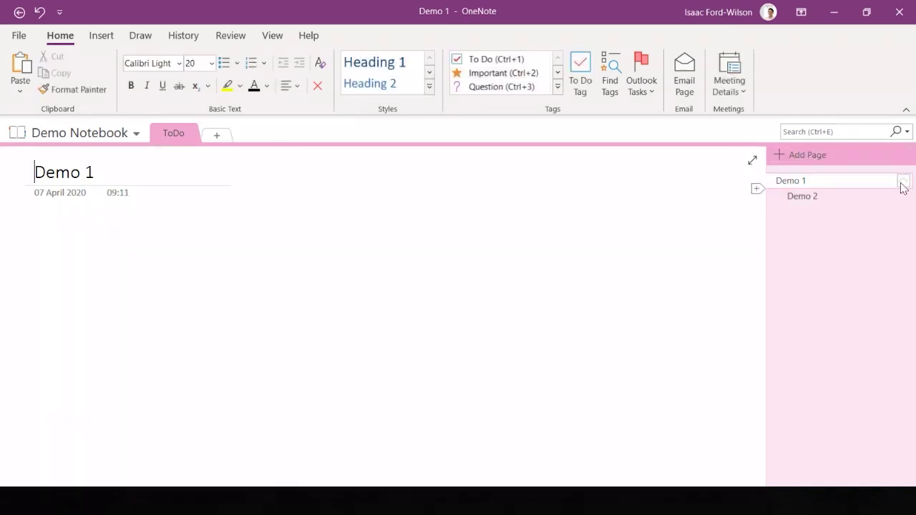
left_click(903, 181)
left_click(903, 181)
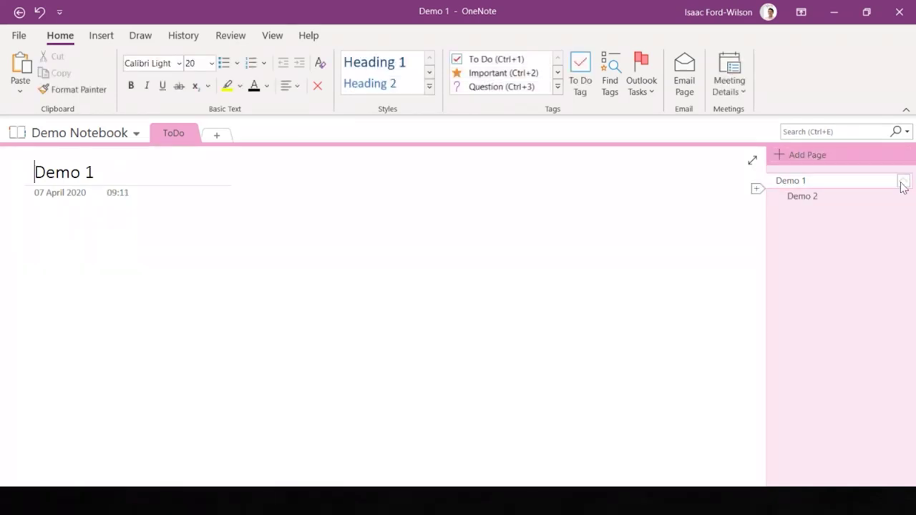
left_click(52, 234)
Type notes dsfsdf, sdfsd, sdfdsf and sdfsdf at scattered spots on Demo 1
type("dsfsdf")
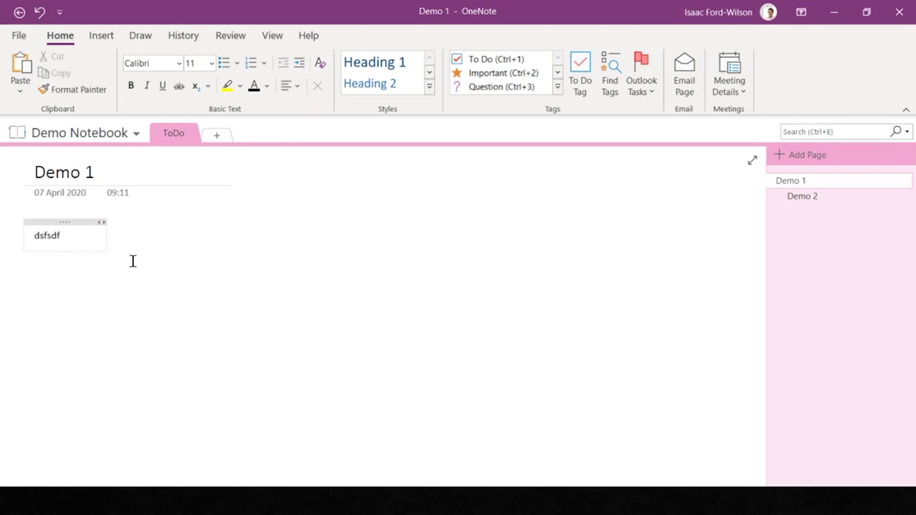
left_click(411, 284)
type("sdfsdfsd")
left_click(288, 404)
type("sdf")
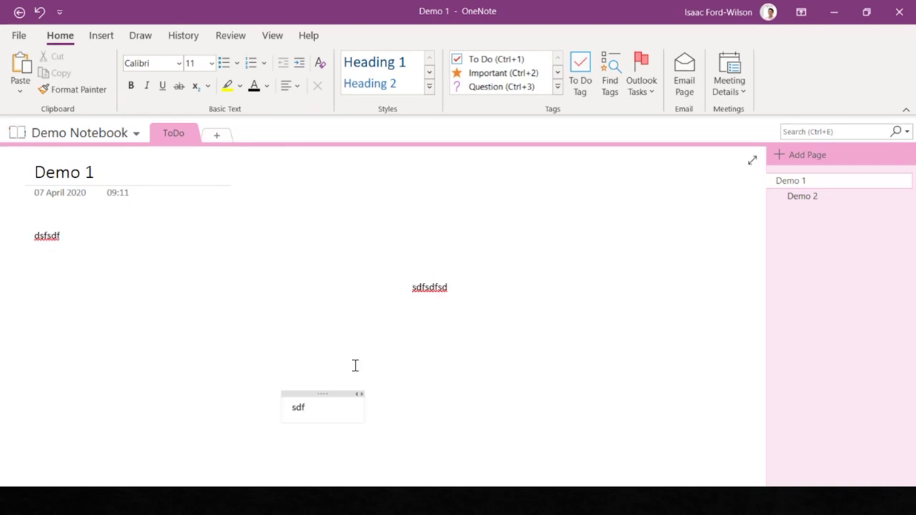
type("dsf")
left_click(341, 236)
type("sdfsdf")
left_click(442, 348)
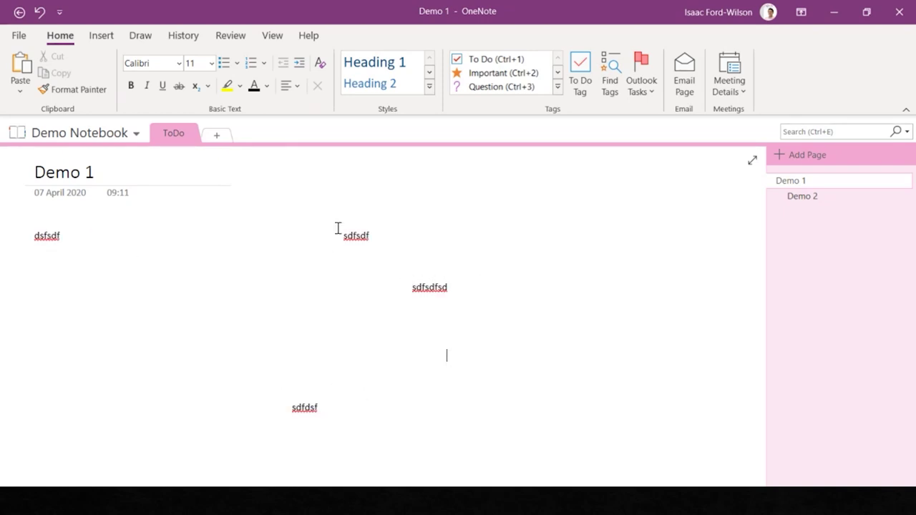
Draw an S stroke with the black pen and move it to the page's left edge
left_click(149, 36)
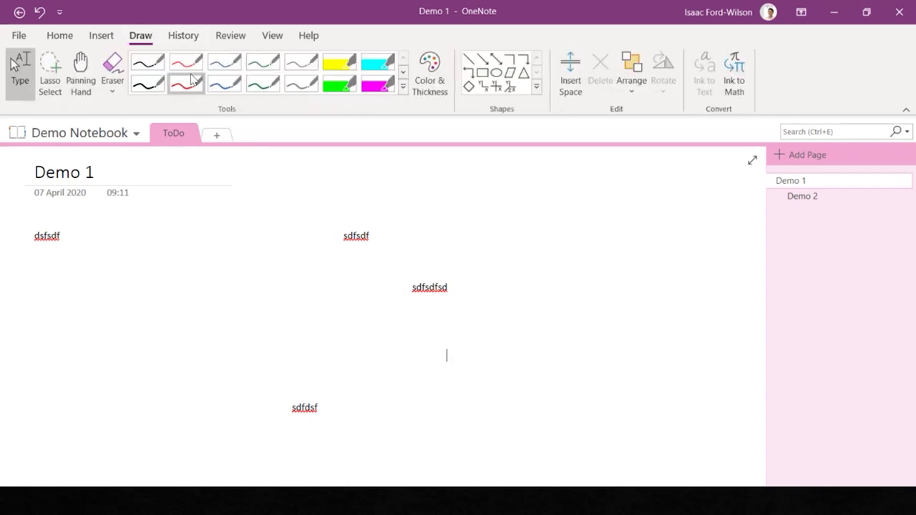
left_click(146, 62)
left_click_drag(592, 244, 550, 327)
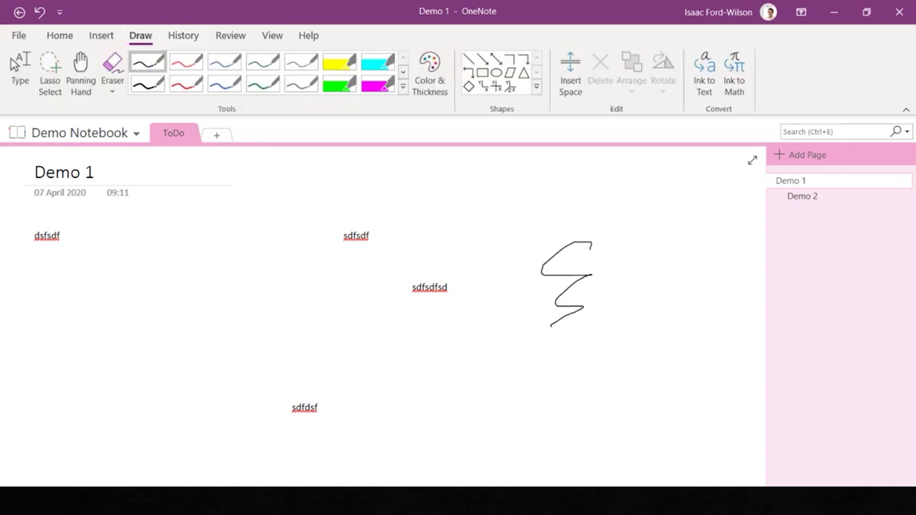
left_click(32, 85)
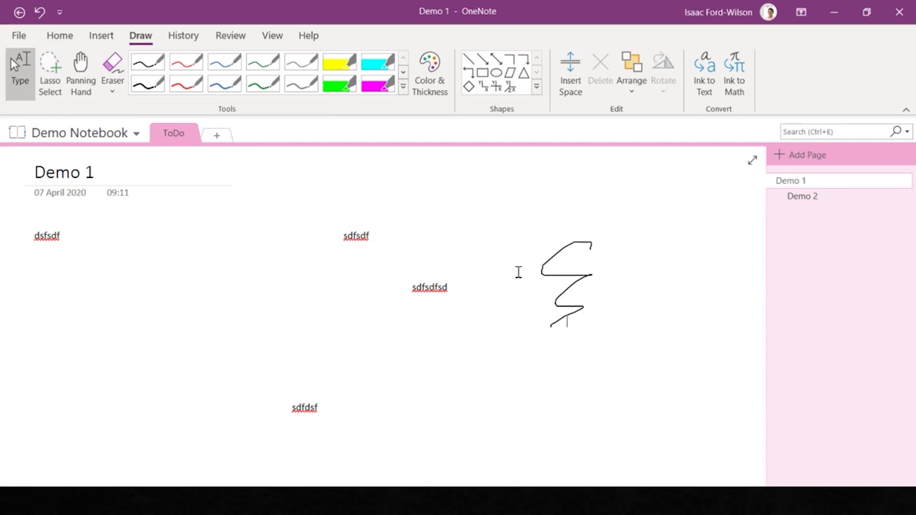
left_click(582, 277)
mouse_move(581, 277)
left_mouse_down()
mouse_move(31, 296)
mouse_move(57, 297)
left_mouse_up()
left_click(122, 326)
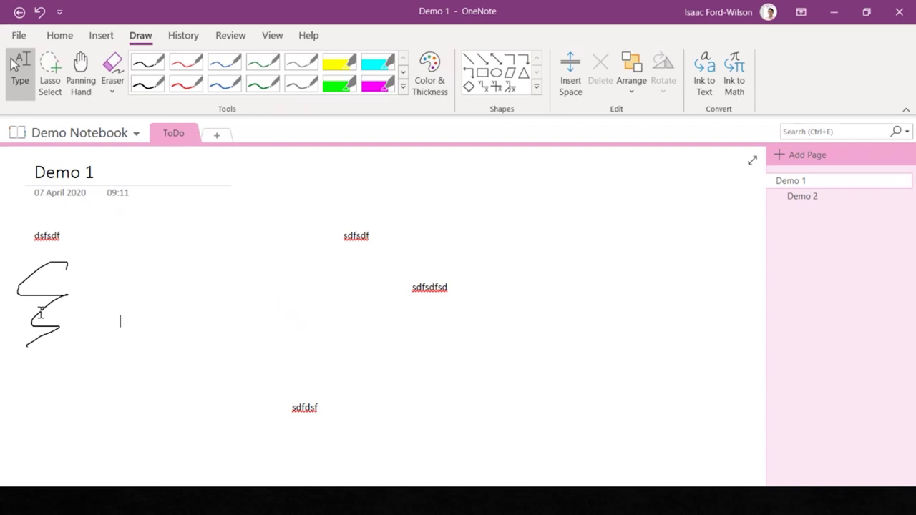
Create a Marketing section, then a Collaboration section, next to ToDo
left_click(214, 135)
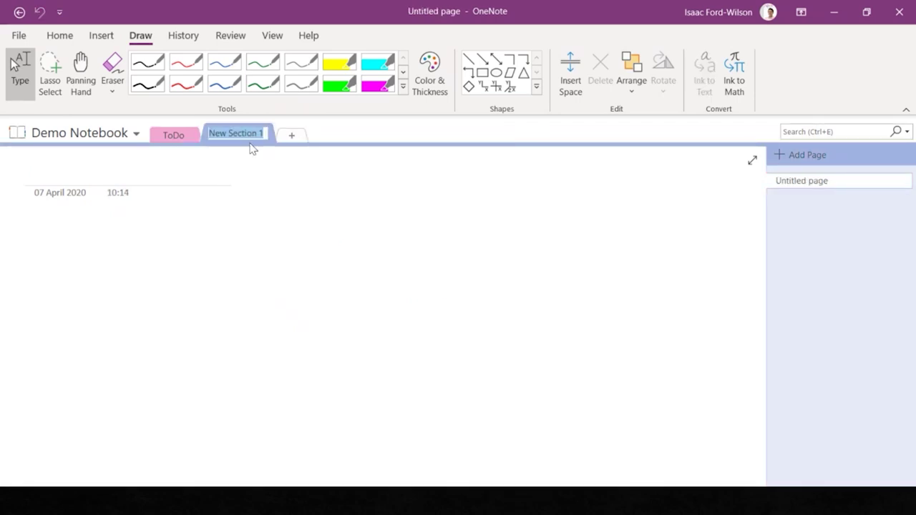
type("Mar")
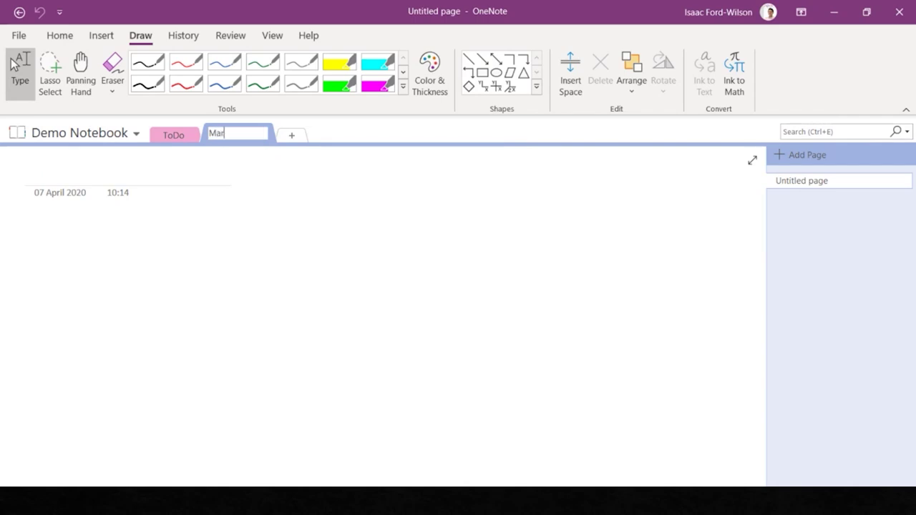
type("keting")
left_click(291, 135)
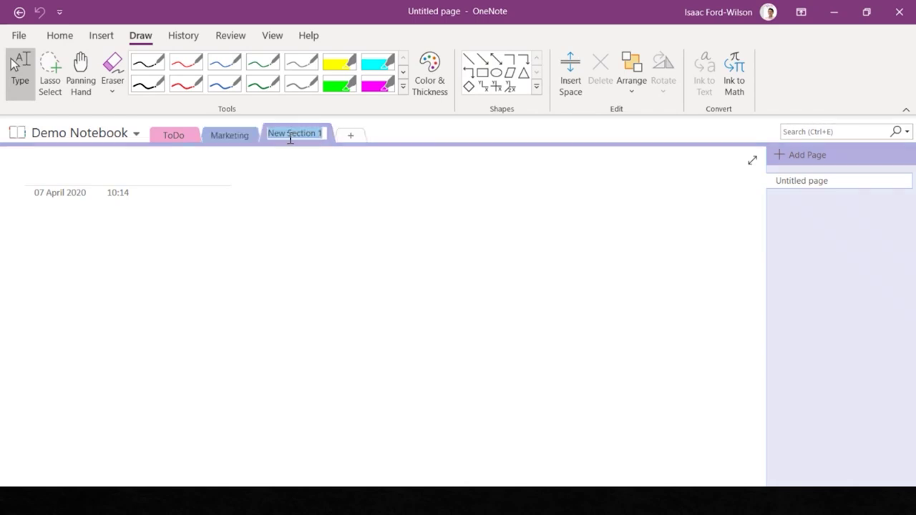
type("Colla")
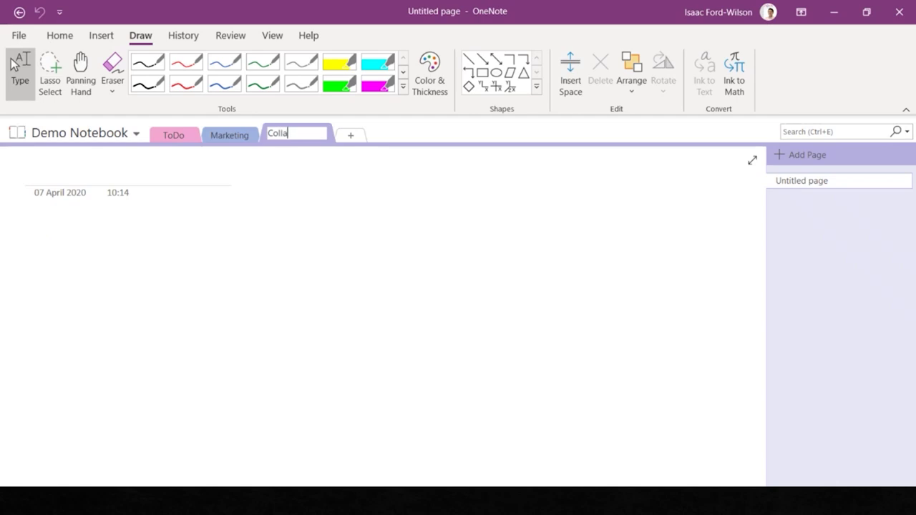
type("boration")
key("Return")
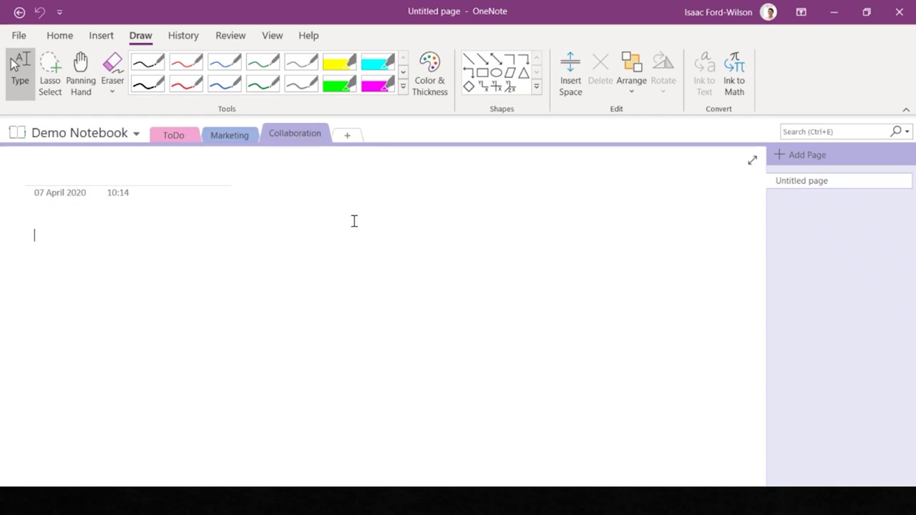
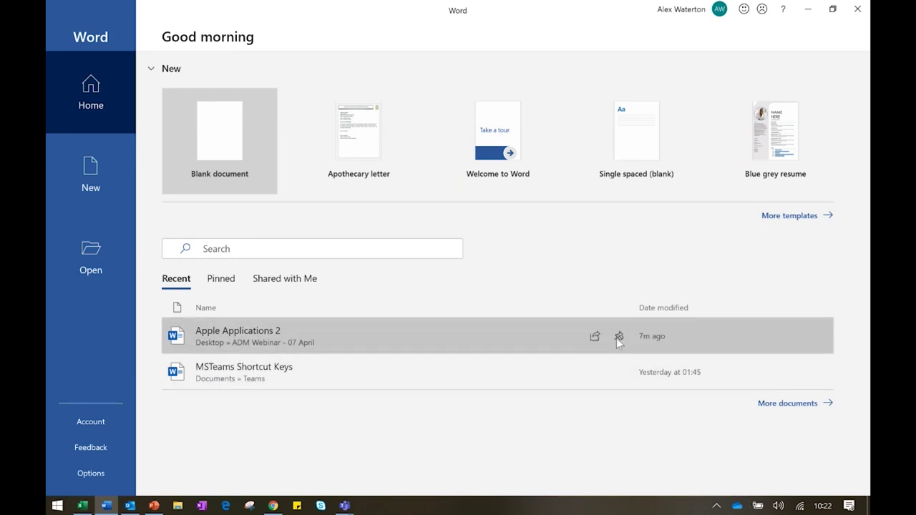
Pin Apple Applications 2, pin then unpin MSTeams Shortcut Keys, and return to Recent
left_click(618, 336)
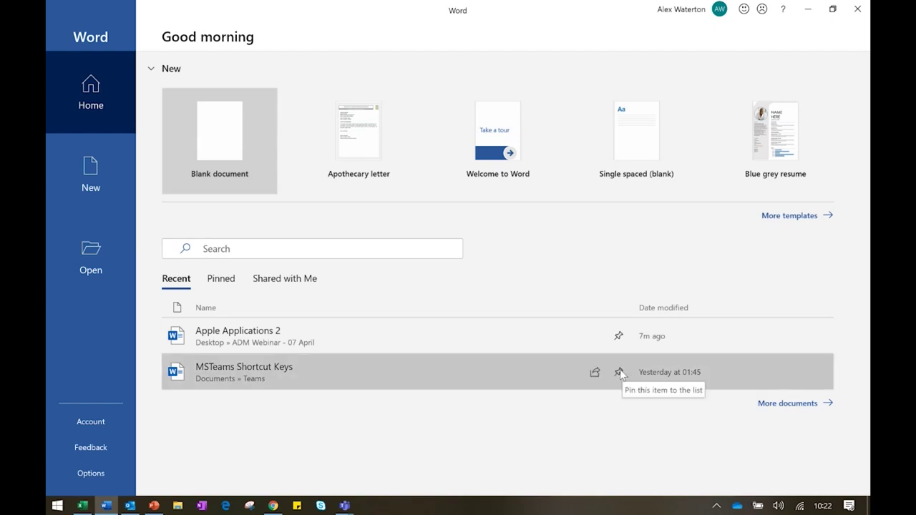
left_click(620, 373)
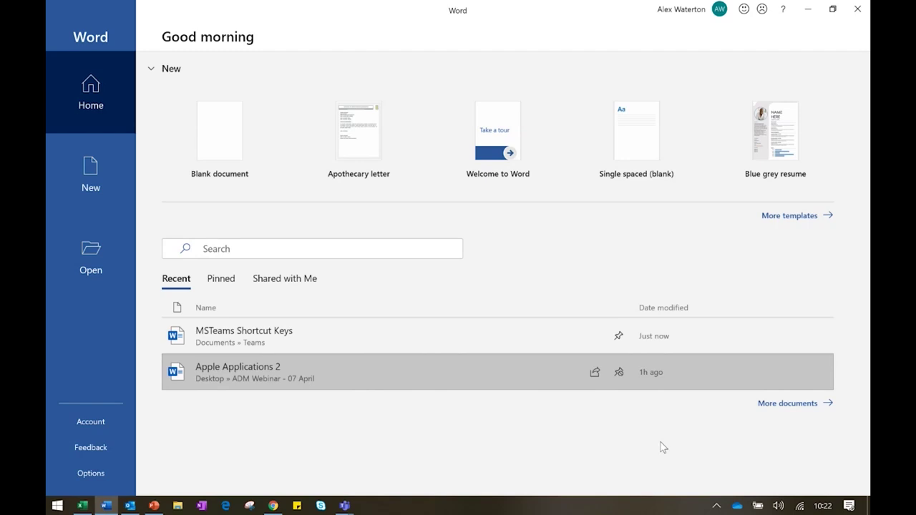
left_click(224, 278)
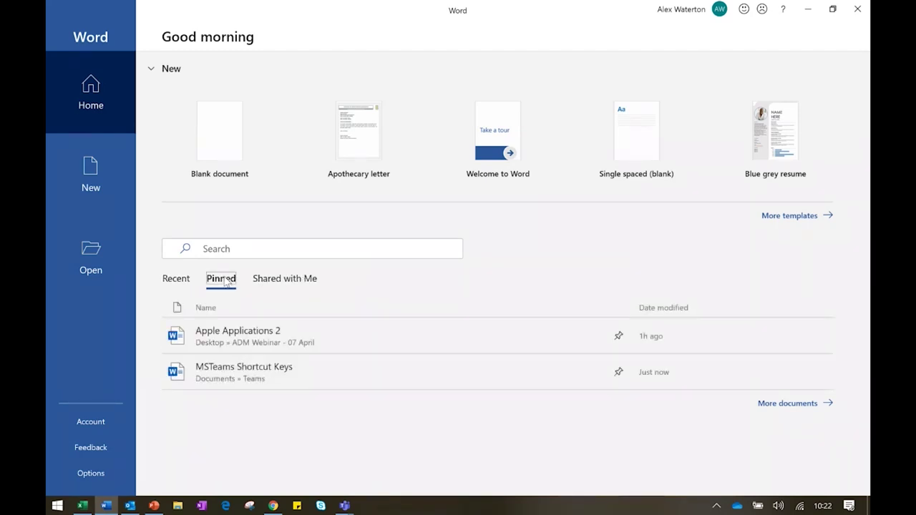
left_click(619, 373)
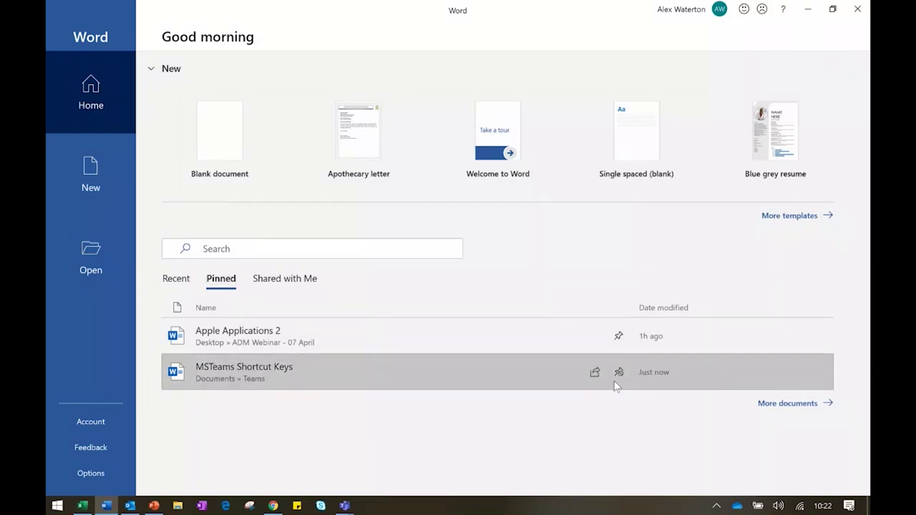
left_click(178, 280)
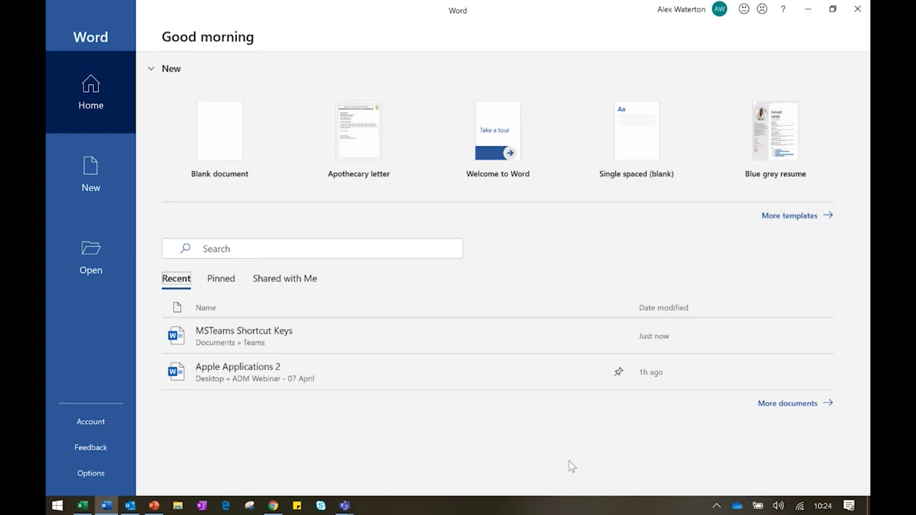
Create blank Document1 and look through the Insert, Design and Layout tabs before returning to Home
left_click(228, 155)
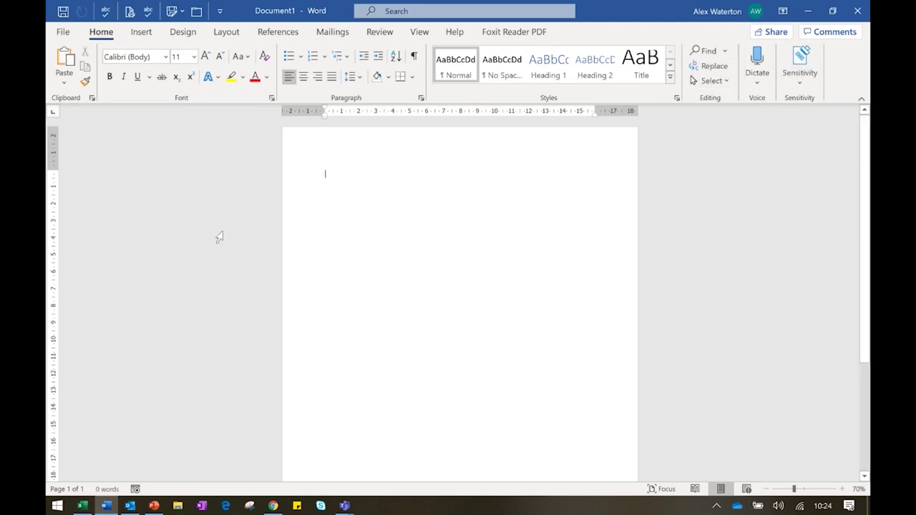
left_click(142, 34)
left_click(181, 34)
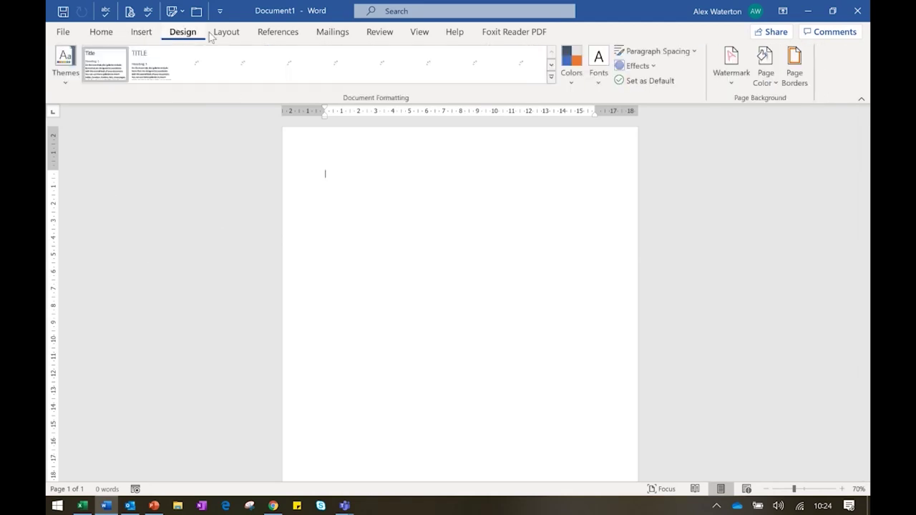
left_click(214, 35)
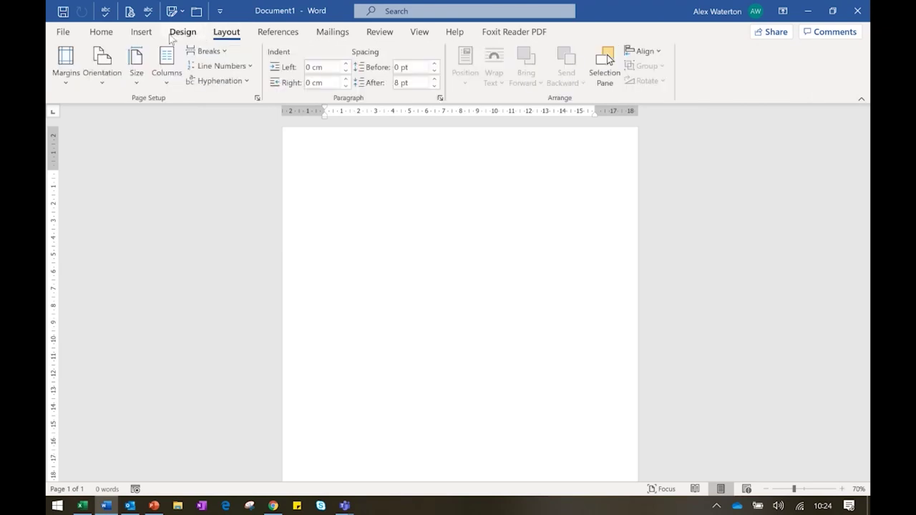
left_click(99, 39)
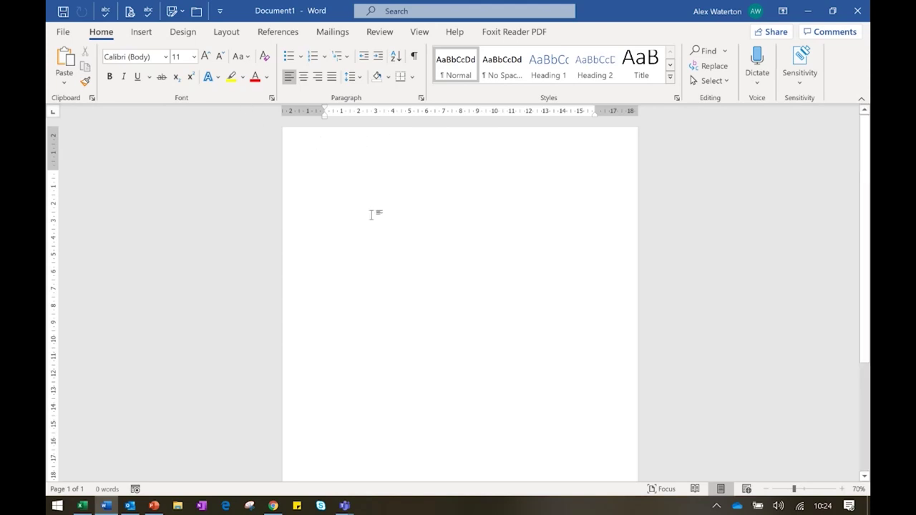
left_click(421, 98)
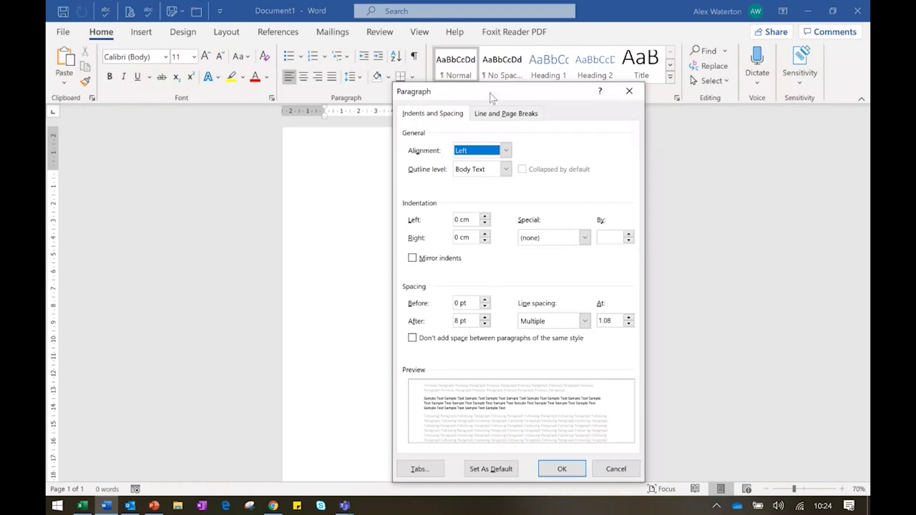
left_click_drag(493, 98, 423, 73)
left_click(419, 90)
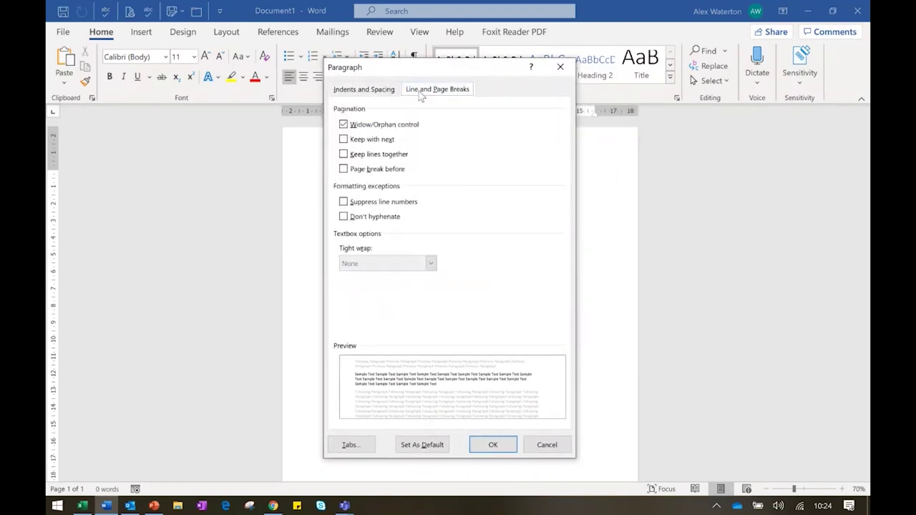
left_click(390, 91)
left_click(436, 89)
left_click(390, 90)
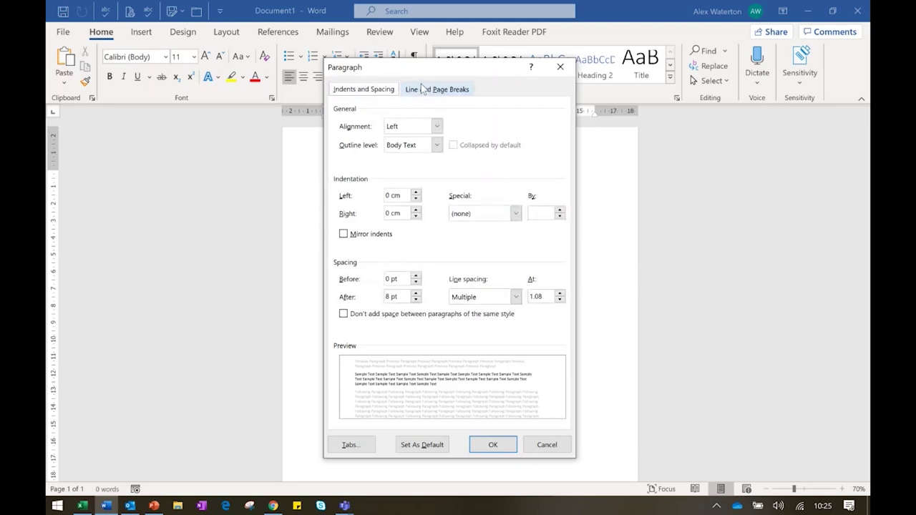
left_click(560, 68)
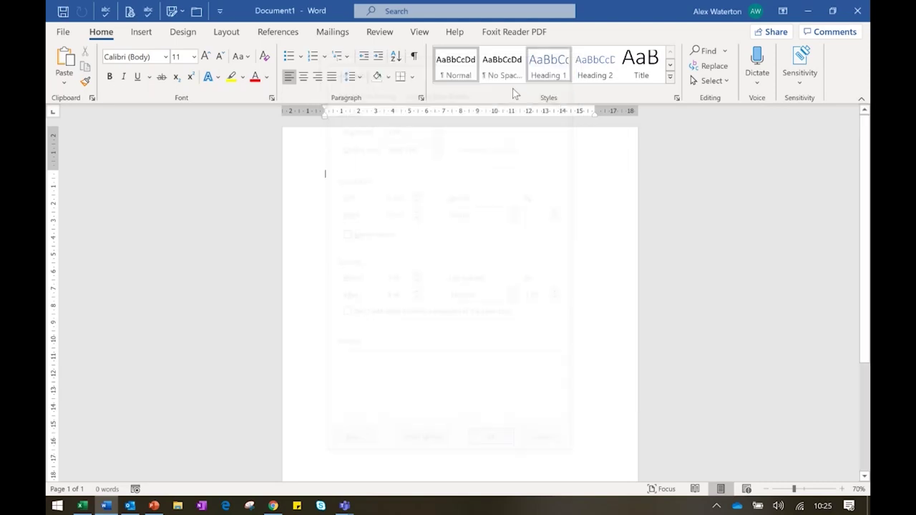
left_click(273, 98)
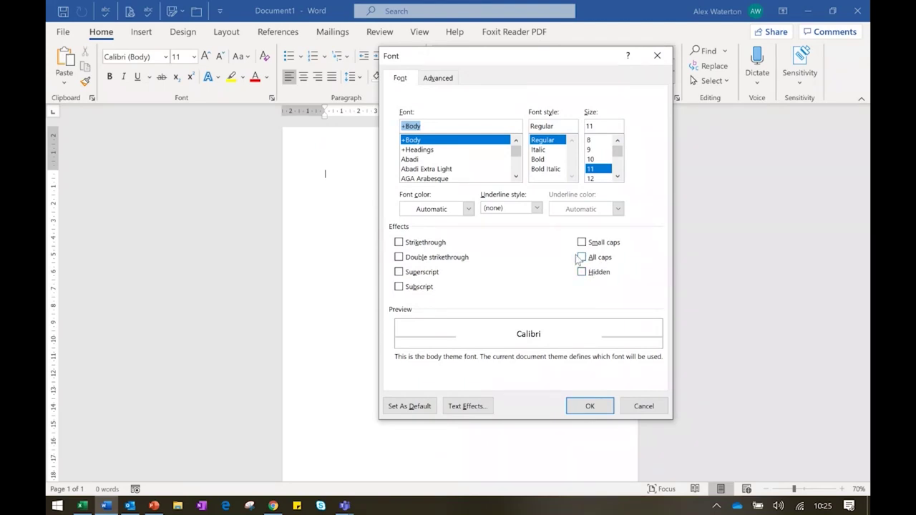
left_click(645, 407)
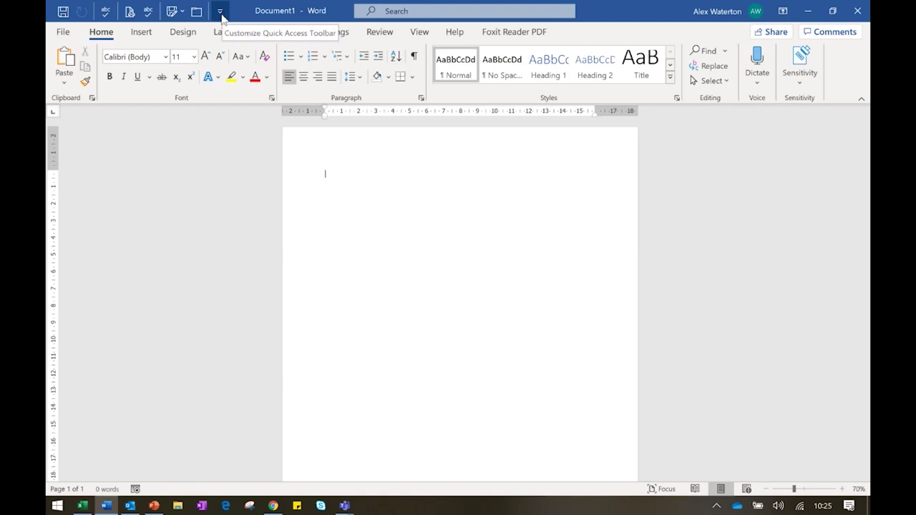
Add then remove Read Aloud on the Quick Access Toolbar, then open More Commands
left_click(222, 12)
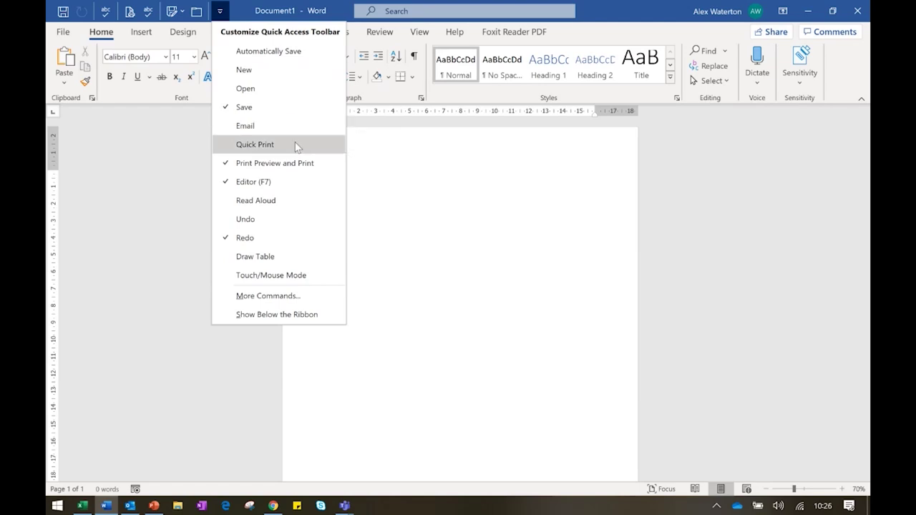
left_click(285, 206)
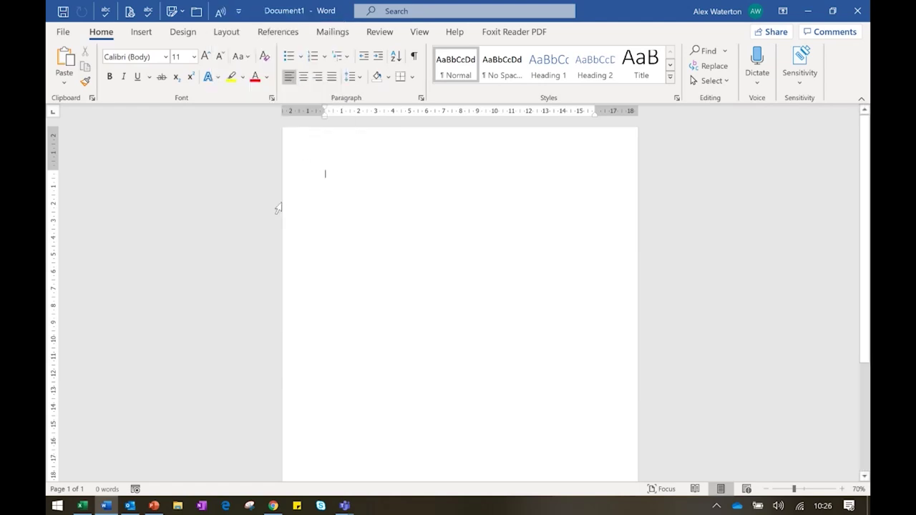
left_click(238, 11)
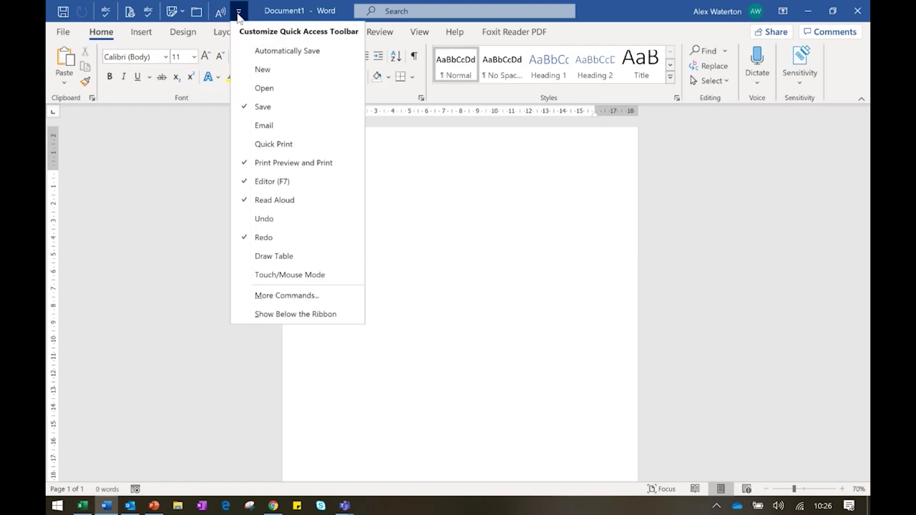
left_click(272, 203)
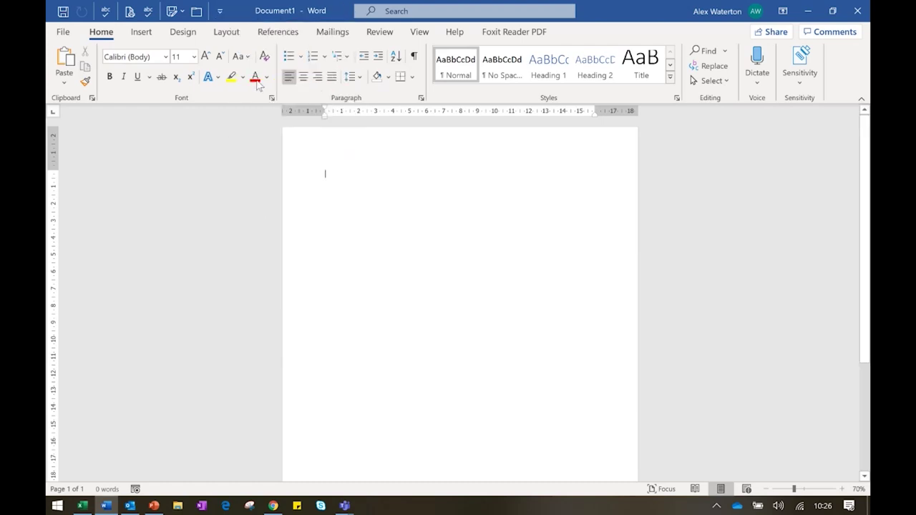
left_click(220, 11)
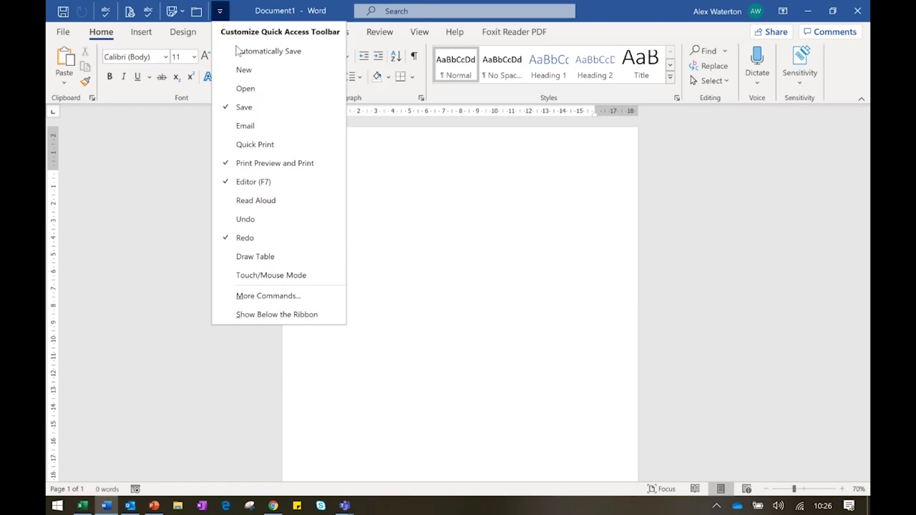
left_click(284, 299)
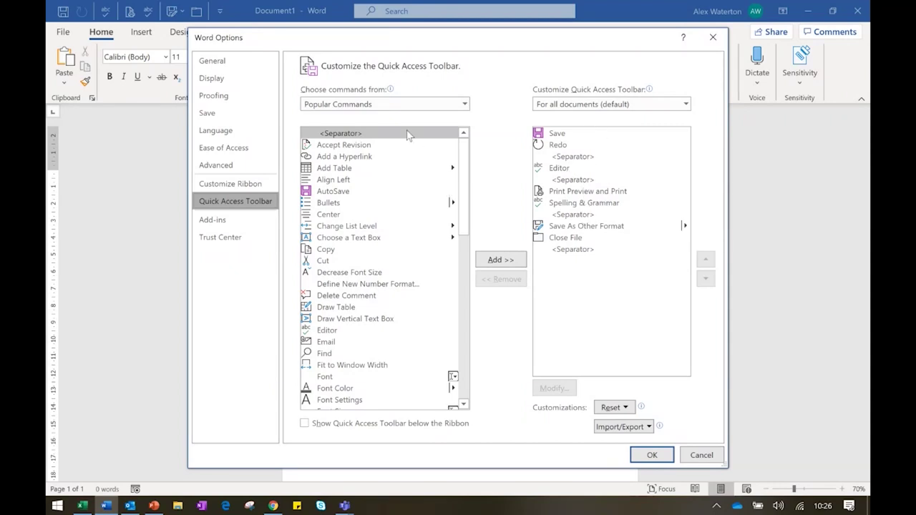
Switch the Quick Access Toolbar command source from Popular Commands to All Commands
left_click_drag(465, 175, 469, 351)
left_click_drag(471, 383, 465, 159)
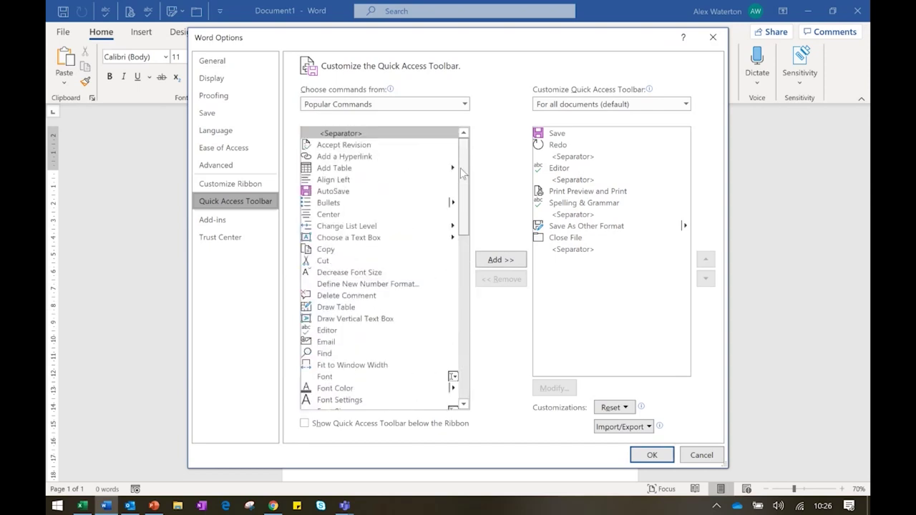
left_click(445, 106)
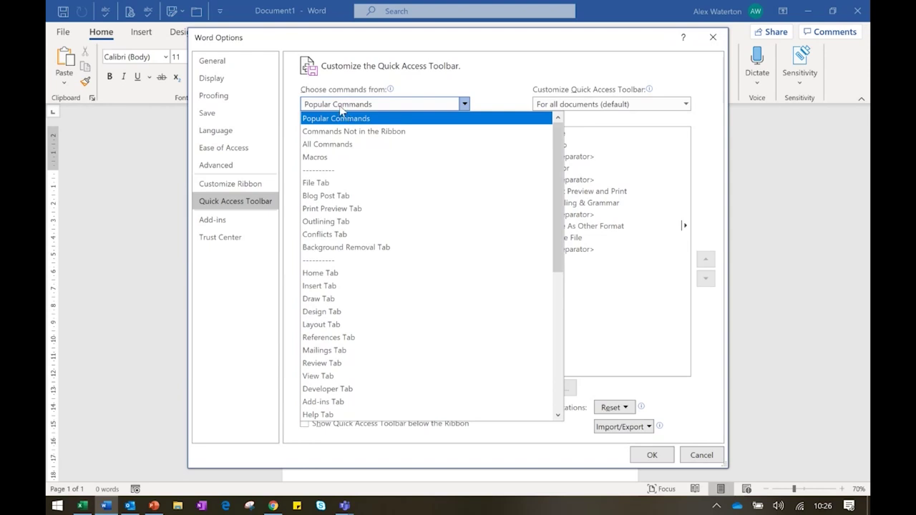
left_click(343, 108)
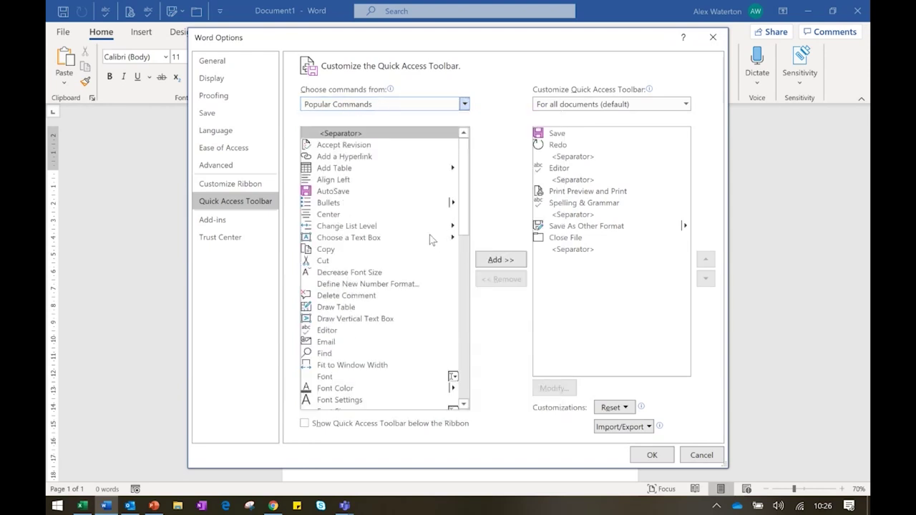
left_click(465, 104)
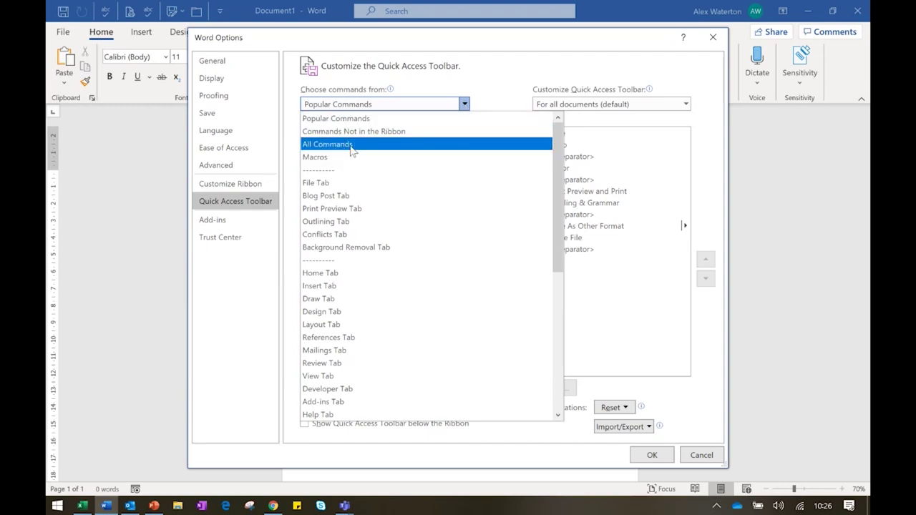
left_click(352, 146)
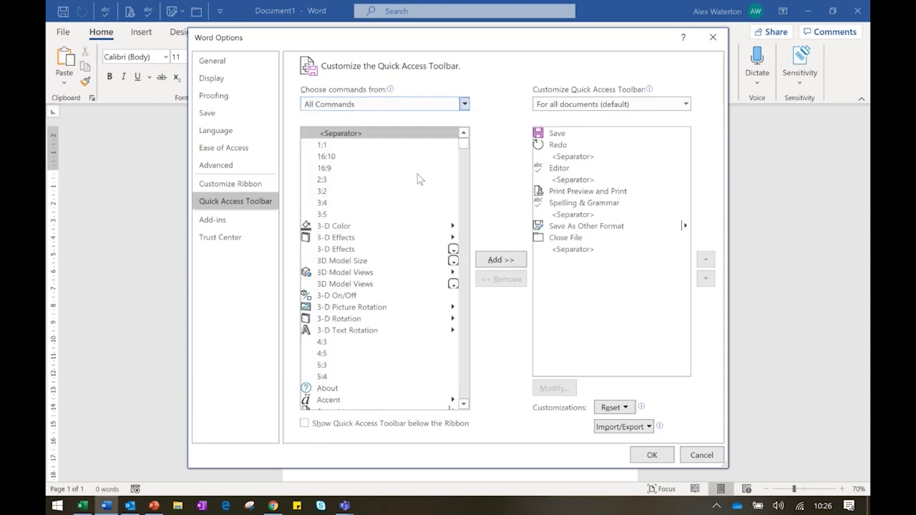
Scroll the All Commands list from 2:3 past Calculate down to Close File
scroll(413, 182, "down", 10)
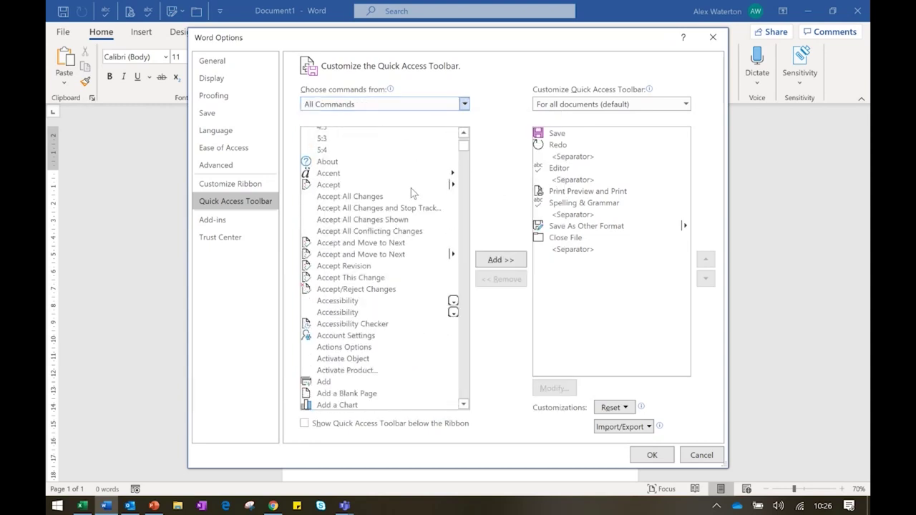
scroll(410, 188, "up", 10)
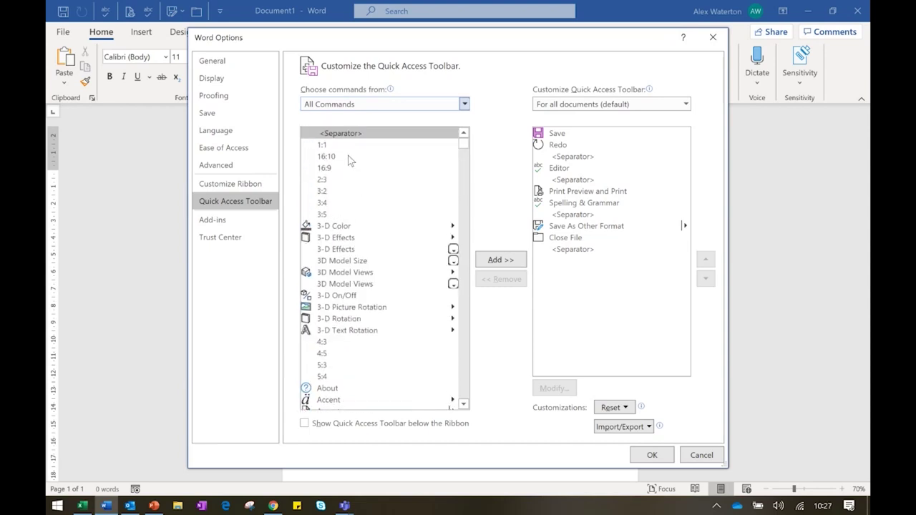
left_click(331, 178)
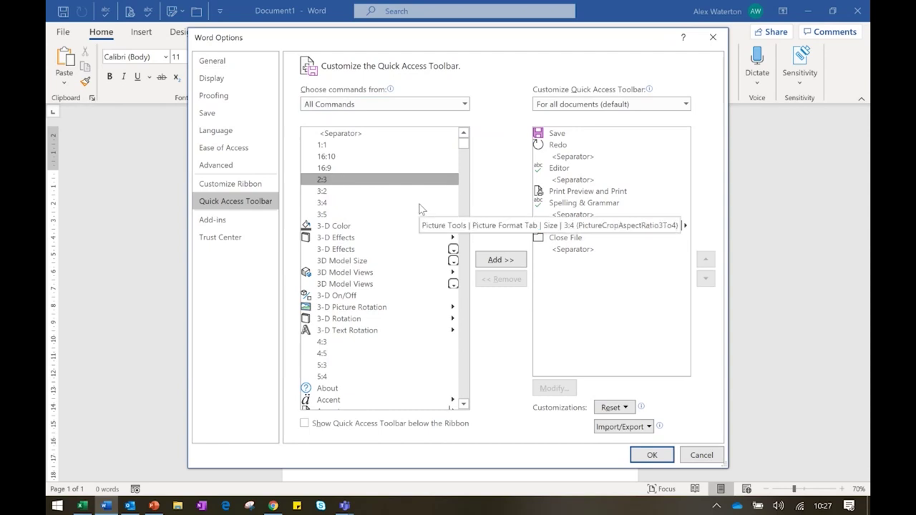
key("c")
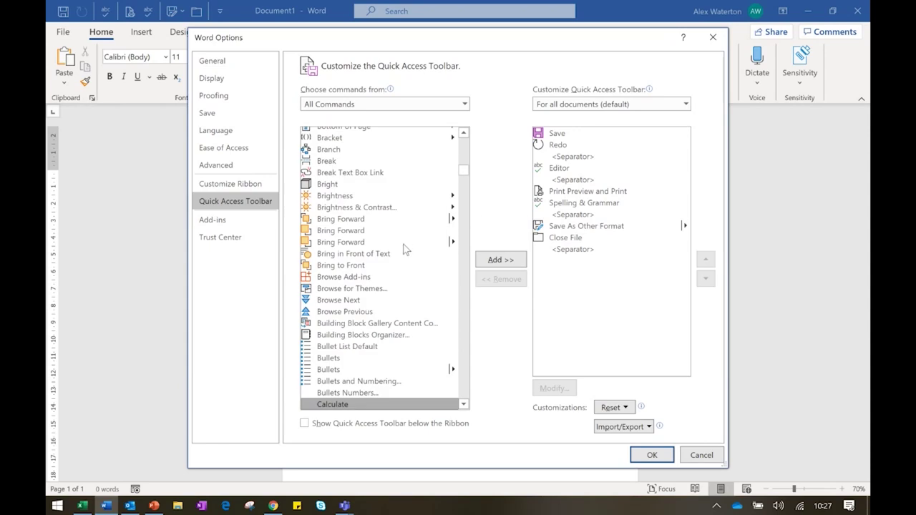
scroll(403, 250, "down", 5)
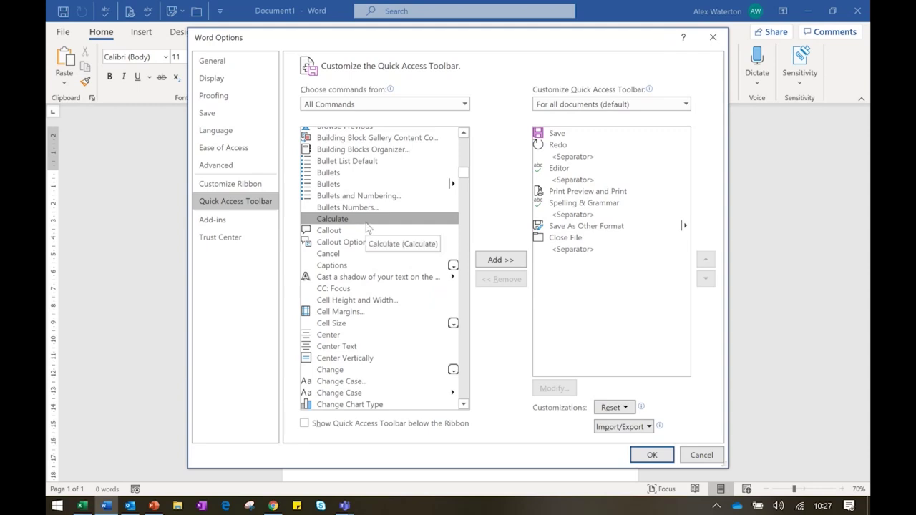
scroll(373, 220, "down", 1)
scroll(380, 208, "down", 10)
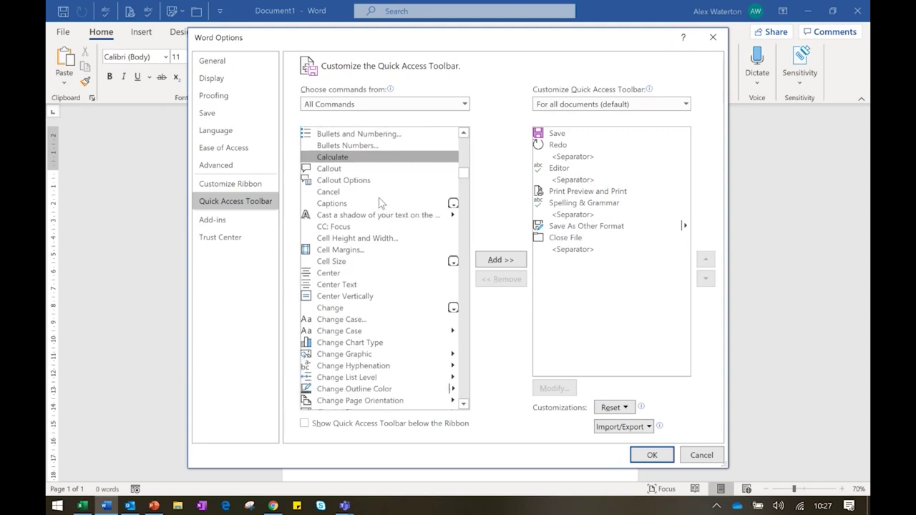
scroll(379, 207, "down", 12)
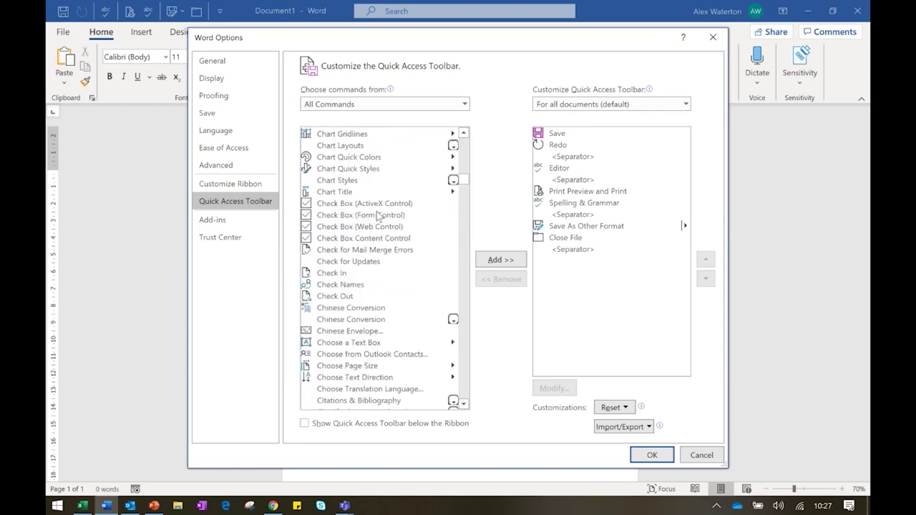
scroll(373, 220, "down", 5)
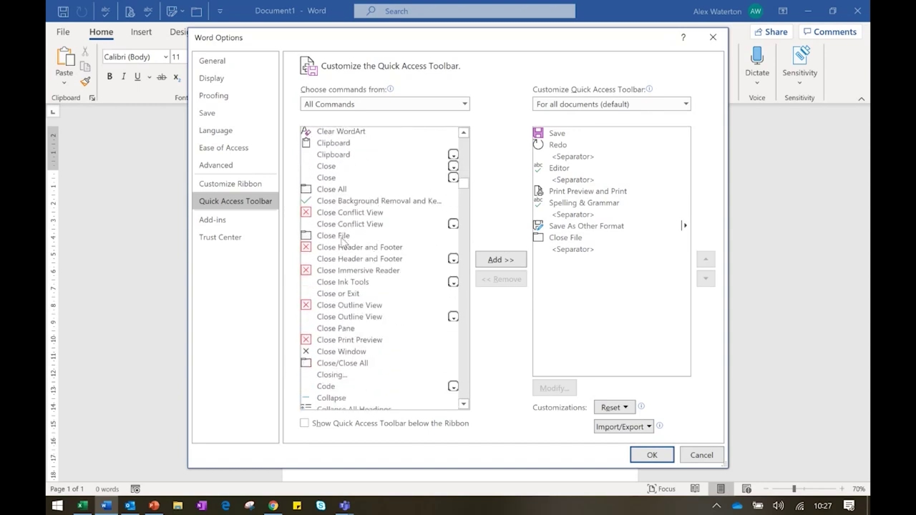
Remove and re-add Close File on the toolbar, moving it above the last separator
left_click(344, 238)
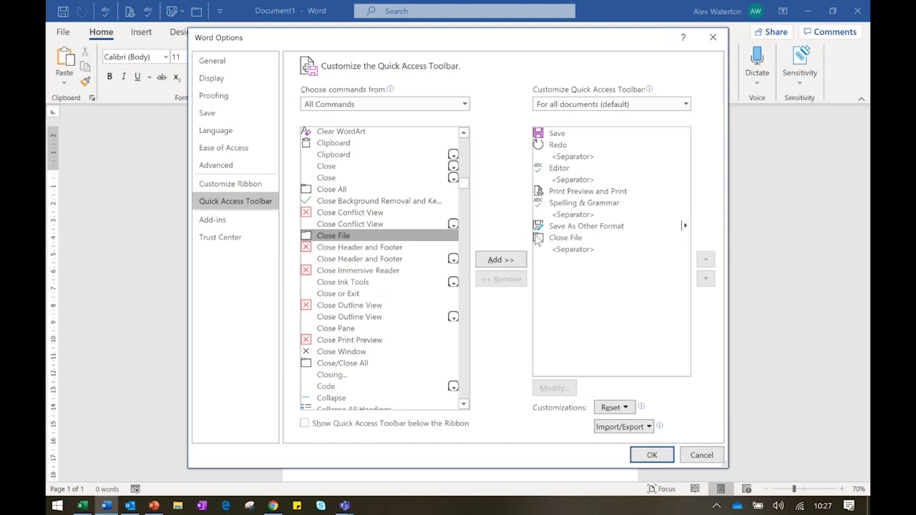
left_click(560, 241)
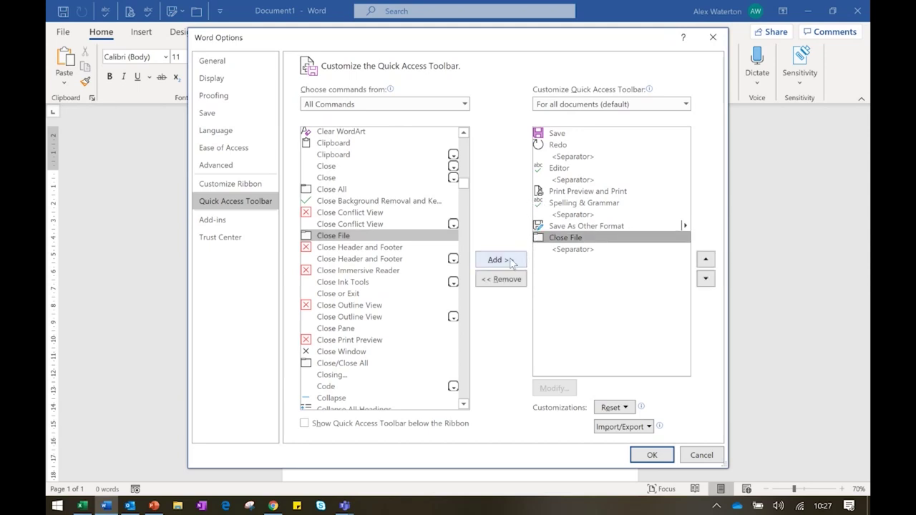
left_click(506, 283)
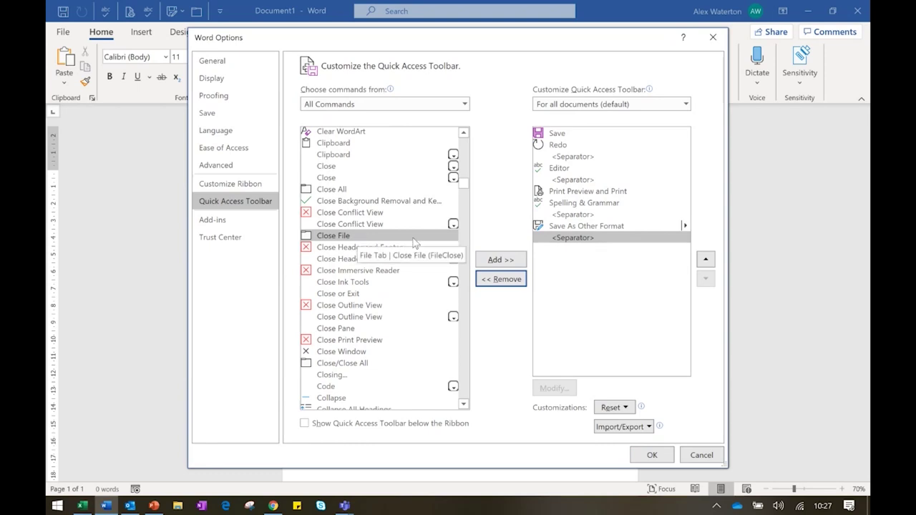
left_click(500, 262)
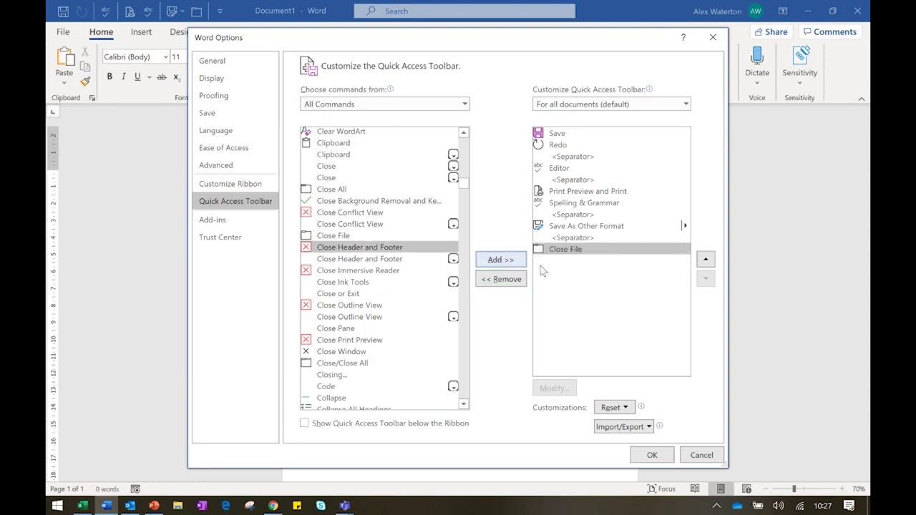
left_click(706, 262)
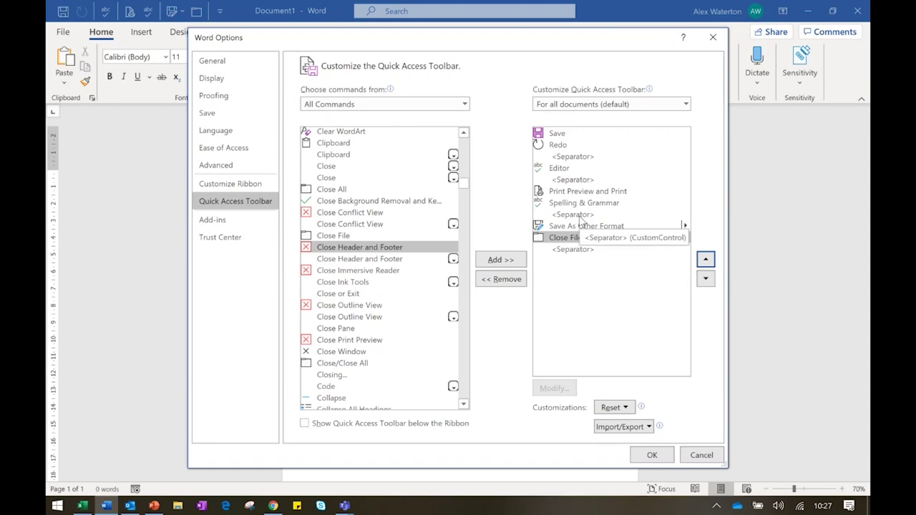
Find Save As Other Format in the command list and move Close File above it
left_click(352, 272)
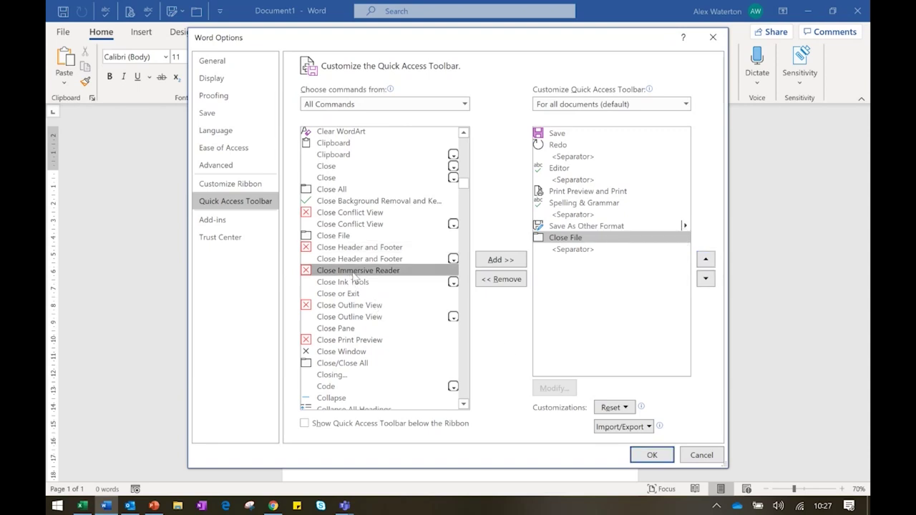
key("s")
scroll(367, 250, "down", 6)
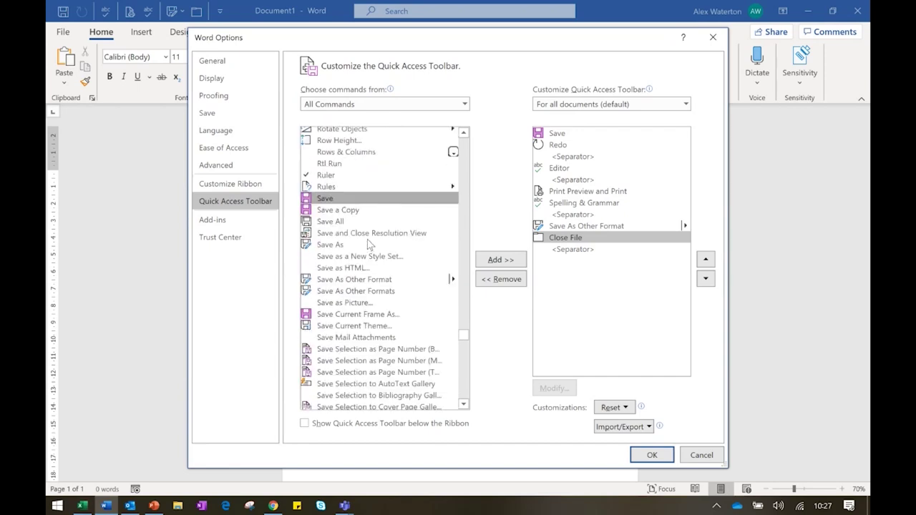
scroll(367, 244, "down", 1)
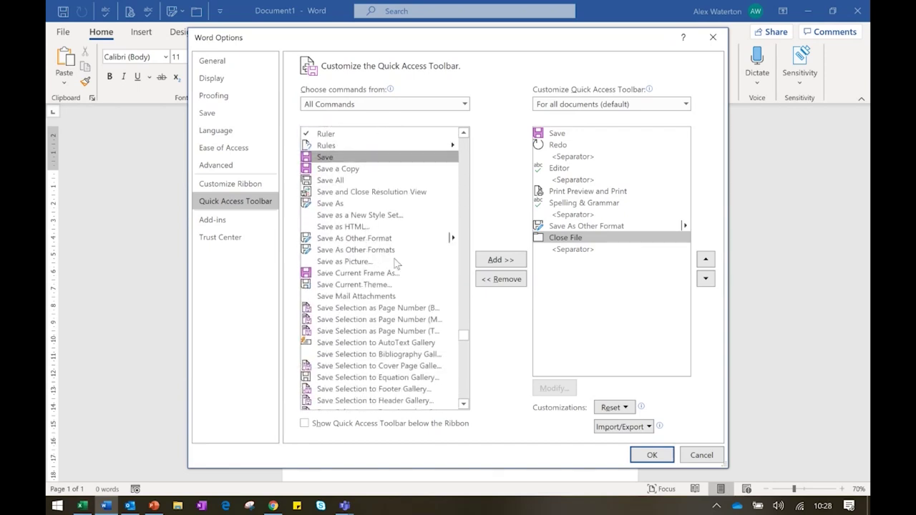
left_click(336, 241)
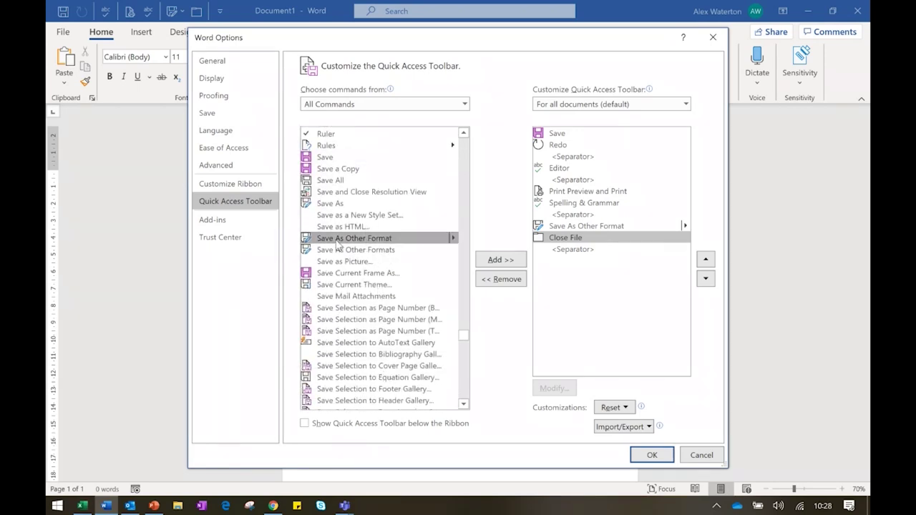
left_click(422, 250)
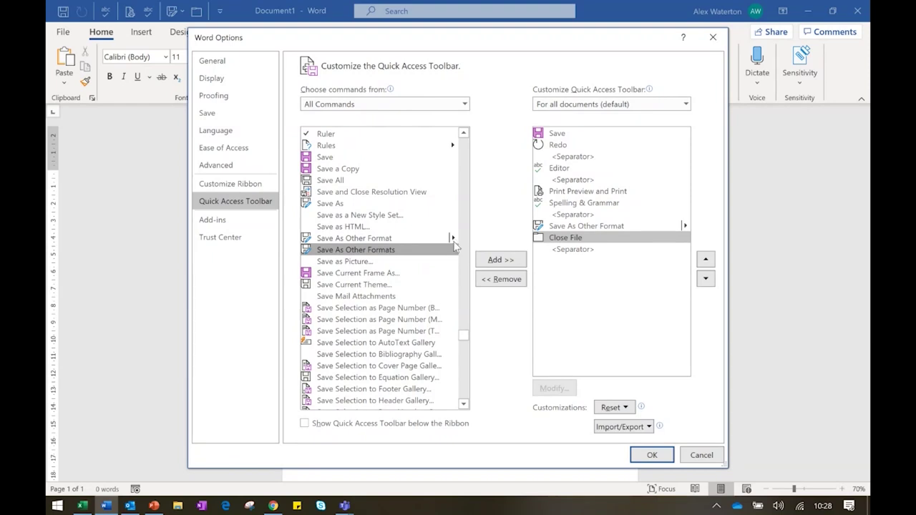
left_click(394, 239)
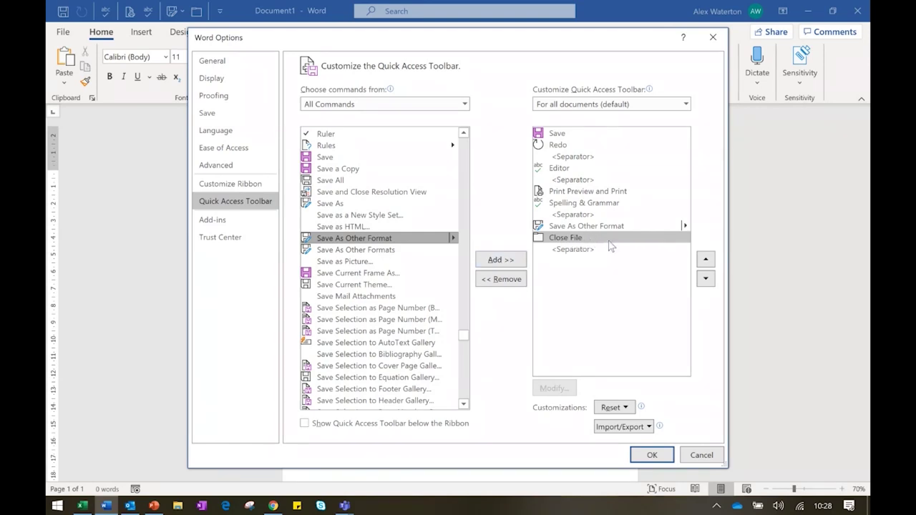
left_click(706, 259)
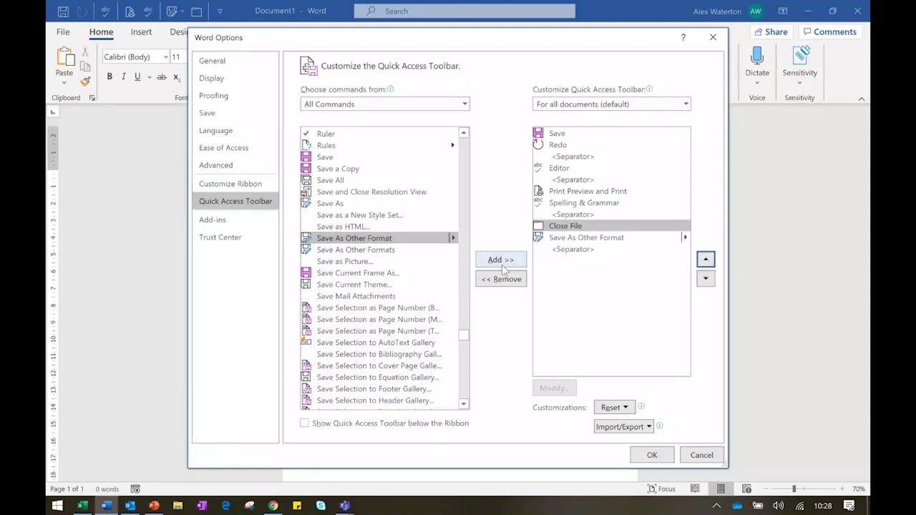
Add two separators at the end of the toolbar, then remove both extras
left_click_drag(464, 337, 469, 133)
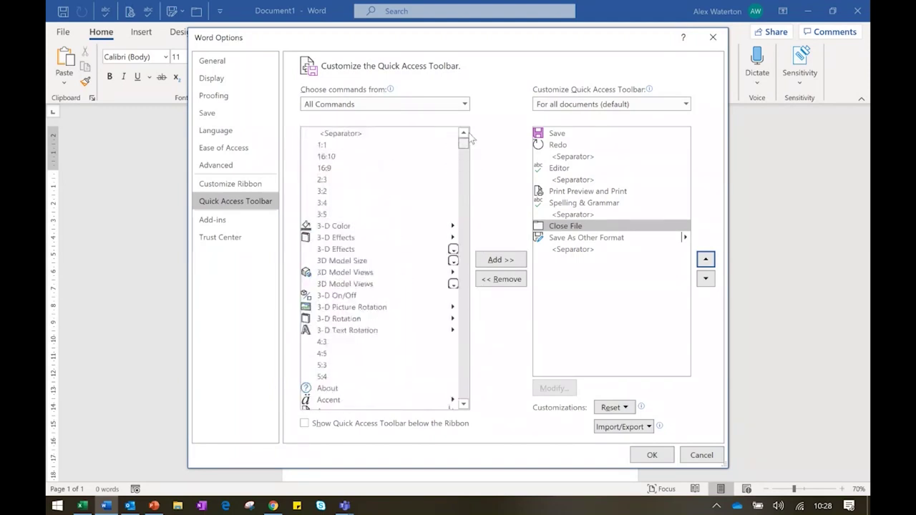
left_click(348, 135)
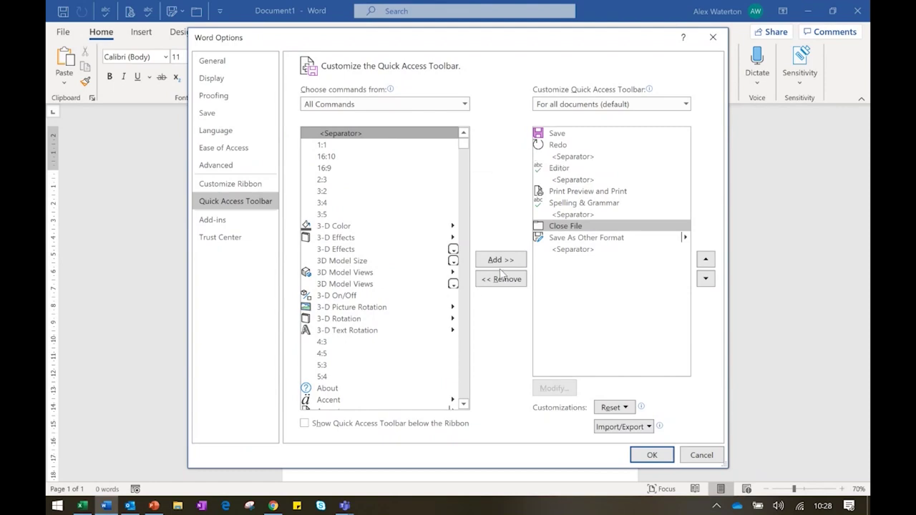
left_click(588, 253)
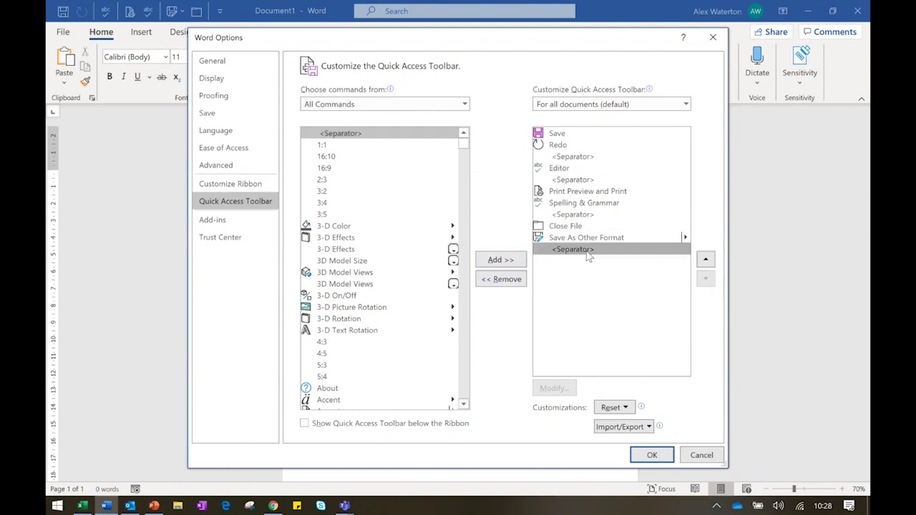
left_click(497, 262)
left_click(497, 262)
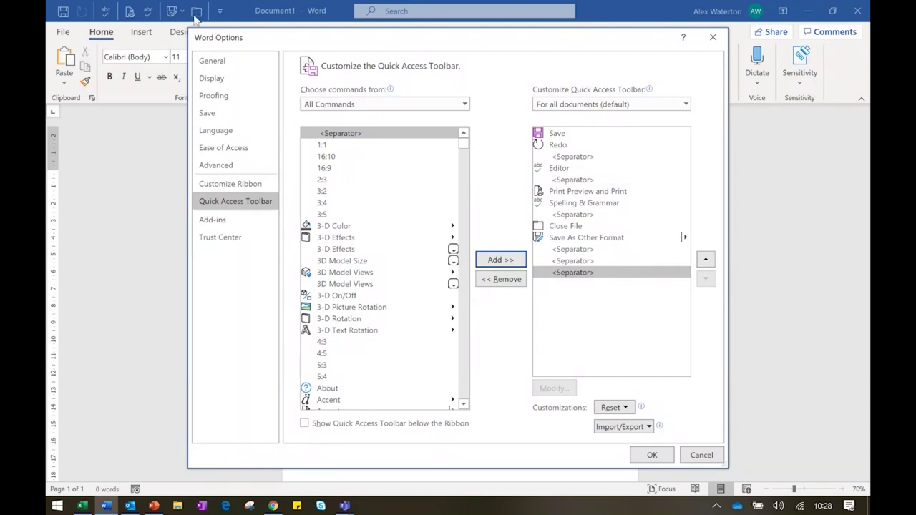
left_click(517, 282)
left_click(517, 283)
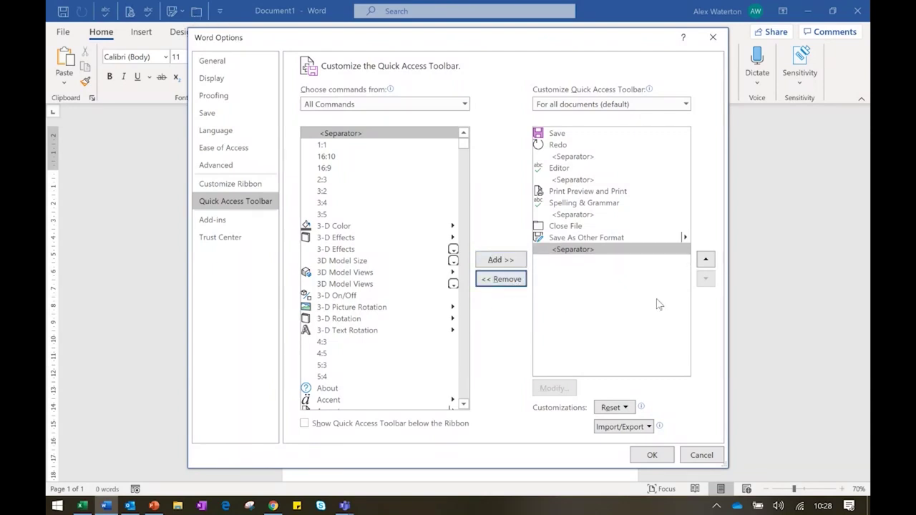
Move the separator below Spelling & Grammar down two places and back again
left_click(595, 214)
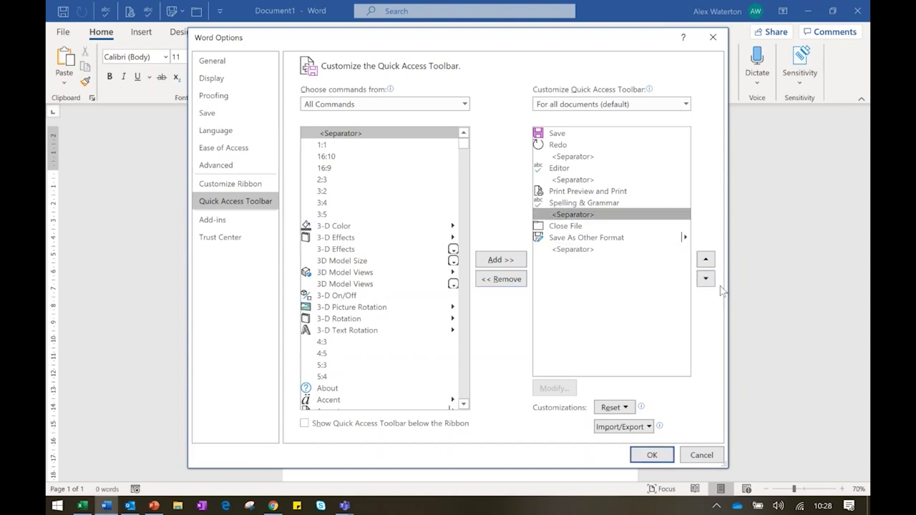
left_click(706, 279)
left_click(707, 279)
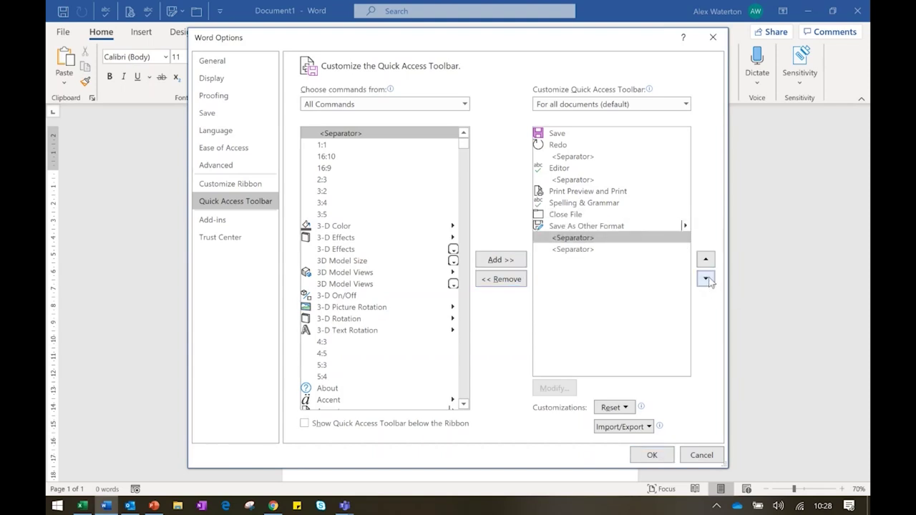
left_click(706, 260)
left_click(706, 260)
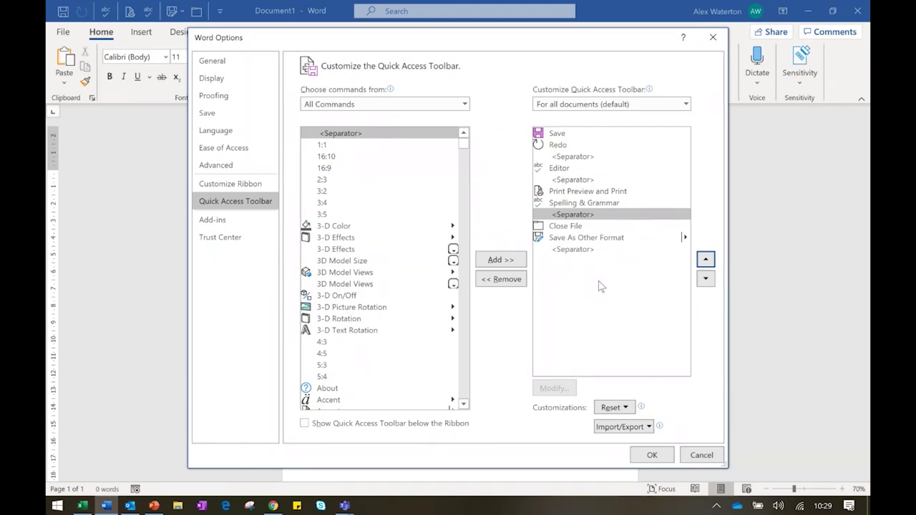
Review Close File and Save As Other Format in the toolbar list and apply with OK
left_click(582, 228)
left_click(595, 239)
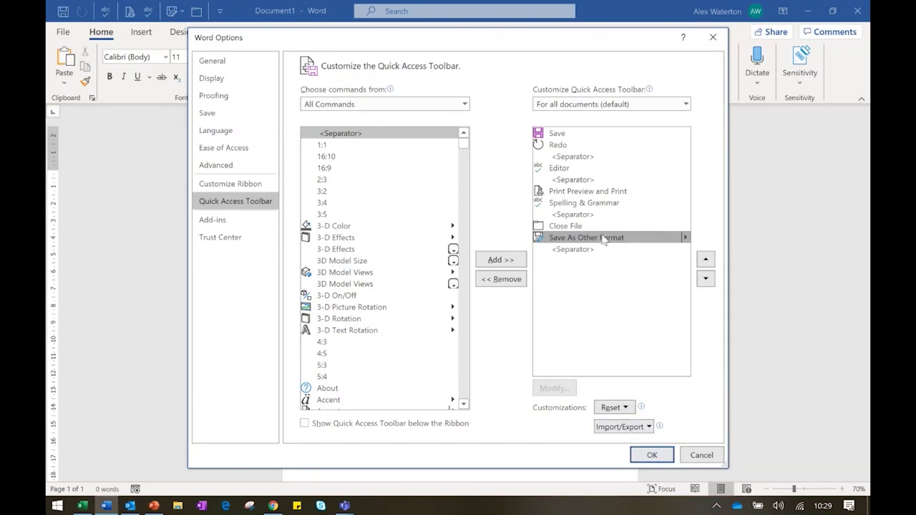
left_click(653, 457)
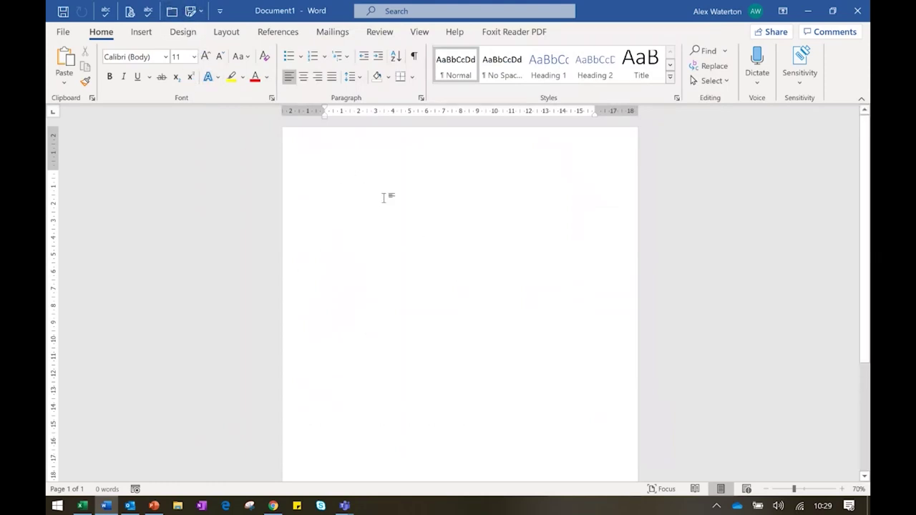
scroll(381, 201, "up", 4)
scroll(381, 199, "up", 1)
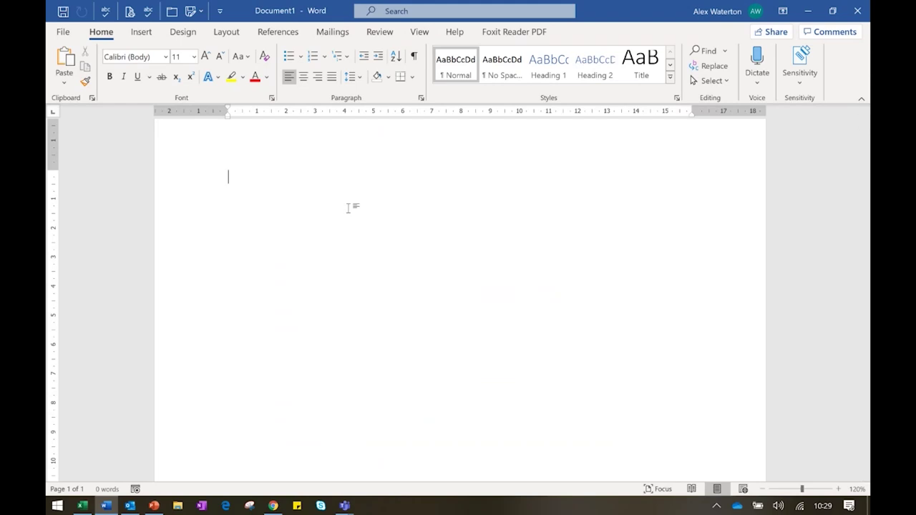
key("Return")
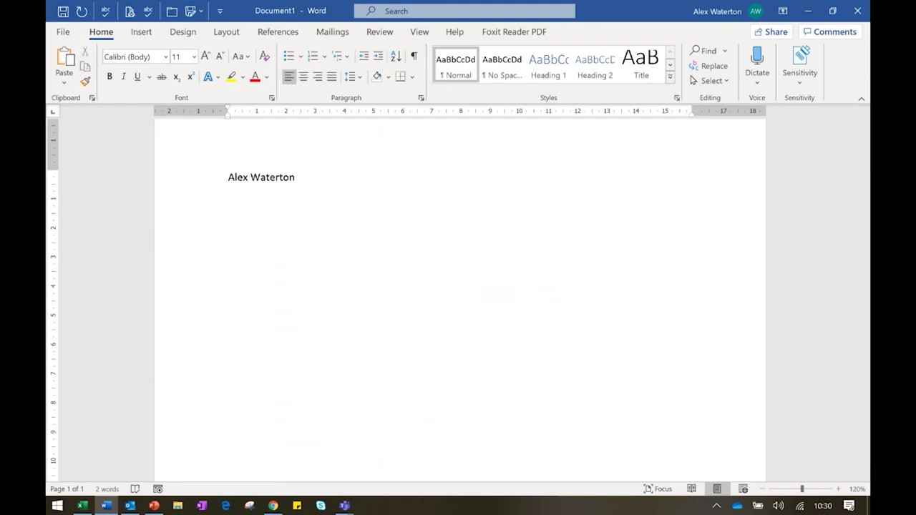
type(".aws")
key("Return")
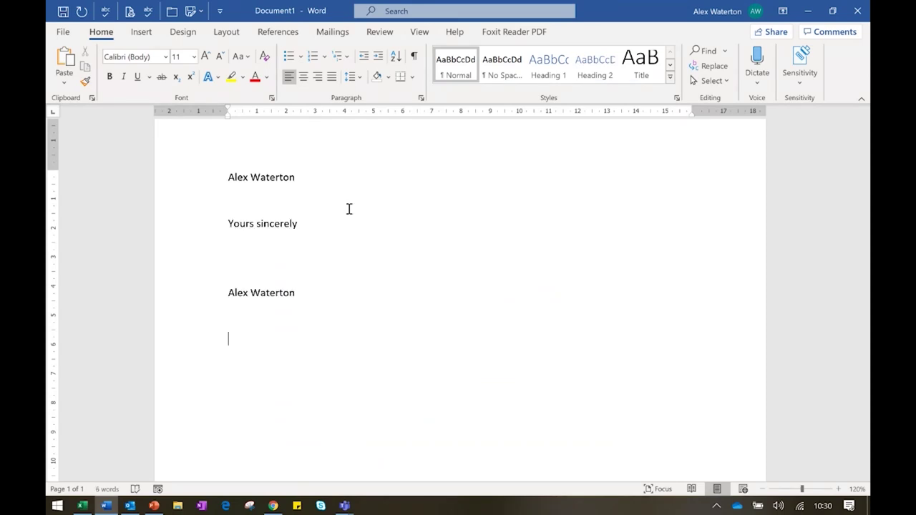
type(".awf")
key("Return")
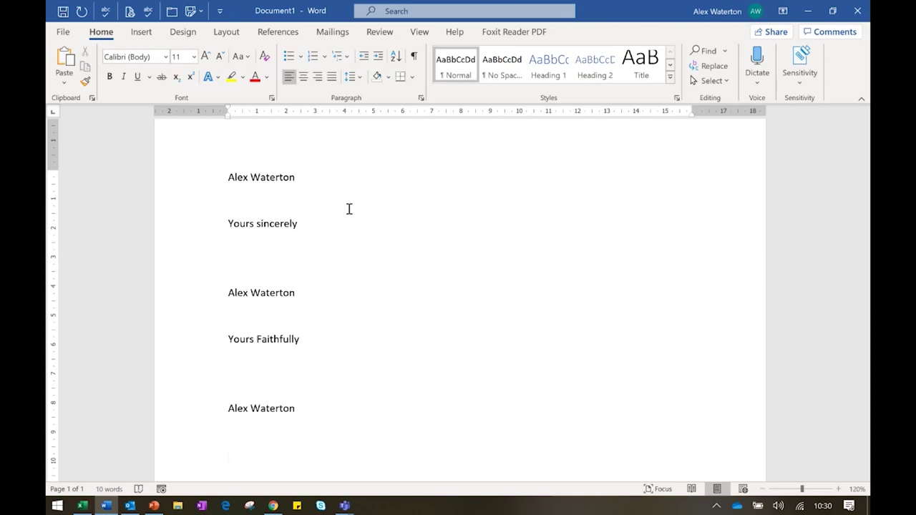
key("ctrl+a")
key("Delete")
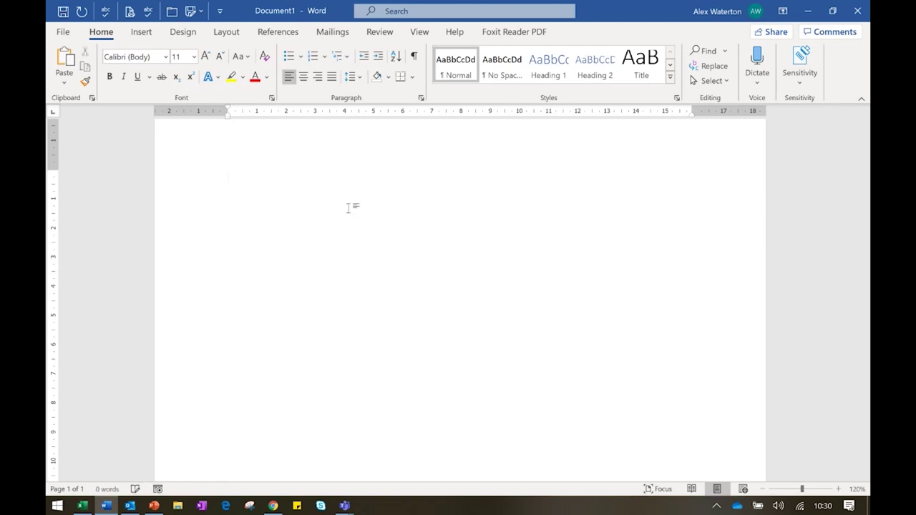
Replace the page text with a two-word full name, select it, and open the File backstage
type("tel")
key("ctrl+a")
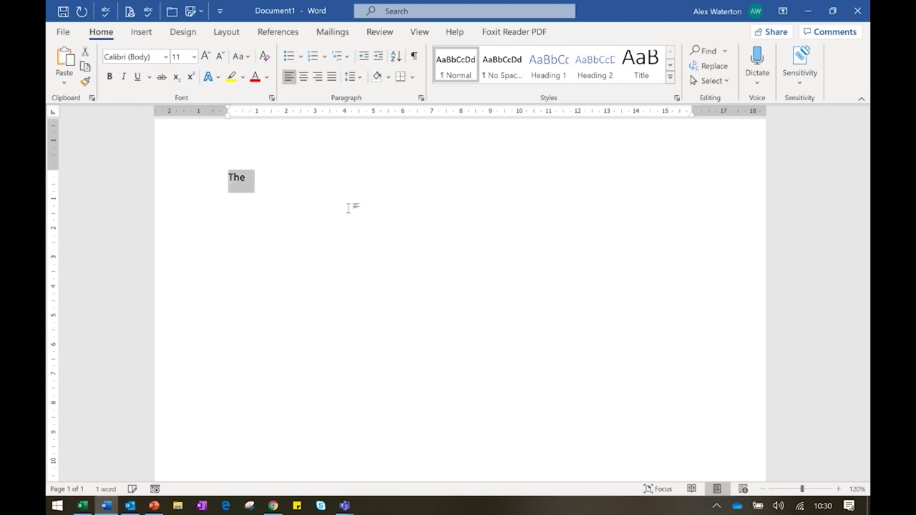
key("Delete")
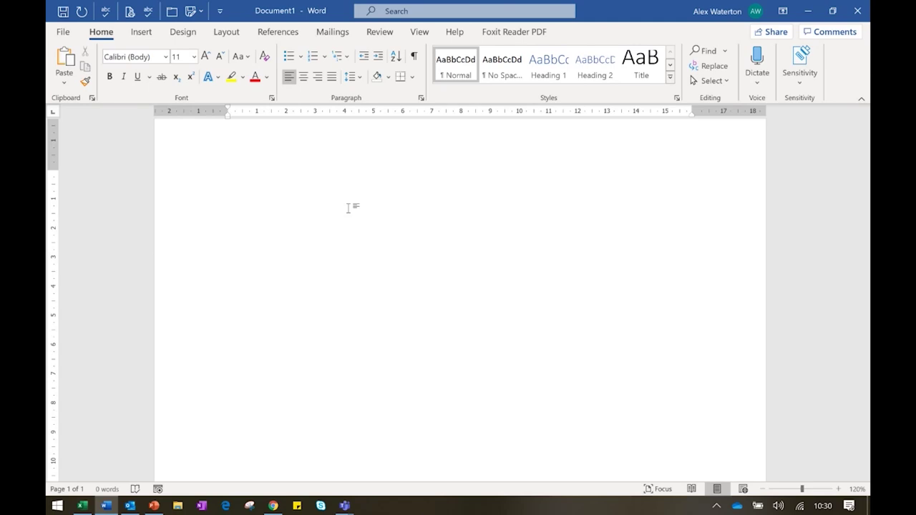
left_click(194, 202)
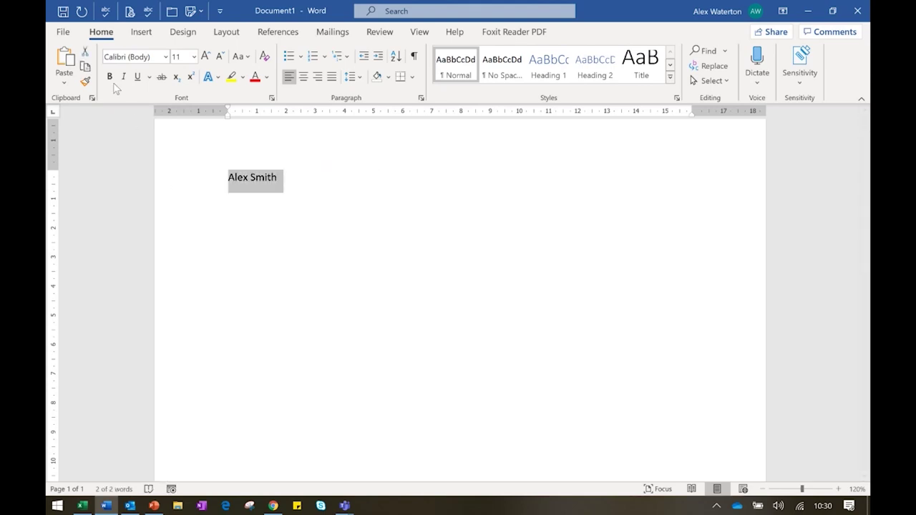
left_click(66, 33)
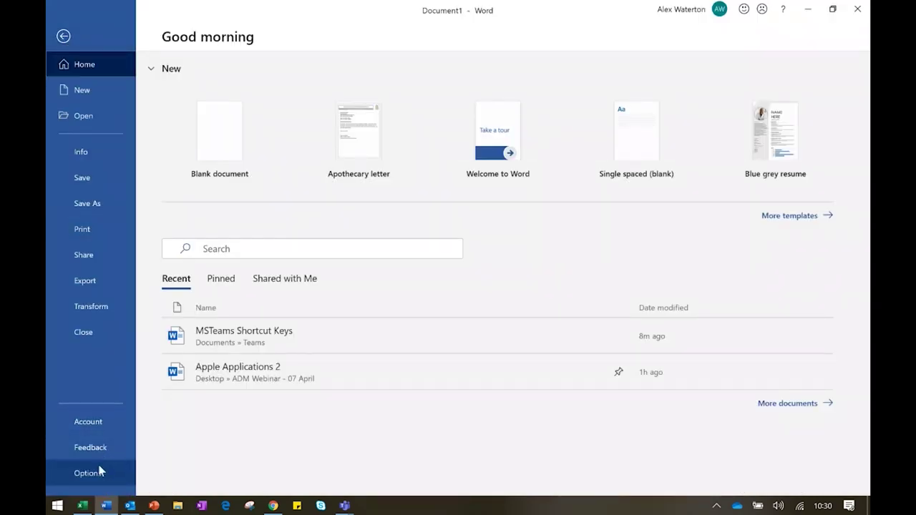
Open the Proofing page of Word Options and its AutoCorrect Options dialog
left_click(100, 472)
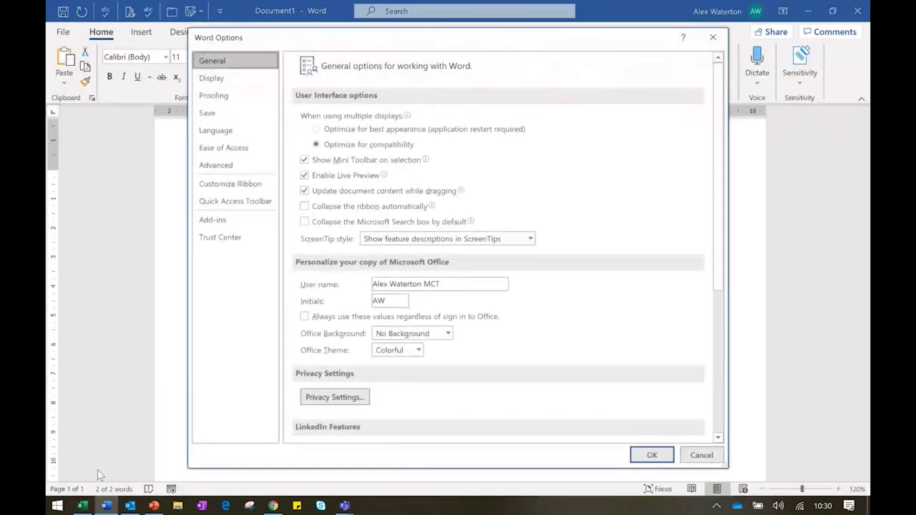
left_click(212, 97)
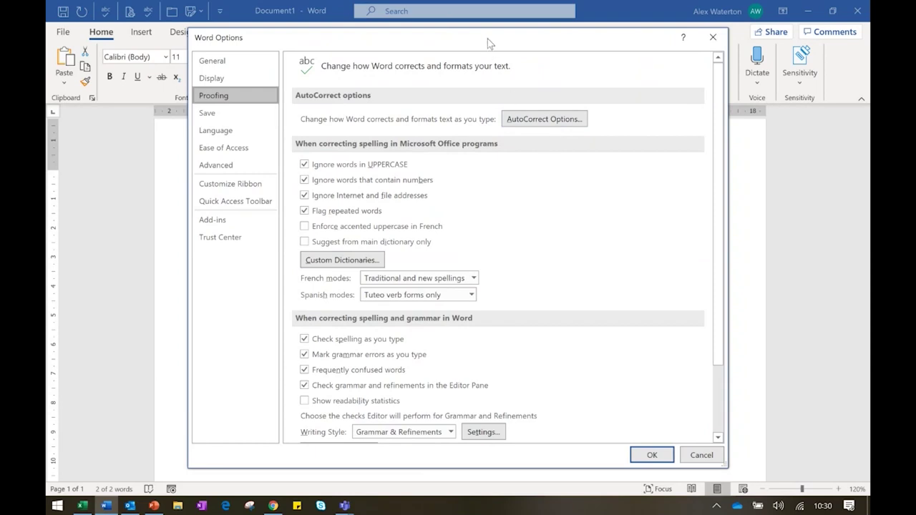
left_click_drag(487, 43, 548, 54)
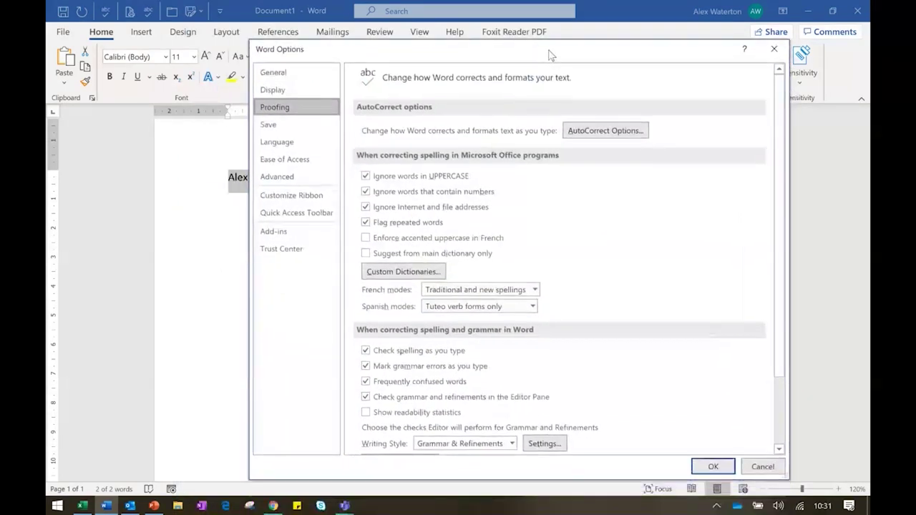
left_click(590, 136)
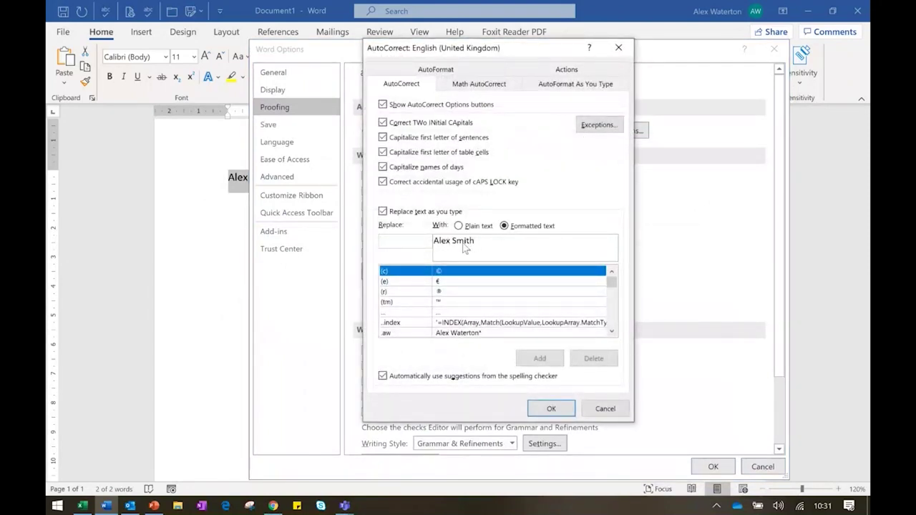
Add a .as AutoCorrect entry for the formatted full name and close AutoCorrect
left_click(411, 243)
type("as")
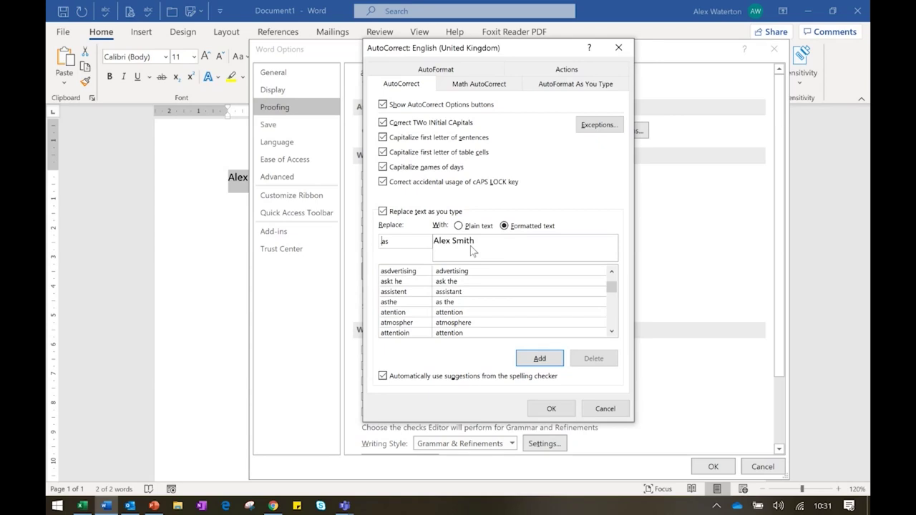
type(".")
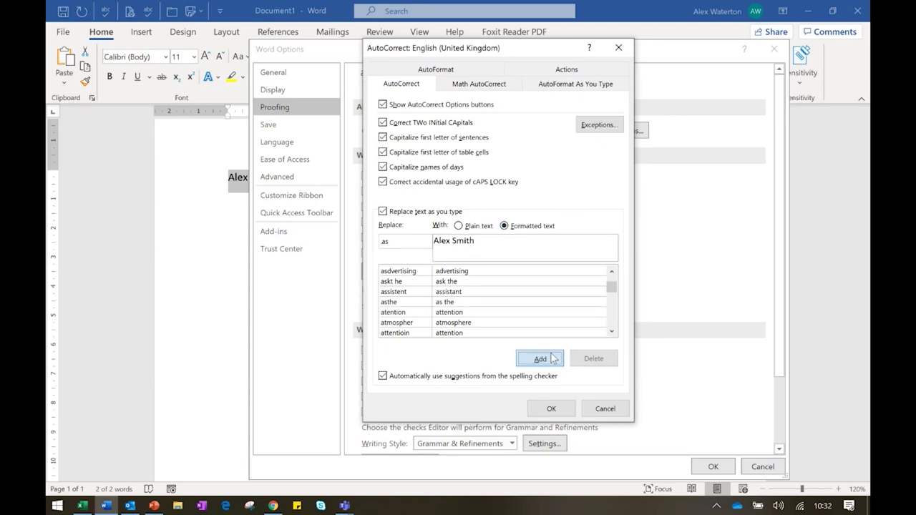
left_click(552, 358)
left_click(567, 411)
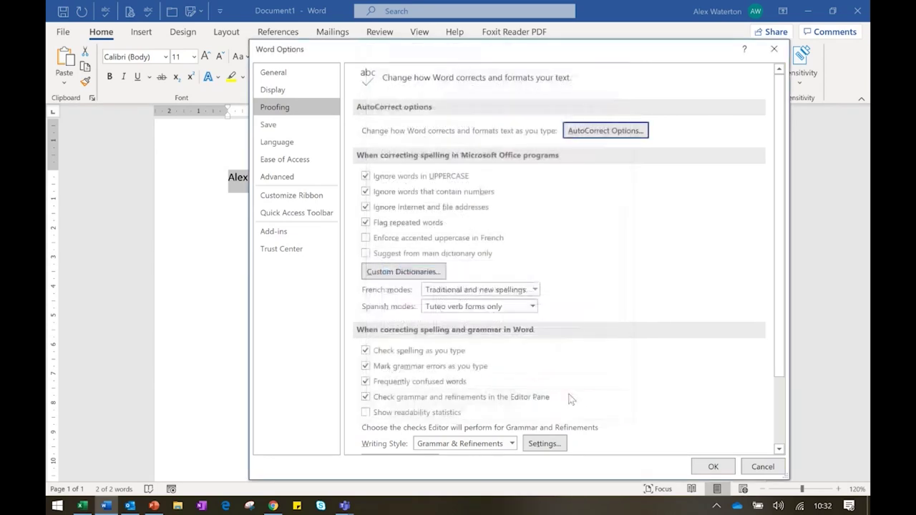
Close Word Options and replace the selected name by expanding the .as shortcut
left_click(712, 467)
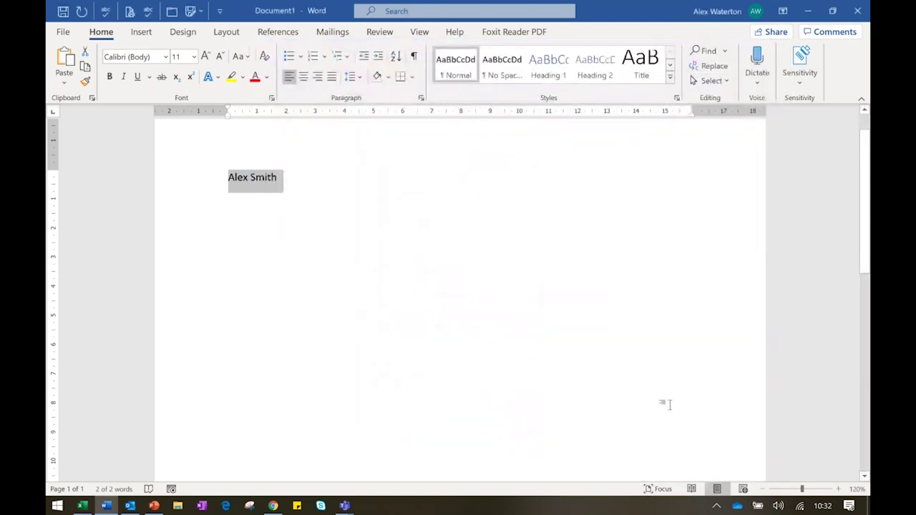
key("BackSpace")
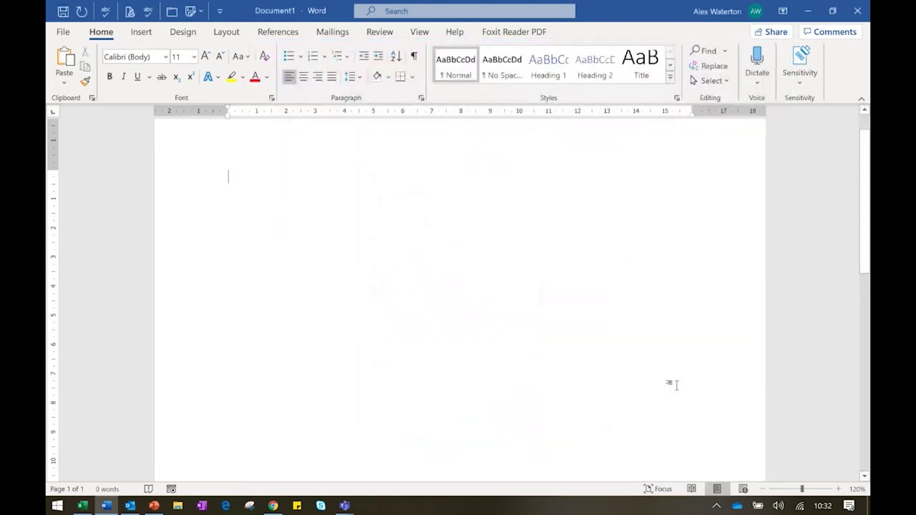
type(".as")
key("Return")
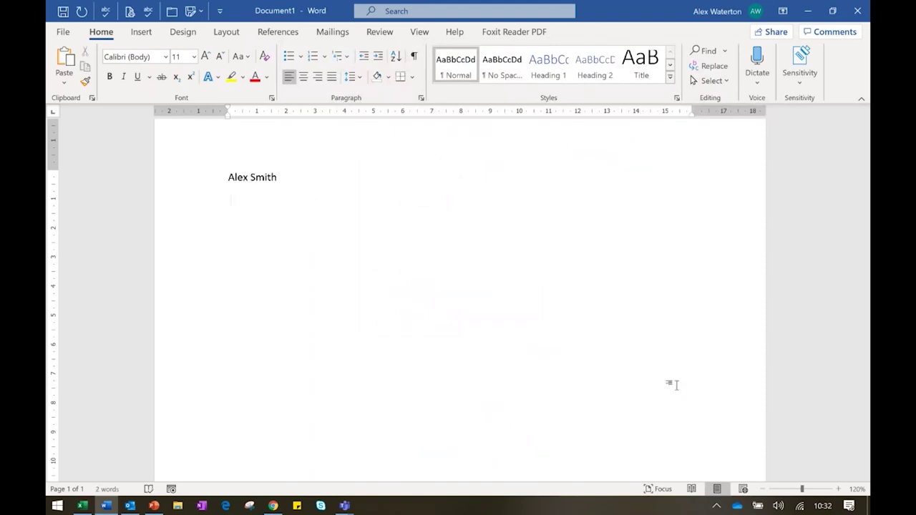
type("as")
key("Return")
Test the .details contact-details shortcut, then delete all the document text
key("Return")
key("Return")
type(".deatils")
key("BackSpace")
key("BackSpace")
key("BackSpace")
key("BackSpace")
key("BackSpace")
type("tails")
key("Return")
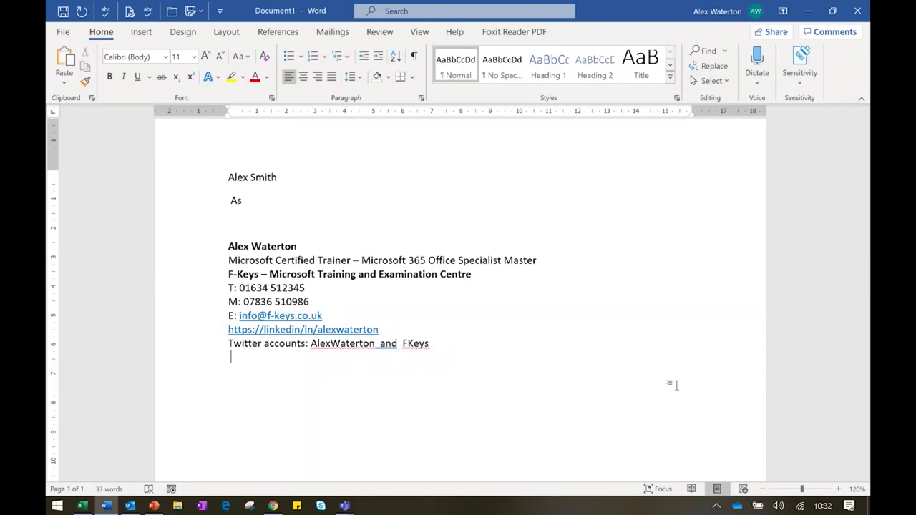
key("ctrl+a")
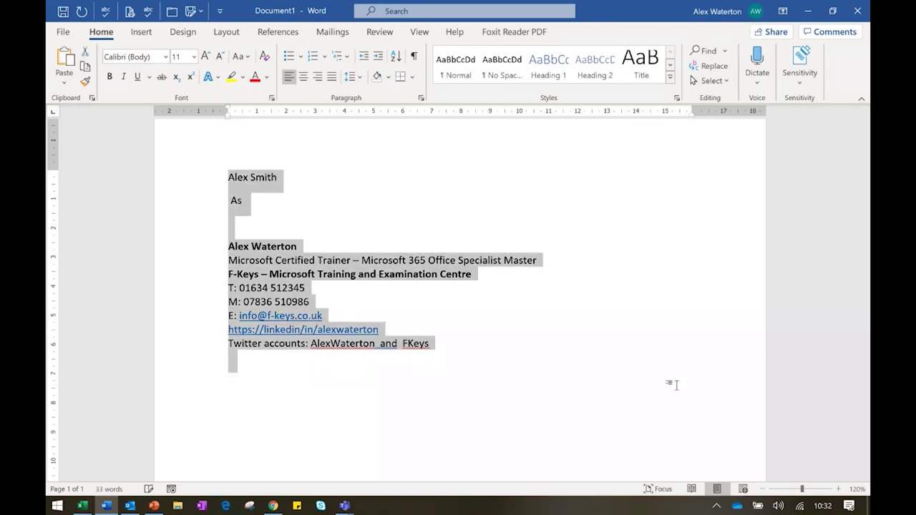
key("Delete")
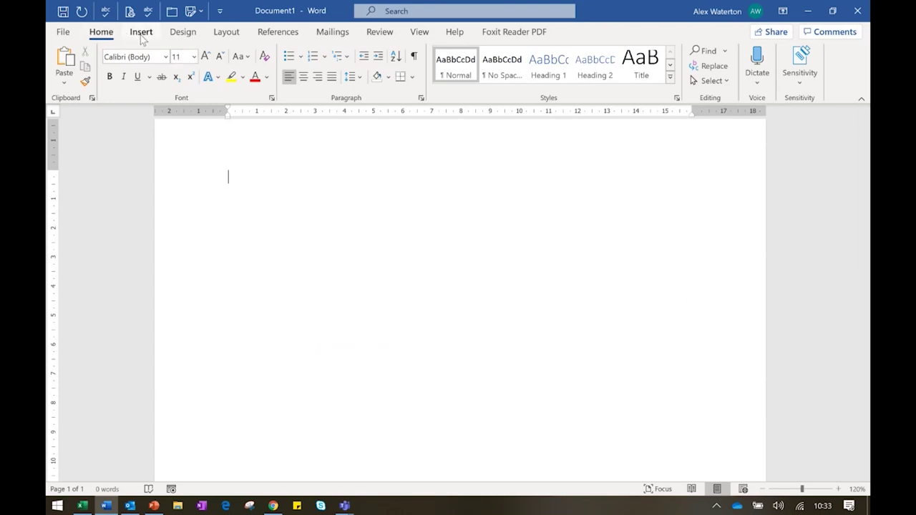
left_click(141, 33)
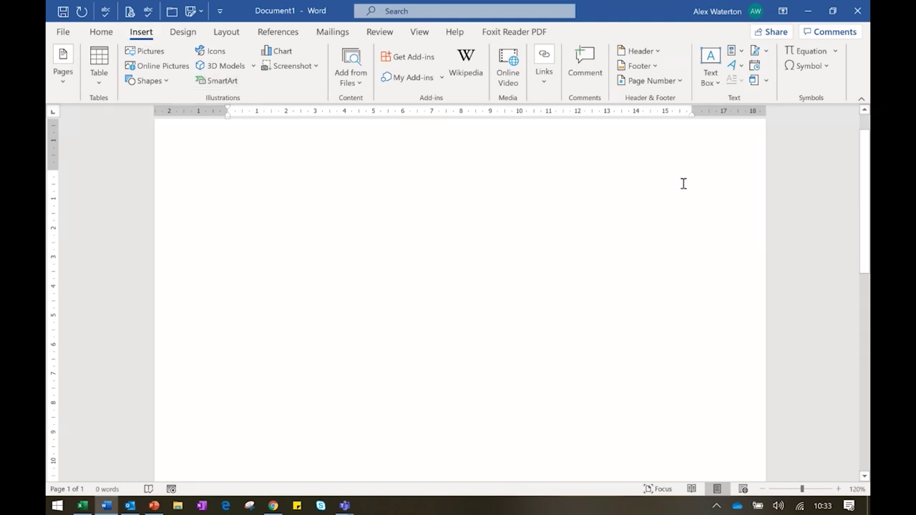
left_click(718, 83)
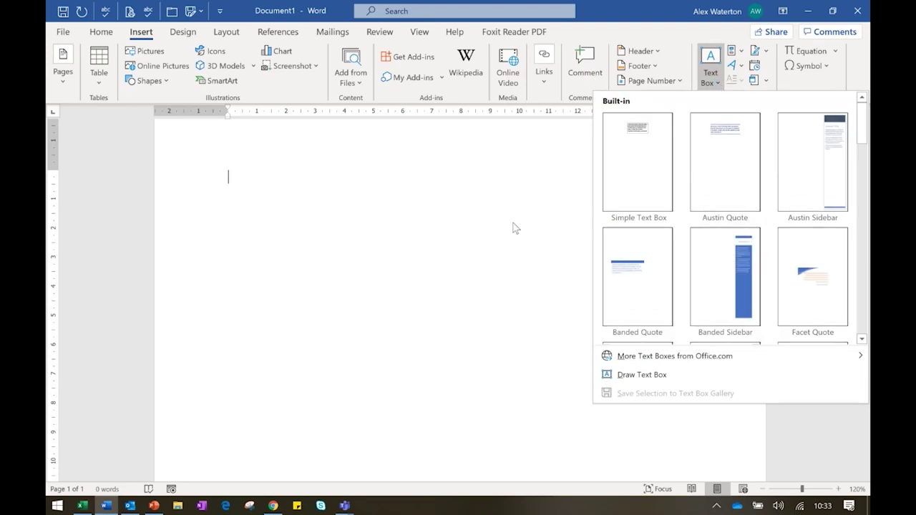
left_click(478, 243)
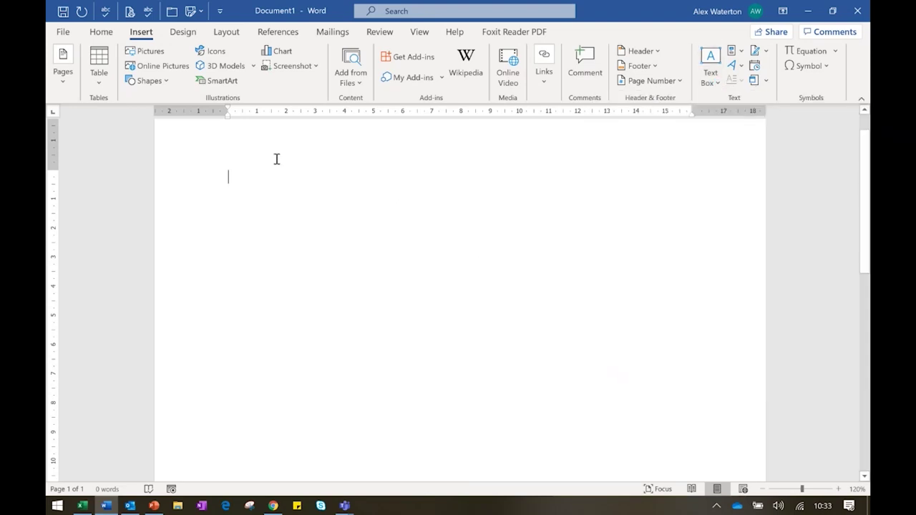
left_click(99, 33)
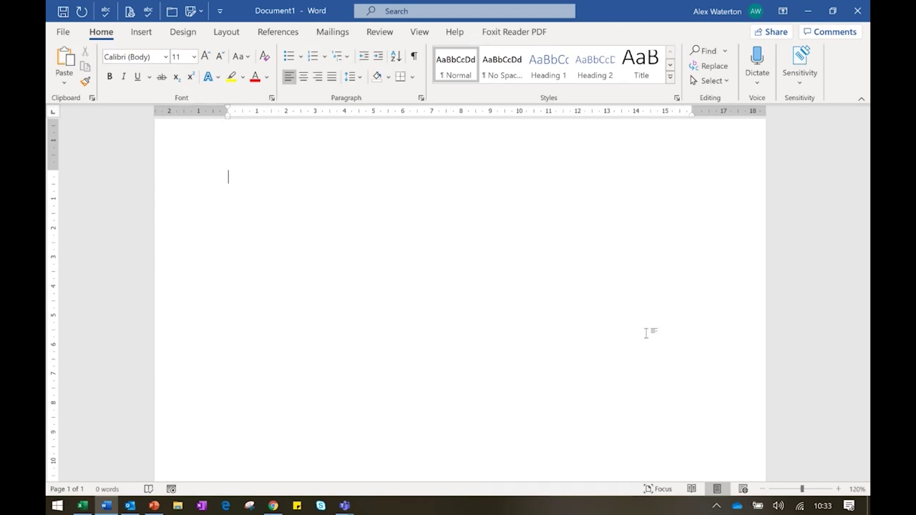
Insert the Microsoft Applications AutoText with =for and scroll through the resulting pages
type("=for")
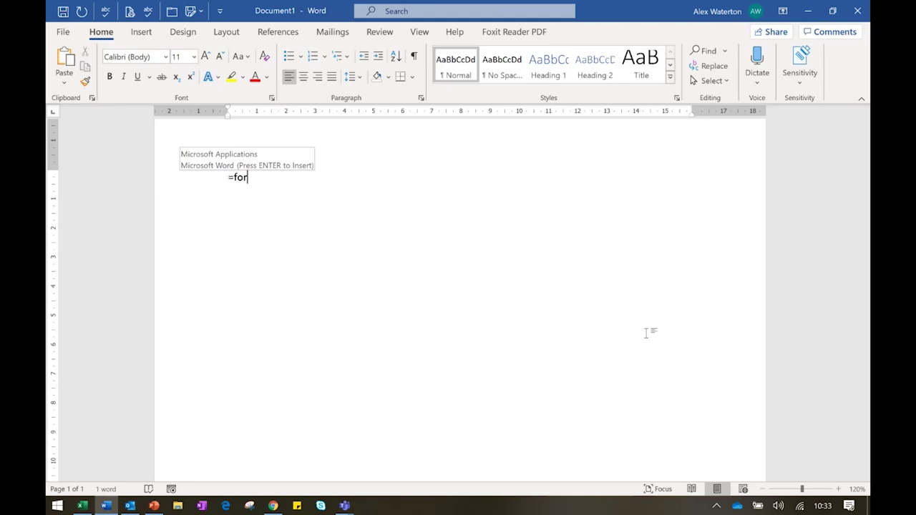
key("Return")
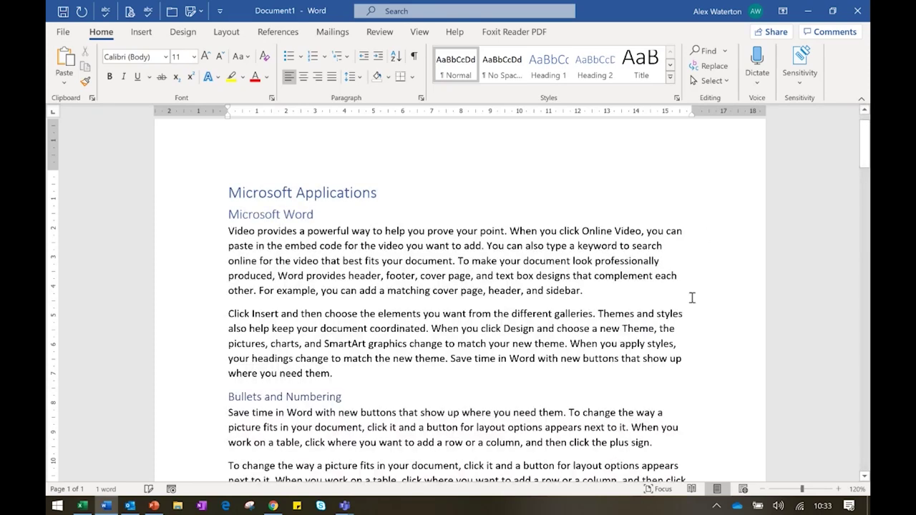
scroll(521, 309, "down", 4, "ctrl")
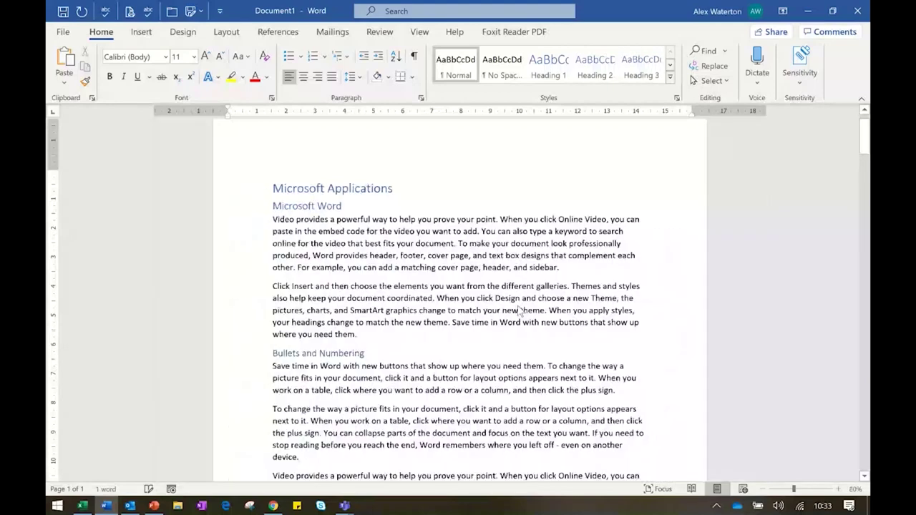
scroll(520, 309, "down", 1, "ctrl")
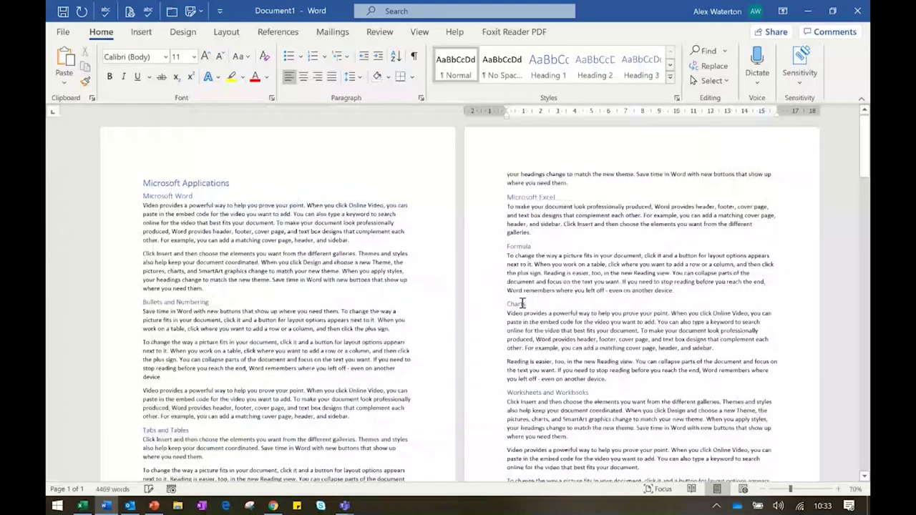
scroll(522, 304, "down", 8)
scroll(493, 309, "down", 10)
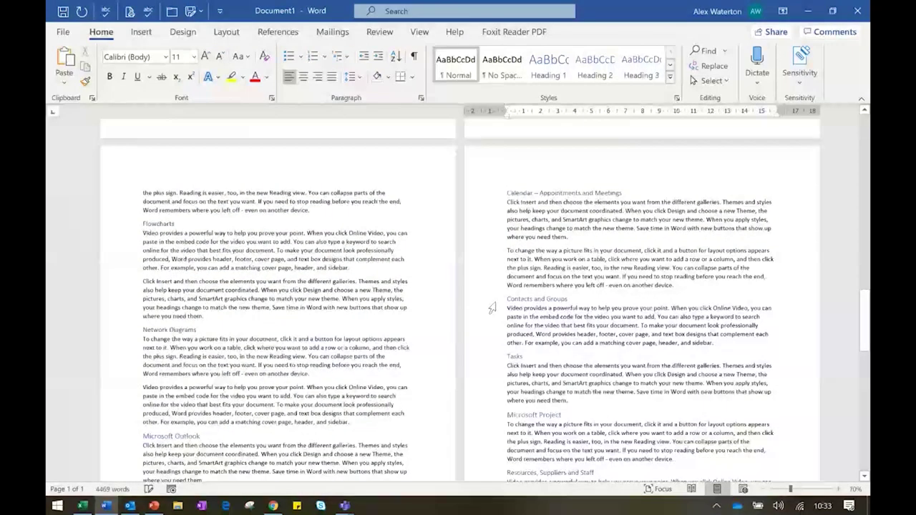
scroll(479, 313, "down", 10)
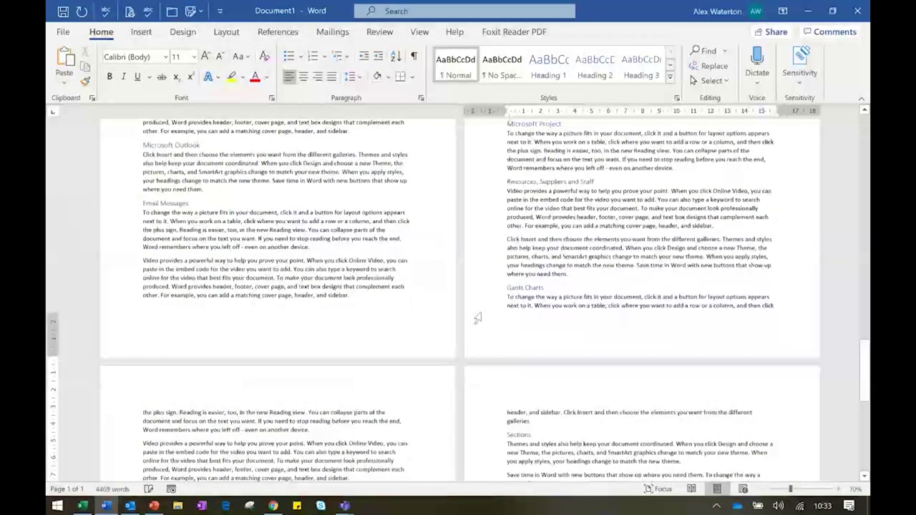
scroll(466, 315, "down", 3)
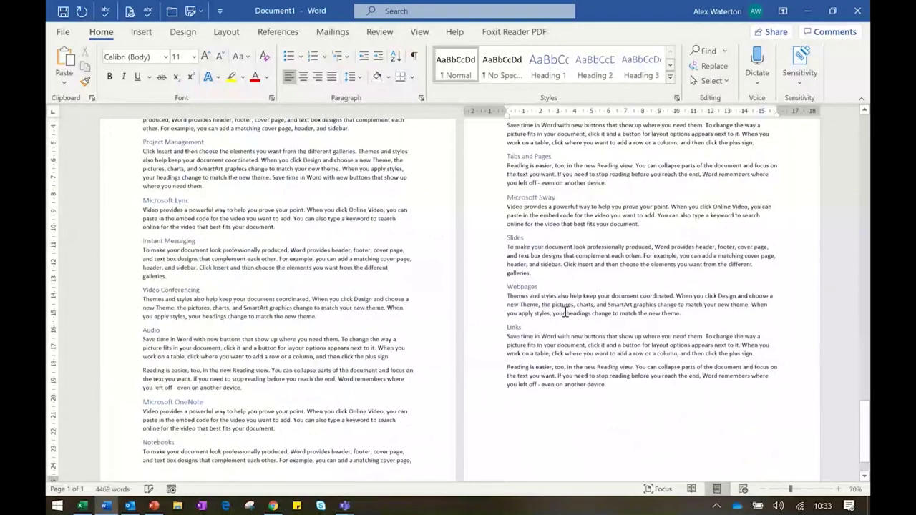
Jump to the document start, zoom in to 140%, and click in the first paragraph
key("ctrl+Home")
scroll(227, 214, "up", 6, "ctrl")
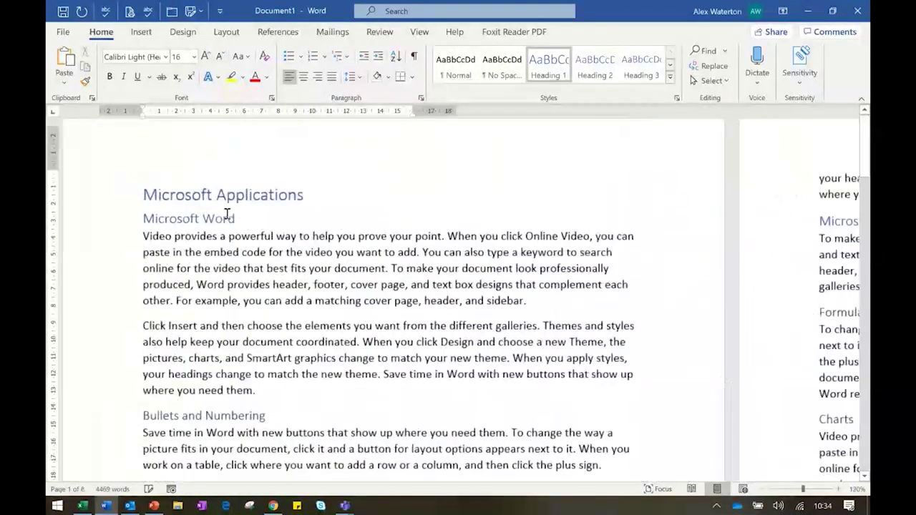
scroll(227, 214, "up", 1, "ctrl")
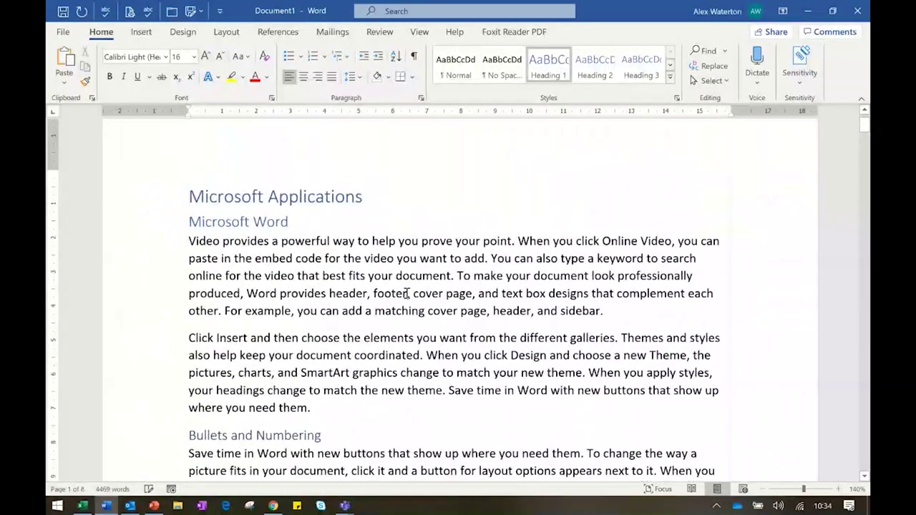
left_click(374, 295)
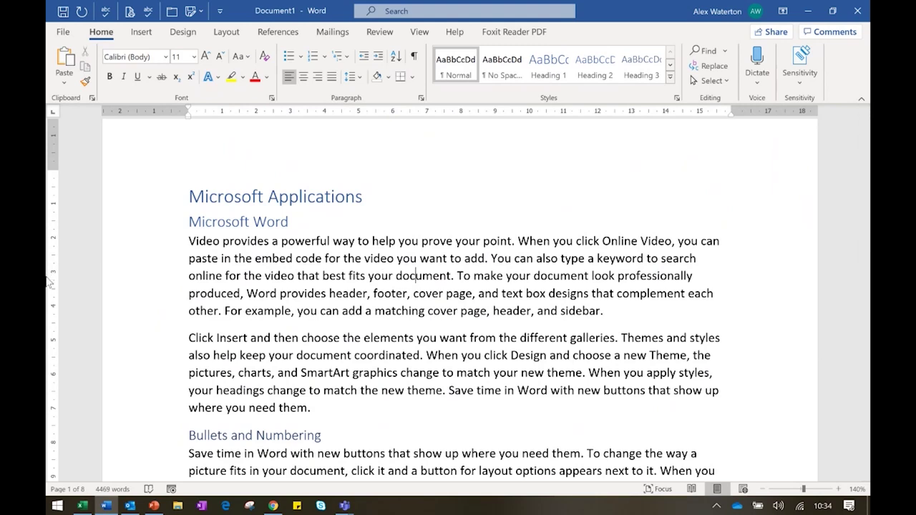
Enlarge the Microsoft Word heading to 16 pt and underline it
left_click(150, 230)
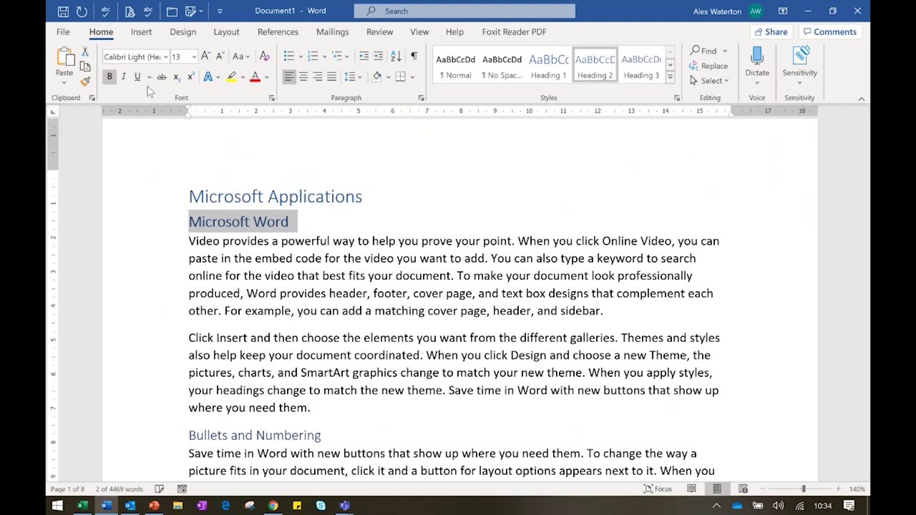
left_click(206, 56)
left_click(206, 57)
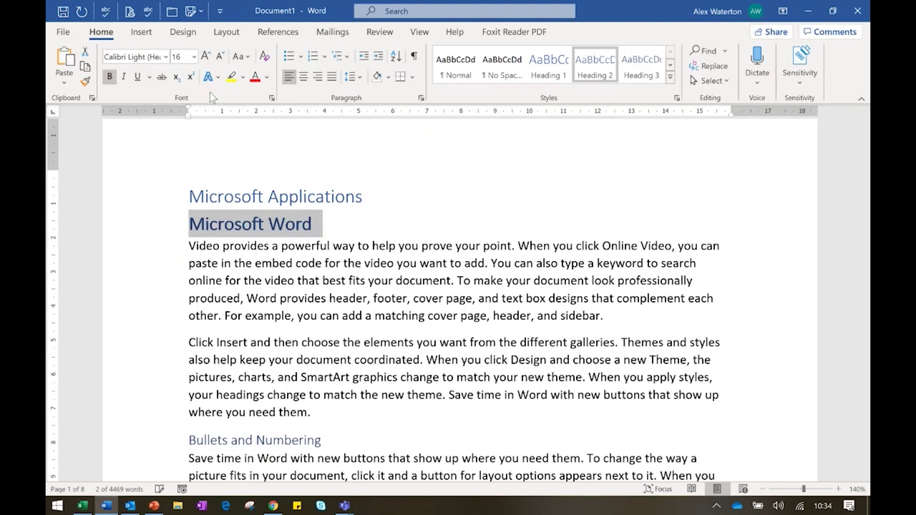
left_click(138, 77)
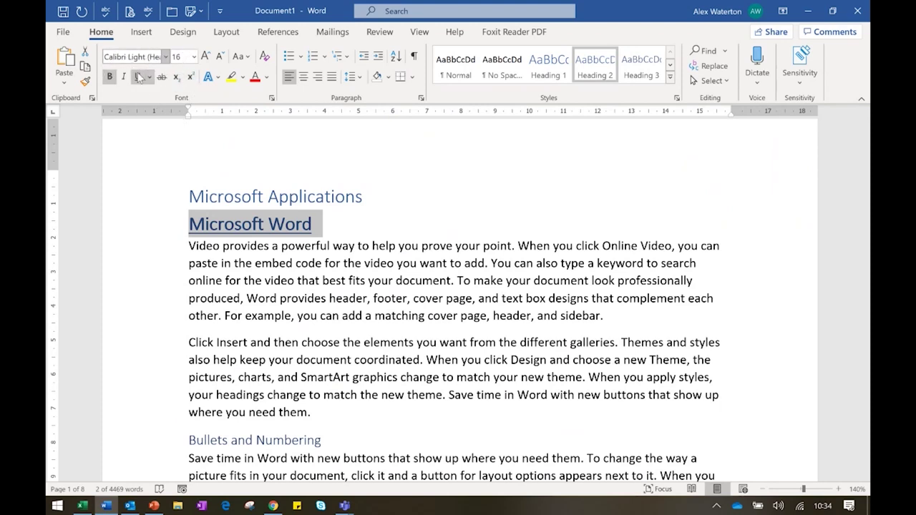
left_click(266, 281)
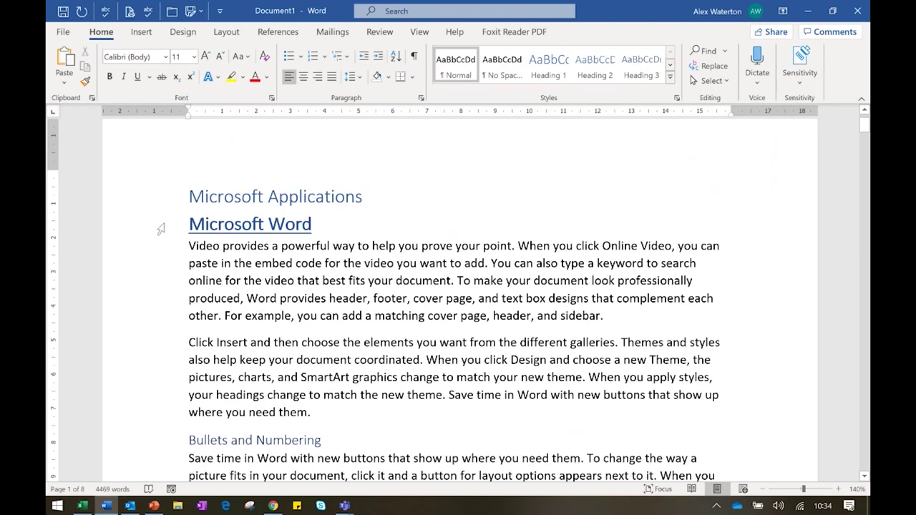
Apply Heading 2 to the Microsoft Word heading and compare it with the Heading 1 title
left_click(161, 228)
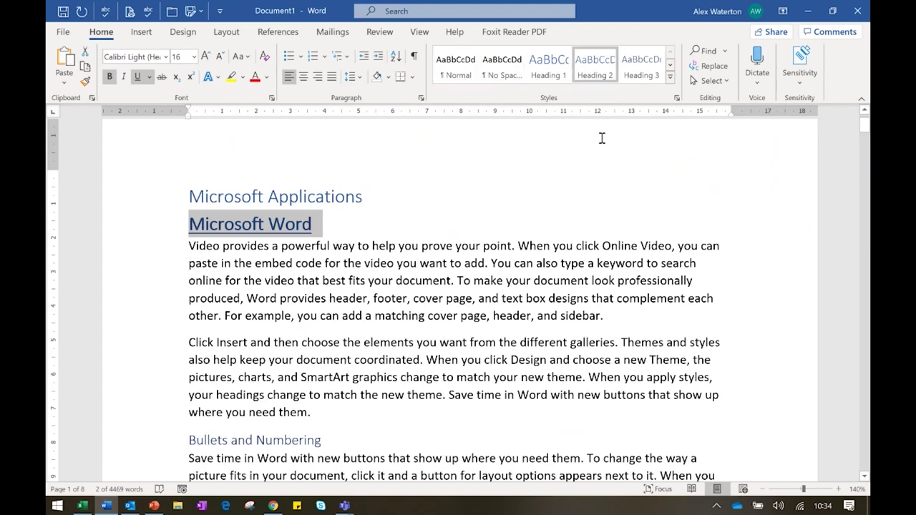
left_click(595, 68)
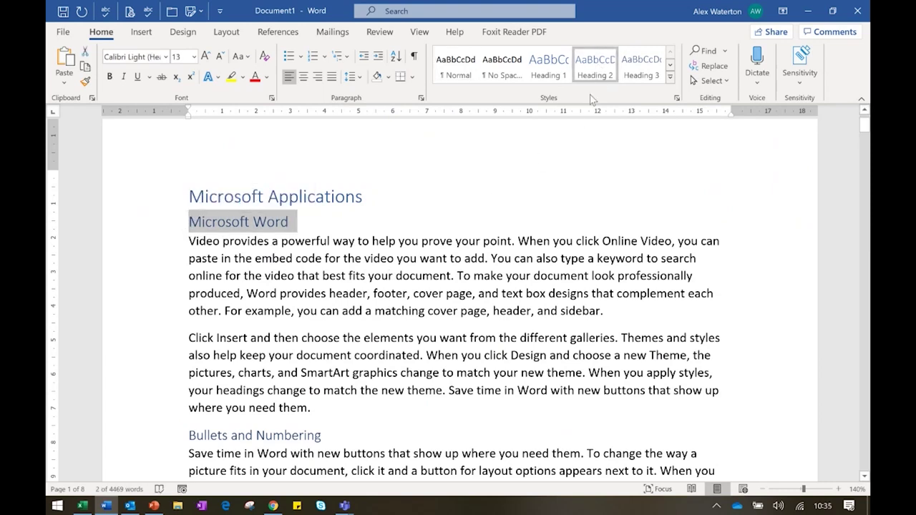
left_click(147, 201)
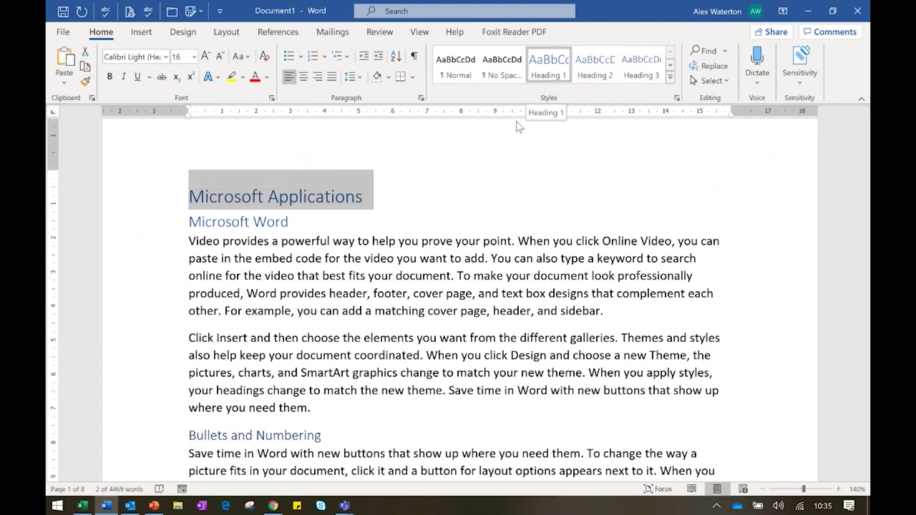
left_click(142, 229)
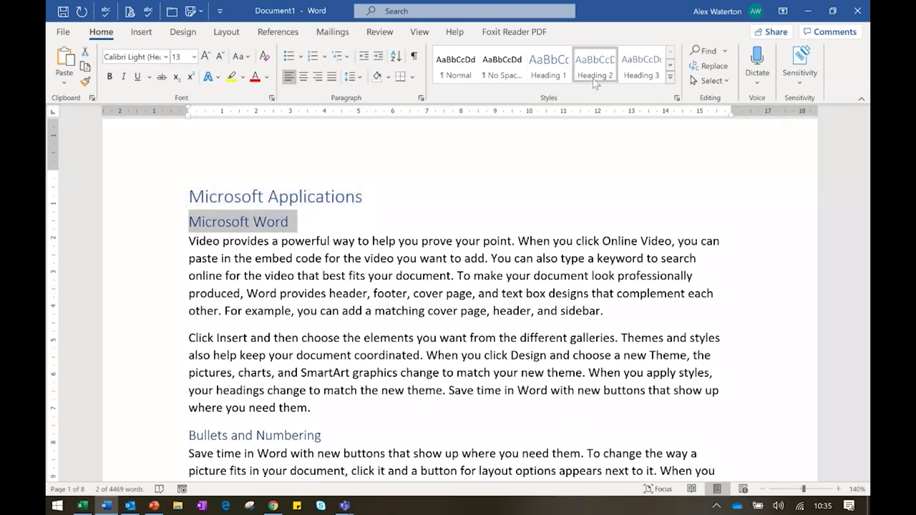
scroll(361, 206, "down", 5)
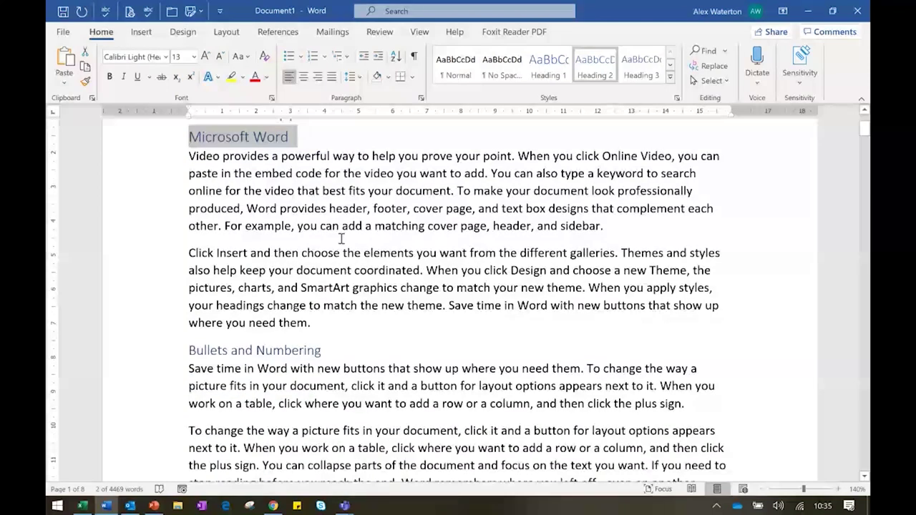
left_click(147, 240)
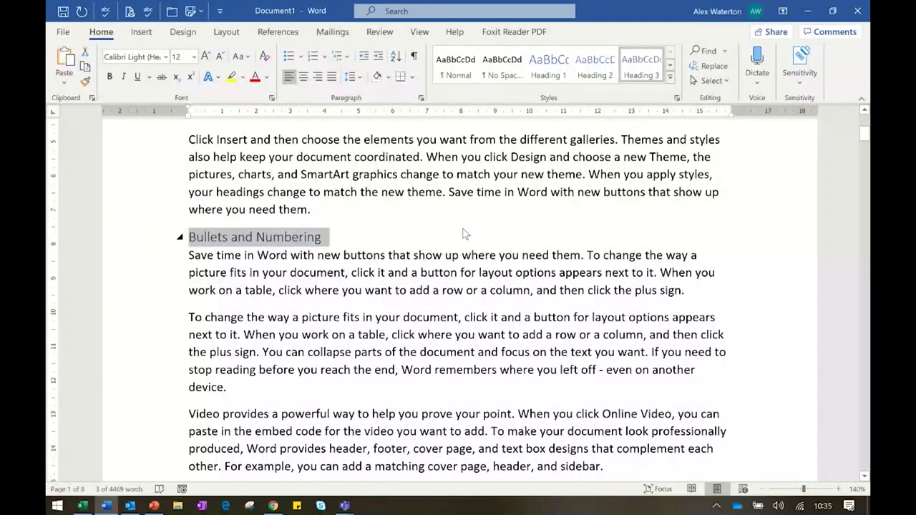
scroll(476, 230, "down", 4, "ctrl")
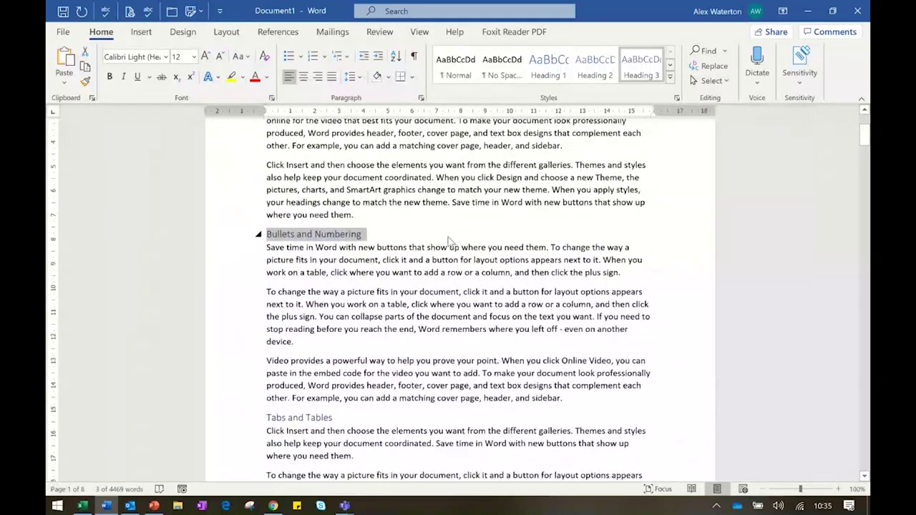
scroll(449, 243, "down", 3, "ctrl")
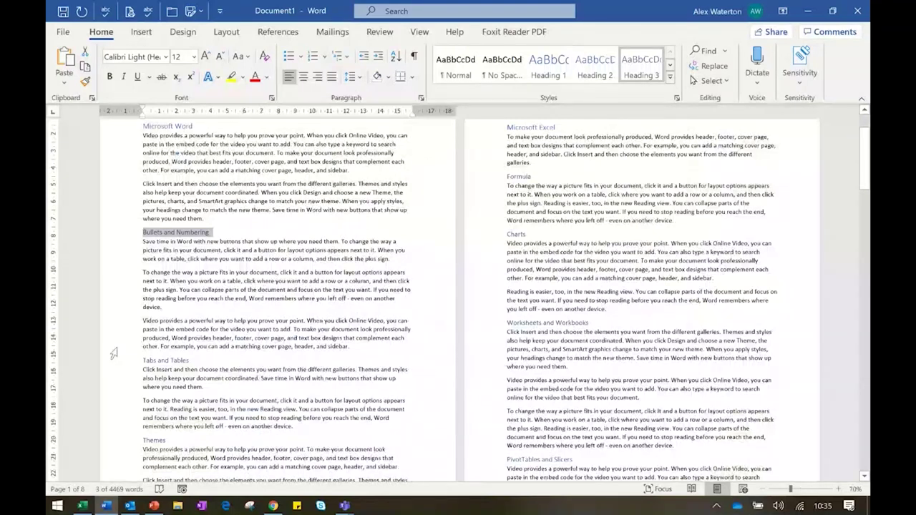
left_click(488, 179)
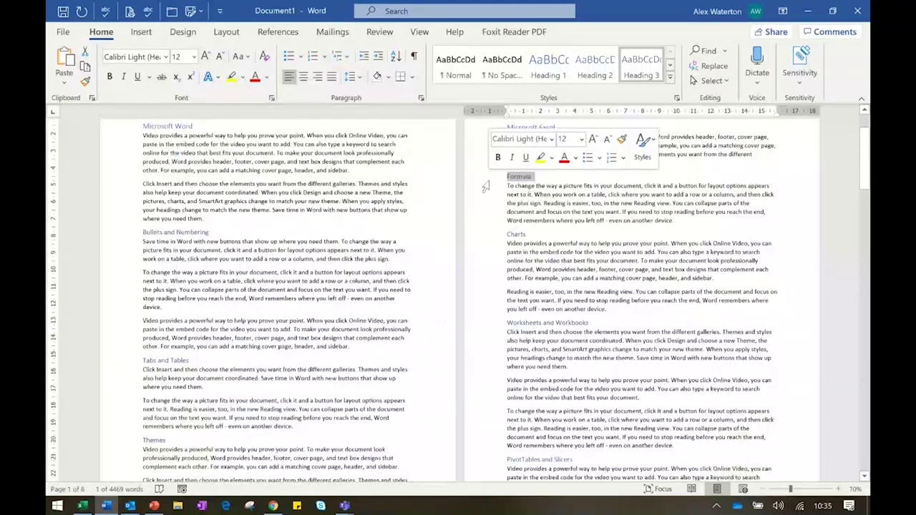
left_click(116, 234)
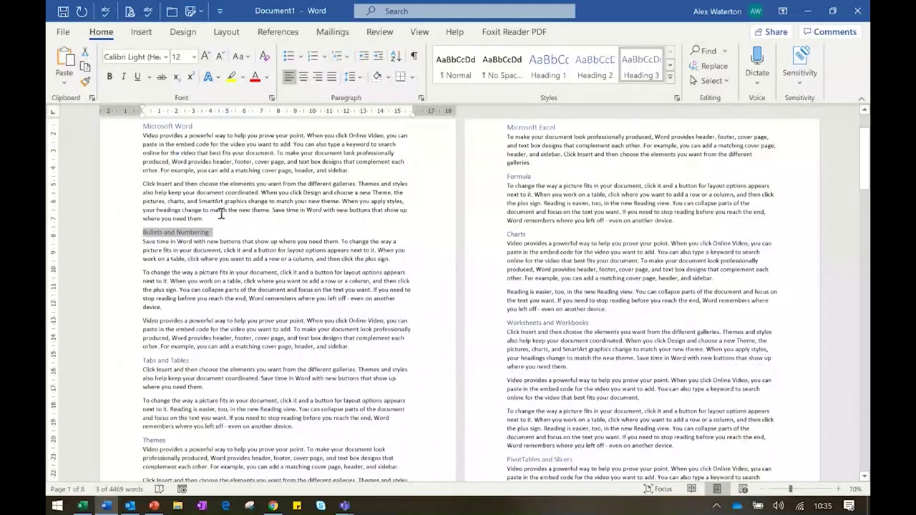
left_click(227, 242)
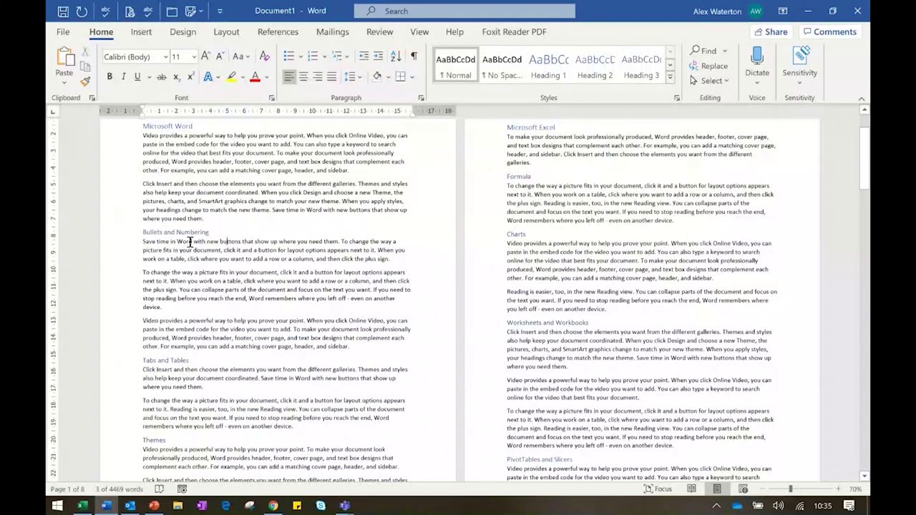
left_click(122, 233)
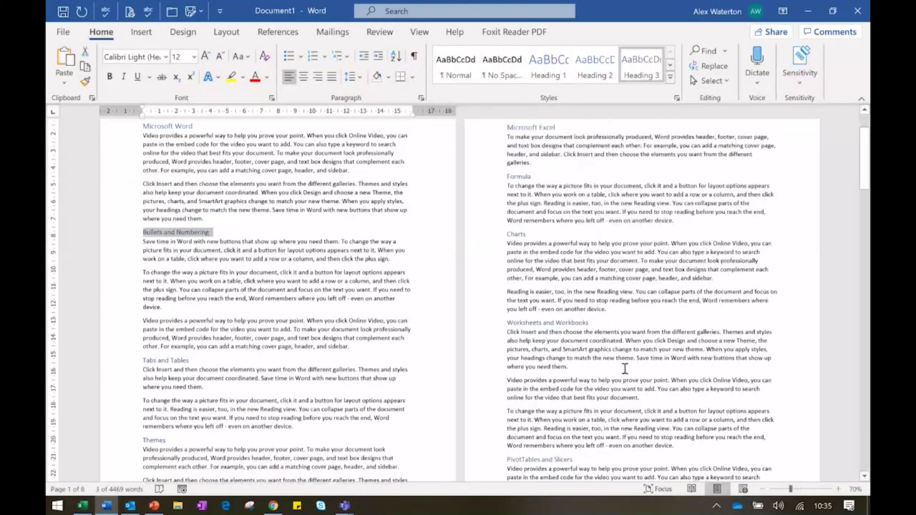
Modify the Heading 3 style to red, bold, centred, underlined text with Automatically update ticked
right_click(647, 70)
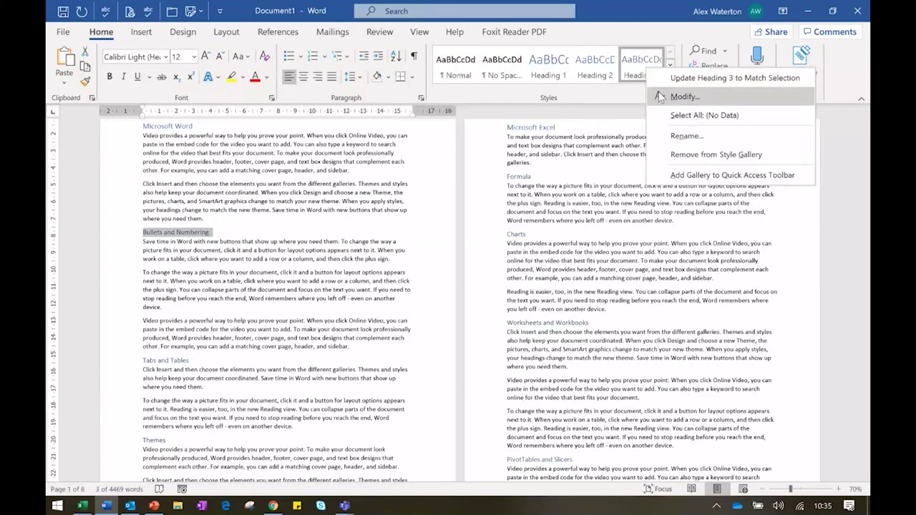
left_click(682, 99)
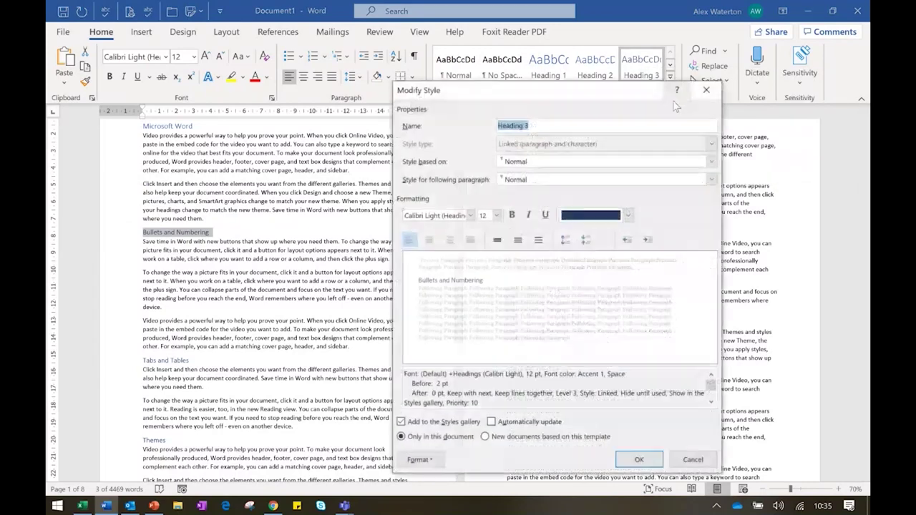
left_click(628, 216)
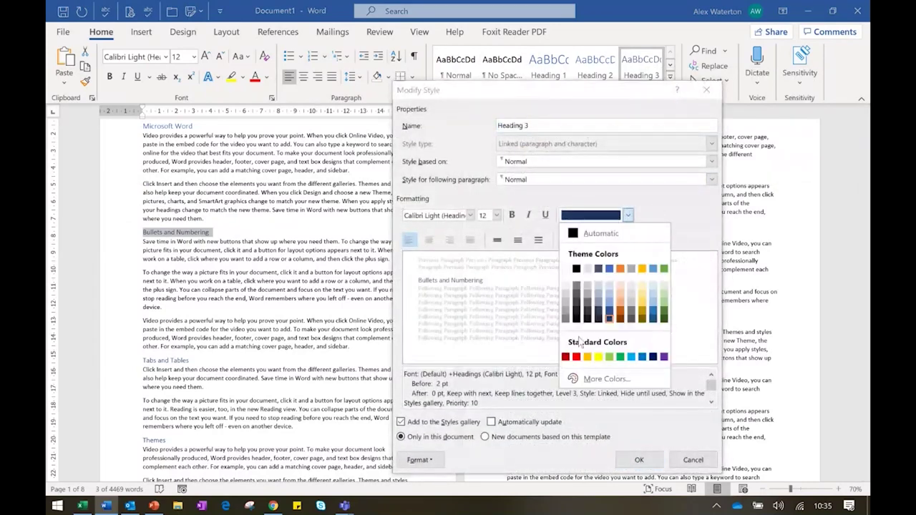
left_click(576, 357)
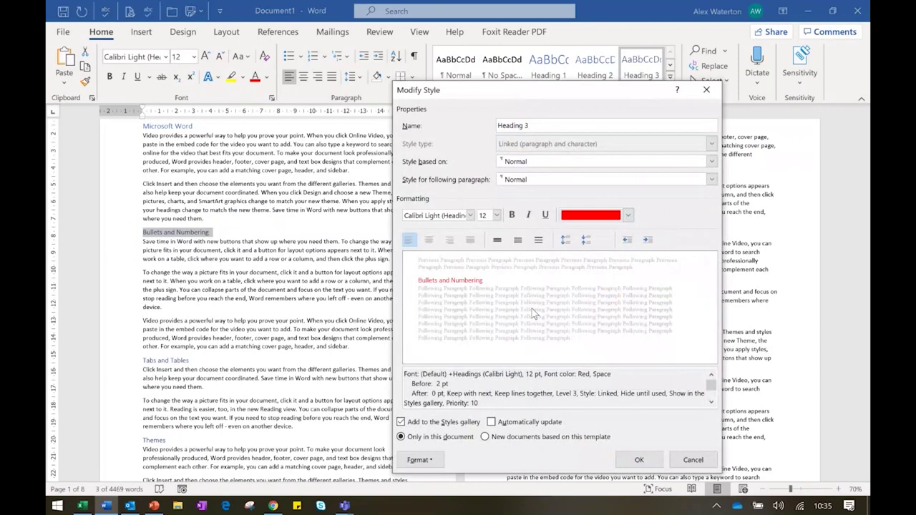
left_click(511, 215)
left_click(430, 241)
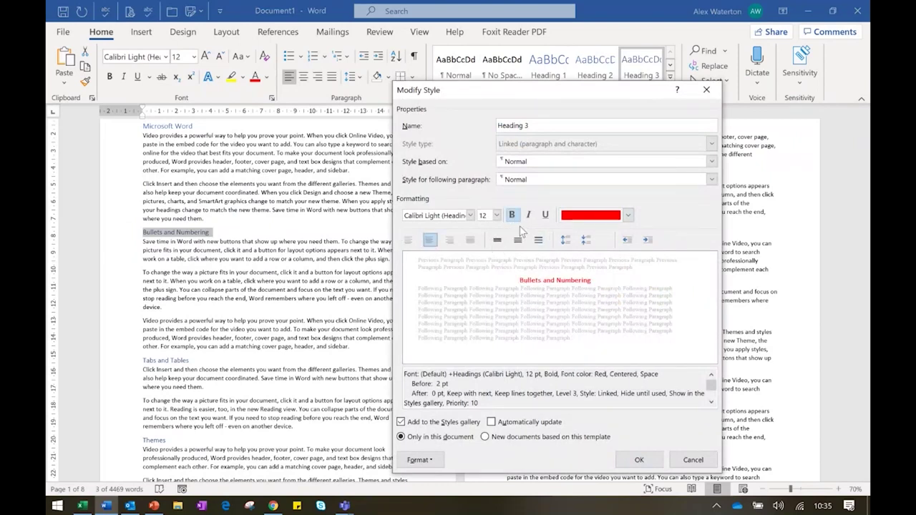
left_click(545, 215)
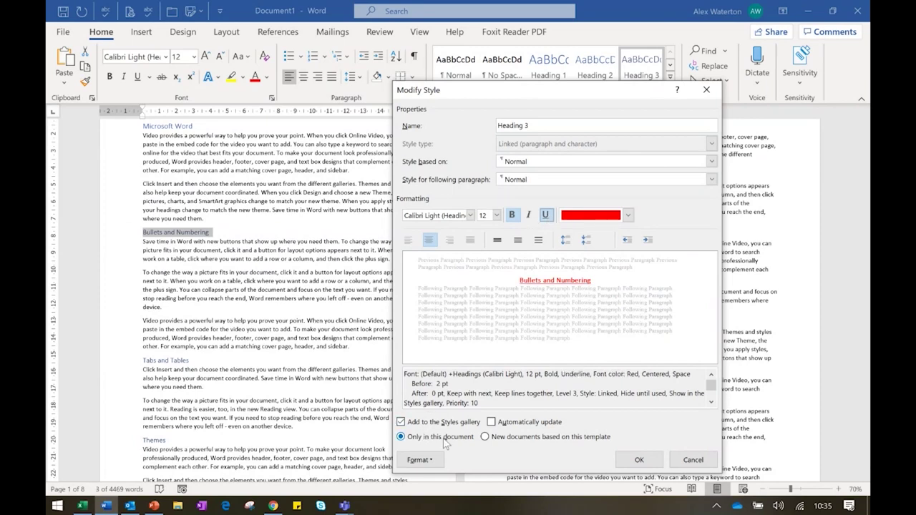
left_click(430, 459)
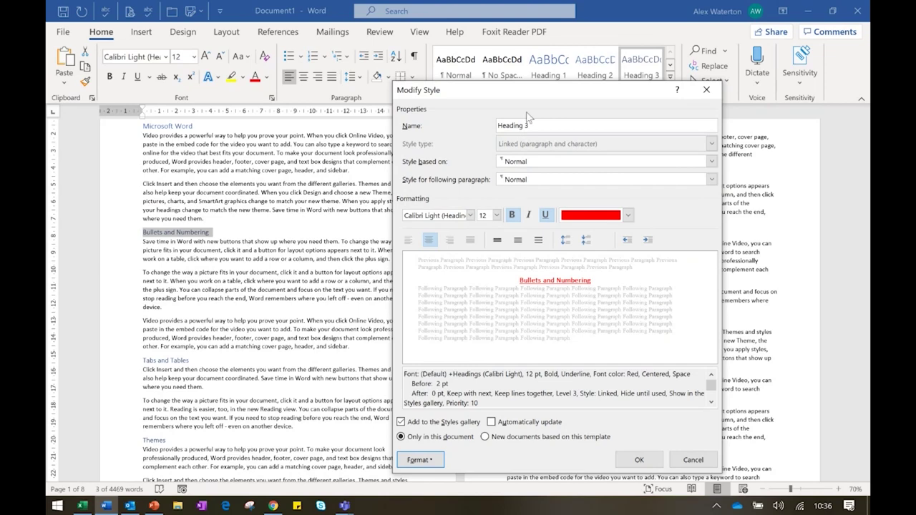
left_click_drag(538, 96, 497, 43)
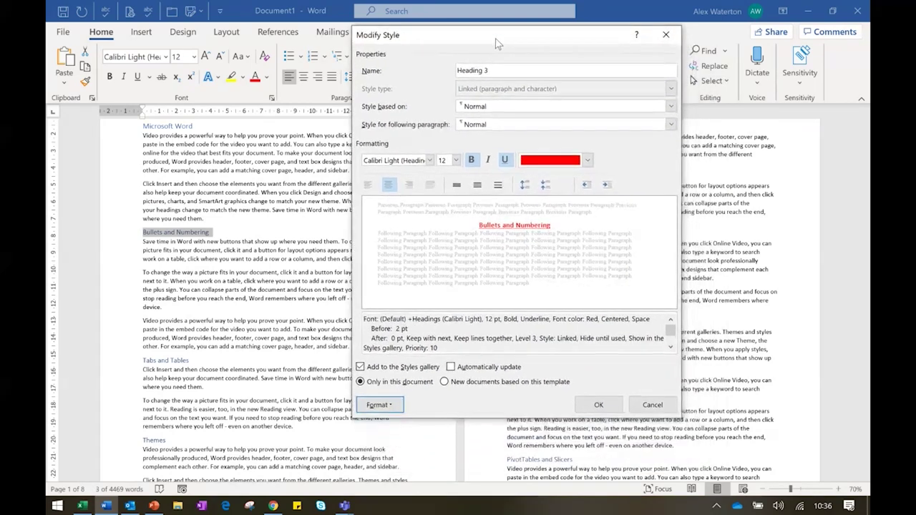
left_click(451, 368)
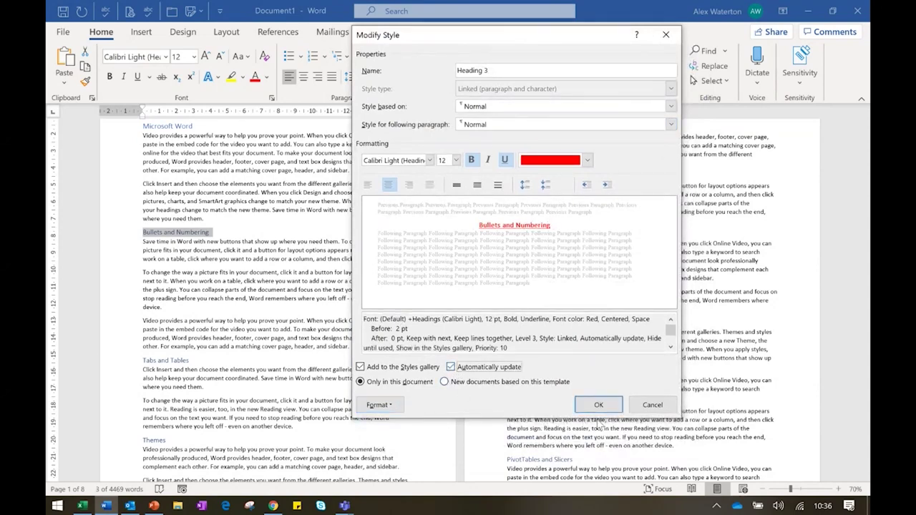
left_click(596, 405)
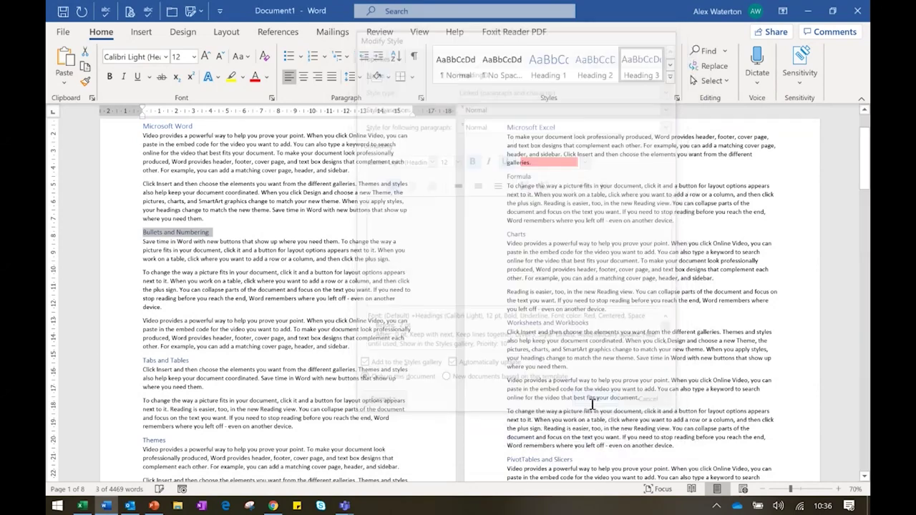
scroll(504, 273, "down", 3)
scroll(504, 273, "down", 5)
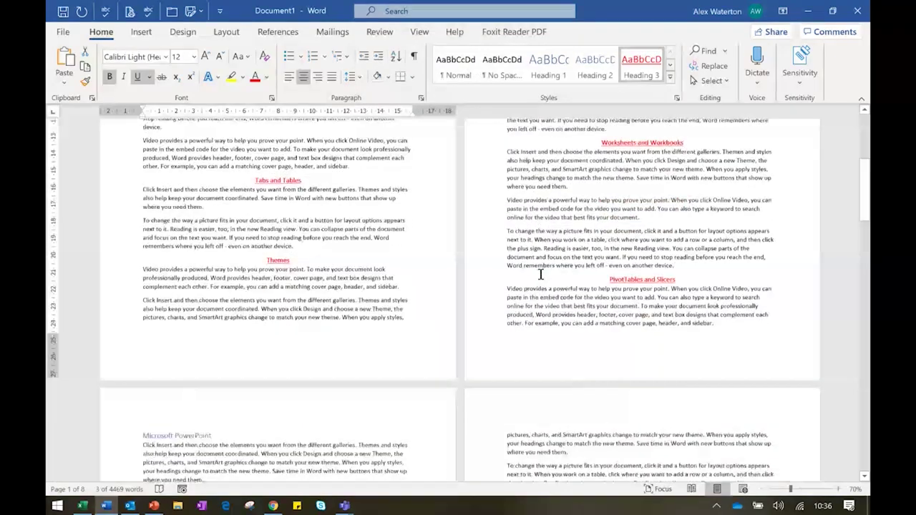
scroll(537, 276, "down", 3)
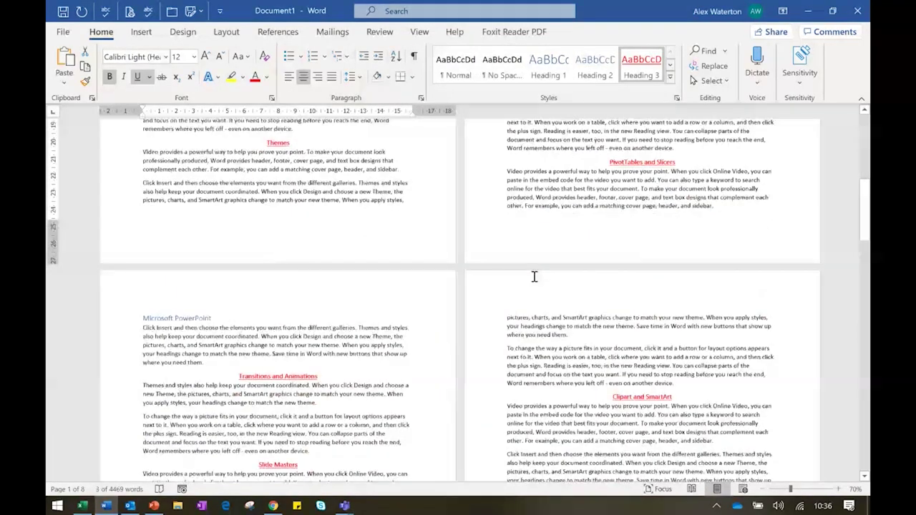
scroll(534, 276, "down", 10)
scroll(552, 307, "down", 5)
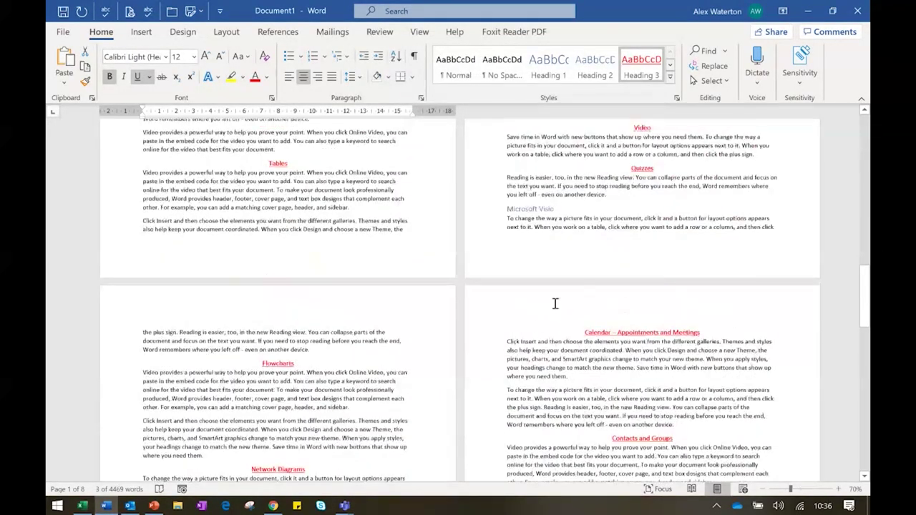
scroll(555, 304, "down", 15)
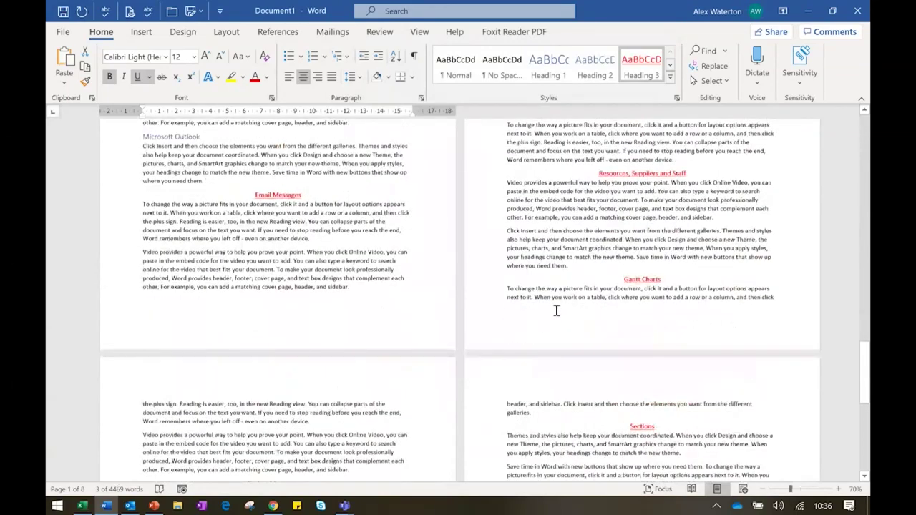
scroll(557, 311, "down", 3)
scroll(597, 322, "up", 10)
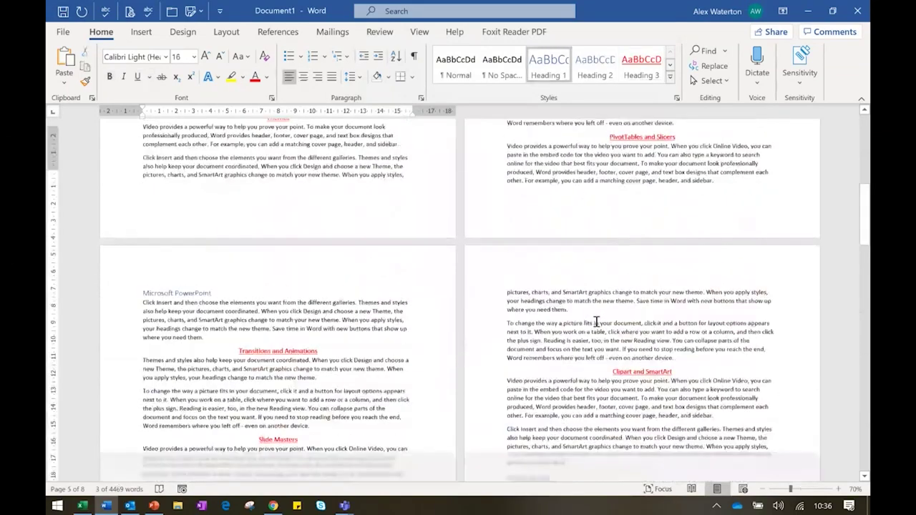
key("ctrl+Home")
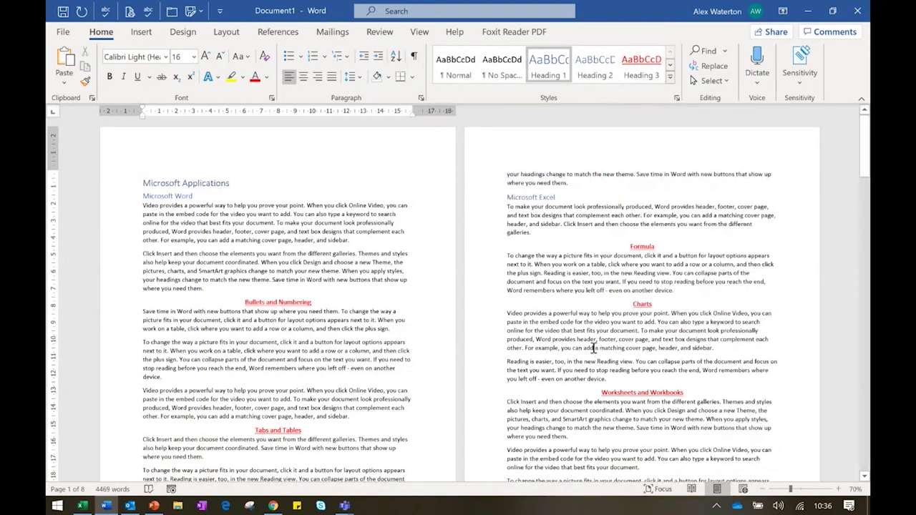
left_click(399, 288)
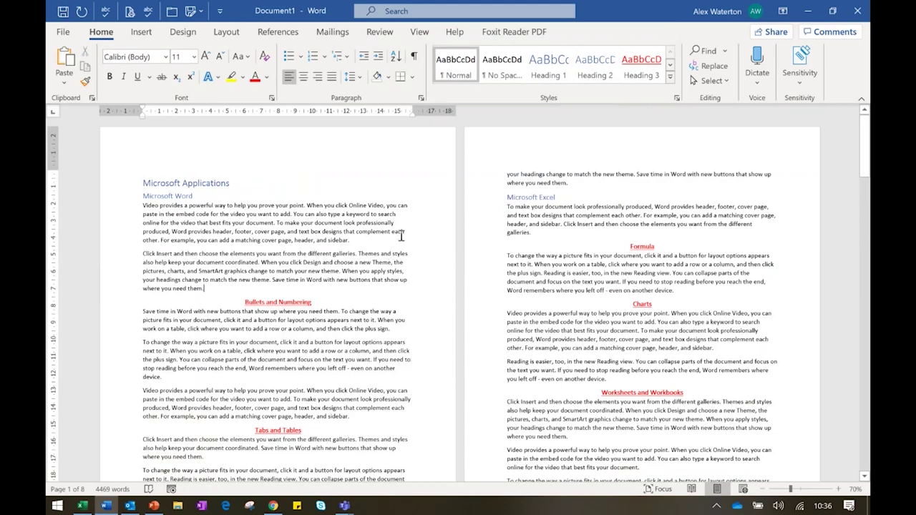
left_click(63, 33)
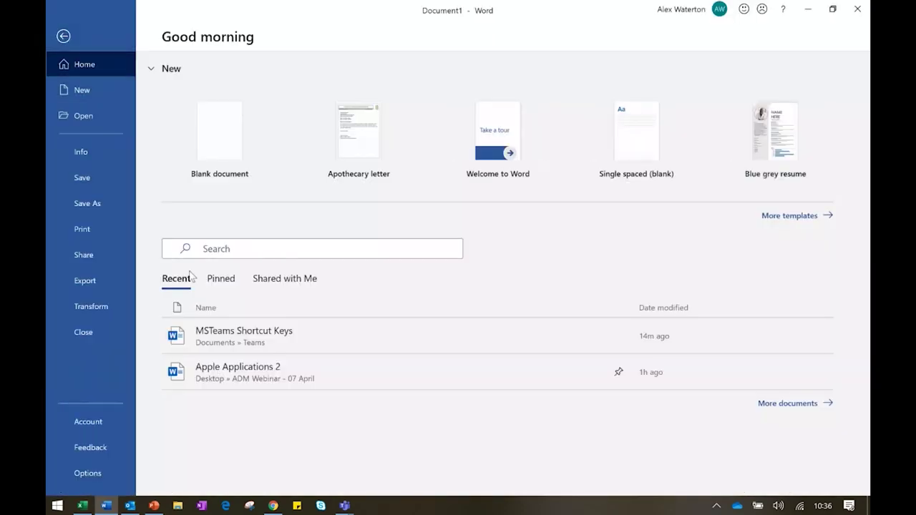
left_click(291, 383)
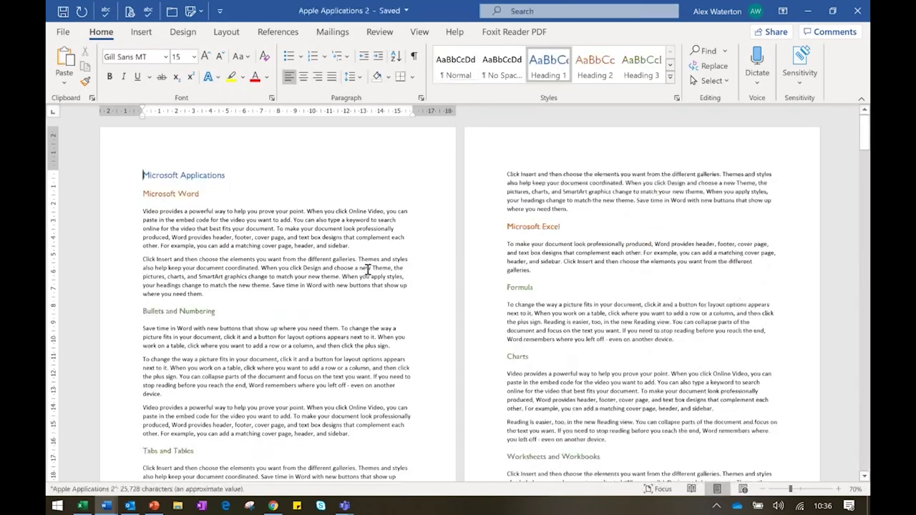
scroll(362, 272, "down", 1)
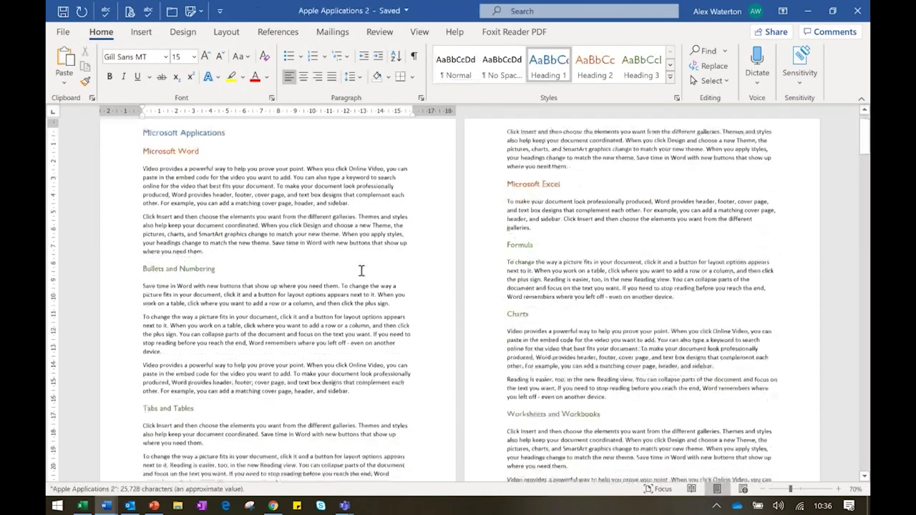
left_click(111, 270)
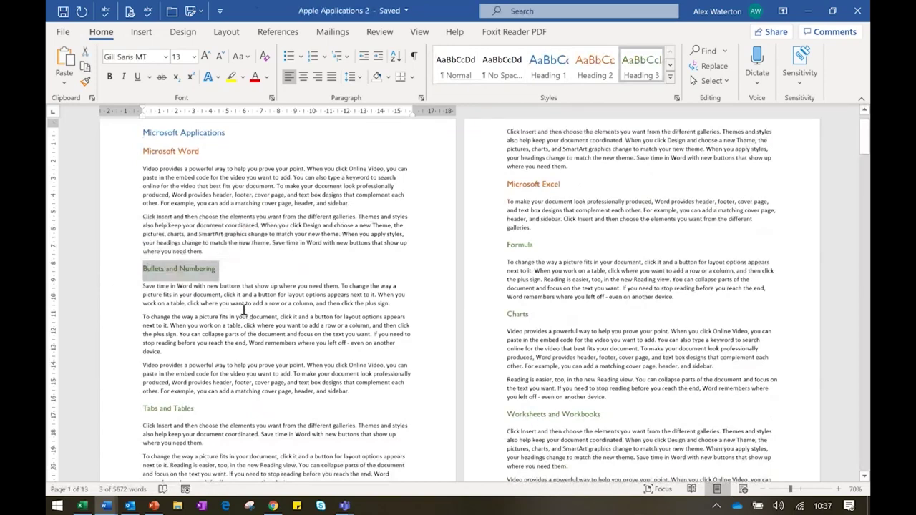
scroll(261, 294, "down", 7)
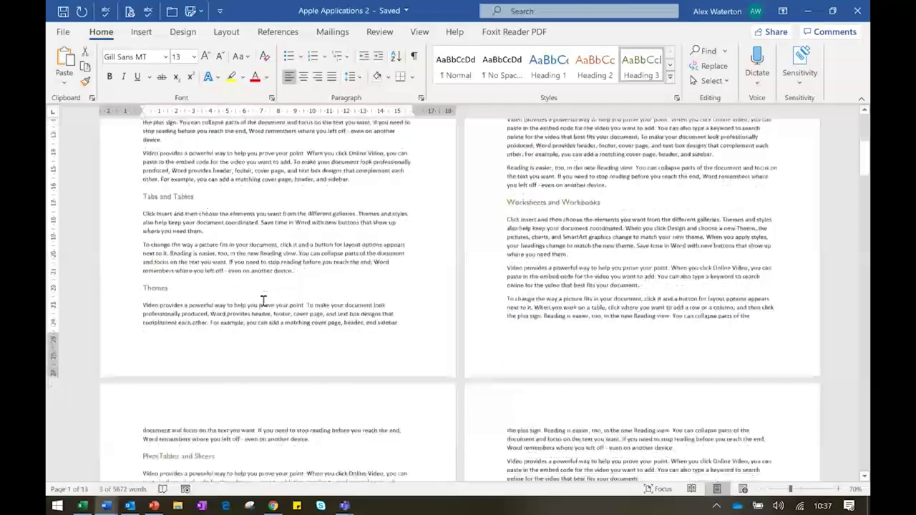
scroll(262, 297, "up", 1)
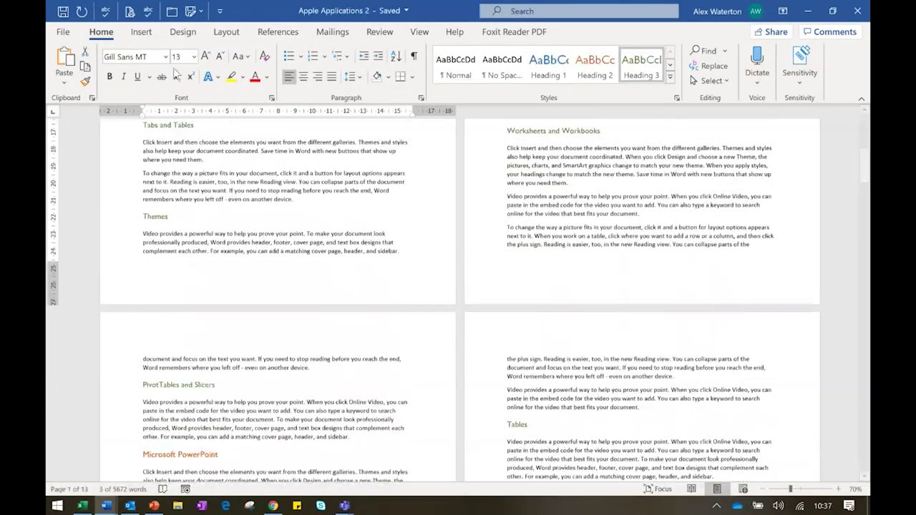
left_click(274, 217)
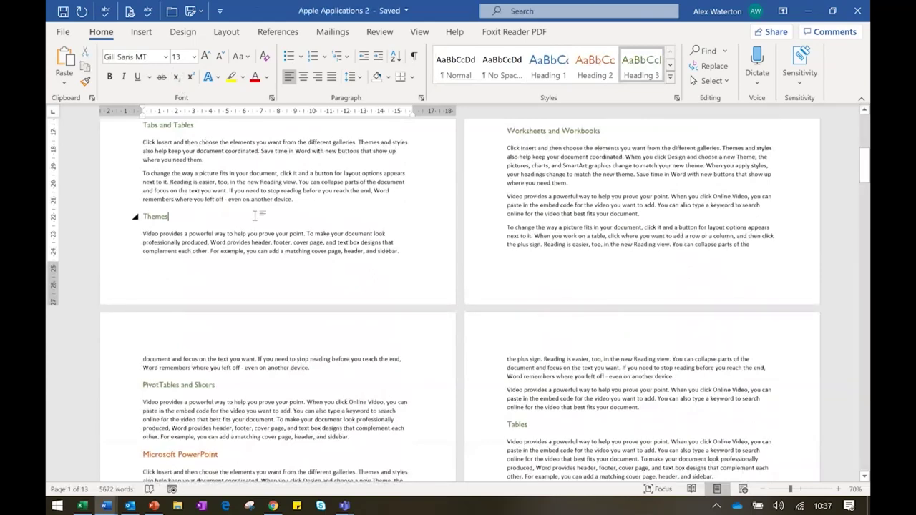
scroll(285, 236, "up", 3)
scroll(327, 208, "down", 7)
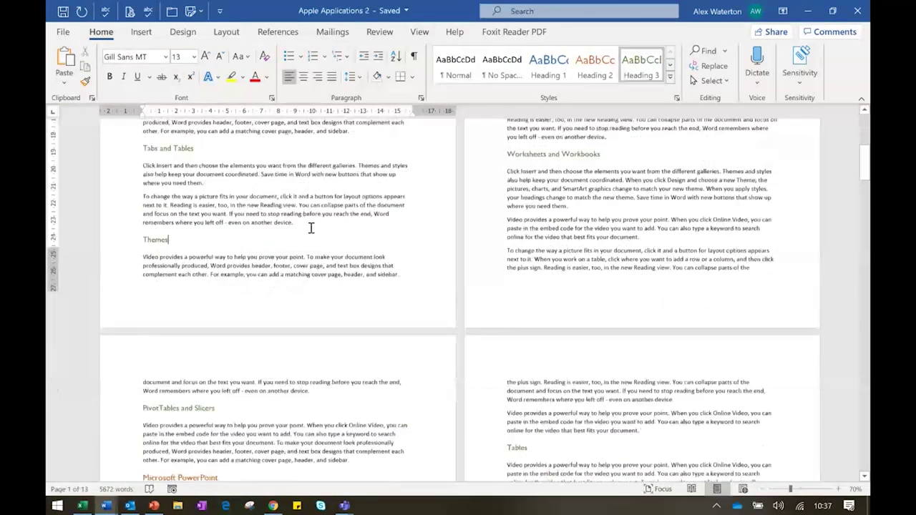
Delete all the Microsoft Applications text preceding the Apple Applications heading
scroll(356, 223, "down", 5)
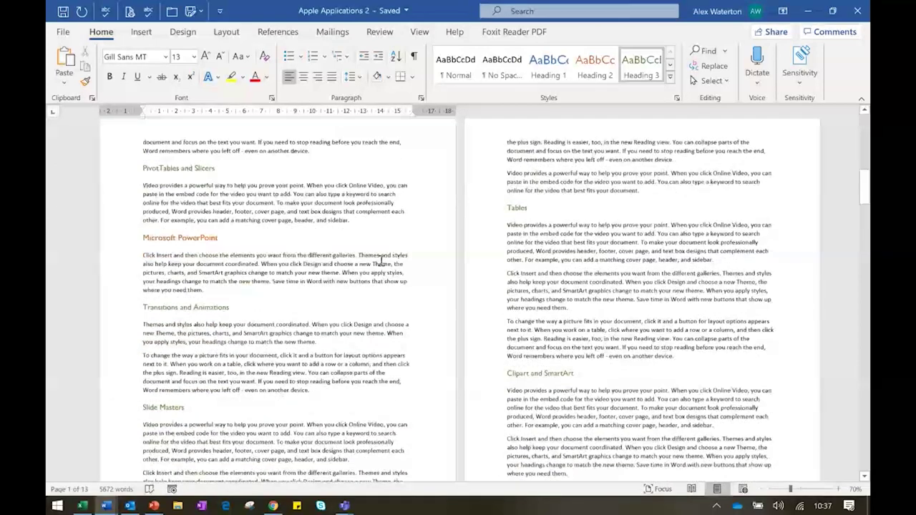
key("ctrl+End")
scroll(477, 254, "up", 5)
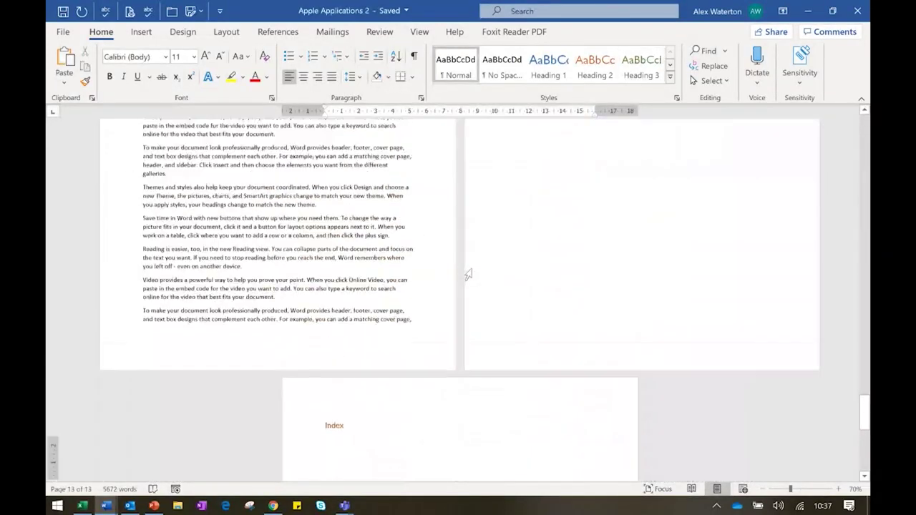
scroll(467, 279, "up", 8)
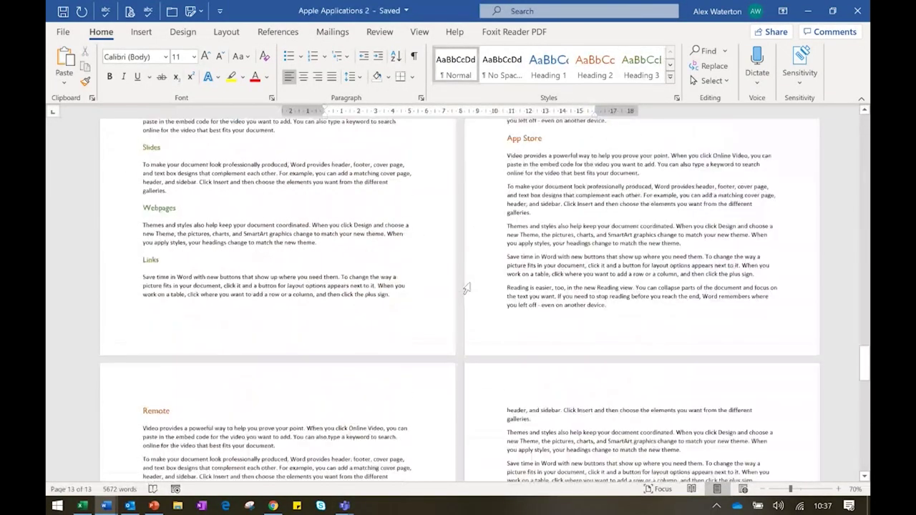
scroll(466, 289, "up", 15)
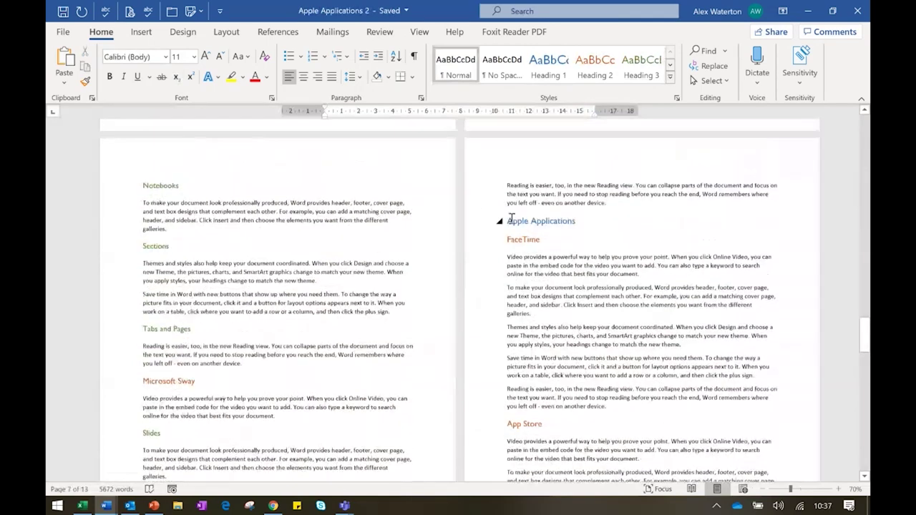
left_click(511, 220)
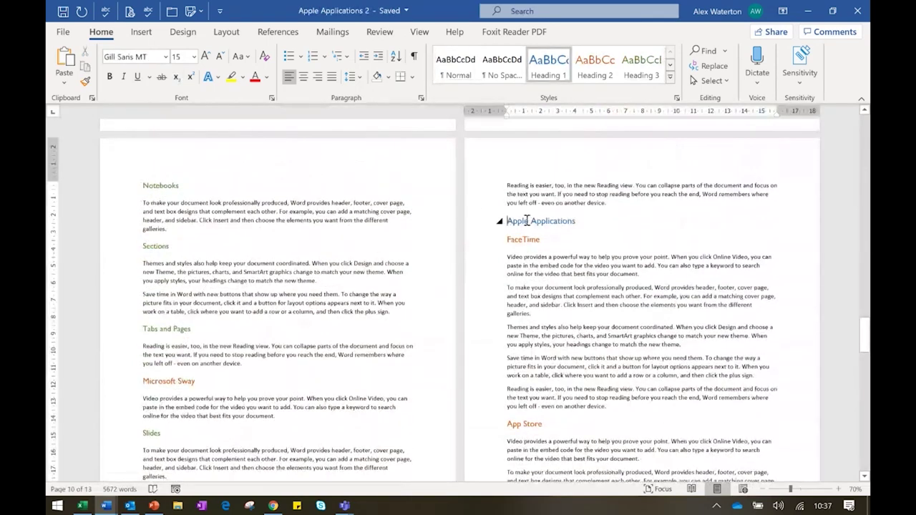
key("ctrl+shift+End")
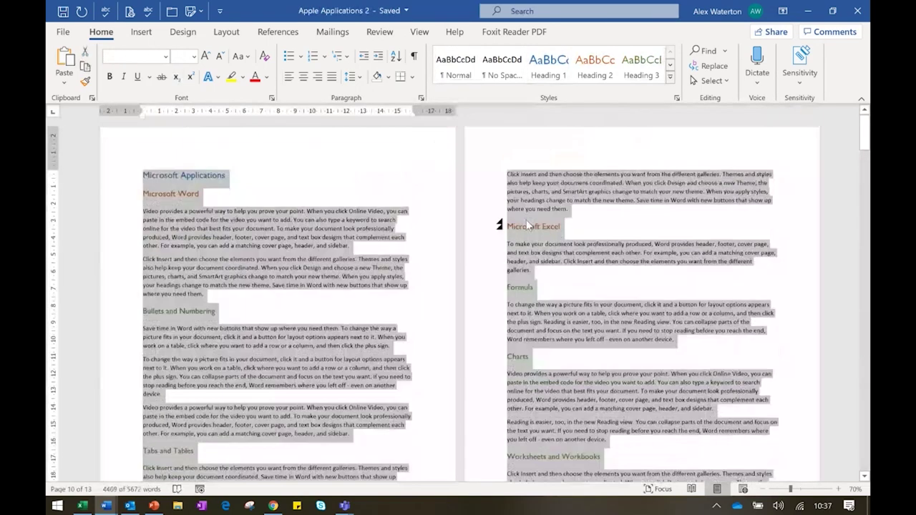
key("Delete")
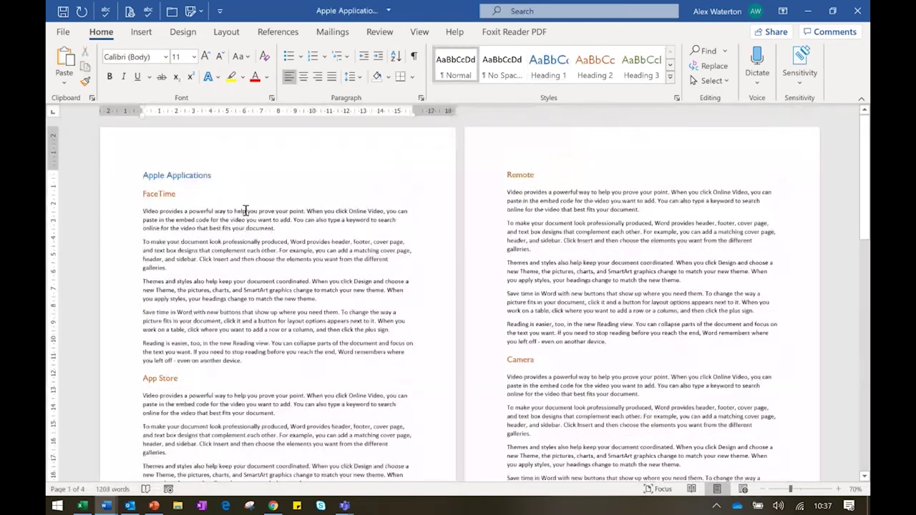
Save the trimmed Apple Applications 2 document
left_click(62, 11)
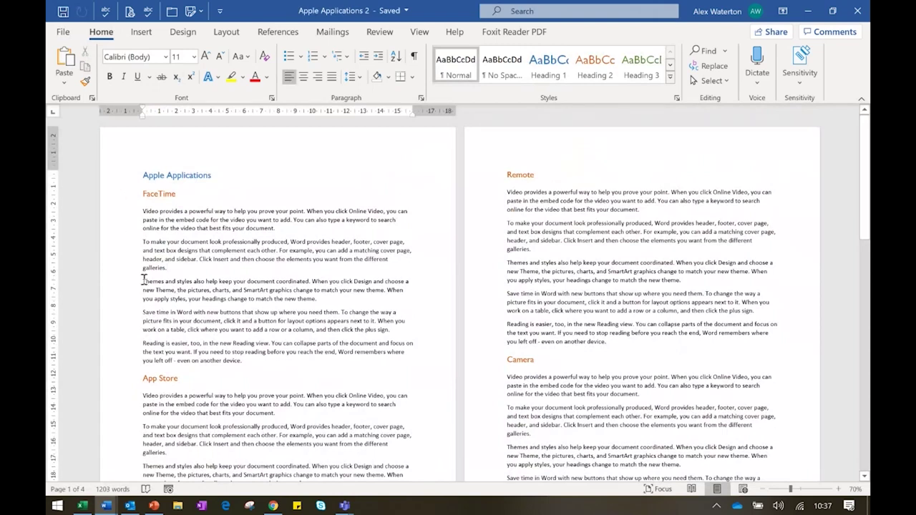
left_click(122, 385)
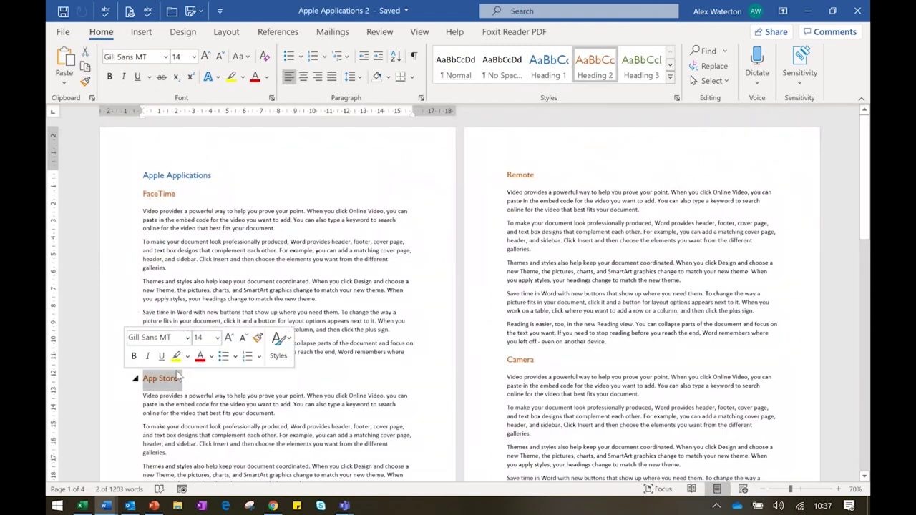
left_click(63, 33)
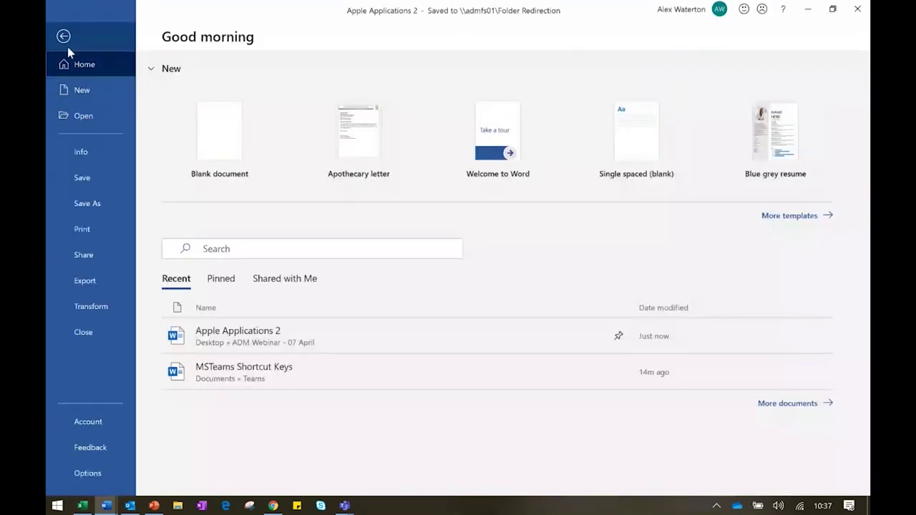
Close Apple Applications 2 and add a page break at the end of Document1
left_click(83, 332)
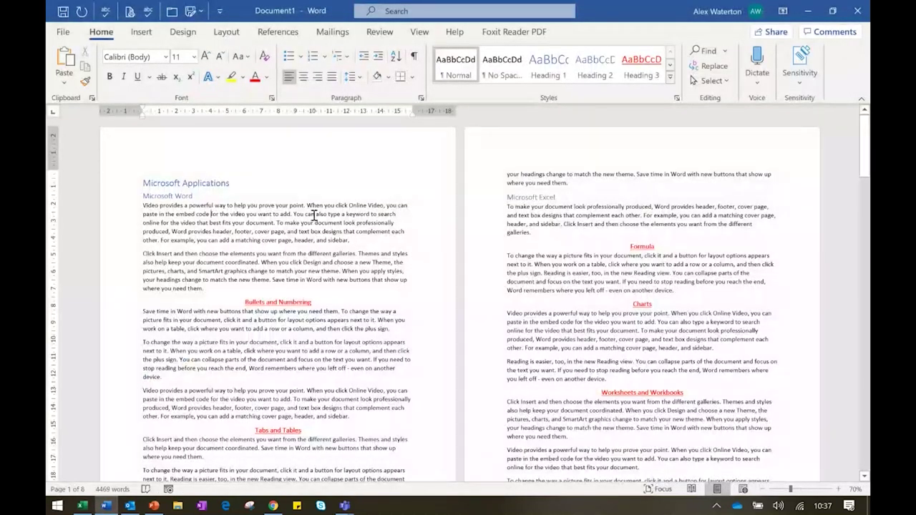
key("ctrl+End")
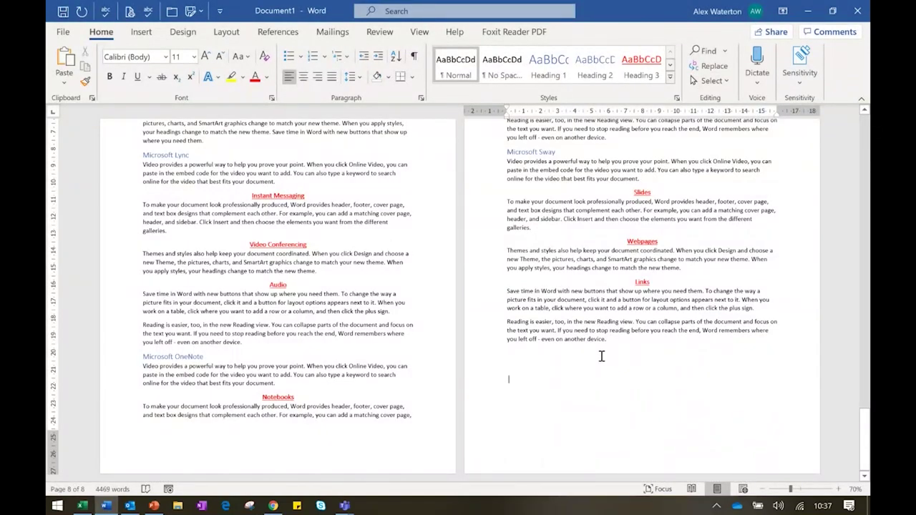
key("ctrl+Return")
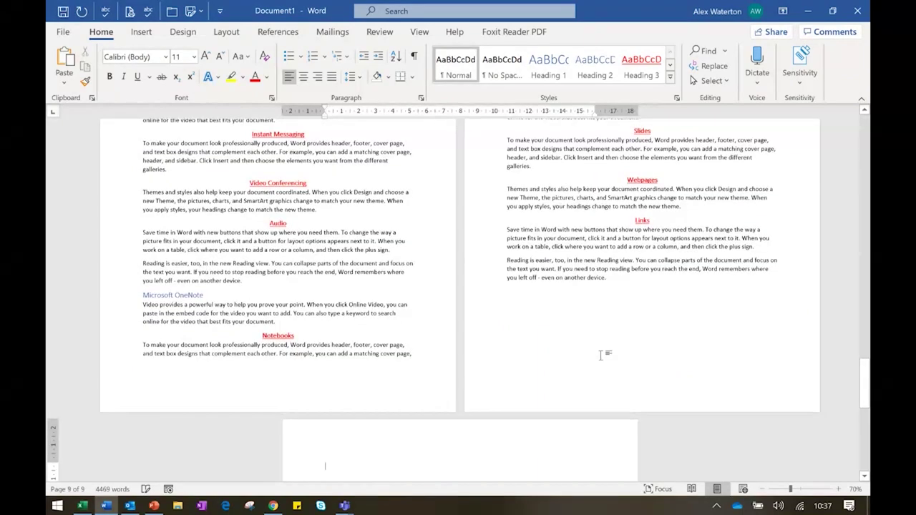
scroll(535, 380, "down", 4)
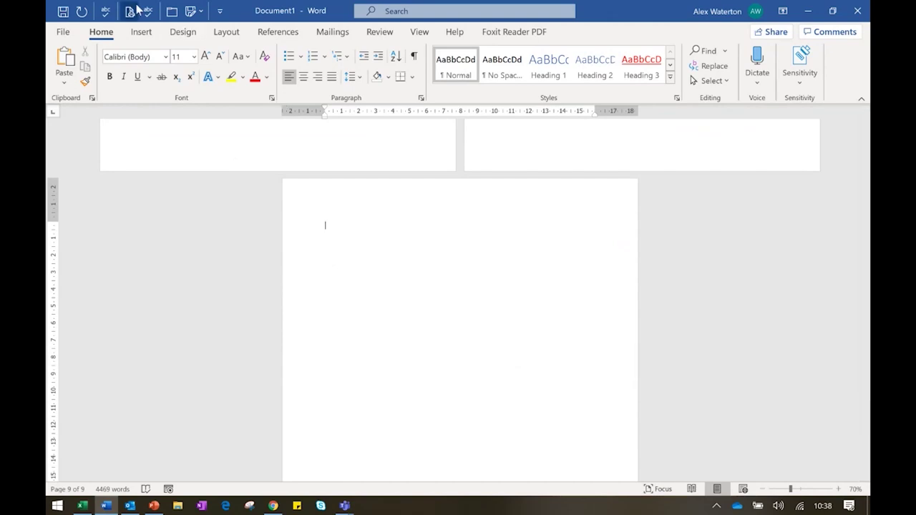
Insert the text of Apple Applications 2 from Desktop > ADM Webinar - 07 April via Text from File
left_click(143, 32)
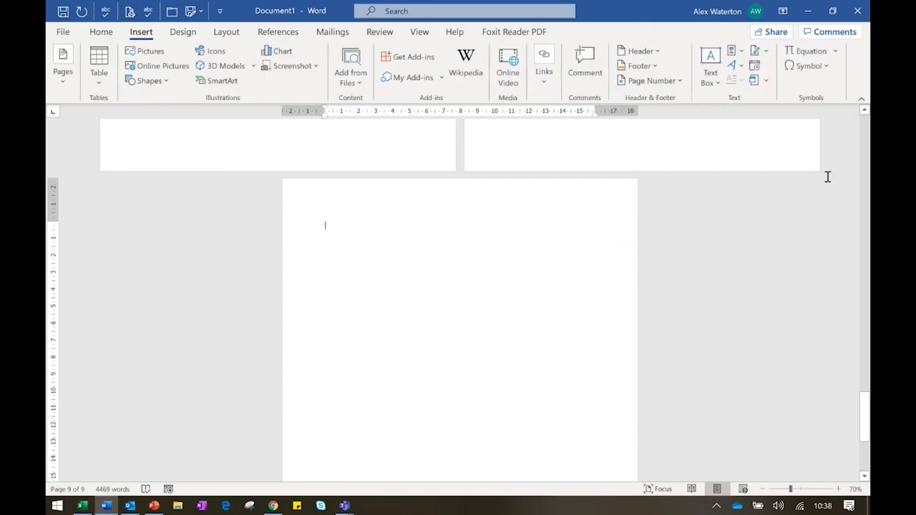
left_click(766, 81)
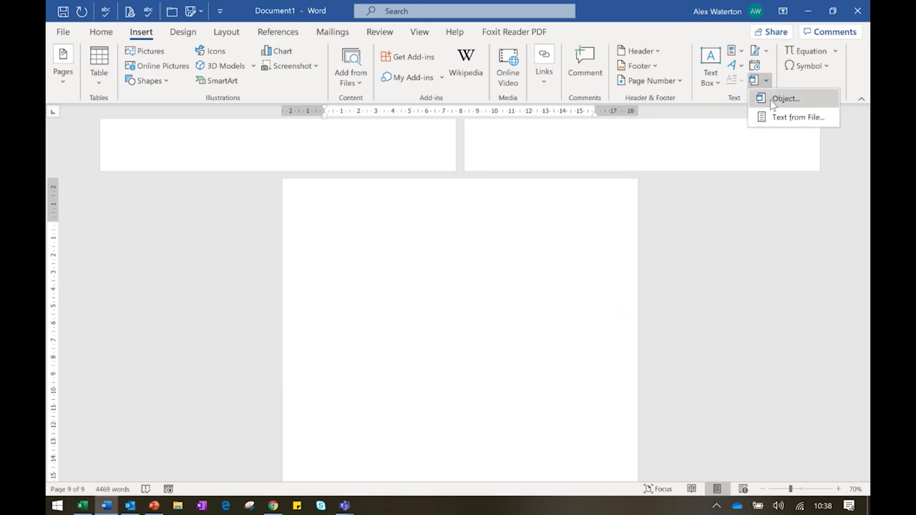
left_click(785, 119)
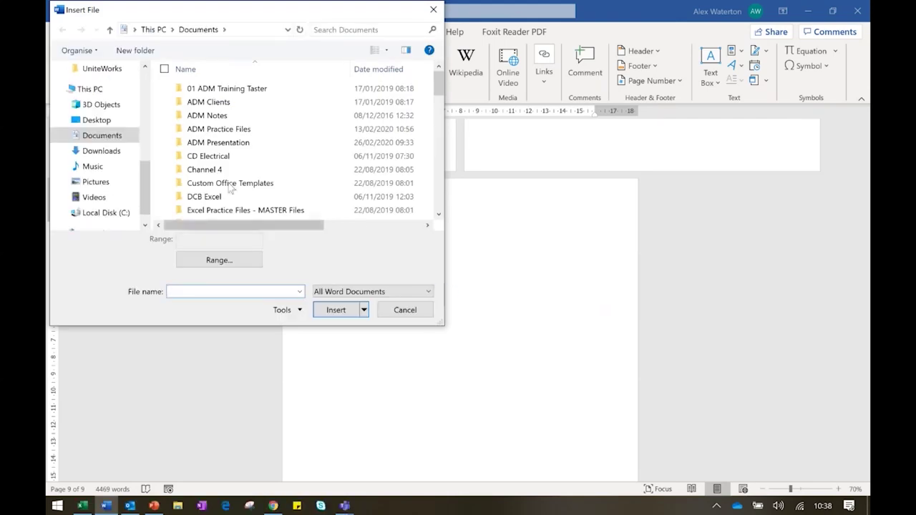
scroll(144, 96, "up", 4)
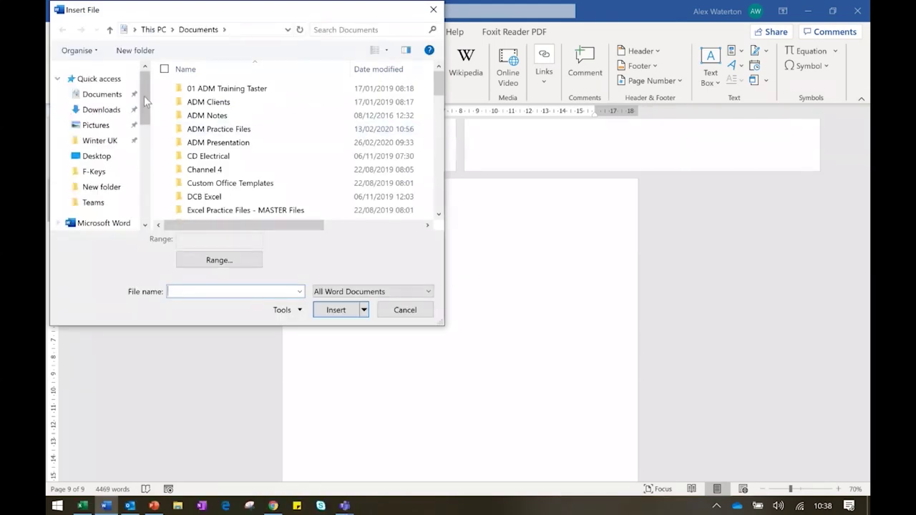
left_click(103, 158)
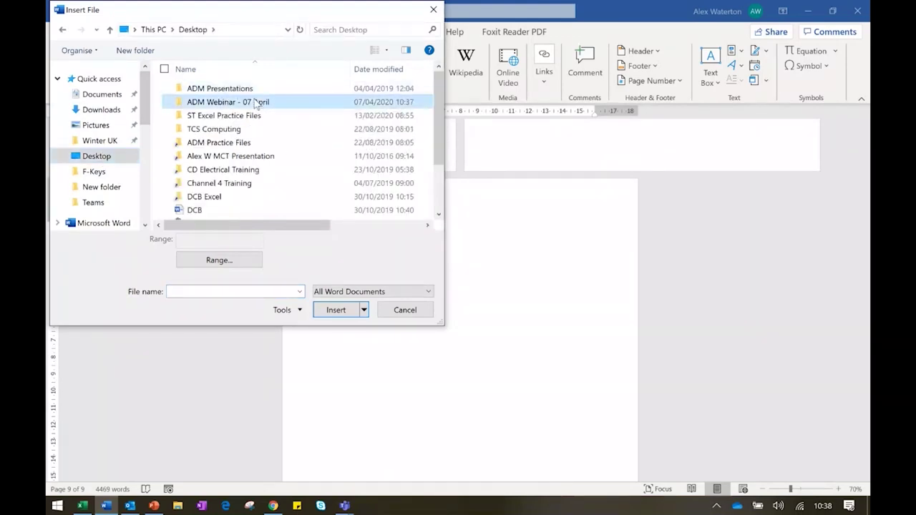
double_click(257, 101)
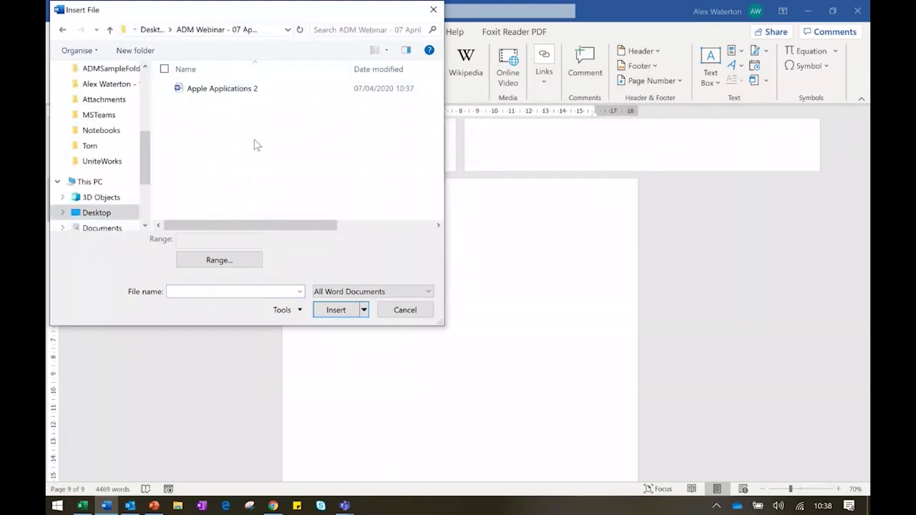
left_click(224, 93)
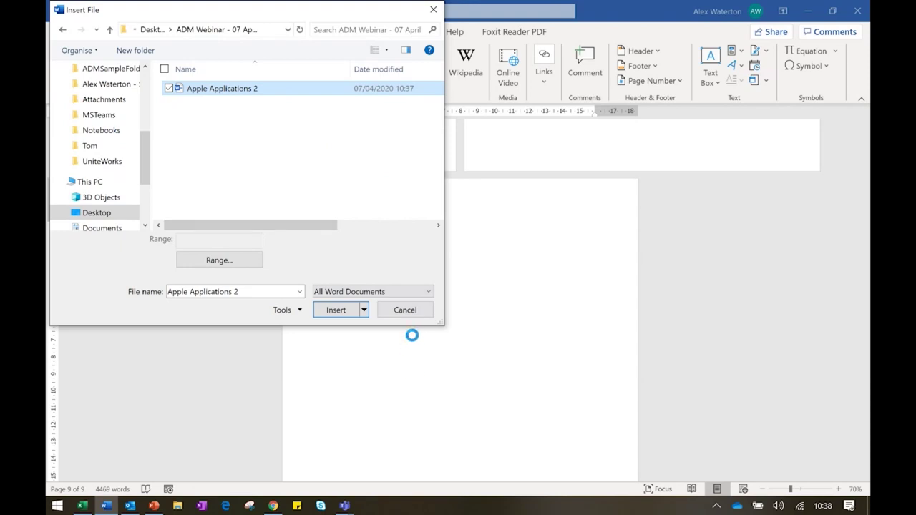
left_click(345, 310)
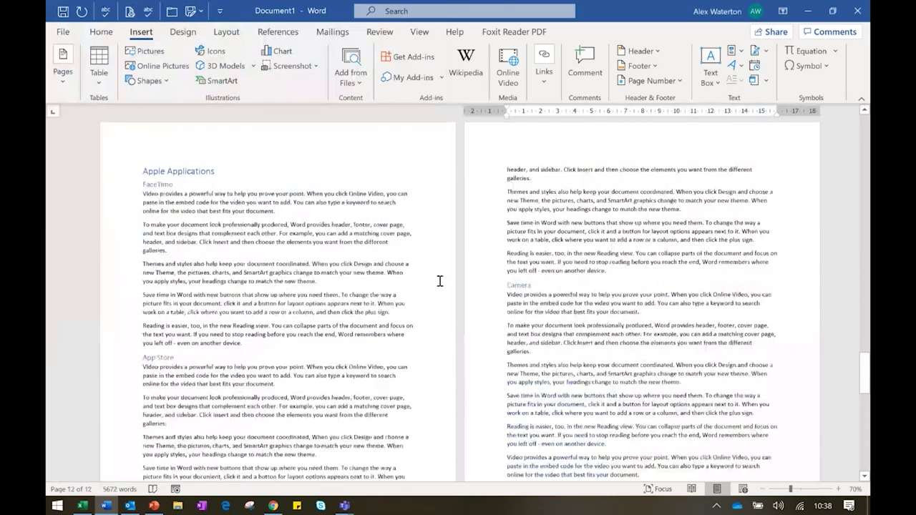
Scroll through the 12 pages back to the Microsoft Applications title on page 1
scroll(440, 281, "up", 5)
scroll(440, 279, "up", 2)
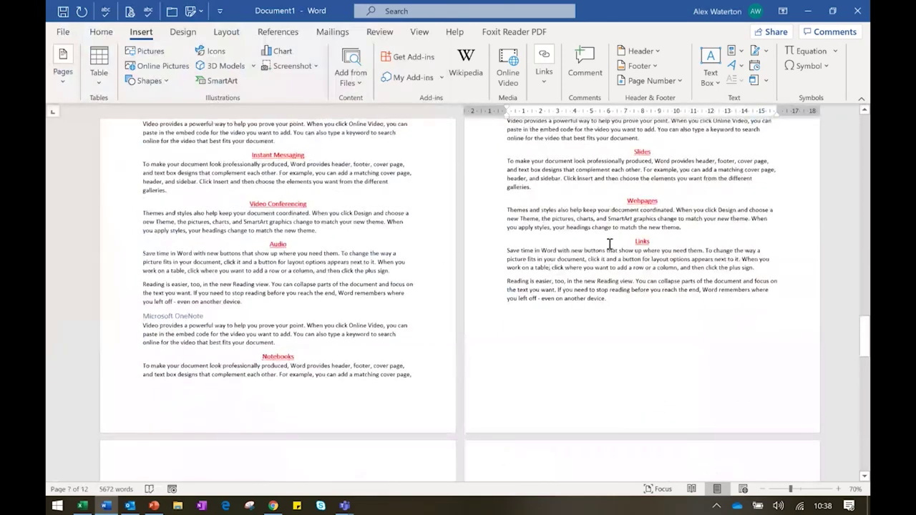
scroll(621, 245, "up", 2)
scroll(633, 226, "up", 1)
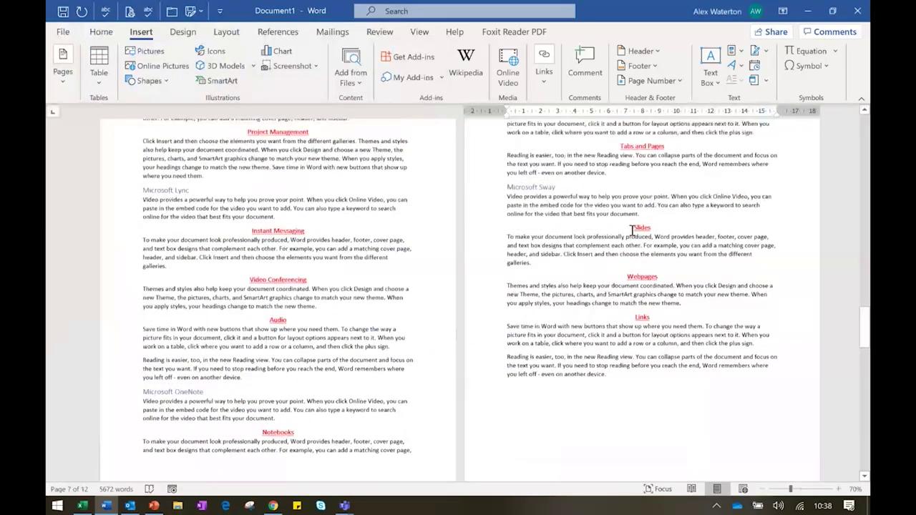
scroll(633, 229, "up", 3)
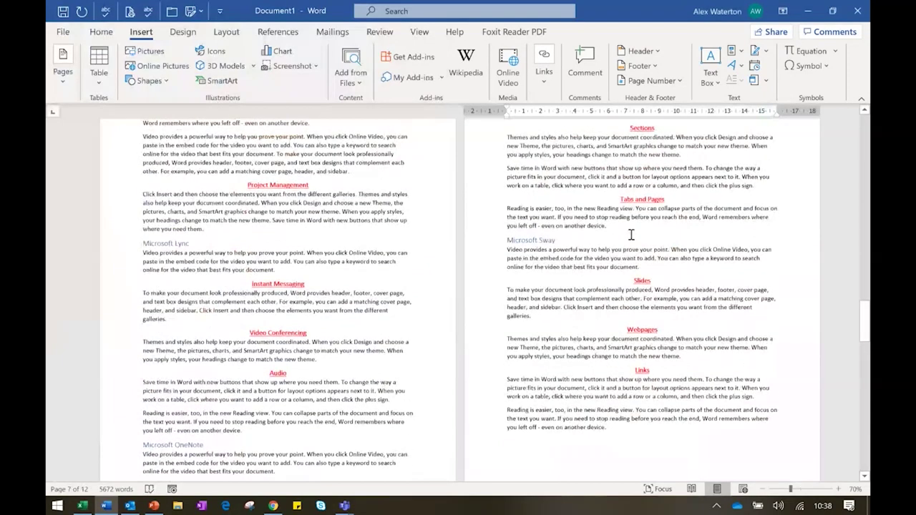
scroll(629, 235, "up", 2)
scroll(629, 240, "up", 6)
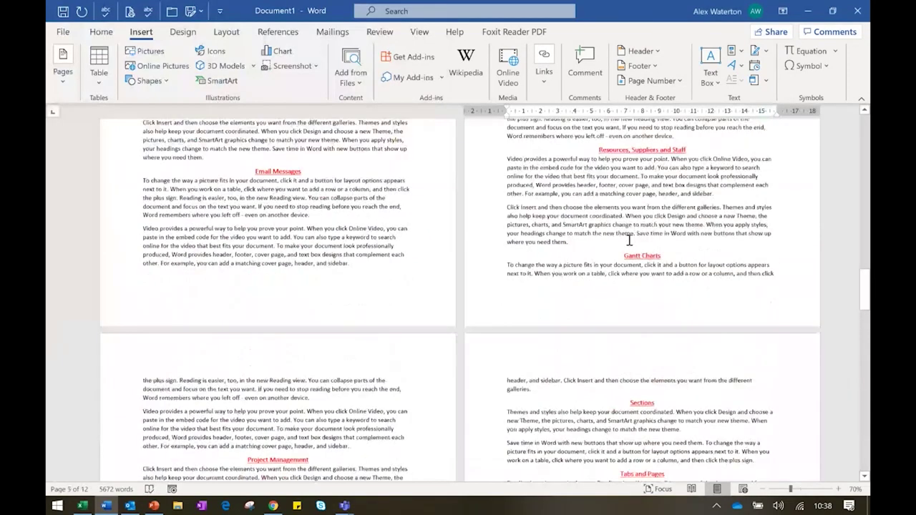
scroll(630, 242, "up", 2)
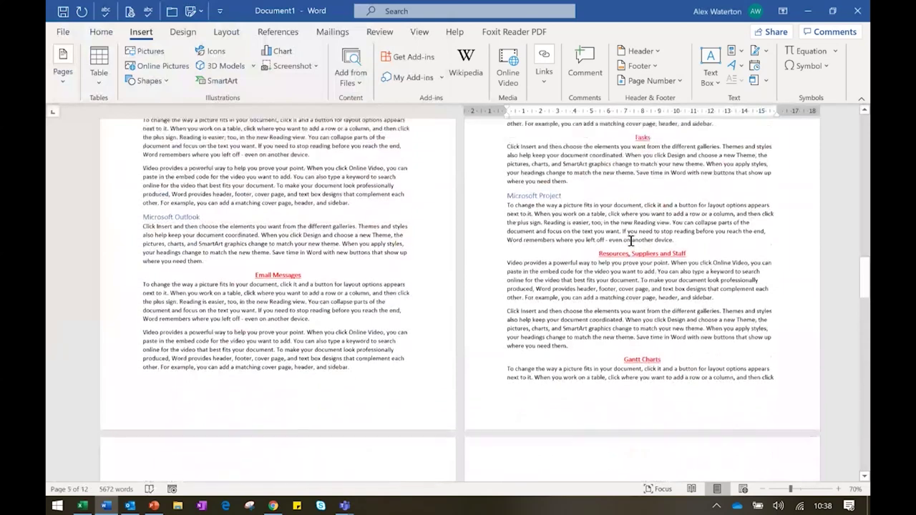
scroll(630, 242, "down", 5)
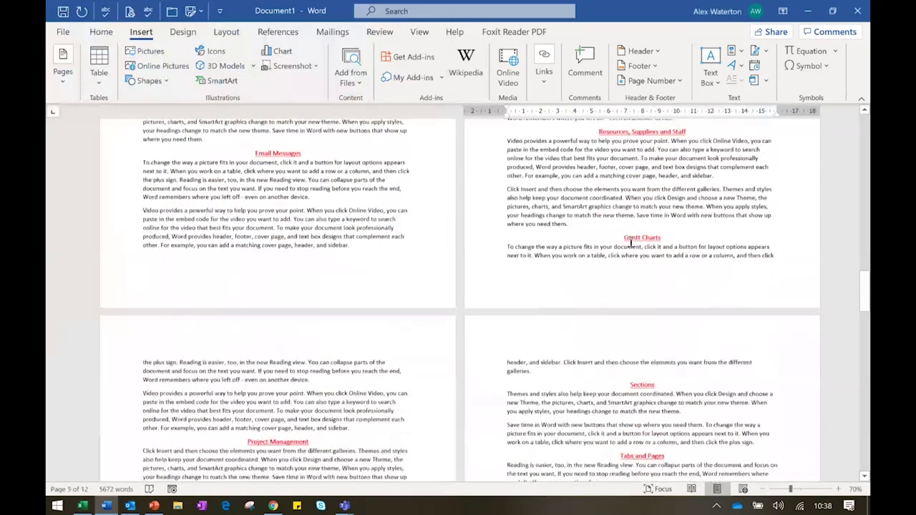
scroll(625, 244, "down", 4)
scroll(615, 243, "down", 4)
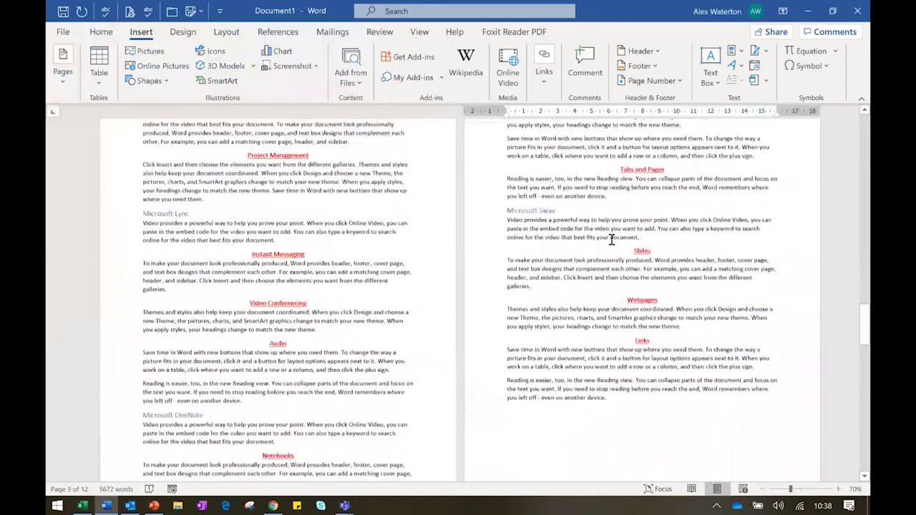
scroll(612, 240, "down", 8)
scroll(612, 236, "down", 8)
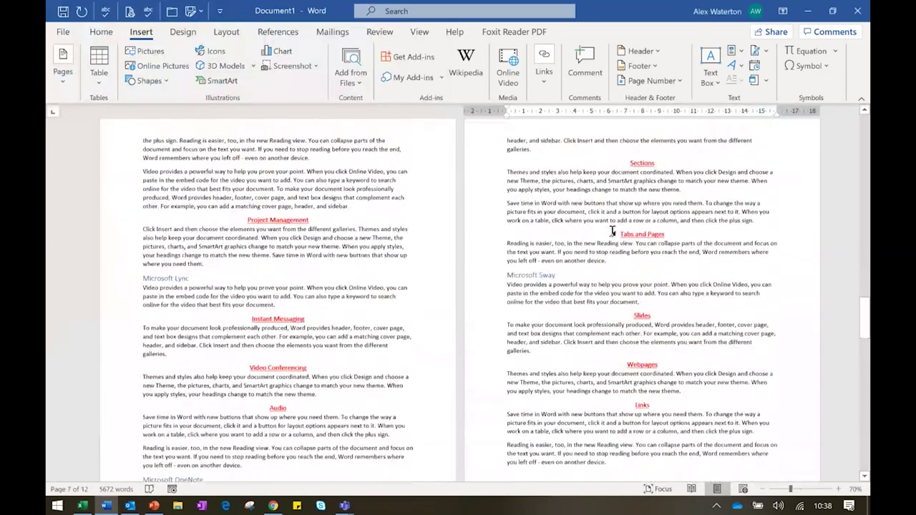
scroll(612, 232, "up", 5)
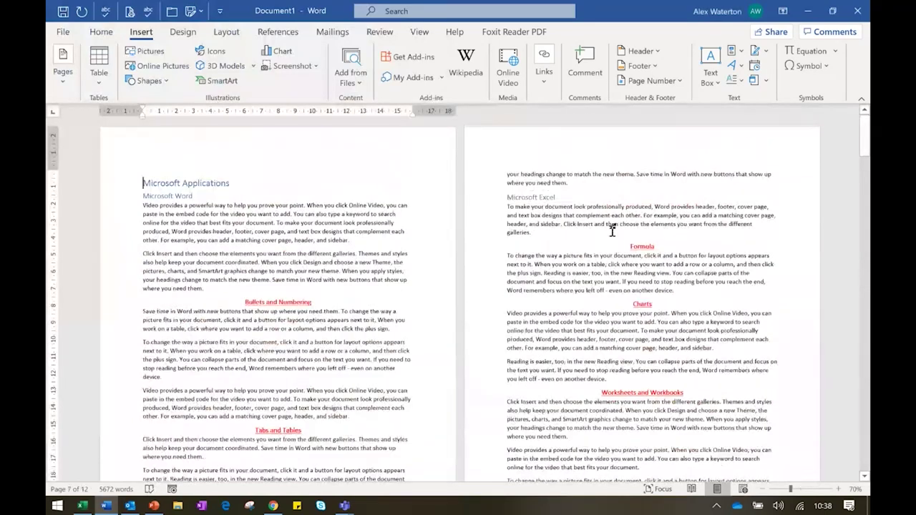
scroll(213, 245, "down", 1, "ctrl")
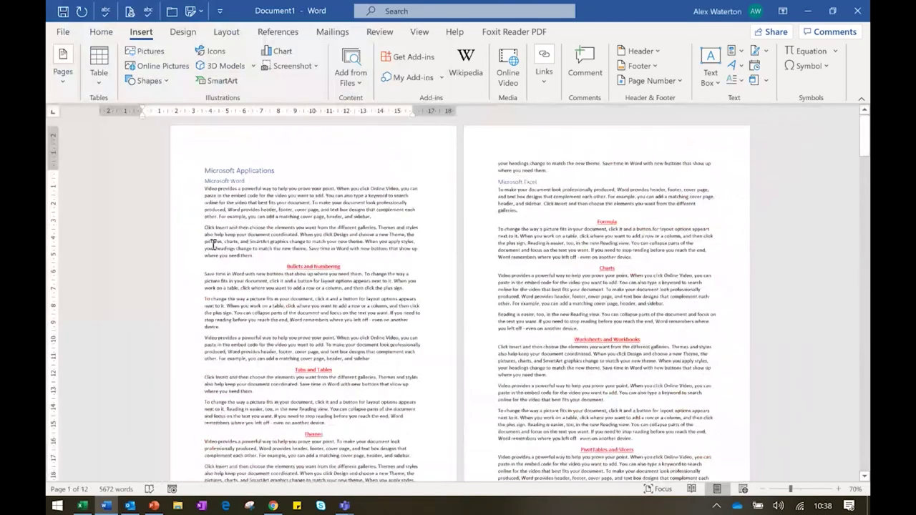
scroll(501, 267, "up", 4, "ctrl")
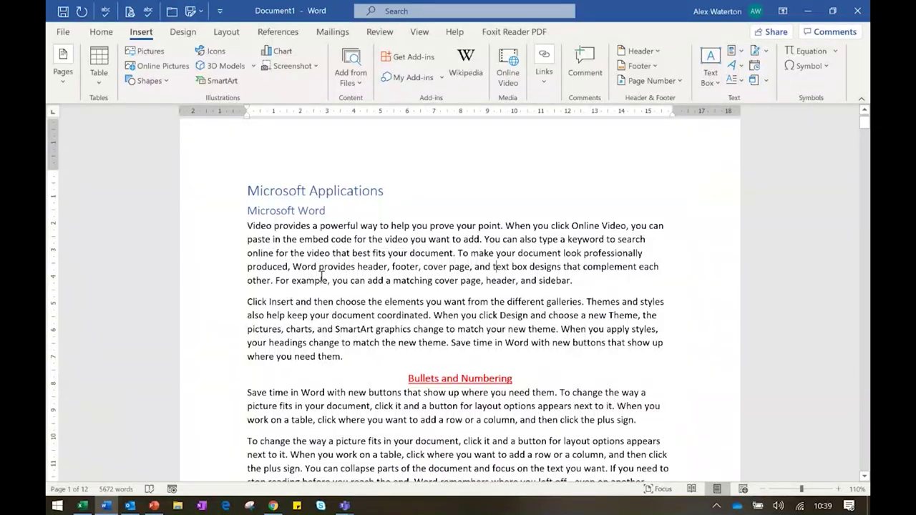
Shift the Click Insert paragraph with Alt+Shift+arrows to follow the To change the way paragraph
scroll(449, 300, "down", 1)
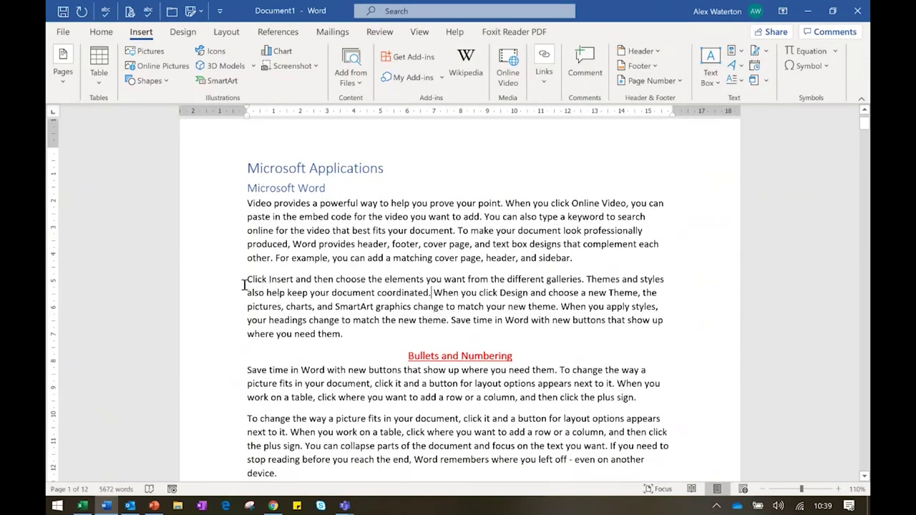
left_click_drag(226, 289, 225, 334)
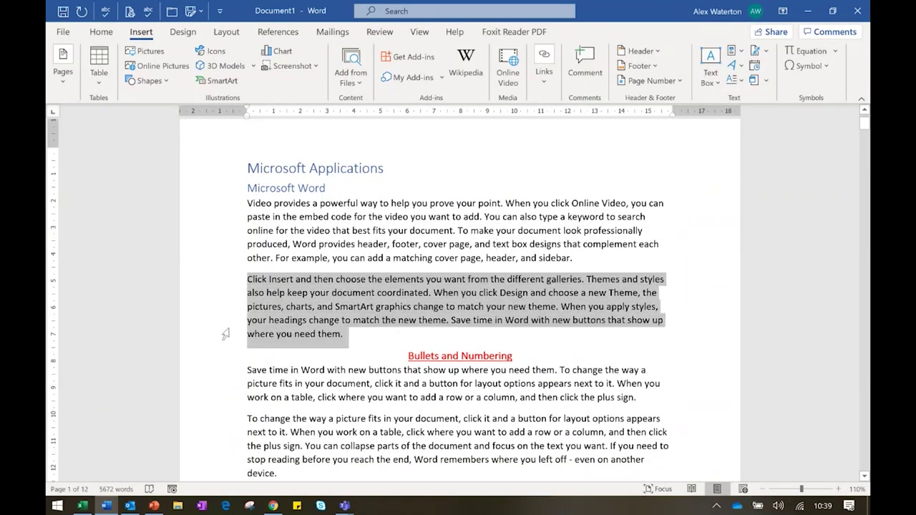
left_click(275, 217)
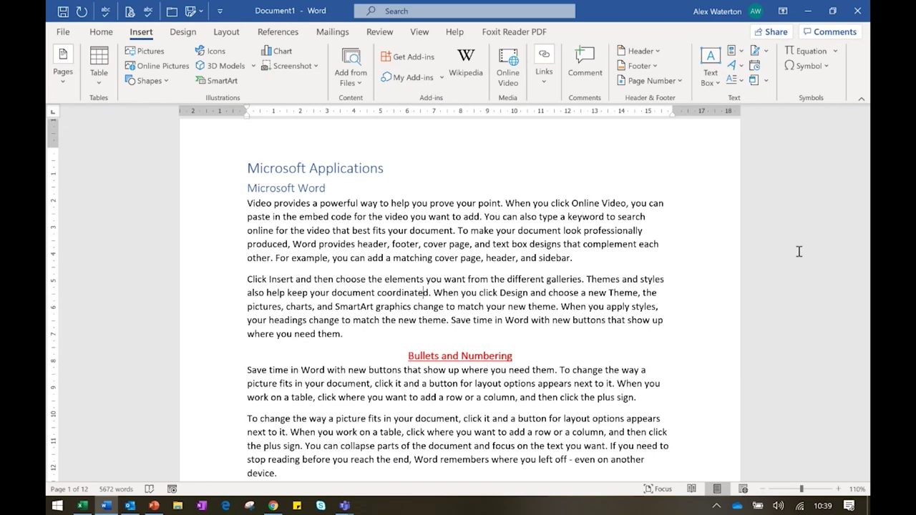
key("alt+shift+Up")
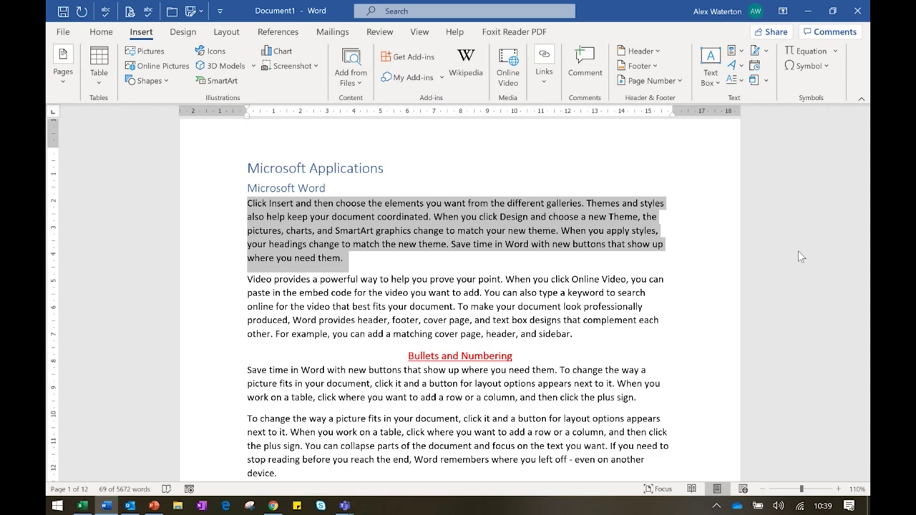
key("alt+shift+Down")
key("alt+shift+Down")
key("alt+shift+Down")
key("alt+shift+Down")
key("alt+shift+Down")
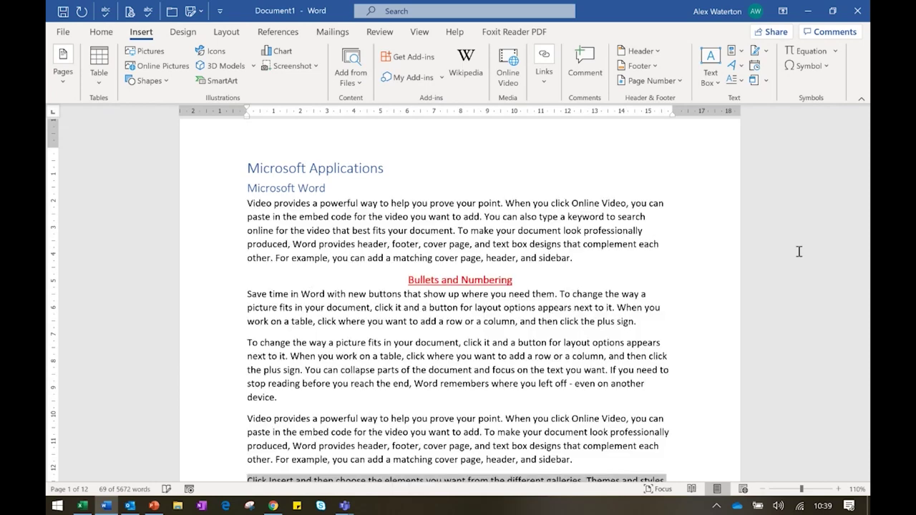
key("alt+shift+Up")
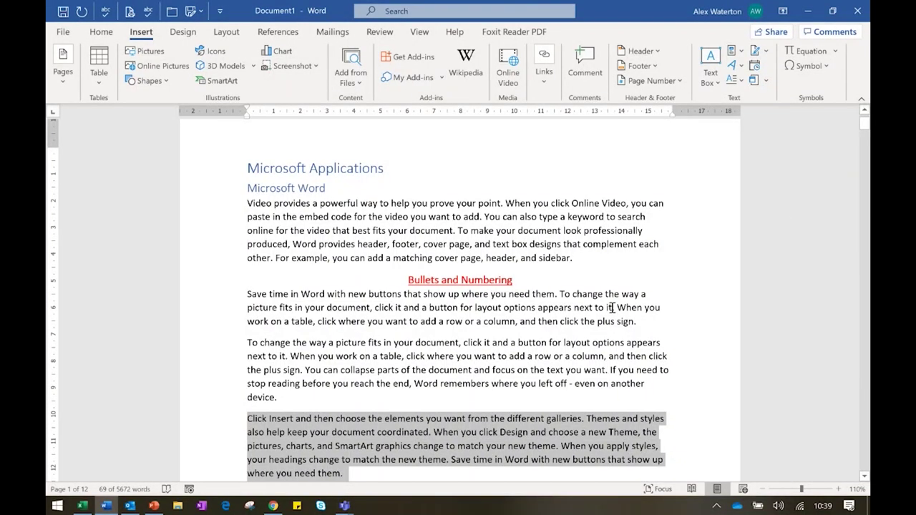
scroll(619, 313, "down", 2)
left_click(476, 356)
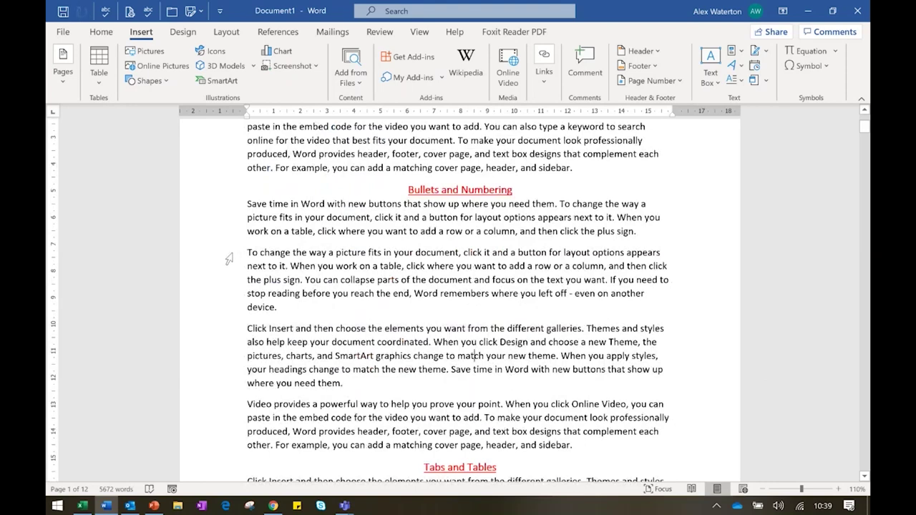
Test-move the To change and Click Insert paragraphs with Alt+Shift+arrows, then put them back
left_click_drag(229, 259, 213, 385)
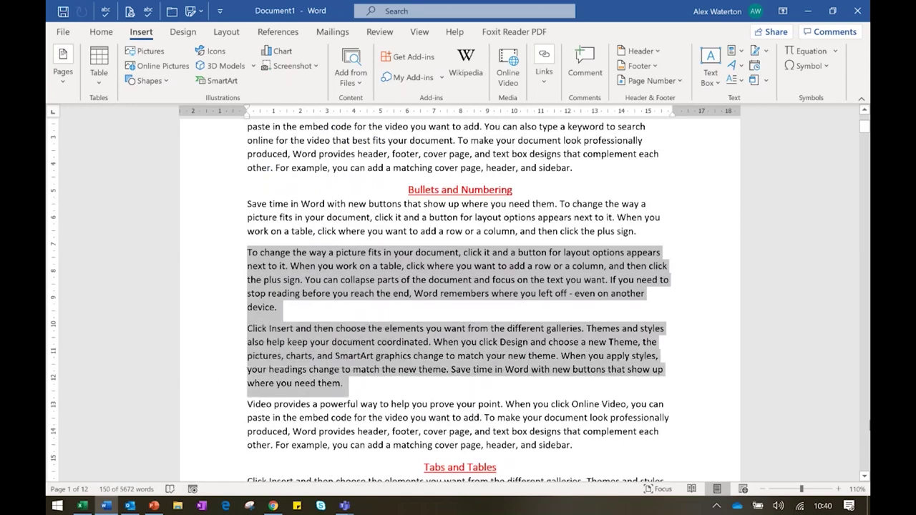
key("alt+shift+Up")
key("alt+shift+Down")
key("alt+shift+Down")
key("alt+shift+Up")
key("alt+shift+Up")
key("alt+shift+Down")
left_click(548, 329)
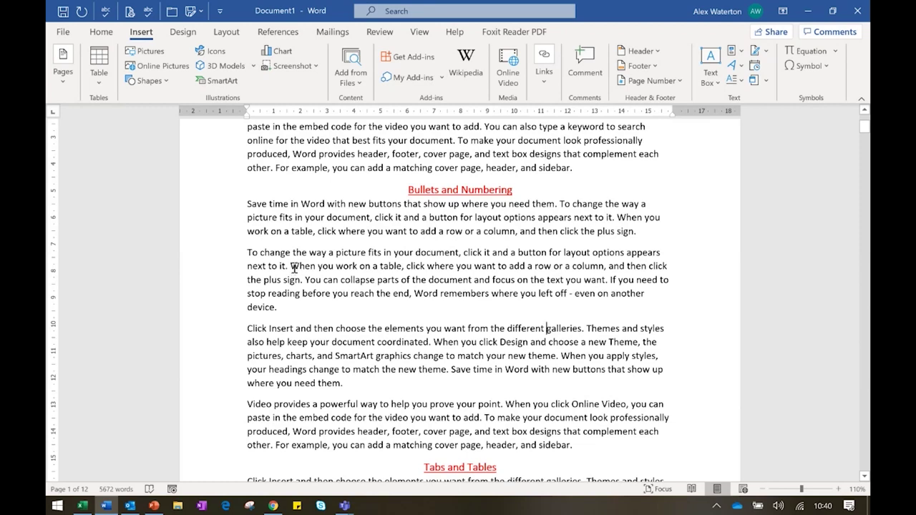
Select the sentence about adding a table row or column
mouse_move(293, 269)
left_mouse_down()
mouse_move(580, 252)
mouse_move(609, 266)
mouse_move(262, 252)
mouse_move(266, 279)
mouse_move(301, 280)
left_mouse_up()
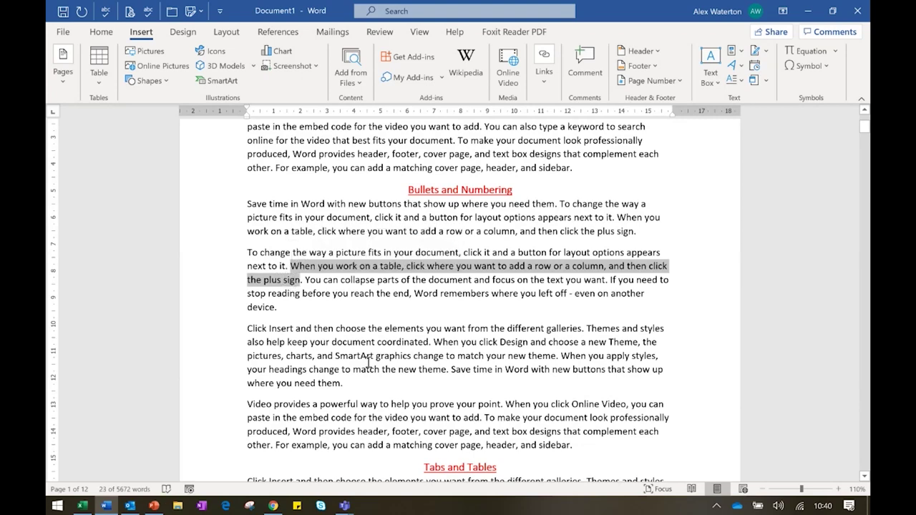
scroll(410, 299, "up", 2, "ctrl")
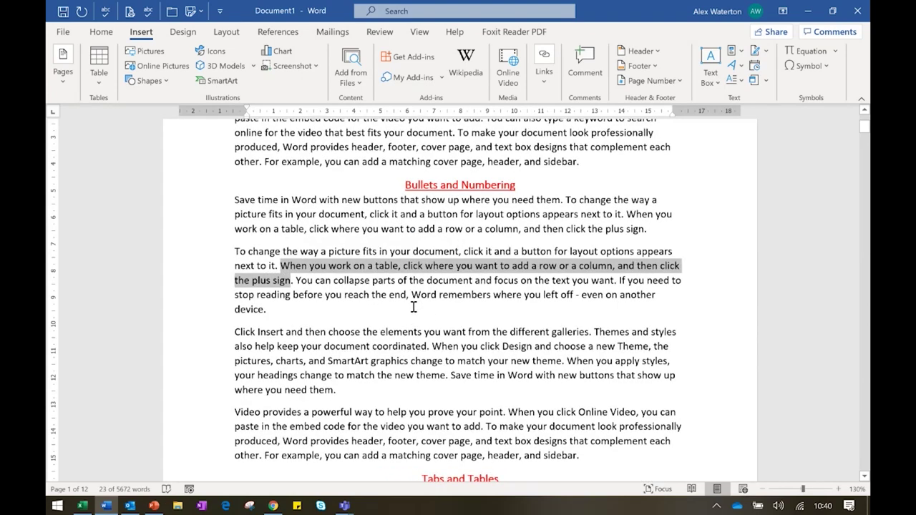
scroll(413, 307, "up", 2, "ctrl")
scroll(429, 314, "up", 2, "ctrl")
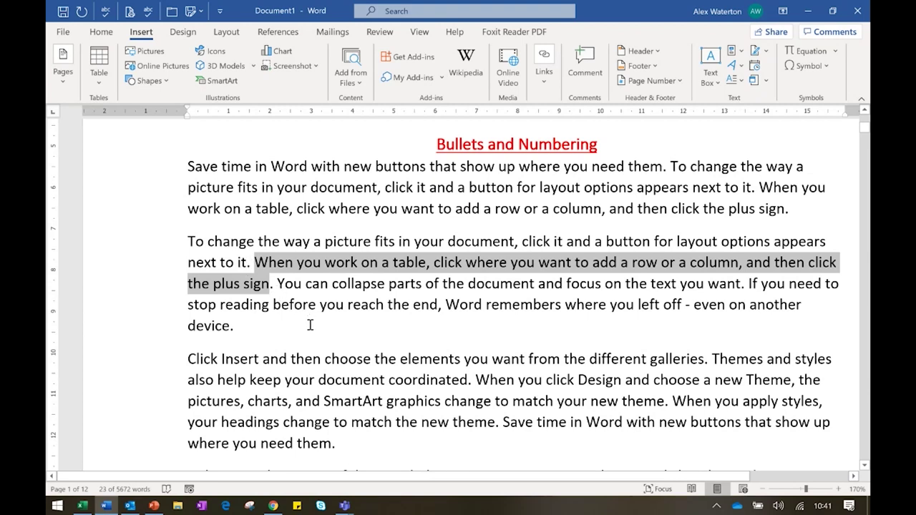
Drag the table sentence to the start of the Click Insert paragraph
left_click(360, 317)
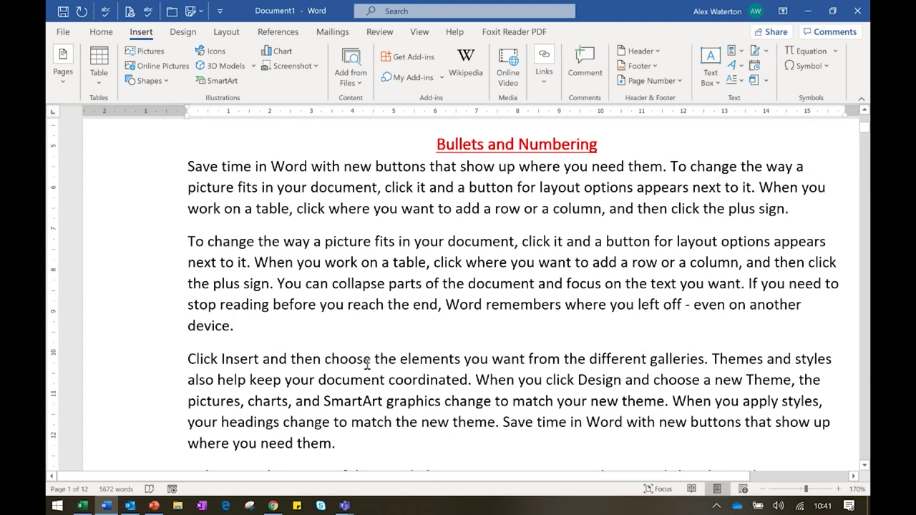
left_click(337, 264, "ctrl")
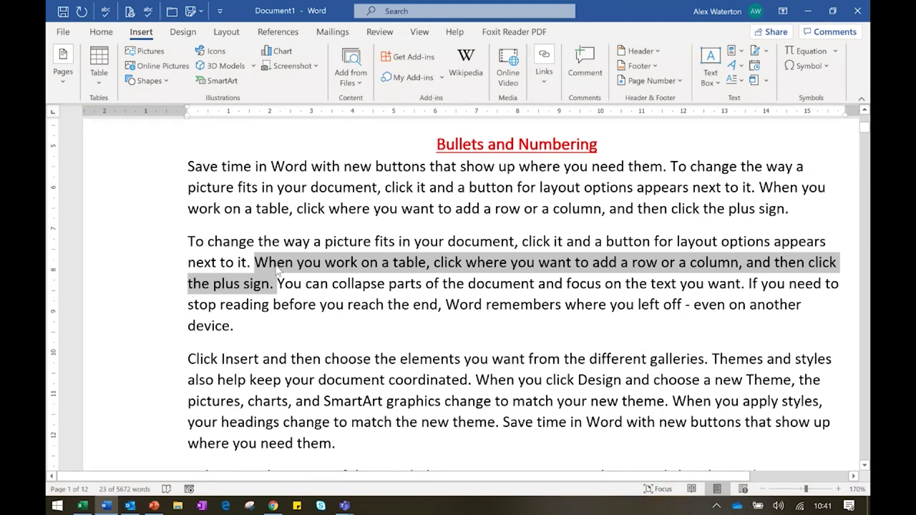
left_click_drag(277, 267, 193, 368)
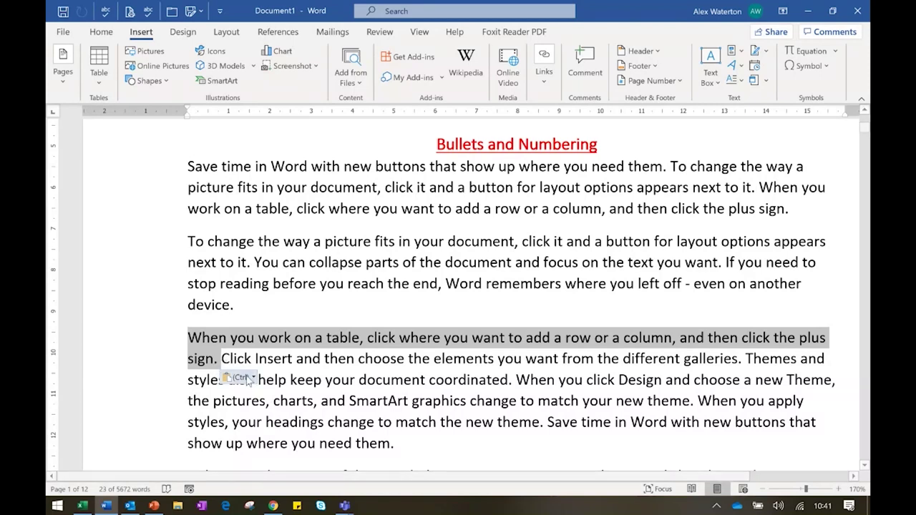
left_click(230, 365)
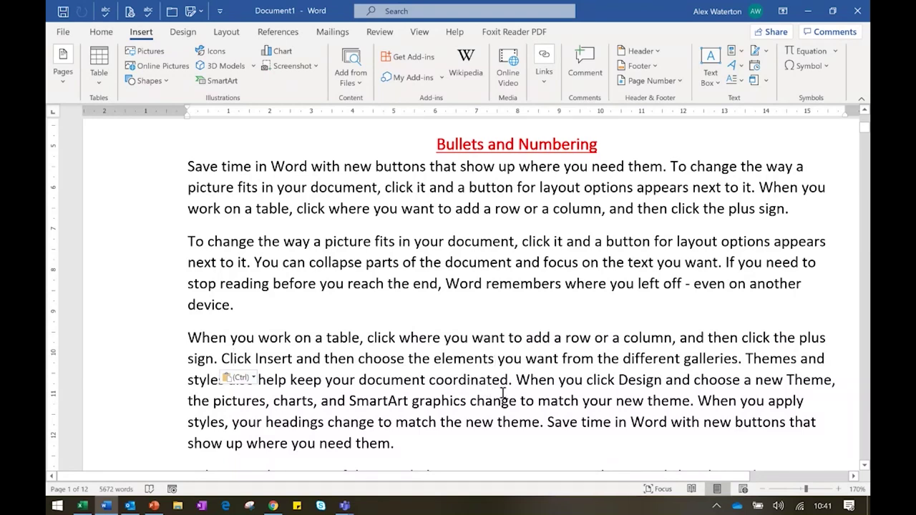
Drag the new Theme sentence to the start of the paragraph above
left_click(547, 382, "ctrl")
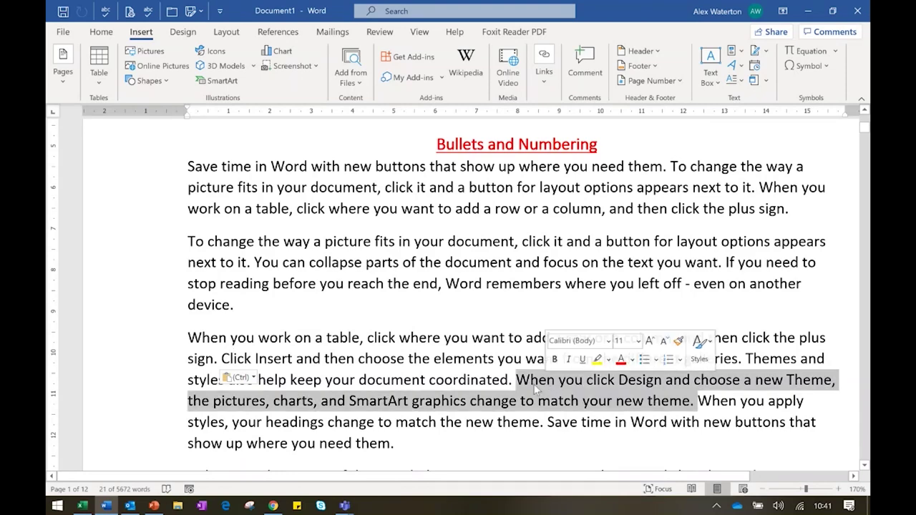
left_click_drag(530, 382, 185, 244)
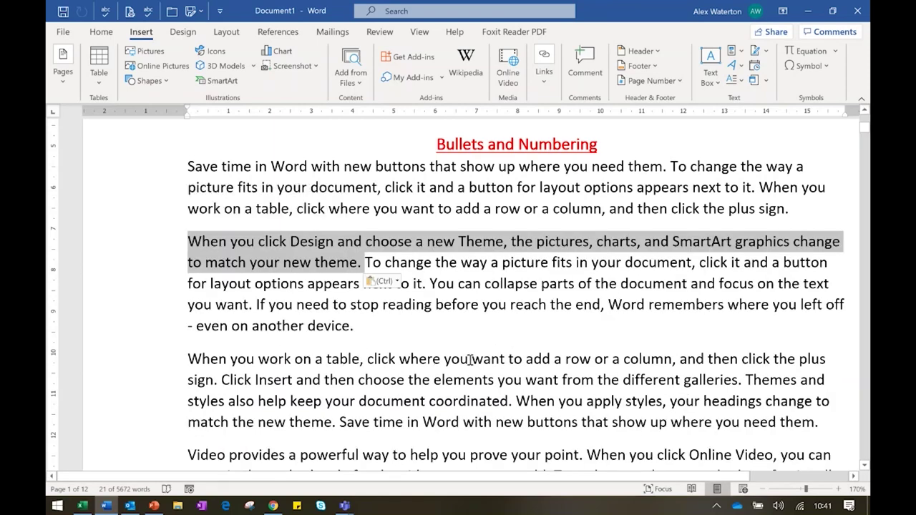
left_click(503, 285)
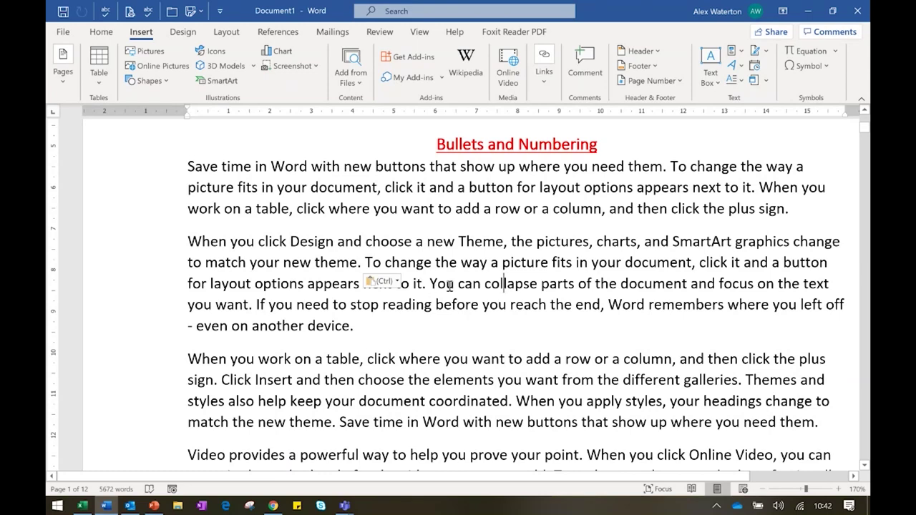
left_click(446, 284)
left_click_drag(189, 239, 100, 453)
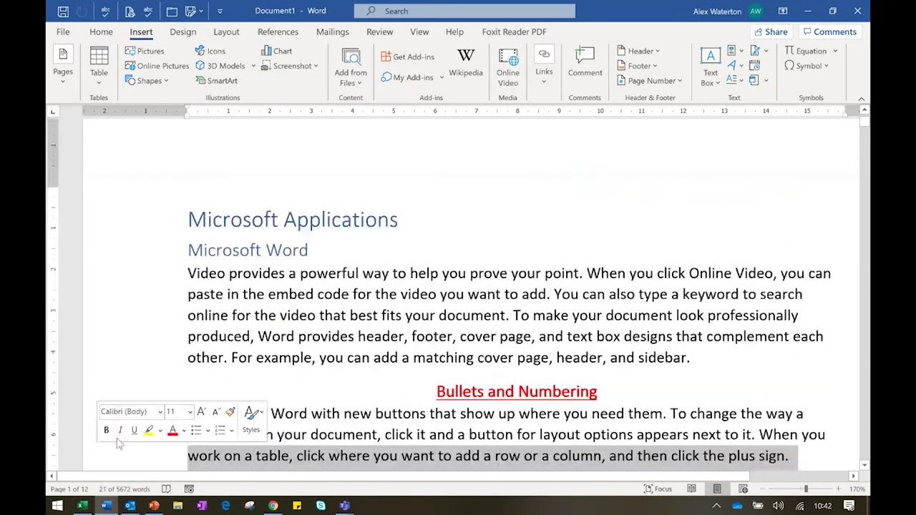
scroll(208, 415, "down", 2)
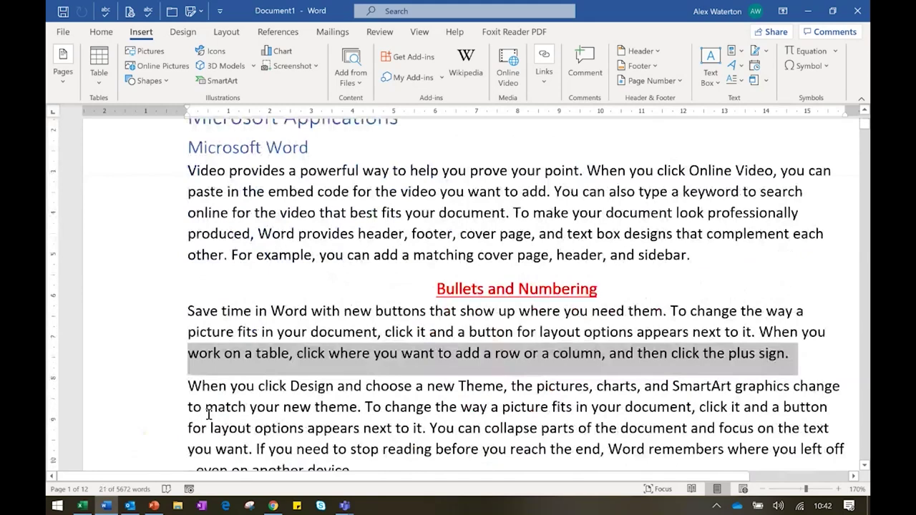
left_click(208, 416)
scroll(208, 415, "down", 1)
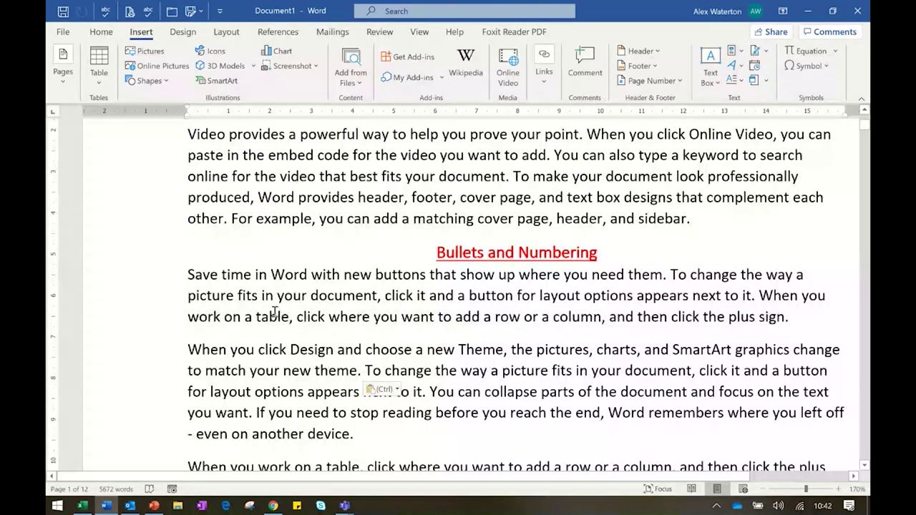
scroll(275, 312, "up", 4)
scroll(281, 308, "down", 2)
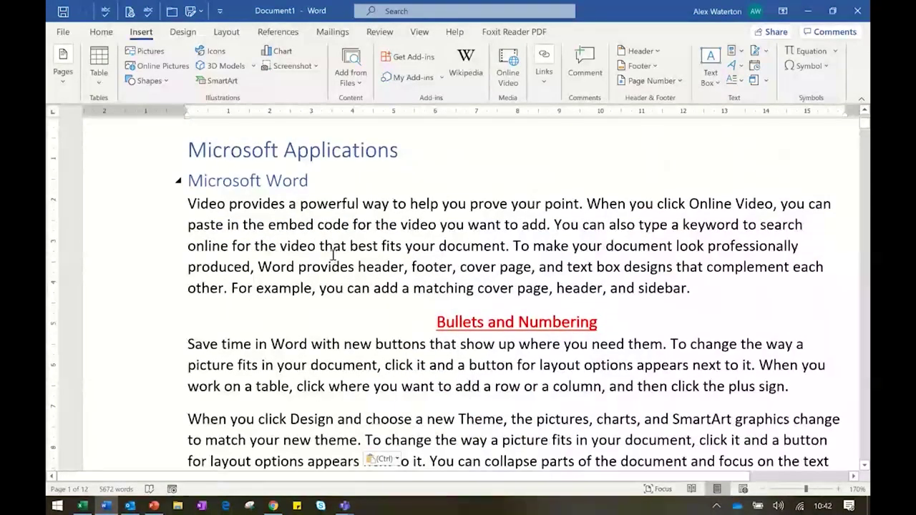
left_click(513, 246)
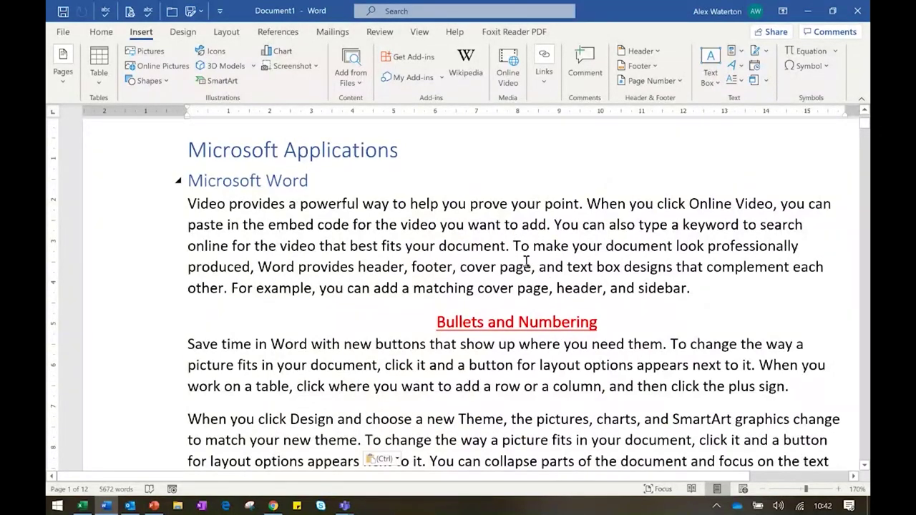
scroll(556, 267, "down", 3)
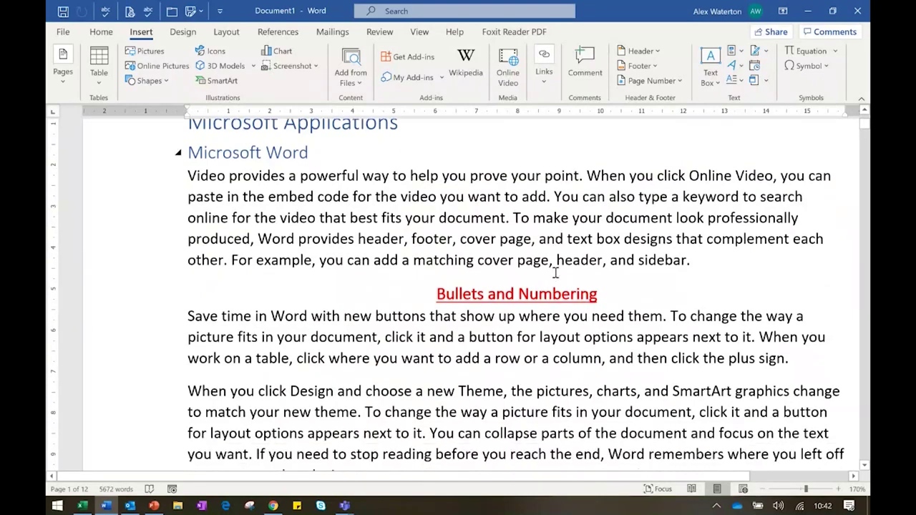
scroll(555, 278, "down", 15)
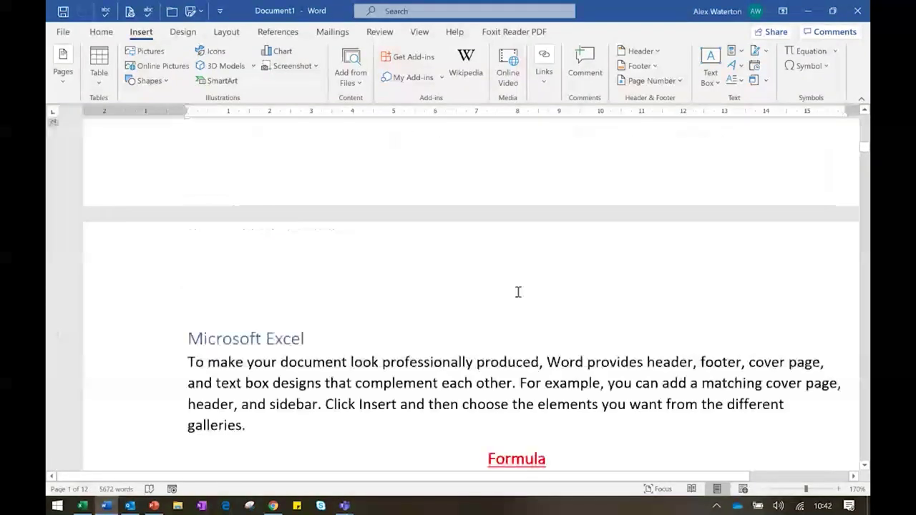
scroll(518, 293, "down", 10)
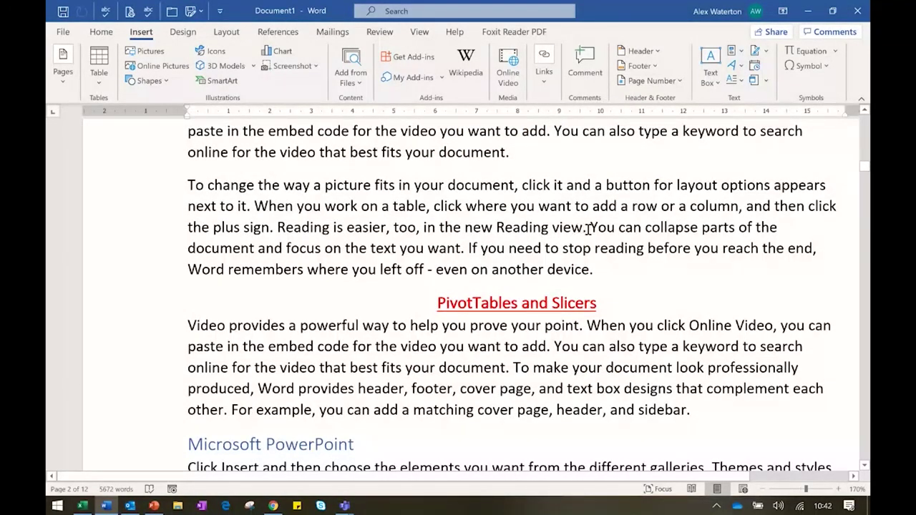
left_click(589, 227)
key("ctrl+shift+Home")
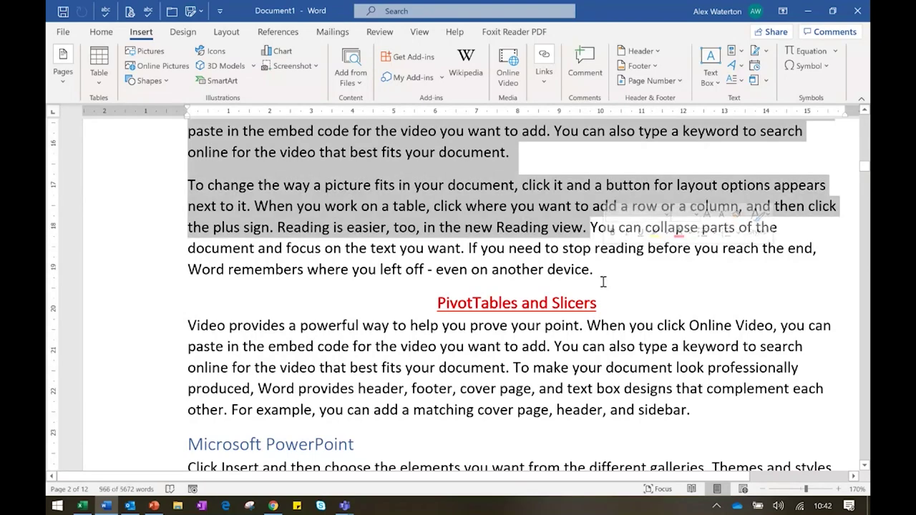
scroll(604, 282, "up", 20)
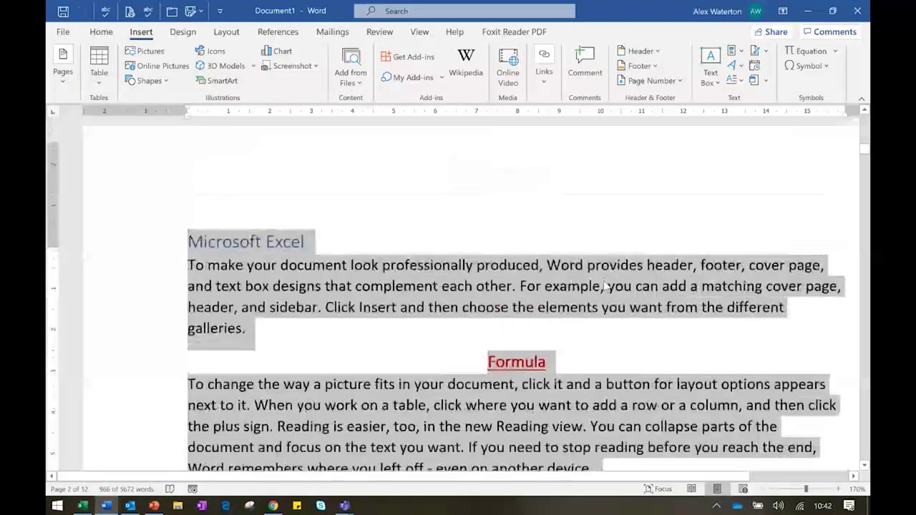
scroll(603, 285, "up", 3)
scroll(604, 285, "up", 15)
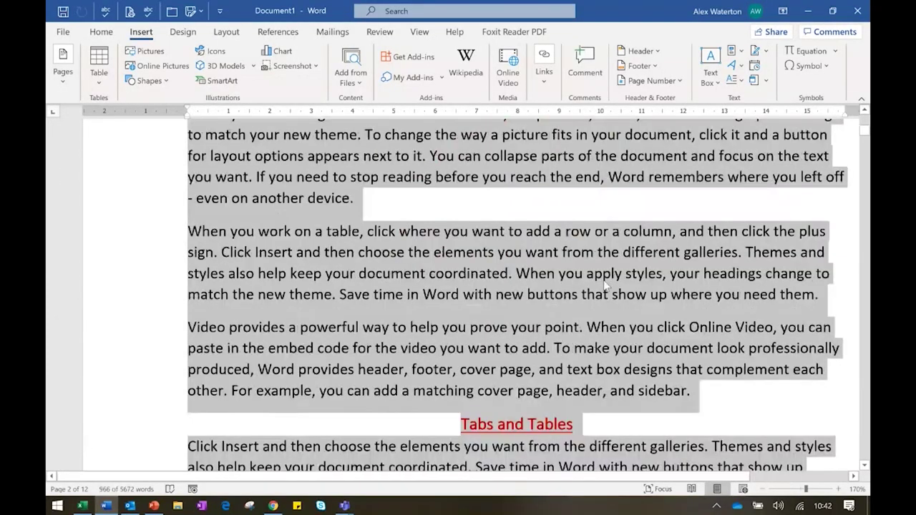
scroll(602, 279, "down", 15)
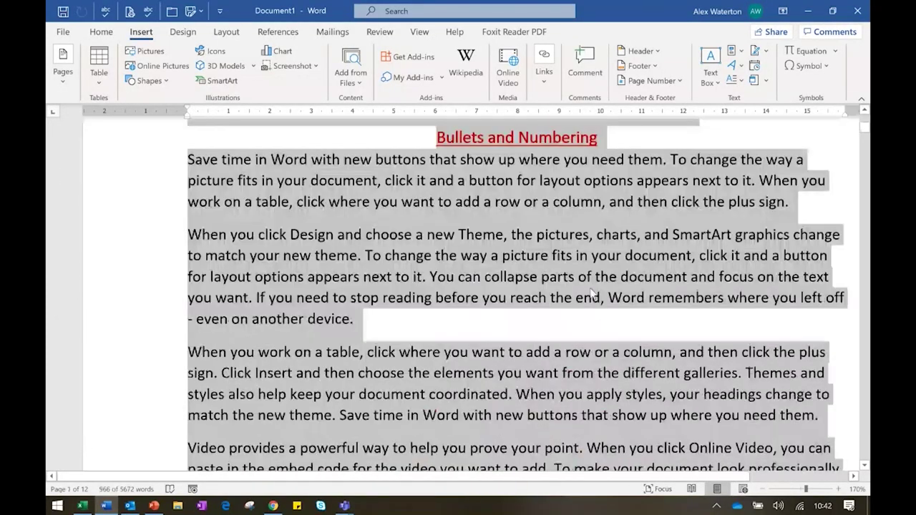
key("ctrl+v")
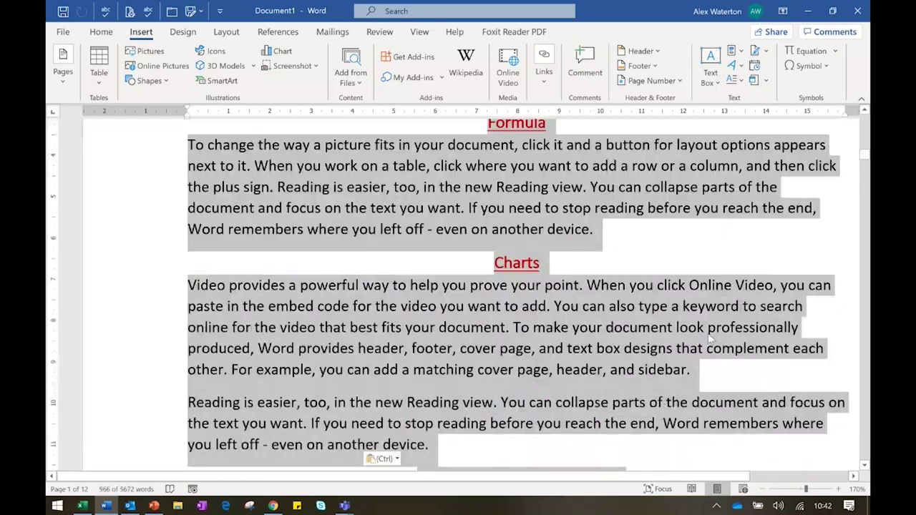
scroll(709, 337, "down", 4)
scroll(669, 281, "down", 2)
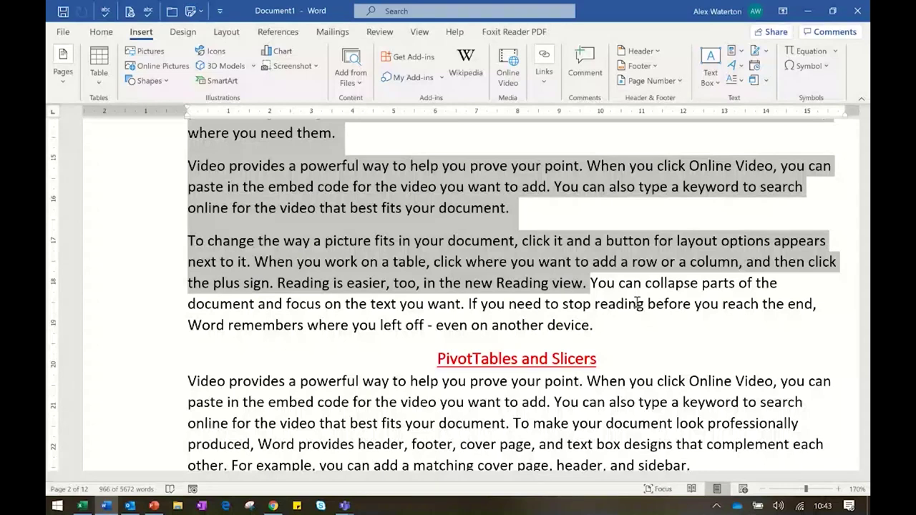
key("ctrl+Home")
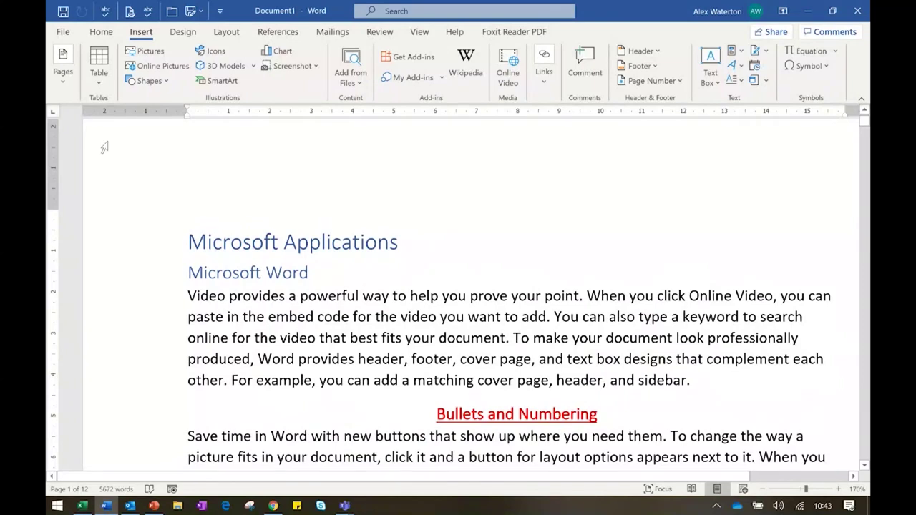
Save the new document as Demo01.docx in the Documents folder
left_click(64, 12)
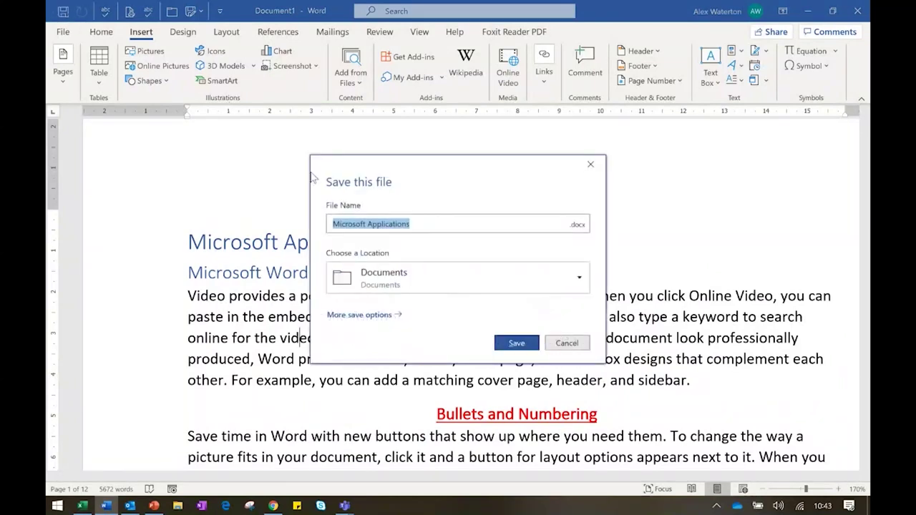
left_click(419, 224)
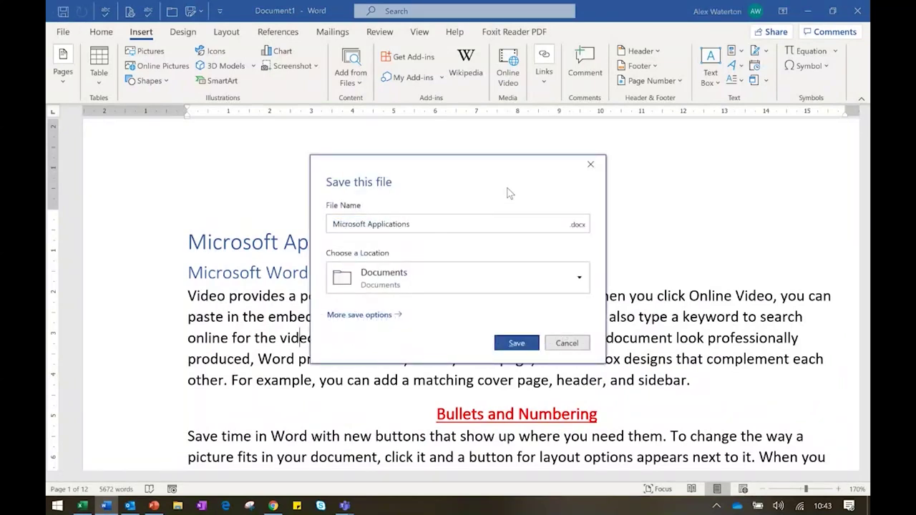
key("ctrl+a")
type("Demo")
left_click(508, 277)
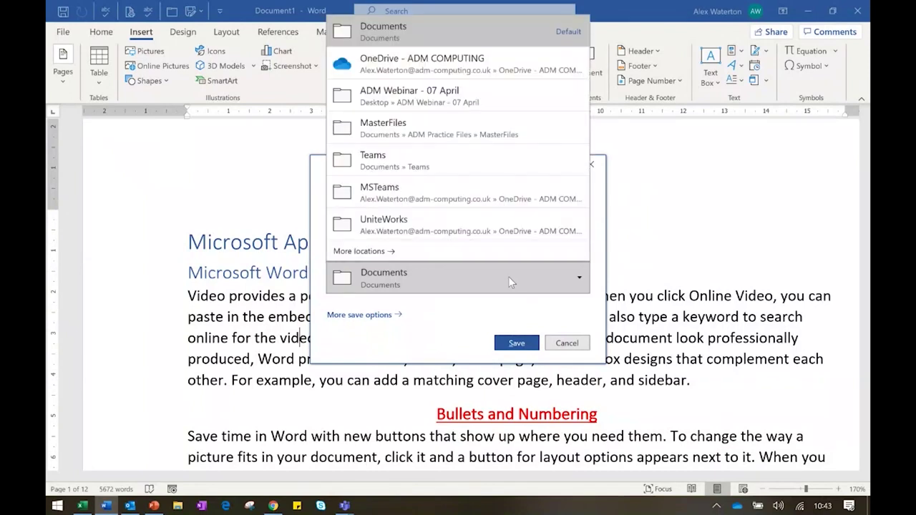
left_click(464, 26)
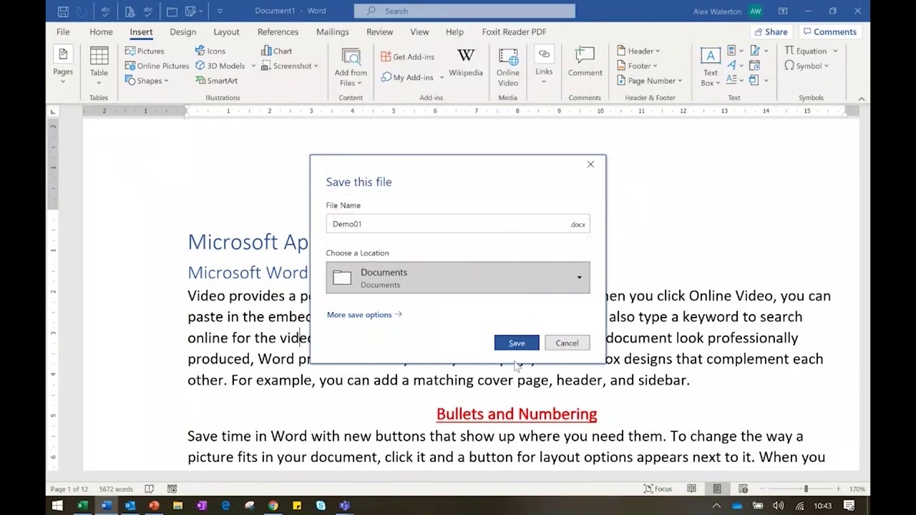
left_click(517, 343)
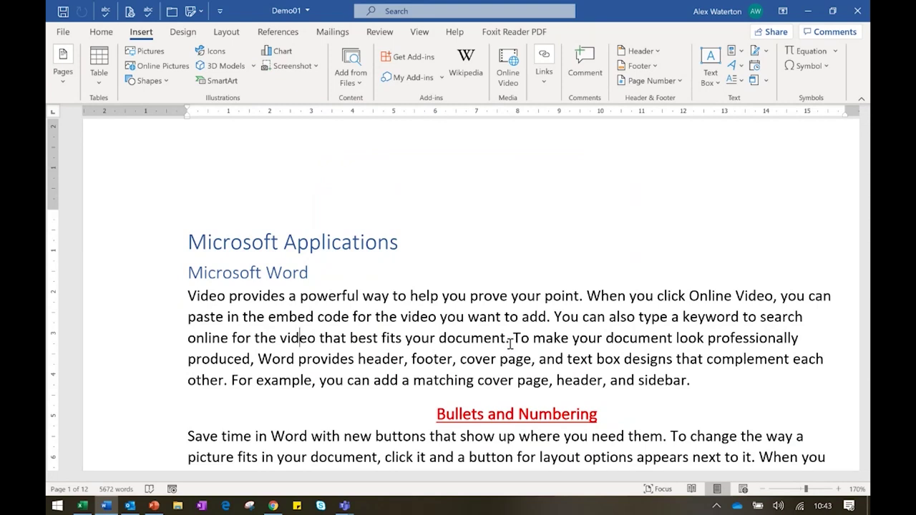
left_click(469, 317)
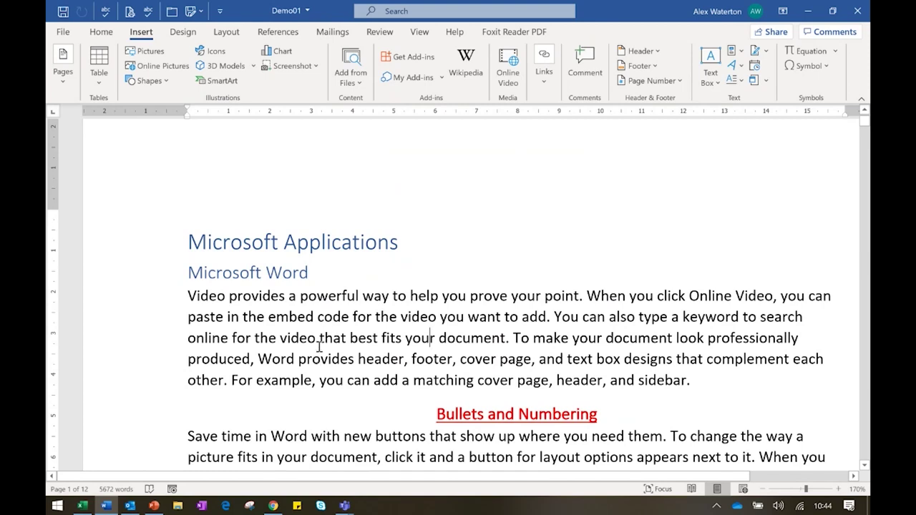
left_click(382, 316)
left_click(63, 33)
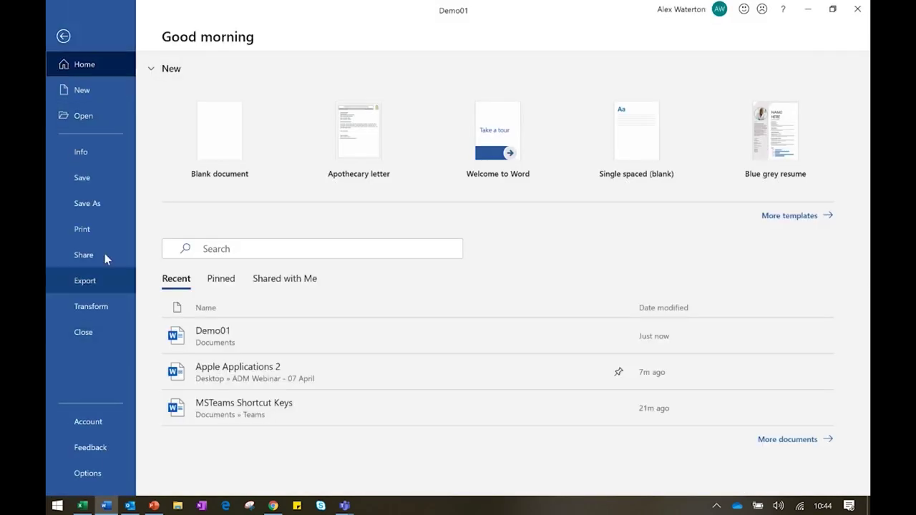
left_click(96, 203)
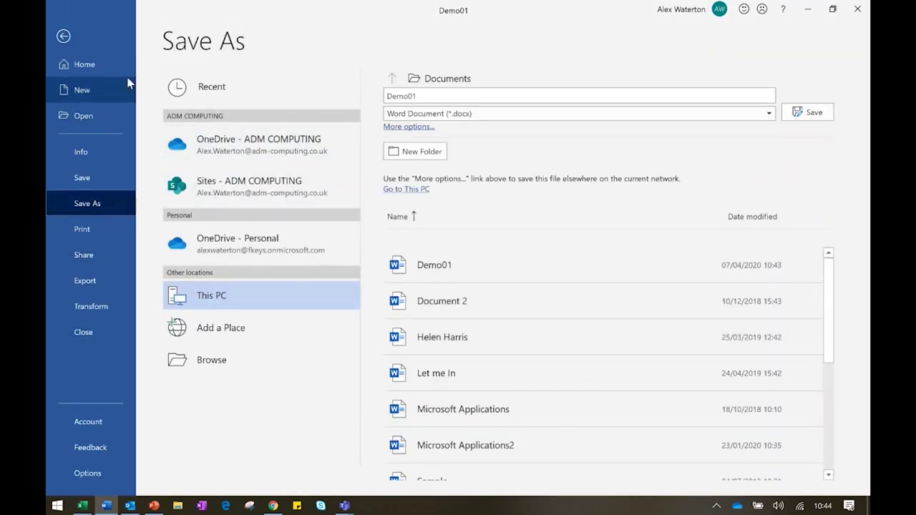
left_click(62, 38)
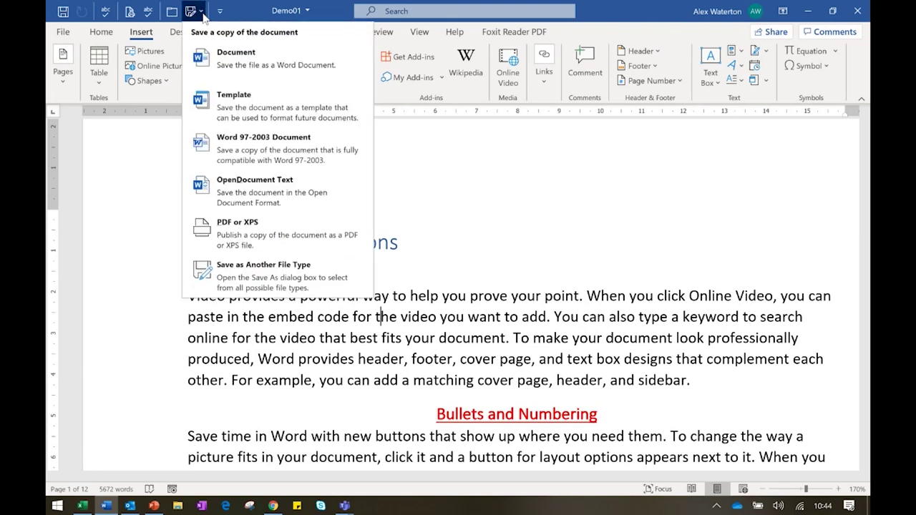
left_click(202, 12)
left_click(331, 278)
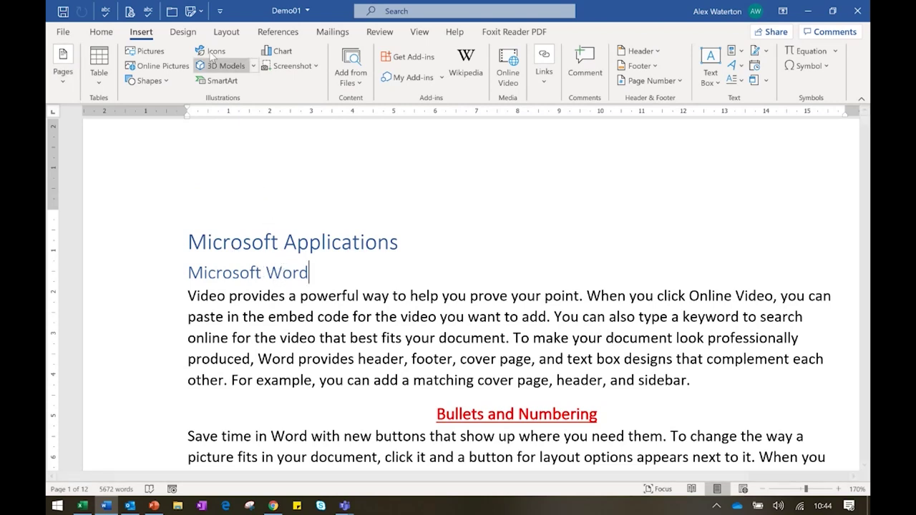
Save the file as Demo01a.docx in the Desktop's ADM Webinar - 07 April folder
left_click(191, 13)
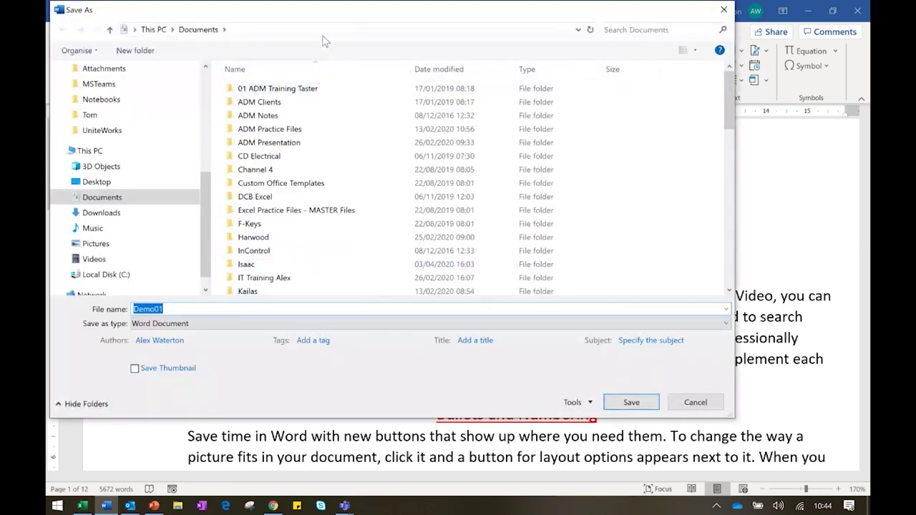
left_click_drag(323, 16, 413, 48)
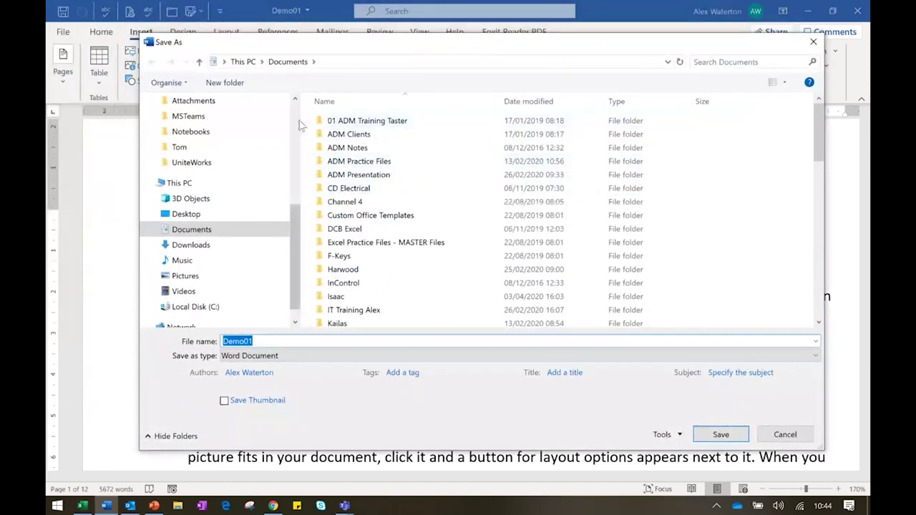
left_click(218, 215)
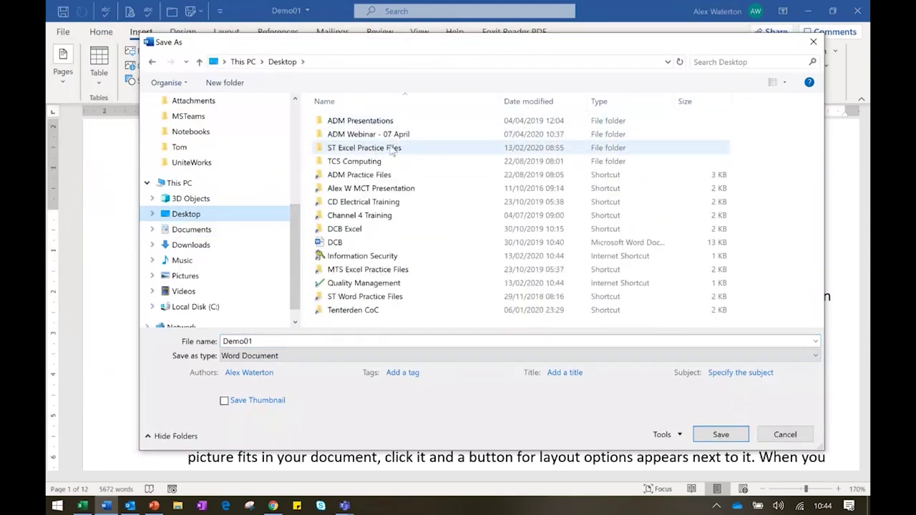
double_click(381, 135)
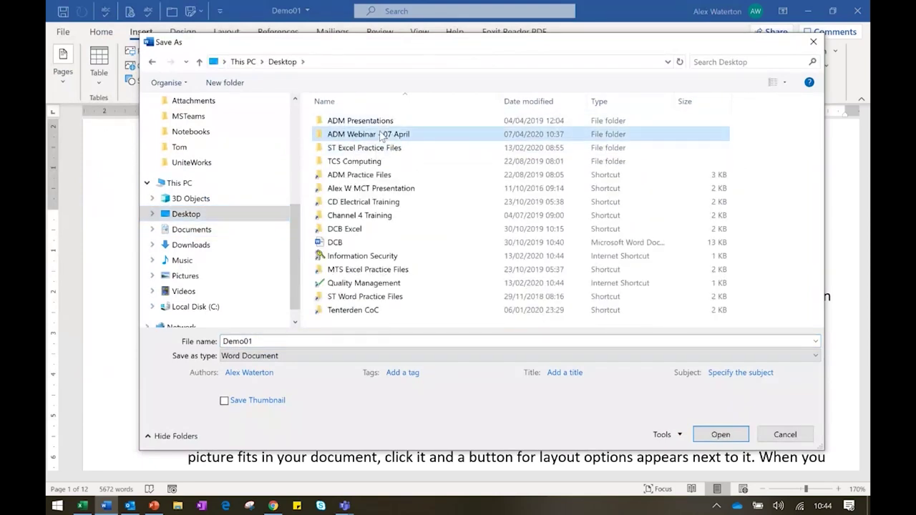
left_click(286, 340)
left_click(290, 341)
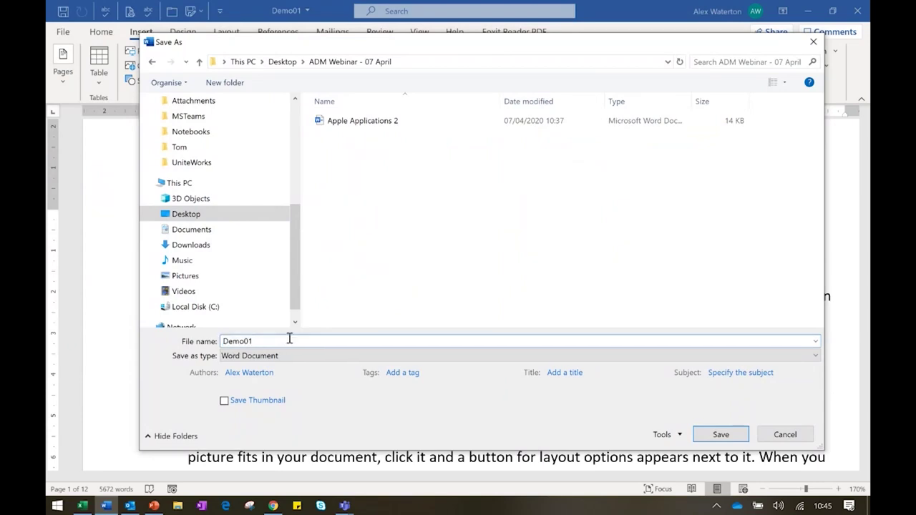
type("a")
left_click(721, 435)
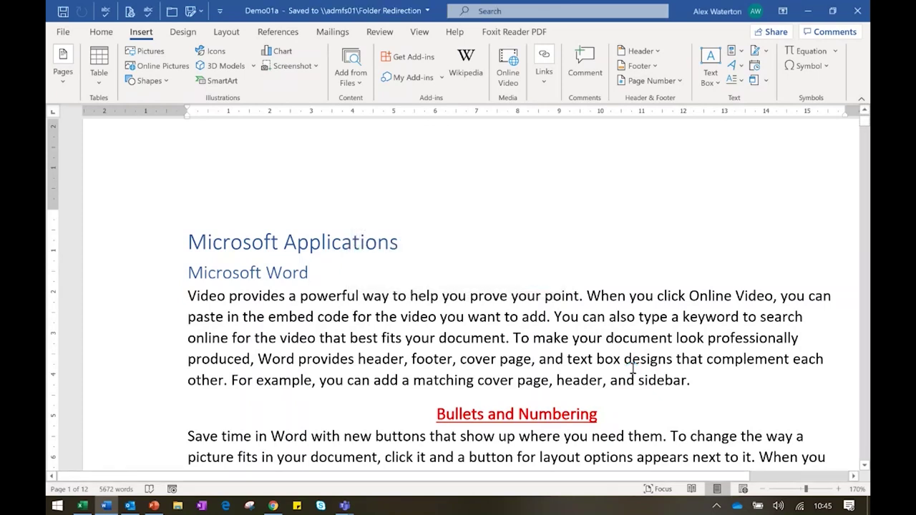
left_click(192, 12)
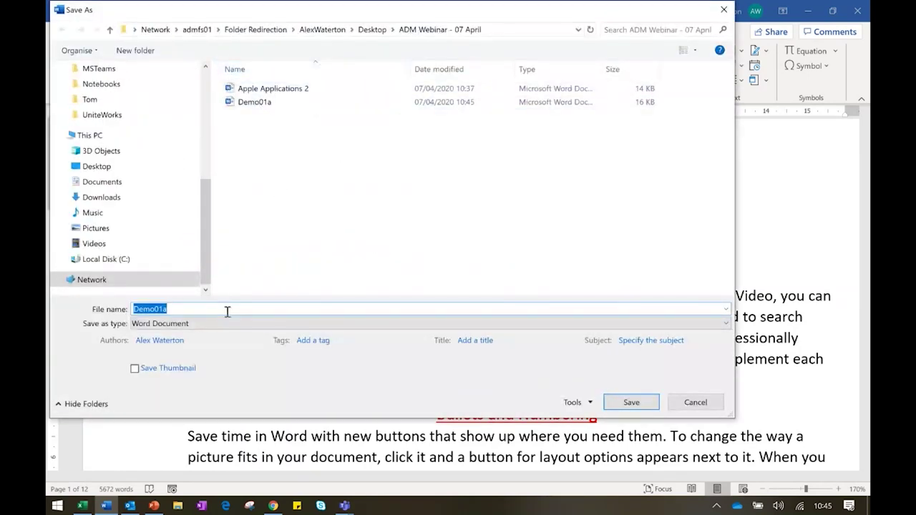
left_click(700, 405)
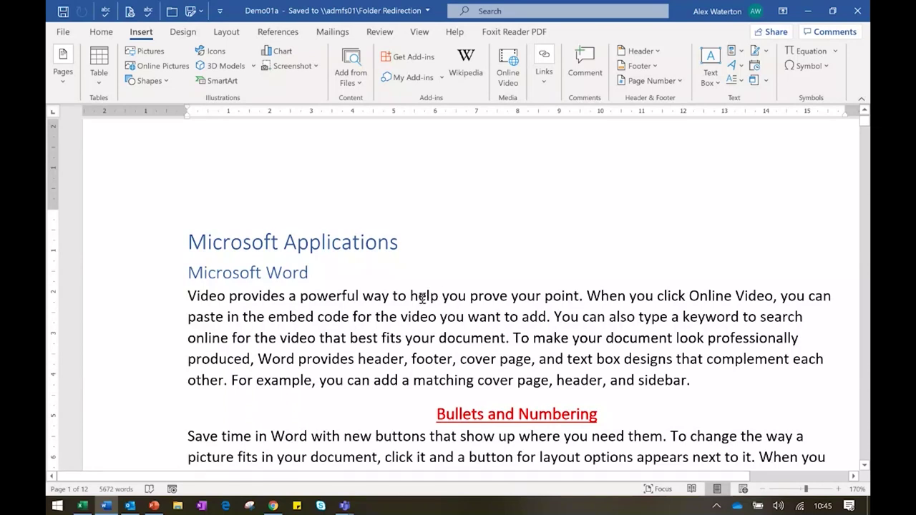
Publish Demo01a as a PDF into the ADM Webinar - 07 April folder
left_click(201, 12)
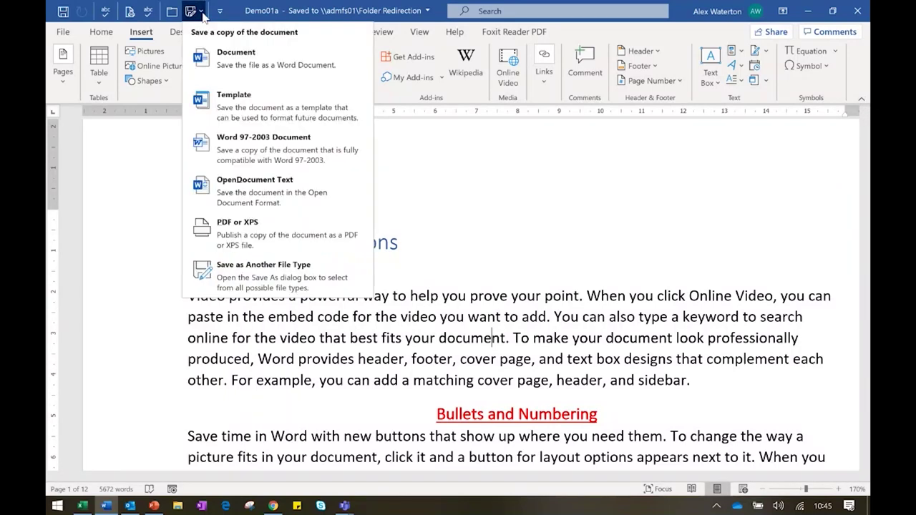
left_click(261, 235)
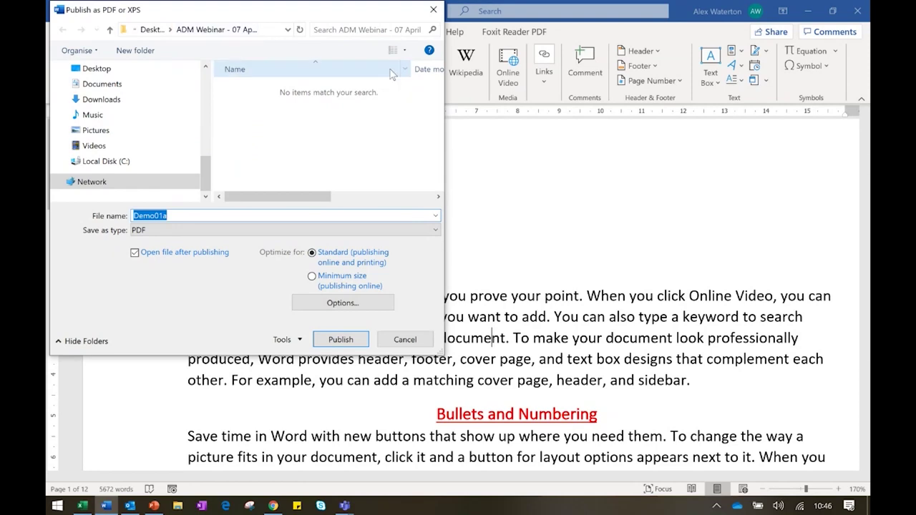
left_click_drag(447, 117, 773, 117)
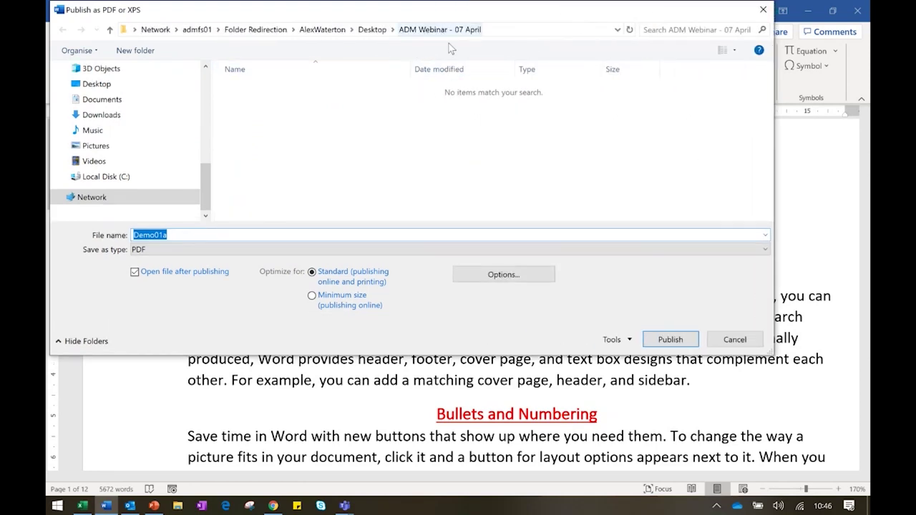
left_click(672, 340)
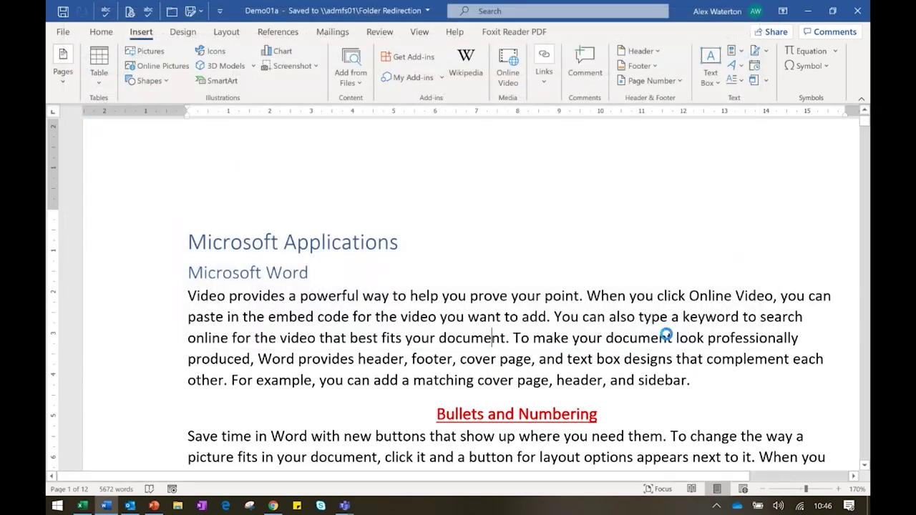
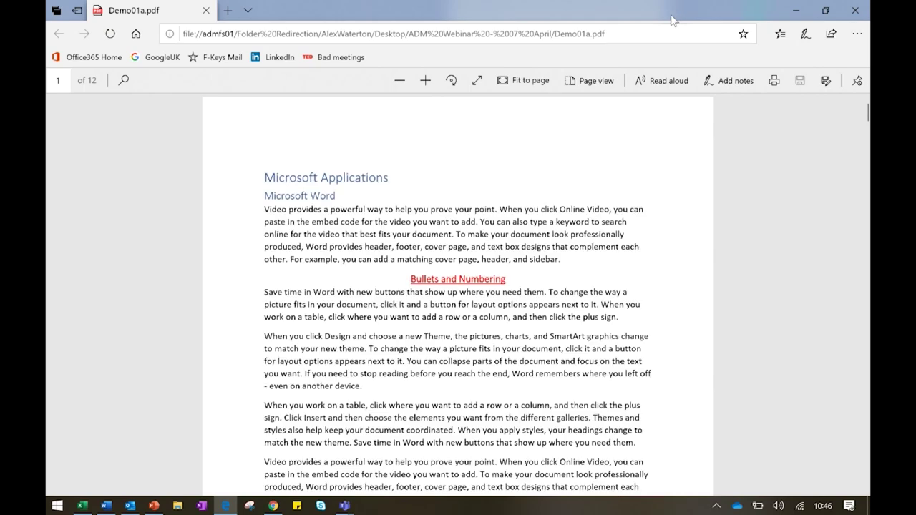
Close the PDF, add a blank paragraph after 'another device.' and open the table grid
left_click(861, 16)
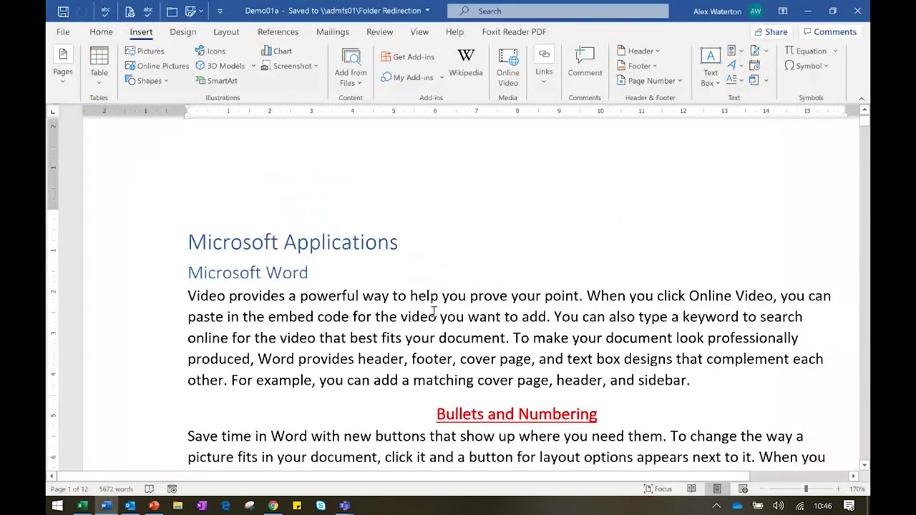
scroll(433, 311, "down", 1)
scroll(365, 255, "down", 5)
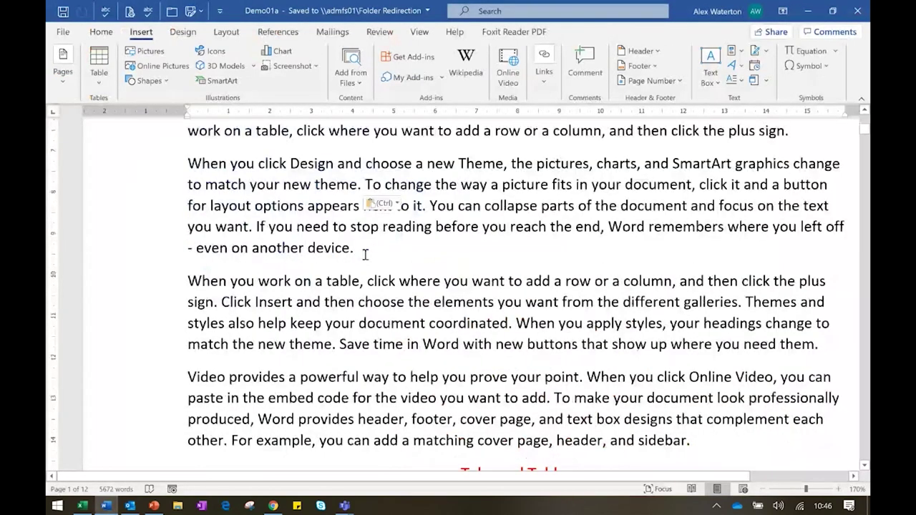
left_click(372, 247)
key("Return")
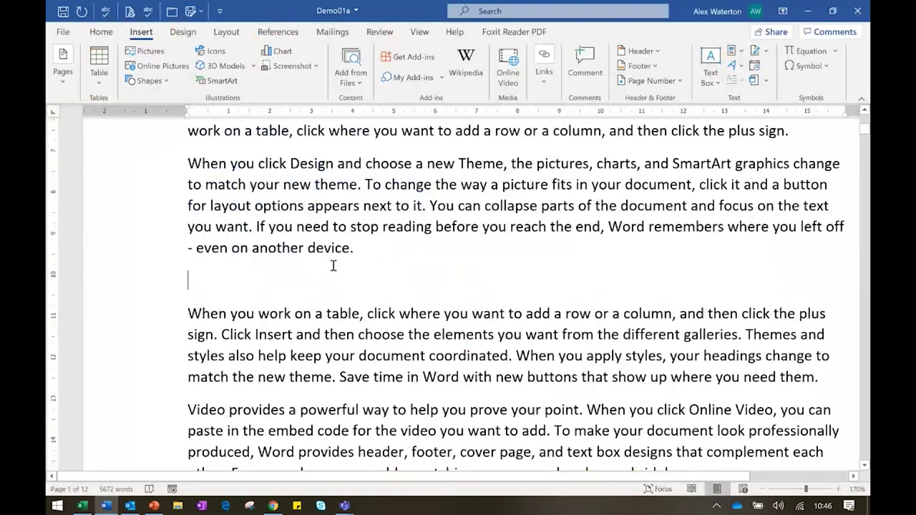
left_click(101, 71)
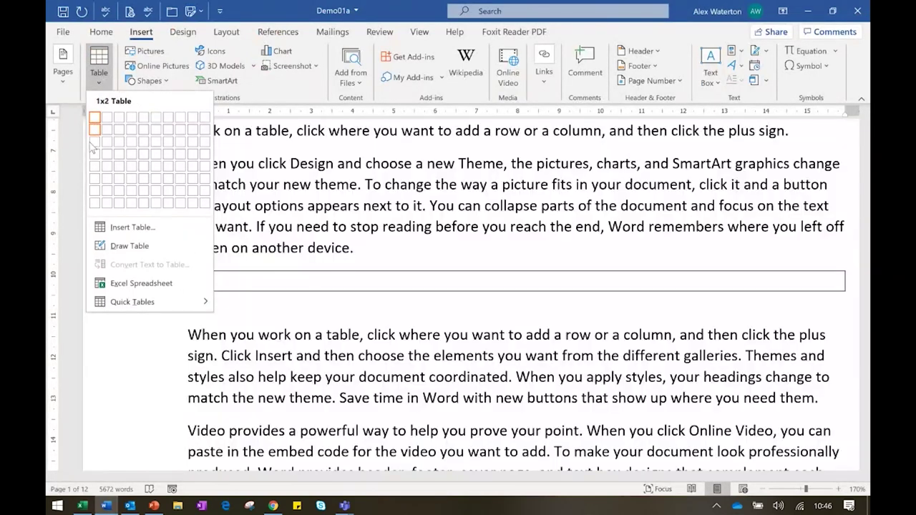
Insert a 4-column, 3-row table and set its first row to repeat as a header row
left_click(132, 141)
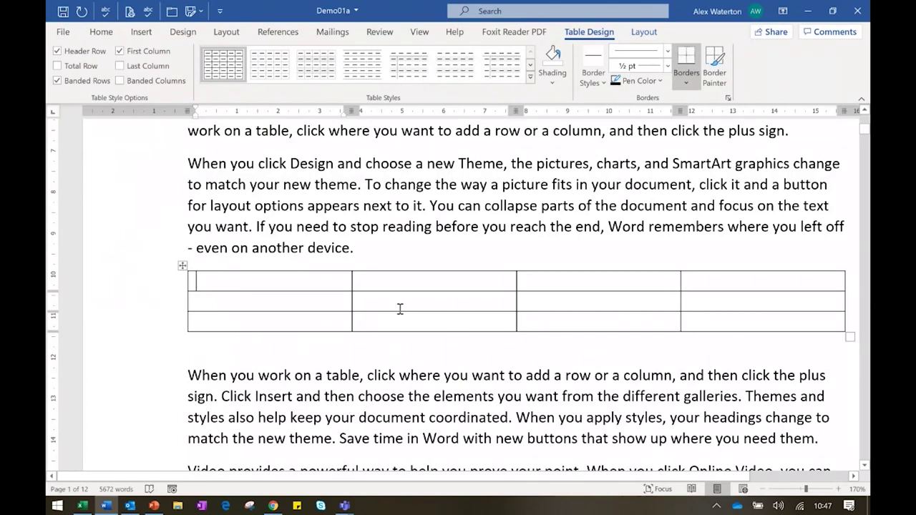
left_click(353, 306)
left_click(164, 288)
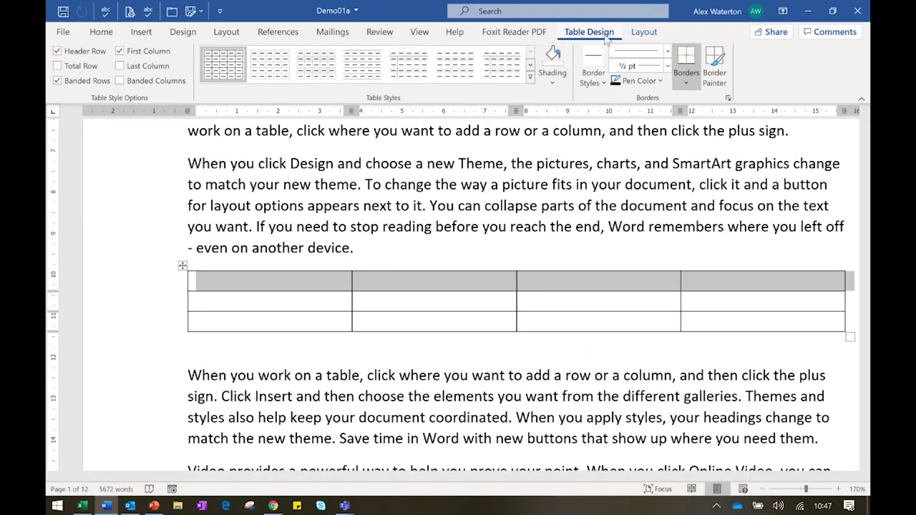
left_click(643, 31)
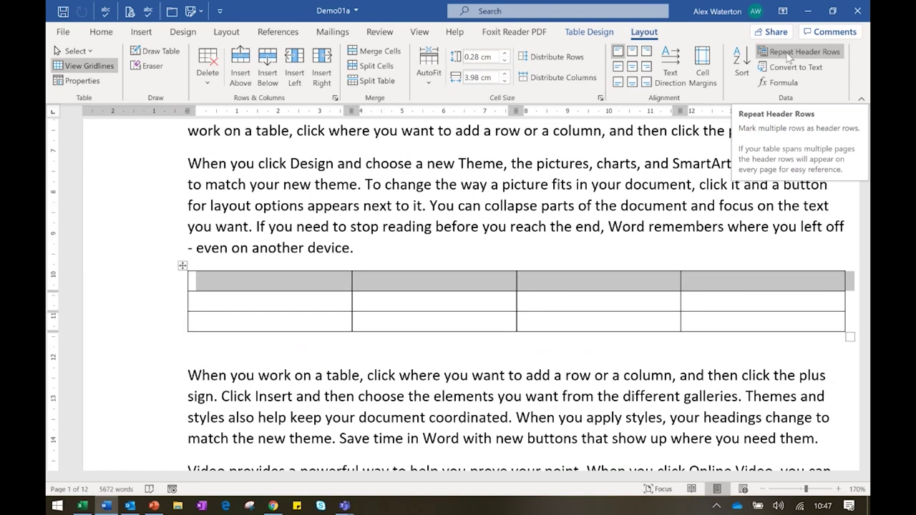
left_click(787, 58)
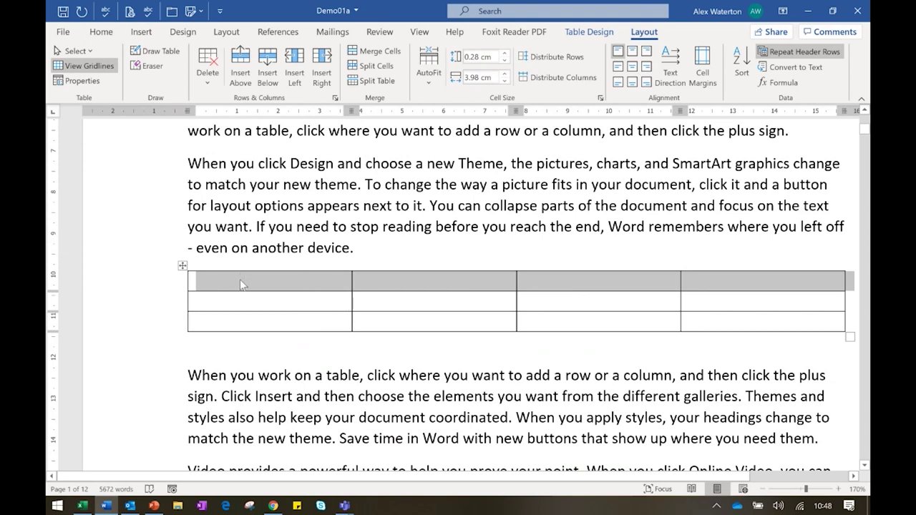
Type 'Headings' in the first header cell, fixing the typo
key("Left")
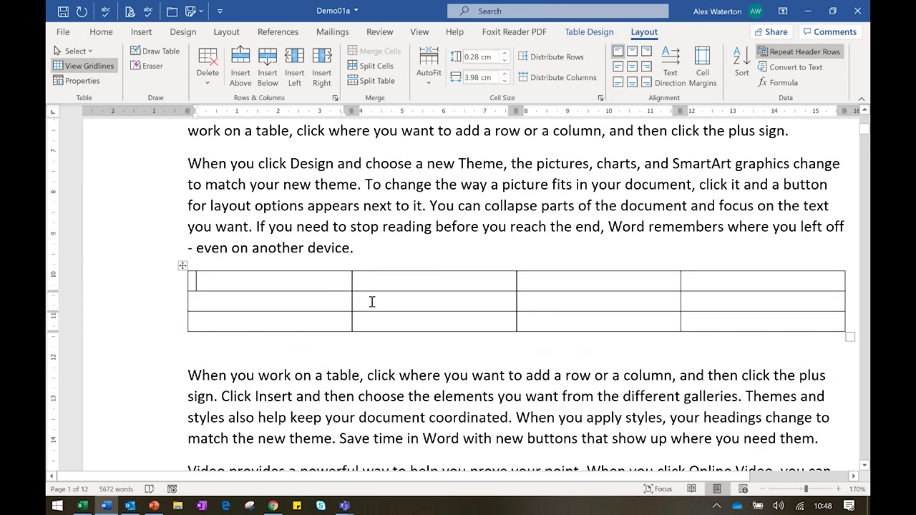
type("Ha")
key("BackSpace")
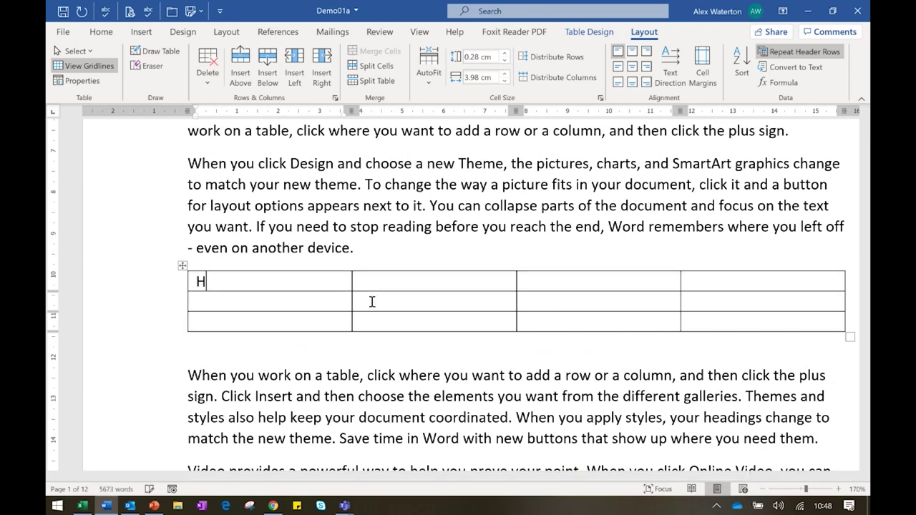
type("eadings")
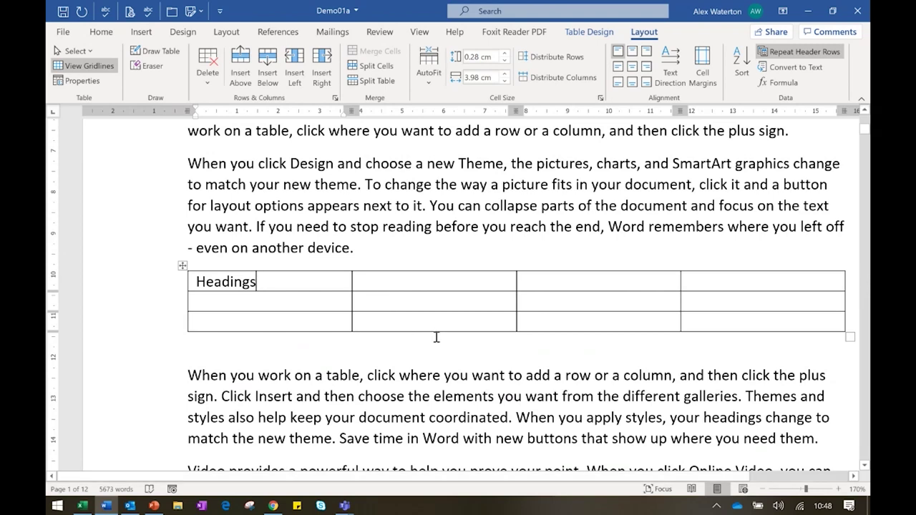
Set the two lower table rows to middle-left alignment
mouse_move(181, 310)
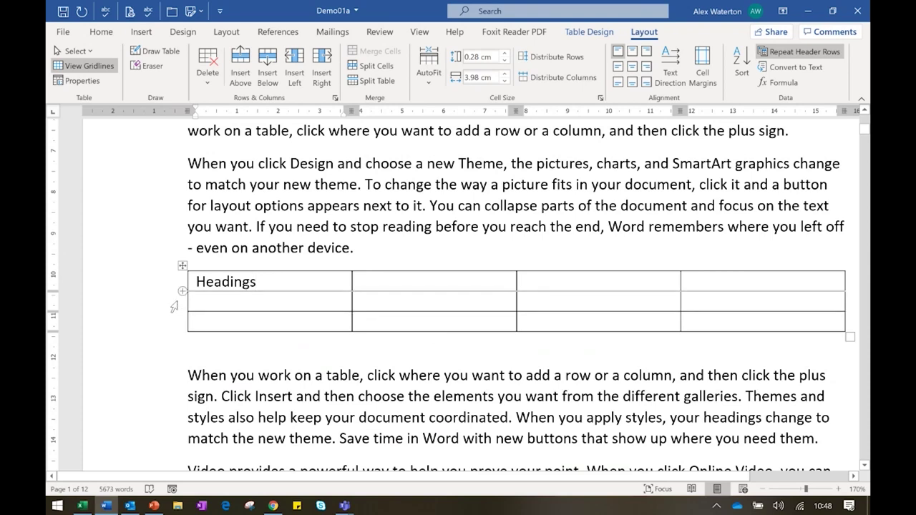
left_click_drag(173, 304, 176, 323)
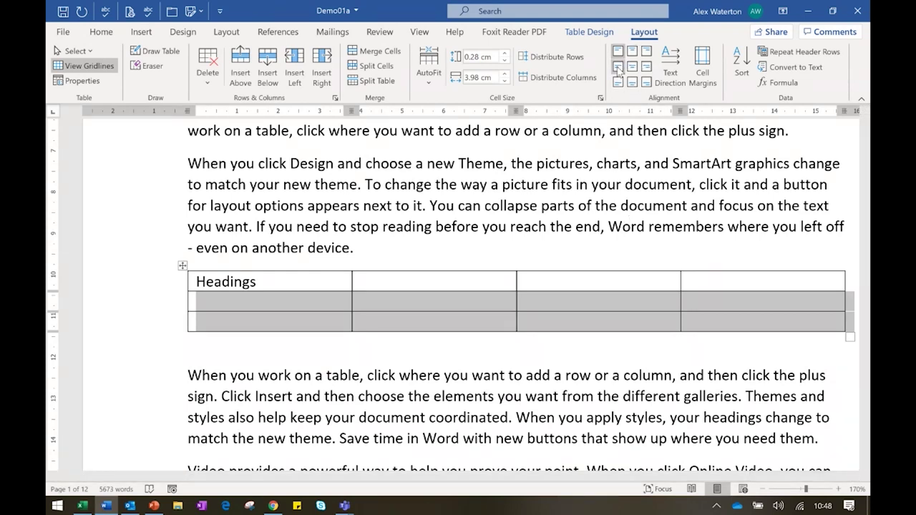
left_click(618, 67)
left_click(620, 83)
left_click(619, 52)
left_click(618, 67)
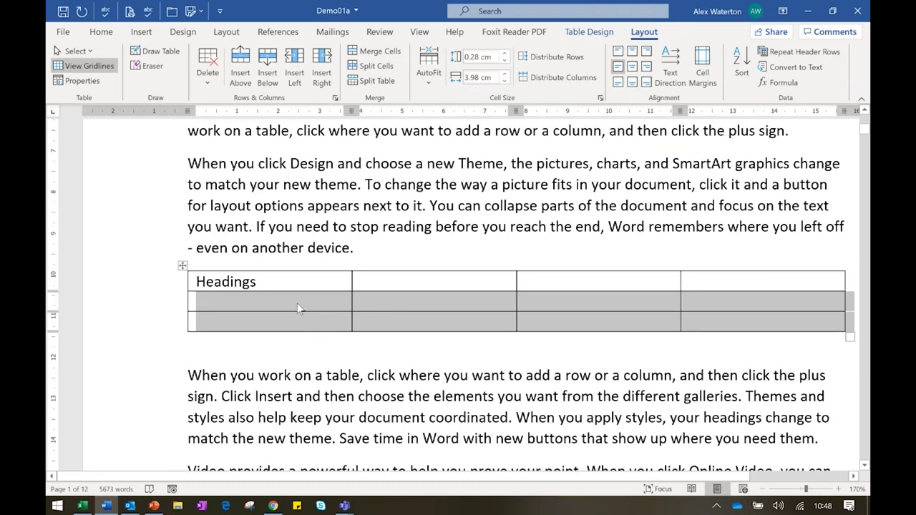
Type 'Address' in the second header cell and add blank lines to both cells below
left_click(371, 285)
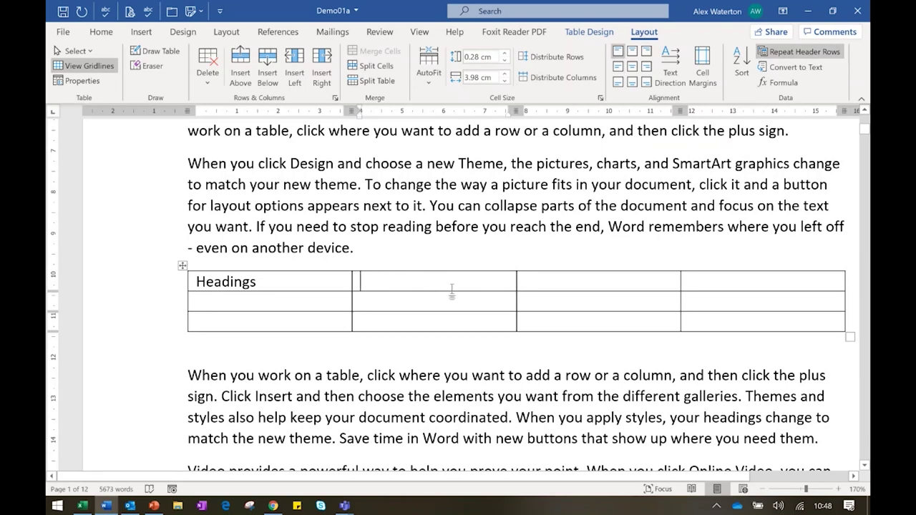
type("Address")
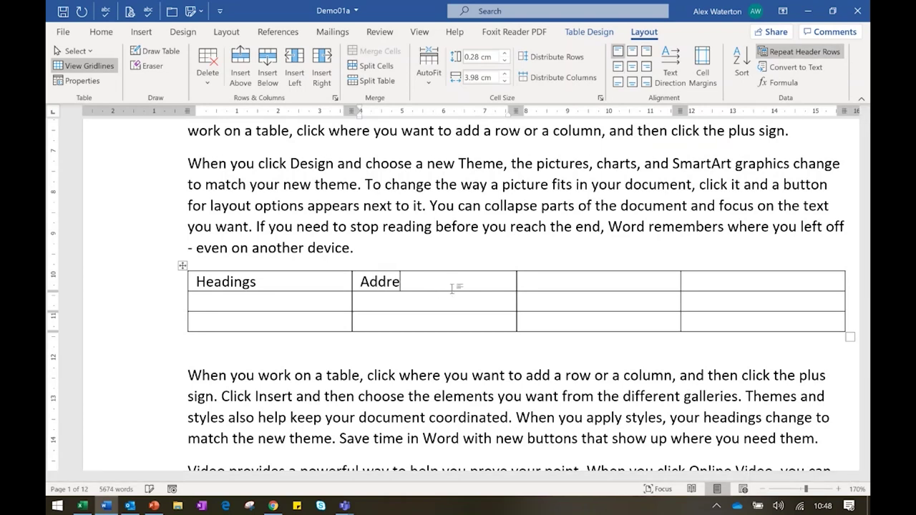
left_click(377, 303)
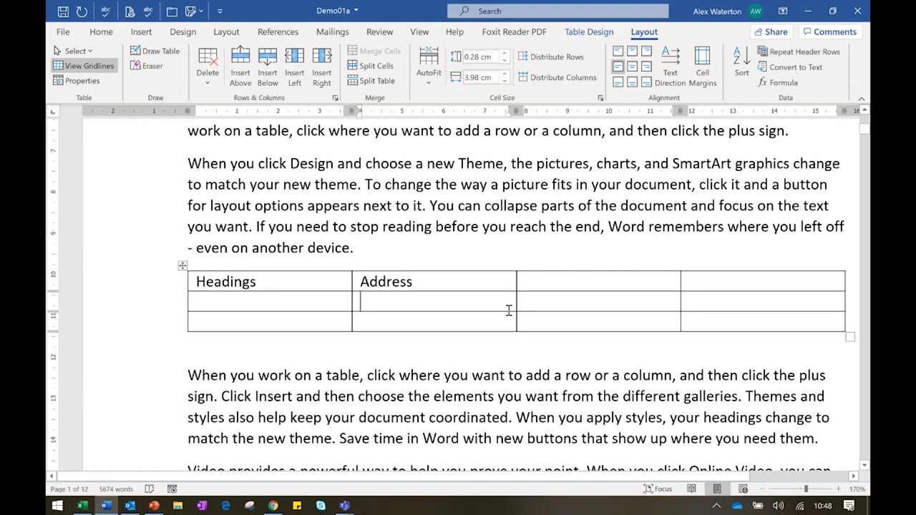
key("Return")
key("Return")
key("Return")
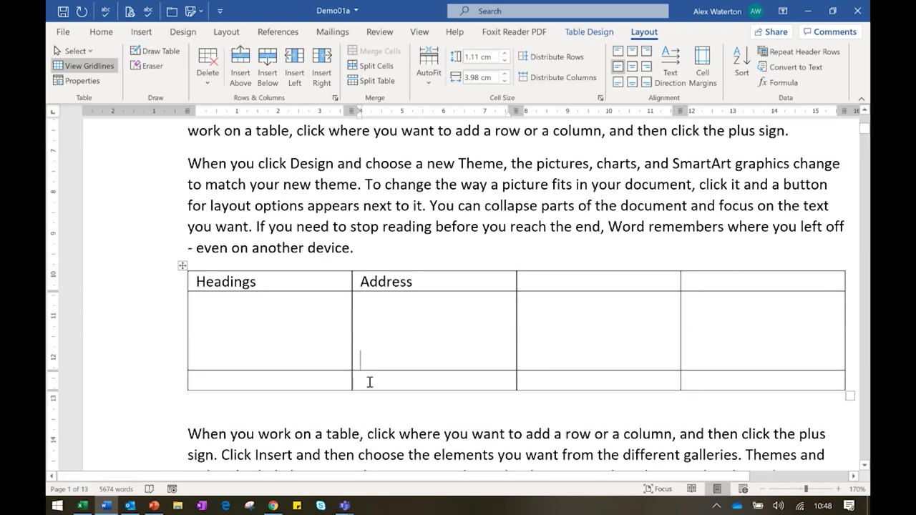
left_click(368, 380)
key("Return")
key("Return")
key("Return")
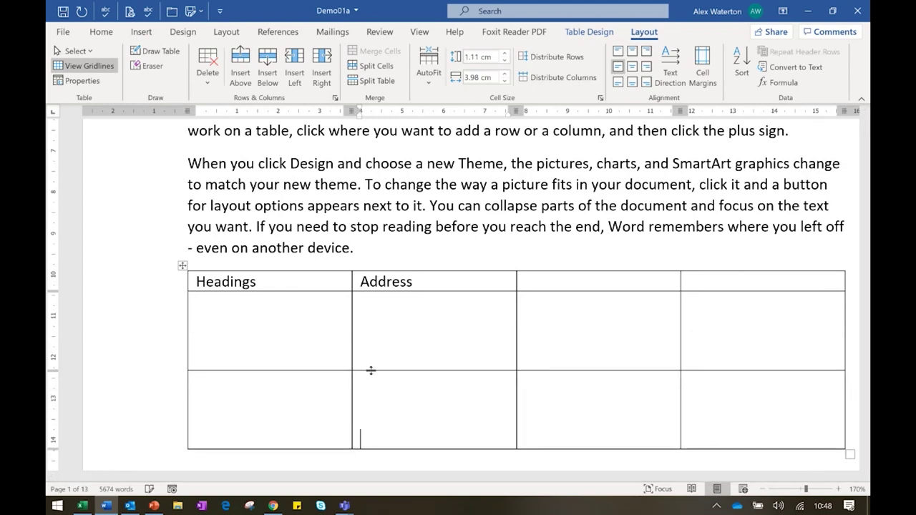
scroll(412, 356, "down", 3)
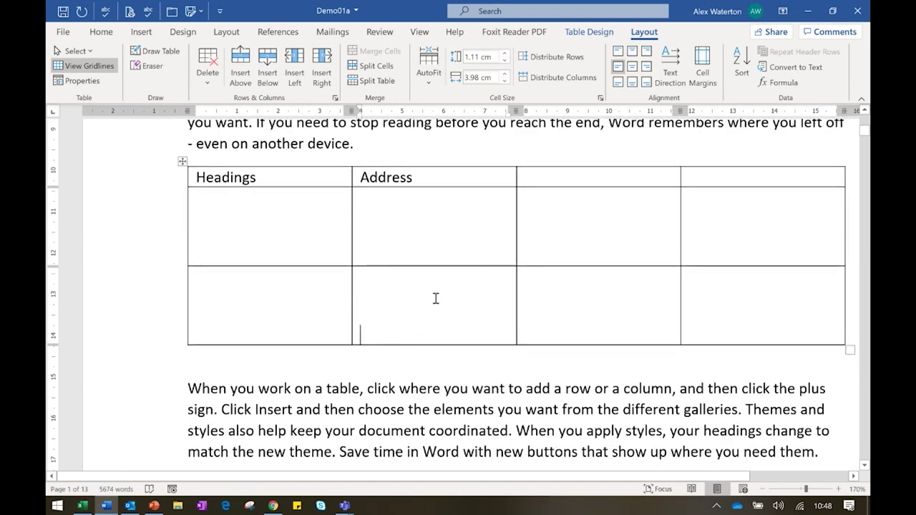
left_click(101, 33)
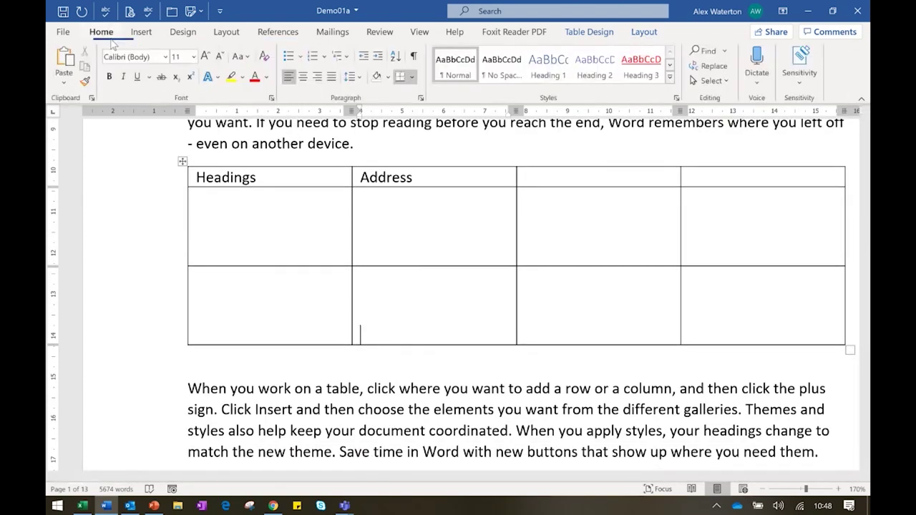
Show formatting marks and type several filler lines in the lower Address cell
left_click(415, 56)
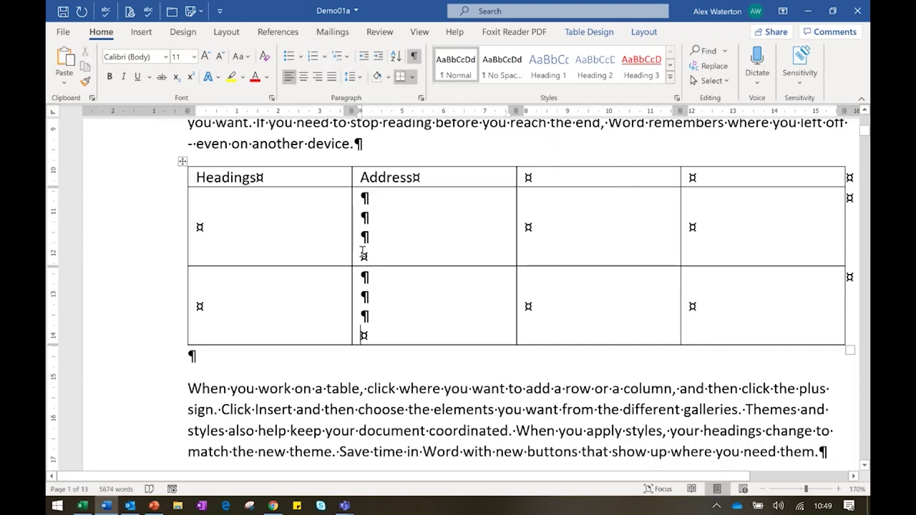
left_click(363, 276)
type("ldfhldfgh")
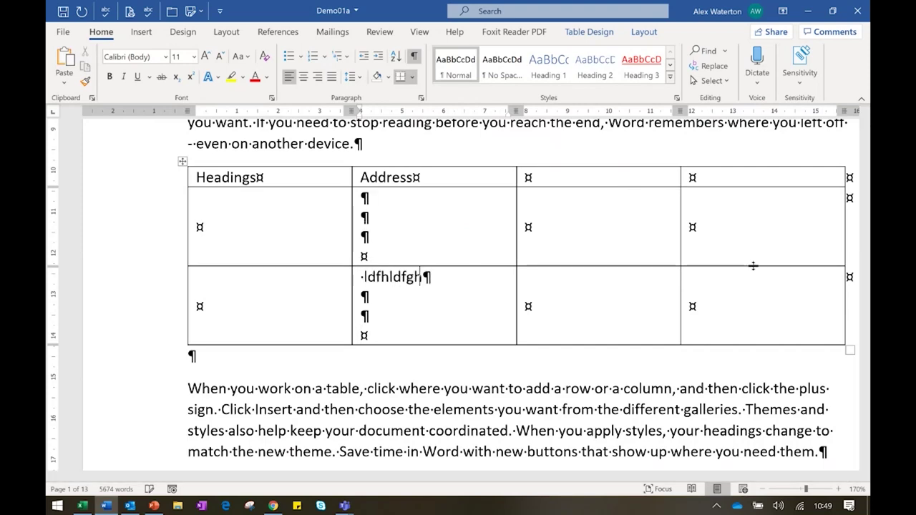
key("Return")
type("fghfgh")
key("Return")
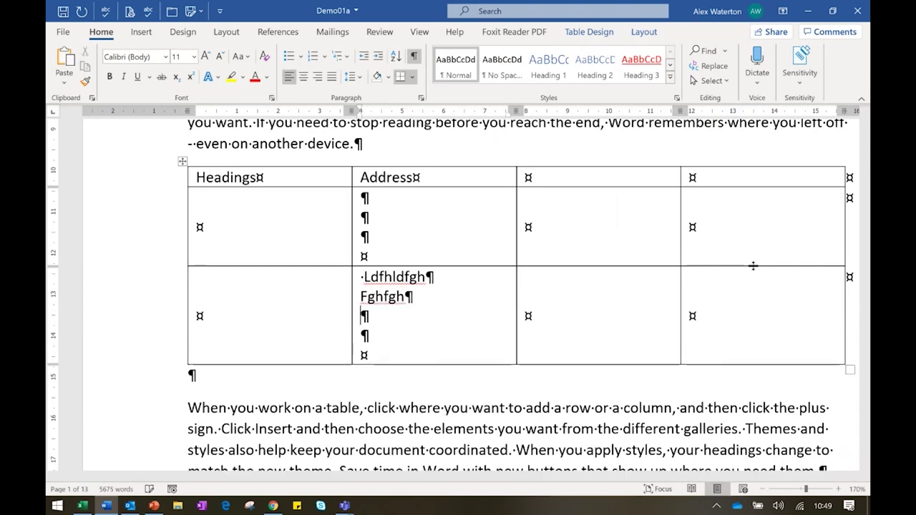
type("ghd")
key("Return")
type("fh")
key("Return")
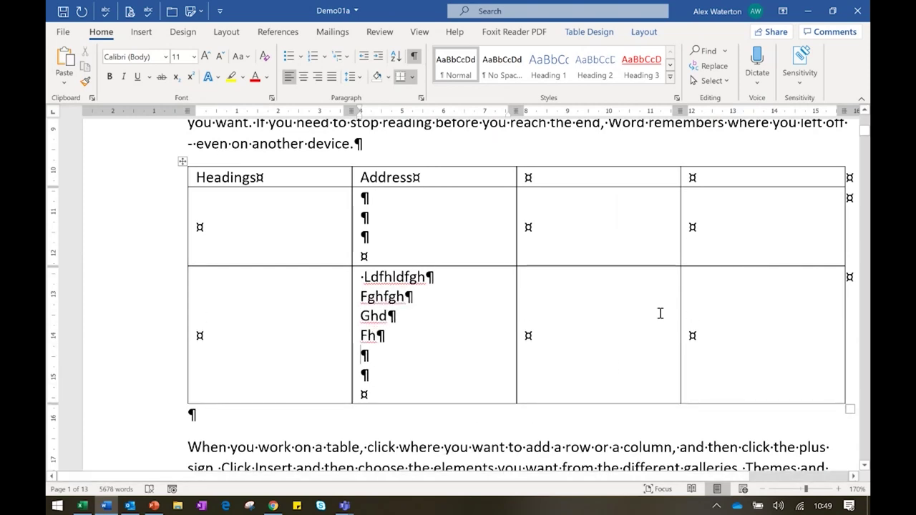
Delete the filler lines and empty paragraphs from both Address cells, then select rows 2–3
left_click_drag(409, 386, 361, 277)
key("Delete")
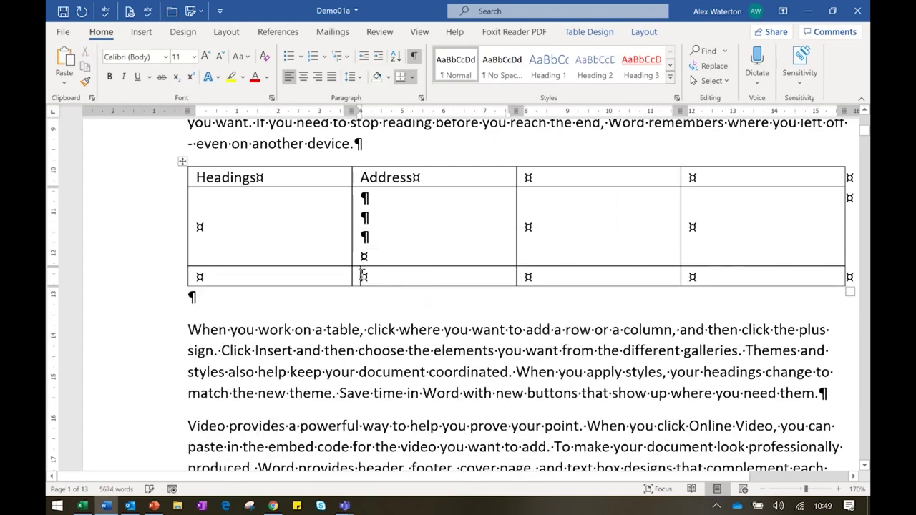
left_click(396, 256)
key("BackSpace")
key("BackSpace")
key("BackSpace")
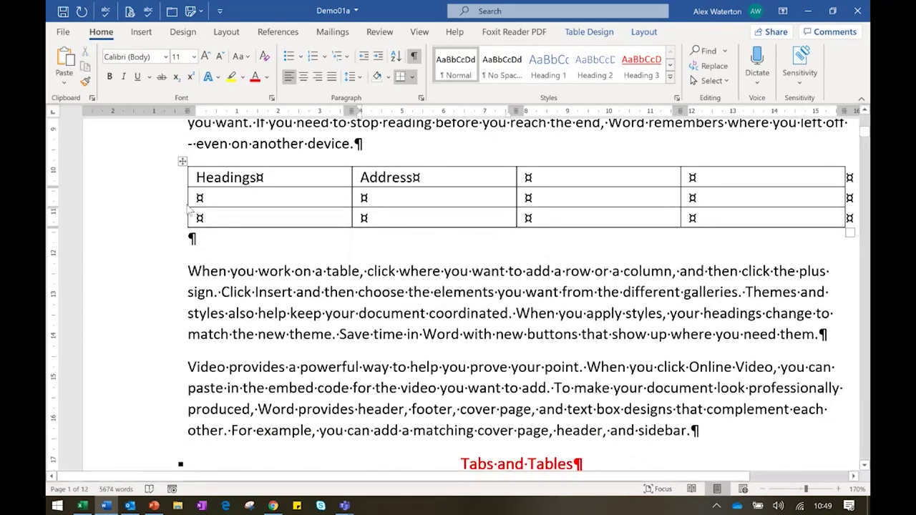
mouse_move(175, 206)
left_click_drag(176, 203, 176, 217)
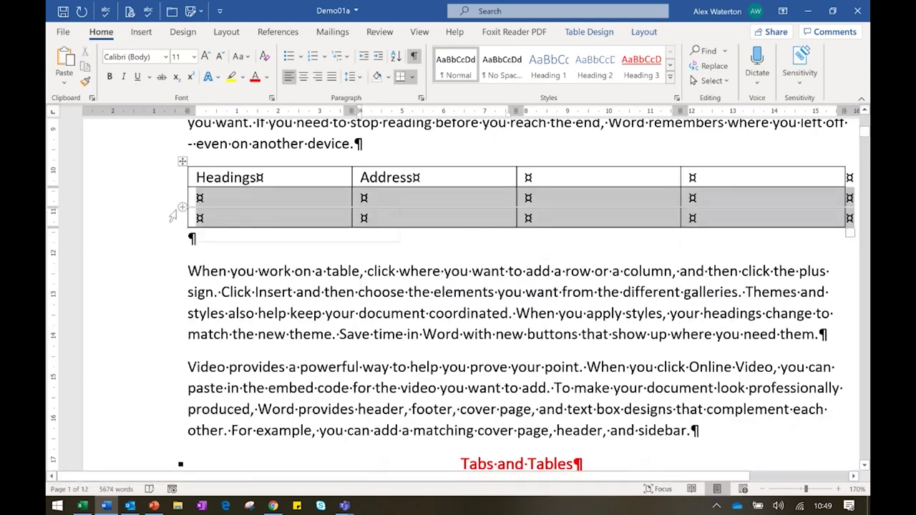
Raise the height of the two lower rows to 2.1 cm
left_click(643, 31)
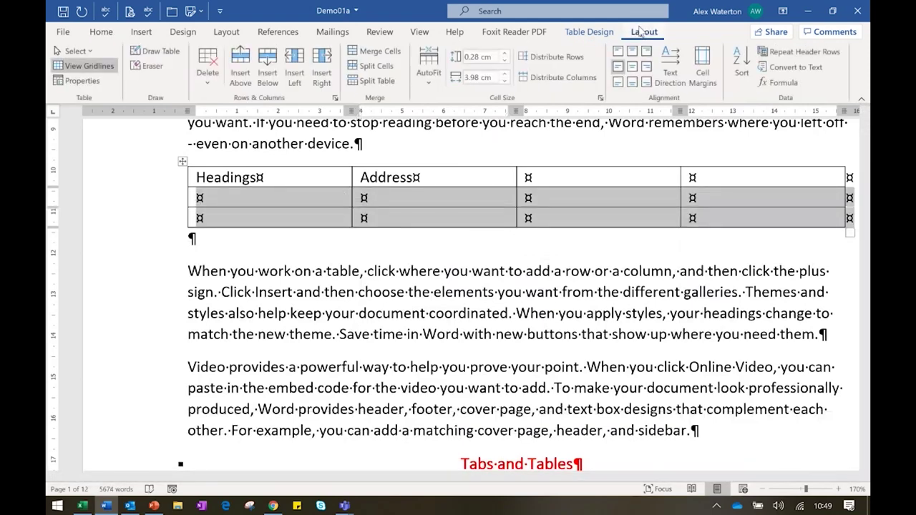
left_click(506, 56)
left_click(506, 55)
left_click(506, 55)
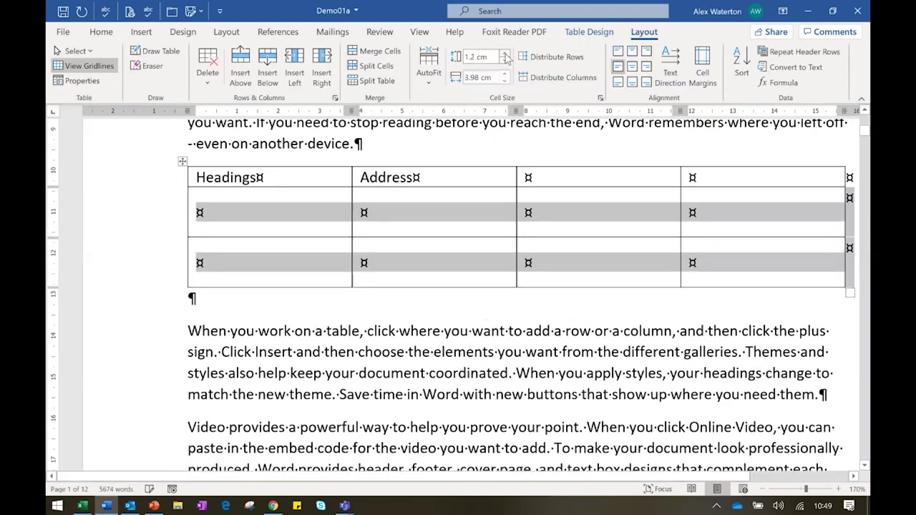
left_click(506, 55)
left_click(505, 55)
left_click(505, 55)
left_click(506, 56)
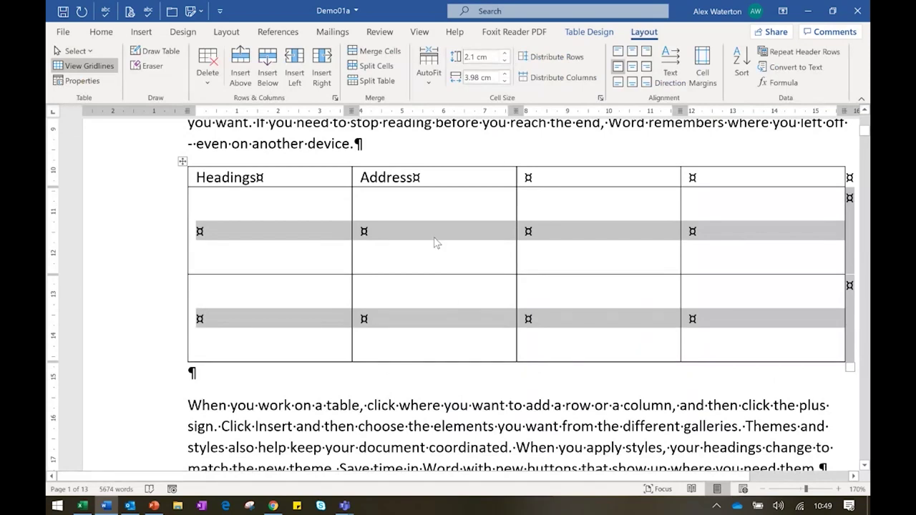
Type five test lines in the upper Address cell, then delete them
left_click(481, 261)
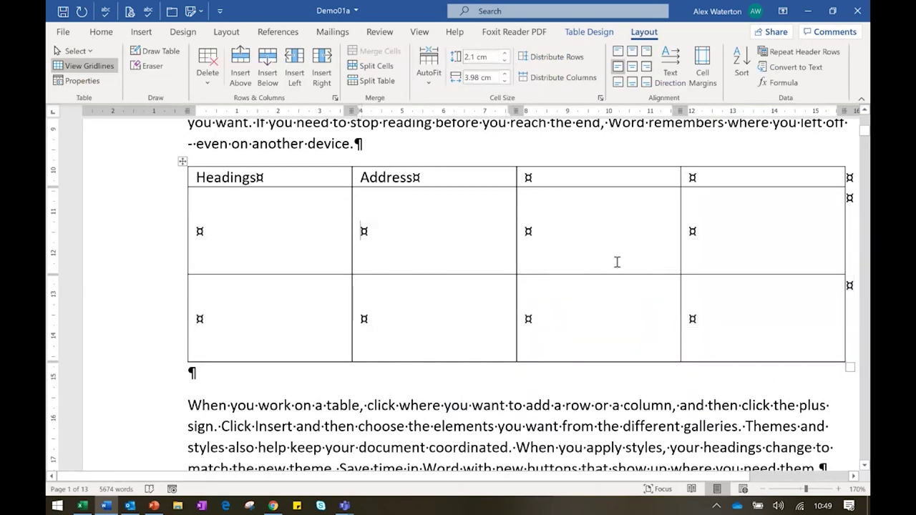
type("Hg ksjdfgk ksdf")
key("Return")
type("dfgds")
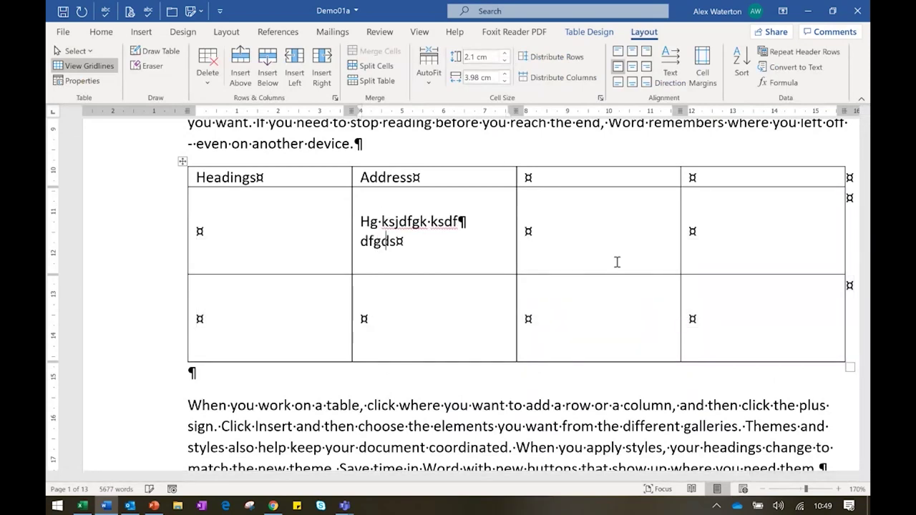
type("gfdfsg")
key("Return")
type("dfgsdfgdsfg")
key("Return")
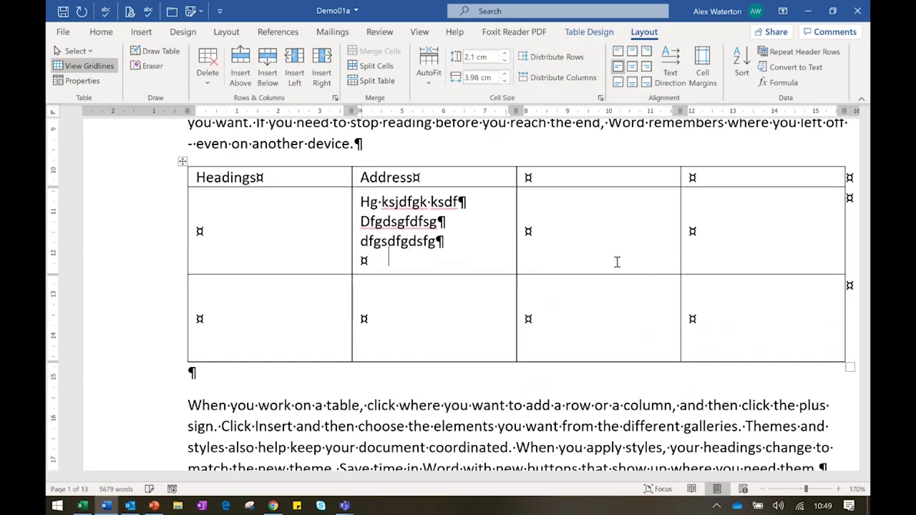
type("dfgdfgdfgsdg")
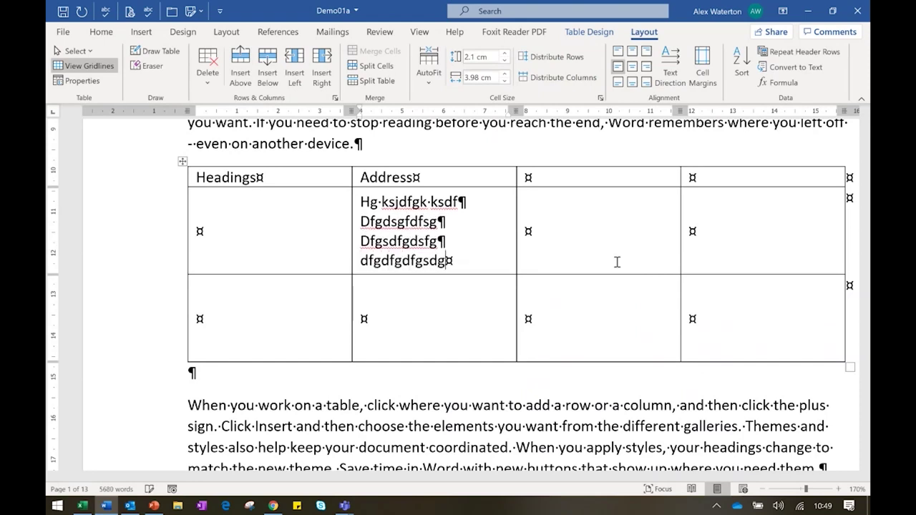
key("Return")
type("dfgdgs")
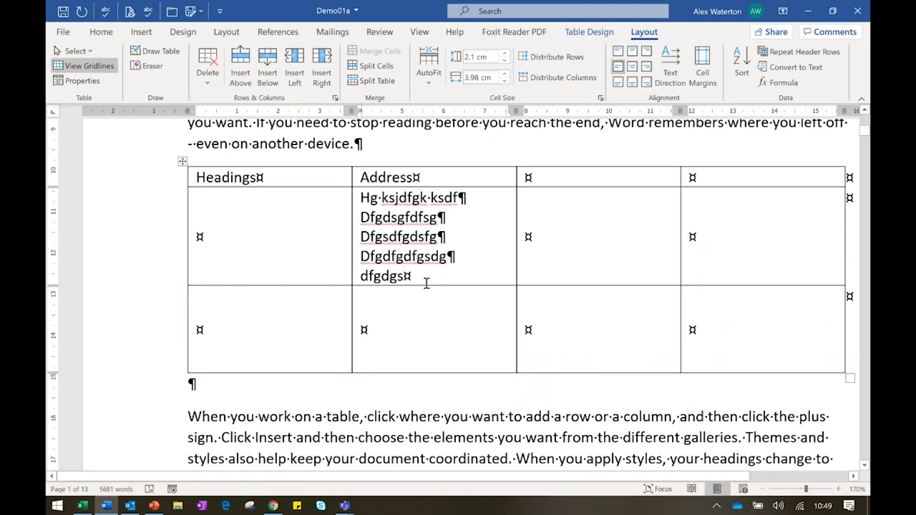
left_click_drag(428, 278, 362, 198)
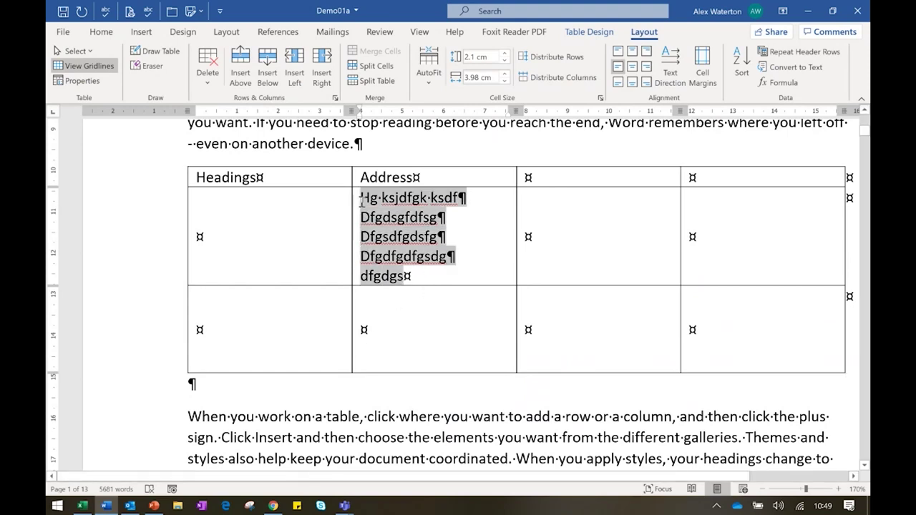
key("Delete")
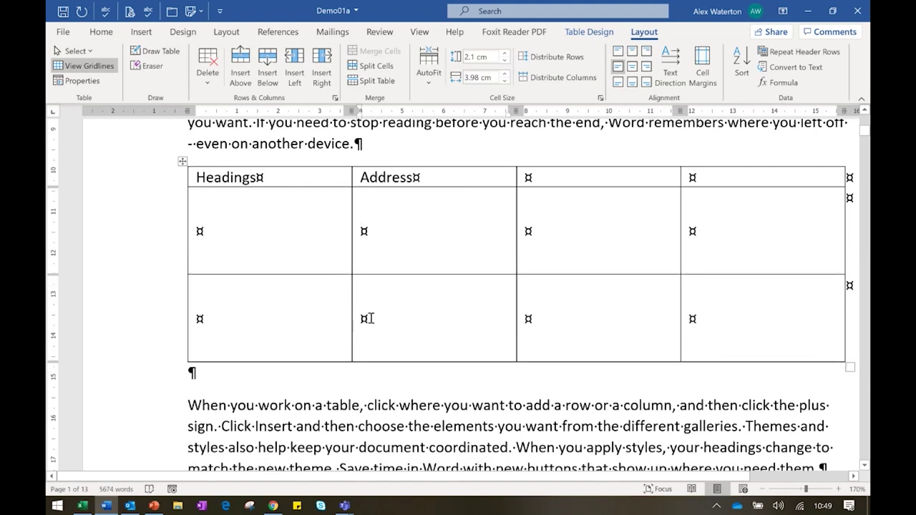
Type a five-line sample address in the lower Address cell, correct the postcode typo, select rows 2–3
left_click(378, 317)
type("sfjsdk")
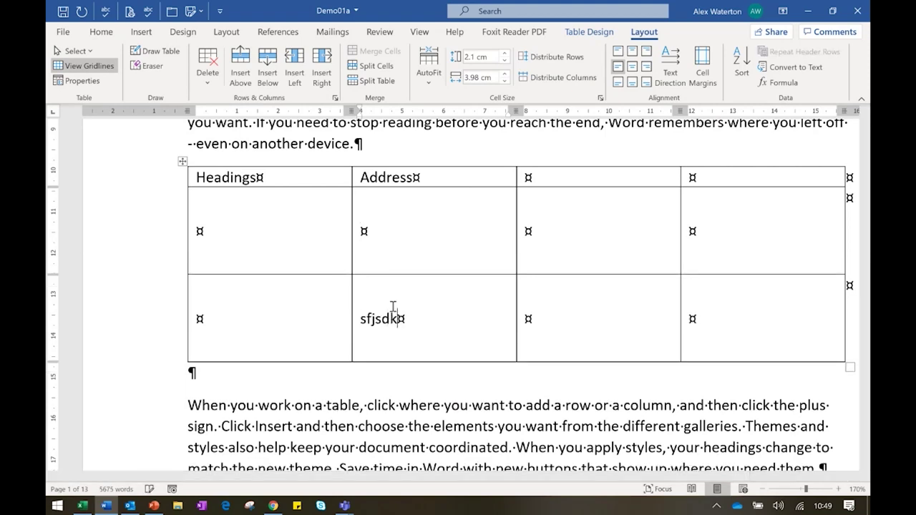
key("Return")
type("sdfkslf")
key("Return")
type("fksldfks")
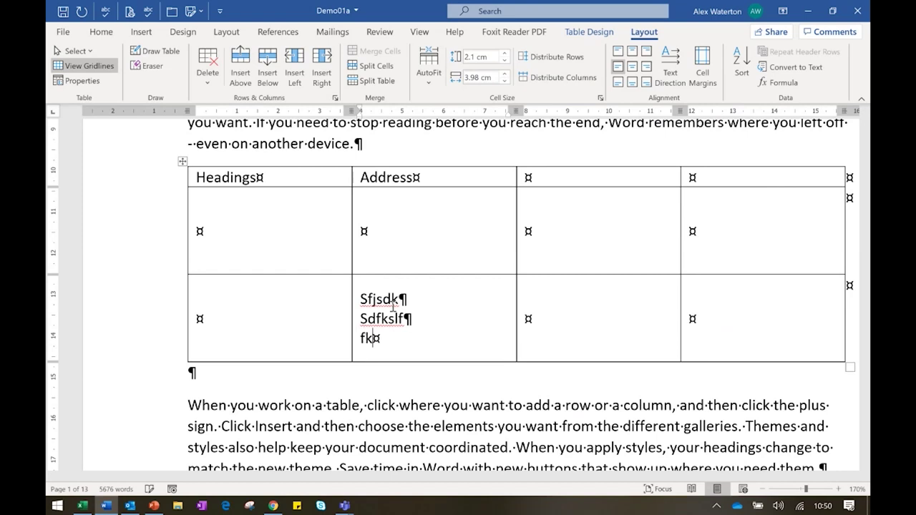
key("Return")
type("fdksaflkf")
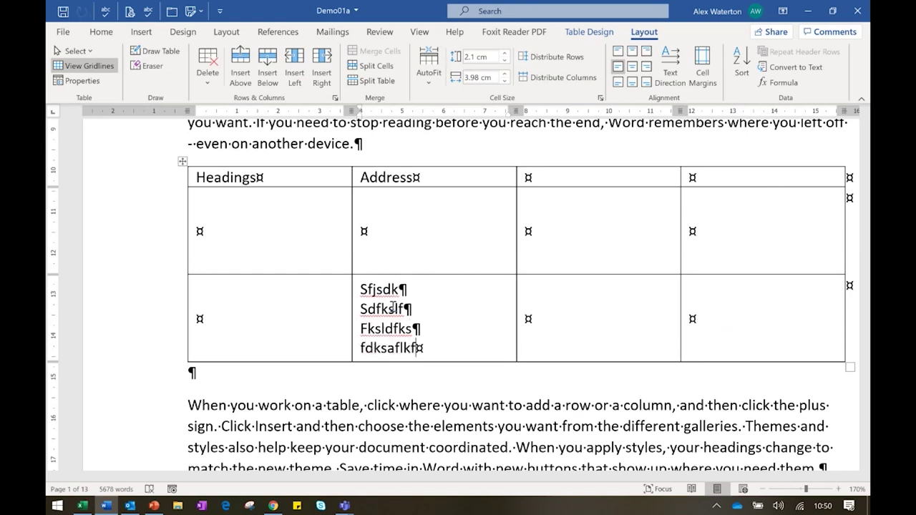
key("Return")
type("ME&")
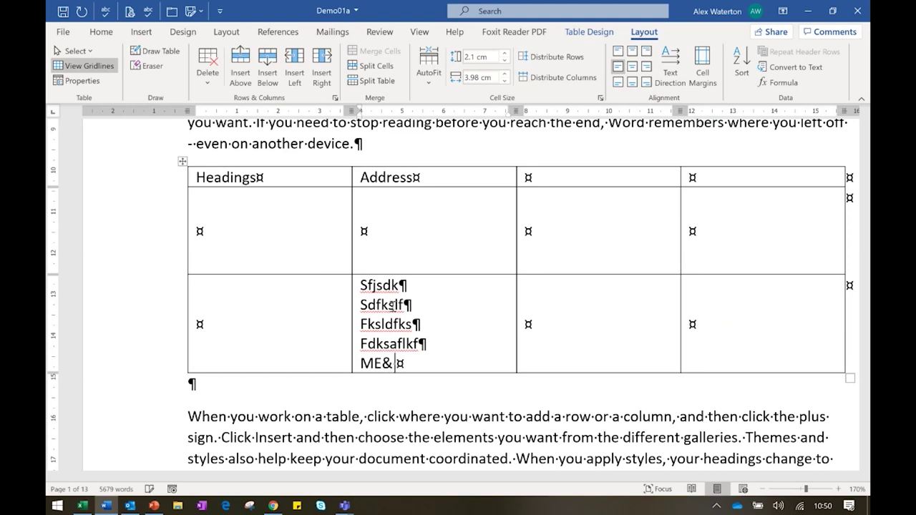
type(" 1QZ")
left_click(392, 367)
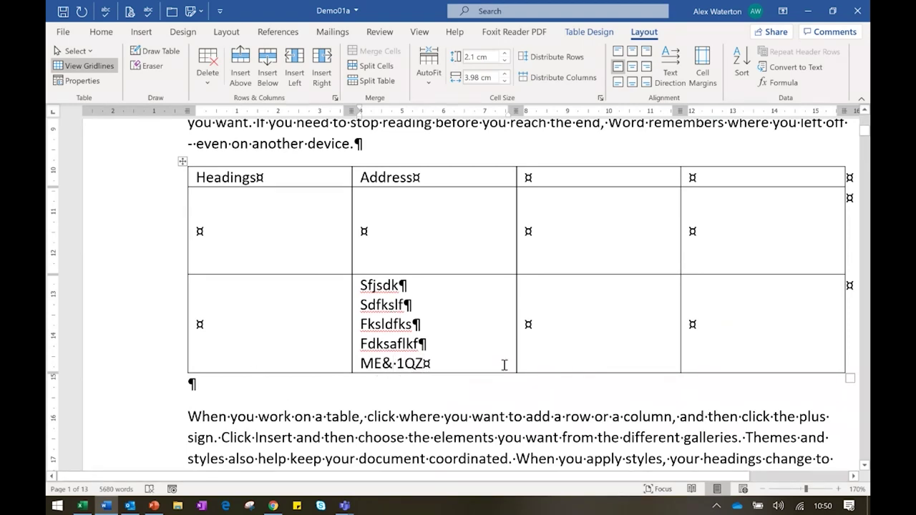
key("BackSpace")
type("7")
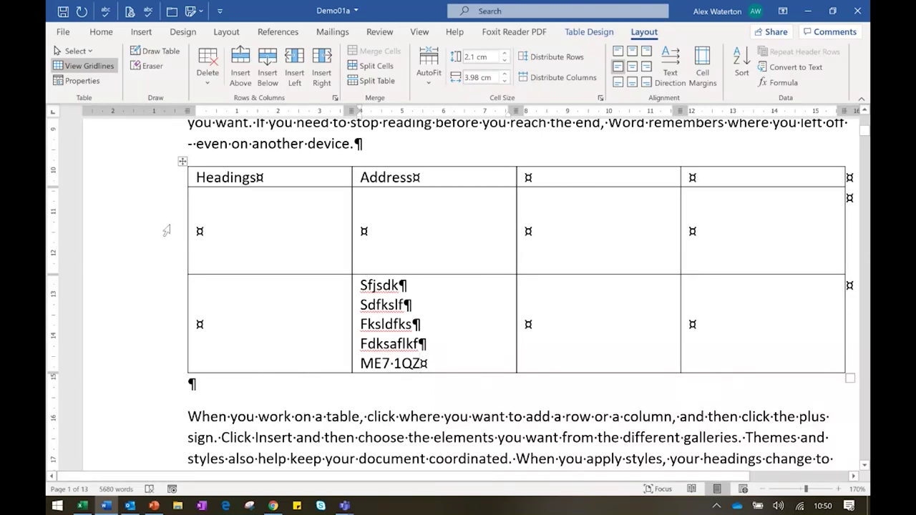
left_click_drag(166, 231, 164, 338)
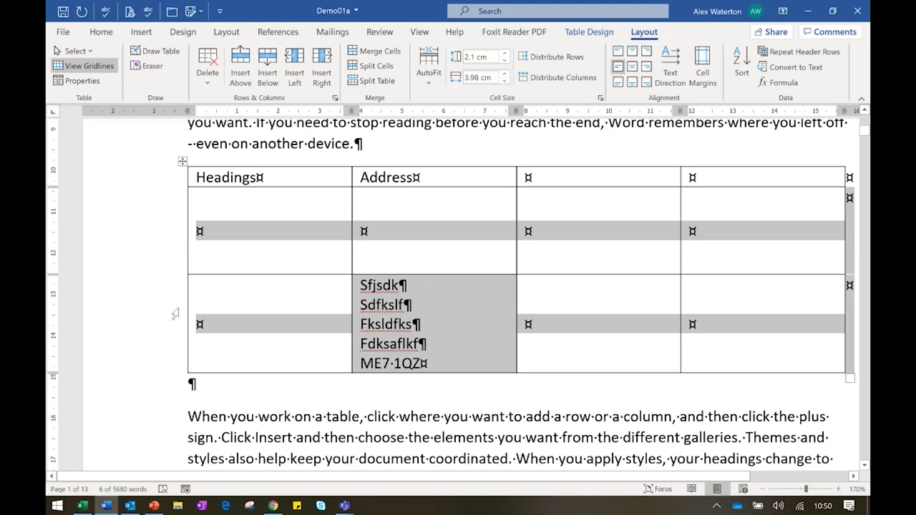
In Table Properties' Row tab, uncheck 'Allow row to break across pages' and confirm
left_click(82, 81)
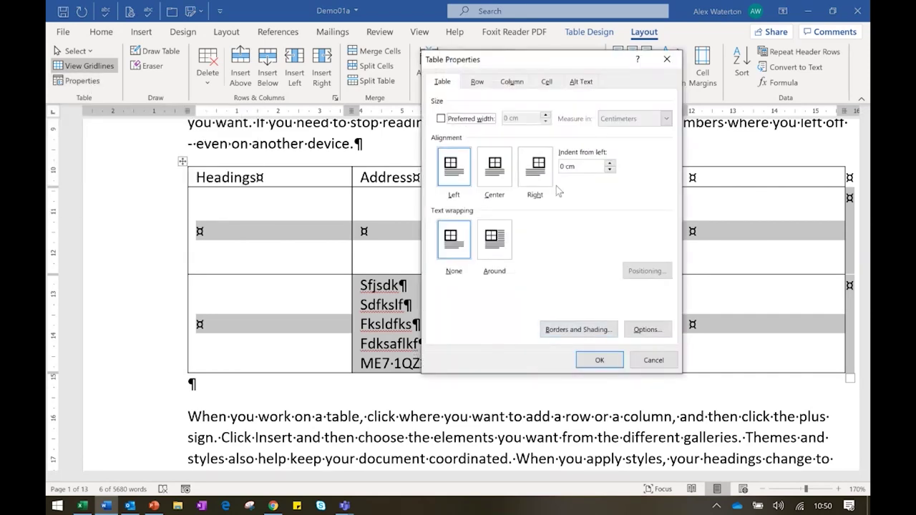
left_click(477, 82)
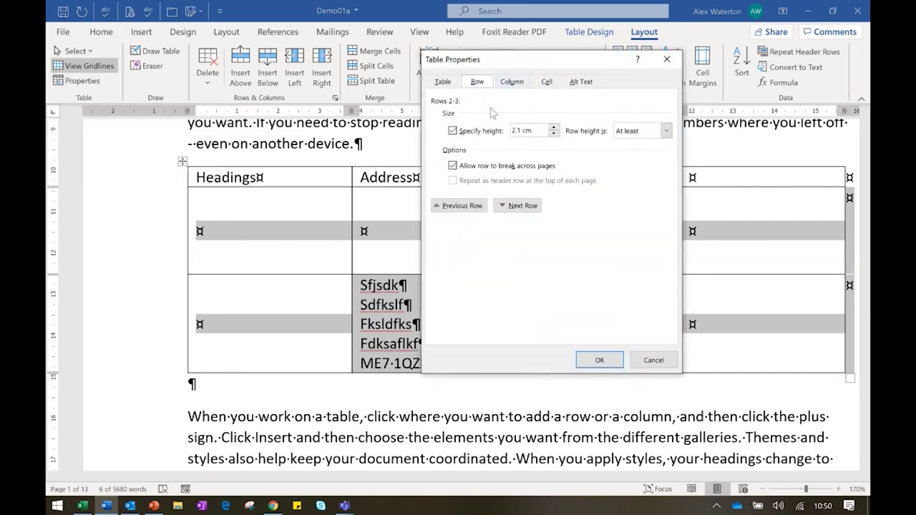
left_click_drag(532, 66, 667, 114)
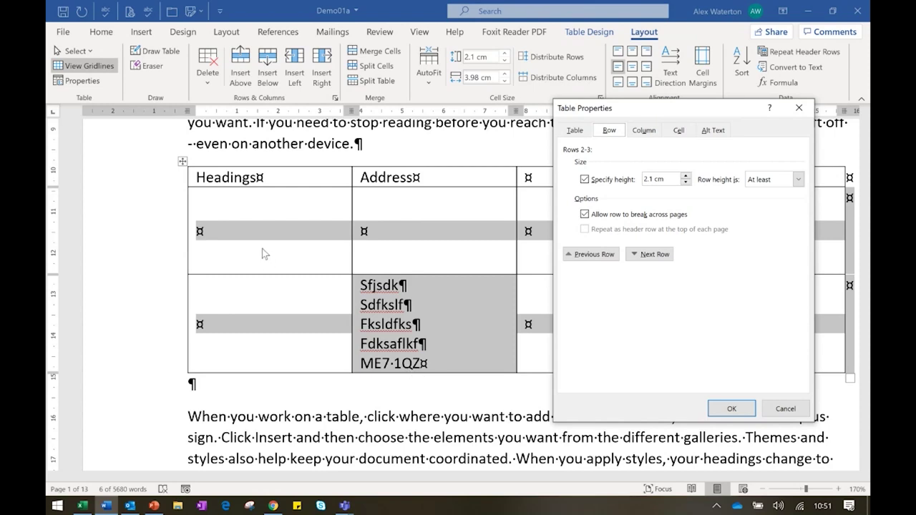
left_click(585, 214)
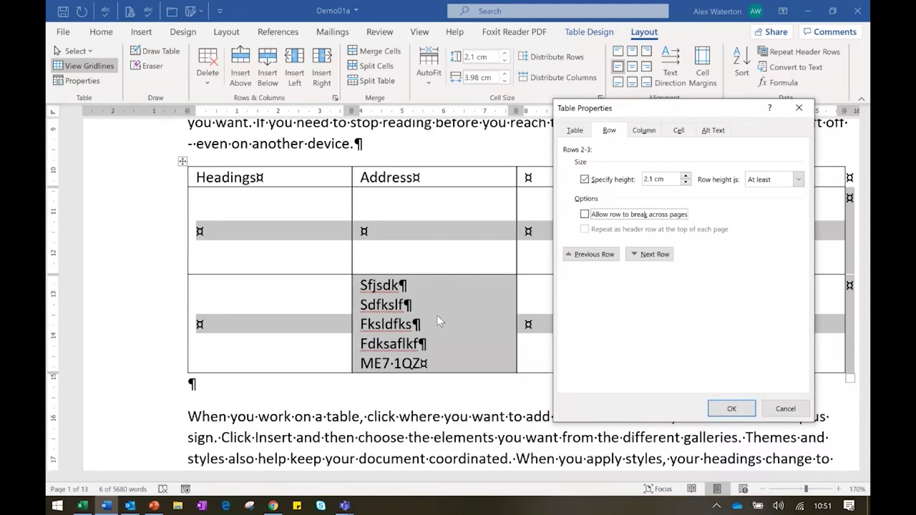
left_click(733, 411)
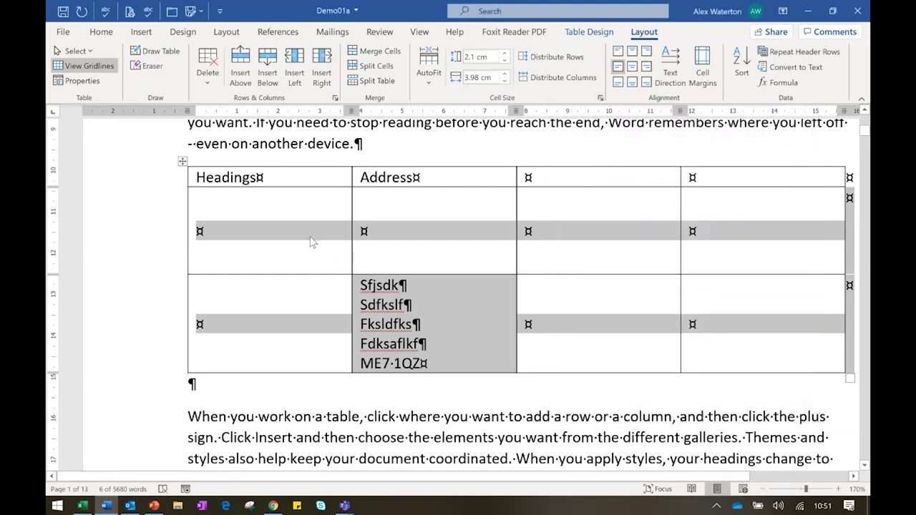
Delete the sample address and hide the formatting marks
key("Delete")
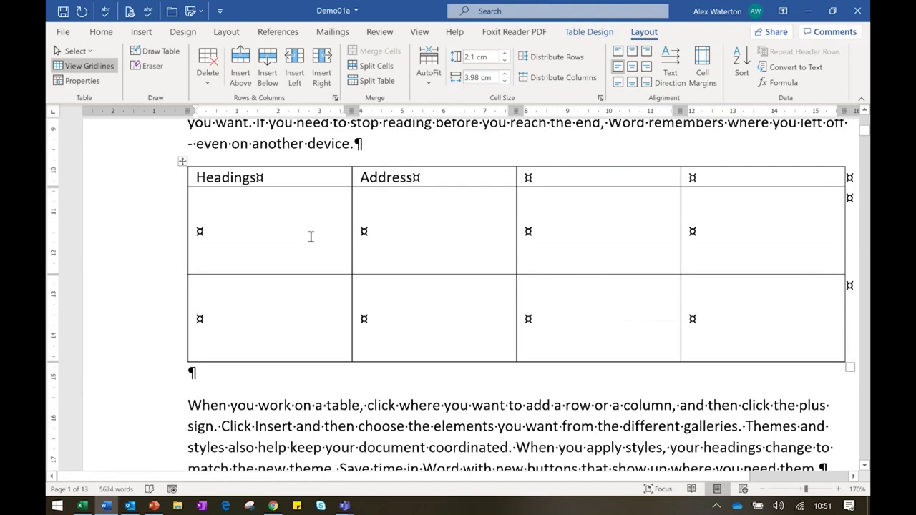
left_click(63, 31)
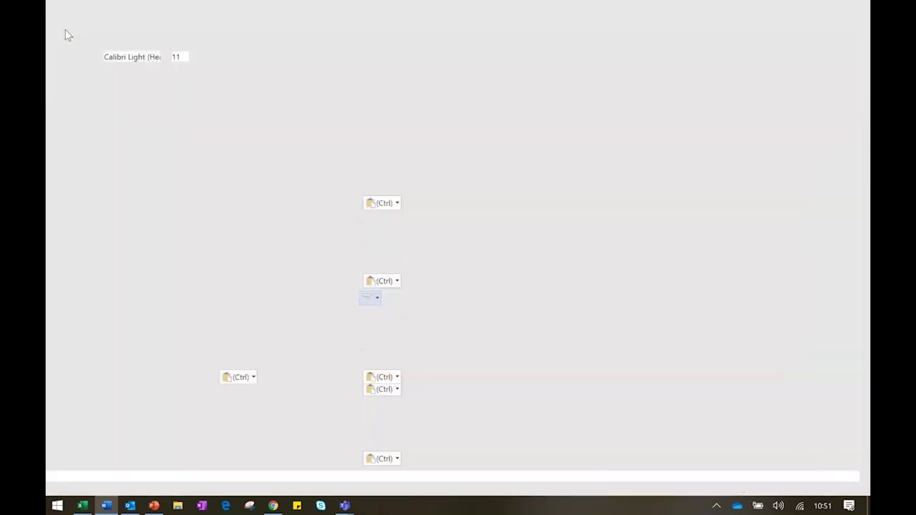
left_click(63, 36)
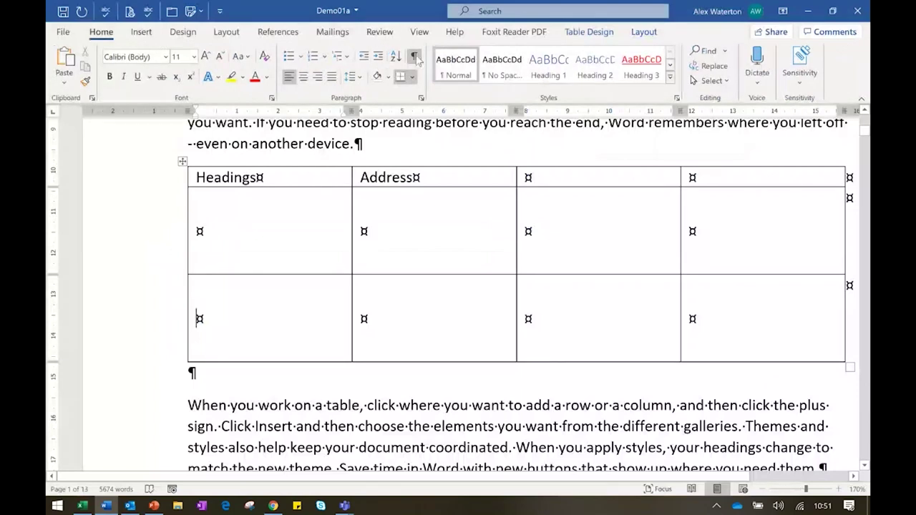
left_click(414, 56)
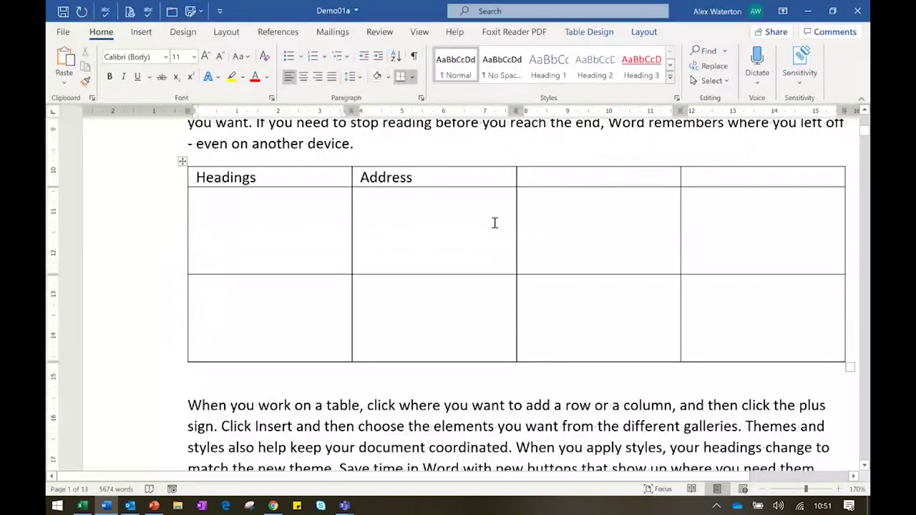
Add a new row at the bottom of the table from its last cell
left_click(722, 341)
key("Tab")
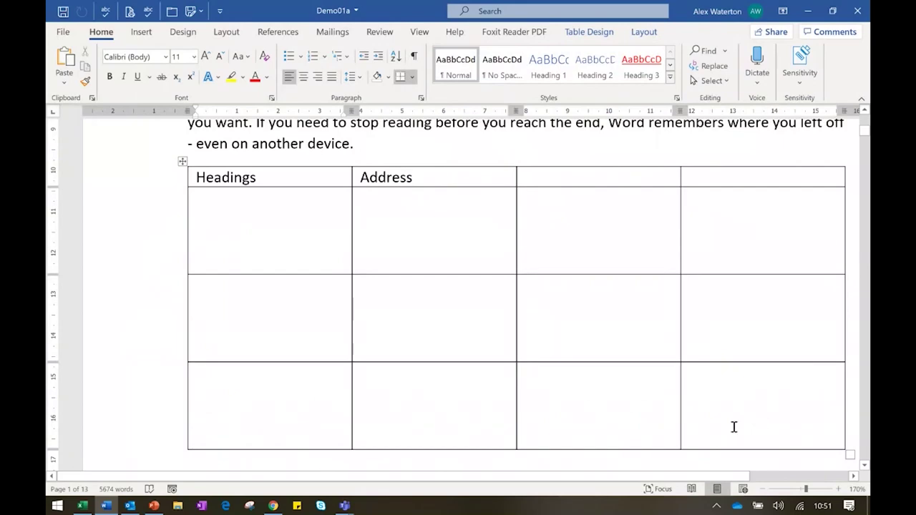
scroll(761, 418, "down", 5)
scroll(681, 344, "up", 5)
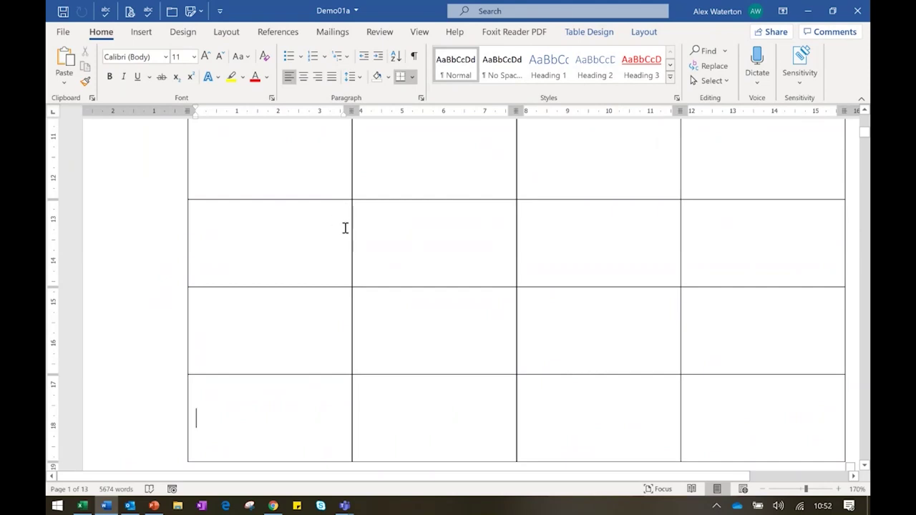
scroll(343, 227, "up", 5)
left_click(389, 234)
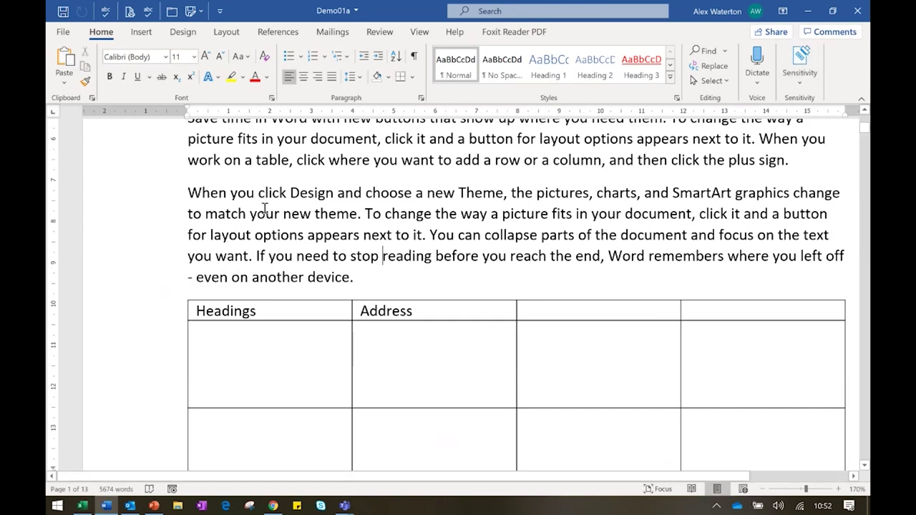
Save Demo01a and close the document from the Quick Access Toolbar
left_click(63, 12)
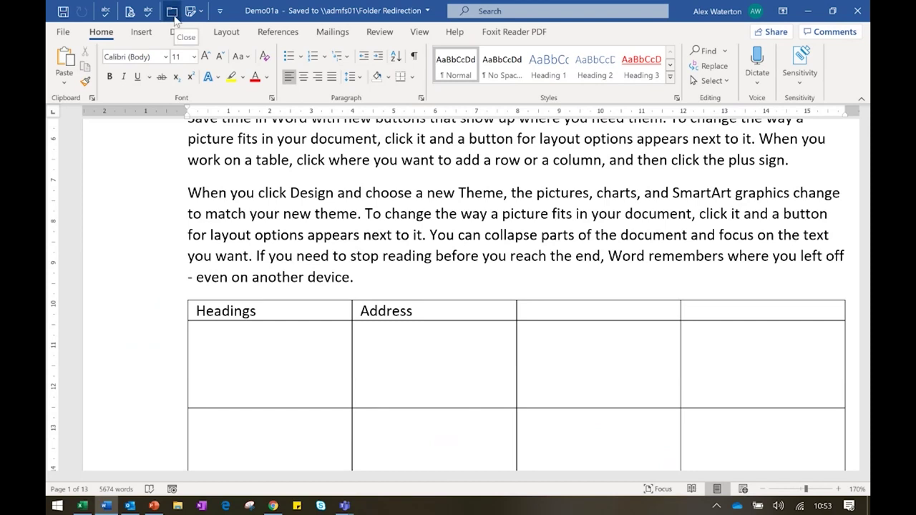
left_click(172, 13)
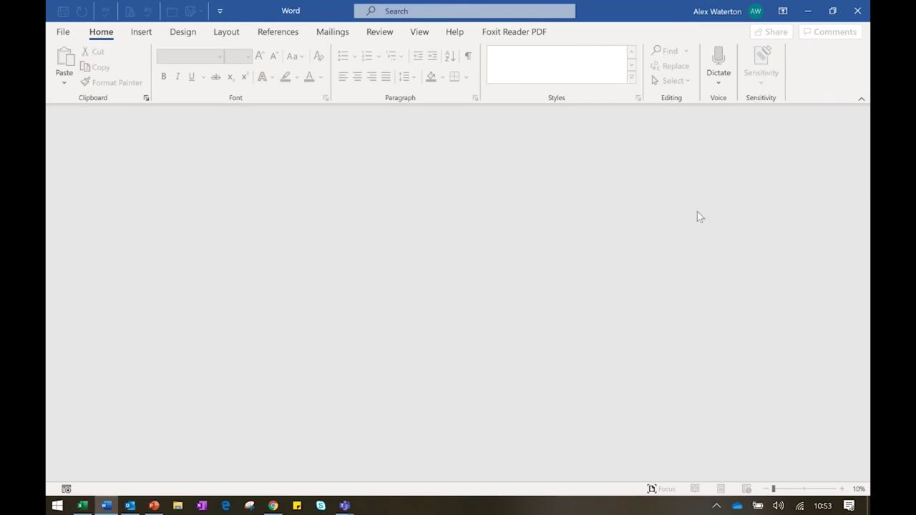
Minimize Word, check and minimize the meeting window, then restore Document2 from the taskbar
left_click(809, 13)
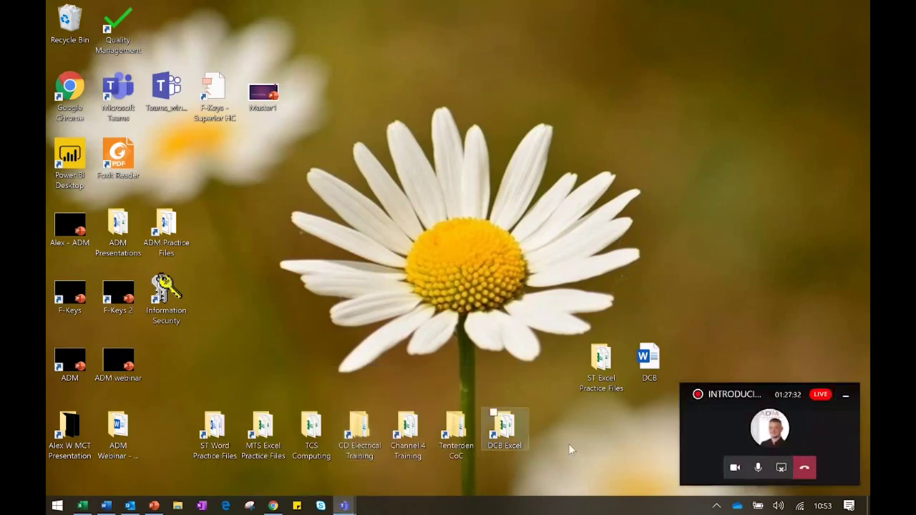
left_click(698, 429)
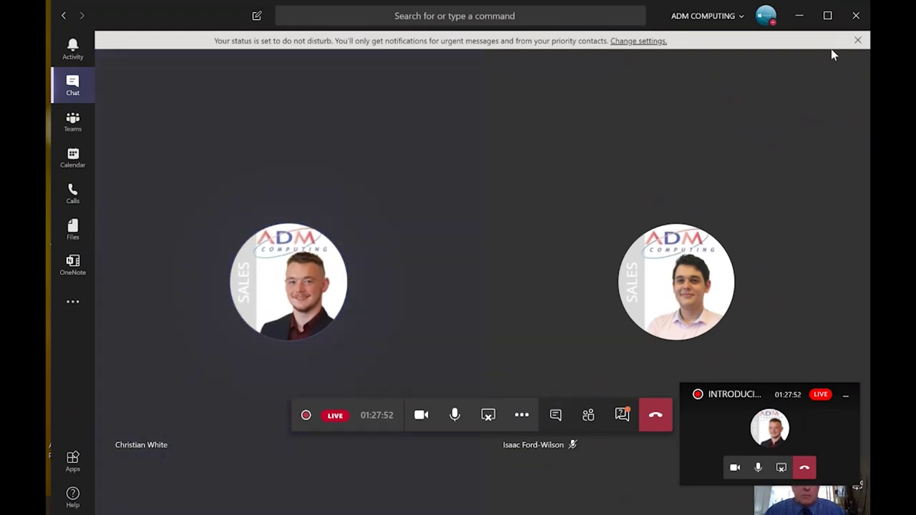
left_click(803, 16)
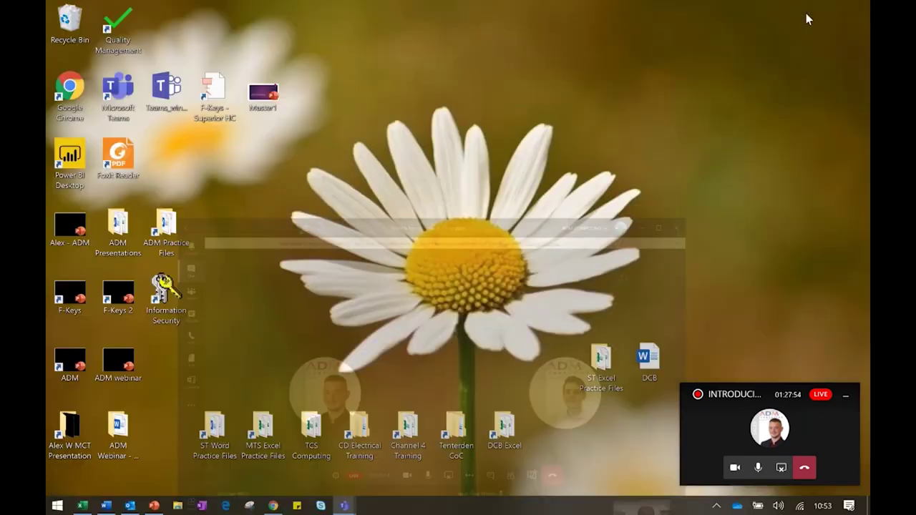
left_click(107, 507)
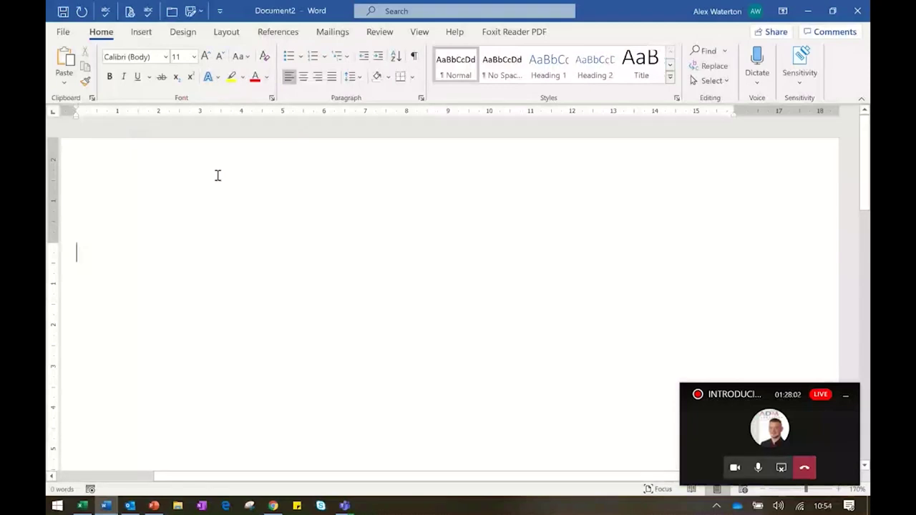
Insert the Microsoft Applications sample text with =form at the top of the page
left_click(79, 251)
type("=rand")
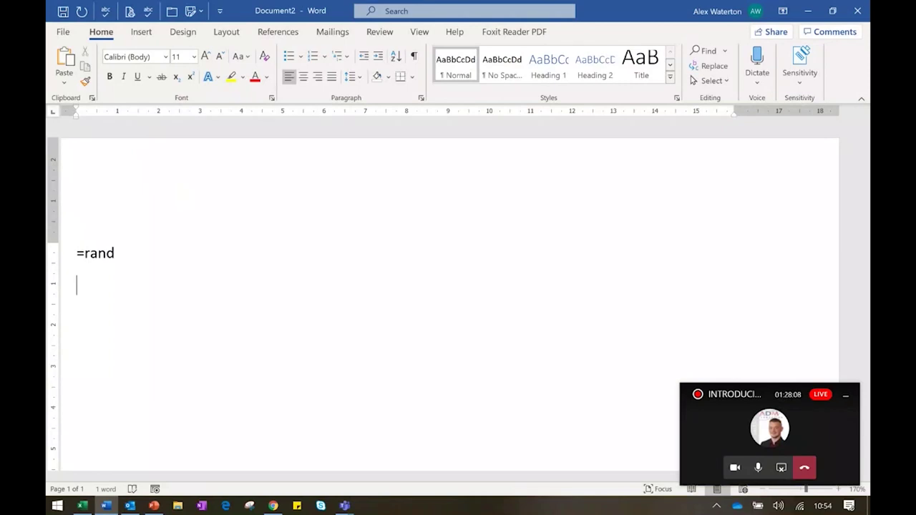
key("BackSpace")
key("BackSpace")
key("BackSpace")
key("BackSpace")
key("BackSpace")
type("=form")
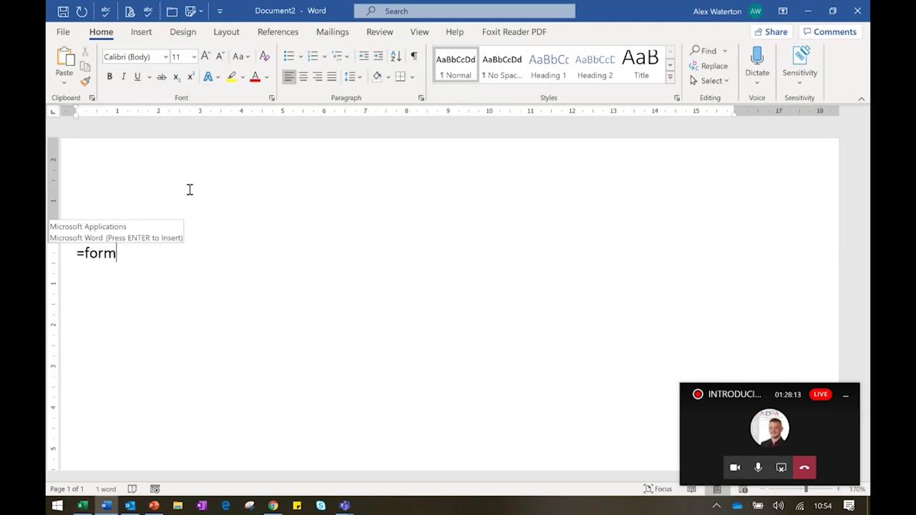
key("Return")
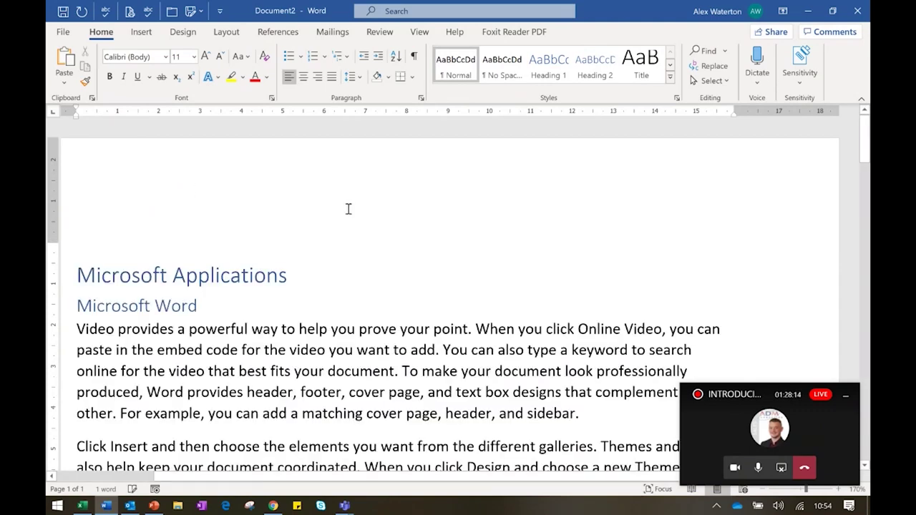
Select the word 'help' in the first paragraph
left_click(331, 316)
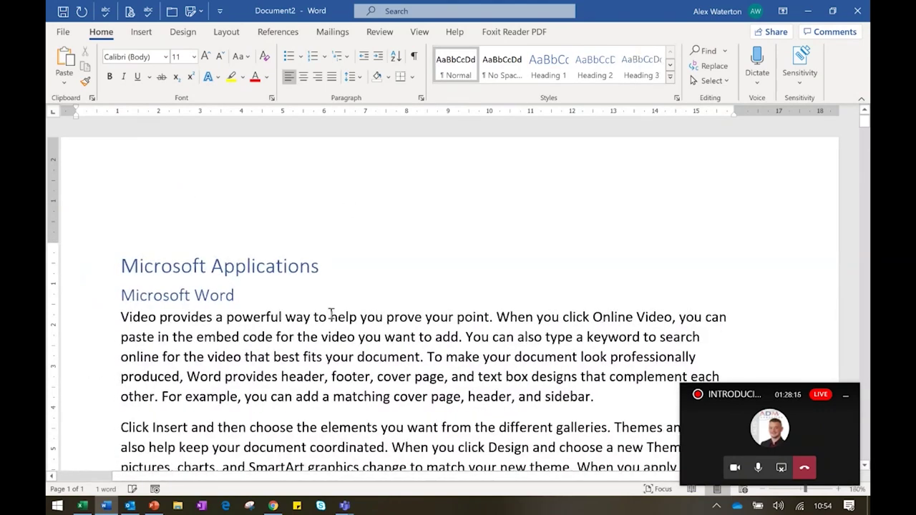
double_click(350, 316)
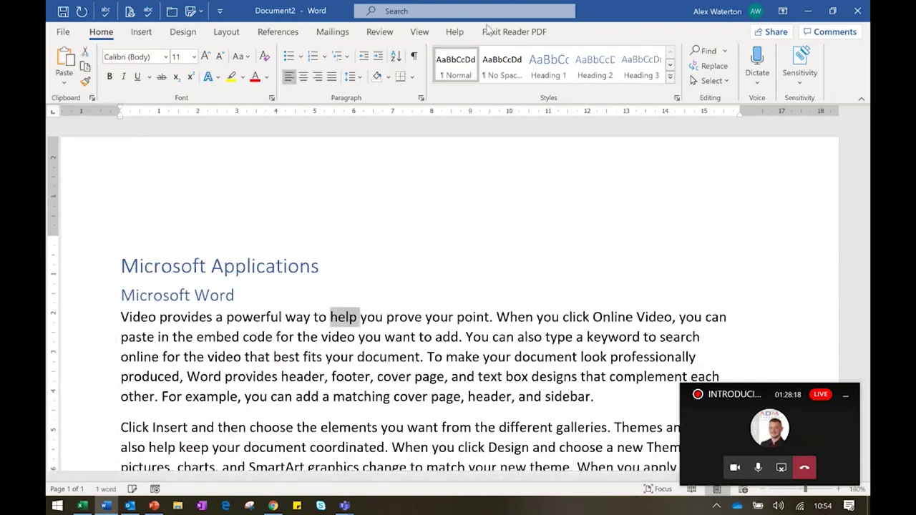
left_click(379, 31)
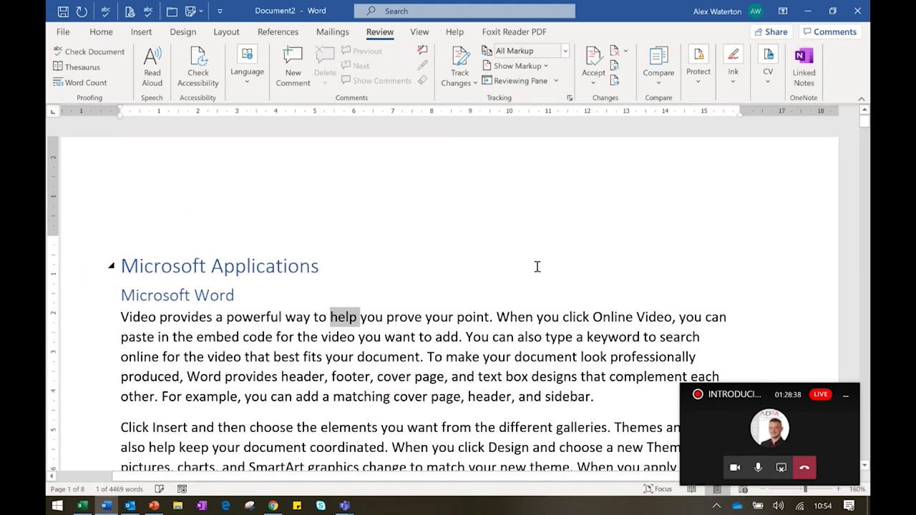
Clear the current selection and select both paragraphs beneath the Microsoft Word subheading
left_click(459, 336)
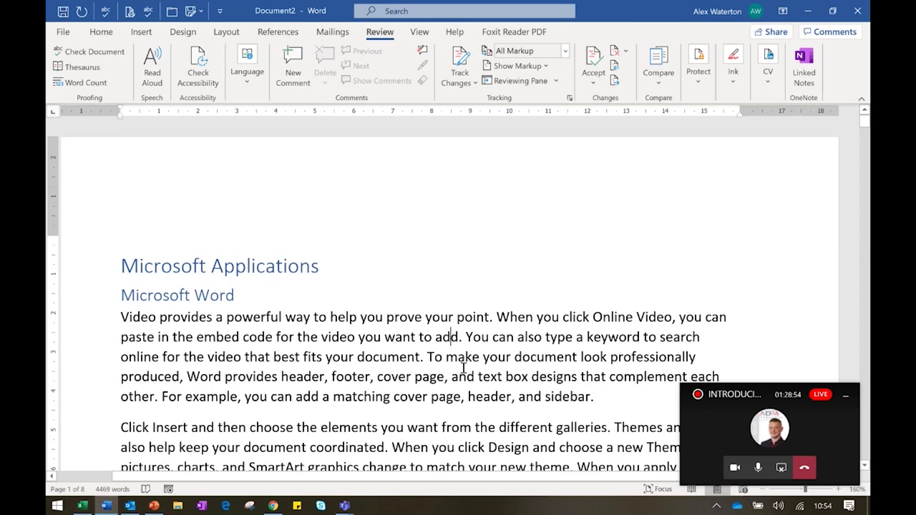
scroll(461, 333, "down", 1)
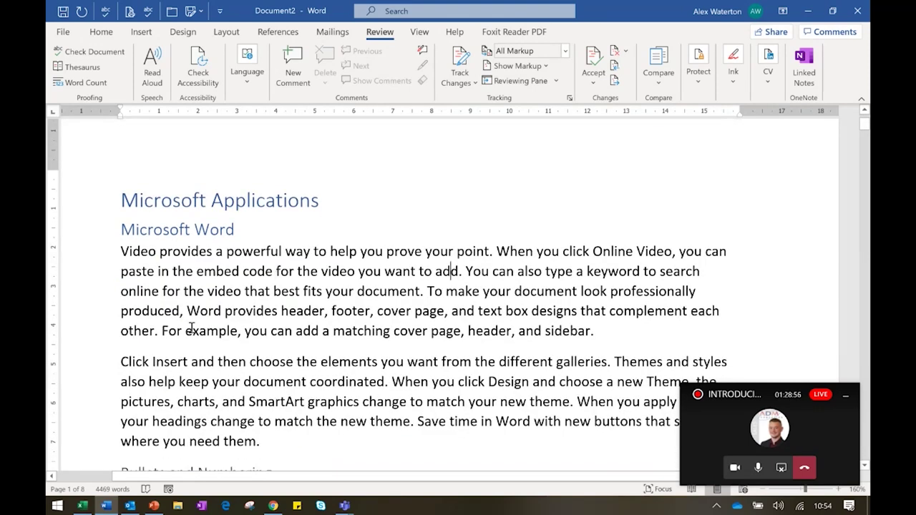
scroll(136, 272, "down", 2)
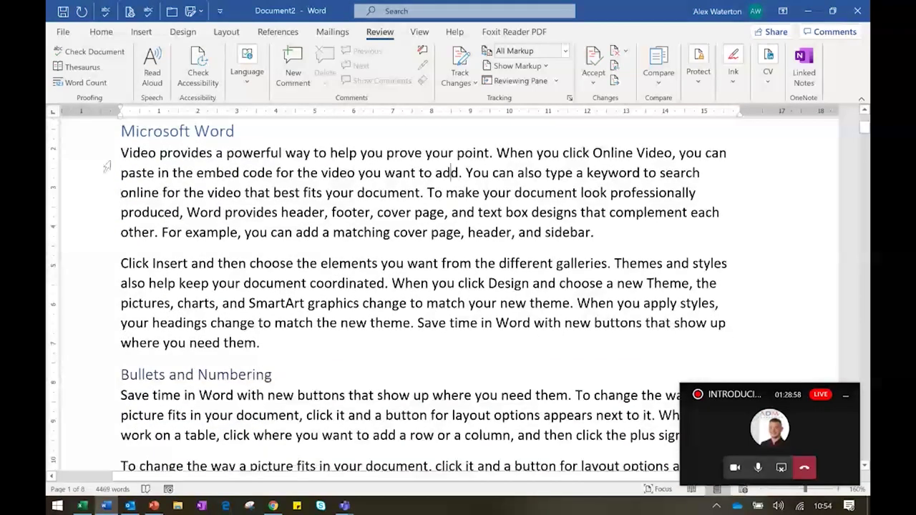
left_click_drag(102, 156, 82, 350)
scroll(451, 136, "up", 2)
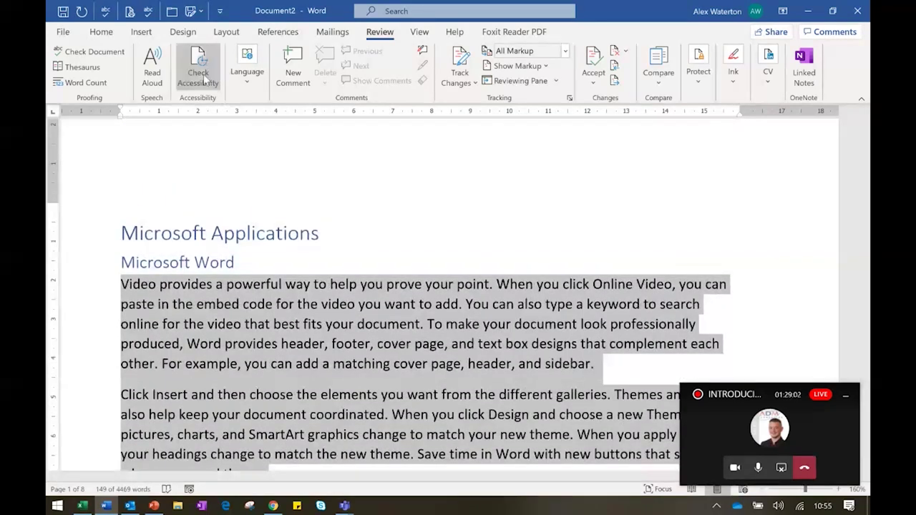
Turn the two selected paragraphs into a bulleted list and bring up the Sort Text dialog
left_click(101, 32)
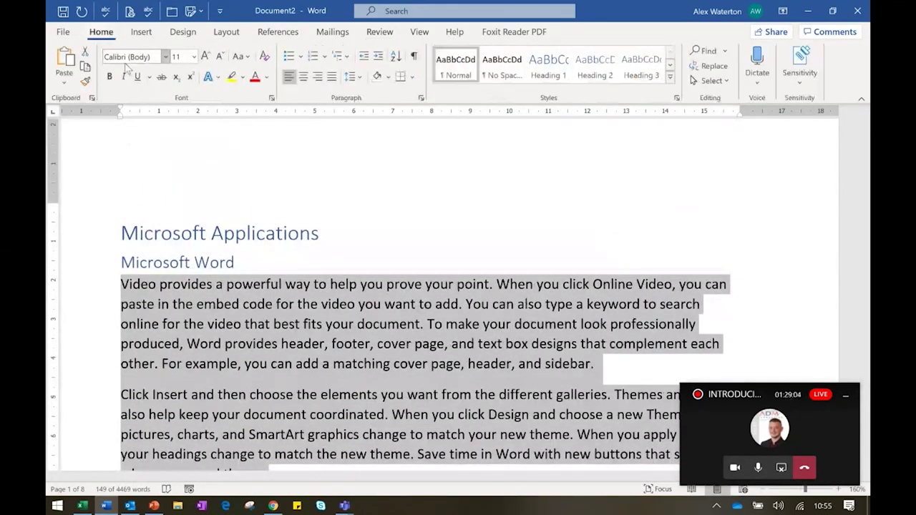
left_click(312, 56)
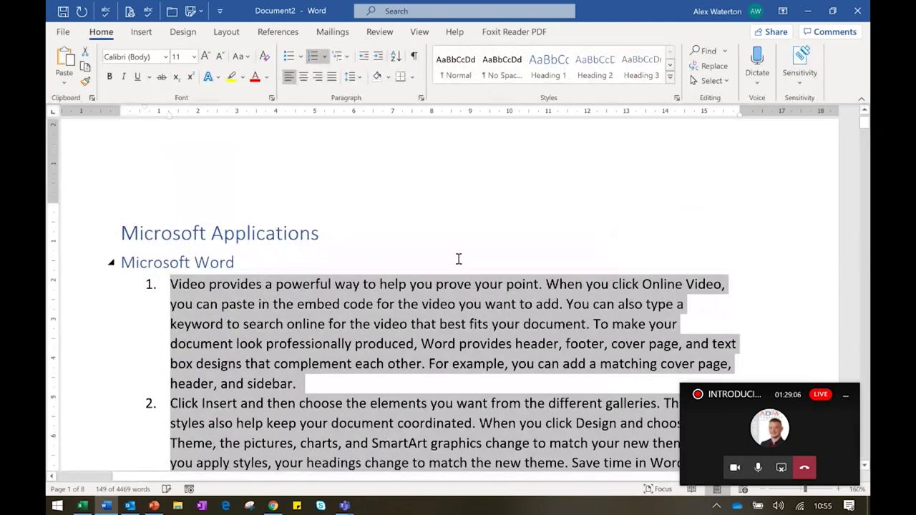
left_click(288, 56)
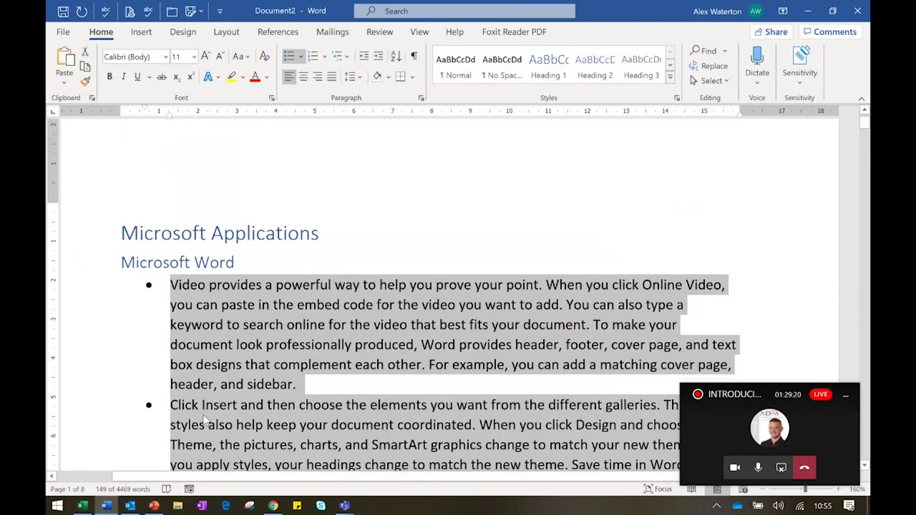
left_click(397, 59)
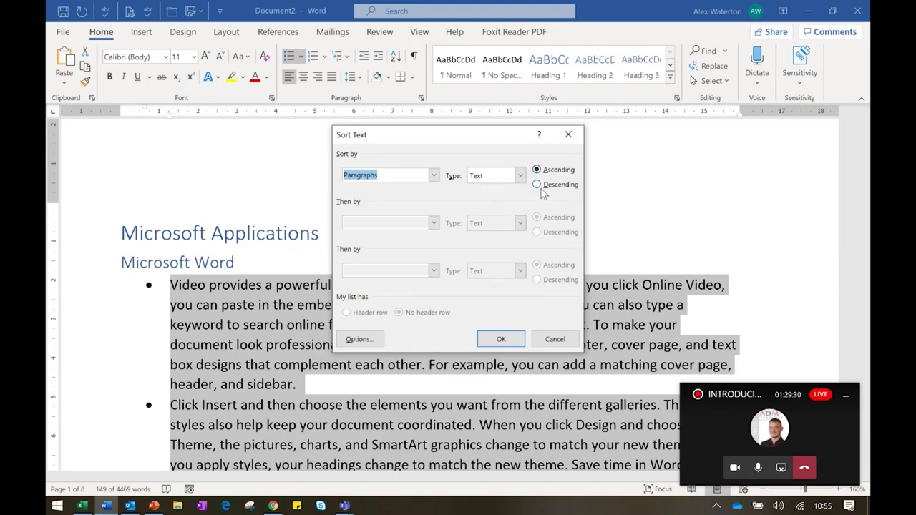
Sort the two bullets ascending by paragraph text so 'Click Insert…' precedes 'Video provides…', then deselect
left_click(501, 340)
scroll(494, 345, "down", 1)
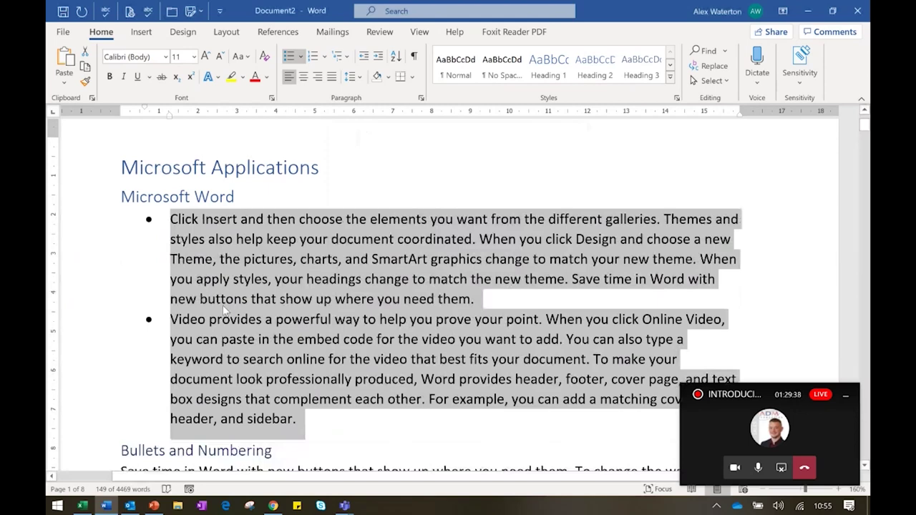
left_click(391, 320)
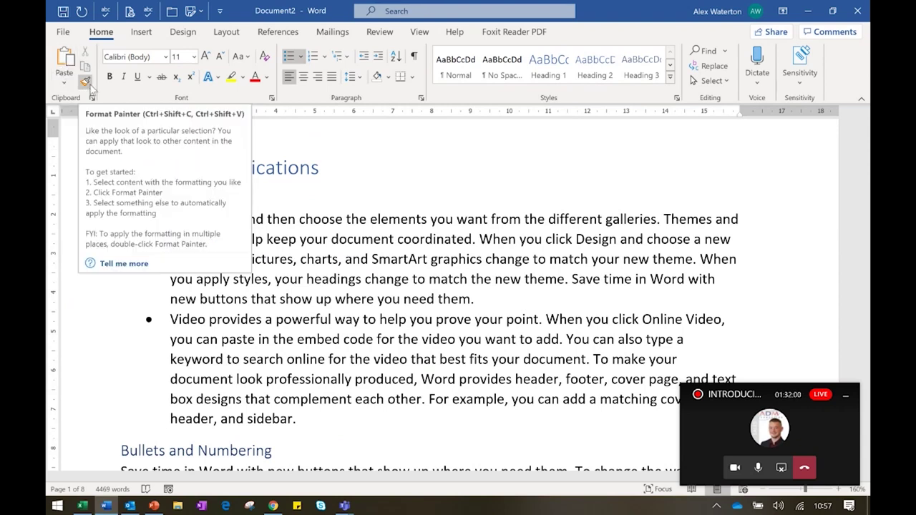
left_click(392, 257)
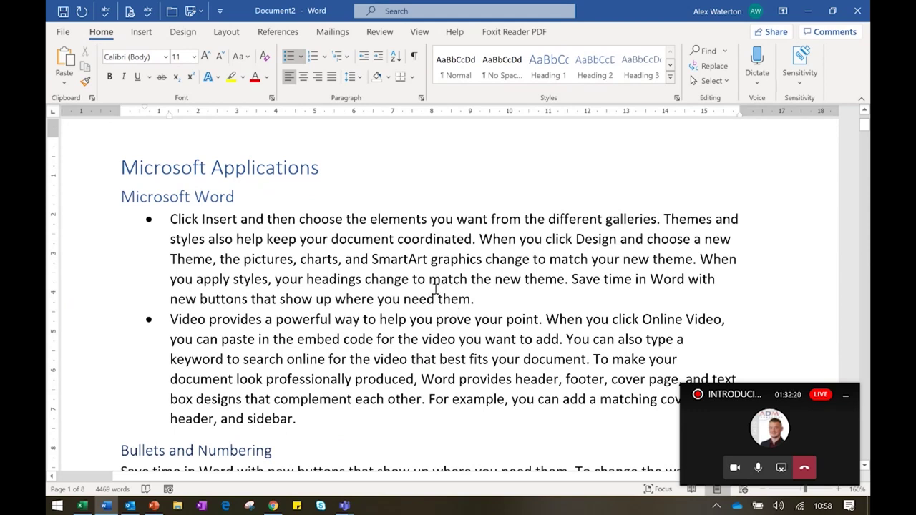
left_click(419, 298)
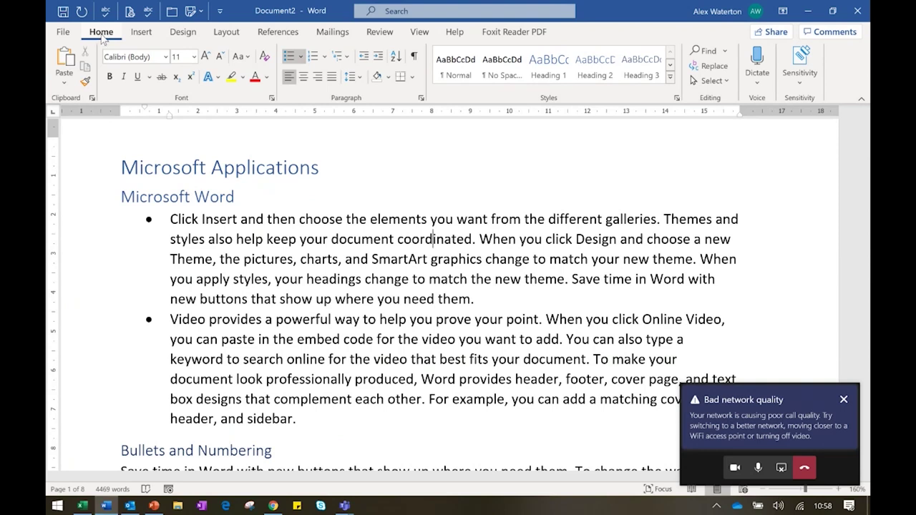
left_click(522, 318)
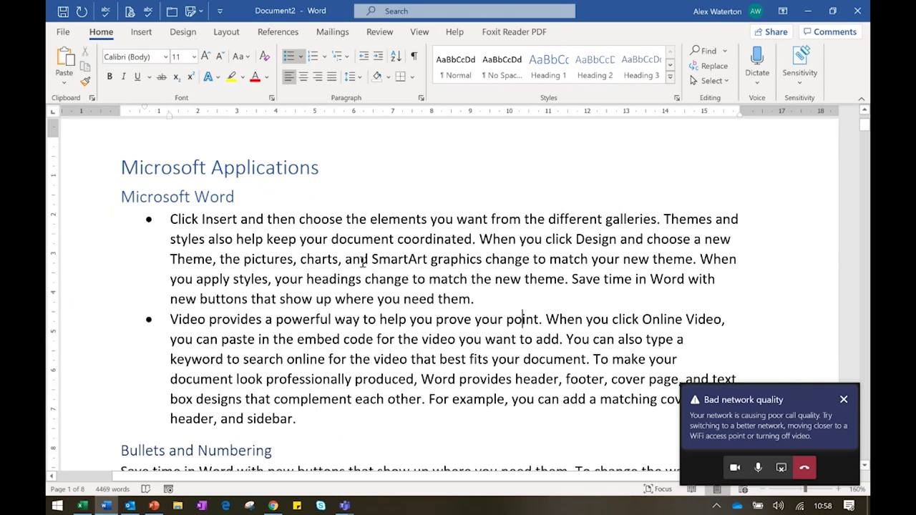
left_click(405, 259)
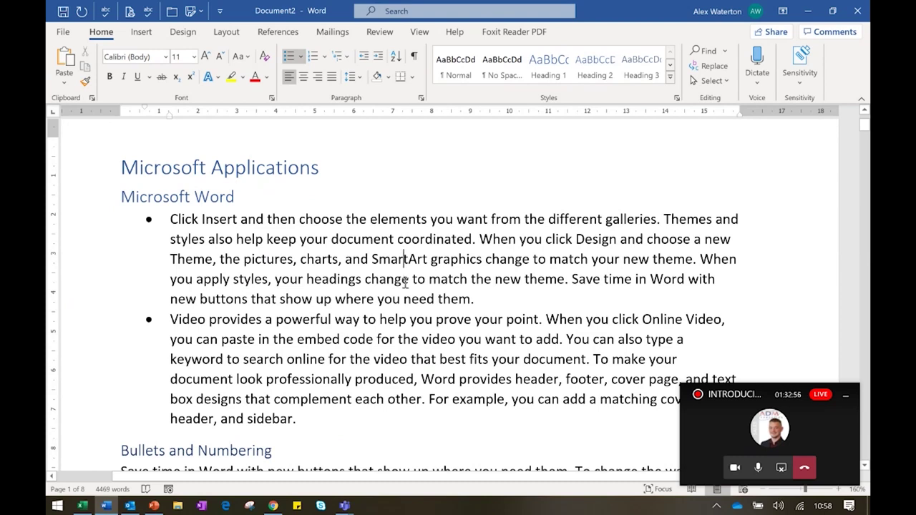
left_click(351, 261)
left_click(522, 277)
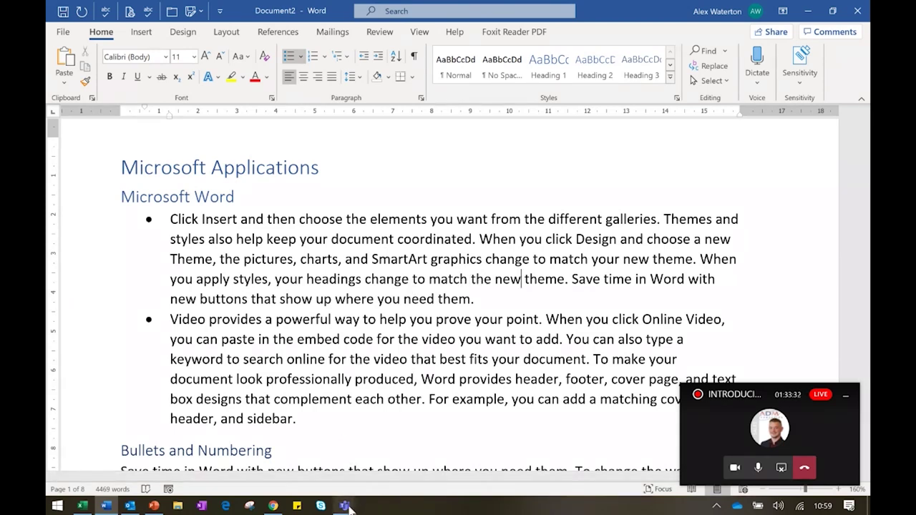
mouse_move(346, 507)
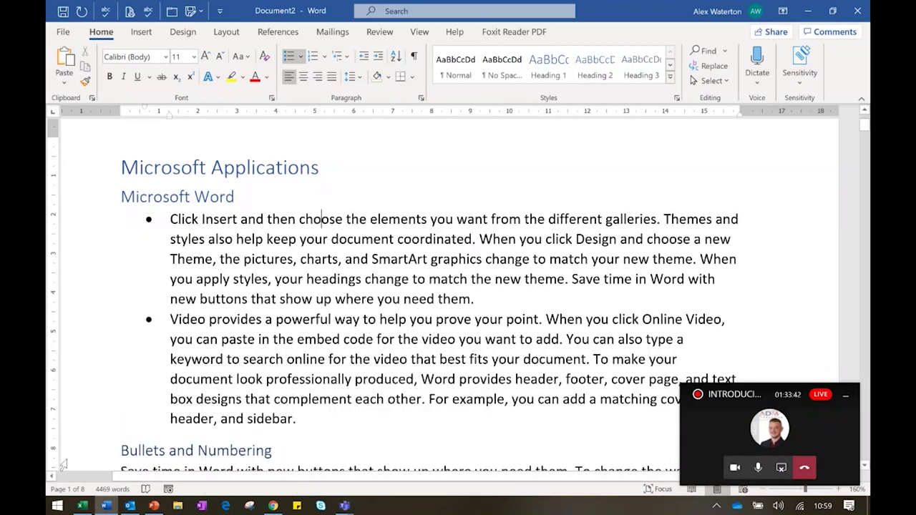
Browse the Start menu app list, expanding the Microsoft Office Tools and Microsoft Office 2016 Tools folders
left_click(59, 506)
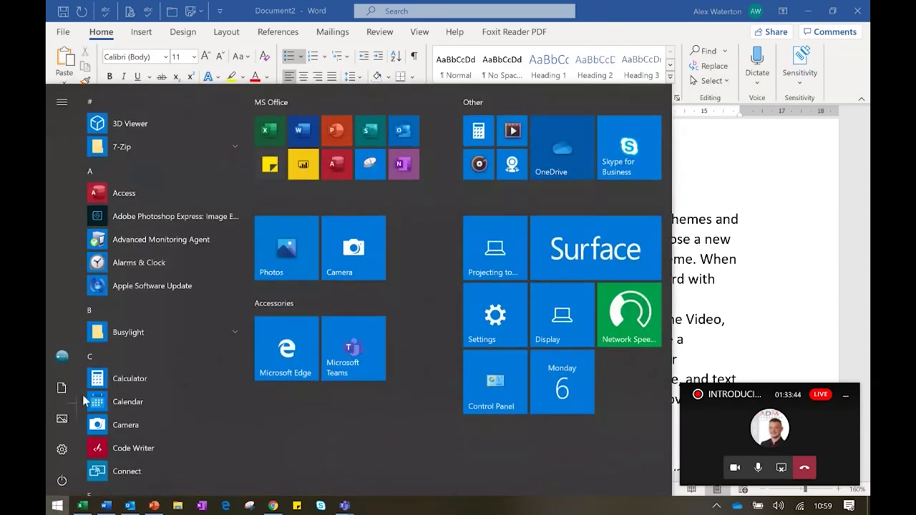
scroll(122, 247, "down", 10)
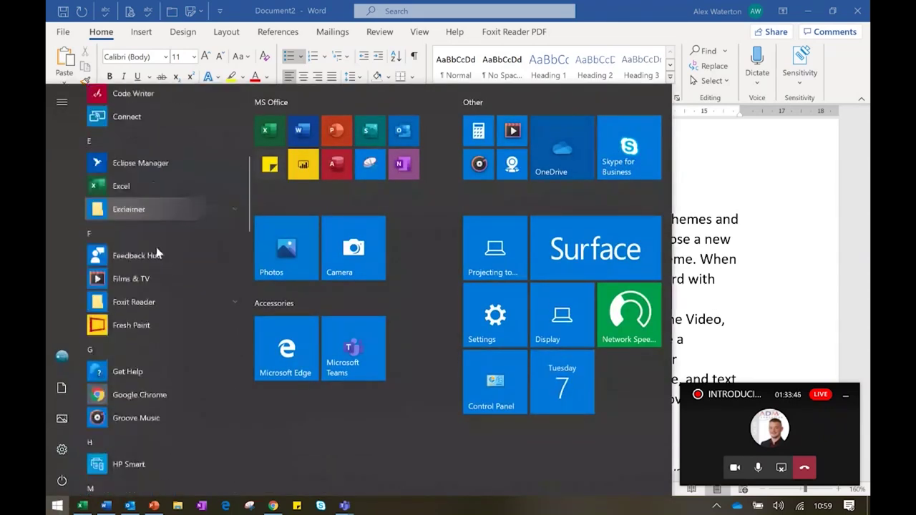
scroll(158, 246, "down", 8)
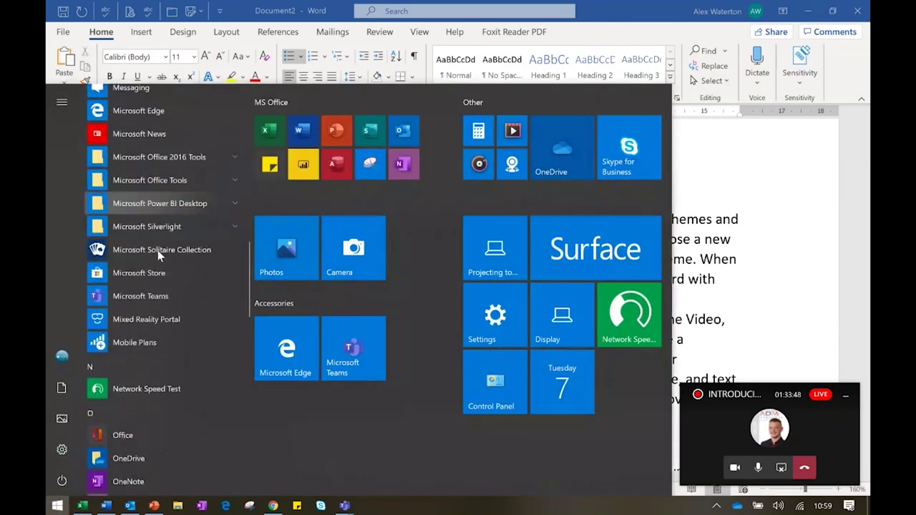
left_click(173, 181)
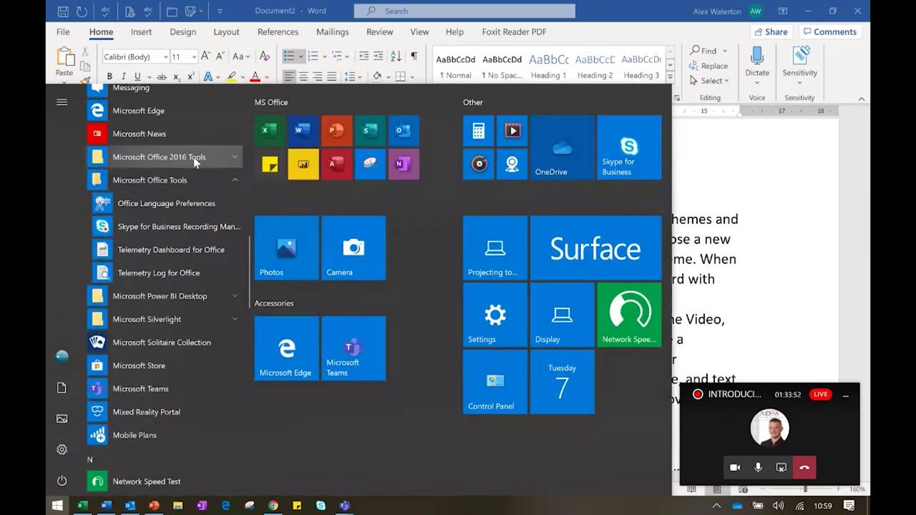
left_click(194, 157)
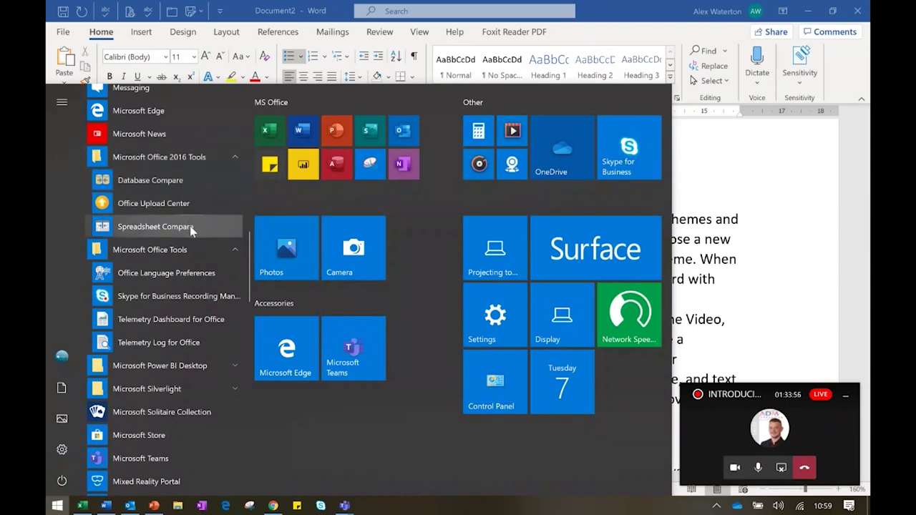
scroll(190, 229, "down", 3)
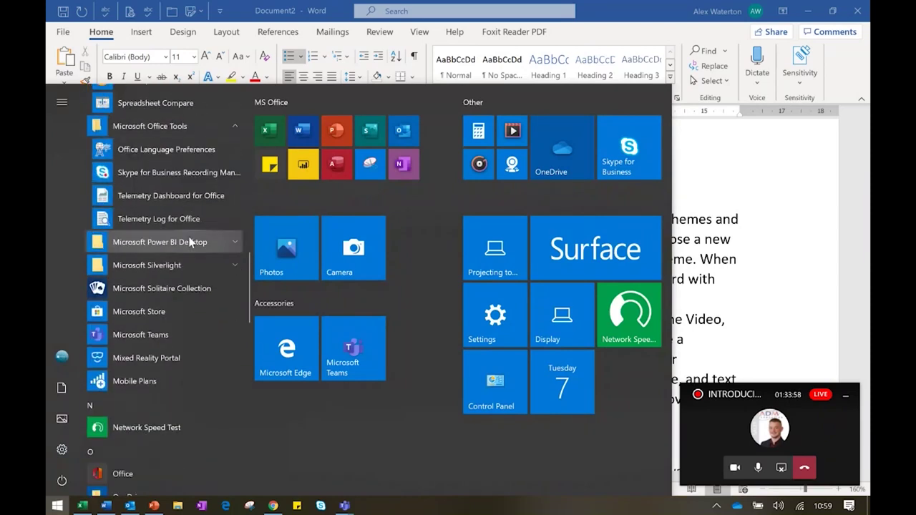
scroll(191, 242, "down", 5)
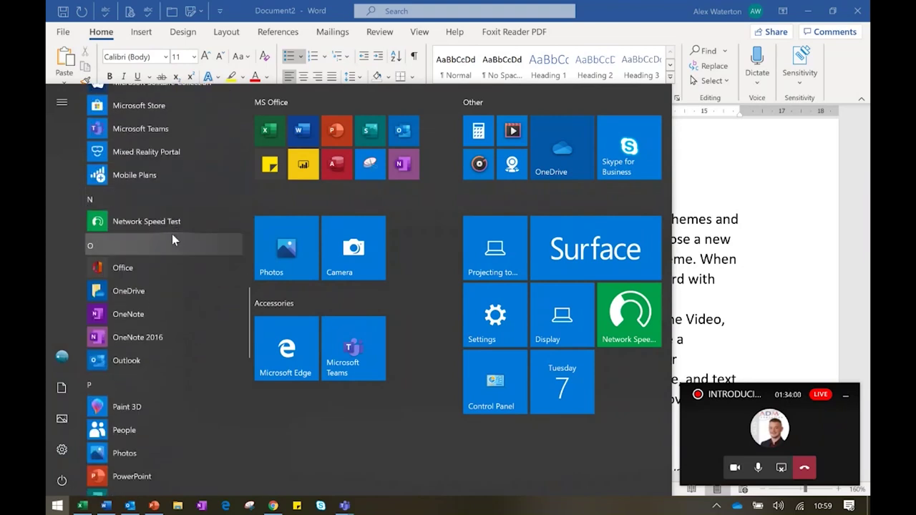
scroll(174, 239, "down", 2)
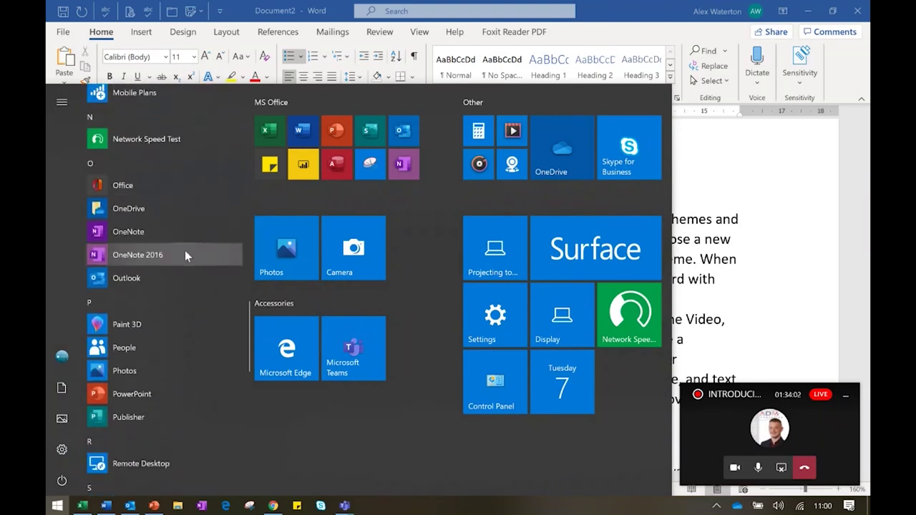
scroll(185, 251, "down", 2)
scroll(166, 233, "up", 5)
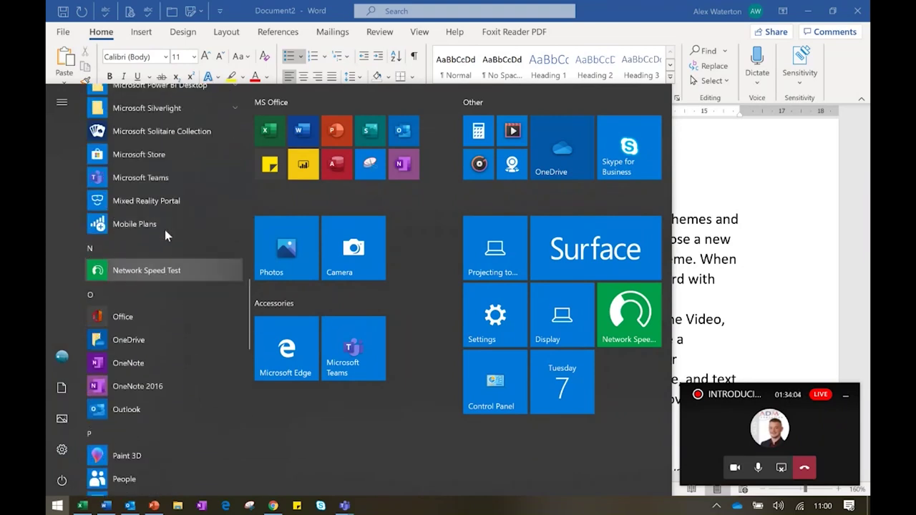
scroll(164, 236, "up", 3)
scroll(189, 252, "up", 10)
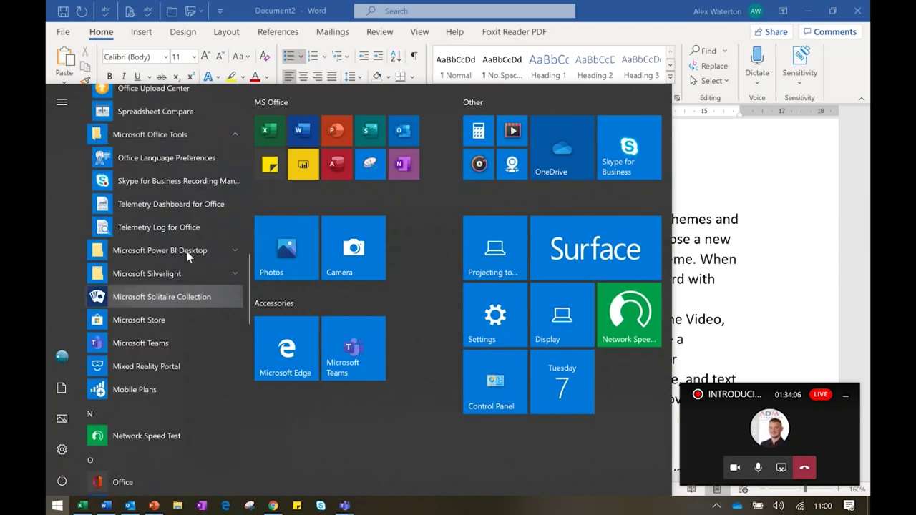
scroll(246, 213, "up", 2)
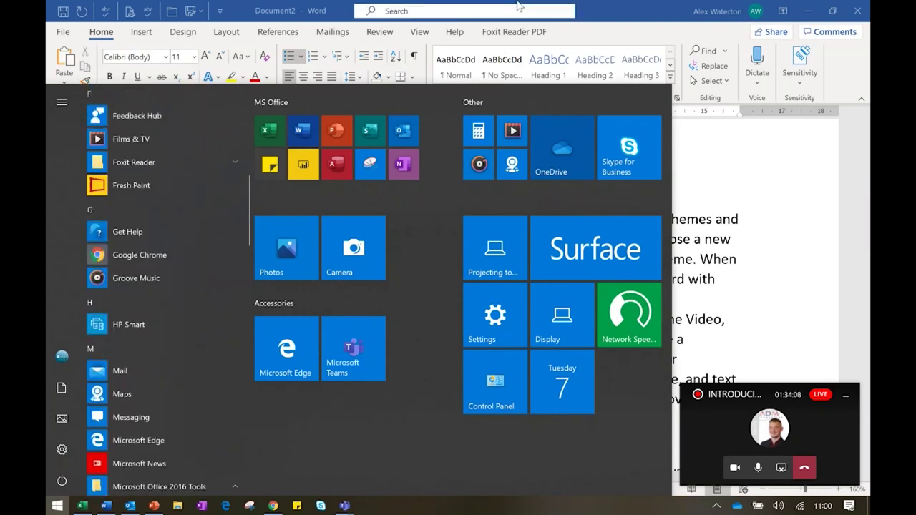
Close the Start menu and pass through Word's File view back toward the document
left_click(522, 24)
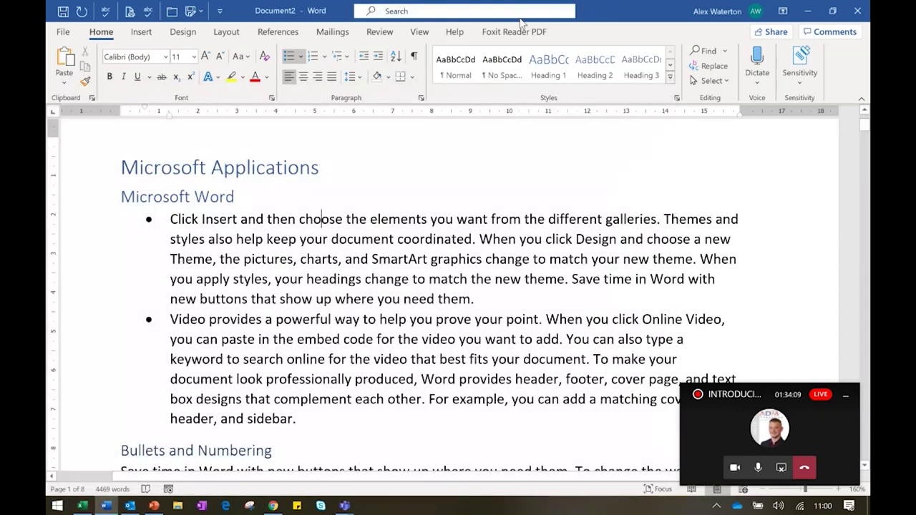
left_click(61, 31)
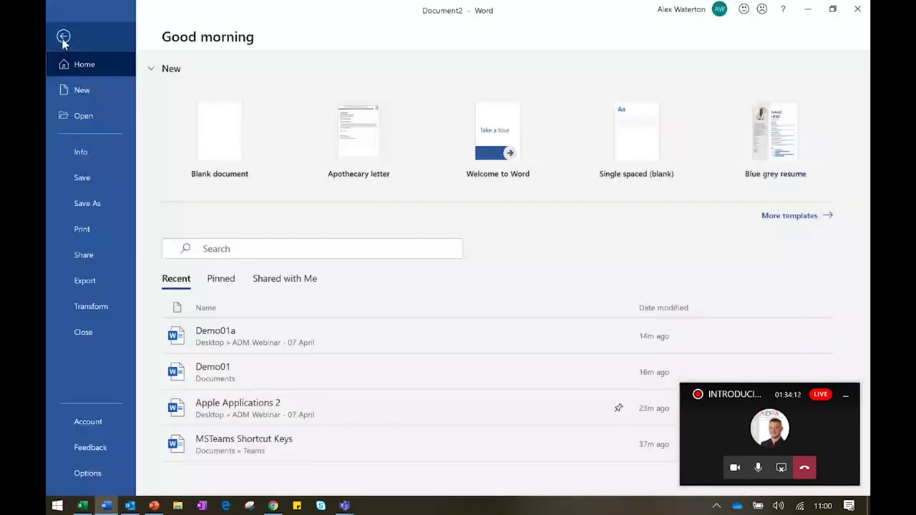
left_click(63, 37)
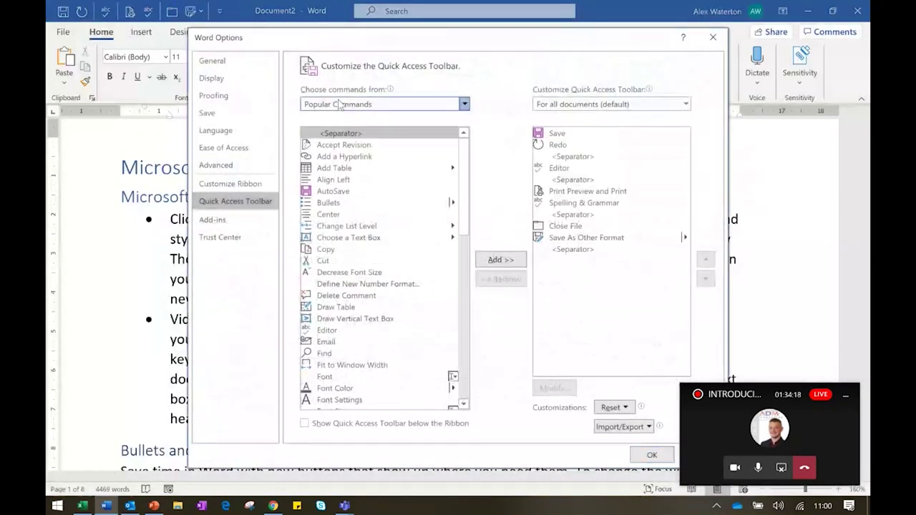
Set 'Choose commands from' to All Commands and scroll through the full command list
left_click(465, 103)
key("Escape")
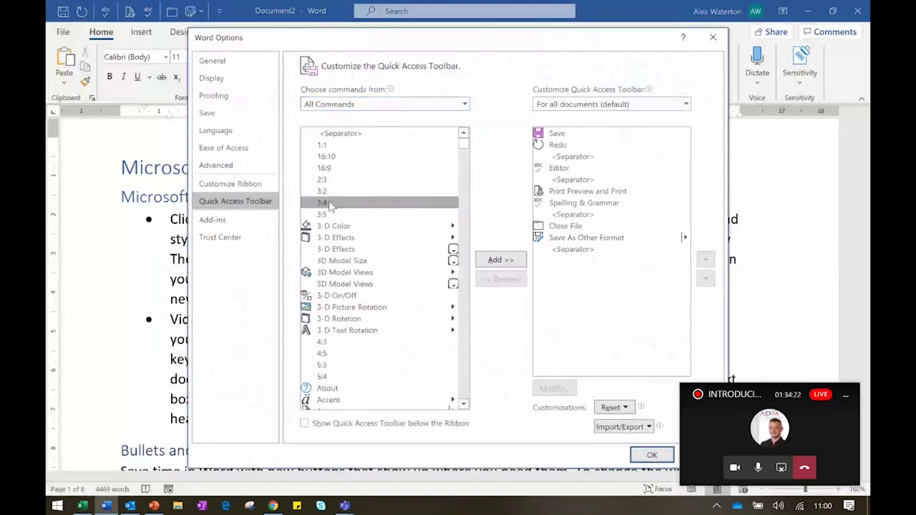
key("r")
scroll(401, 256, "down", 10)
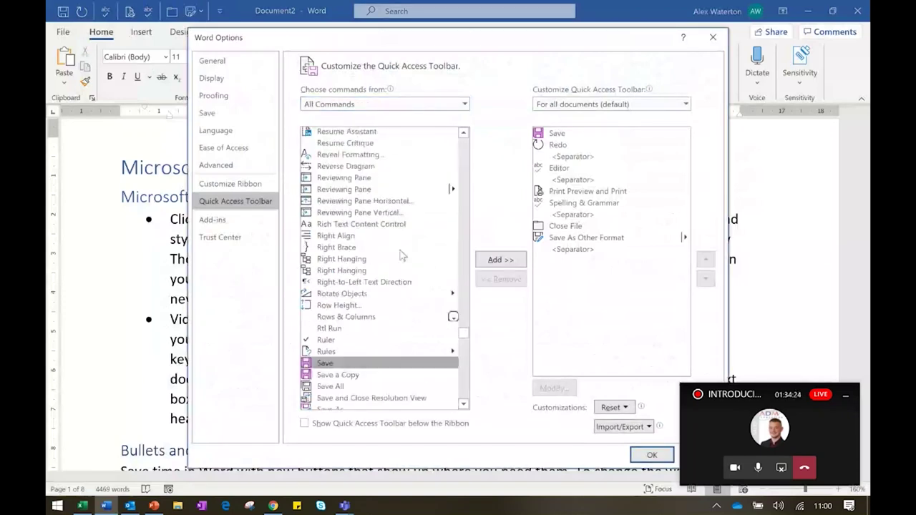
scroll(412, 282, "down", 10)
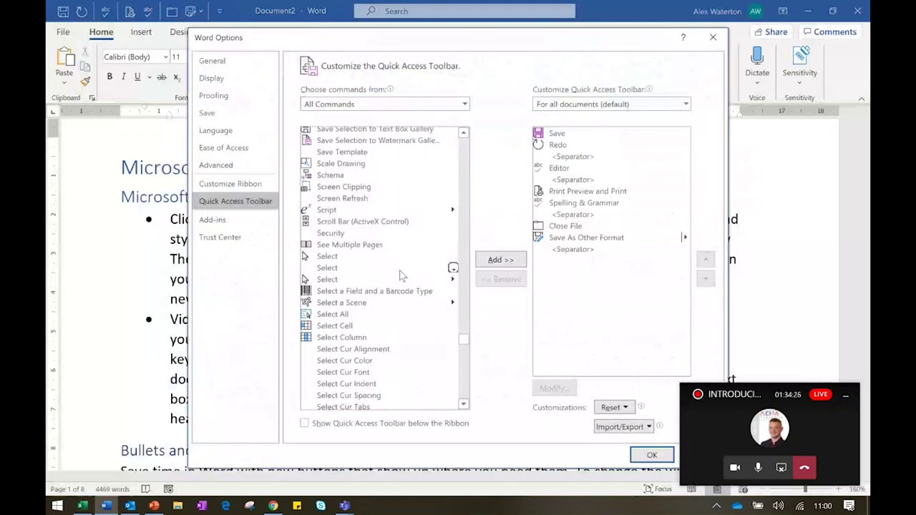
scroll(401, 274, "up", 2)
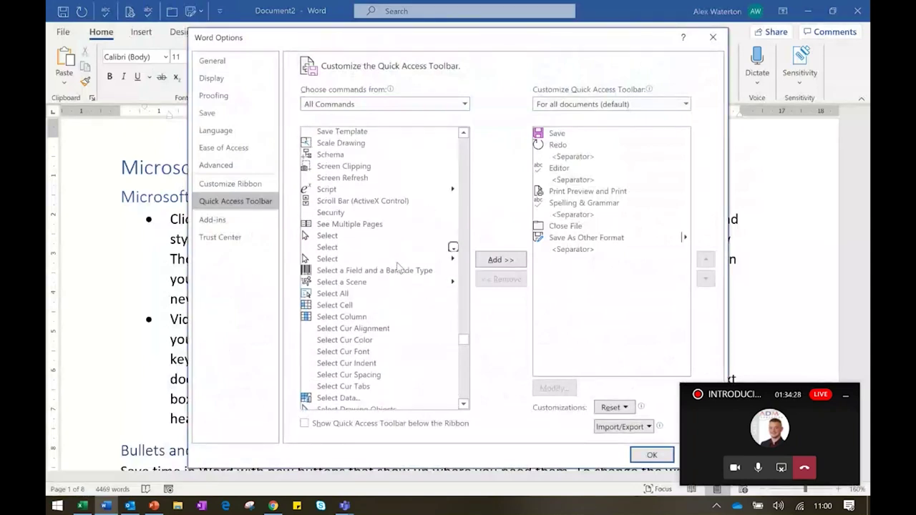
scroll(397, 267, "down", 1)
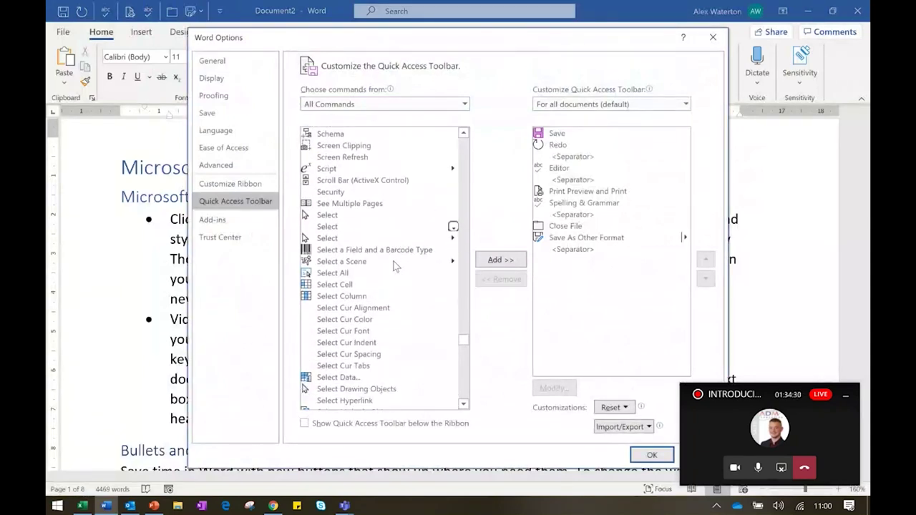
scroll(392, 263, "down", 9)
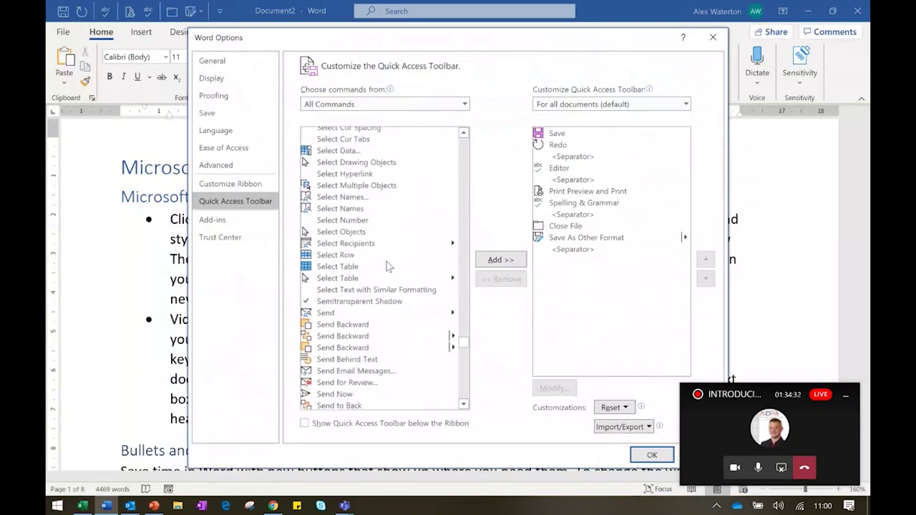
scroll(386, 266, "down", 1)
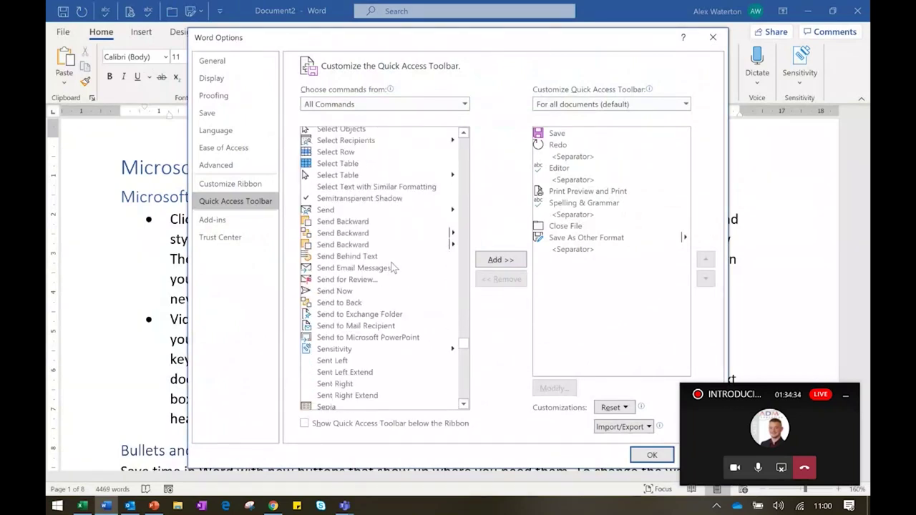
scroll(394, 268, "down", 1)
scroll(392, 271, "down", 2)
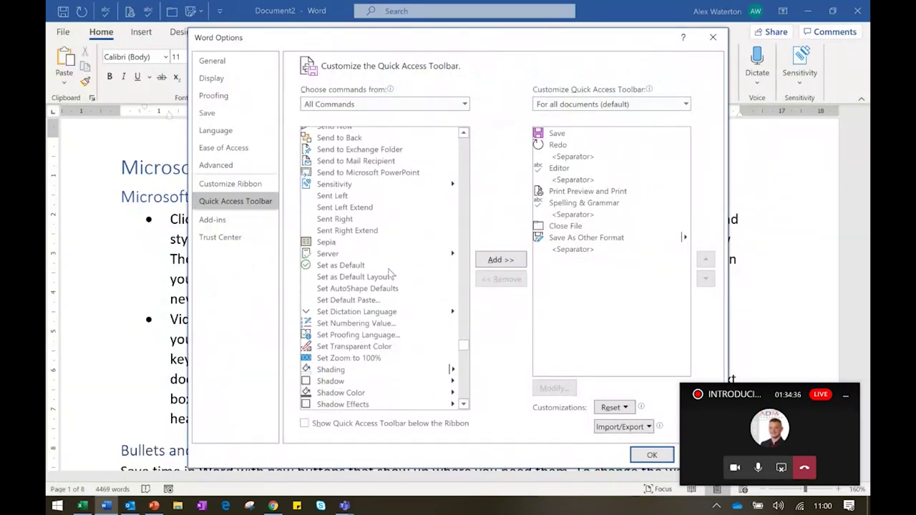
scroll(386, 272, "up", 1)
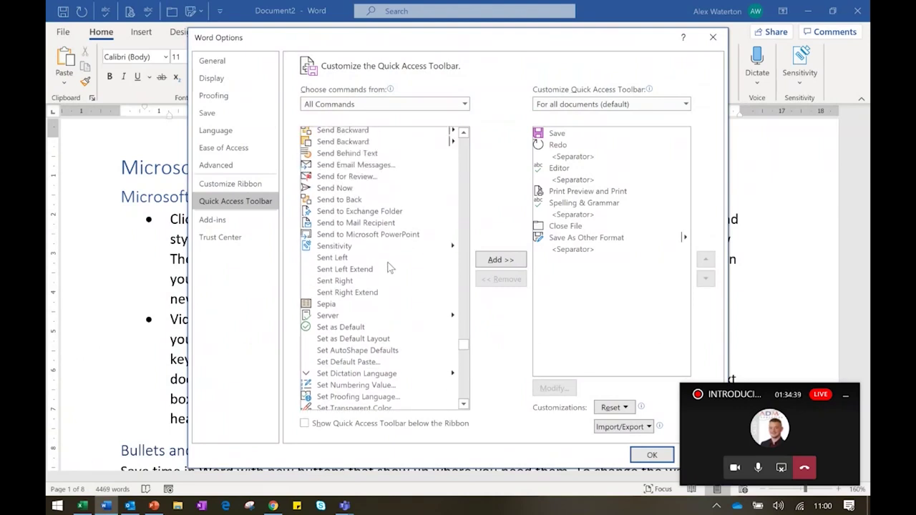
scroll(392, 258, "up", 1)
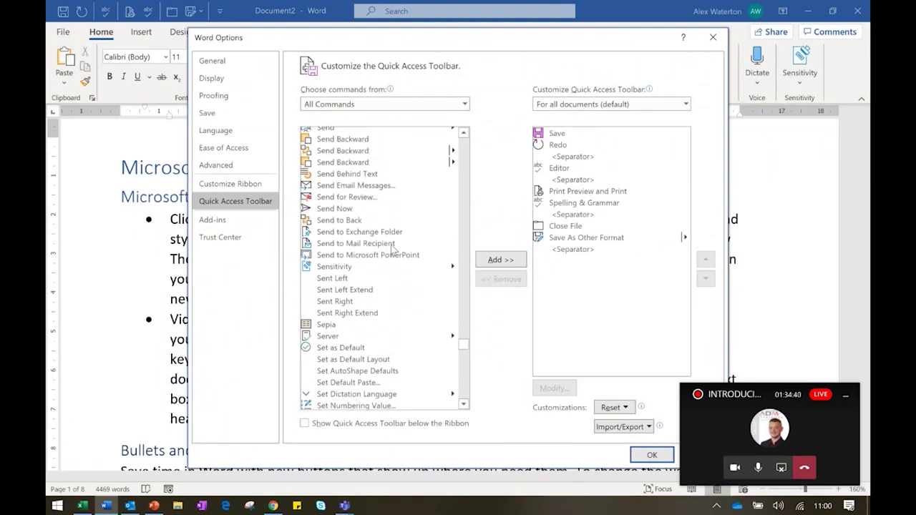
scroll(391, 247, "up", 2)
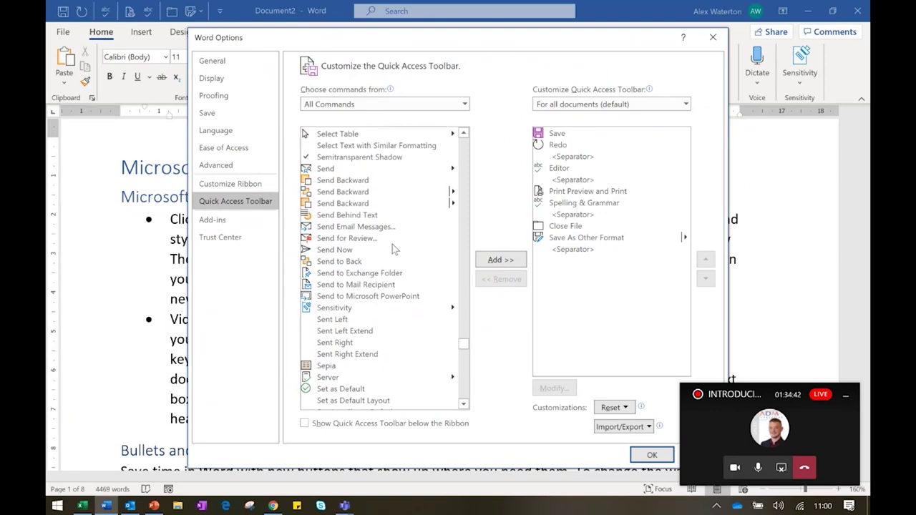
Close Word Options without saving and put the cursor after 'need them.' in the document
left_click(714, 37)
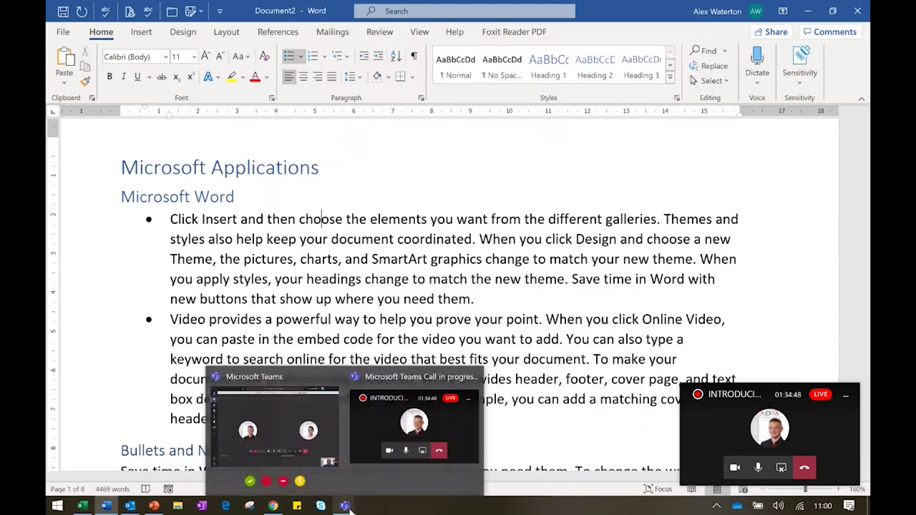
left_click(517, 298)
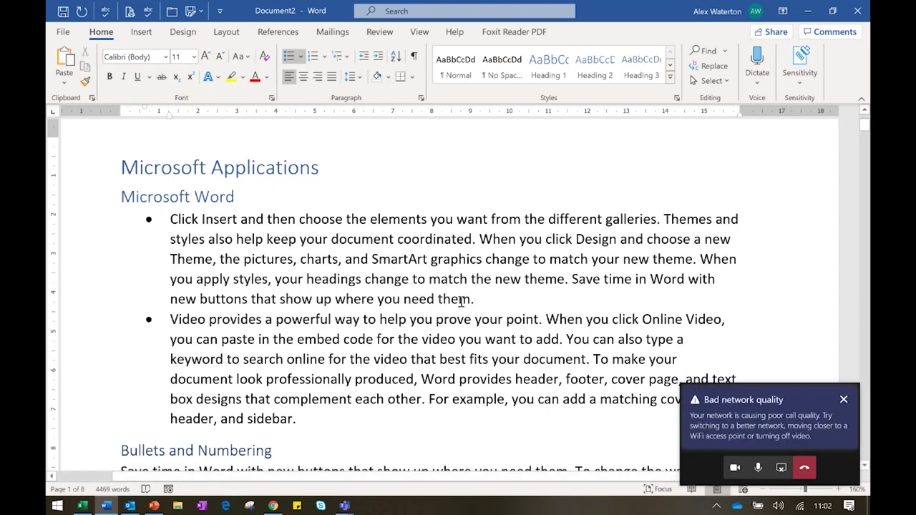
left_click(432, 339)
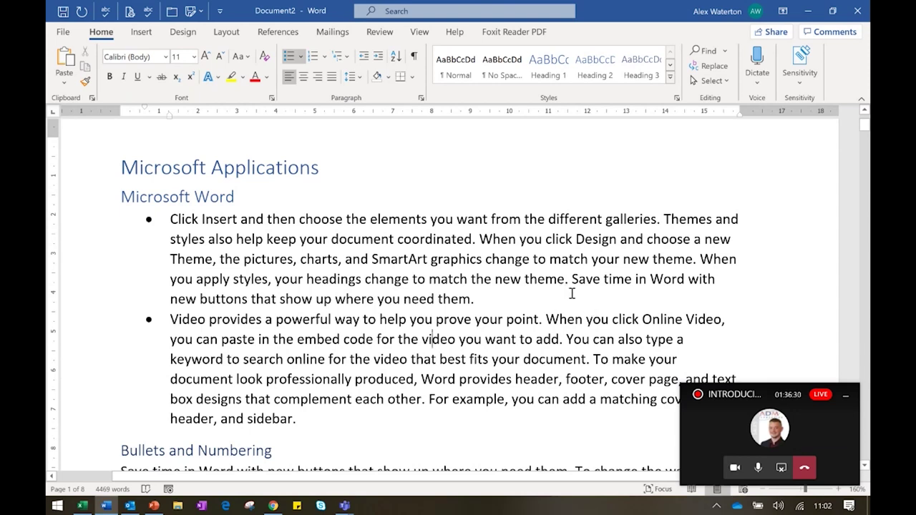
left_click(534, 296)
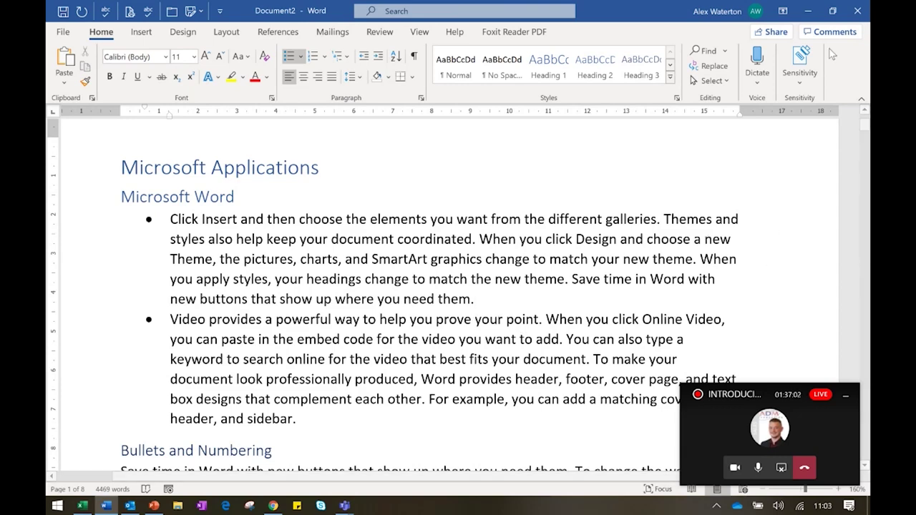
Minimize Word and switch to Excel from the taskbar to reach its Home screen
left_click(808, 11)
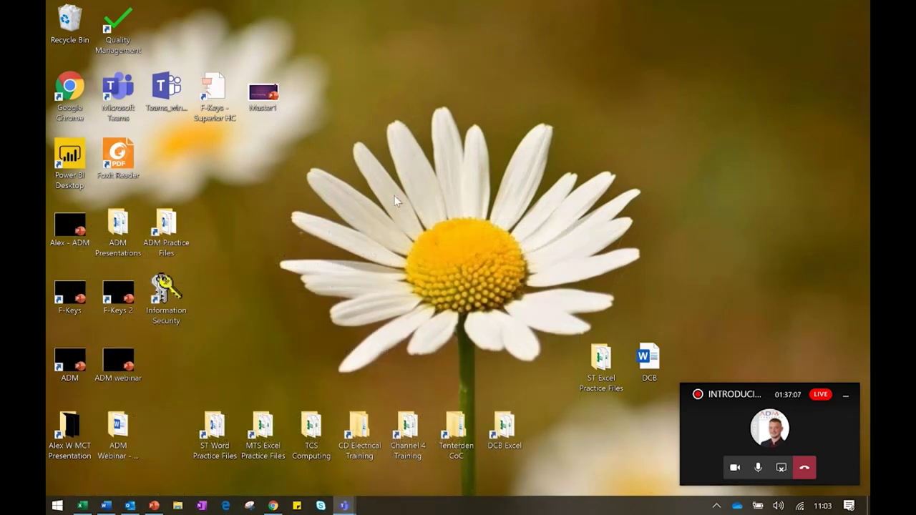
mouse_move(83, 507)
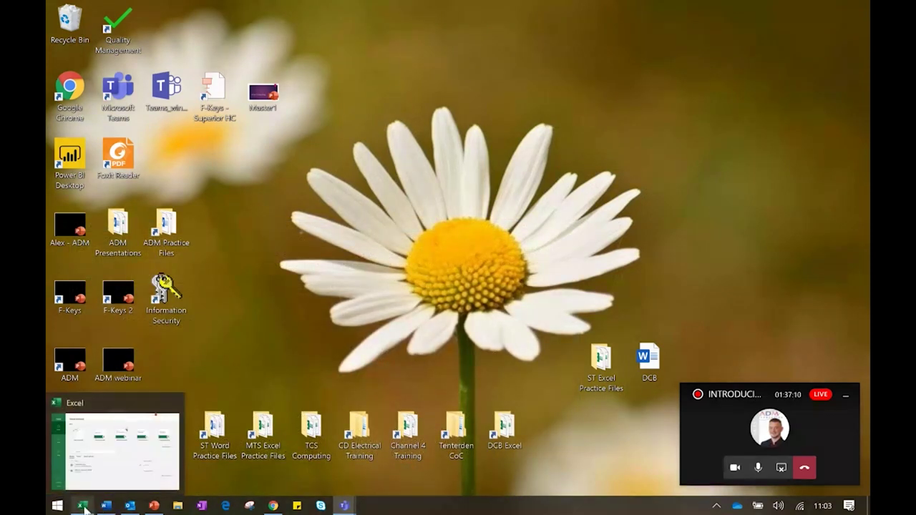
left_click(83, 507)
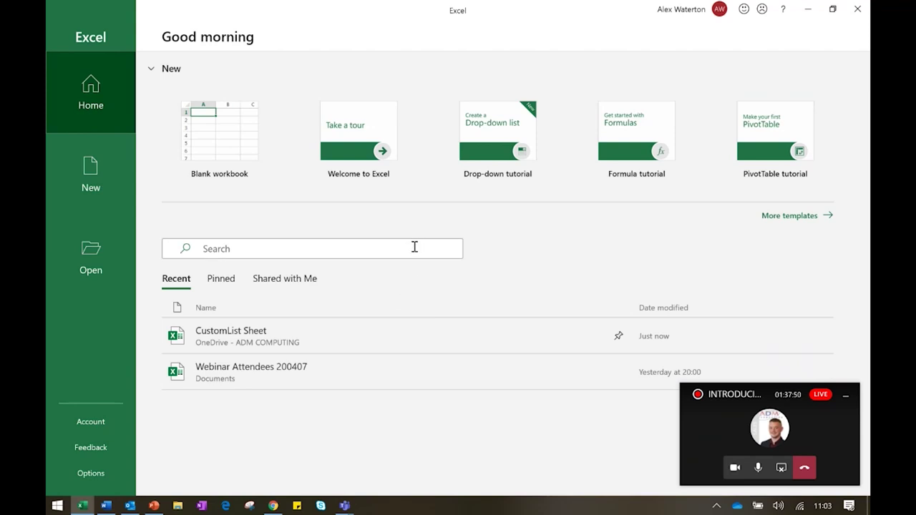
Create a new blank workbook and glance at the Quick Access Toolbar customise and save-a-copy menus
left_click(227, 133)
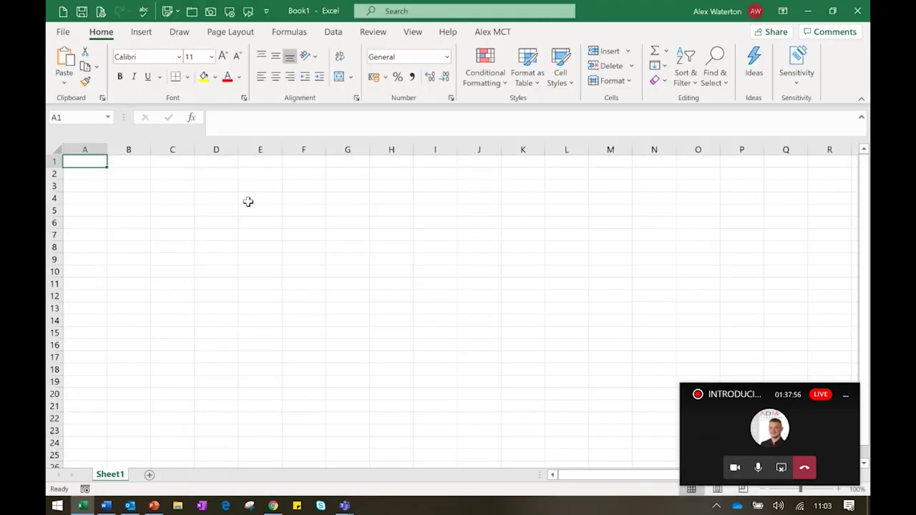
left_click(358, 287)
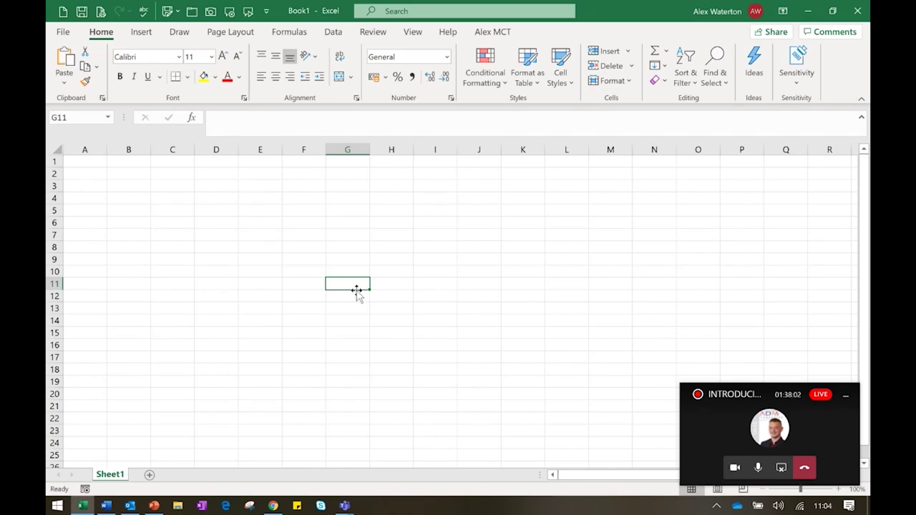
left_click(266, 13)
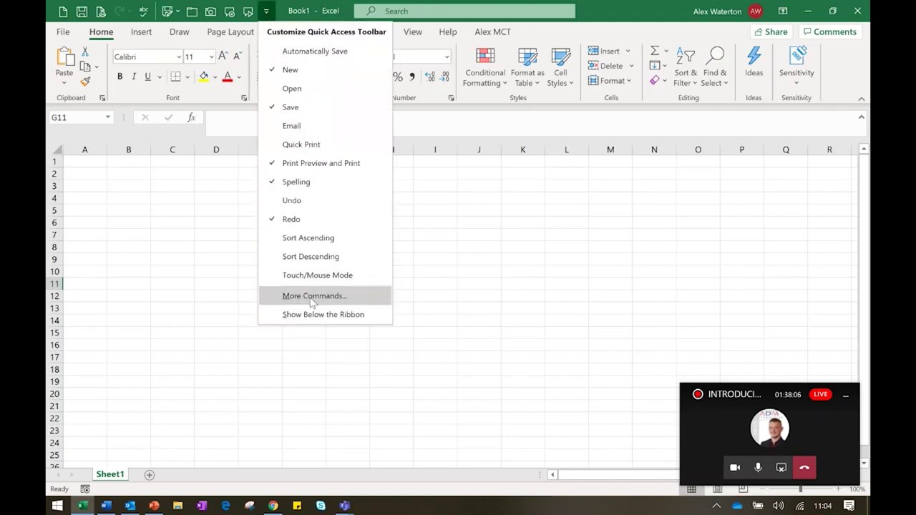
key("Escape")
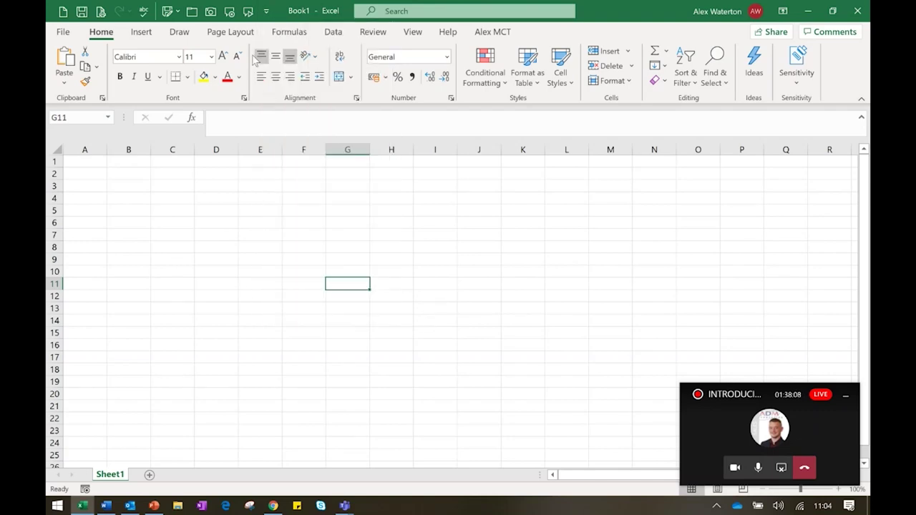
left_click(178, 13)
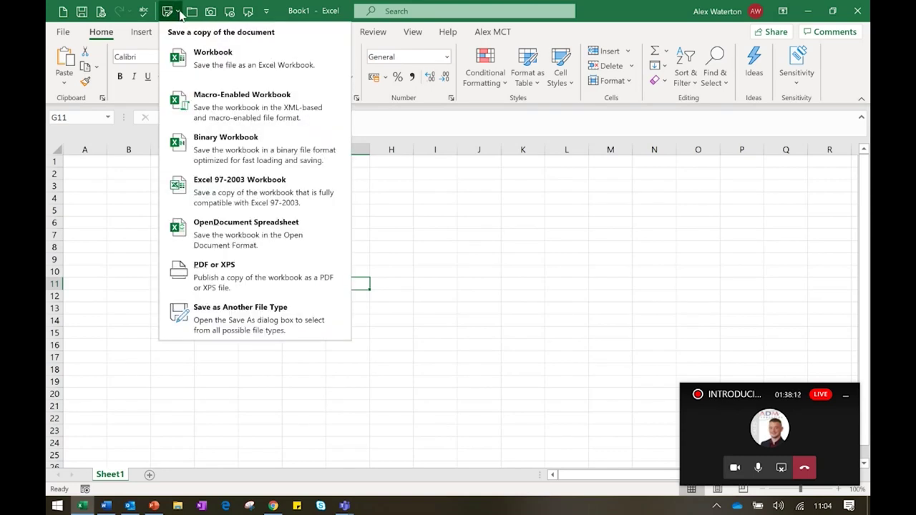
left_click(180, 13)
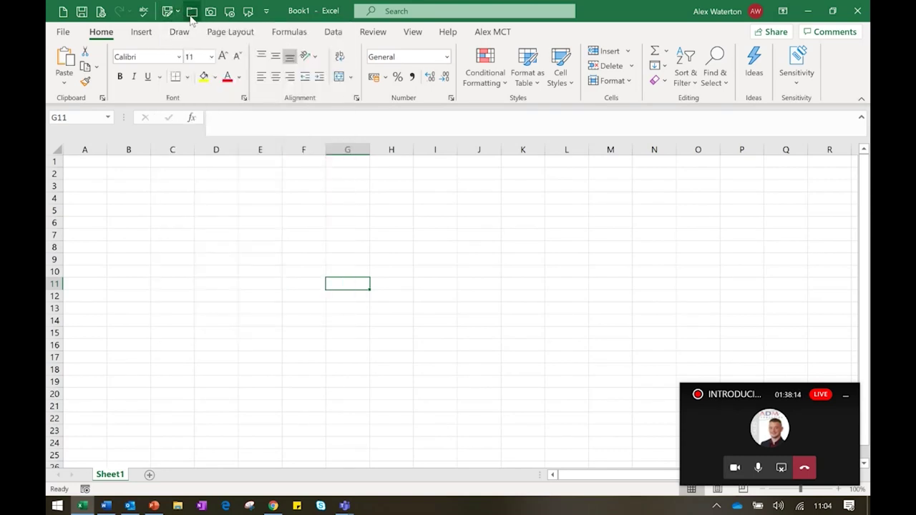
Select cells E16, E12 and E10 in turn, then hide the floating call window
left_click(276, 345)
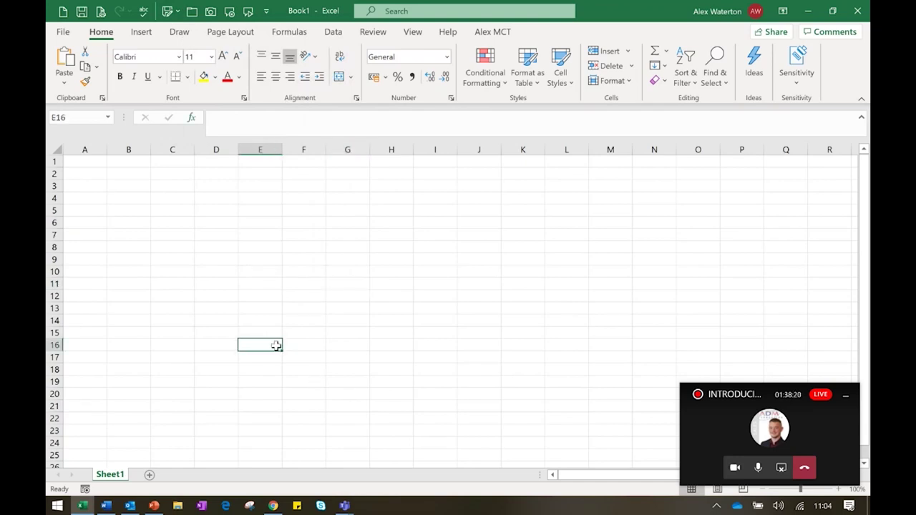
left_click(263, 295)
left_click(247, 273)
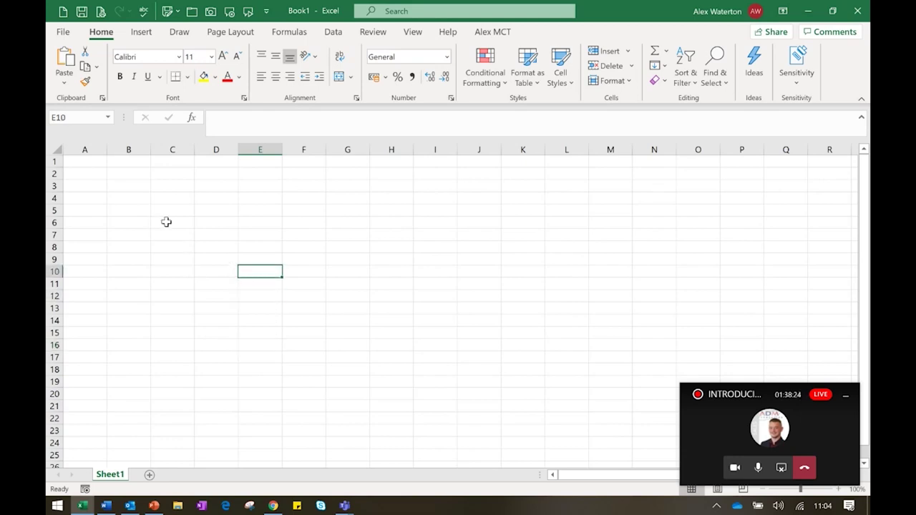
scroll(176, 236, "up", 2)
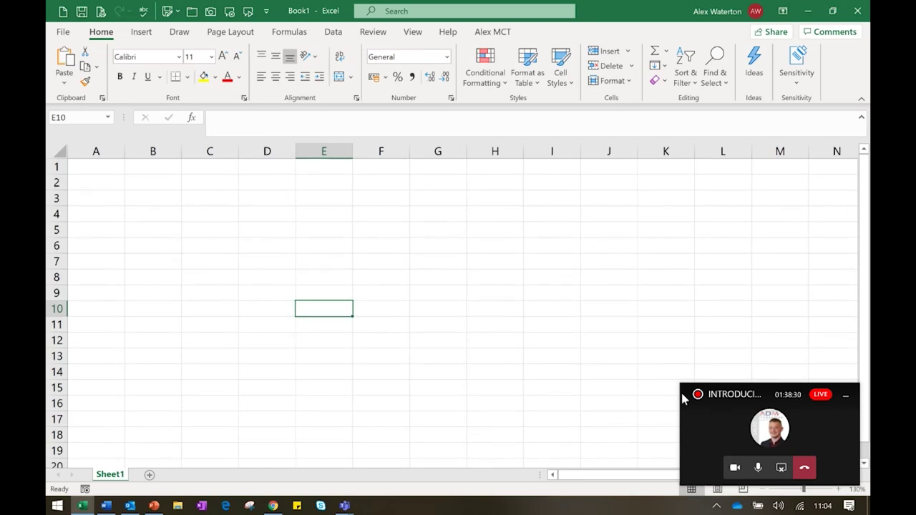
left_click(845, 400)
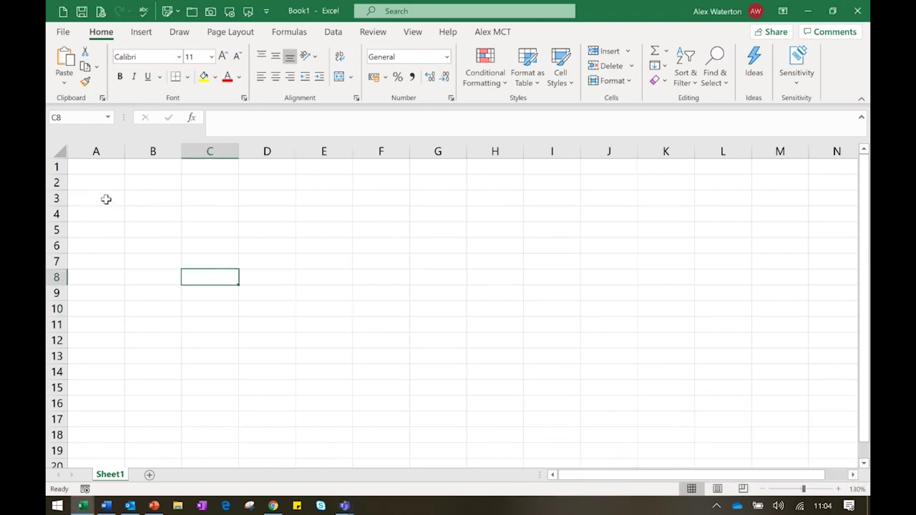
Enter January in D2, fill it across to June in I2, and add a blank Sheet2
left_click(107, 186)
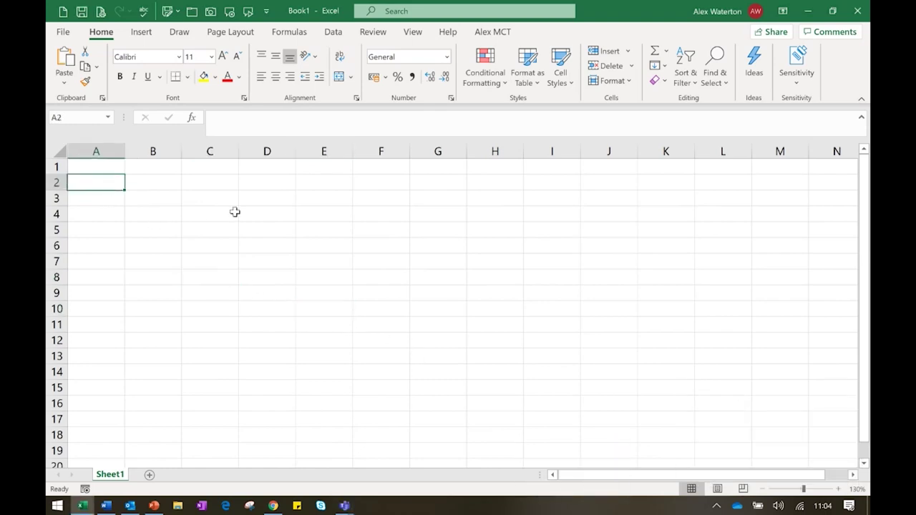
key("Right")
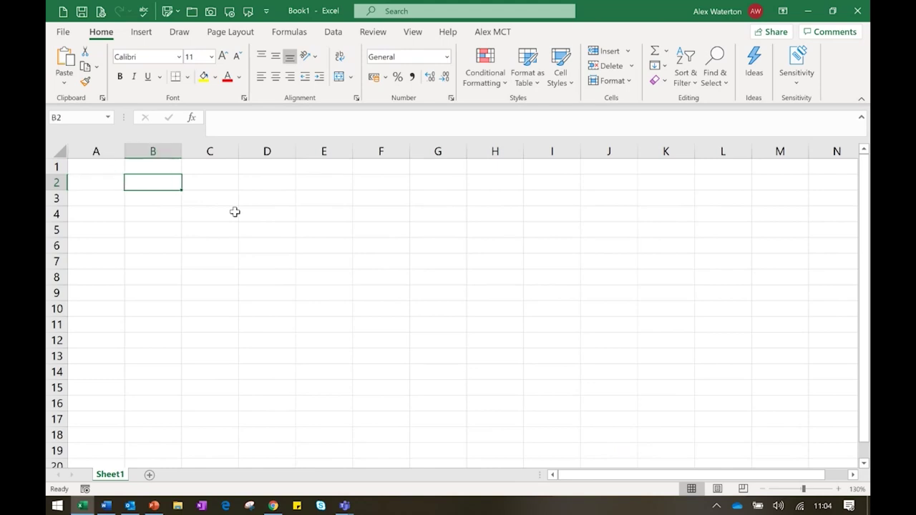
key("Right")
key("Right")
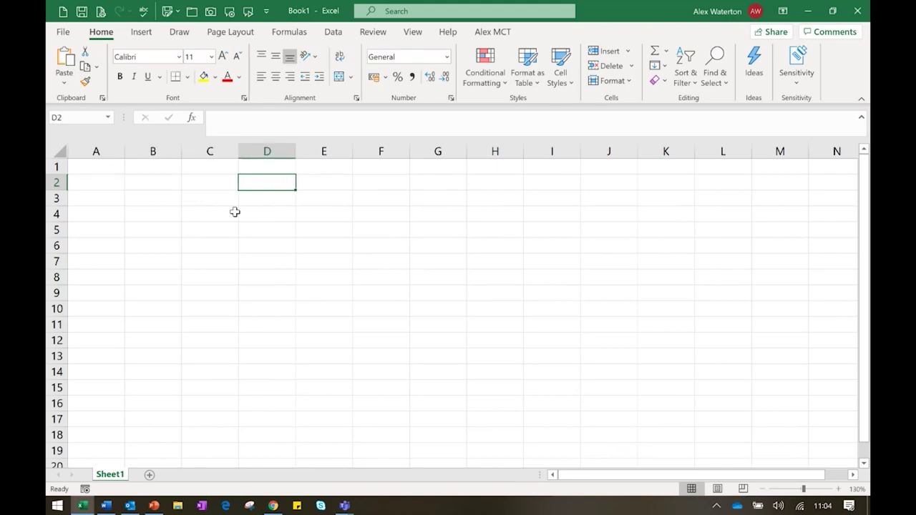
type("Ja")
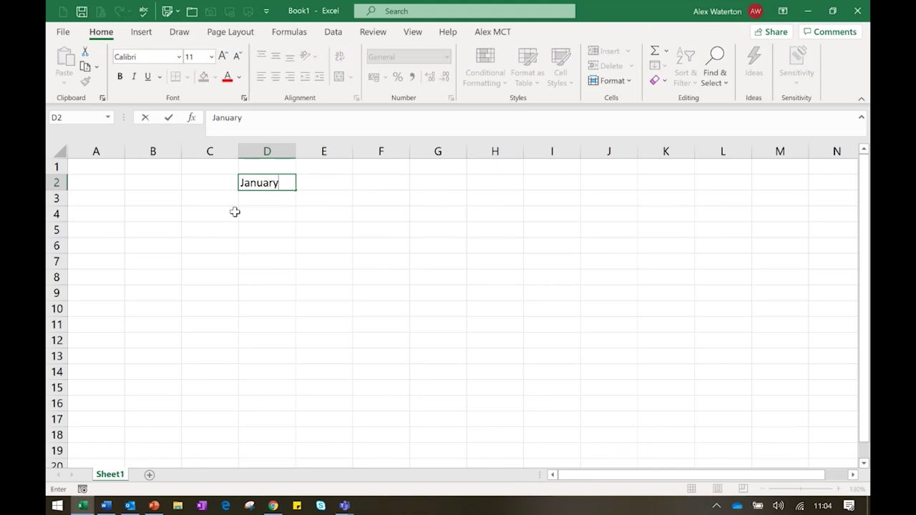
type("nuary")
key("Return")
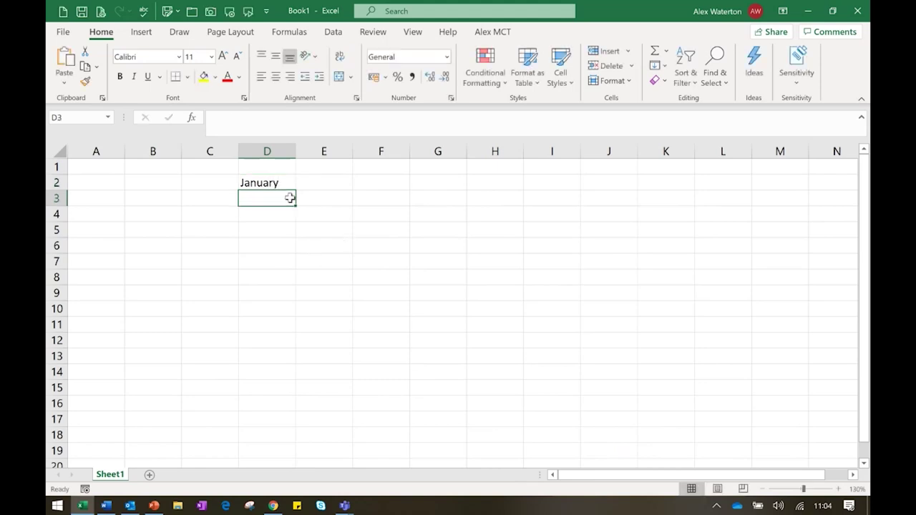
left_click(280, 184)
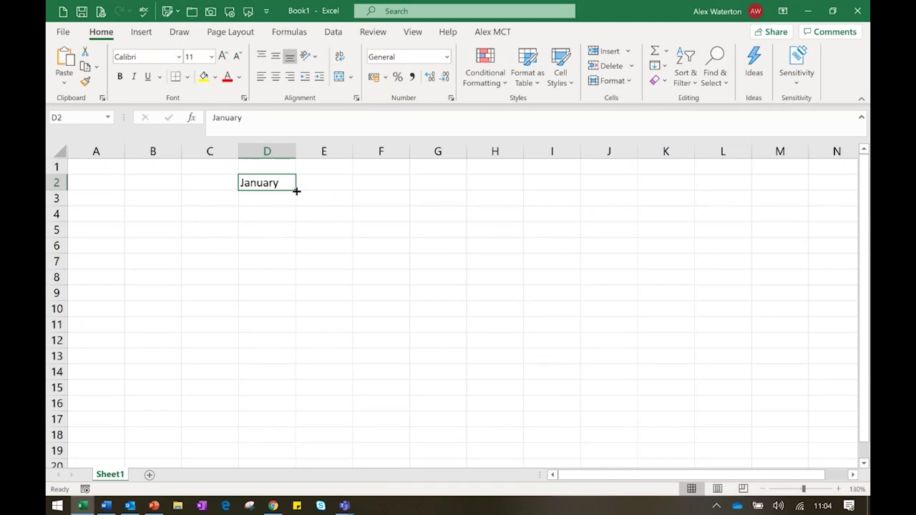
left_click_drag(297, 191, 561, 188)
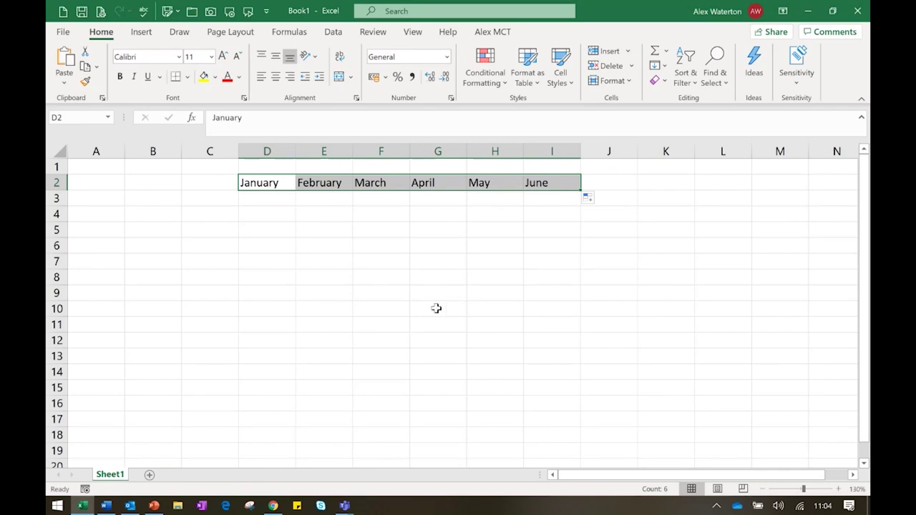
left_click(150, 475)
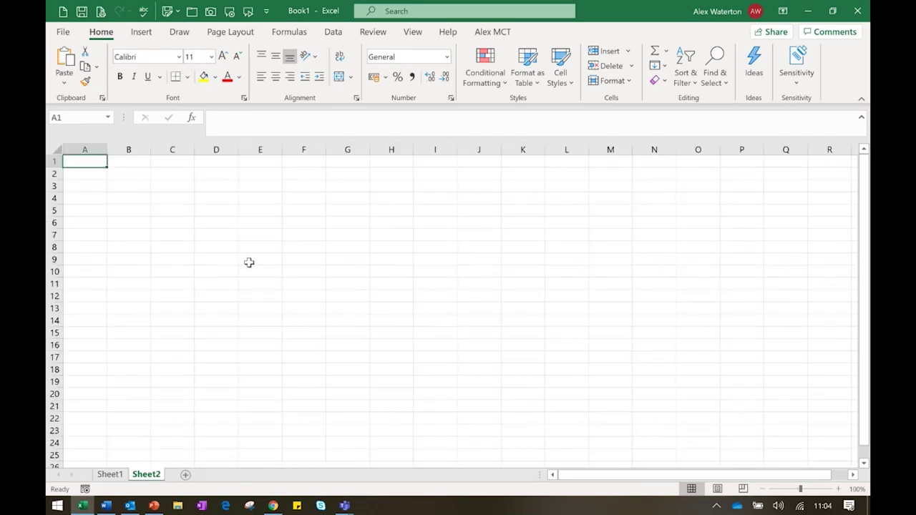
Seed D2:H2 with Mon, Monday, Jan, January and 01/01/2020, then autofill down to row 19
left_click(227, 173)
type("Mon")
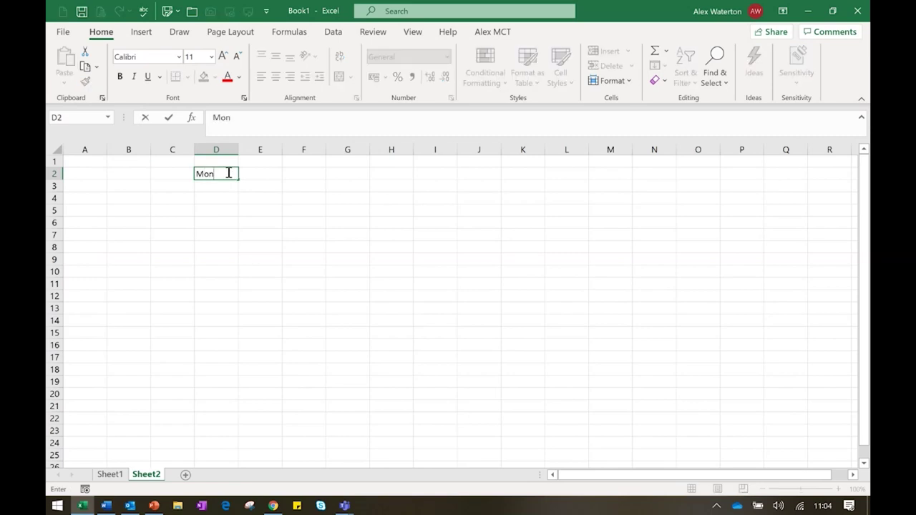
key("Tab")
type("M")
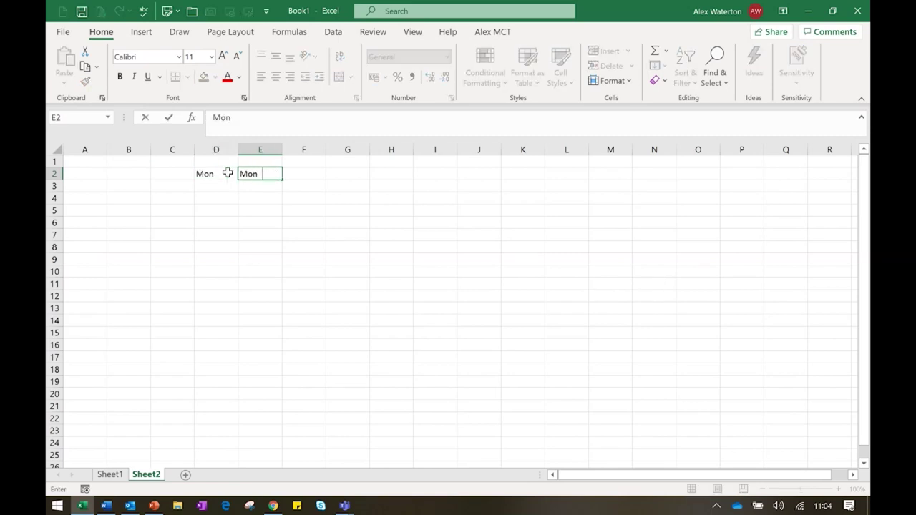
key("Tab")
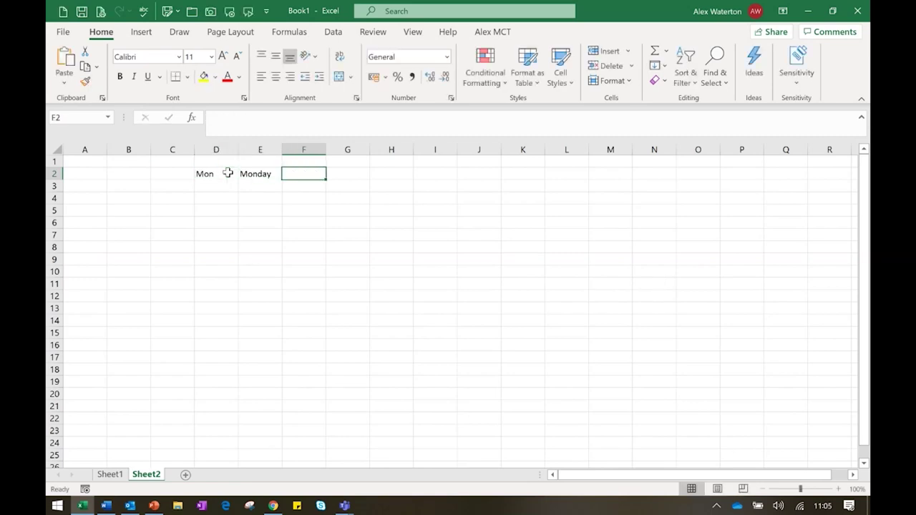
type("Jan")
key("Tab")
type("J")
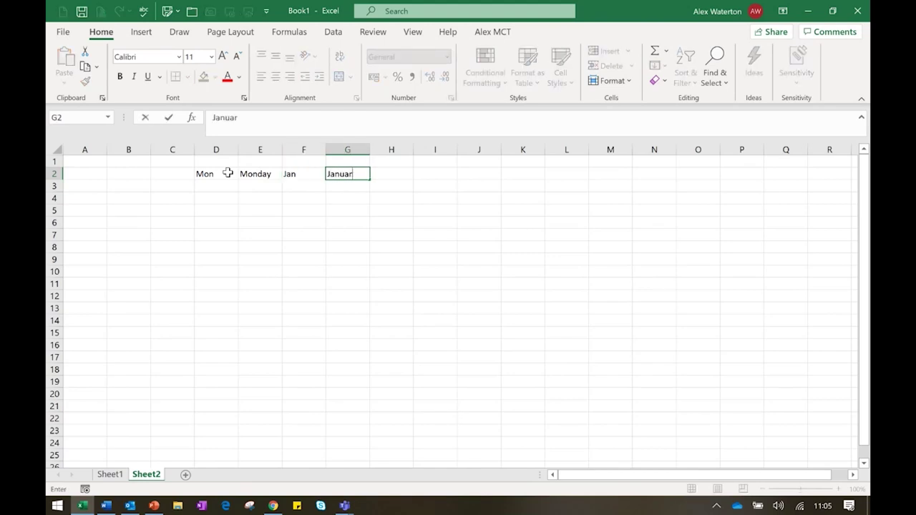
type("anuary")
key("Tab")
type("1/")
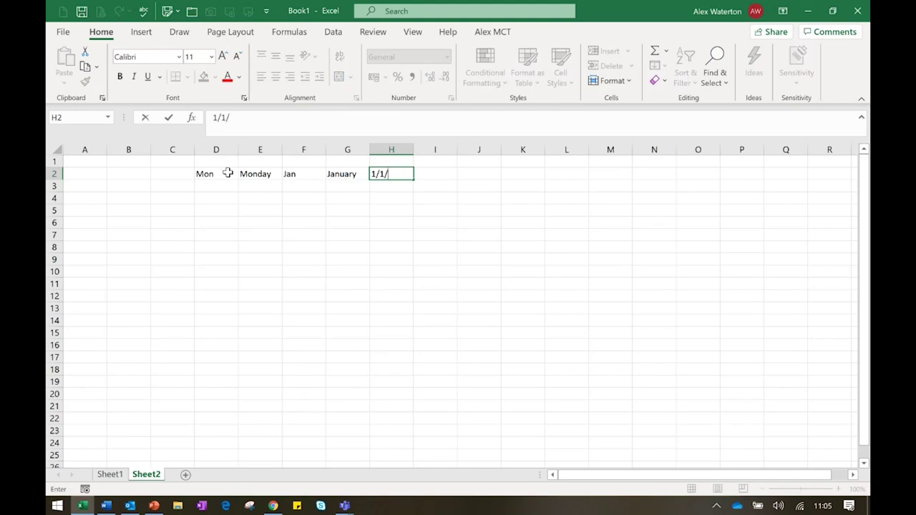
key("Return")
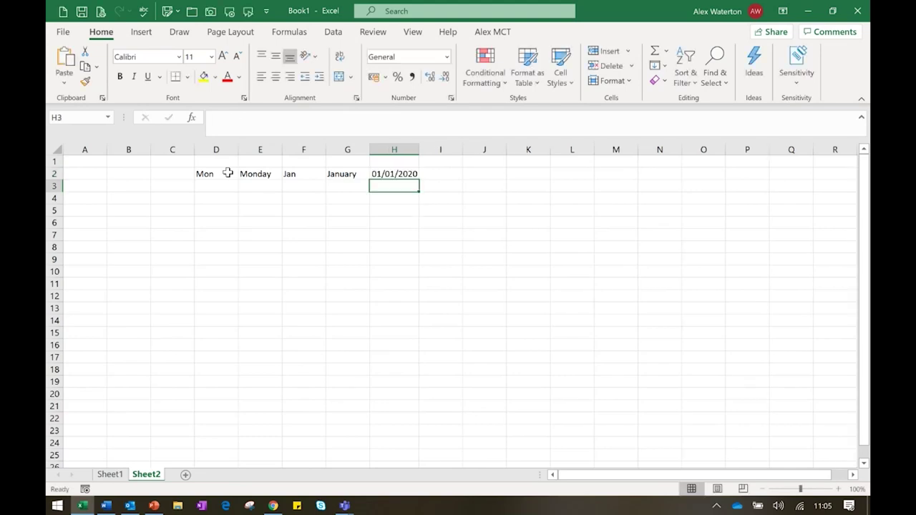
left_click_drag(211, 173, 424, 393)
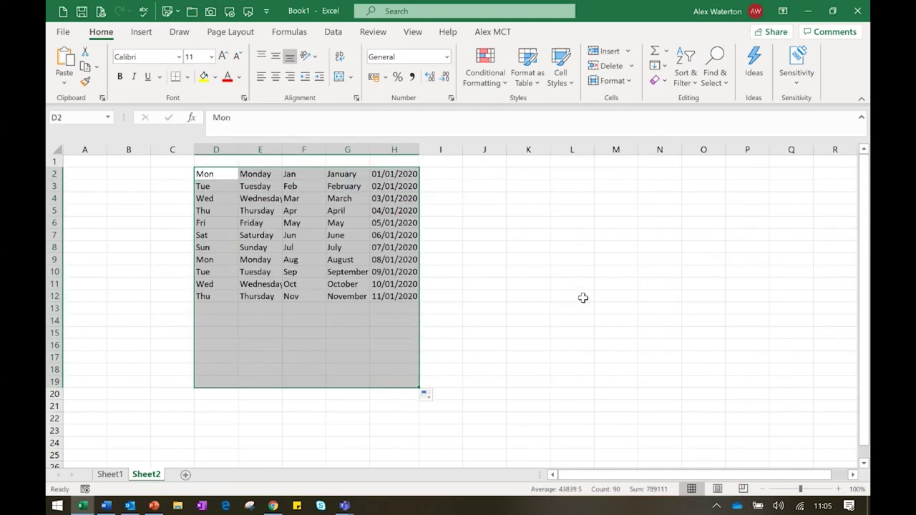
left_click(569, 269)
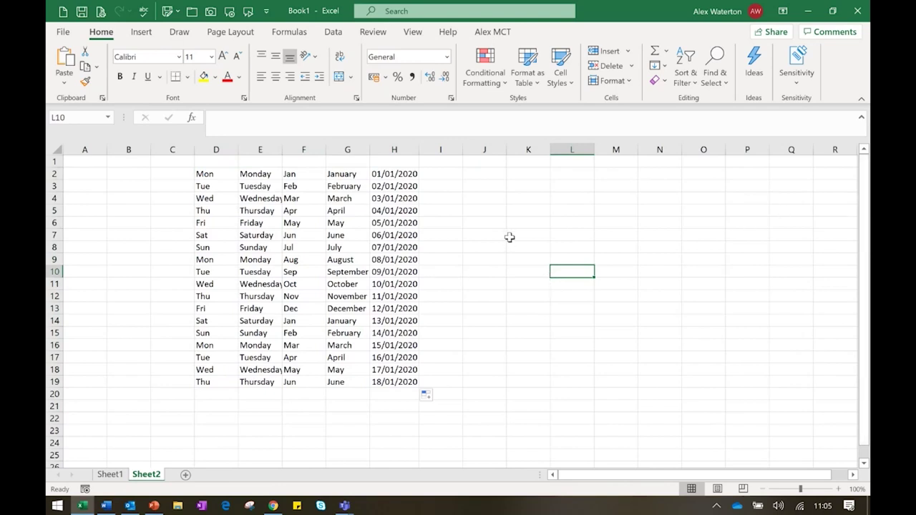
Enter Jan and Apr in J2:J3 and extend the quarterly month pattern down to J13
left_click(498, 175)
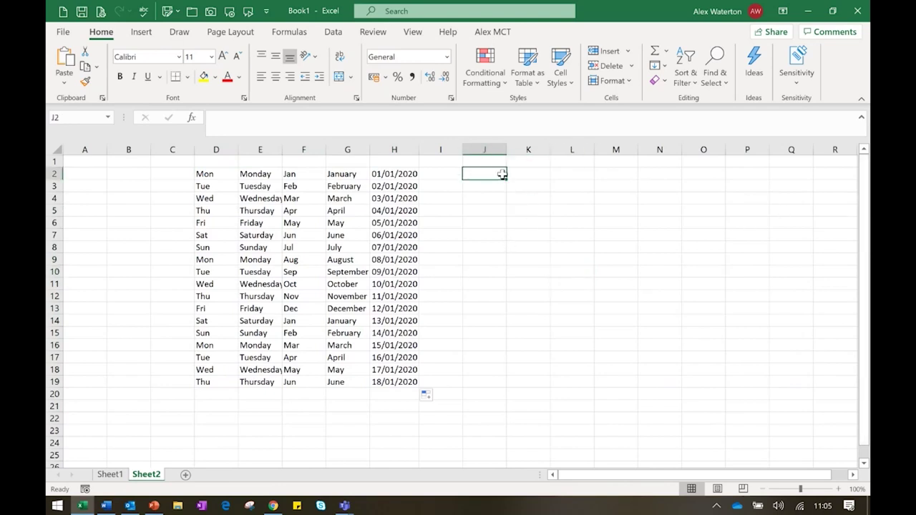
type("Jan")
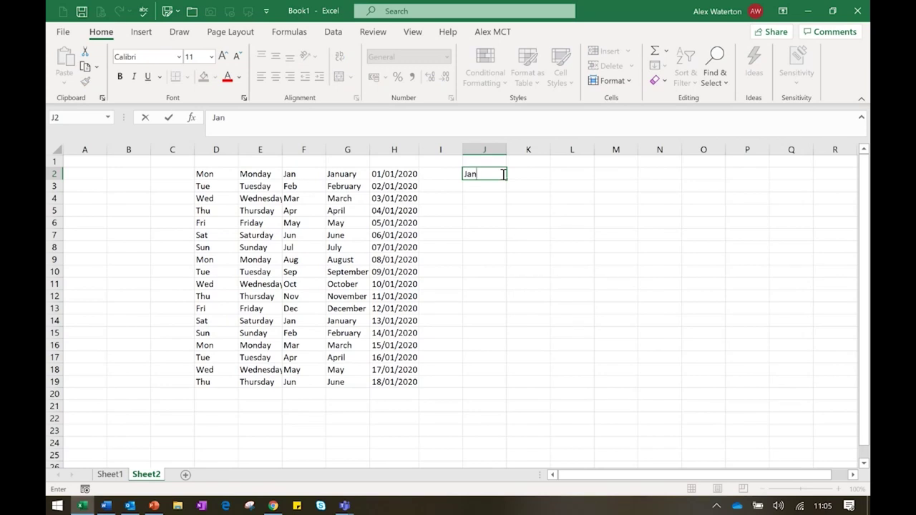
key("Return")
type("Apr")
key("Return")
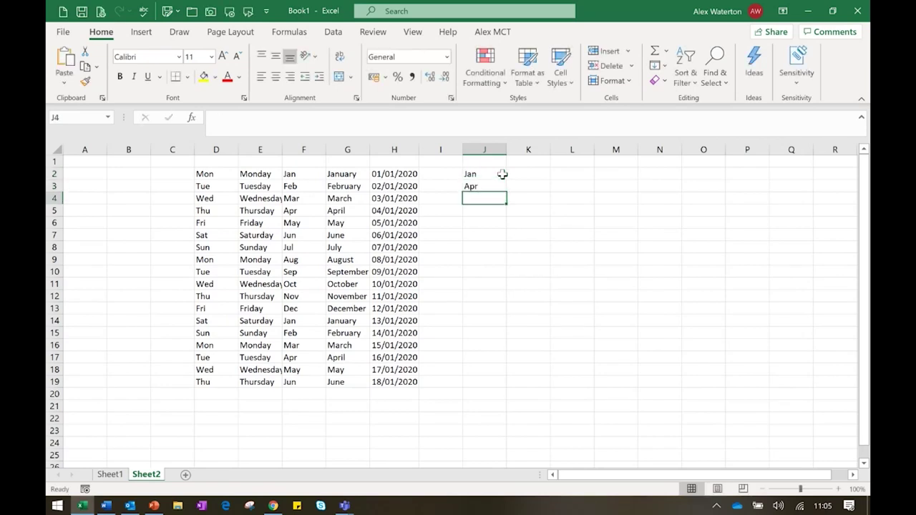
left_click_drag(493, 174, 507, 316)
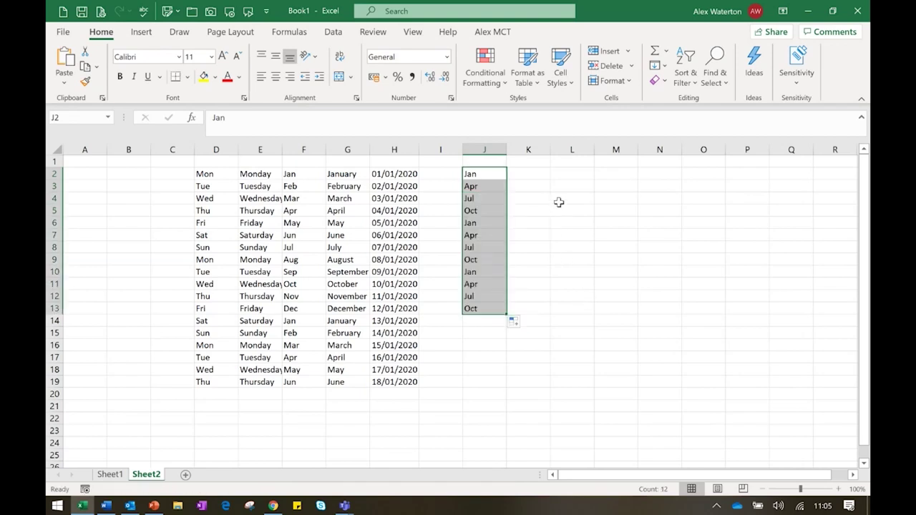
Enter 1/01/20 and 8/01/20 in K2:K3 and extend the weekly dates down to K15
left_click(539, 175)
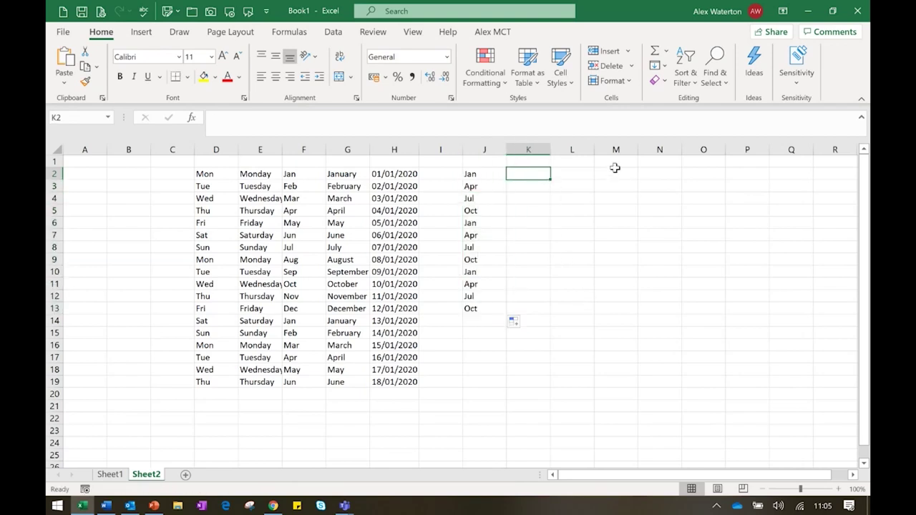
type("1/1")
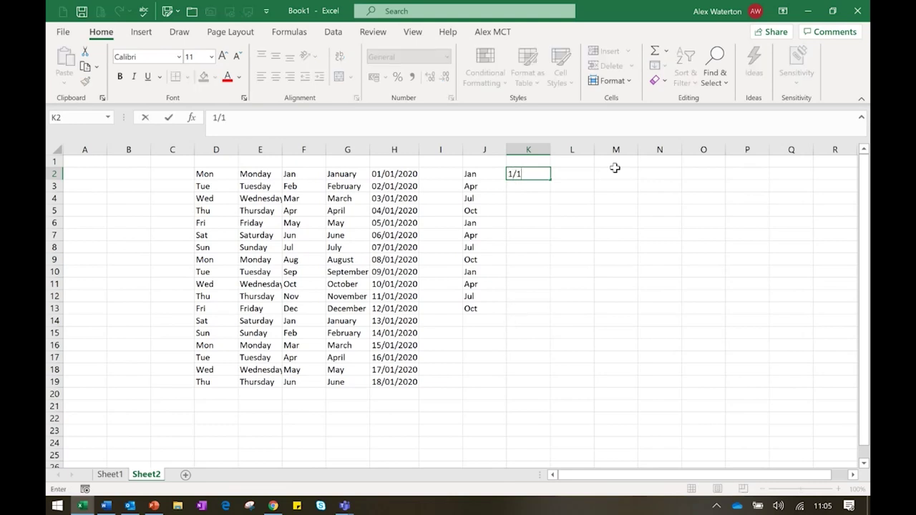
type("/01/20")
key("Return")
type("8/")
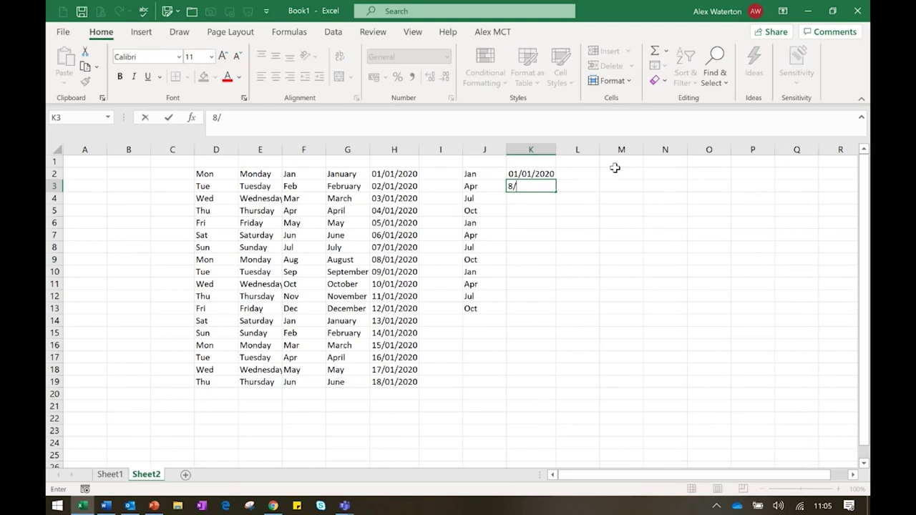
type("01/20")
key("Return")
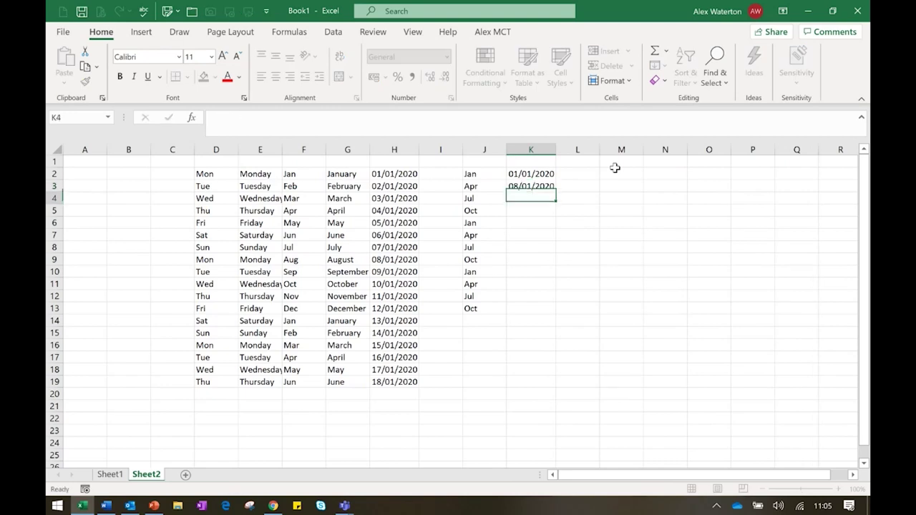
left_click(553, 174)
left_click_drag(553, 174, 538, 342)
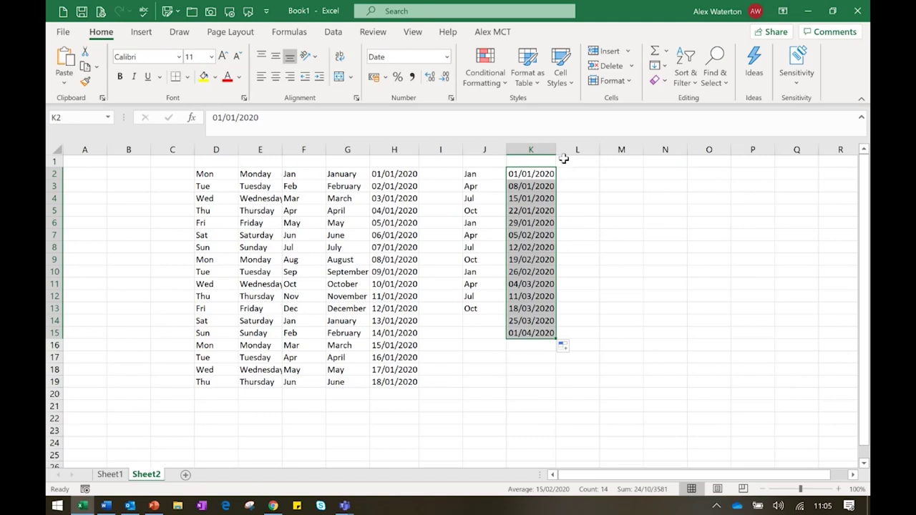
Fill ADM001–ADM014 down M2:M15, then select the whole D2:M21 block of series
left_click(607, 175)
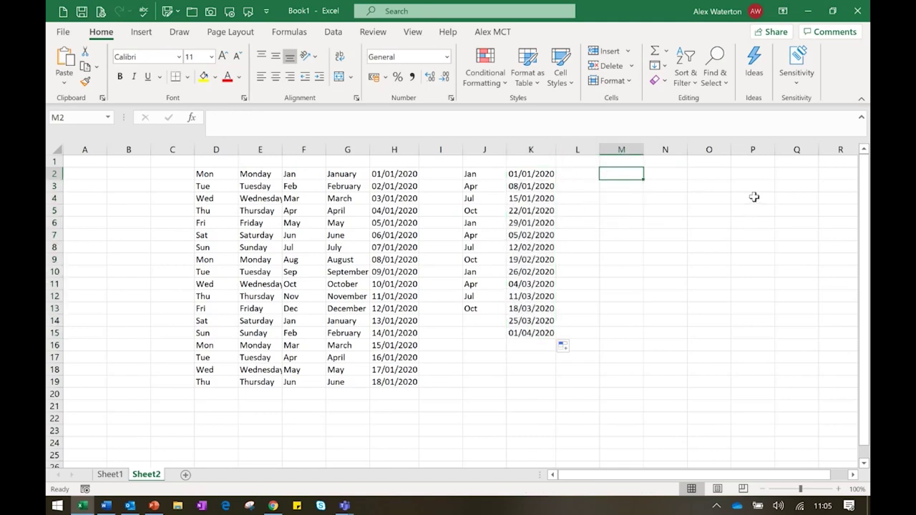
type("ADM00")
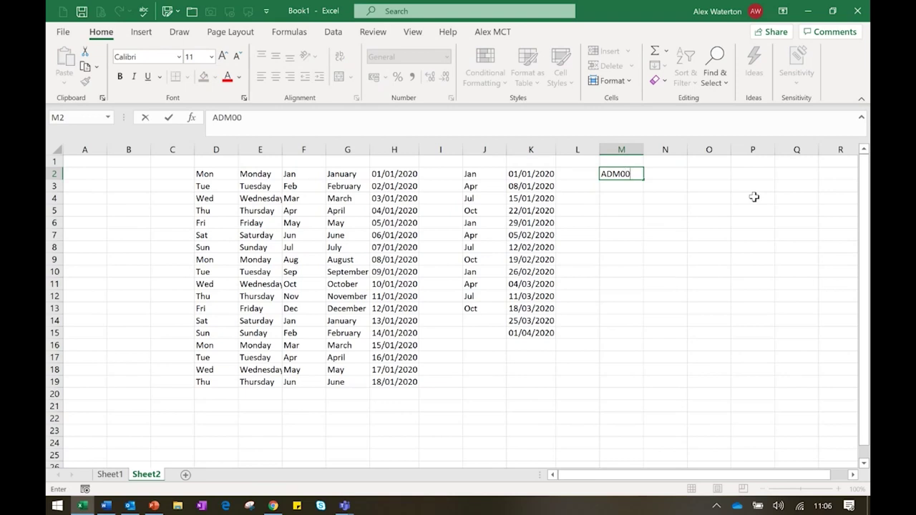
type("1")
key("Return")
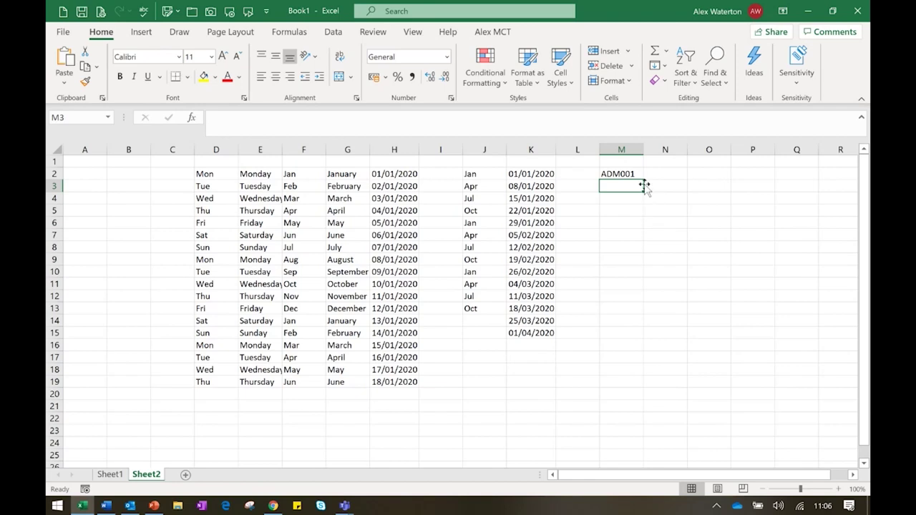
left_click(639, 176)
left_click_drag(644, 181, 636, 336)
left_click(711, 257)
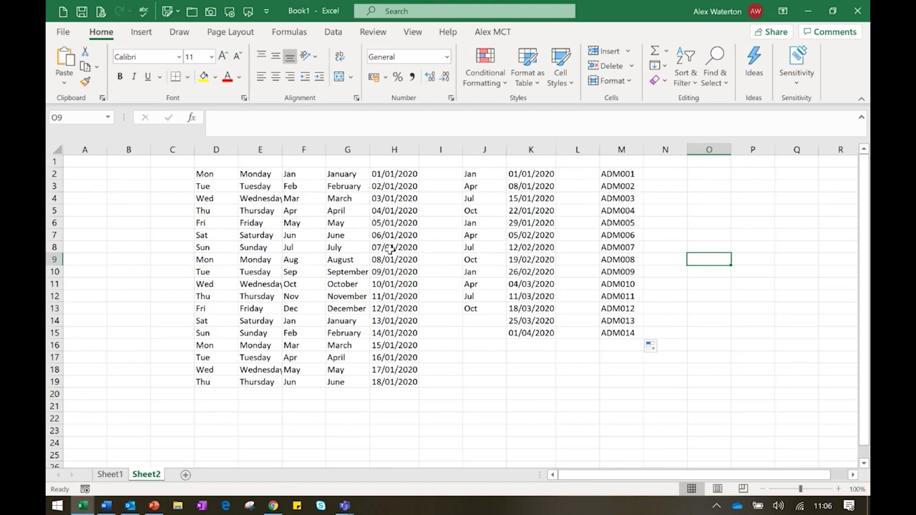
left_click_drag(198, 170, 606, 403)
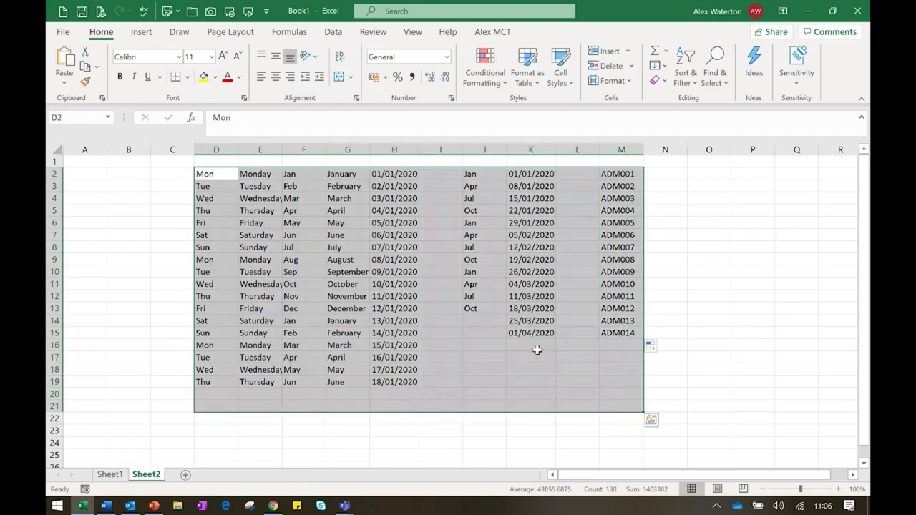
On Sheet1, enter the Staff Name heading in A2, fill names to row 16, and widen column A
left_click(111, 474)
left_click(365, 297)
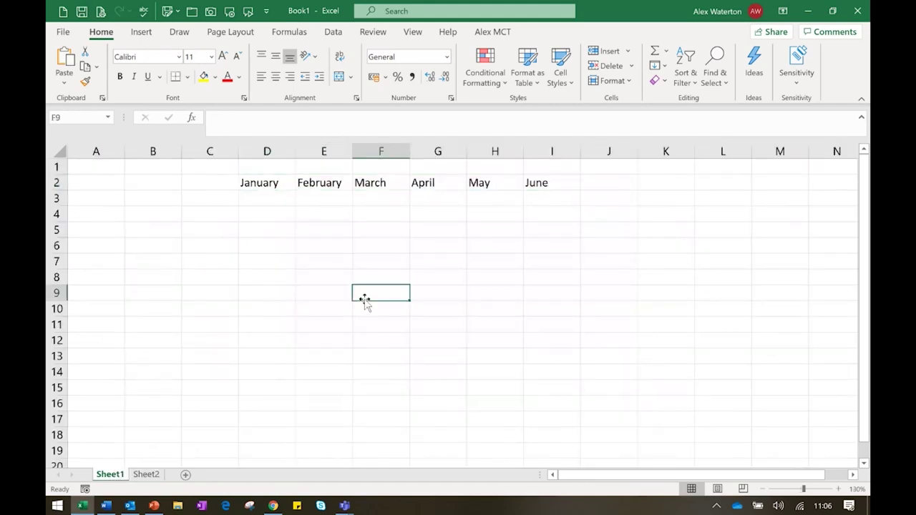
left_click(106, 184)
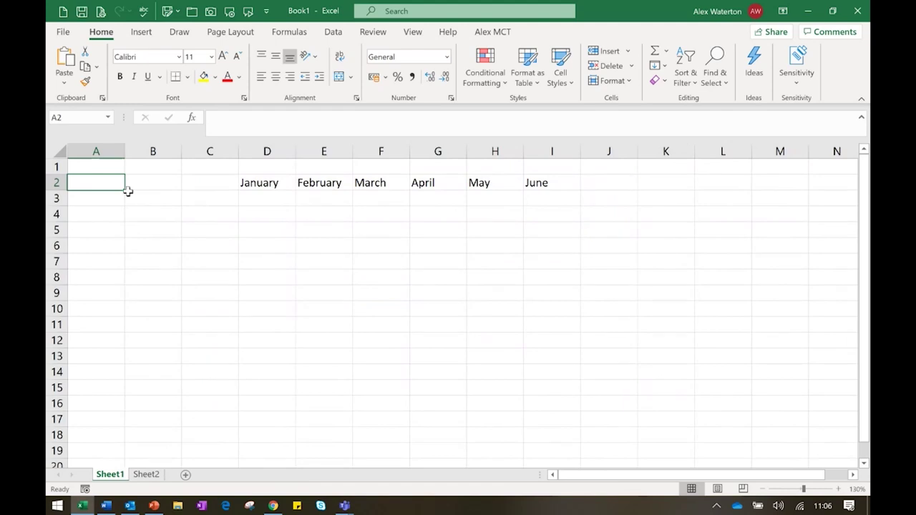
left_click_drag(126, 152, 169, 152)
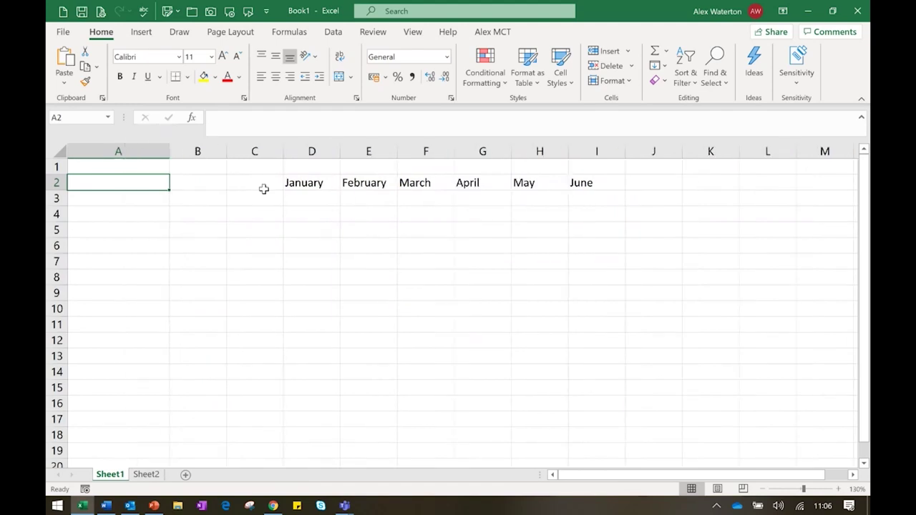
type("Staff")
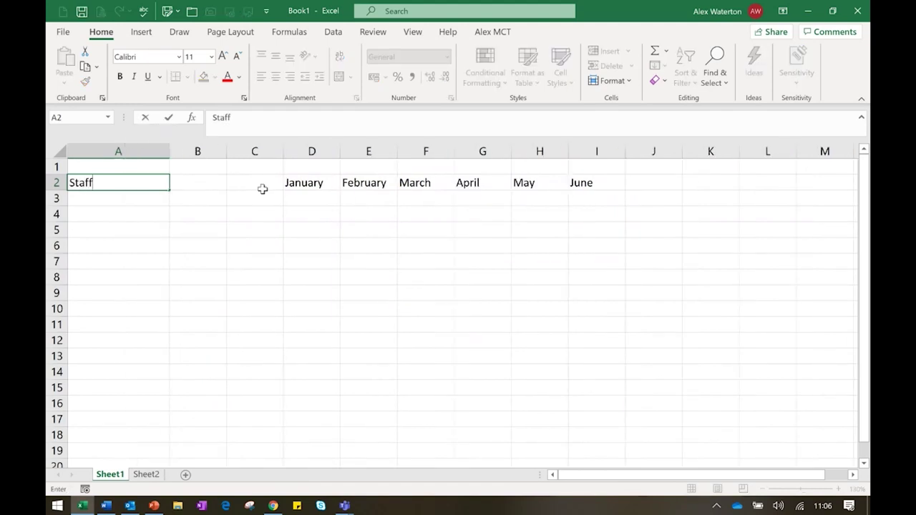
type(" Name")
key("Return")
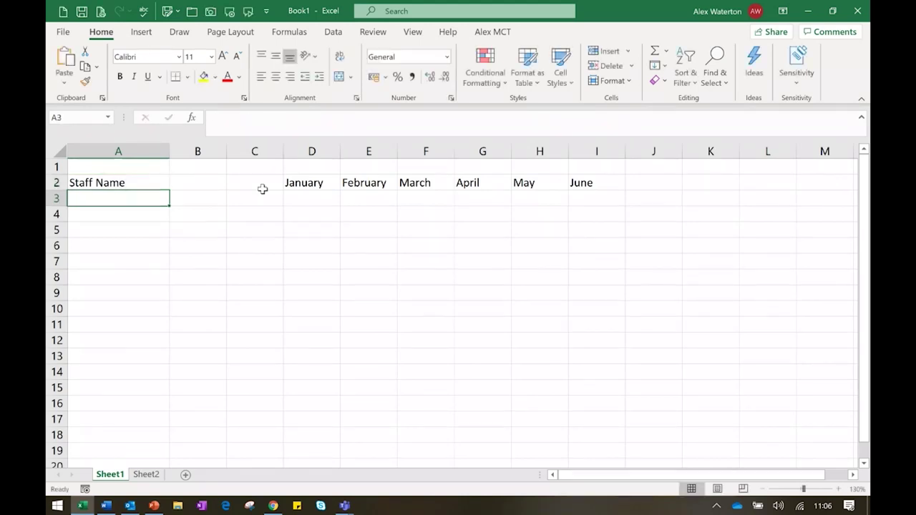
left_click(159, 187)
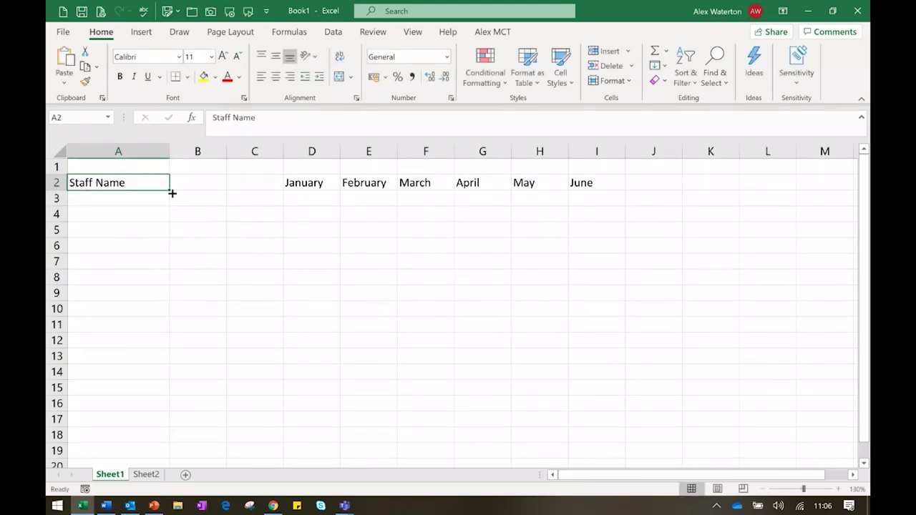
left_click_drag(171, 192, 149, 420)
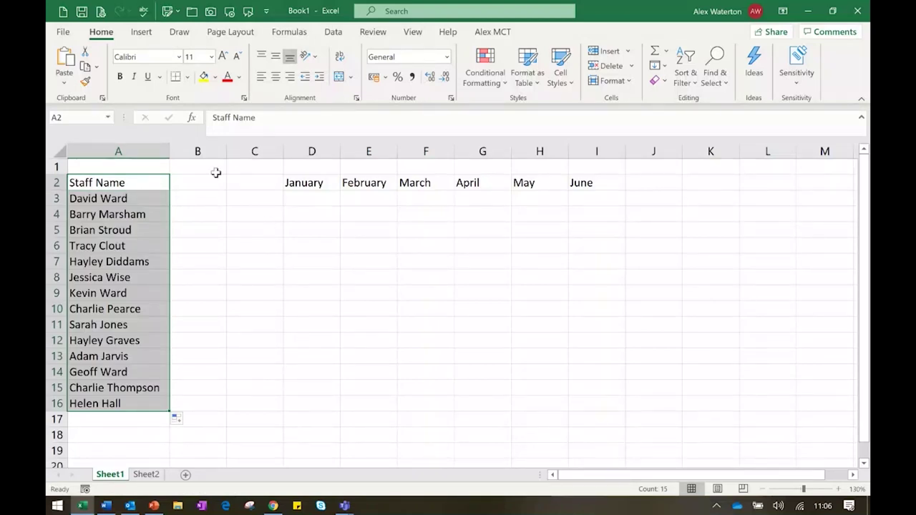
left_click_drag(170, 147, 188, 151)
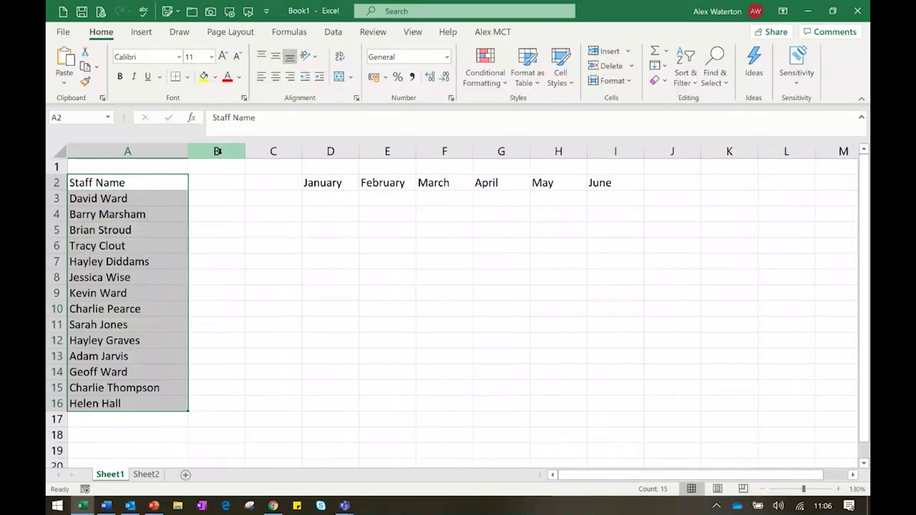
Widen column B, enter the Charities heading in B2, and fill charity names down to row 16
left_click_drag(245, 151, 303, 168)
left_click(260, 180)
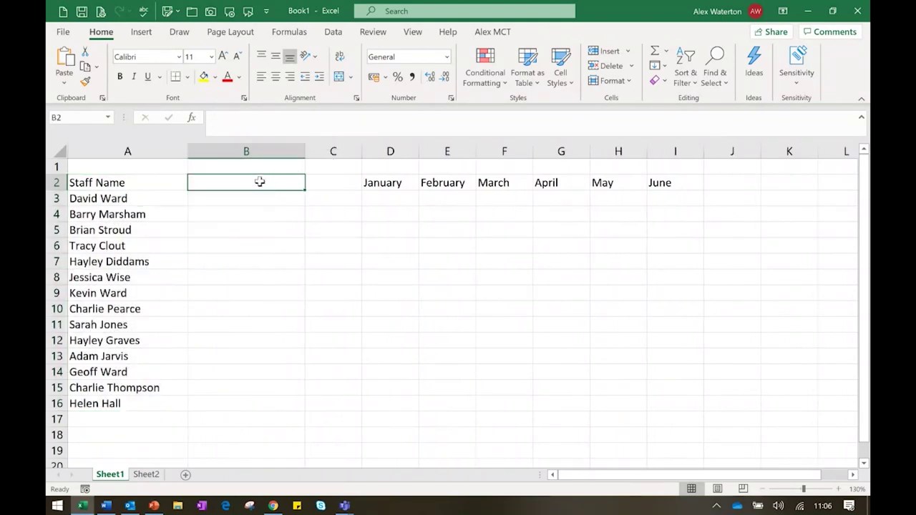
type("C")
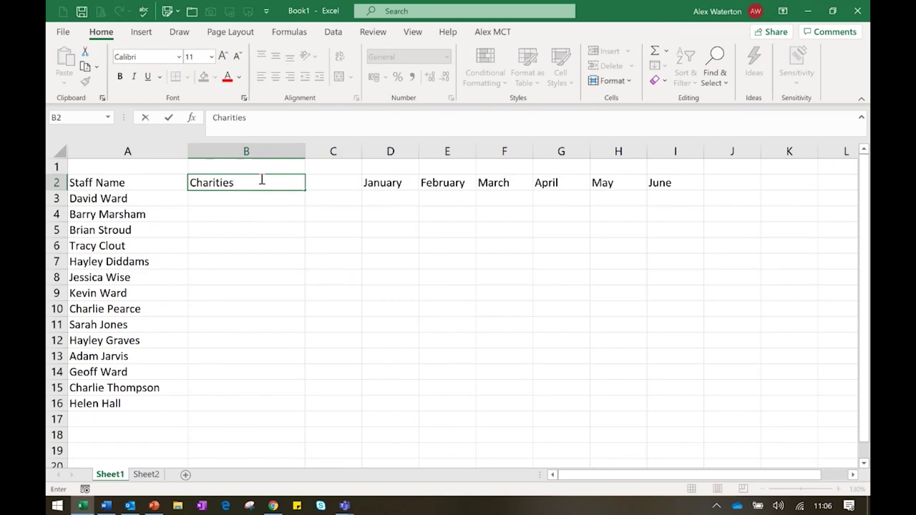
type("harities")
key("Return")
left_click(275, 179)
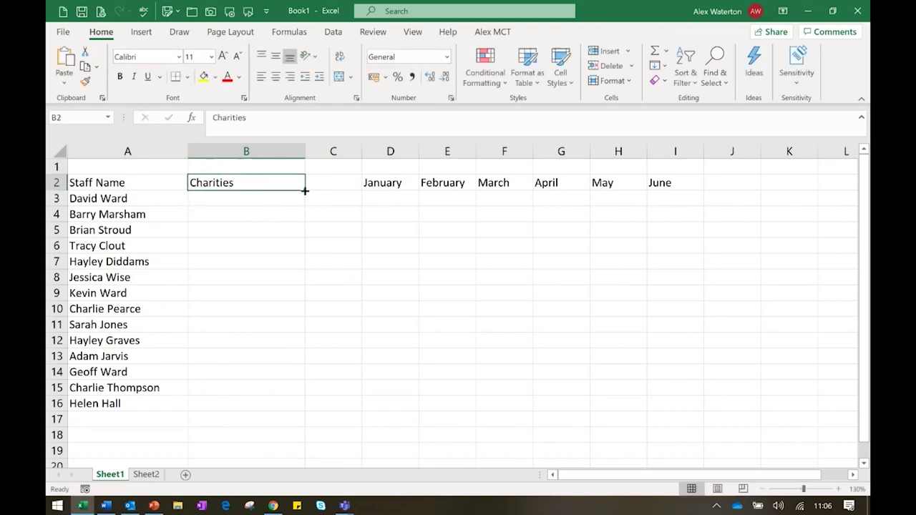
left_click_drag(305, 191, 272, 409)
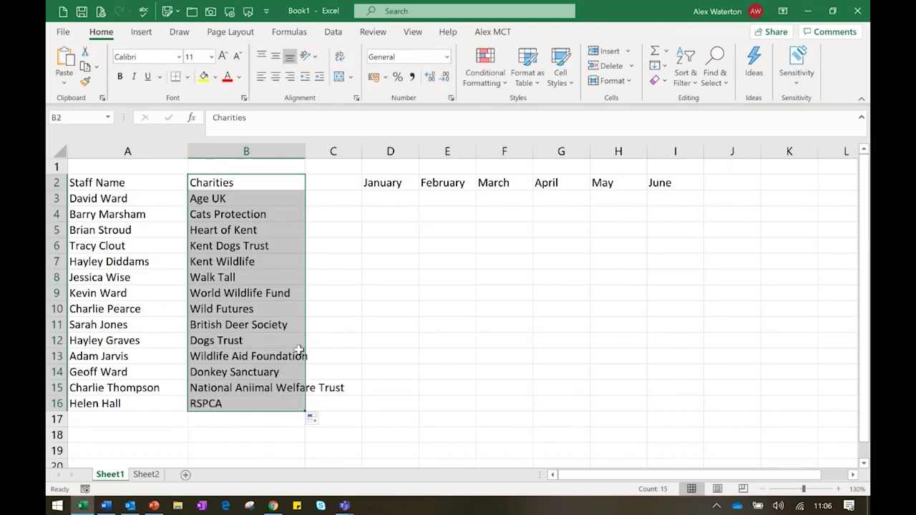
Enter Town in C2 and fill towns Ashford to Gravesend down to C16
left_click_drag(363, 151, 433, 151)
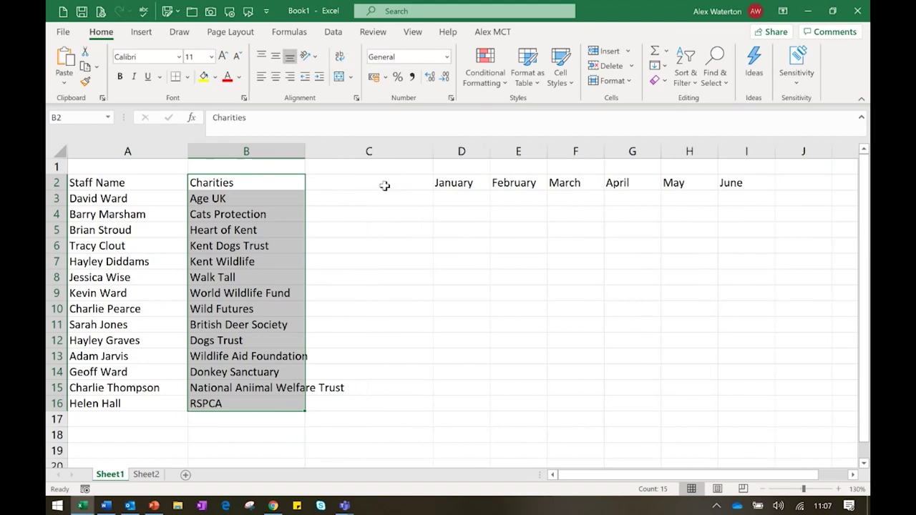
left_click(360, 182)
type("Town")
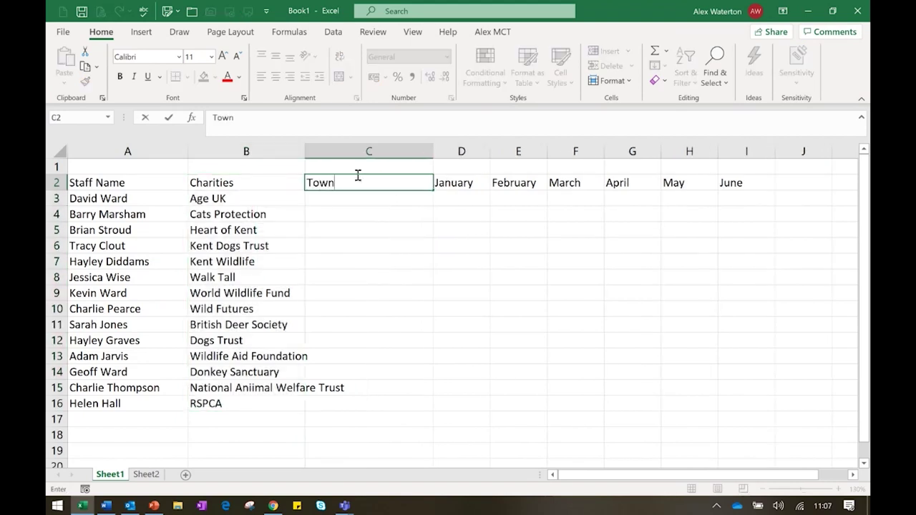
key("Return")
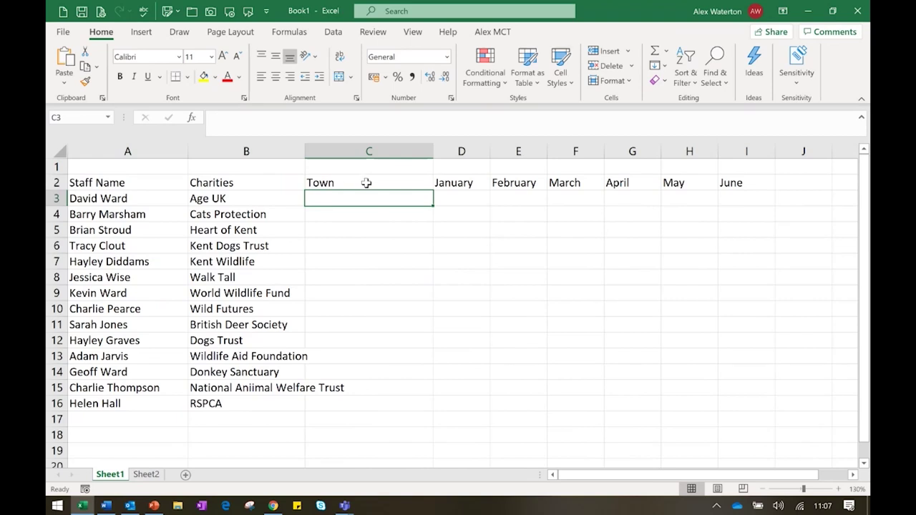
left_click(366, 182)
left_click_drag(434, 188, 423, 411)
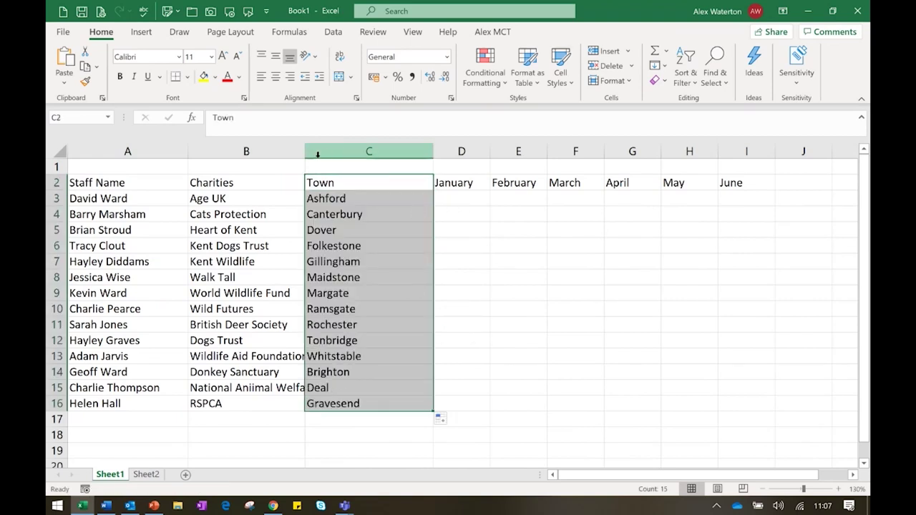
Widen column C, autofit column B, and select the town list C2:C16
left_click_drag(305, 154, 306, 153)
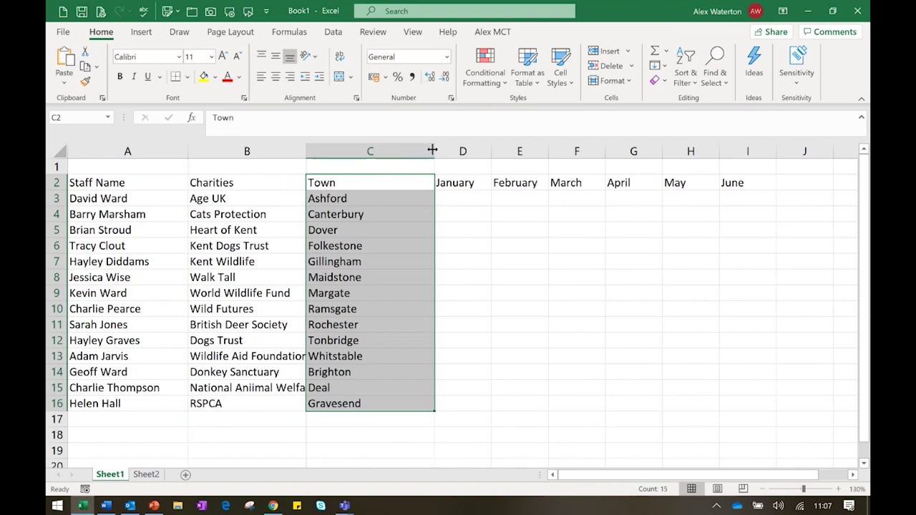
left_click_drag(433, 151, 461, 152)
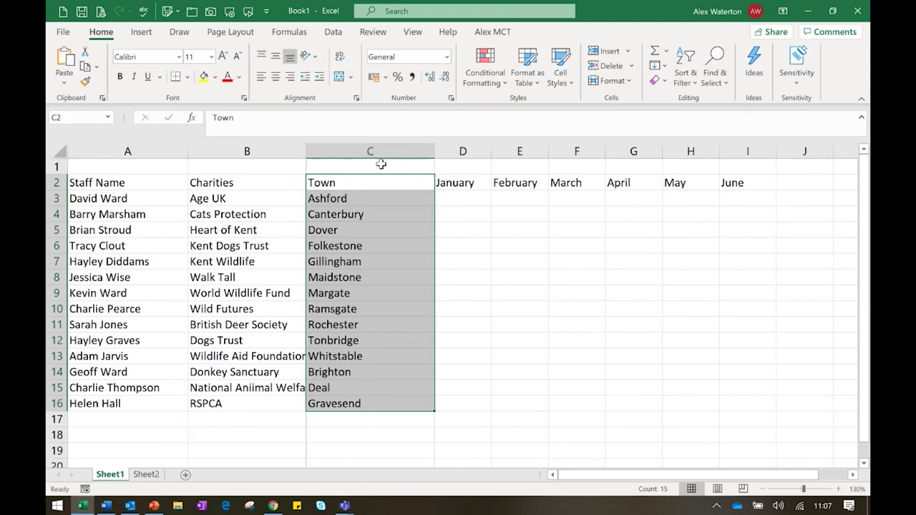
double_click(305, 152)
left_click(581, 334)
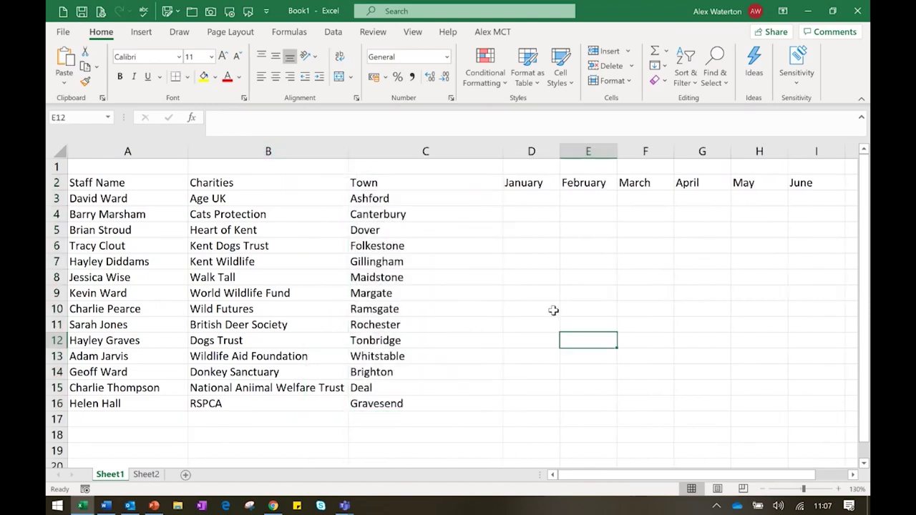
left_click(513, 309)
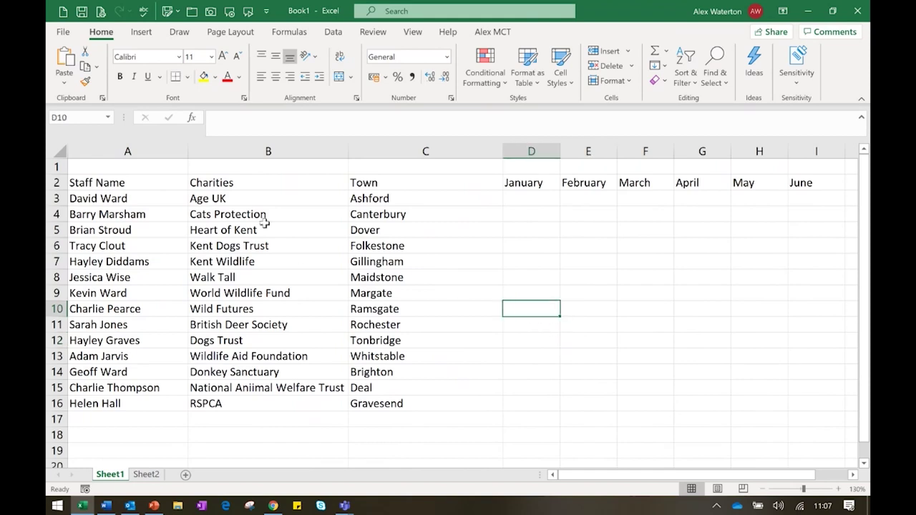
left_click_drag(384, 182, 394, 403)
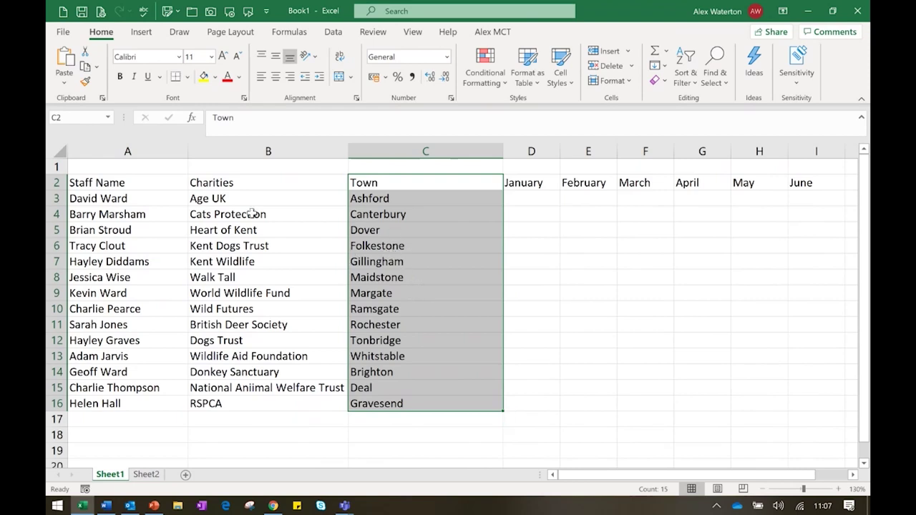
Open Edit Custom Lists from the Advanced page of File > Options
left_click(63, 32)
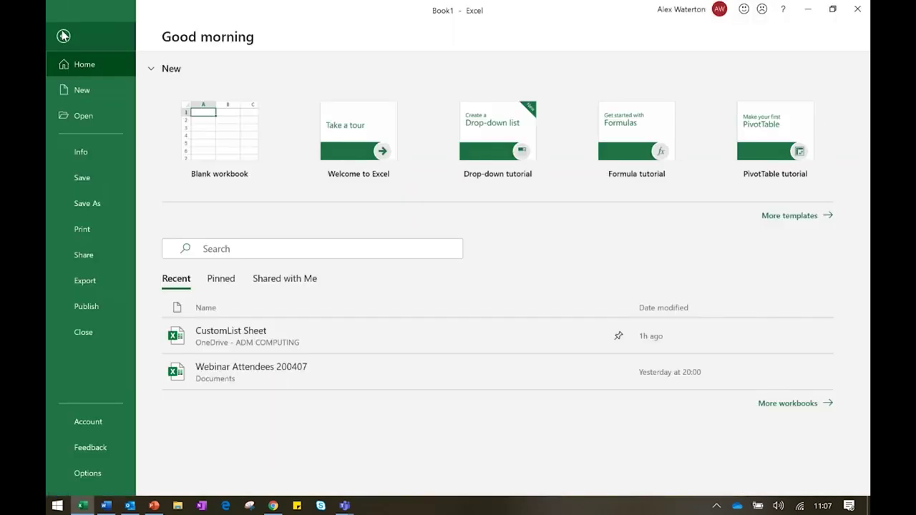
left_click(87, 473)
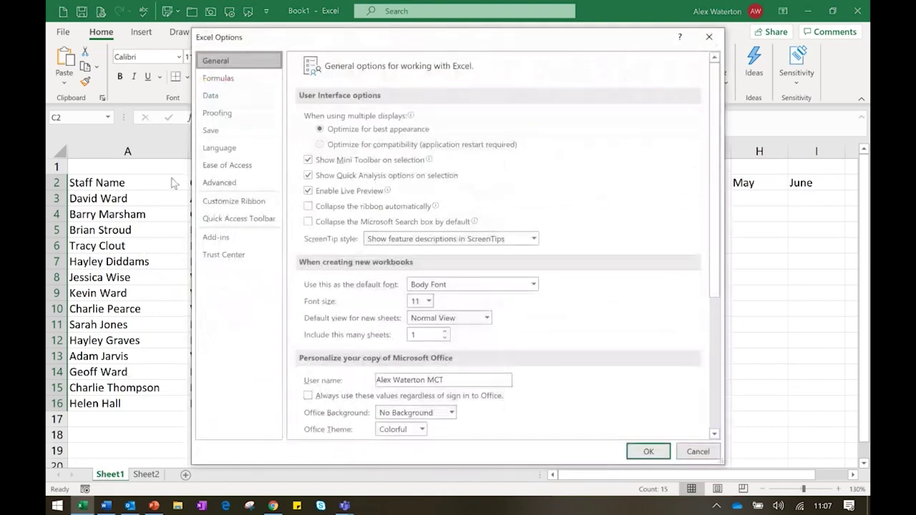
left_click(240, 182)
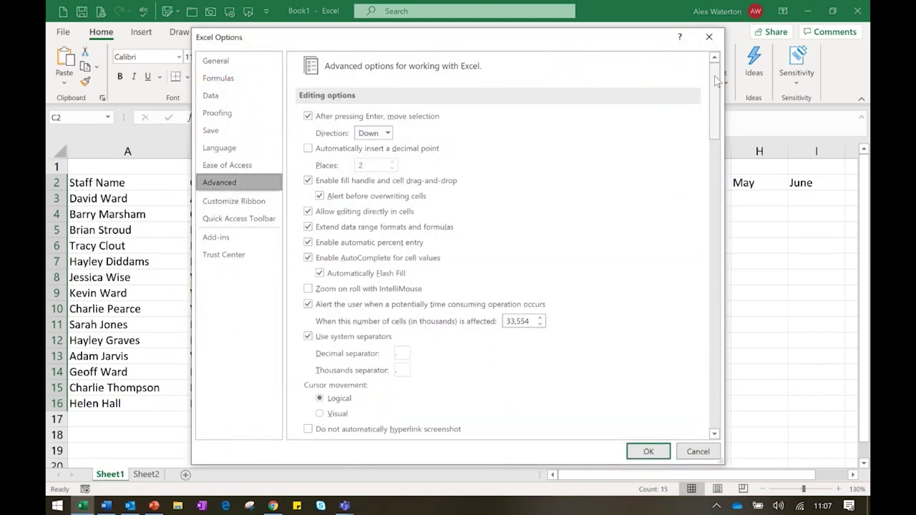
left_click_drag(722, 79, 728, 374)
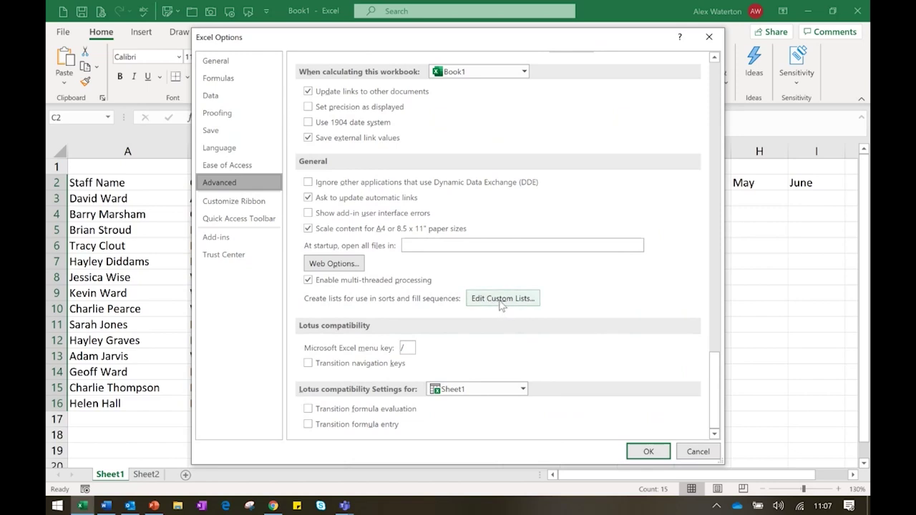
left_click(504, 303)
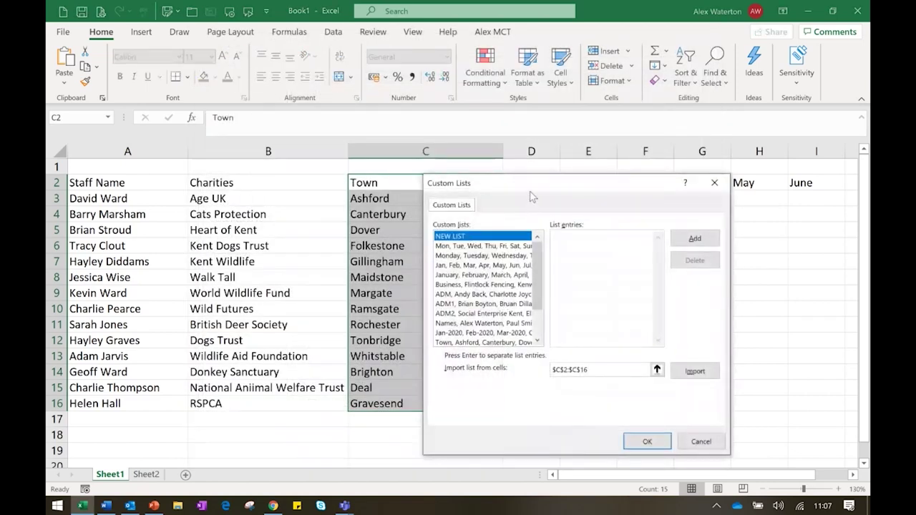
Set $C$2:$C$16 as the Custom Lists import range, then close both option dialogs
left_click_drag(527, 178, 605, 109)
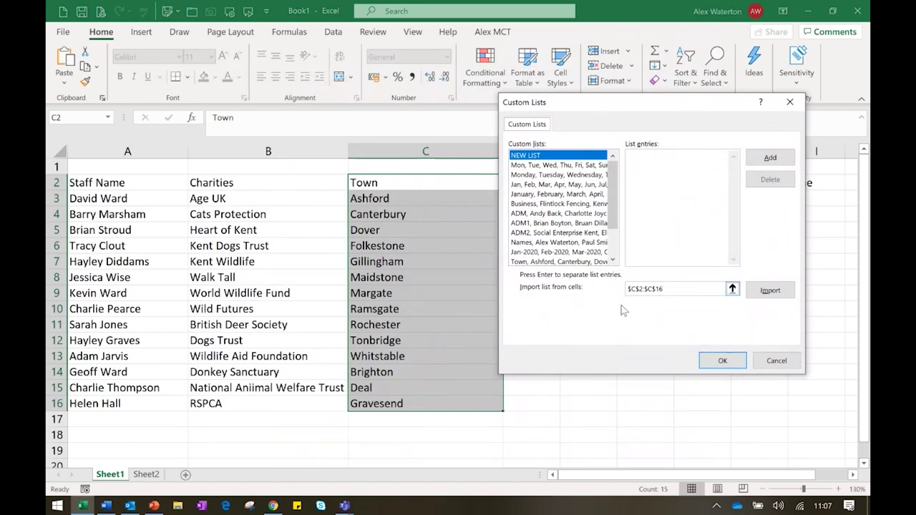
left_click_drag(666, 287, 611, 283)
left_click(672, 294)
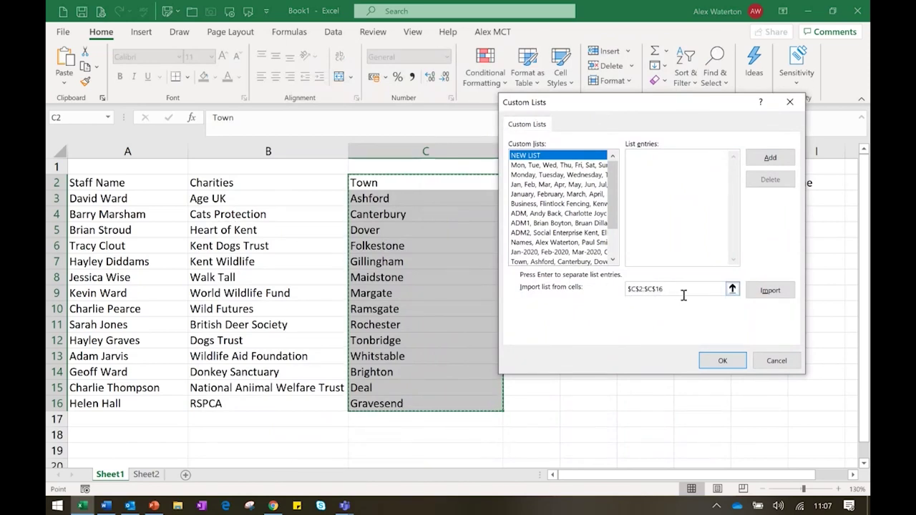
left_click_drag(669, 291, 635, 285)
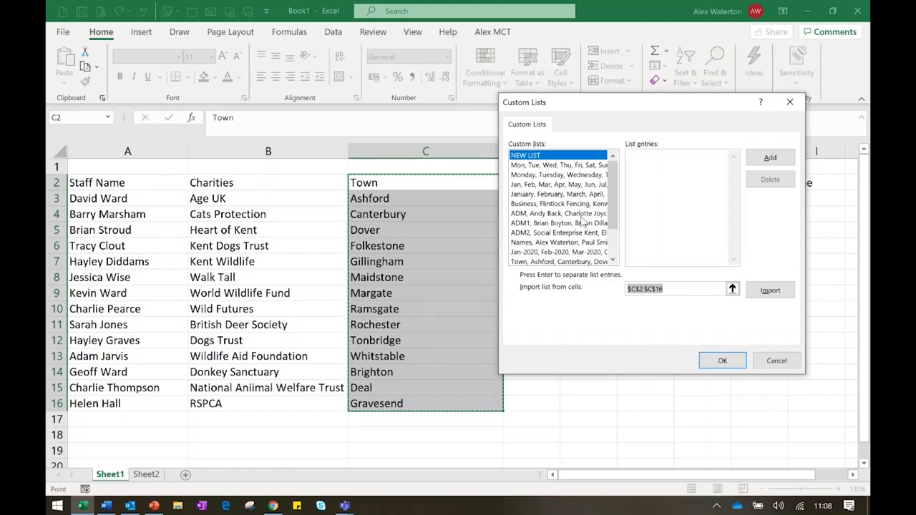
left_click_drag(612, 192, 614, 212)
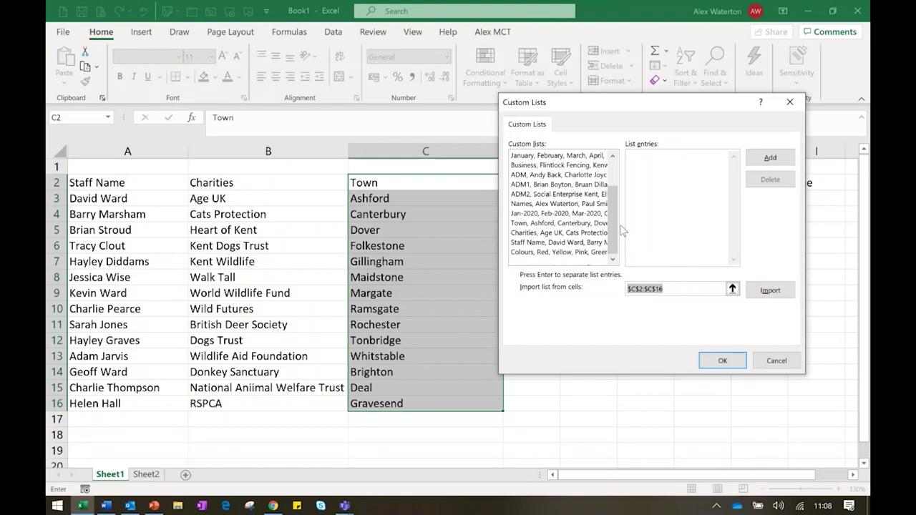
scroll(621, 215, "up", 2)
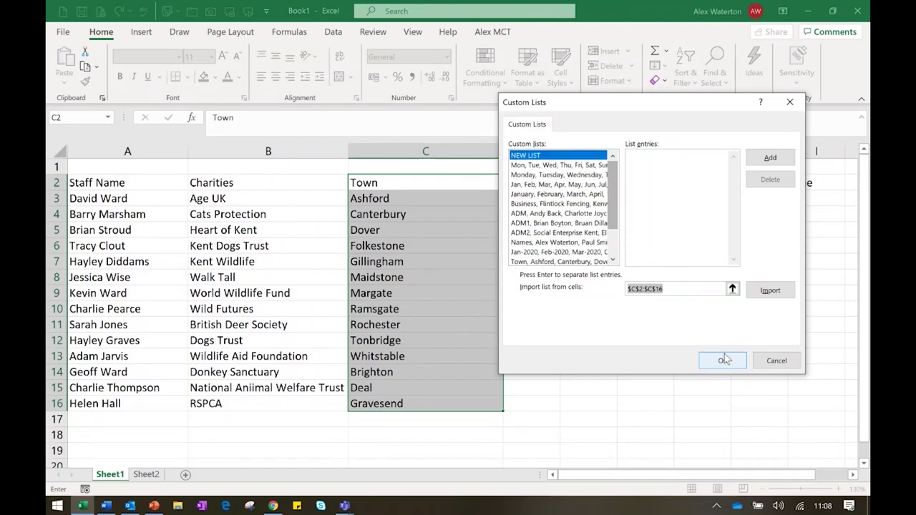
left_click(775, 362)
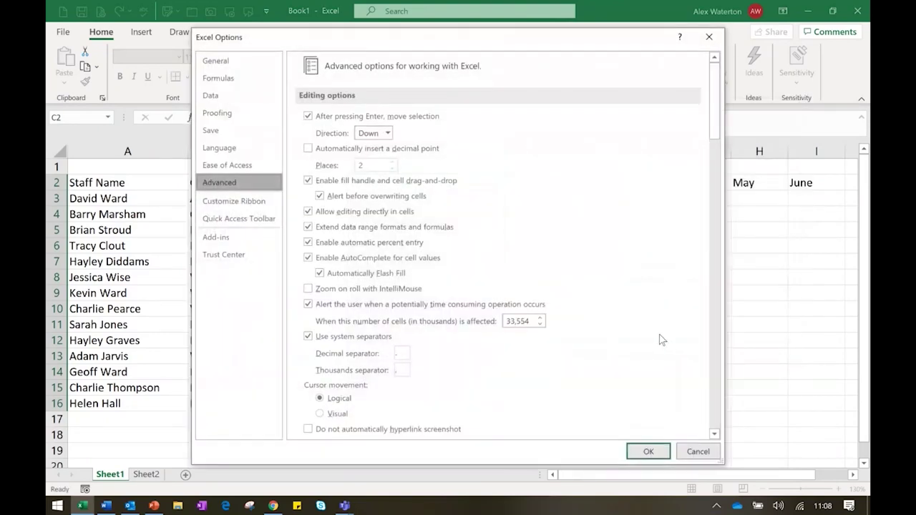
left_click(698, 451)
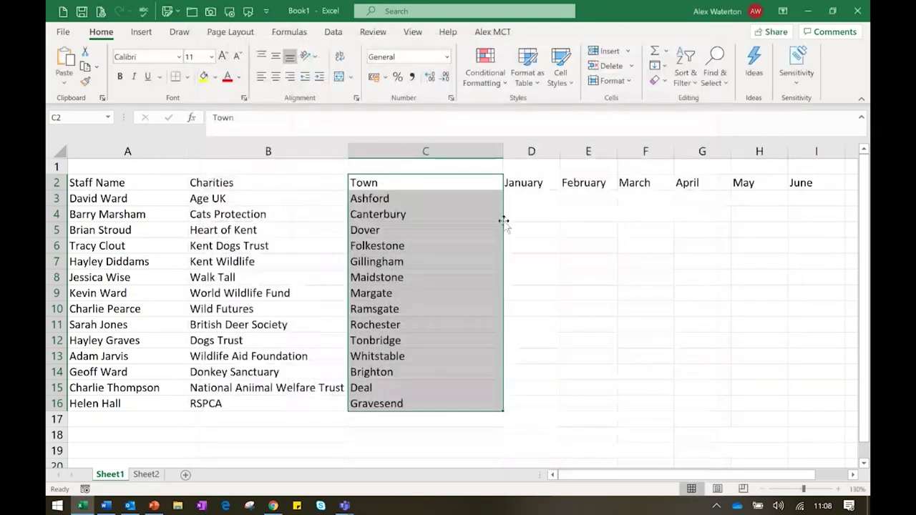
Auto-fill the staff names from A2 down column A to row 68
left_click(535, 324)
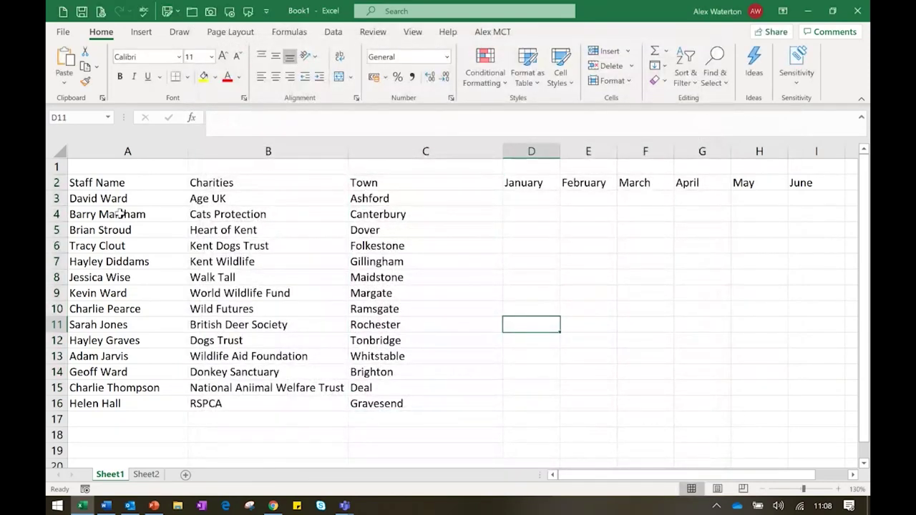
left_click(122, 185)
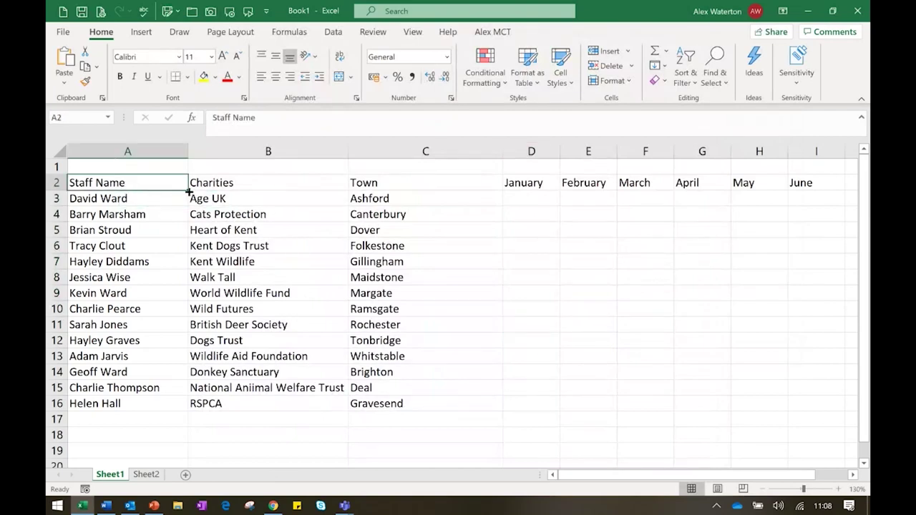
left_click_drag(188, 191, 165, 310)
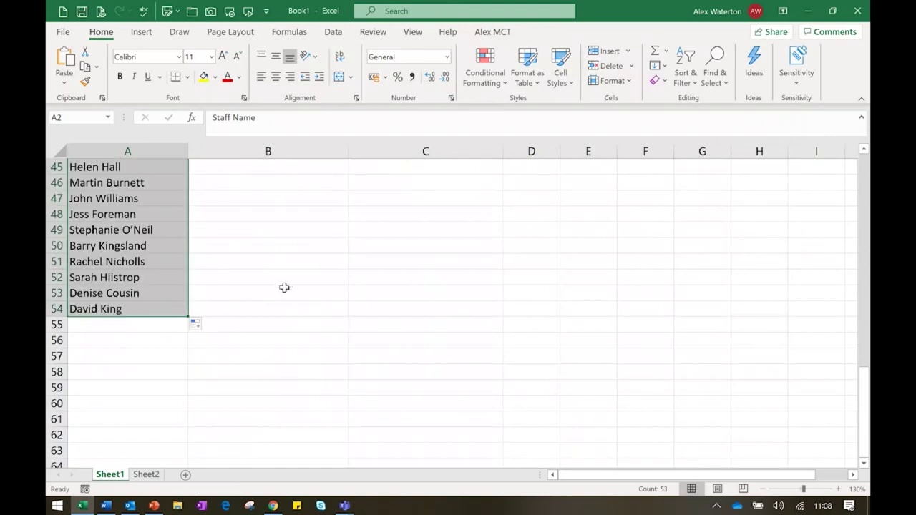
scroll(284, 288, "up", 6)
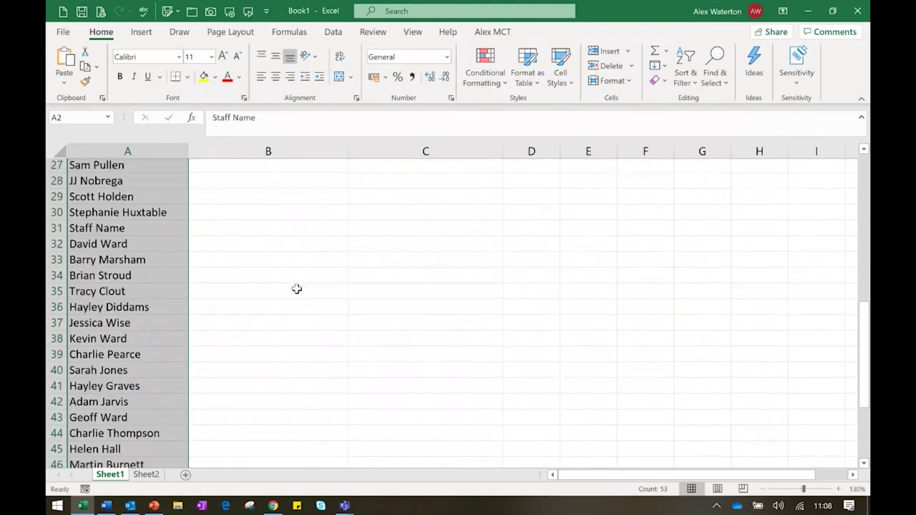
scroll(294, 286, "up", 7)
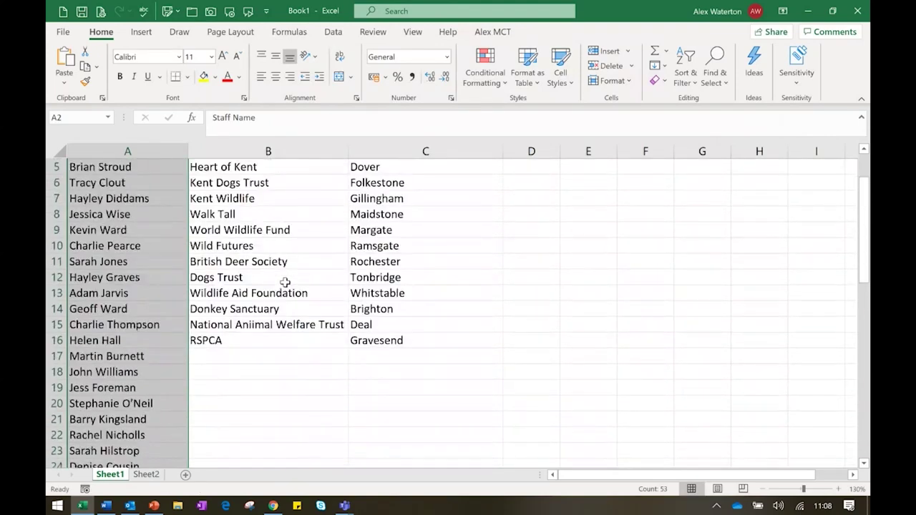
scroll(285, 282, "up", 2)
scroll(156, 245, "down", 2)
scroll(156, 244, "down", 8)
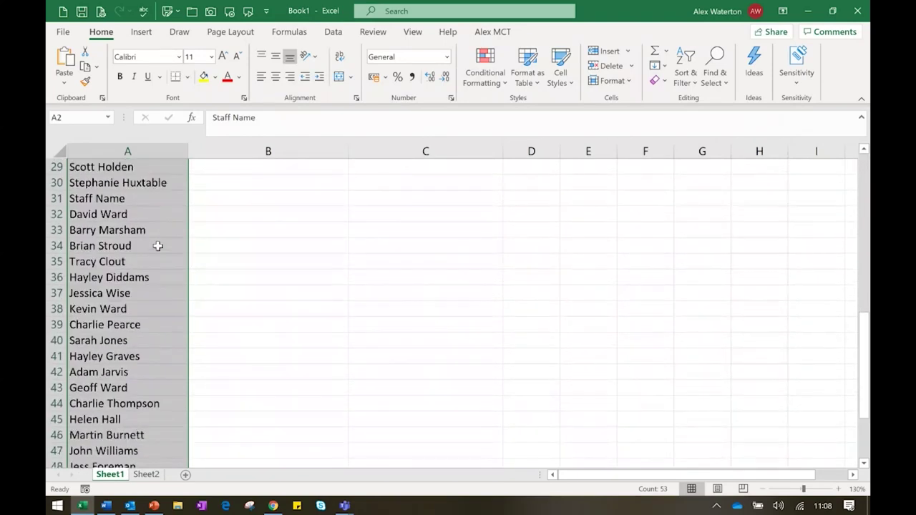
scroll(159, 248, "down", 3)
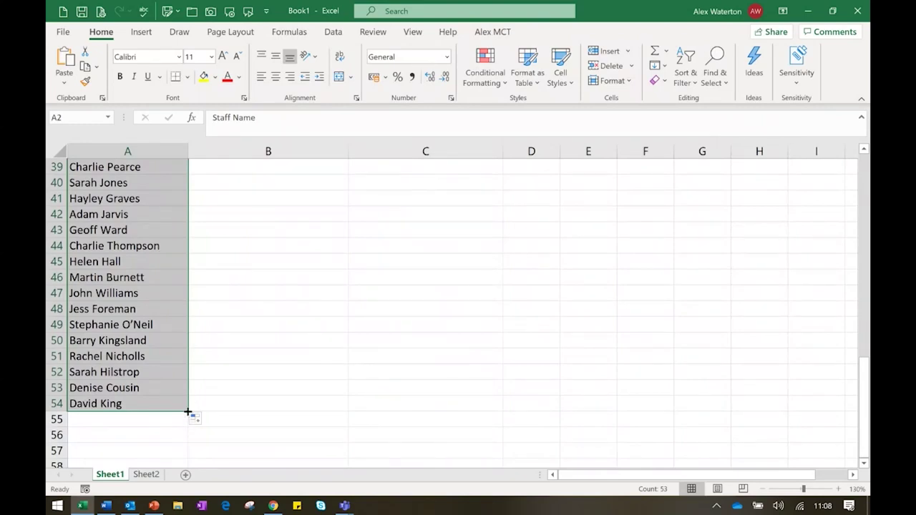
left_click_drag(187, 412, 185, 458)
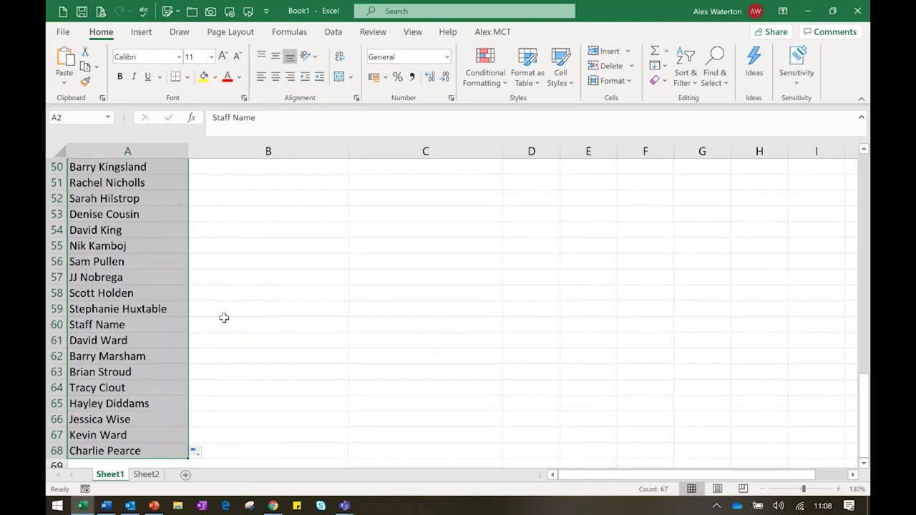
Clear the repeated names in A60:A68 and return to the top of the list
left_click(155, 324)
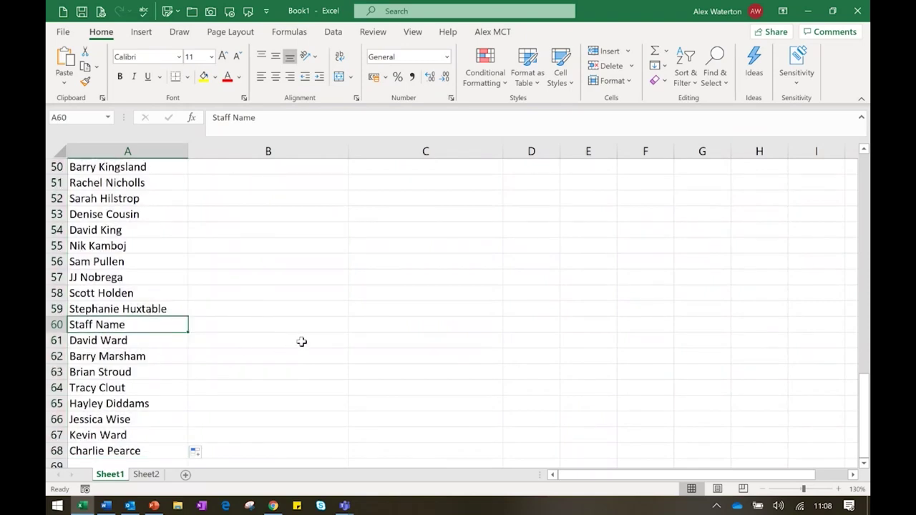
key("ctrl+shift+Down")
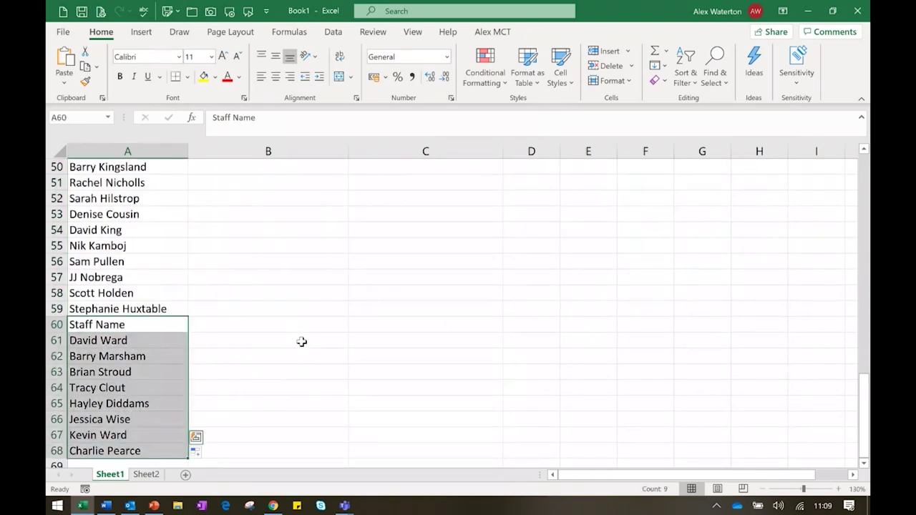
key("Delete")
key("Up")
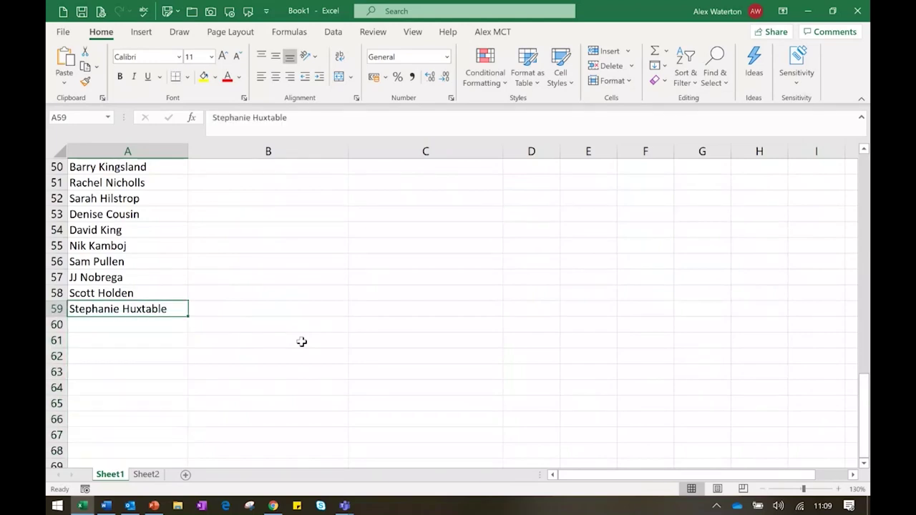
key("ctrl+Up")
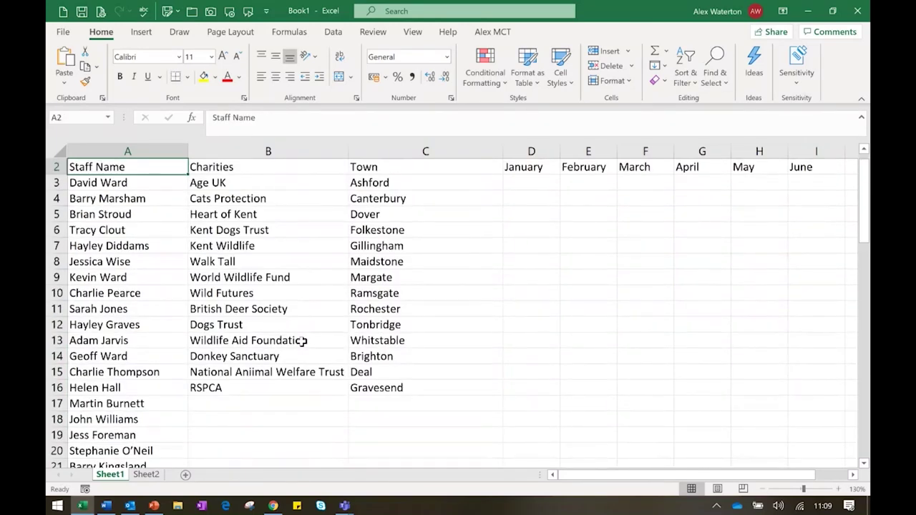
key("Down")
key("Down")
key("Down")
key("Down")
key("Down")
key("Down")
key("Down")
key("Down")
key("Down")
key("Down")
key("Down")
key("Down")
key("Down")
key("Down")
key("Down")
key("Down")
key("Down")
key("Down")
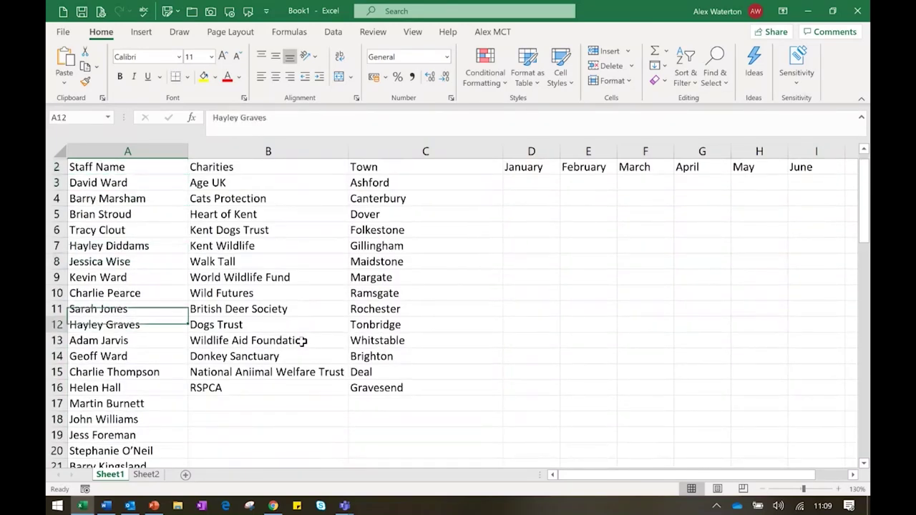
key("Down")
key("Down")
key("Down")
key("Down")
key("Down")
key("Down")
key("Down")
key("Down")
key("Down")
key("Down")
key("Down")
key("Down")
key("Down")
key("Down")
key("Down")
key("Down")
key("Down")
key("Down")
key("Down")
key("Down")
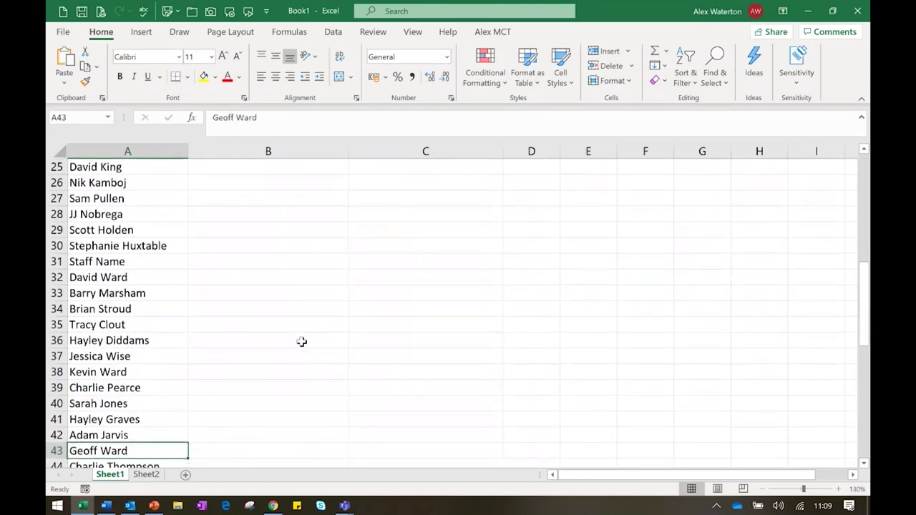
scroll(246, 361, "up", 3)
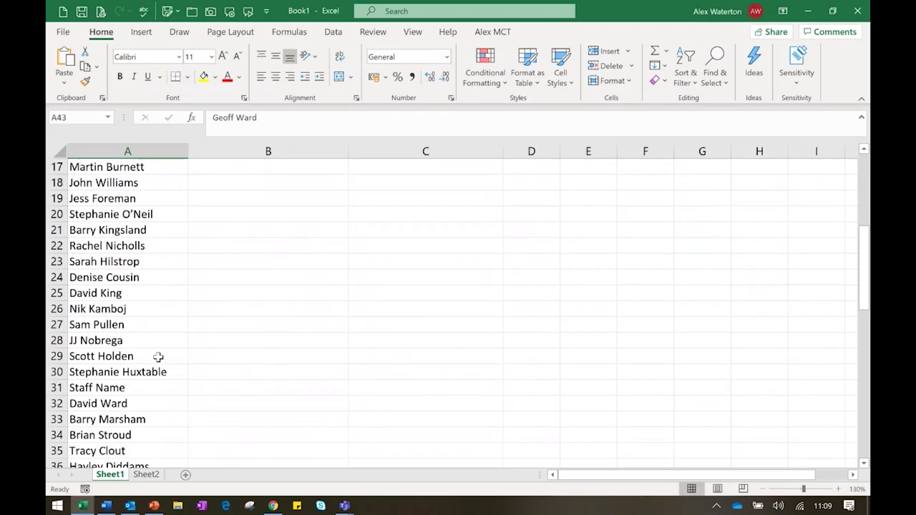
left_click(154, 356)
key("ctrl+Up")
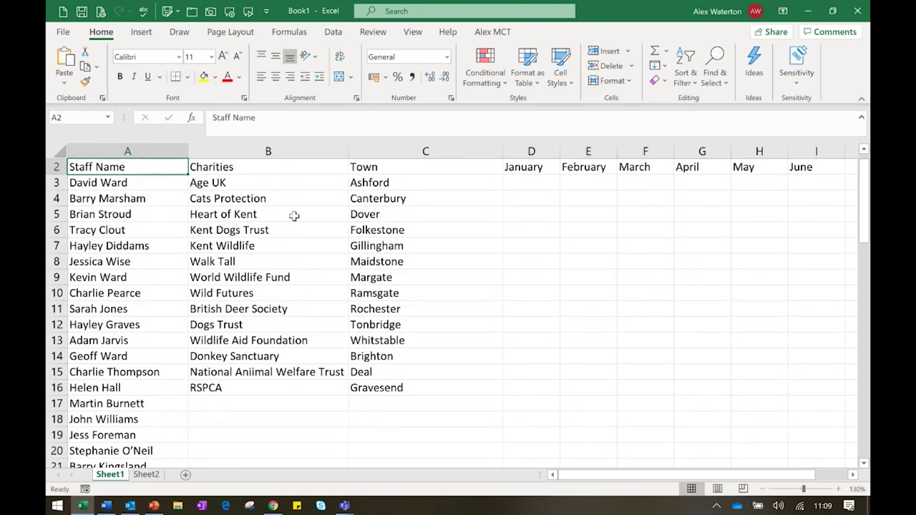
left_click(267, 372)
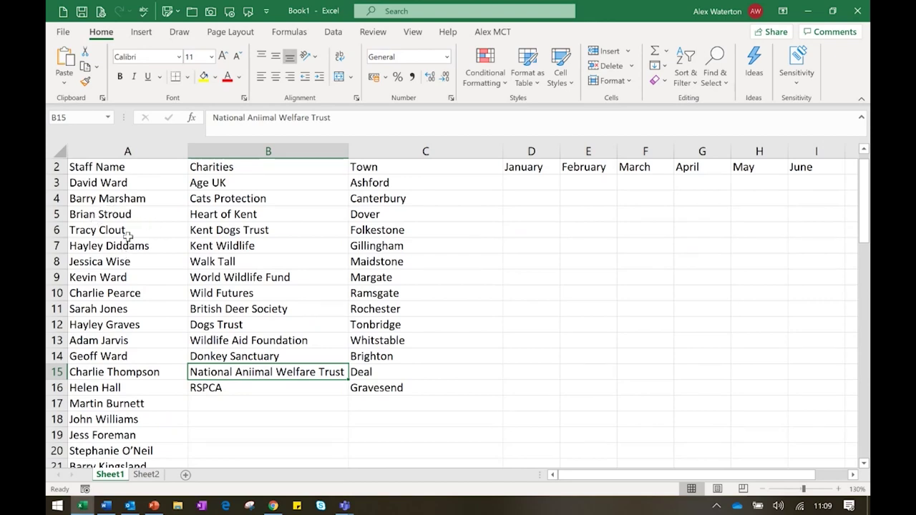
left_click_drag(129, 236, 180, 258)
scroll(179, 259, "down", 2)
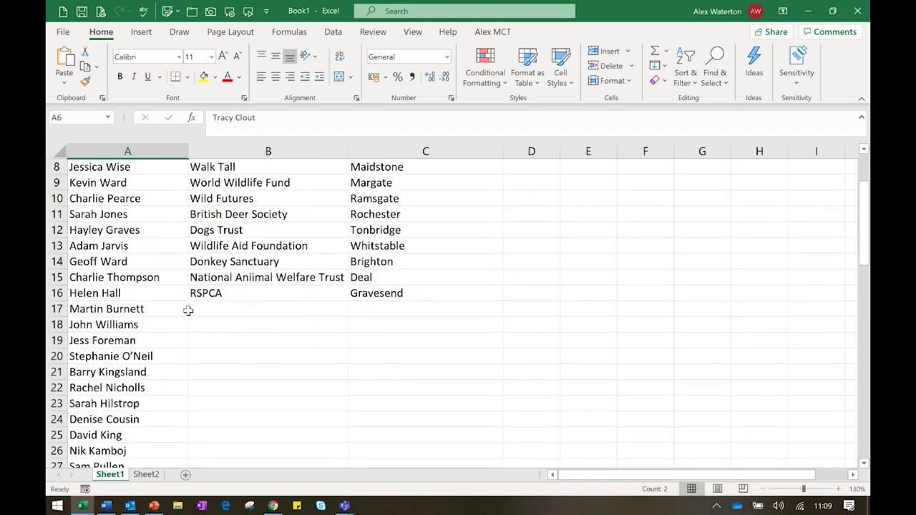
left_click(142, 309)
key("ctrl+shift+Down")
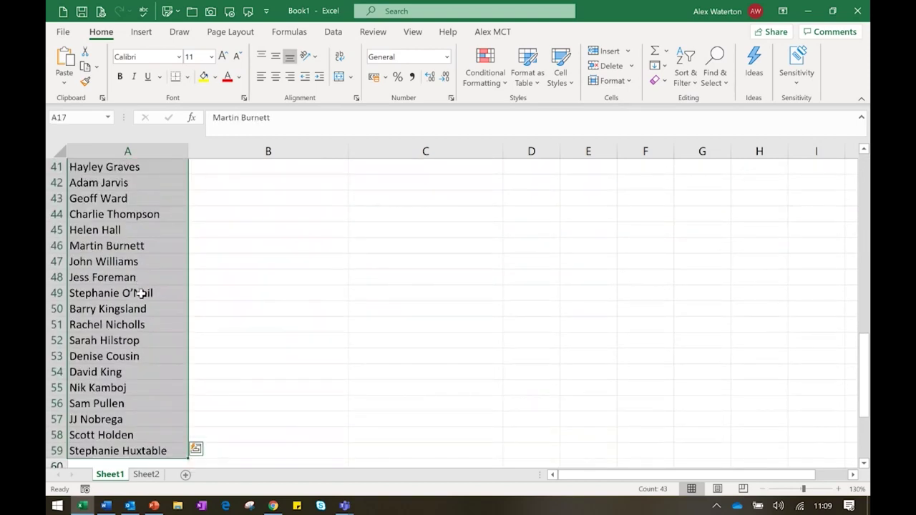
key("Delete")
left_click(350, 367)
scroll(354, 369, "up", 3)
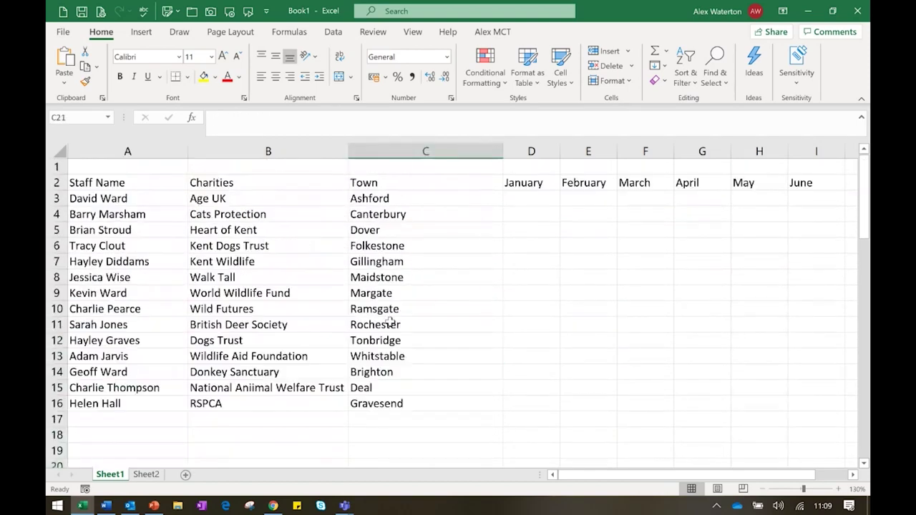
left_click(854, 475)
left_click(855, 475)
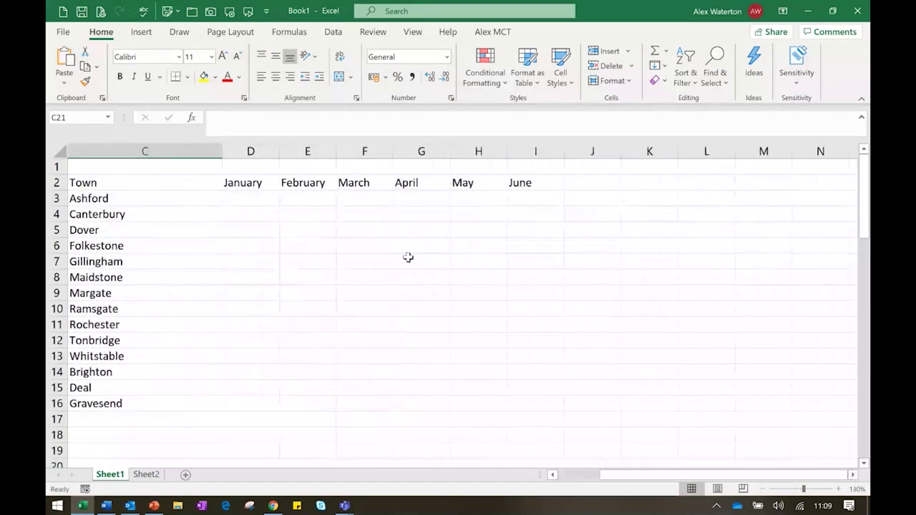
Fill D3:I16 with random sales formulas and paste them back as fixed values
left_click_drag(258, 191, 517, 399)
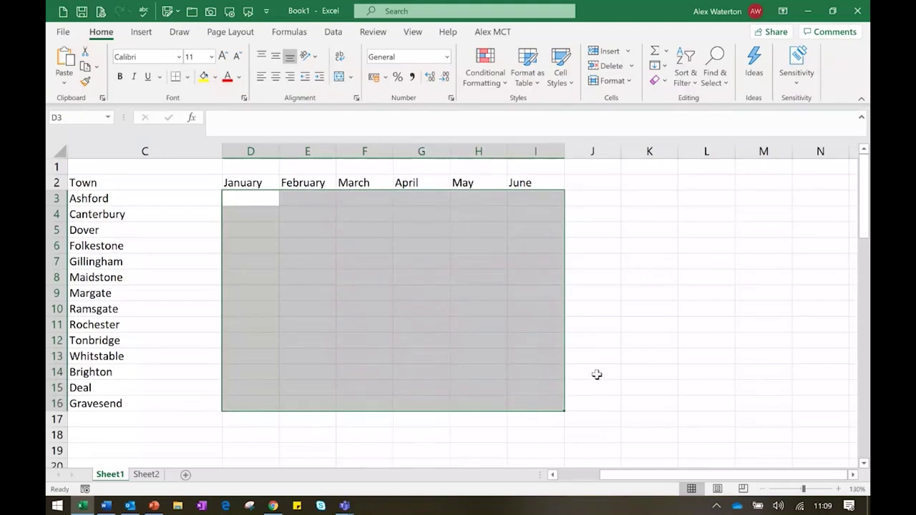
type(".r")
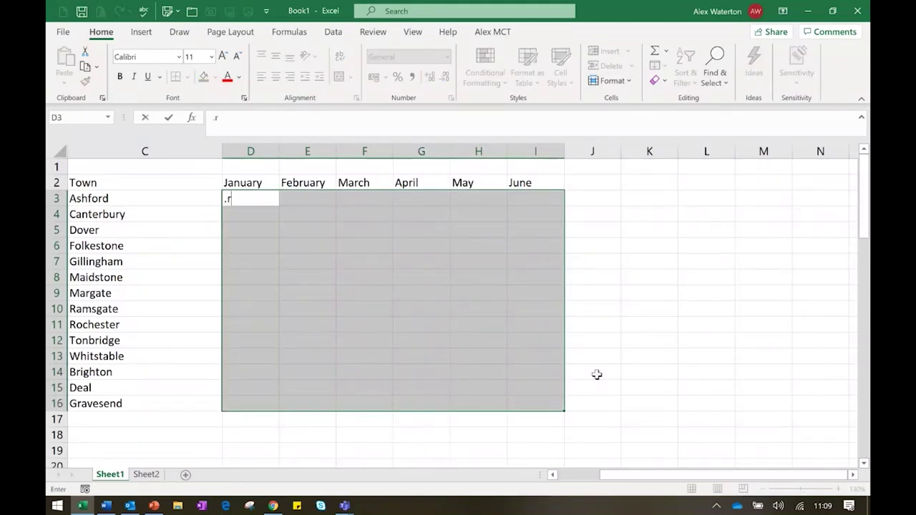
type("and1000,9999)+RAND(),2)")
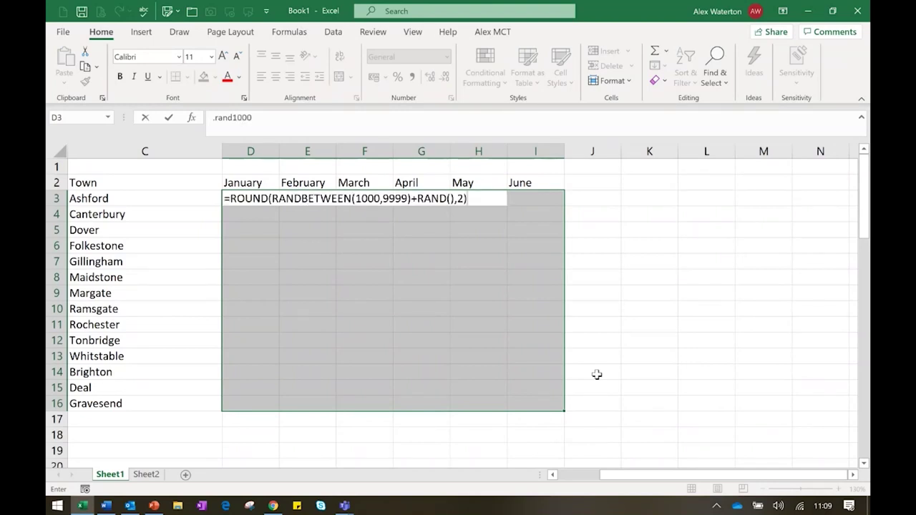
key("ctrl+Return")
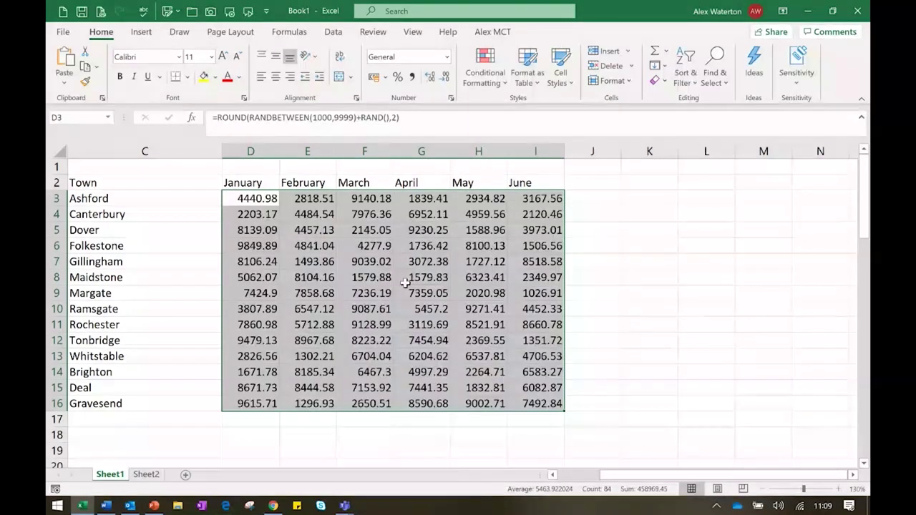
right_click(405, 288)
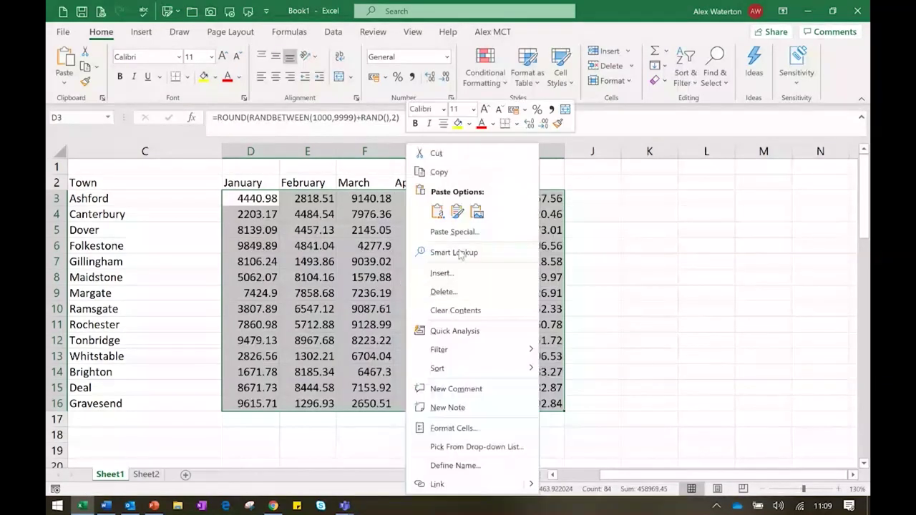
left_click(440, 173)
right_click(448, 227)
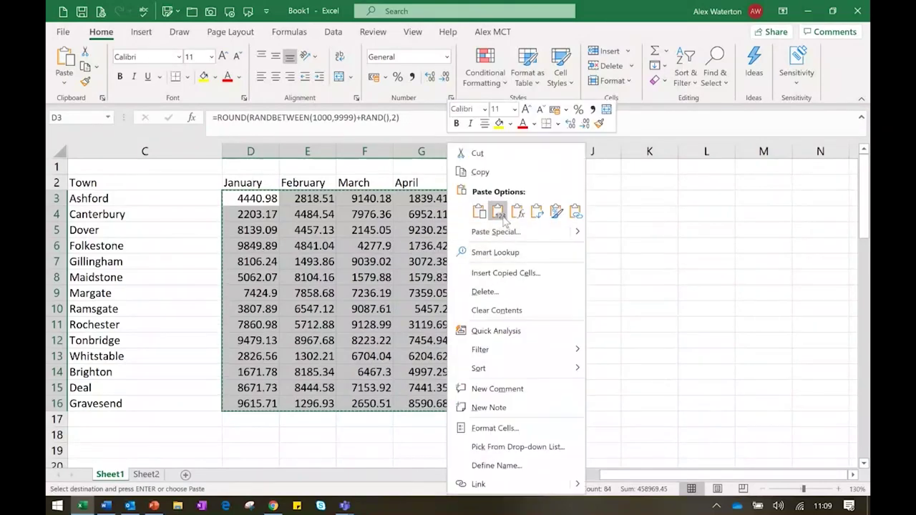
left_click(500, 211)
left_click(478, 261)
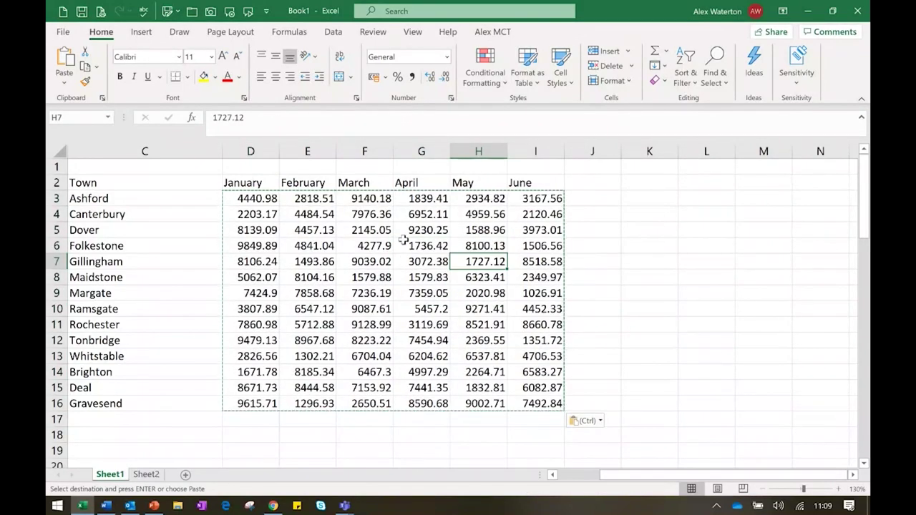
Format the sales figures in D3:I16 as Number with two decimal places
mouse_move(259, 199)
left_mouse_down()
mouse_move(343, 326)
mouse_move(594, 430)
mouse_move(586, 418)
left_mouse_up()
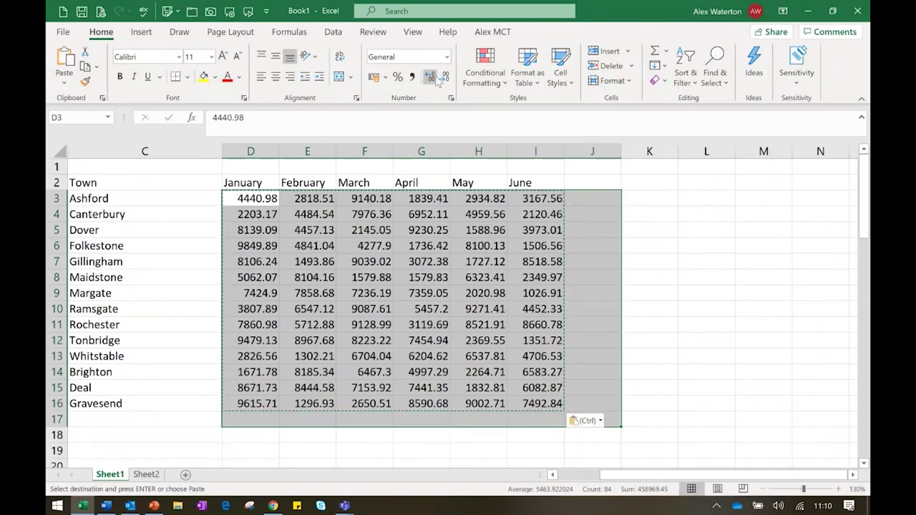
left_click(447, 57)
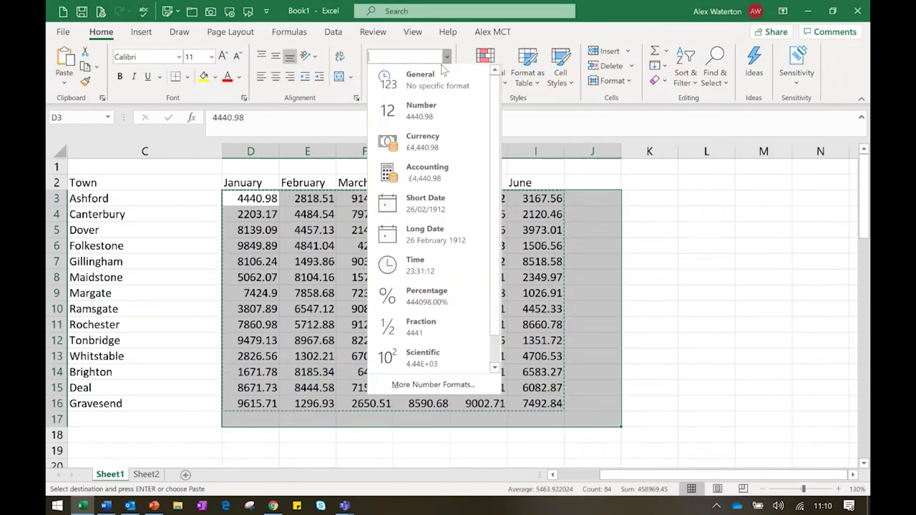
left_click(424, 121)
left_click(474, 295)
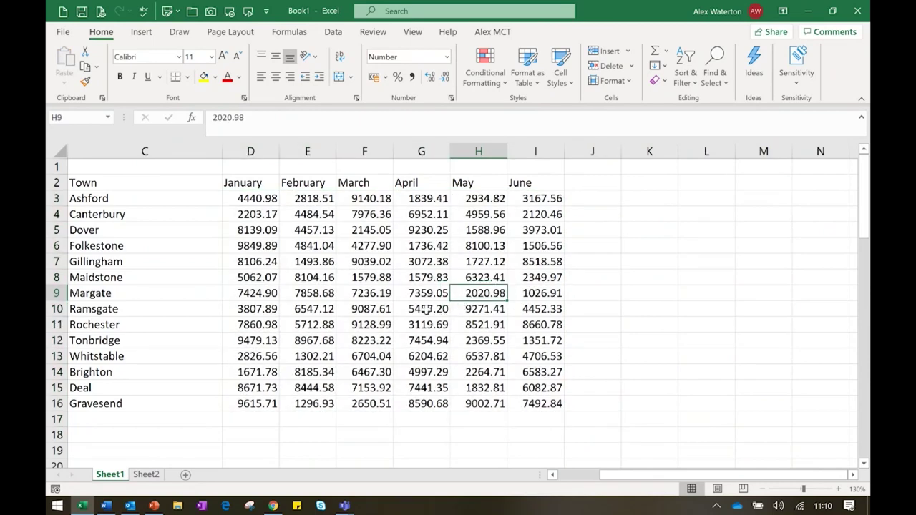
scroll(425, 310, "down", 1, "ctrl")
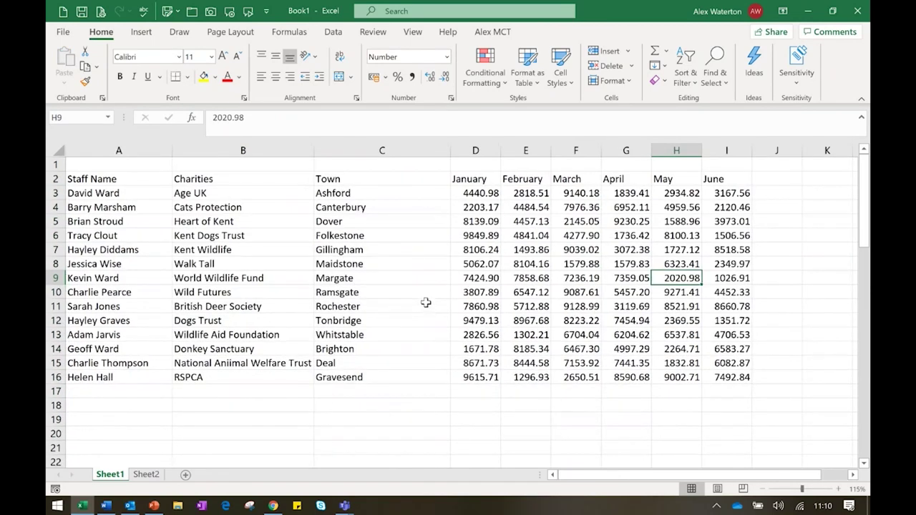
left_click(391, 303)
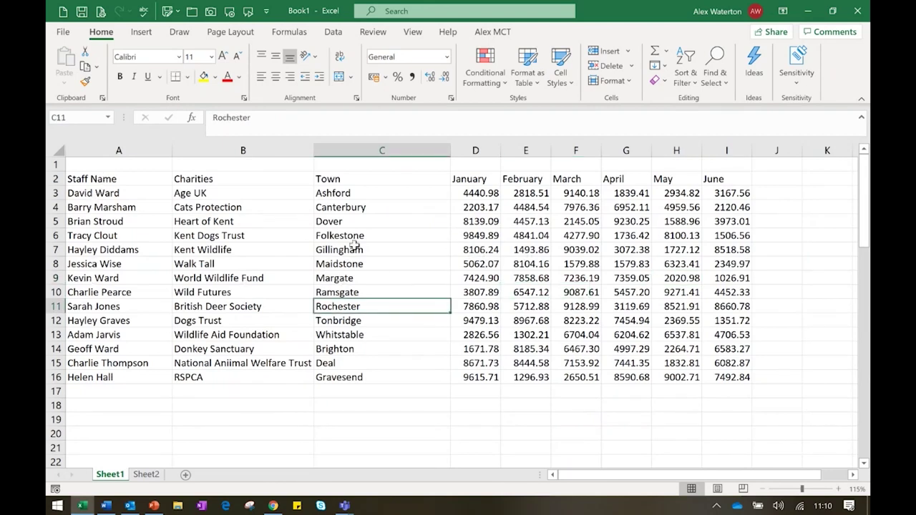
left_click(476, 277)
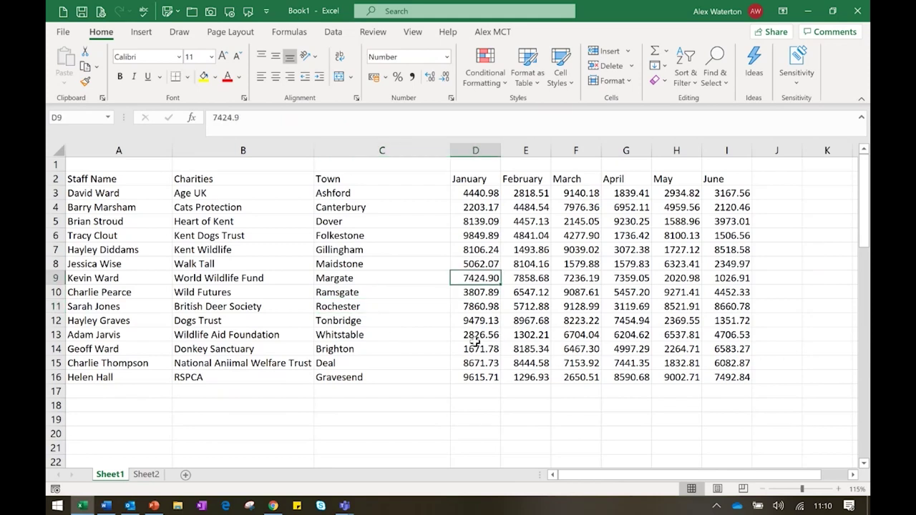
left_click(112, 179)
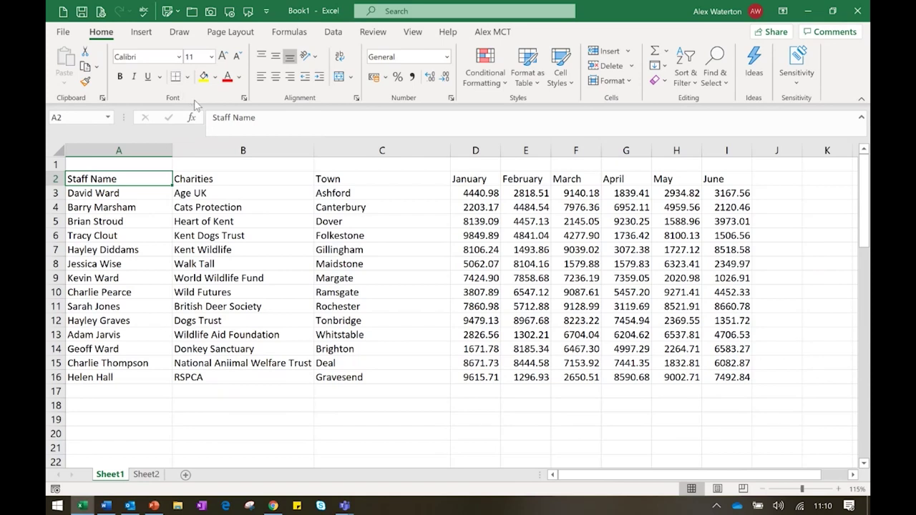
Apply the 20% - Accent1 cell style to the header row A2:I2
left_click(230, 321)
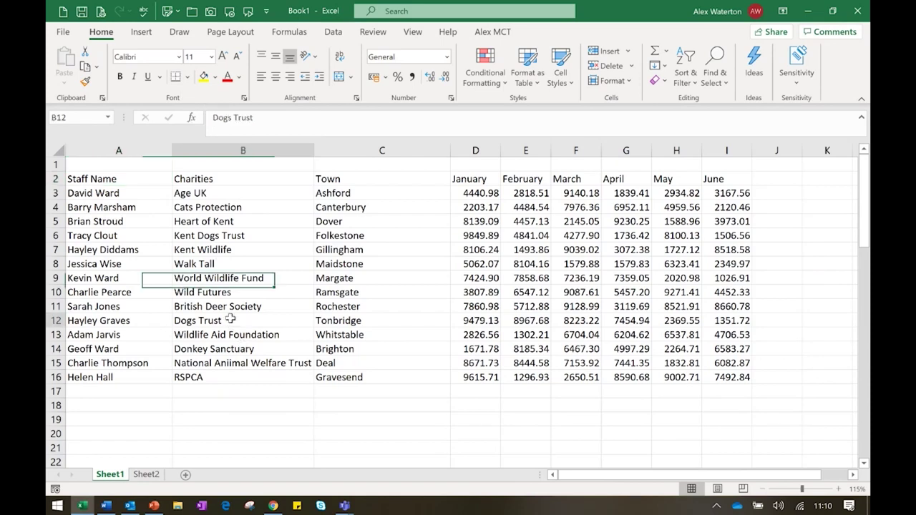
left_click_drag(135, 180, 727, 180)
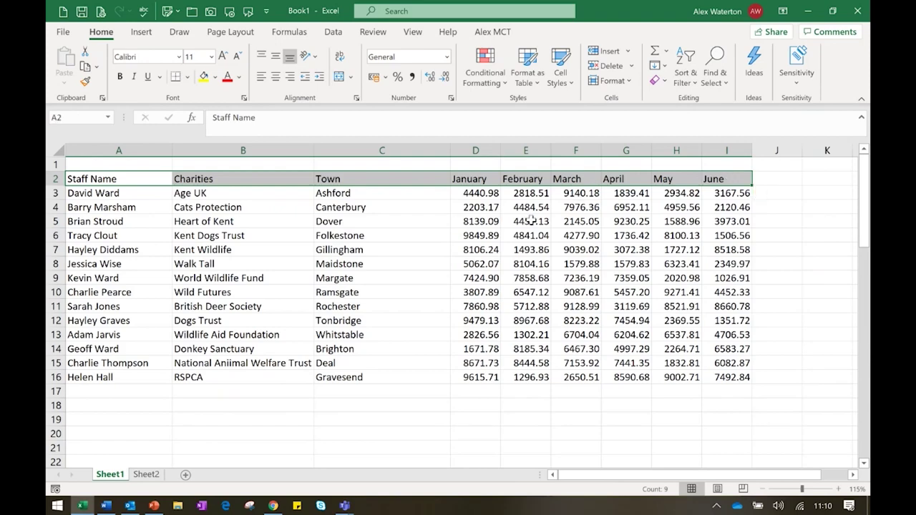
left_click(572, 84)
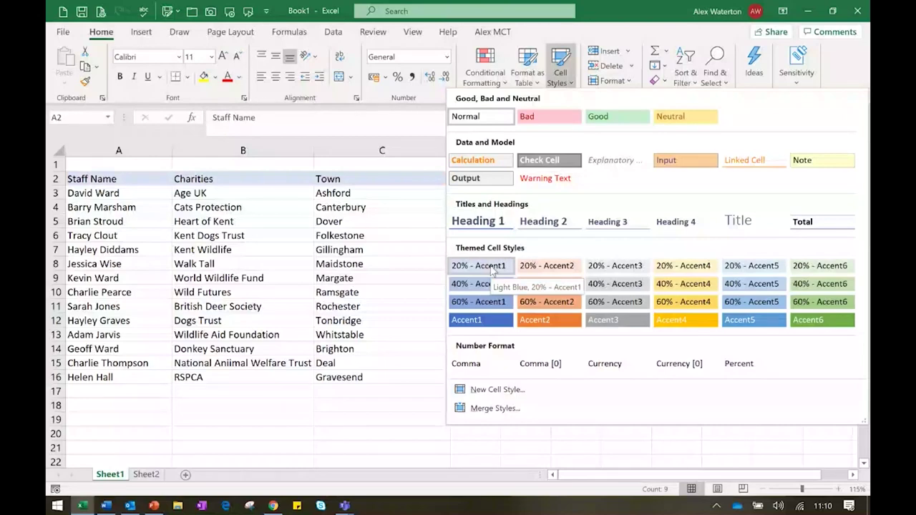
left_click(491, 265)
Duplicate Sheet1 as Sheet1 (2) and return to the original Sheet1
left_click(281, 278)
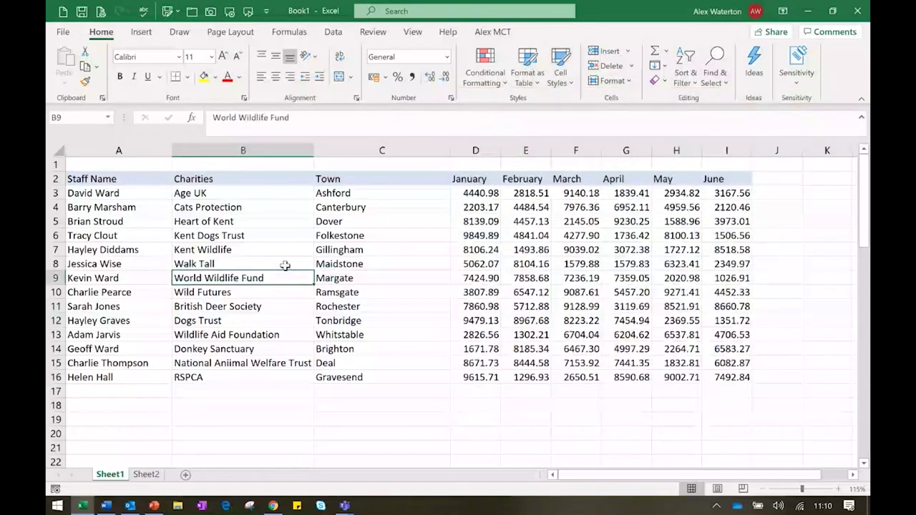
left_click_drag(106, 482, 139, 480)
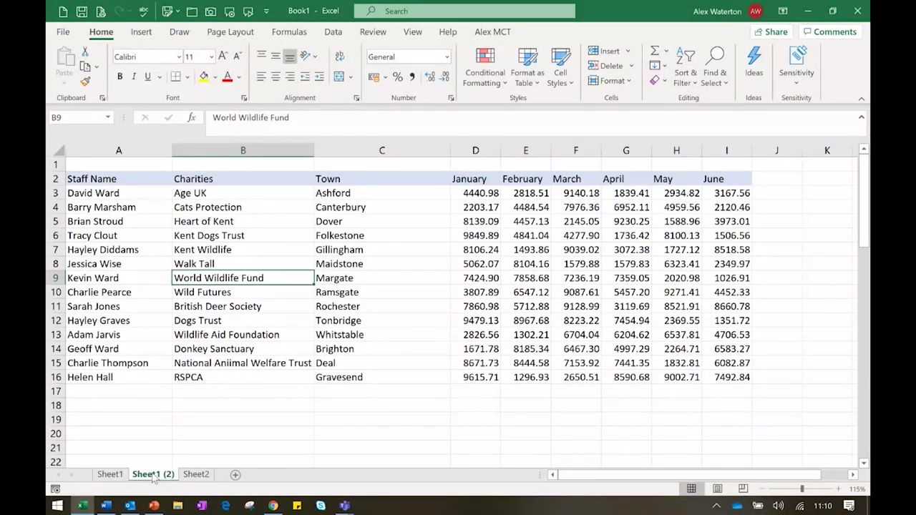
left_click(106, 478)
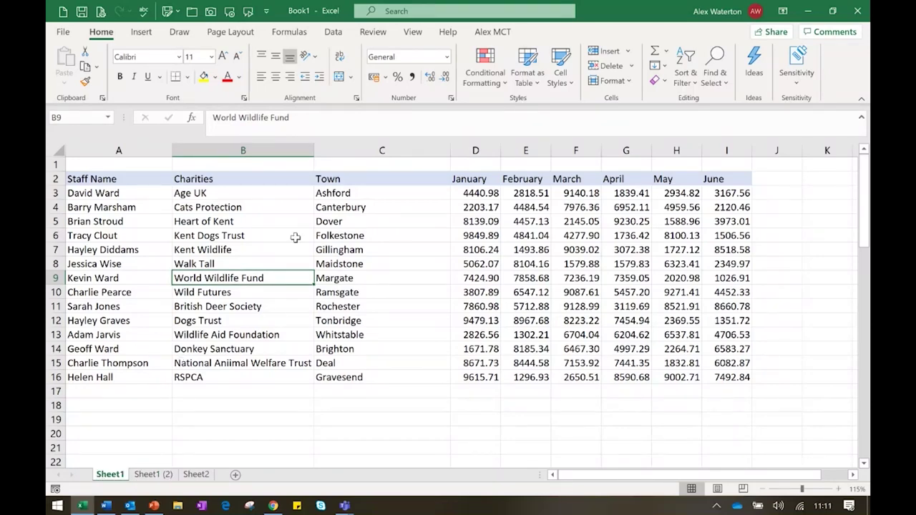
Modify the 20% - Accent1 cell style to a bold red font, turning the A2:I2 header text bold red
left_click(577, 86)
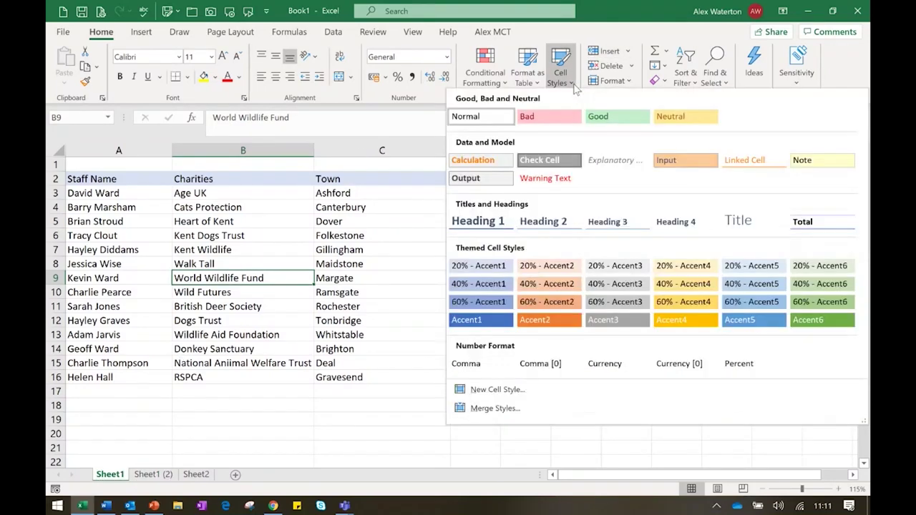
right_click(504, 269)
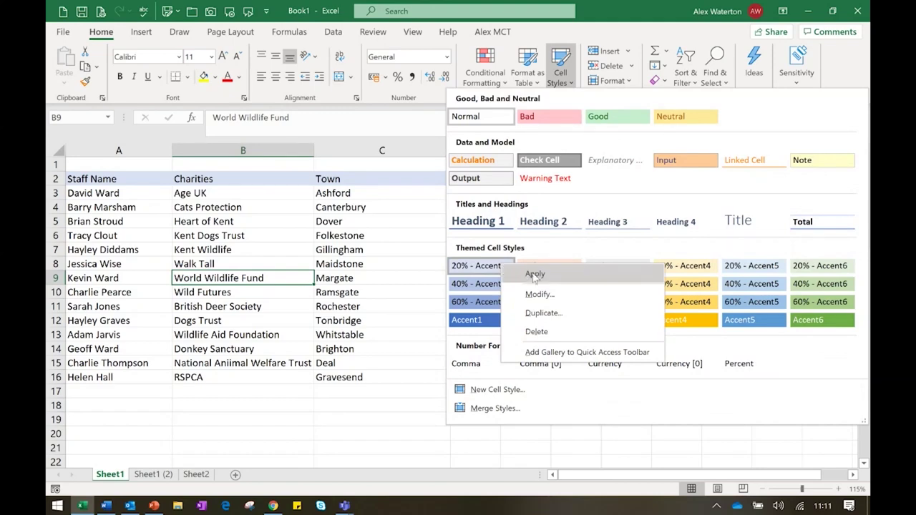
left_click(543, 294)
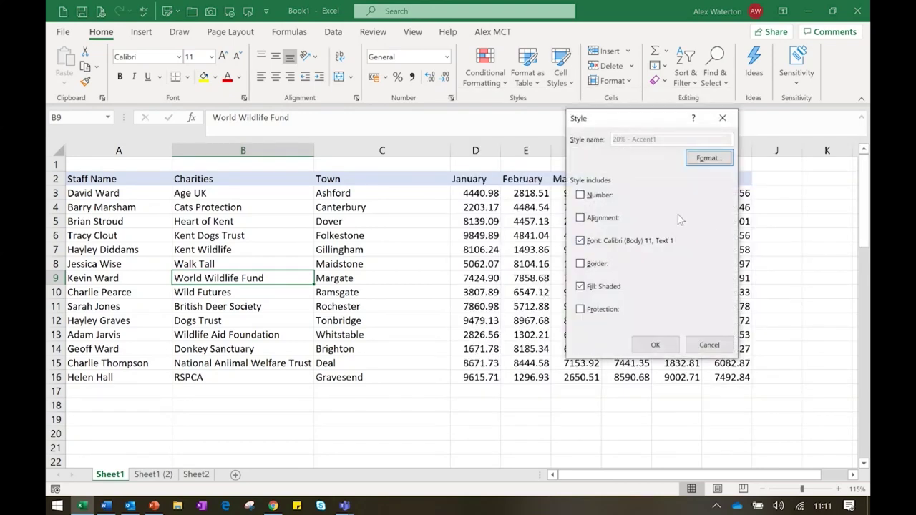
left_click(706, 159)
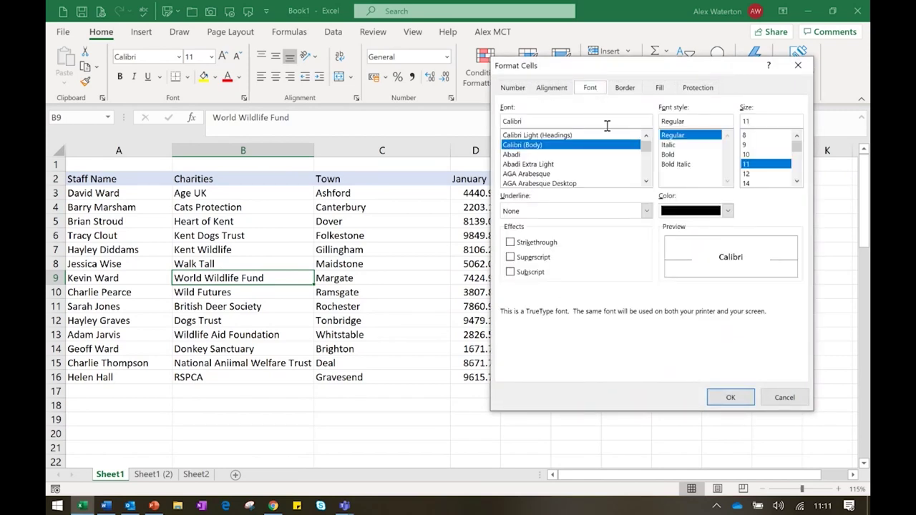
left_click(726, 211)
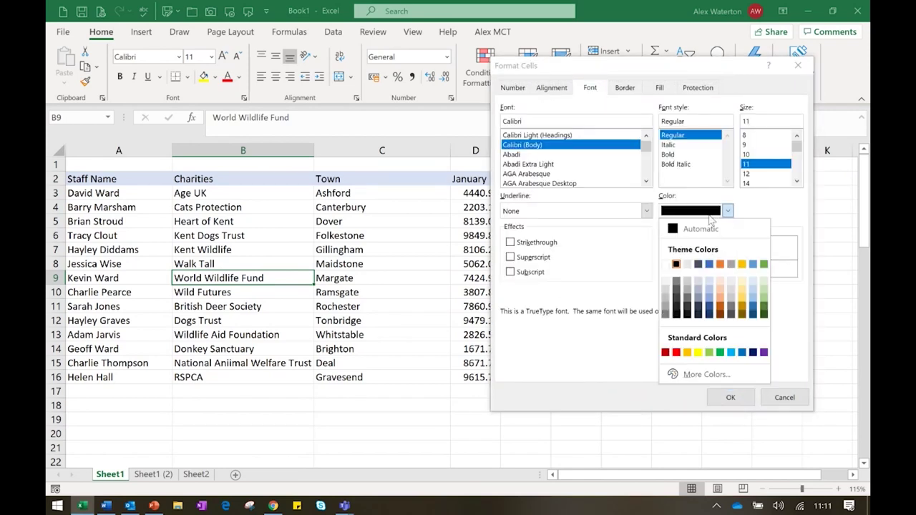
left_click(677, 352)
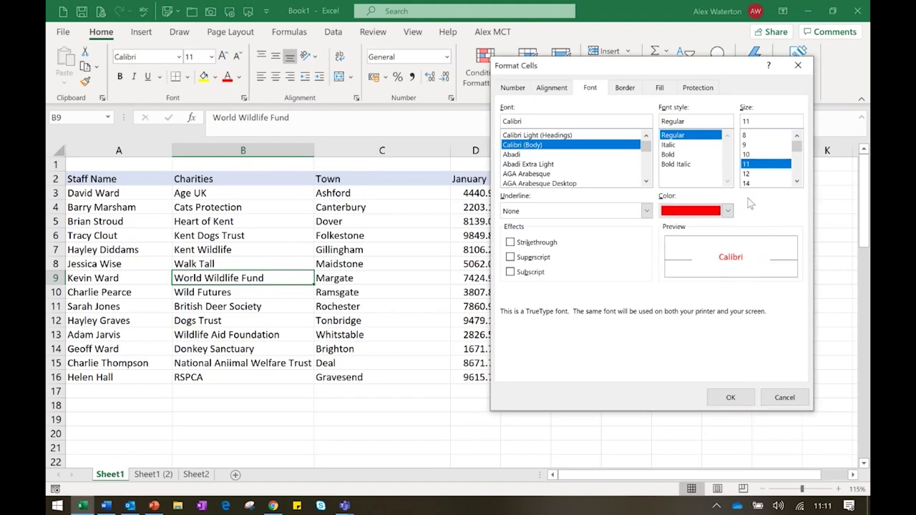
left_click(676, 154)
left_click(731, 398)
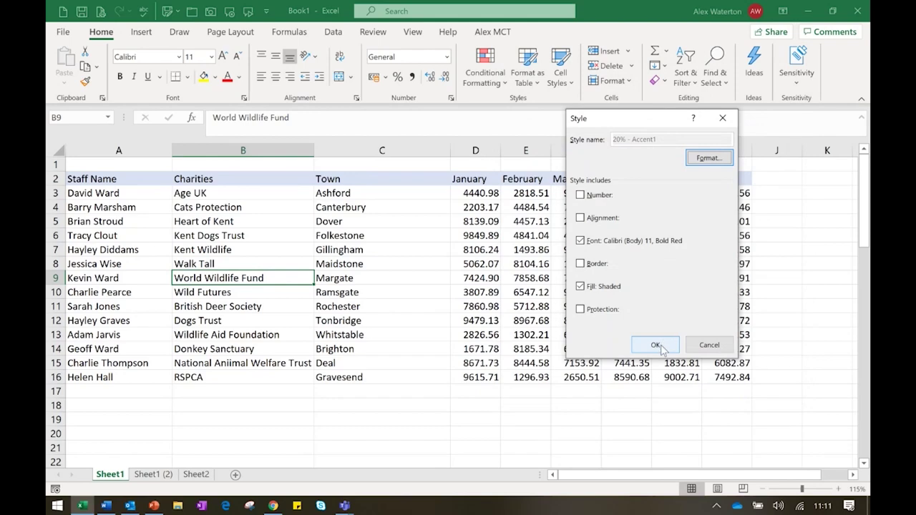
left_click(656, 345)
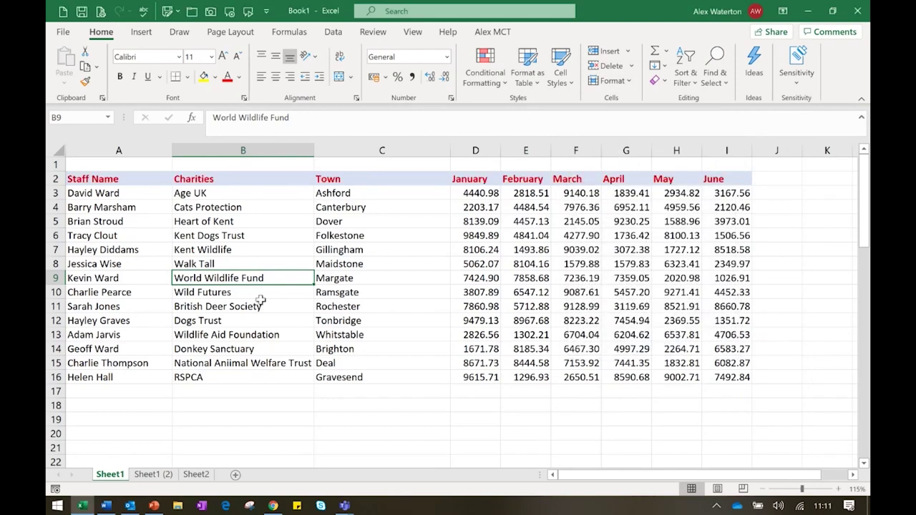
Compare Sheet1 with Sheet1 (2), then undo the header row styling on Sheet1
left_click(154, 478)
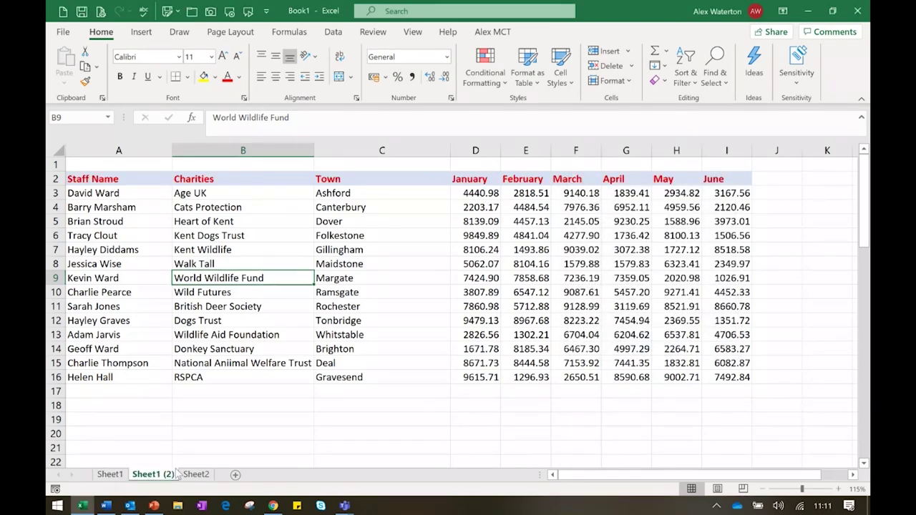
left_click(118, 478)
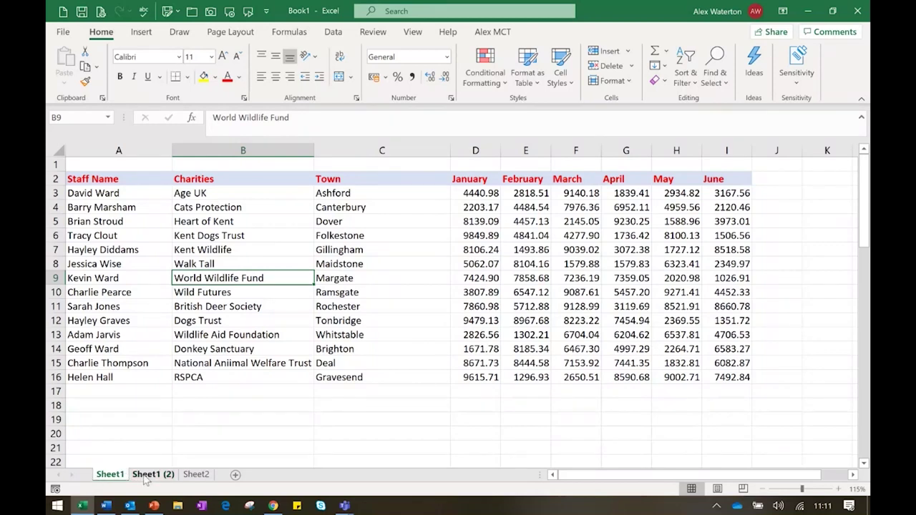
left_click(147, 476)
left_click(205, 445)
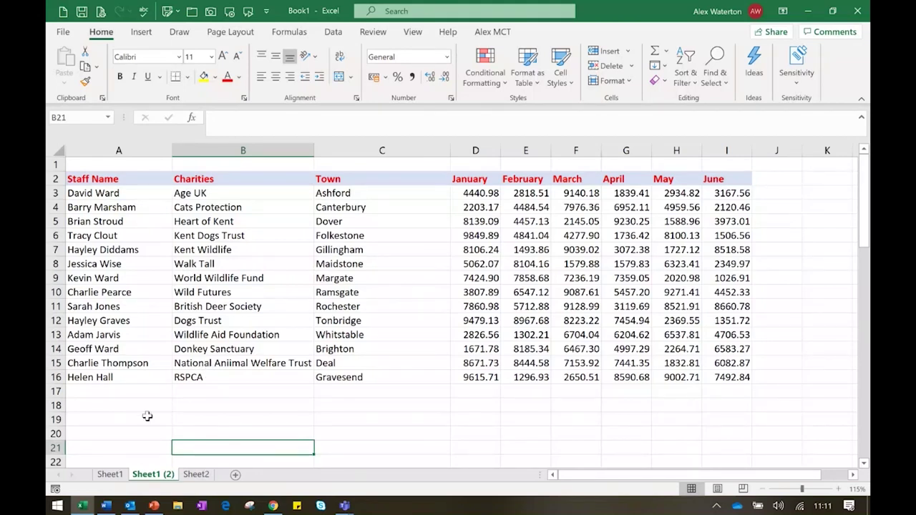
left_click(120, 476)
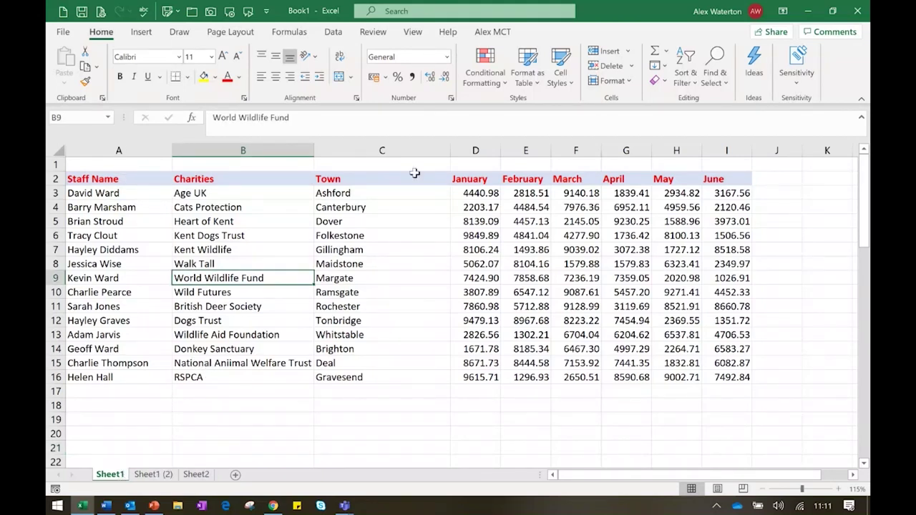
left_click(413, 238)
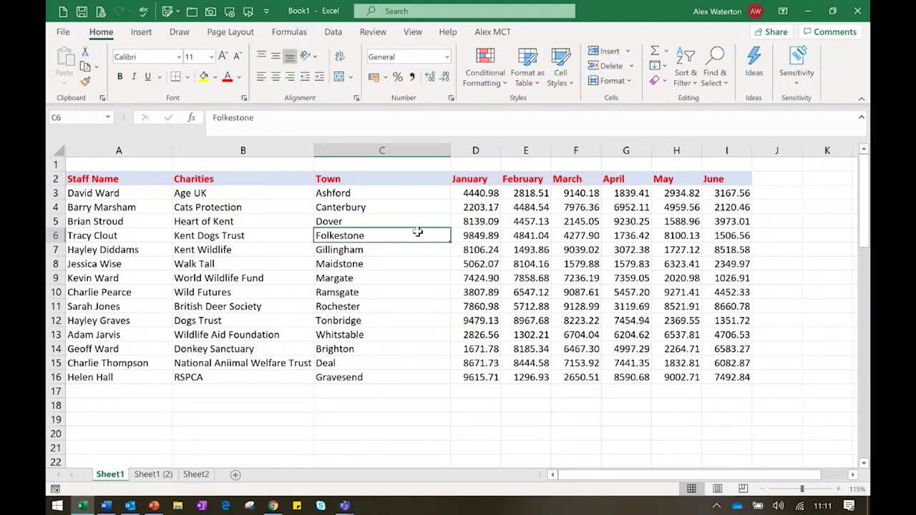
key("ctrl+z")
key("ctrl+z")
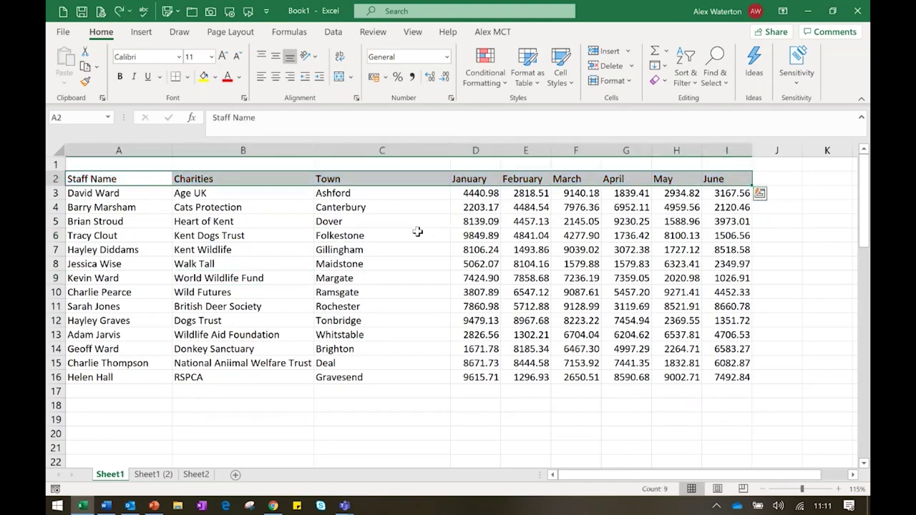
Start an AutoSum in D17 totalling the January figures D3:D16
left_click(614, 308)
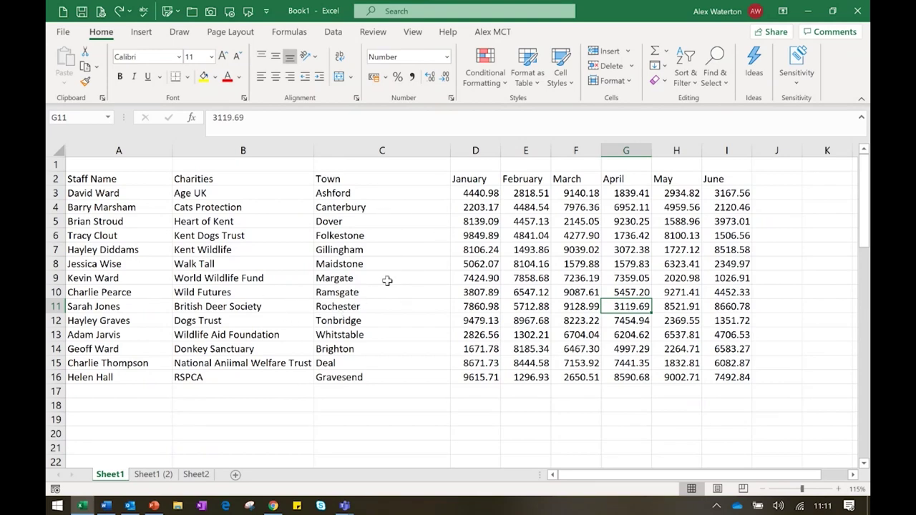
left_click(474, 391)
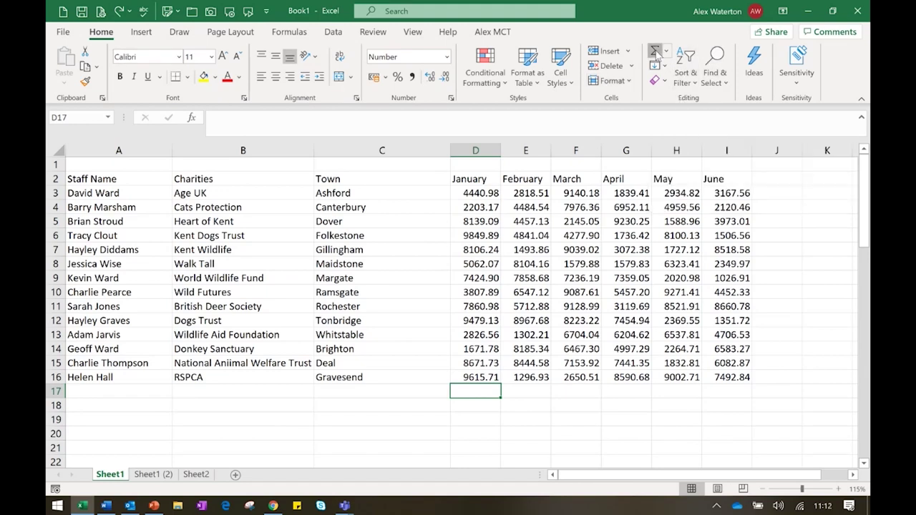
left_click(657, 55)
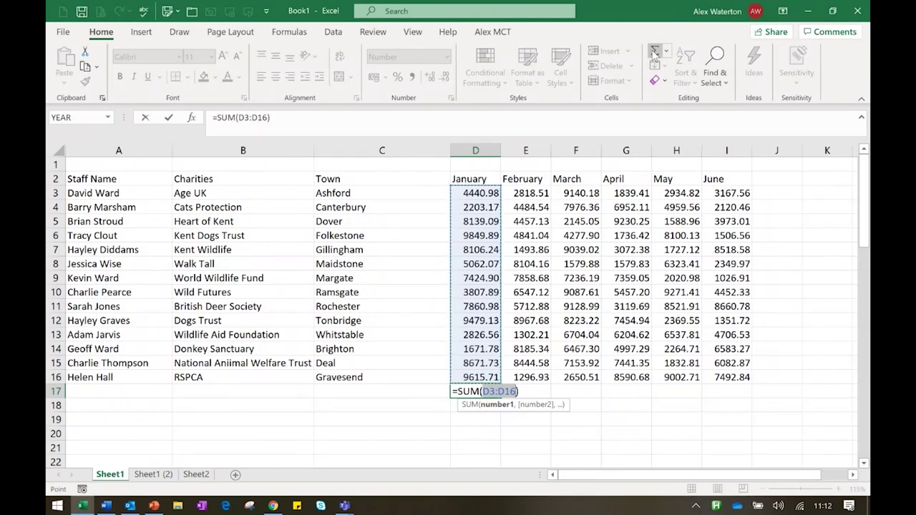
Cancel the unfinished total and clear the January figure in D6
key("Escape")
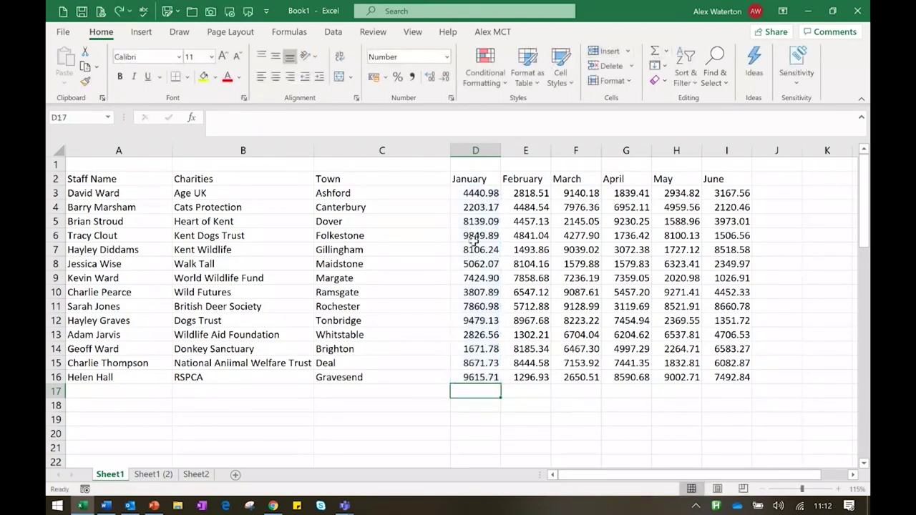
left_click(467, 233)
key("Delete")
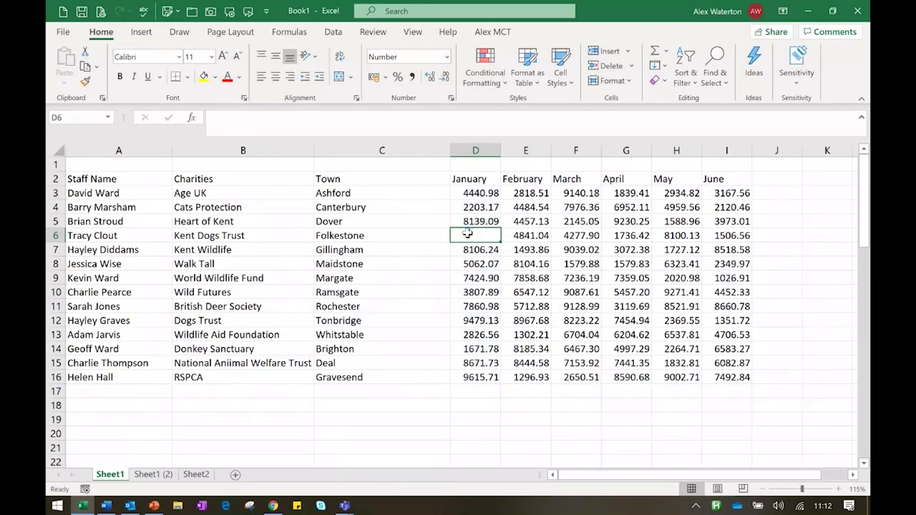
AutoSum January's D3:D16 into D17, giving 79310.23
left_click(494, 394)
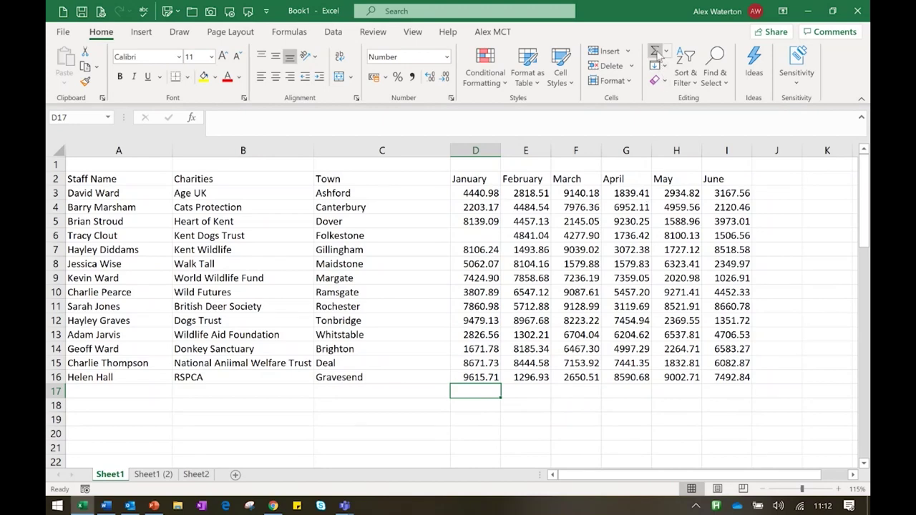
scroll(718, 379, "down", 2)
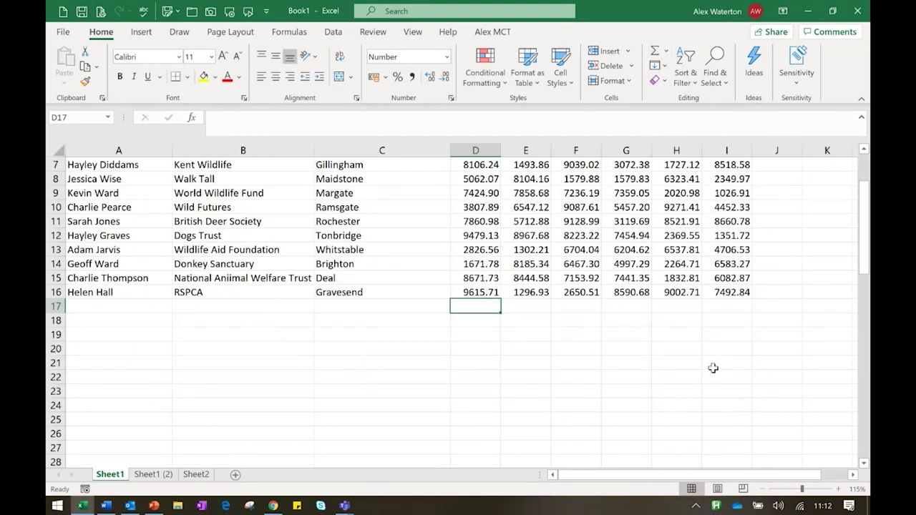
scroll(713, 368, "down", 1)
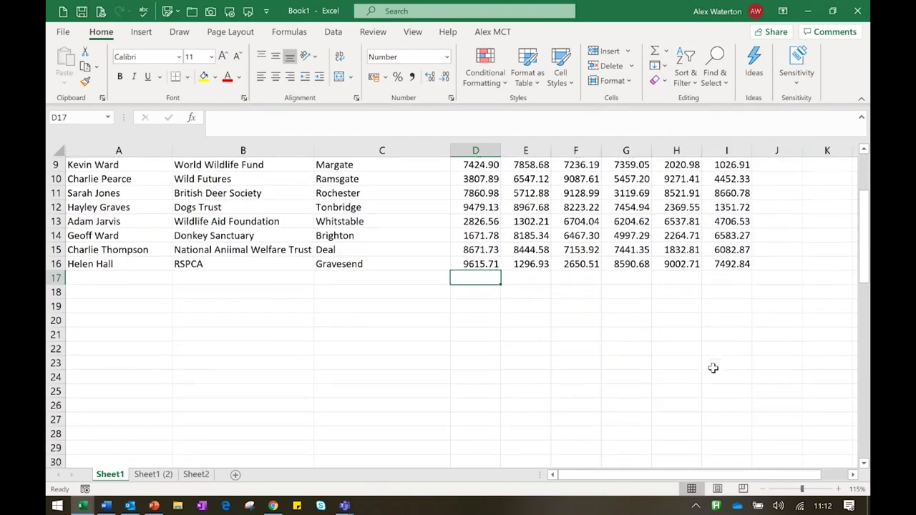
left_click(656, 51)
left_click(655, 52)
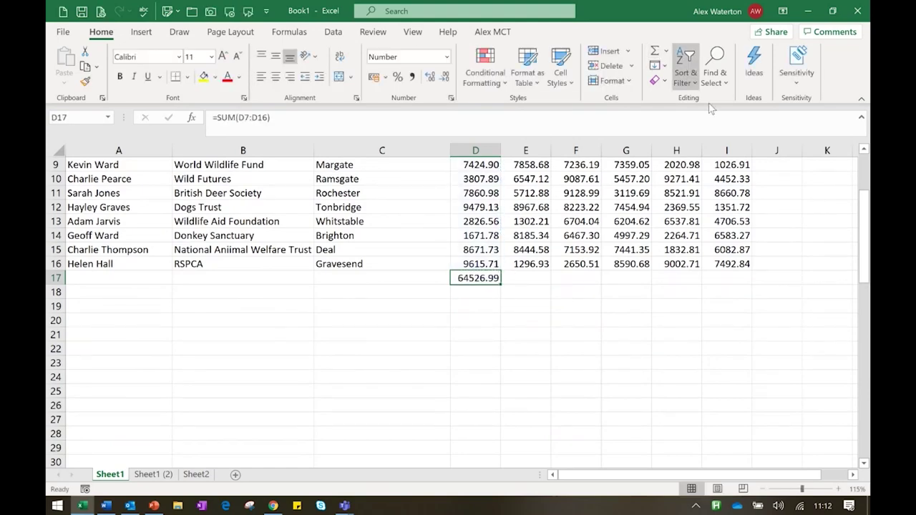
scroll(783, 272, "up", 3)
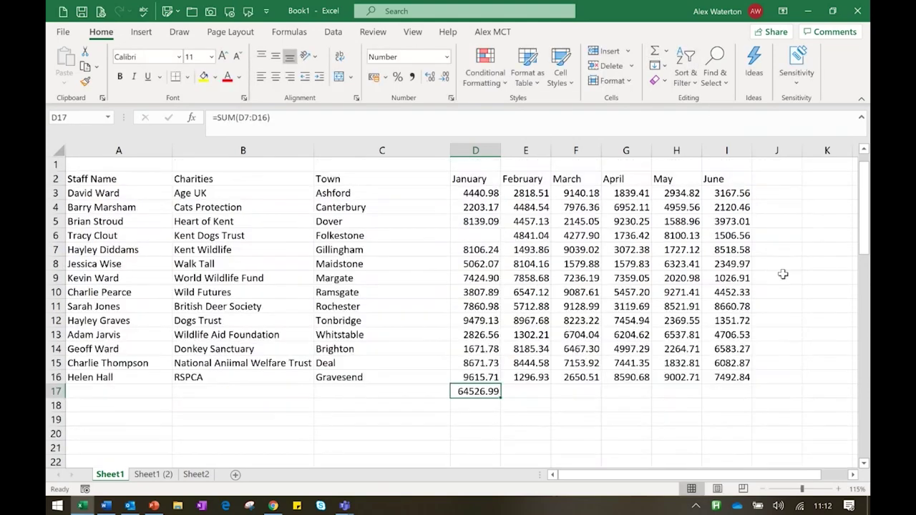
left_click(656, 51)
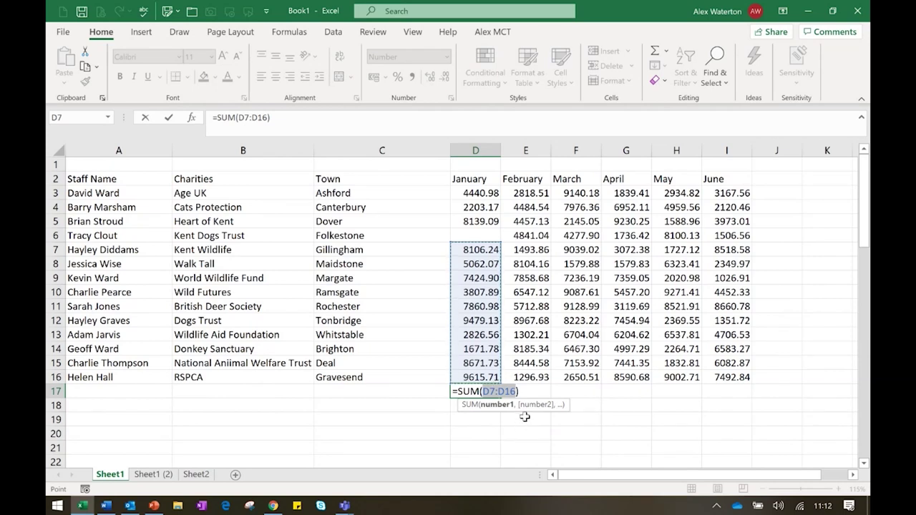
left_click(655, 50)
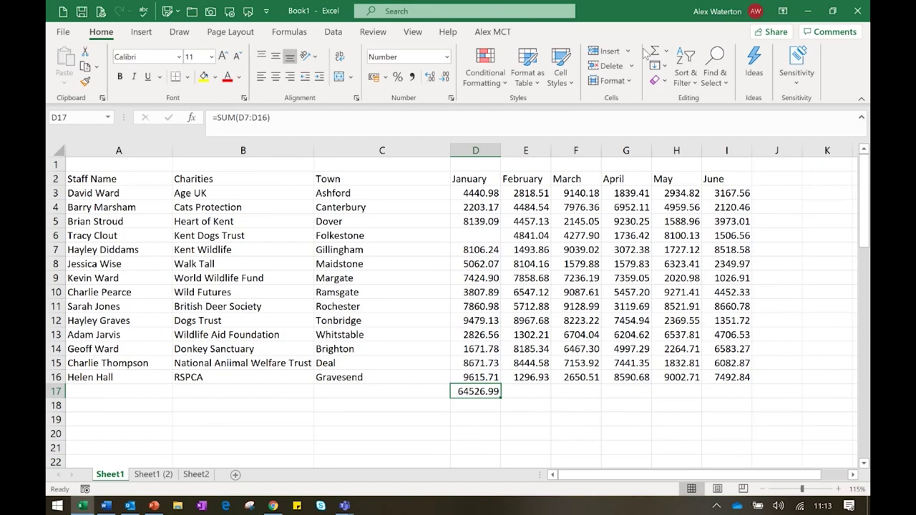
left_click(653, 51)
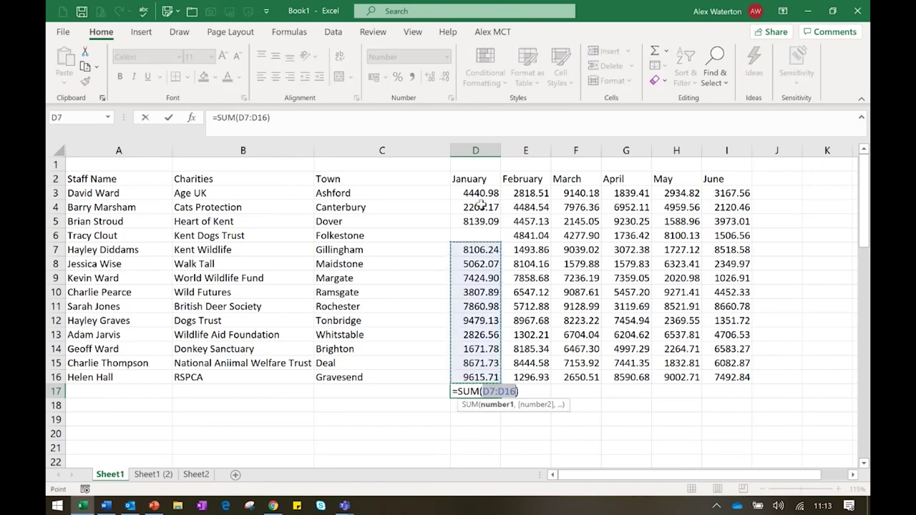
left_click_drag(478, 194, 476, 377)
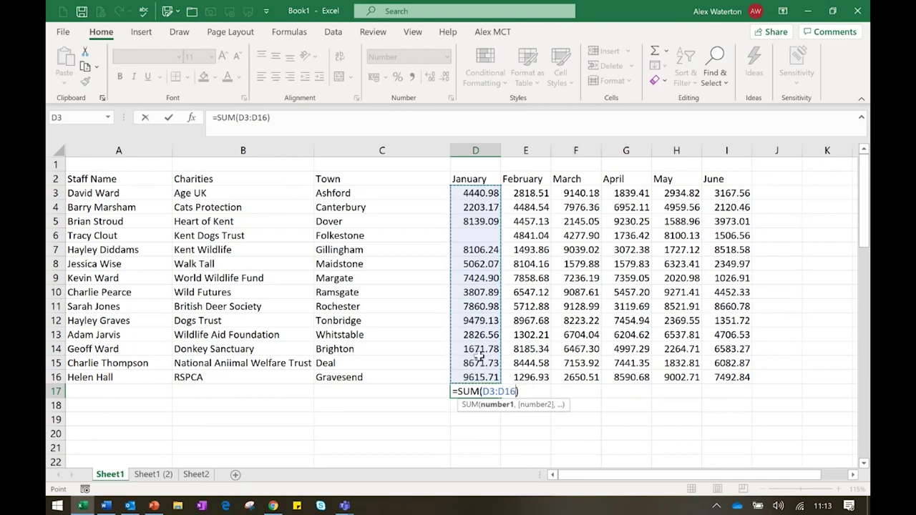
key("Return")
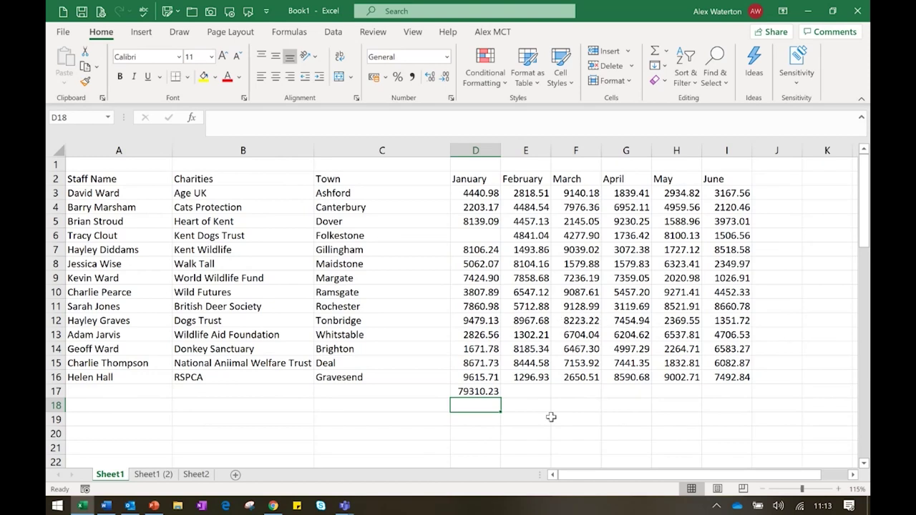
Insert a narrow column headed REF before January
left_click(478, 152)
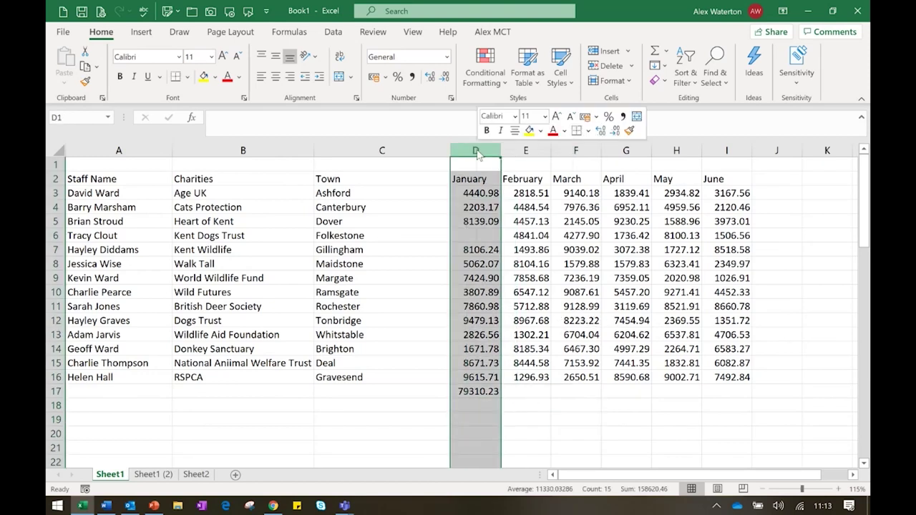
right_click(478, 153)
left_click(511, 257)
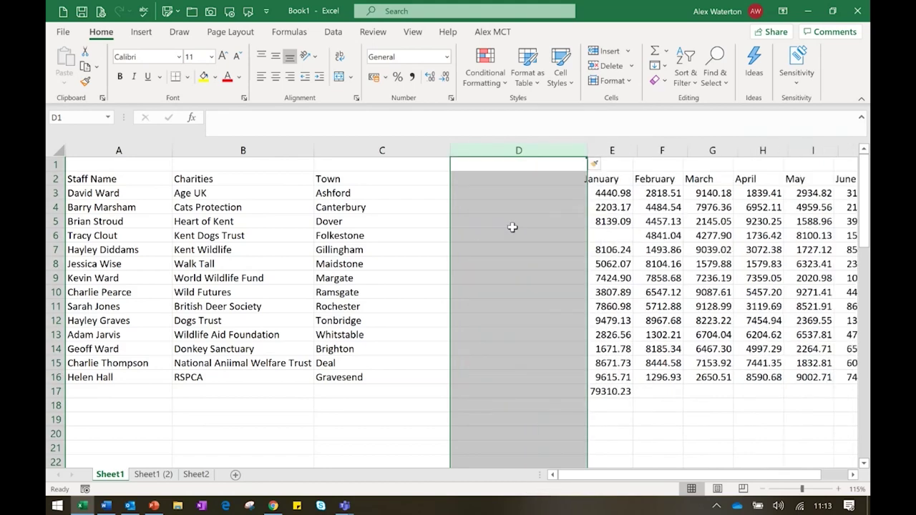
left_click(494, 184)
type("REF")
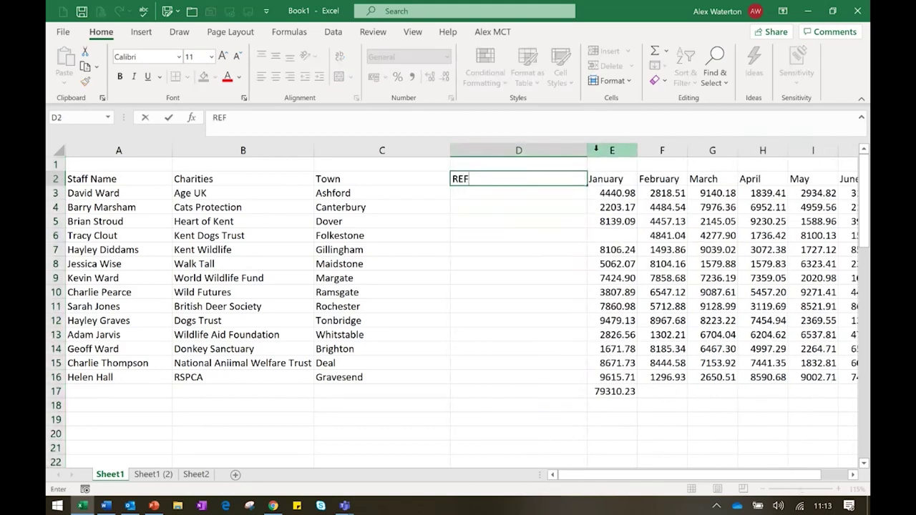
key("Return")
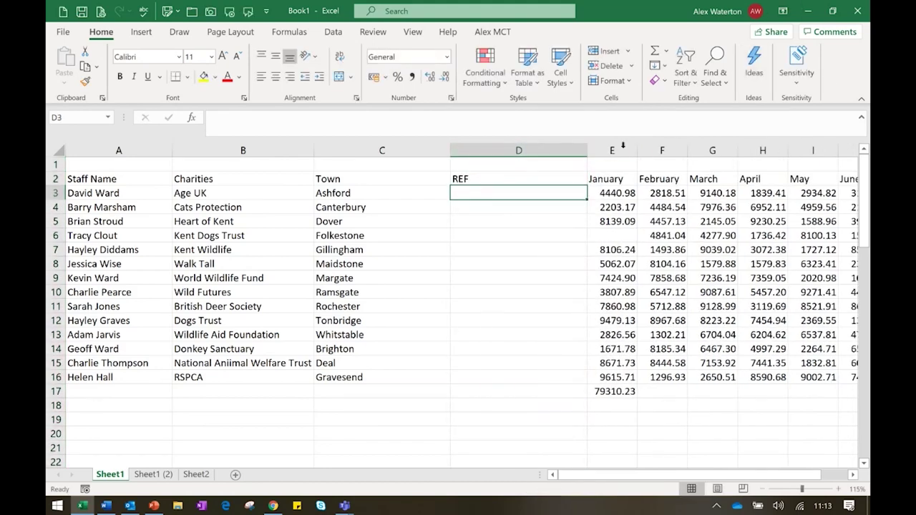
left_click_drag(587, 150, 510, 153)
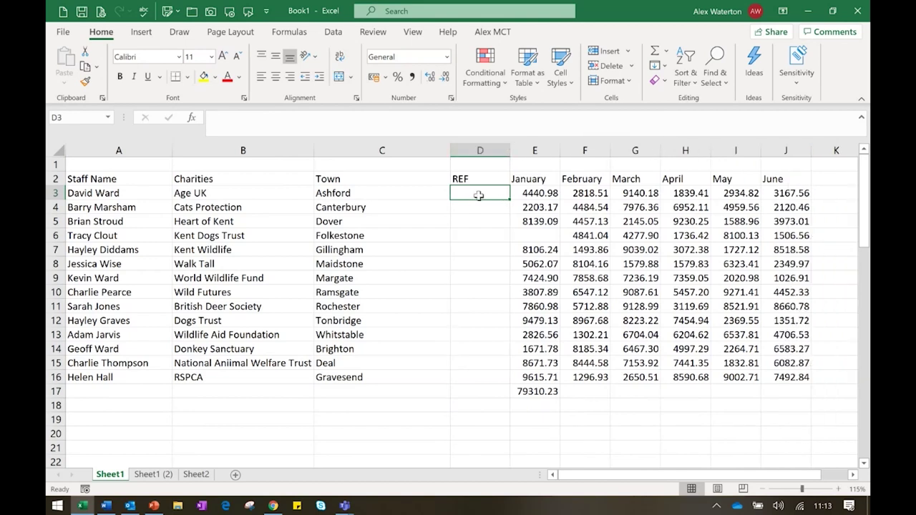
Enter REF values 456, 36 and 54, and type the heading Totals in K2
type("456")
key("Return")
type("36")
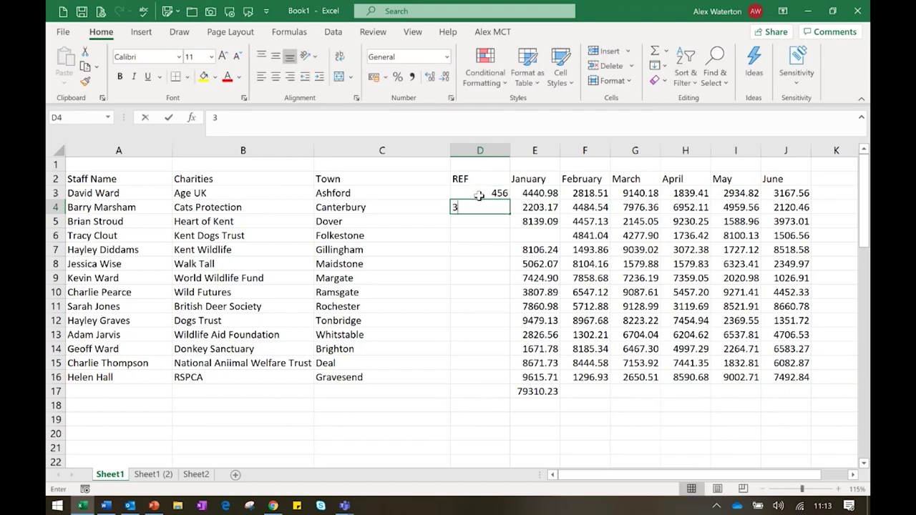
key("Return")
type("54")
key("Return")
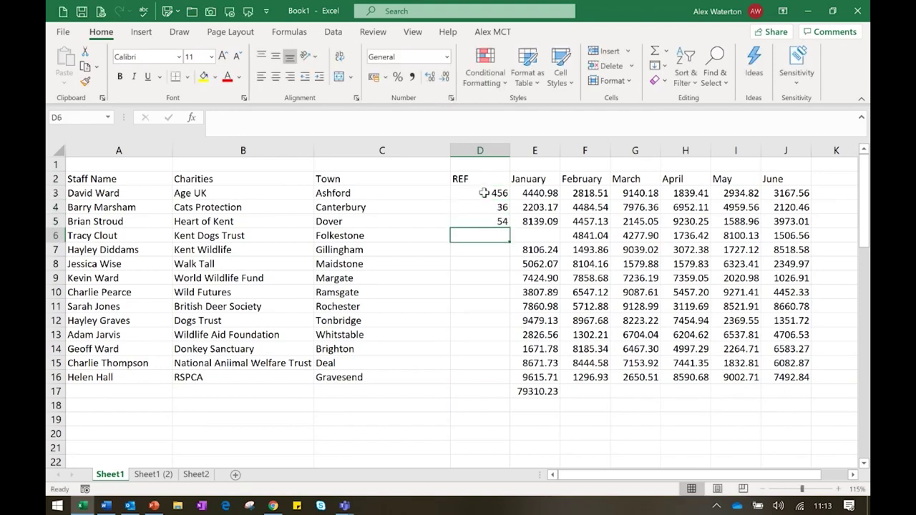
left_click(835, 181)
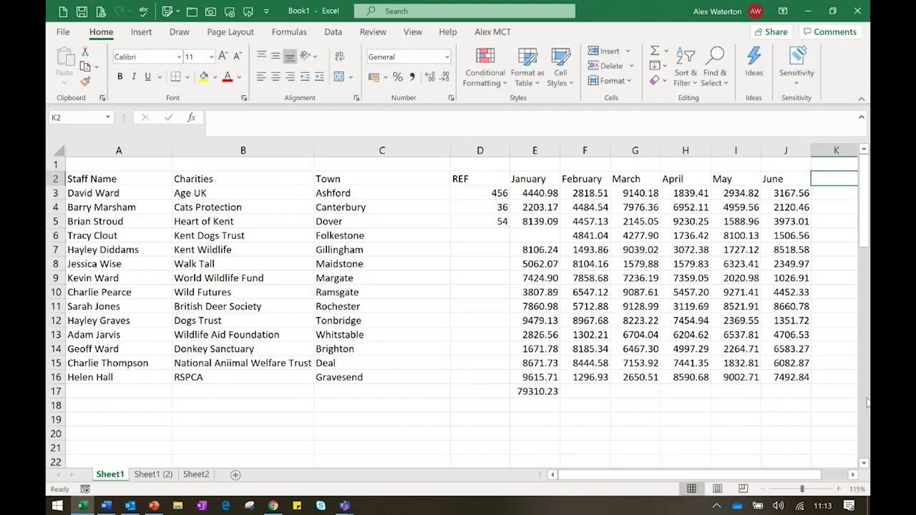
scroll(850, 429, "right", 2)
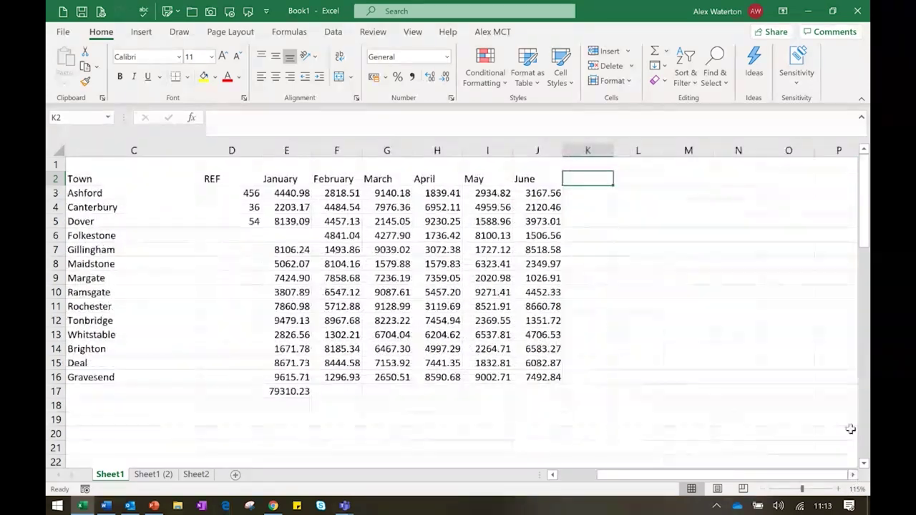
type("Totals")
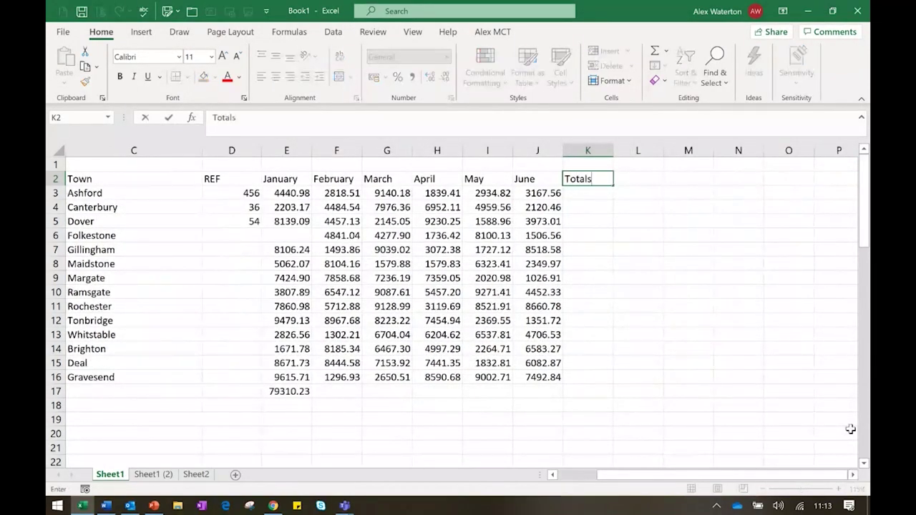
key("Return")
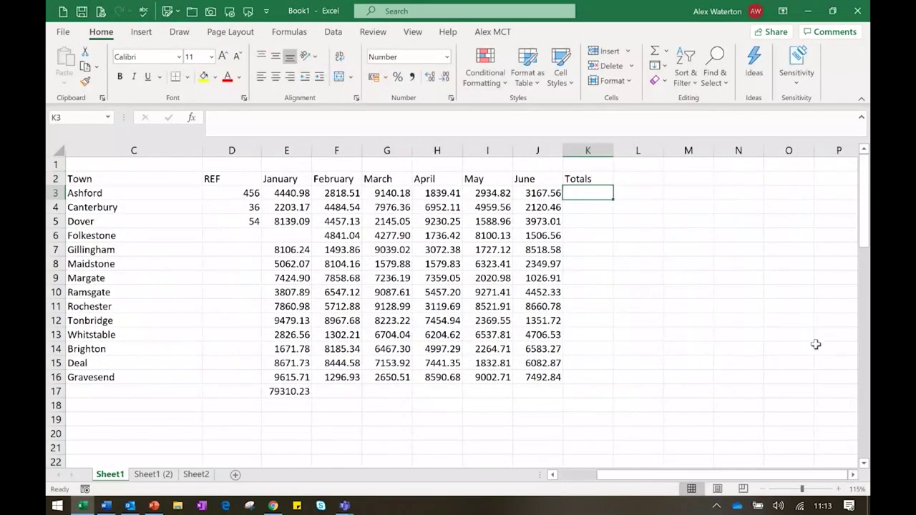
Abandon the Ashford row sum and delete the REF column
left_click(655, 52)
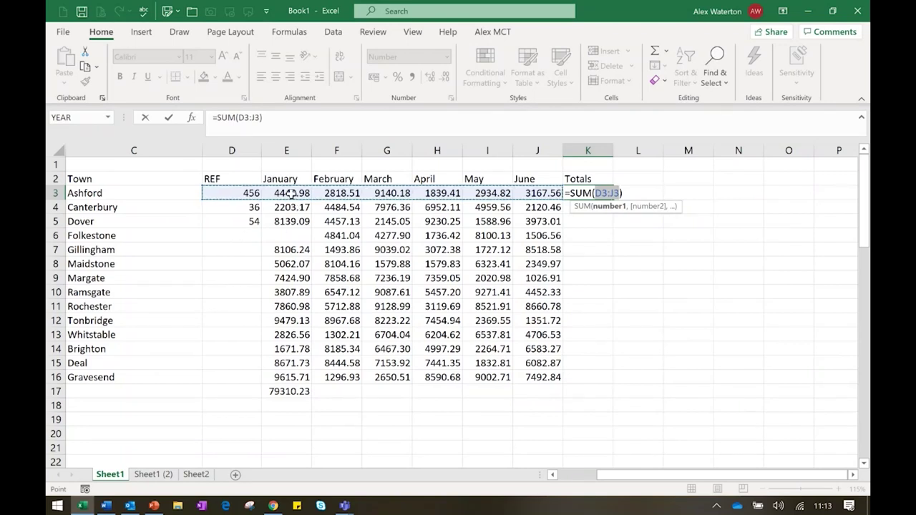
left_click_drag(289, 193, 529, 192)
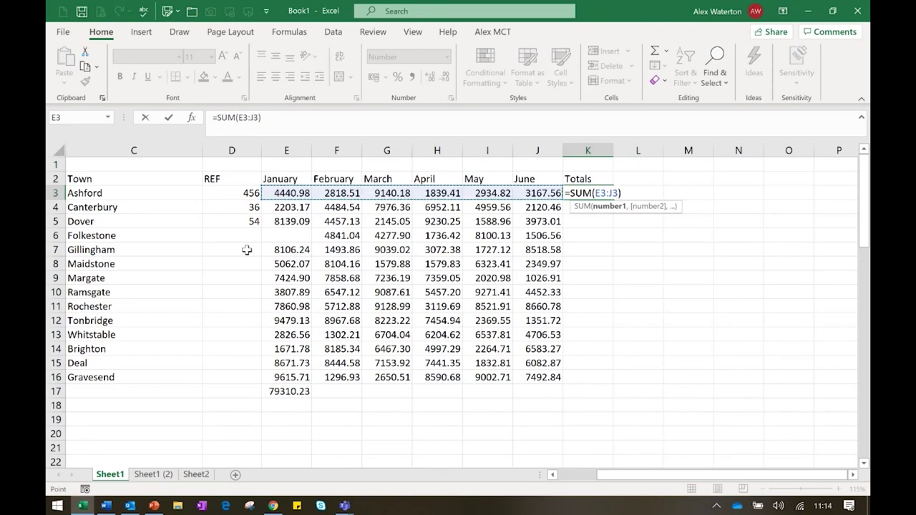
key("Escape")
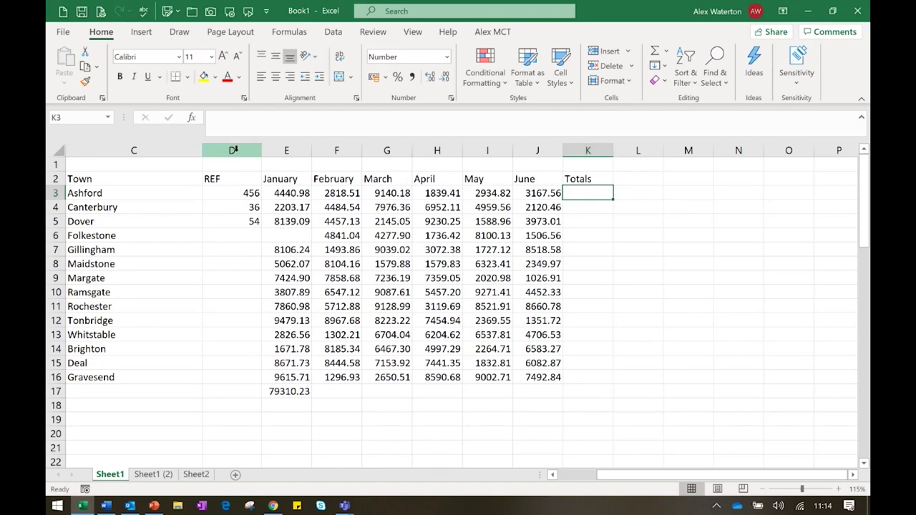
left_click(233, 149)
right_click(233, 150)
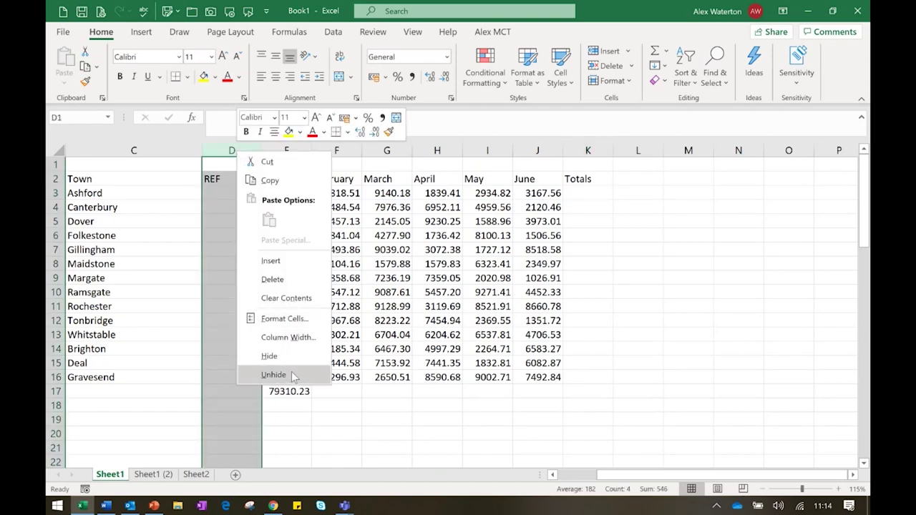
left_click(285, 279)
Clear the January grand total from below the table
left_click(544, 292)
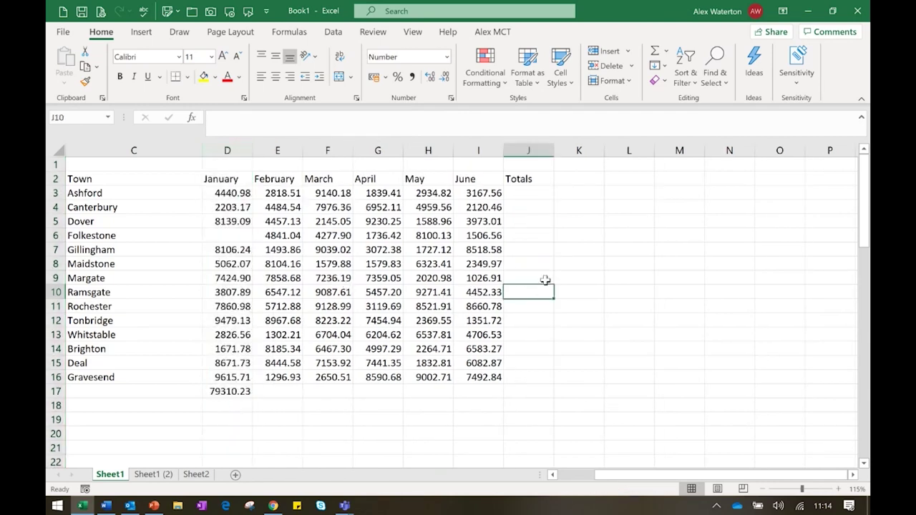
left_click_drag(169, 394, 271, 403)
key("Delete")
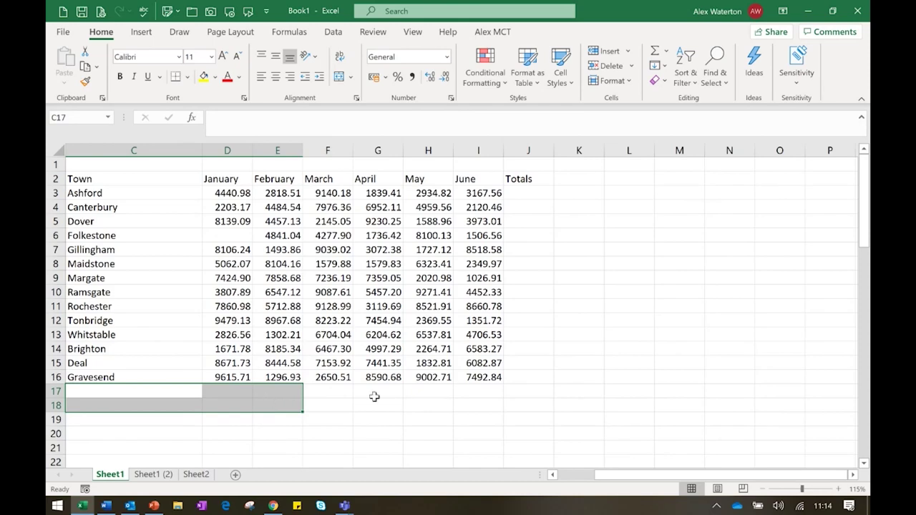
left_click(580, 477)
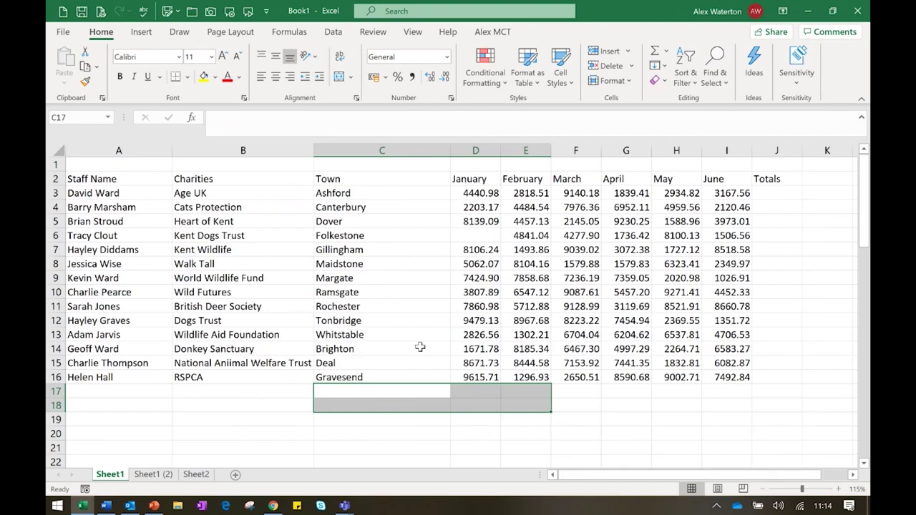
left_click(383, 306)
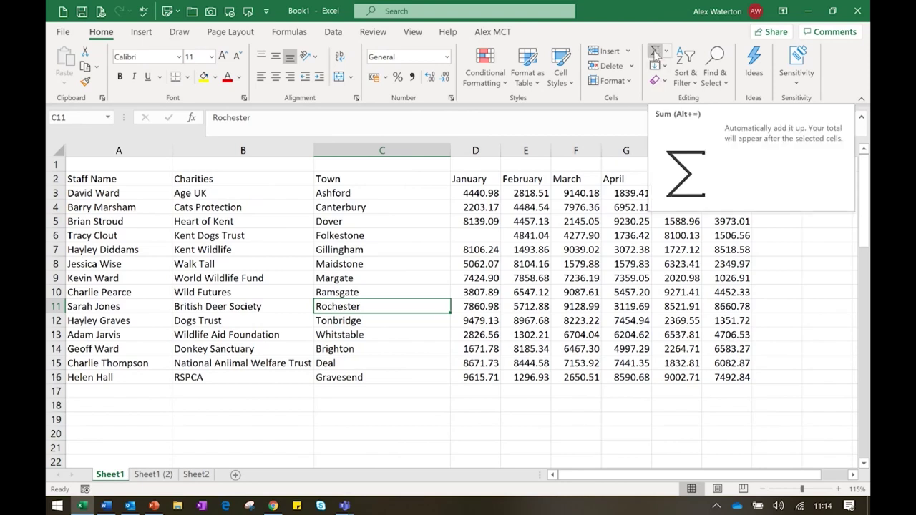
Add a Quick Analysis Average row beneath the January–June figures D3:I16
left_click(675, 341)
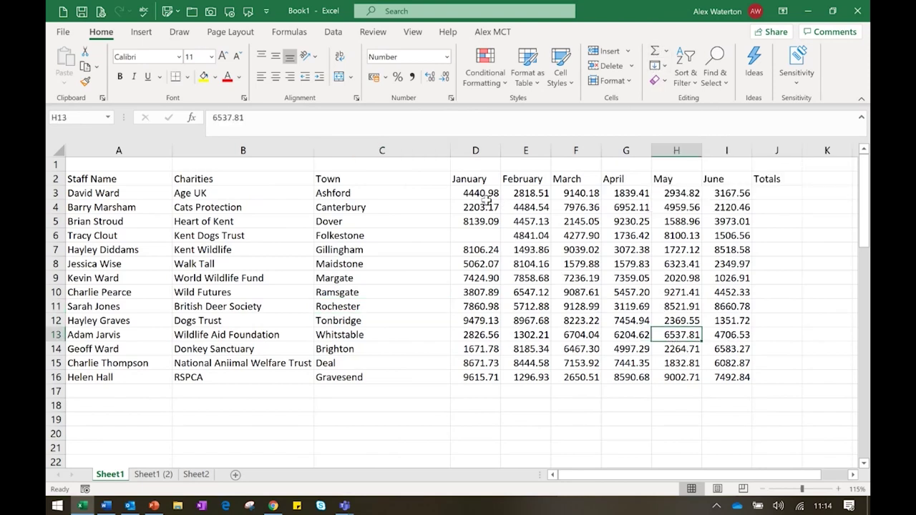
left_click_drag(467, 193, 704, 374)
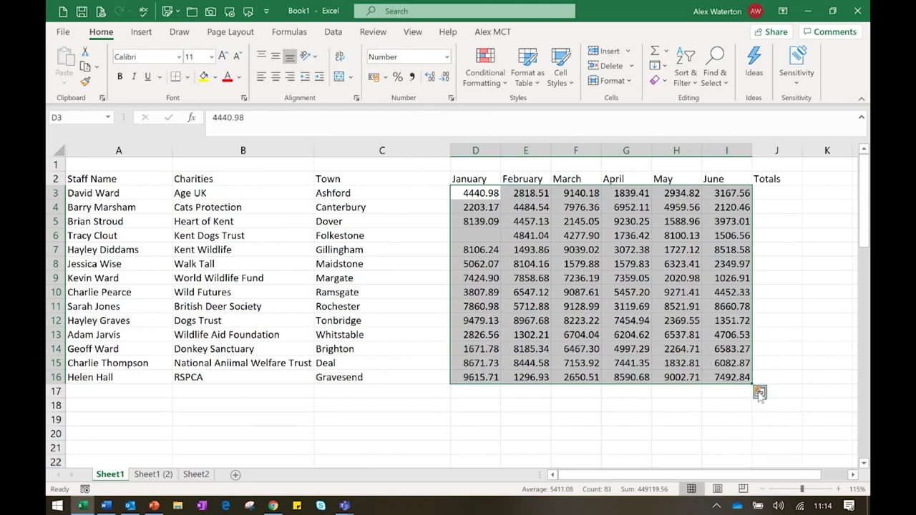
left_click(760, 393)
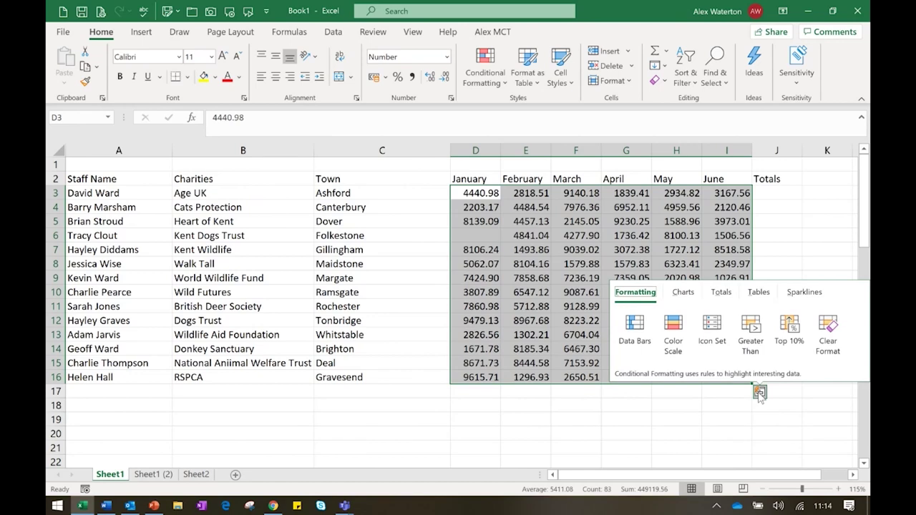
left_click(723, 294)
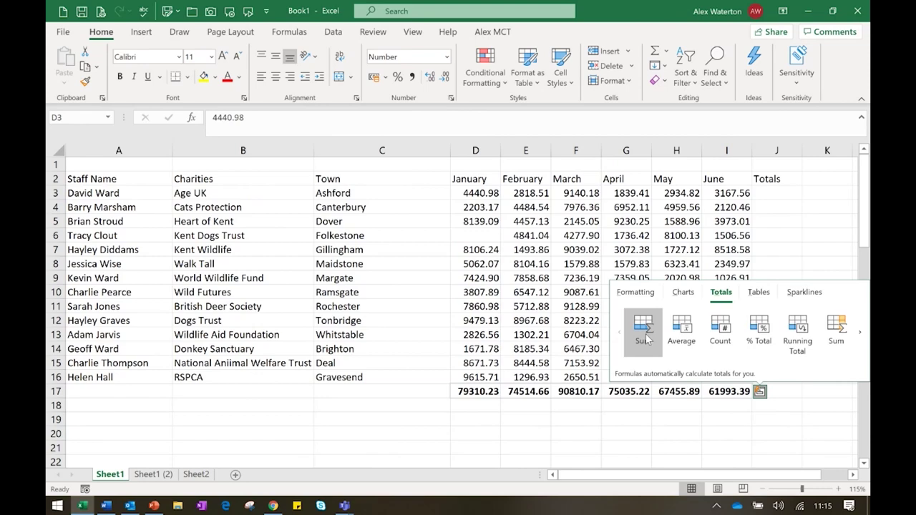
left_click(681, 336)
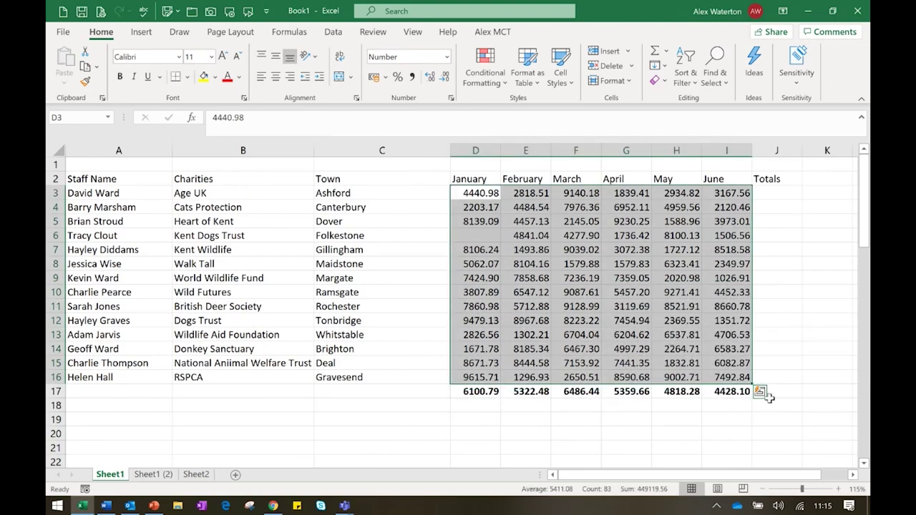
Add Quick Analysis row sums in column J, starting at 24341.46
left_click(760, 394)
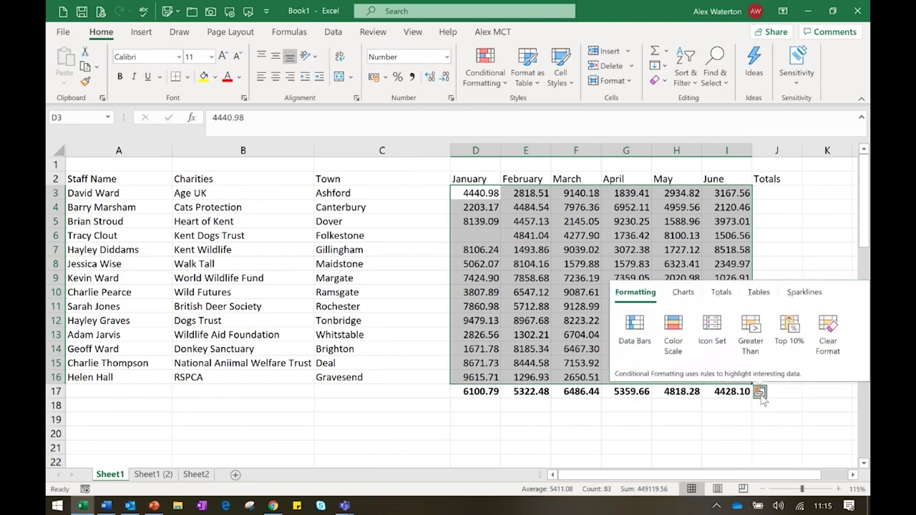
left_click(722, 294)
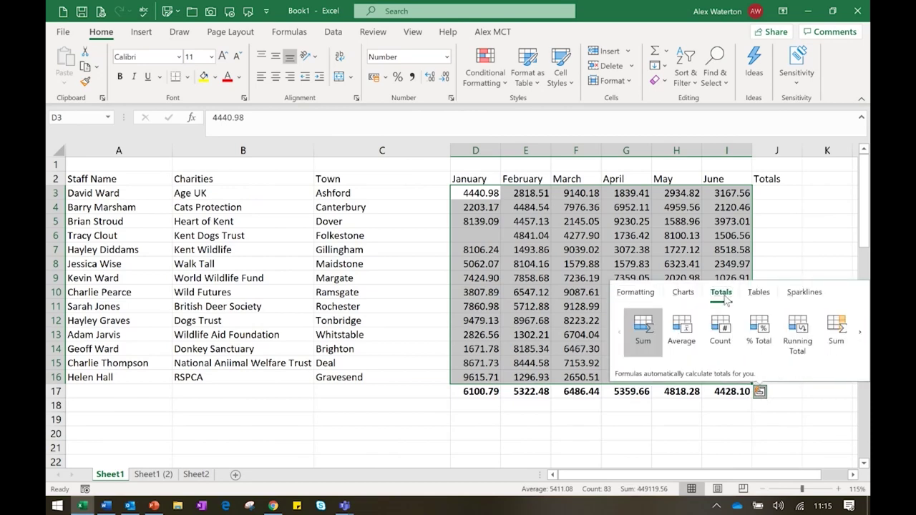
left_click(862, 340)
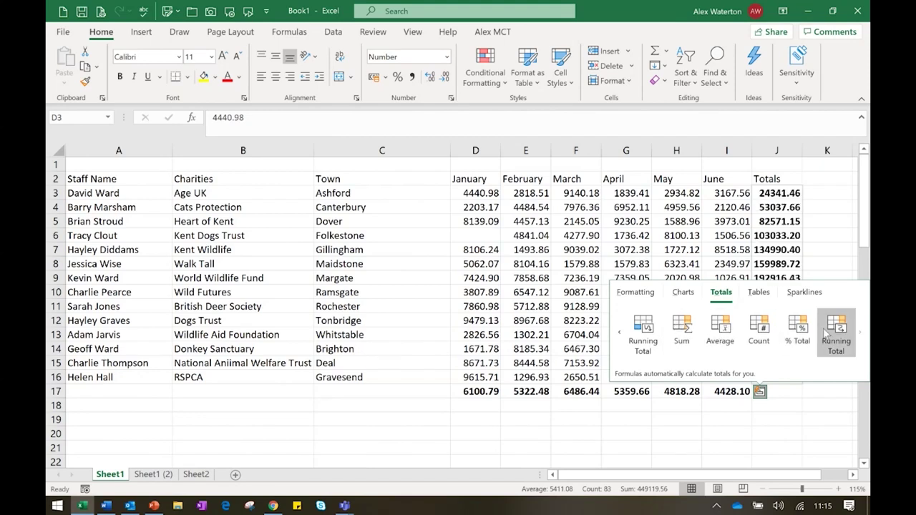
left_click(684, 337)
left_click(625, 429)
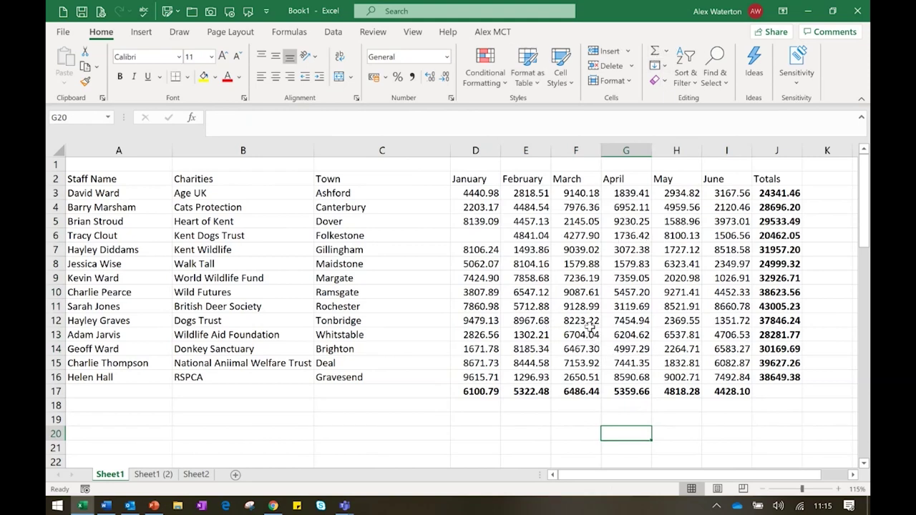
Enter 4563.144 in empty cell D6, raising the row total to 25025.19
left_click(484, 236)
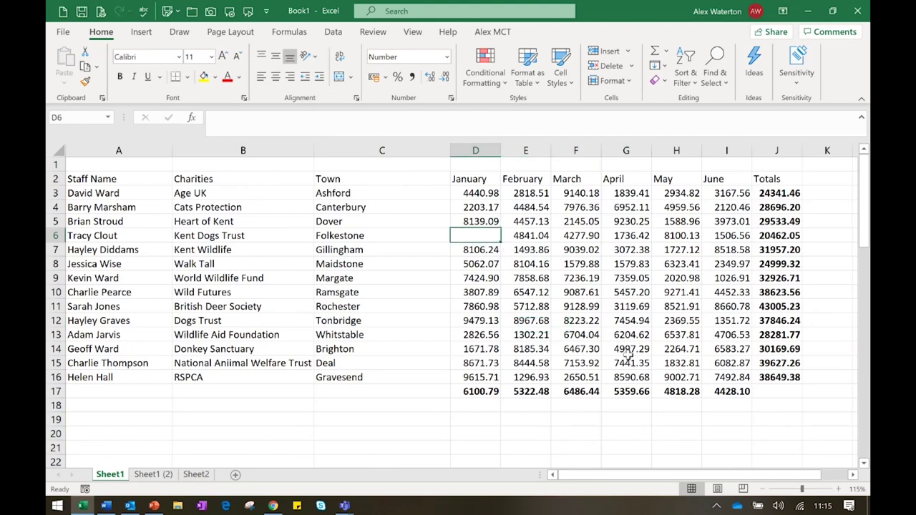
type("45")
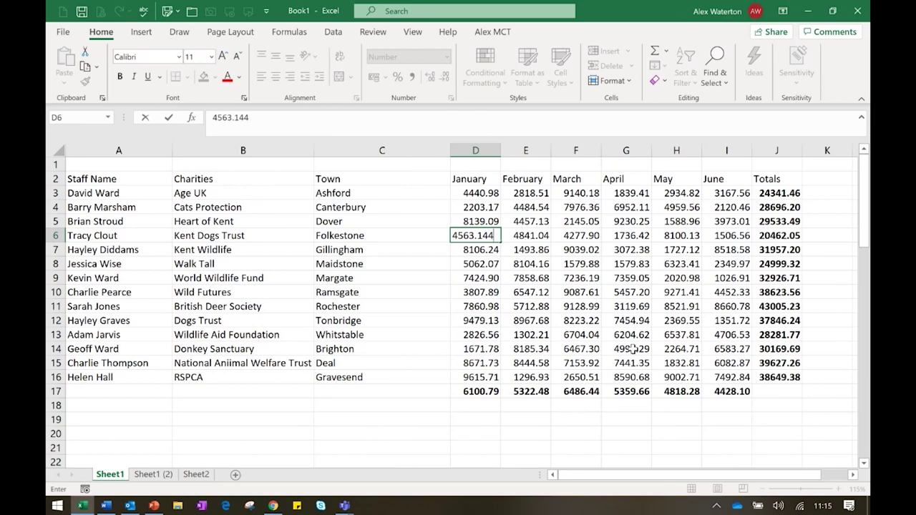
type("63.144")
key("Return")
left_click(611, 303)
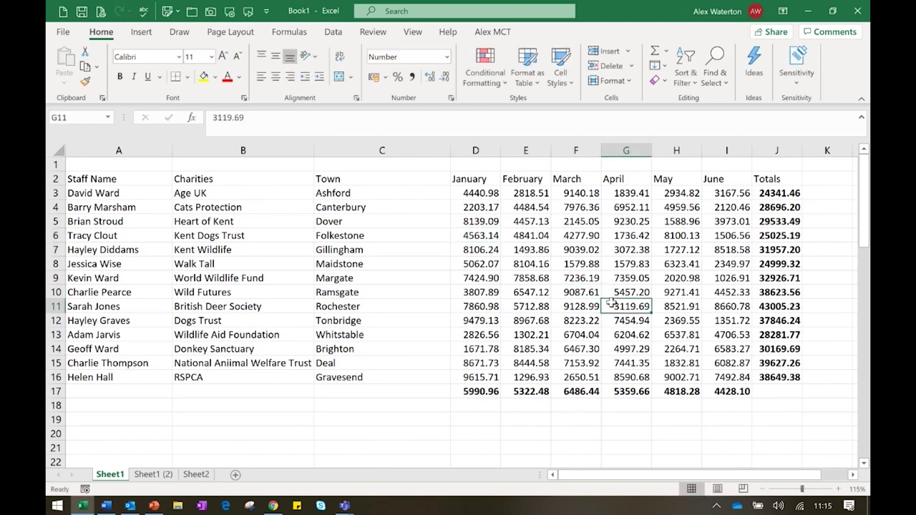
left_click_drag(484, 195, 735, 372)
left_click(760, 392)
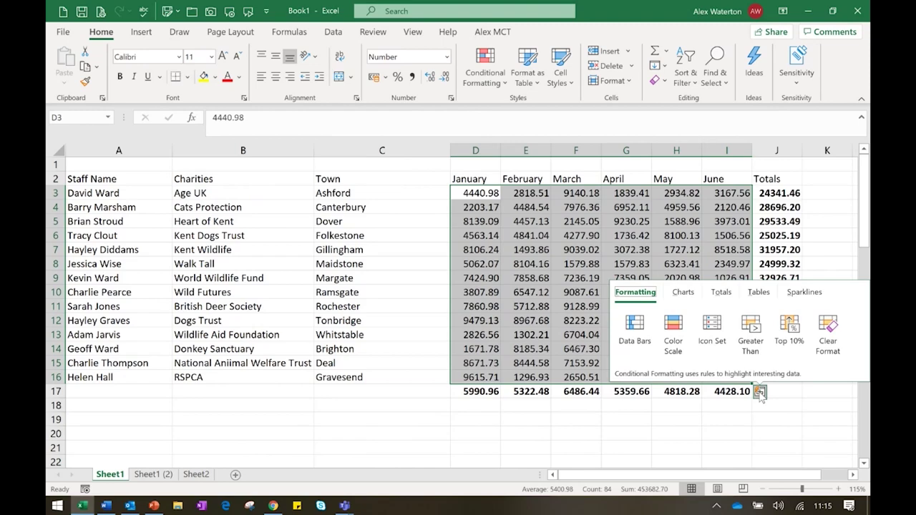
left_click(789, 448)
scroll(716, 322, "right", 3)
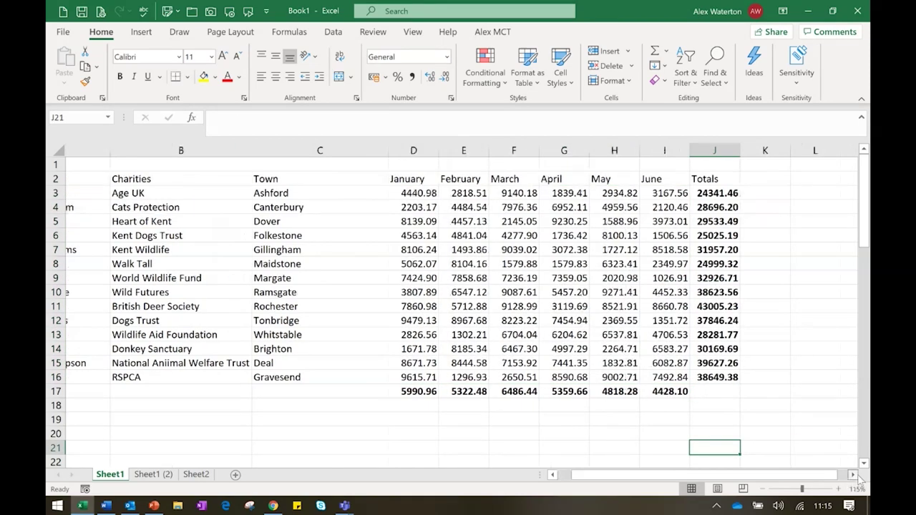
Apply Quick Analysis data bars to the January–June figures D3:I16
left_click_drag(550, 193, 551, 379)
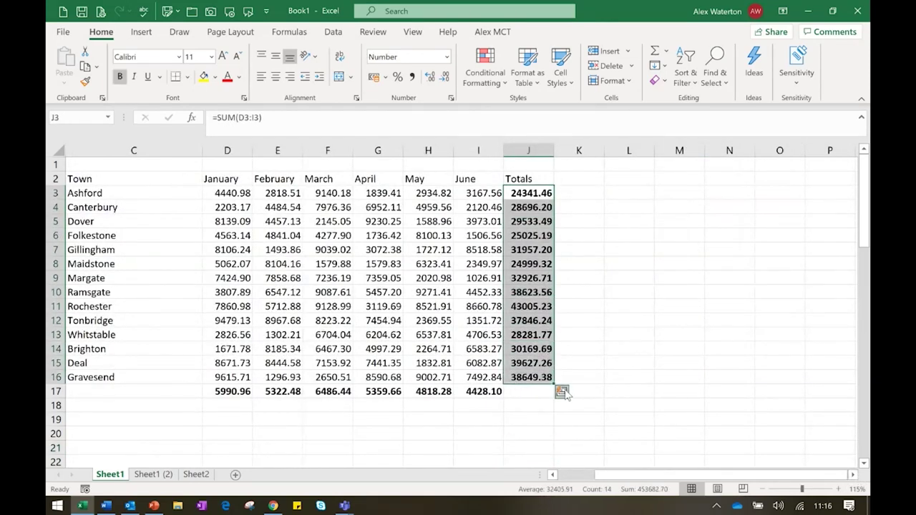
left_click(286, 249)
left_click_drag(224, 192, 478, 377)
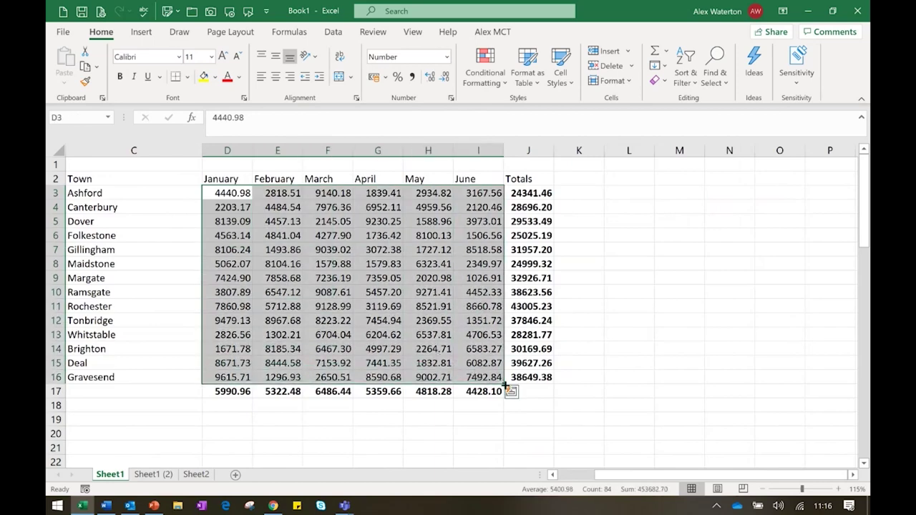
left_click(511, 392)
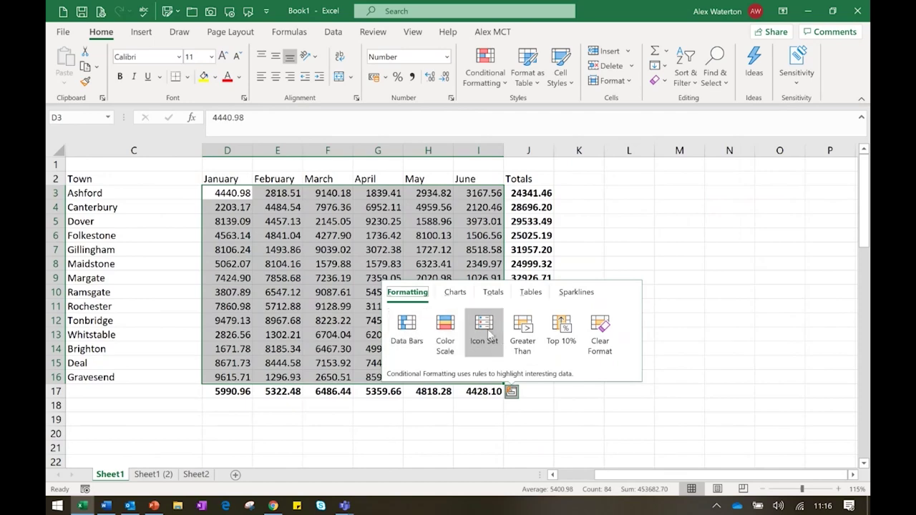
left_click(410, 328)
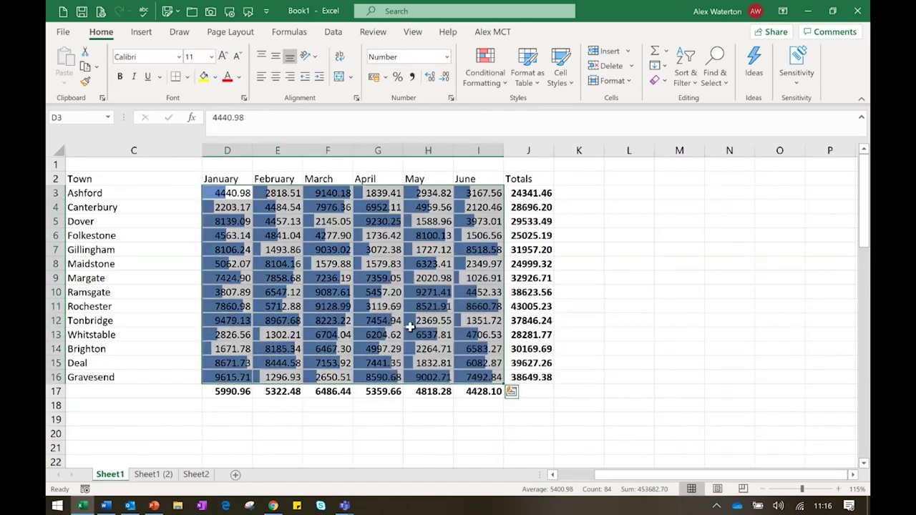
left_click(512, 392)
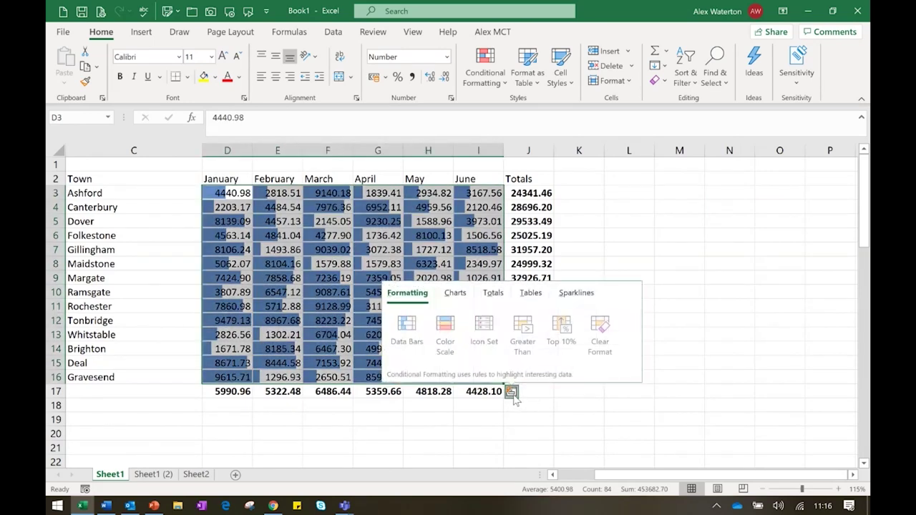
left_click(571, 295)
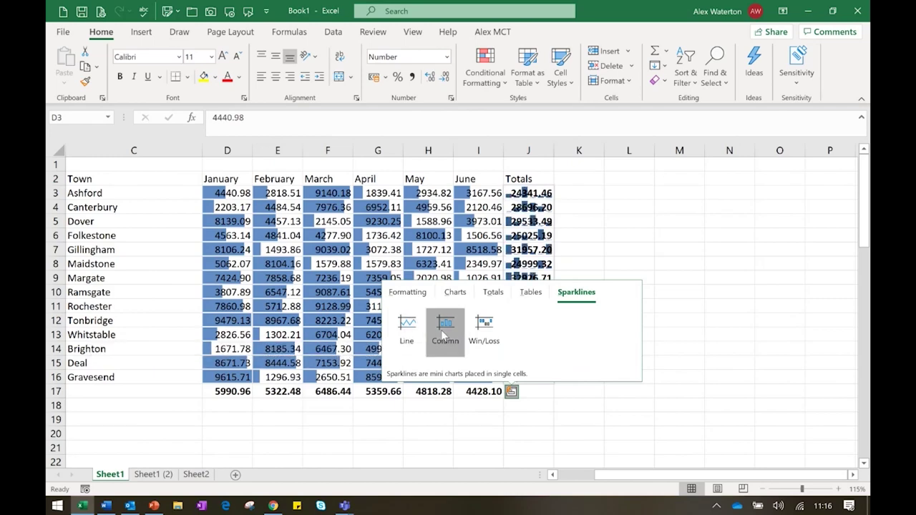
Insert column sparklines for each row into the Totals column J3:J16
left_click(444, 329)
left_click(641, 251)
left_click_drag(542, 192, 527, 377)
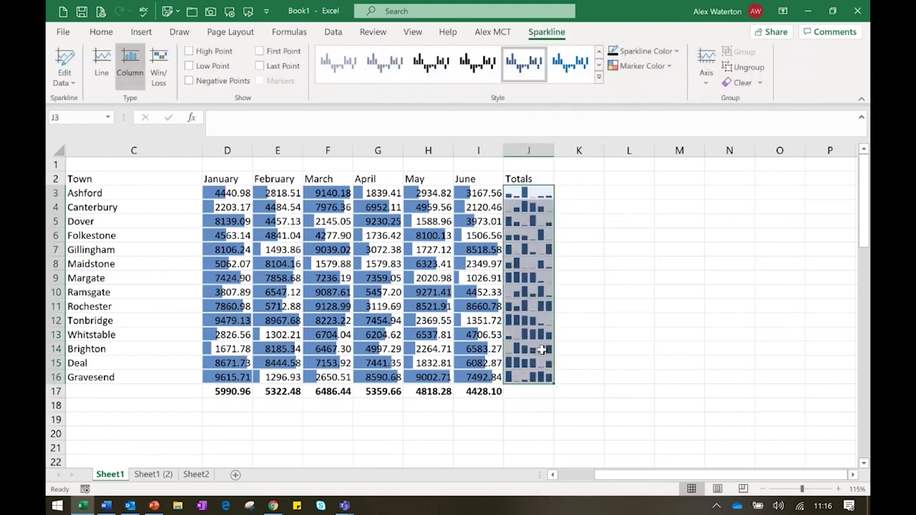
left_click(624, 362)
Clear the data bars from D3:I16 with Quick Analysis Clear Format
left_click_drag(218, 193, 480, 377)
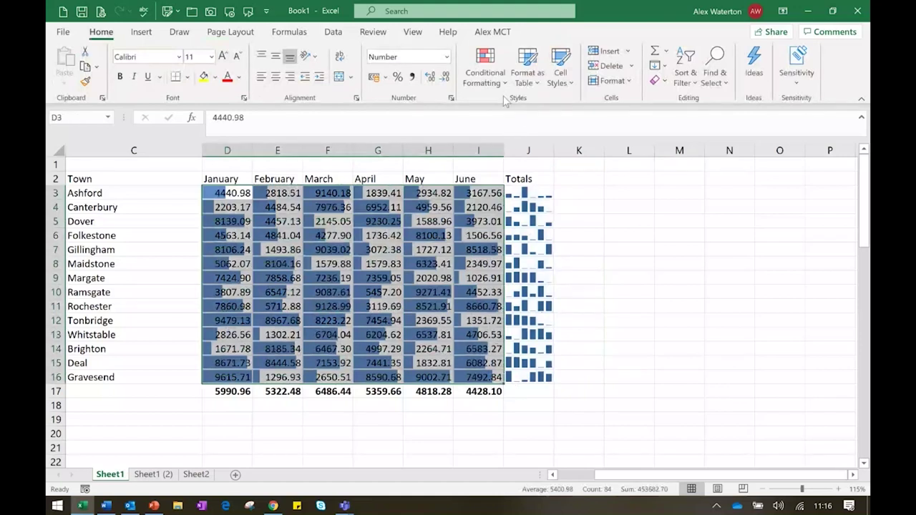
mouse_move(456, 352)
left_click(512, 392)
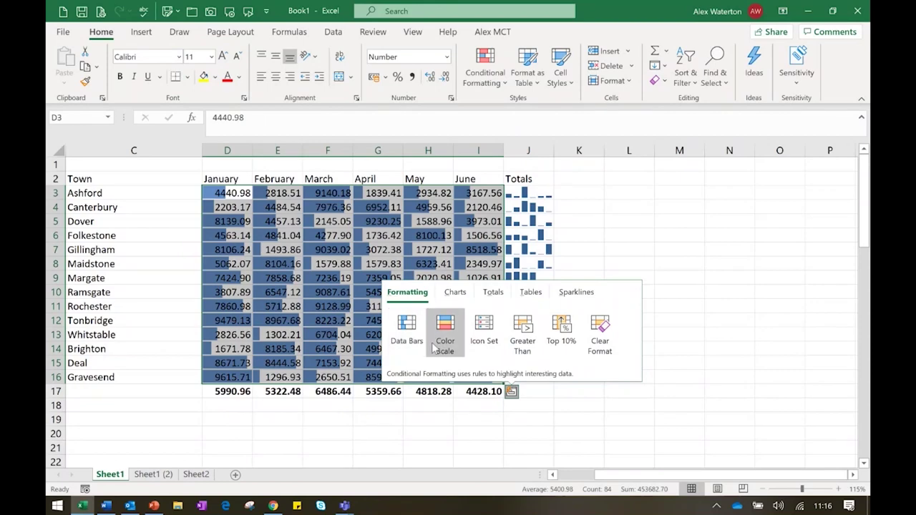
left_click(602, 343)
Widen column J so the sparklines are larger
left_click(679, 349)
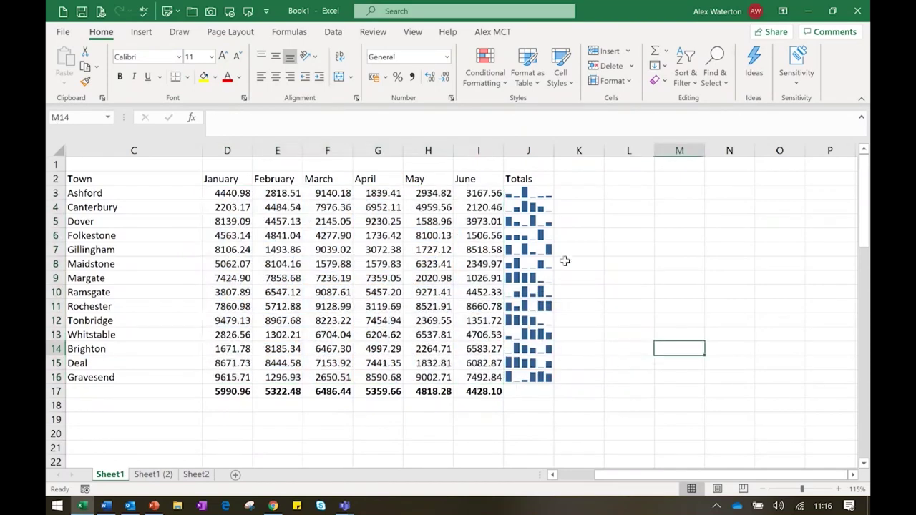
left_click_drag(552, 149, 595, 151)
left_click(635, 320)
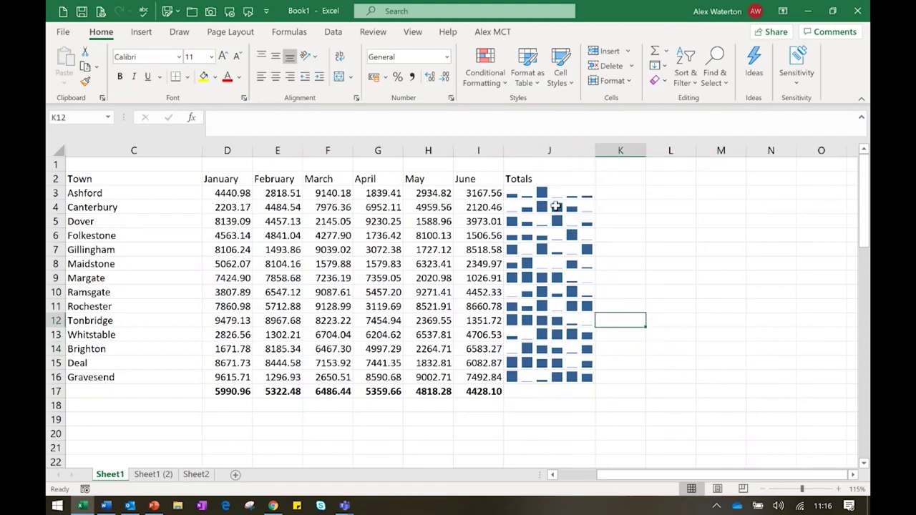
Change Ashford's March figure in F3 from 9140.18 to 4000
left_click(275, 191)
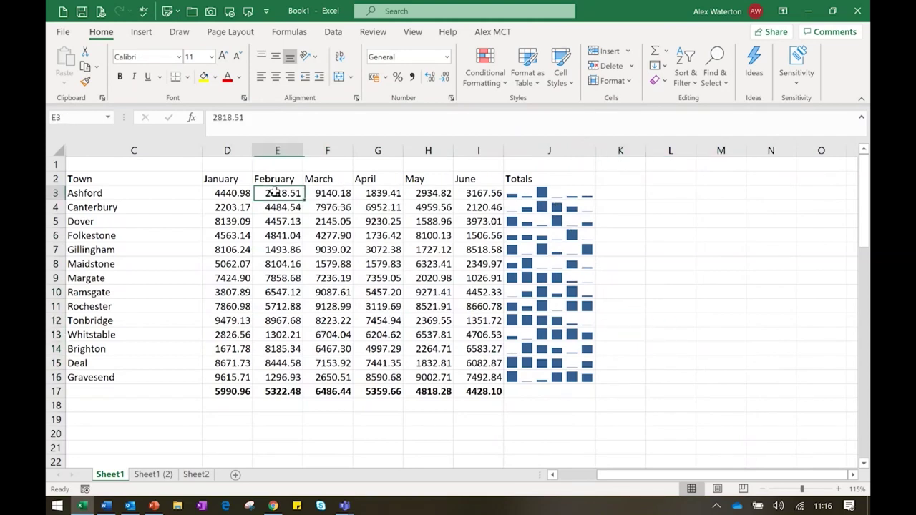
left_click(339, 193)
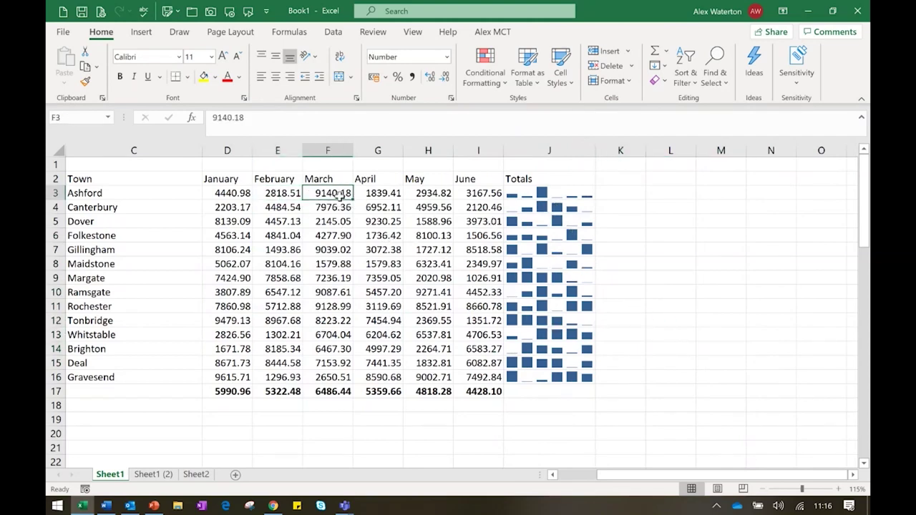
type("4000")
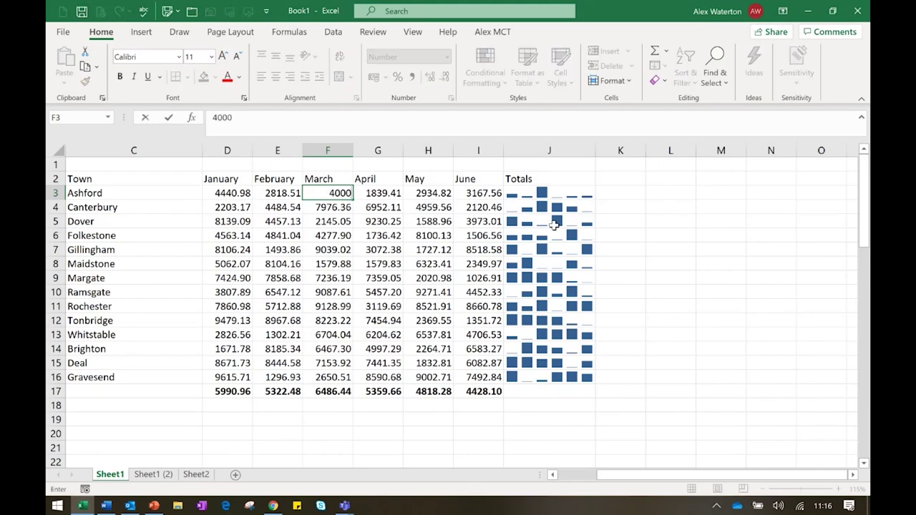
key("Return")
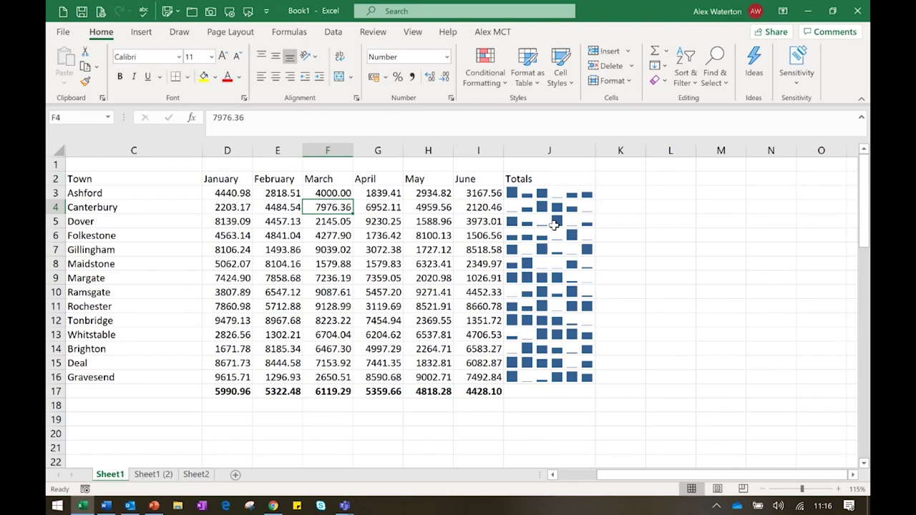
left_click(621, 305)
left_click(326, 335)
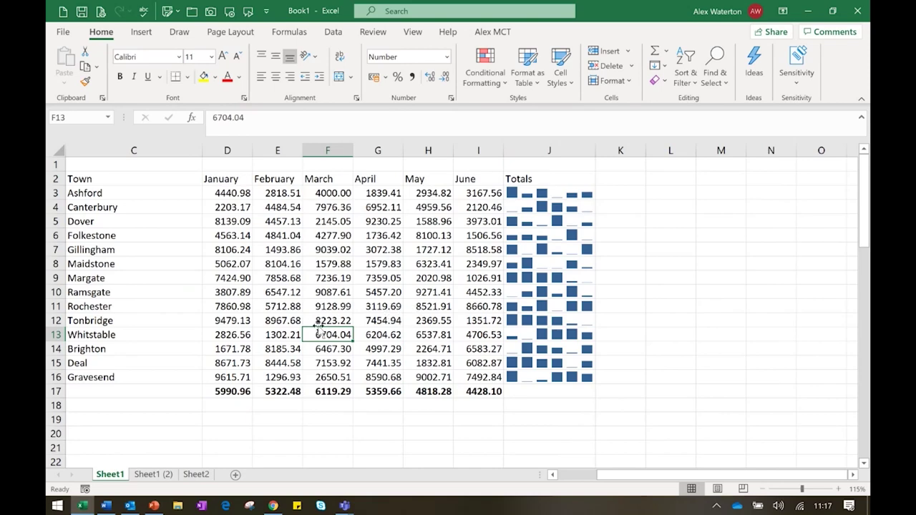
key("ctrl+Home")
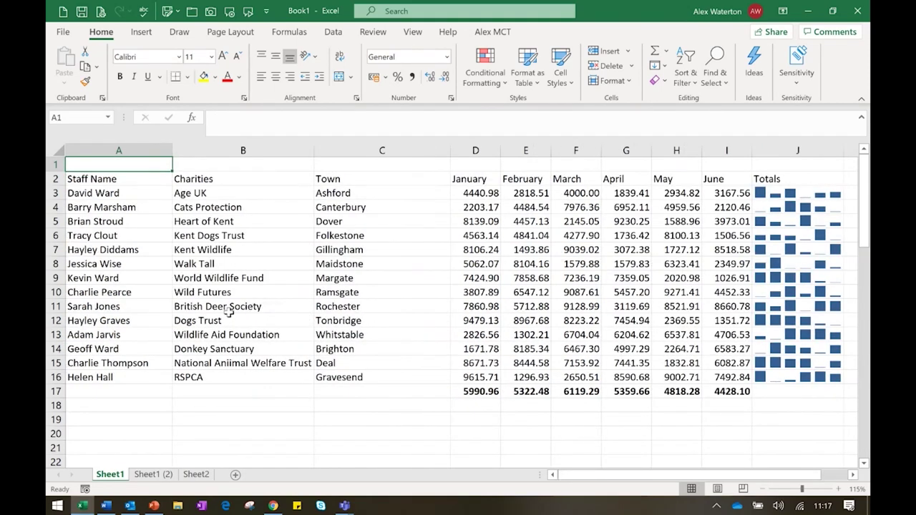
Delete the Totals sparkline column J
left_click(379, 351)
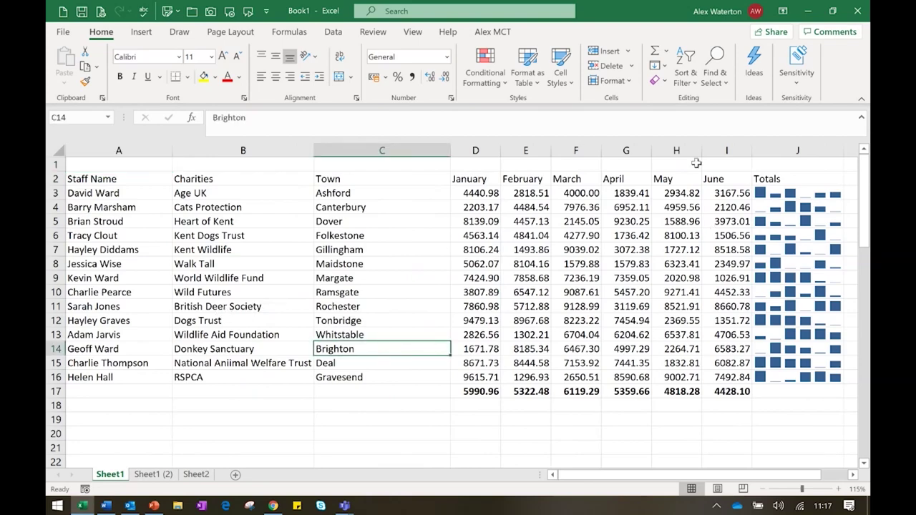
left_click(782, 148)
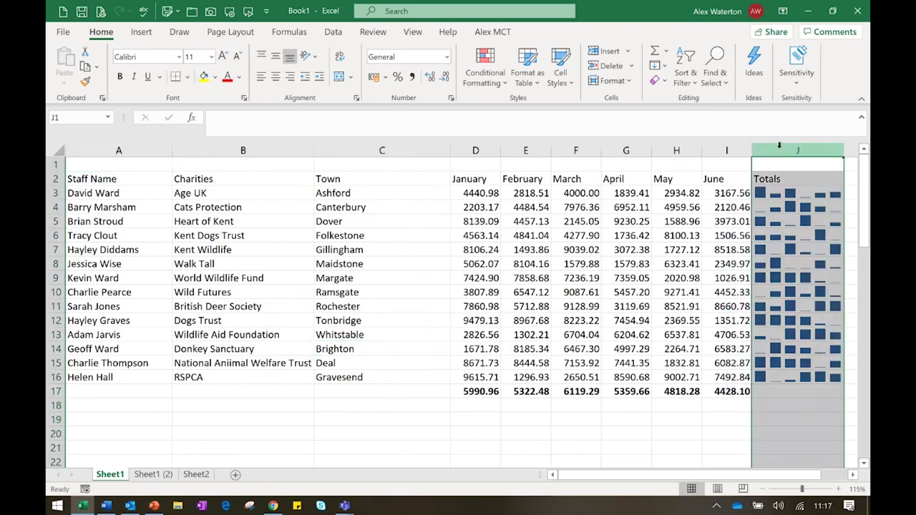
right_click(782, 149)
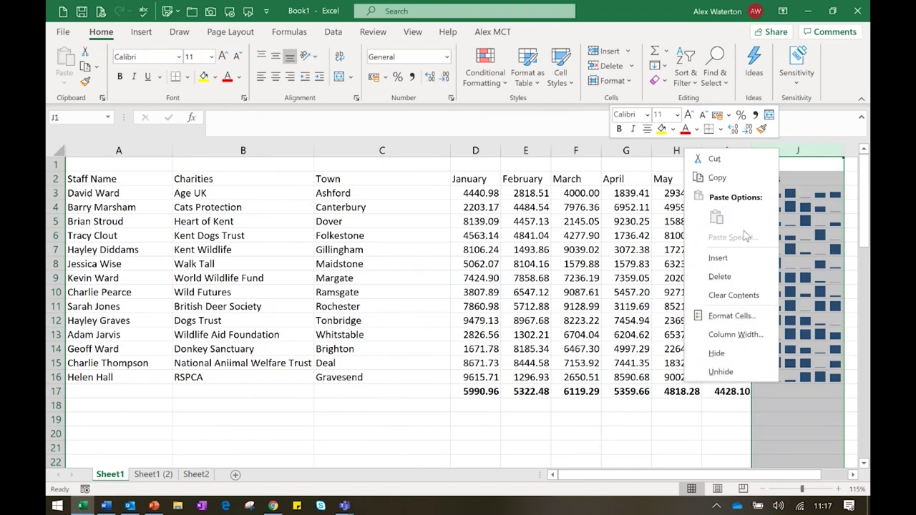
left_click(663, 279)
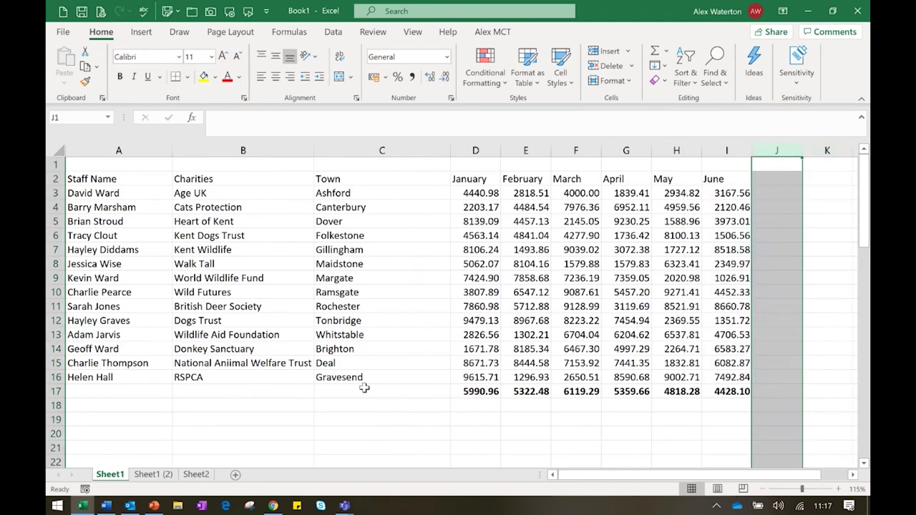
Clear the bold monthly totals from row 17
left_click_drag(367, 391, 775, 391)
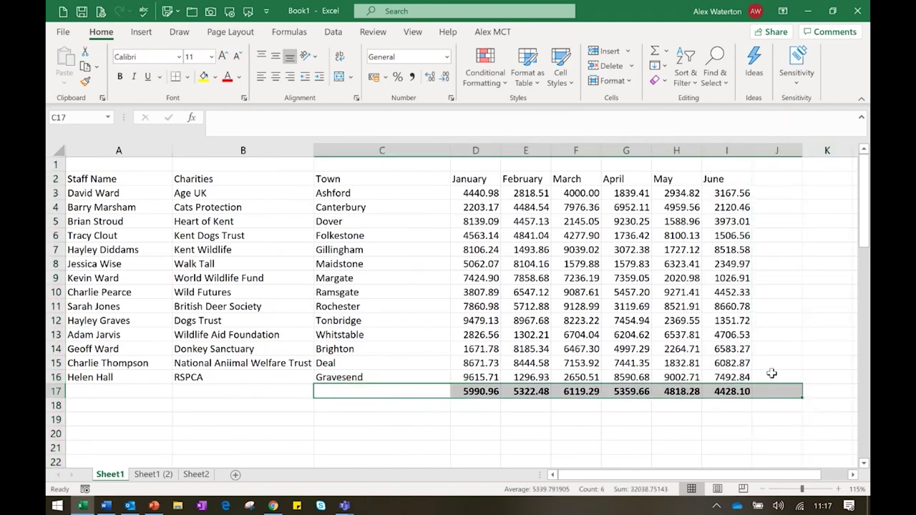
key("Delete")
left_click(335, 263)
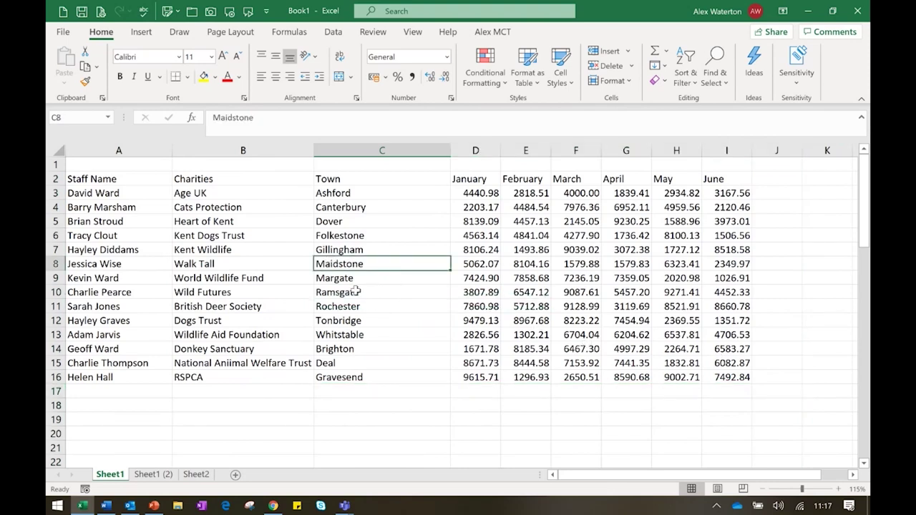
left_click(333, 302)
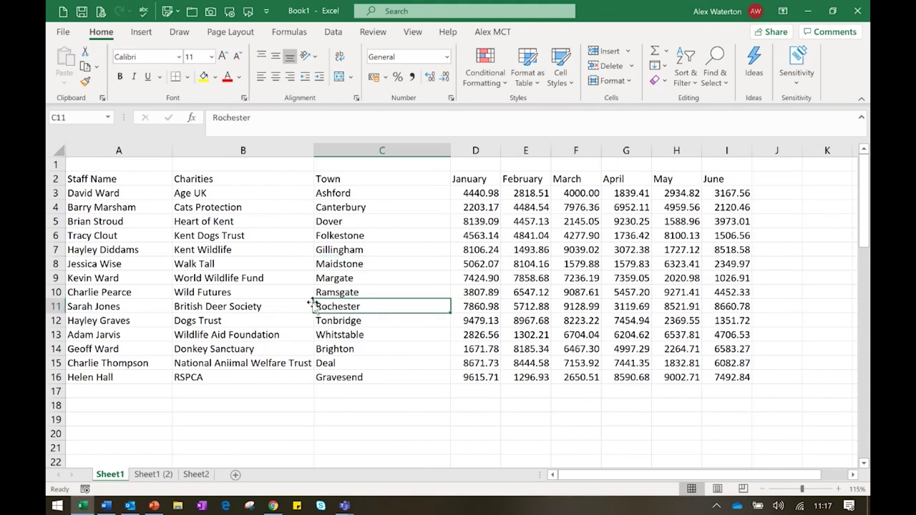
left_click(293, 305)
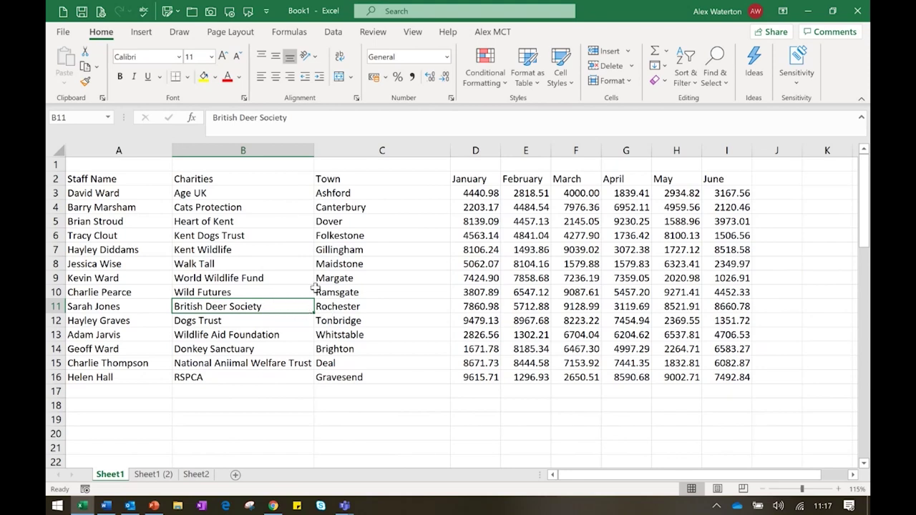
left_click(363, 316)
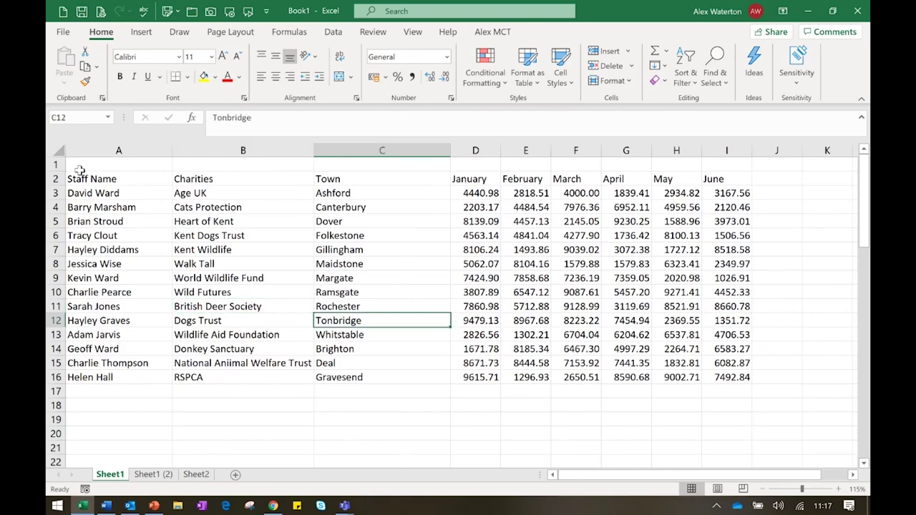
Format A2:I16 as a table with headers in Blue Table Style Medium 2
left_click_drag(80, 179, 727, 378)
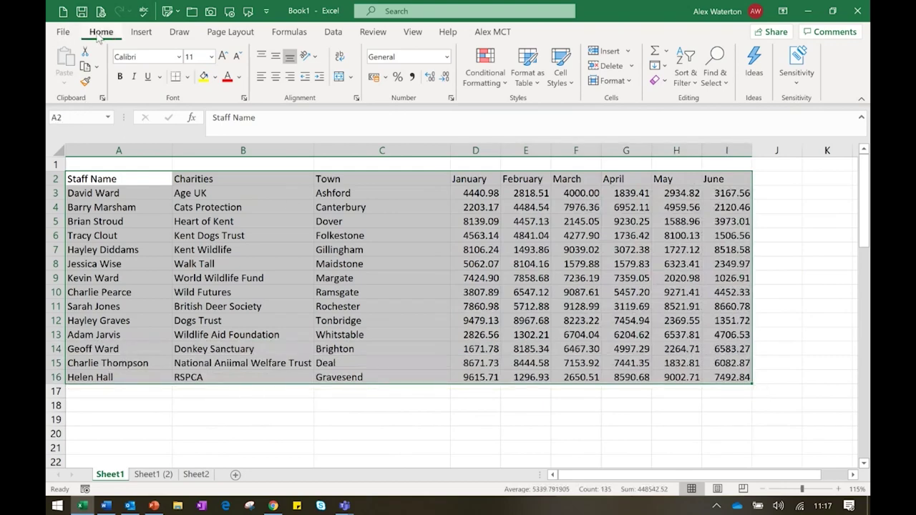
left_click(541, 85)
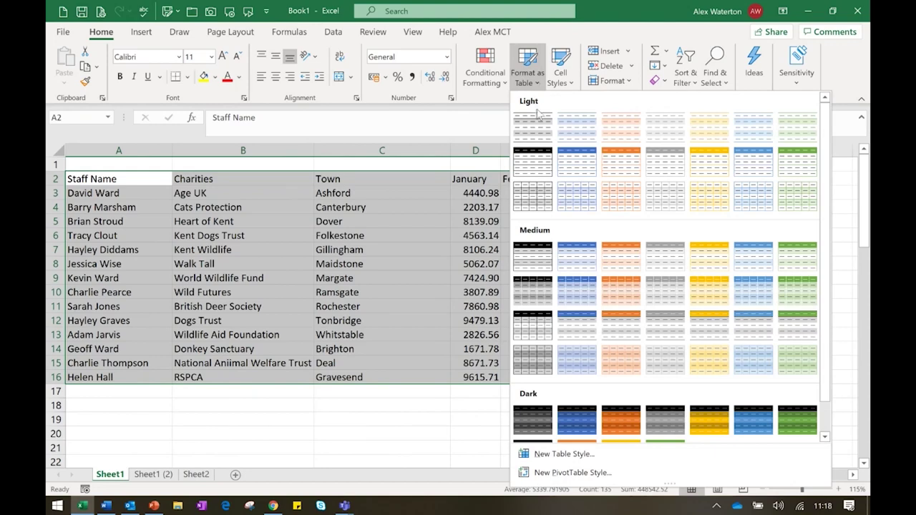
left_click(588, 262)
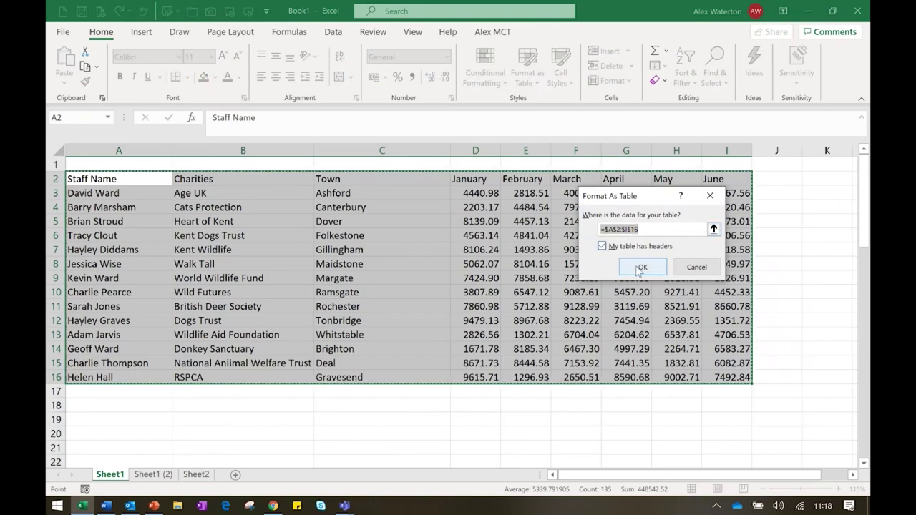
left_click(640, 269)
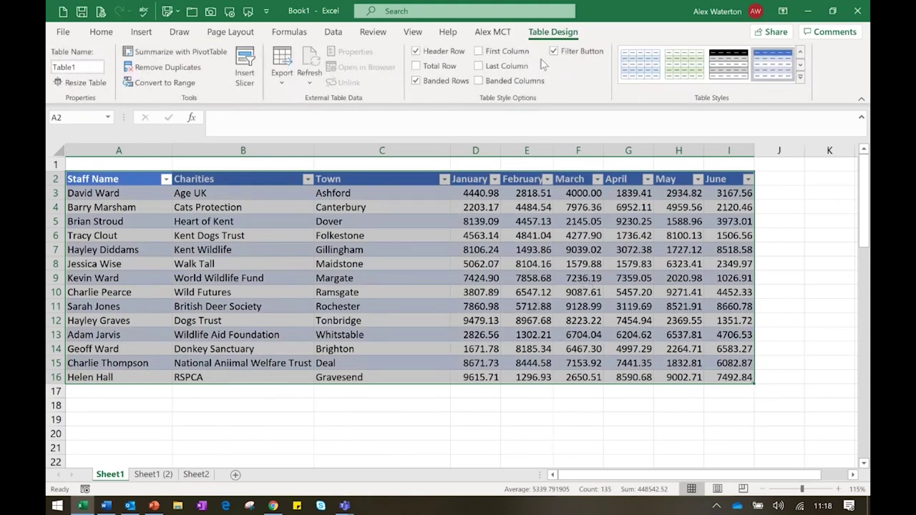
Rename the table from Table1 to Sales2020
left_click(87, 71)
type("Sa")
key("Return")
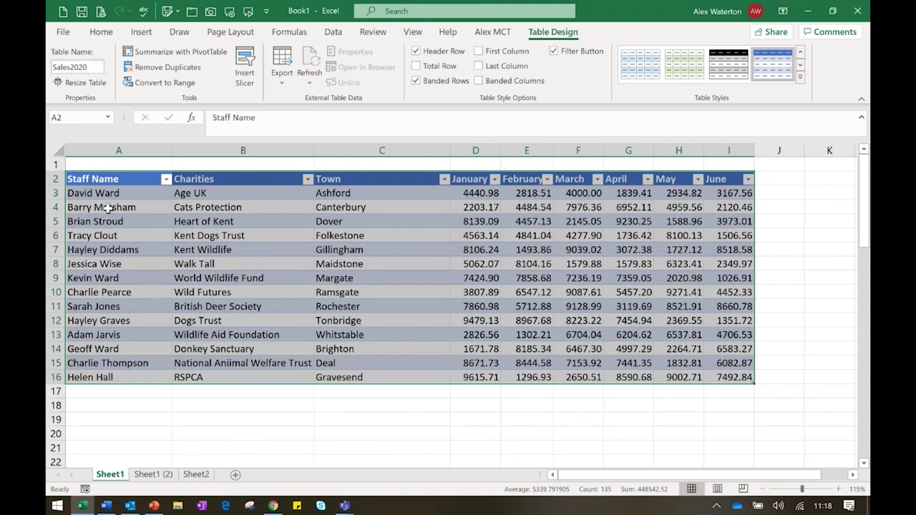
left_click(382, 275)
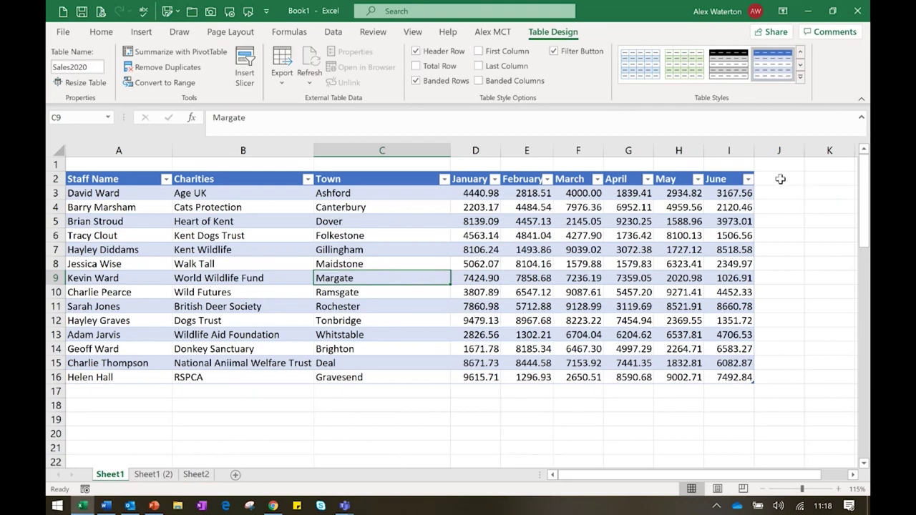
left_click(780, 179)
Add a Total heading in J2 and fill it with =SUM(Sales2020[@[January]:[June]])
type("T")
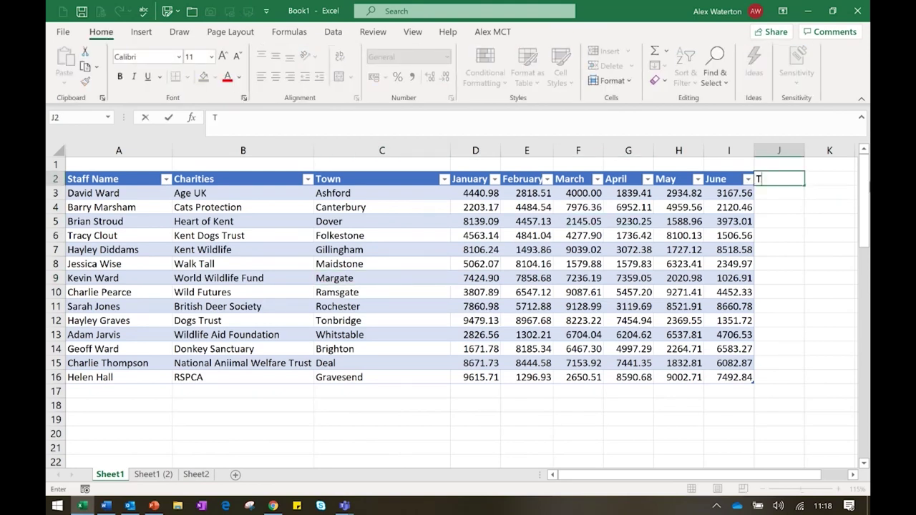
type("otal")
key("Return")
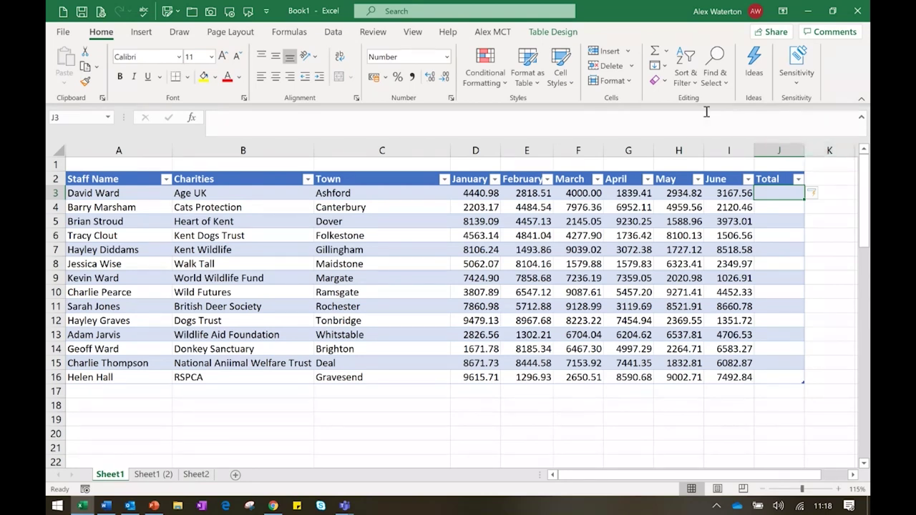
left_click(655, 52)
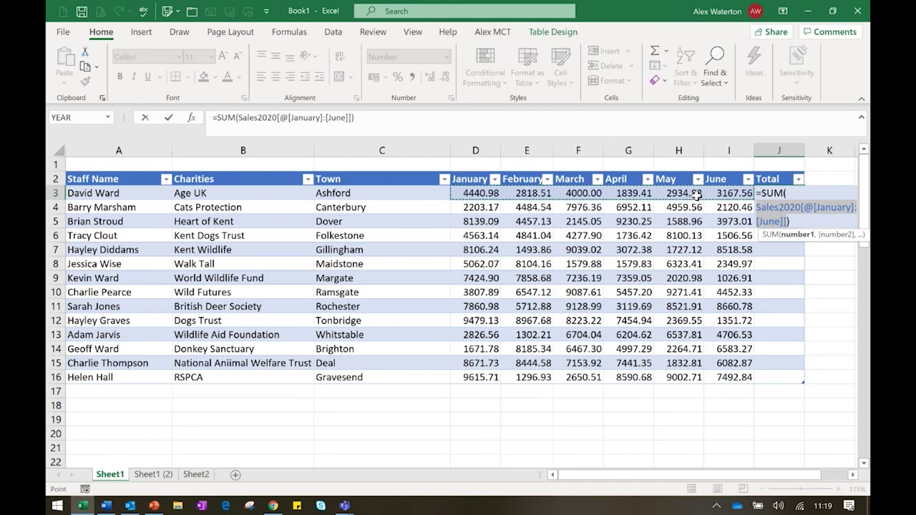
key("Return")
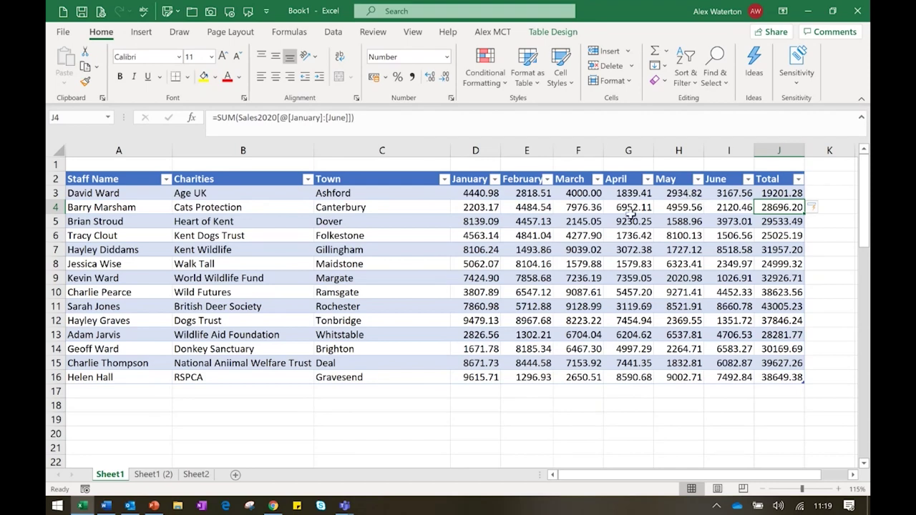
left_click(423, 321)
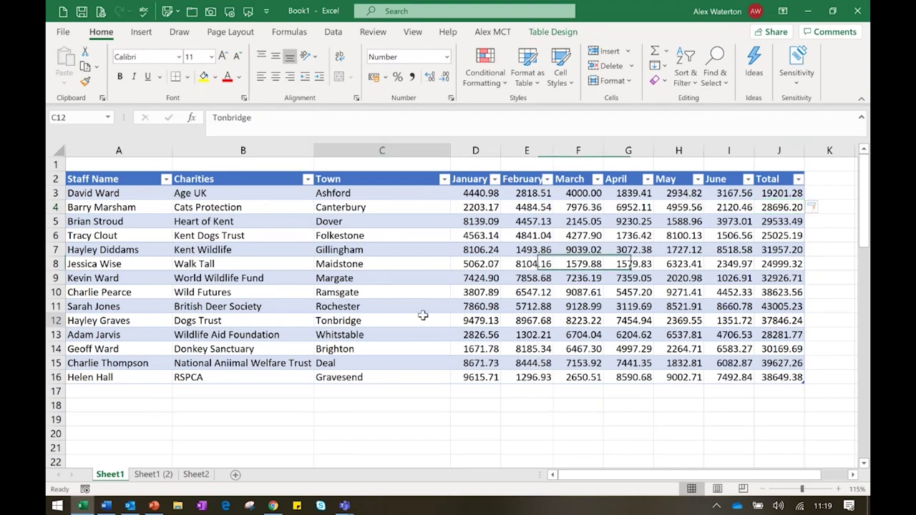
Turn on First Column and Last Column emphasis and swap Banded Rows for Banded Columns
left_click(553, 31)
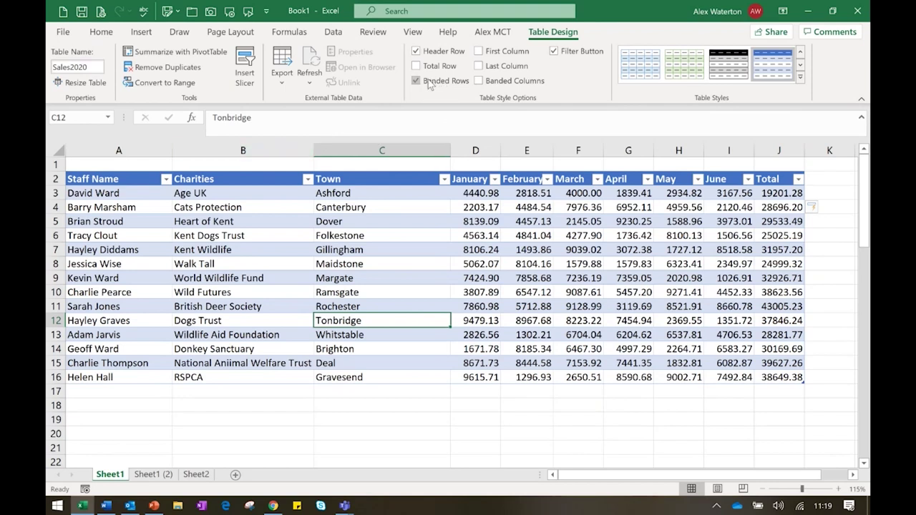
left_click(479, 55)
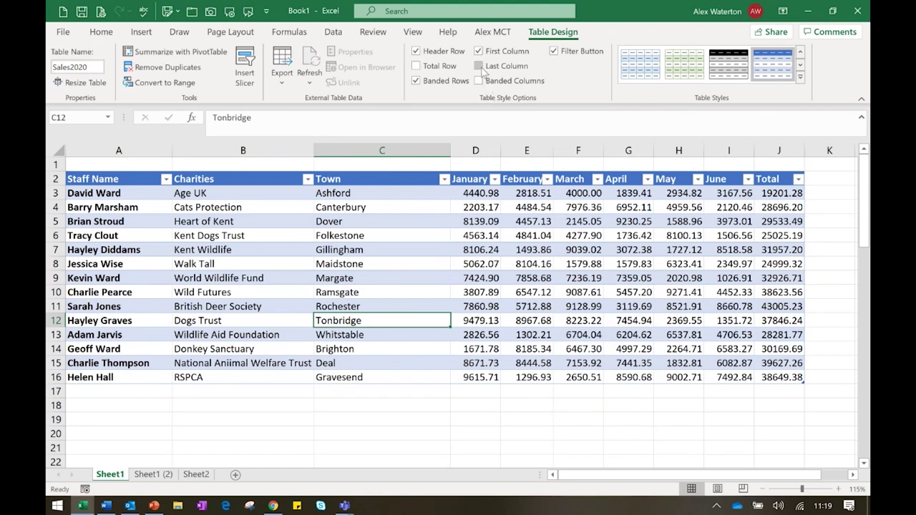
left_click(479, 66)
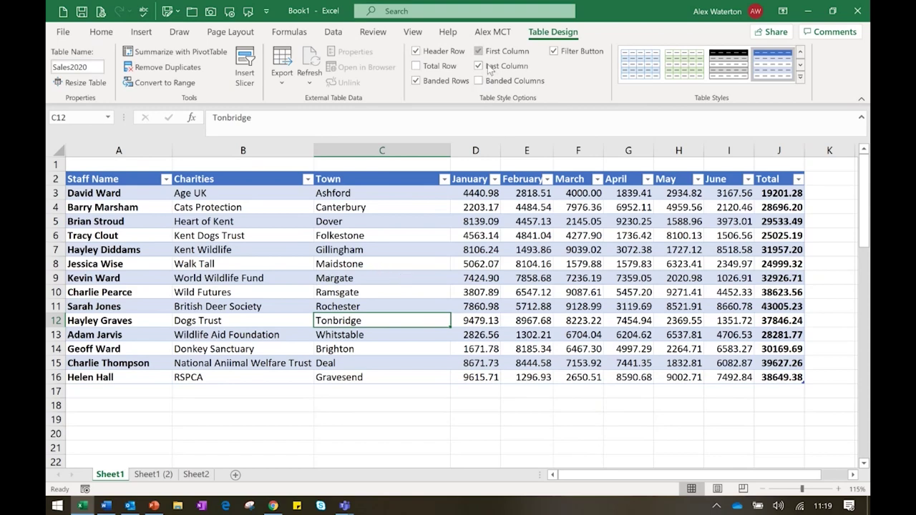
left_click(417, 82)
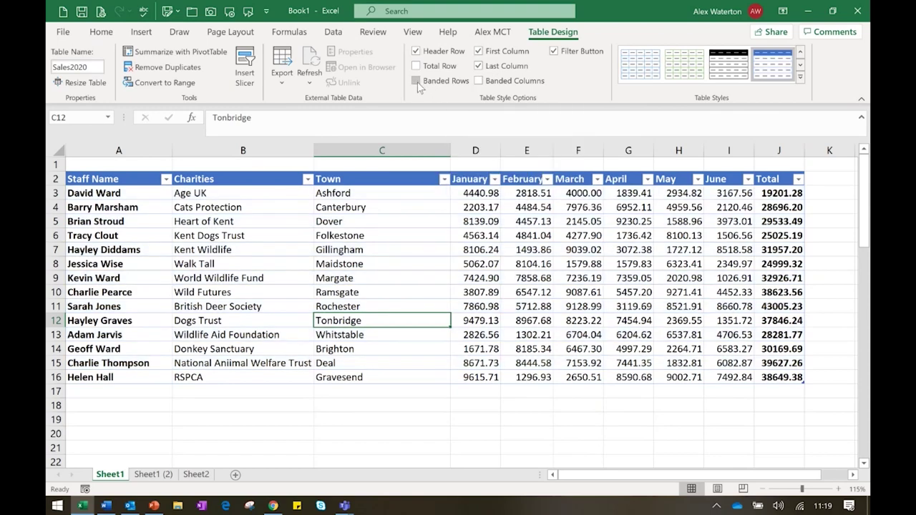
left_click(478, 82)
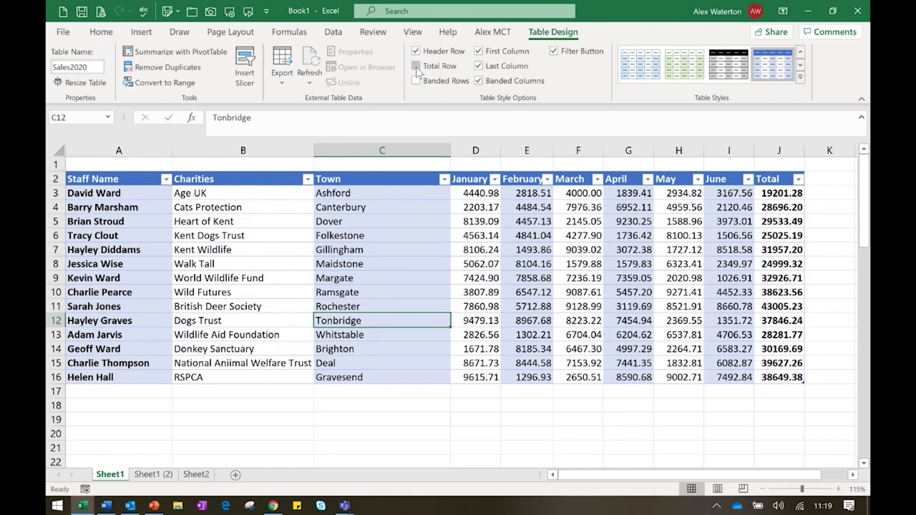
Add a Total row, widen column J, and make B17 count the charities
left_click(417, 66)
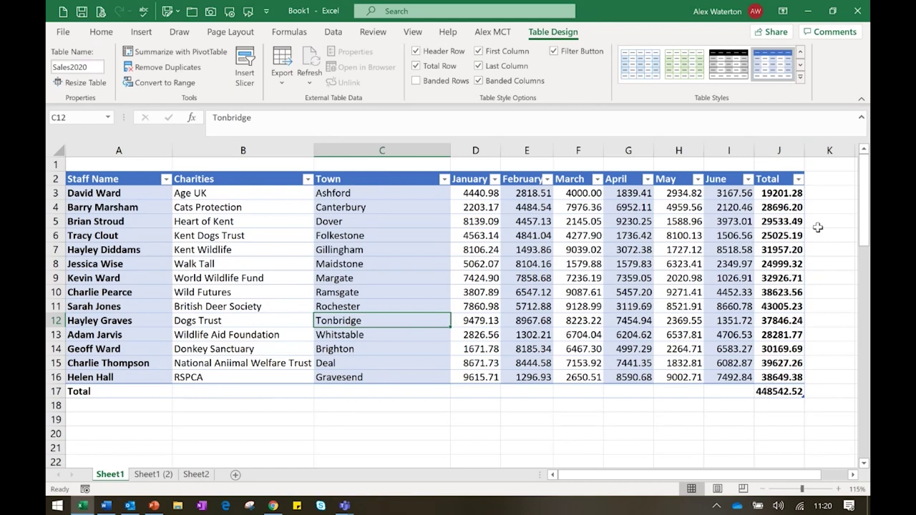
left_click_drag(806, 150, 817, 150)
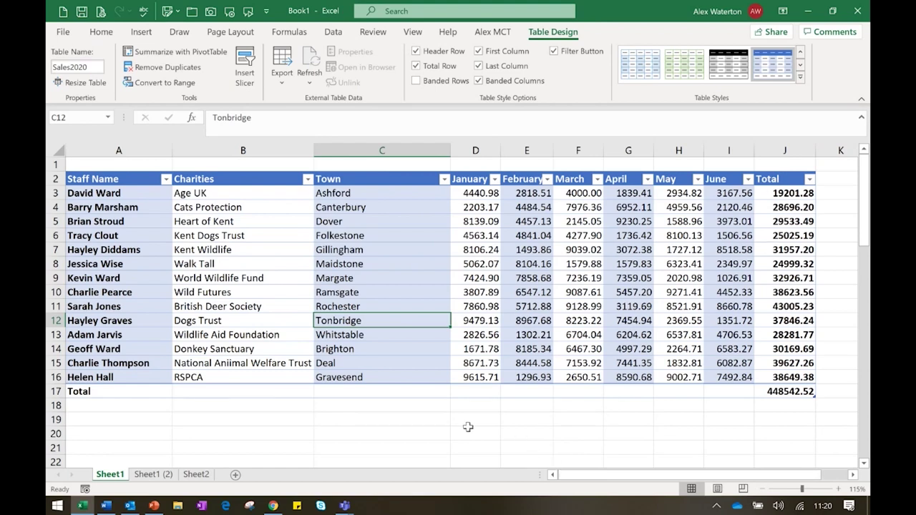
left_click(238, 392)
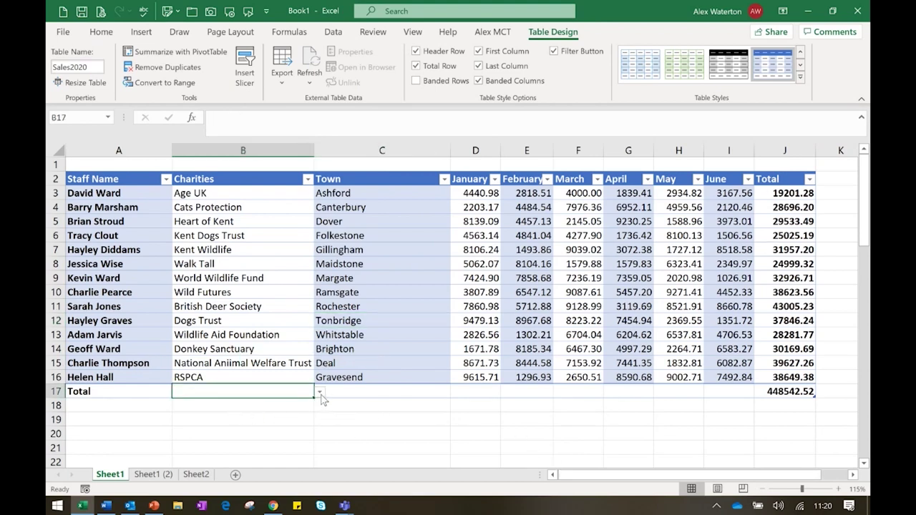
left_click(320, 394)
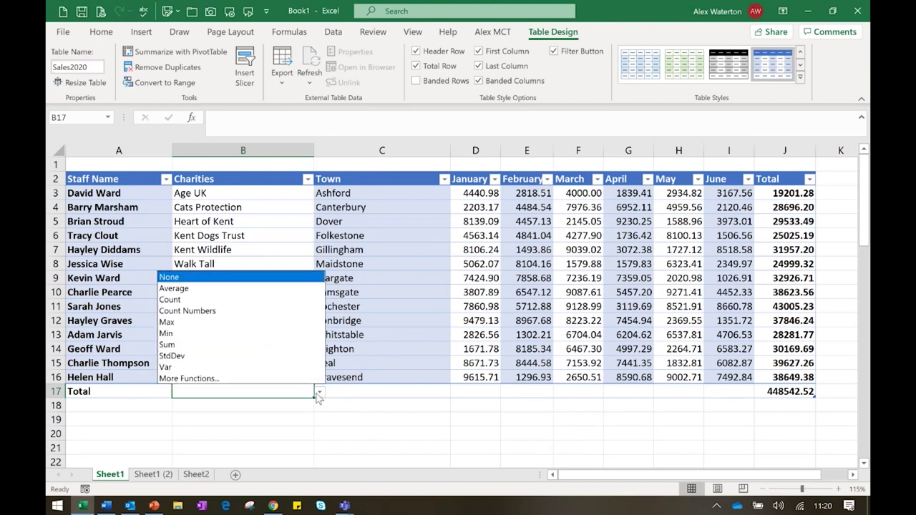
left_click(197, 301)
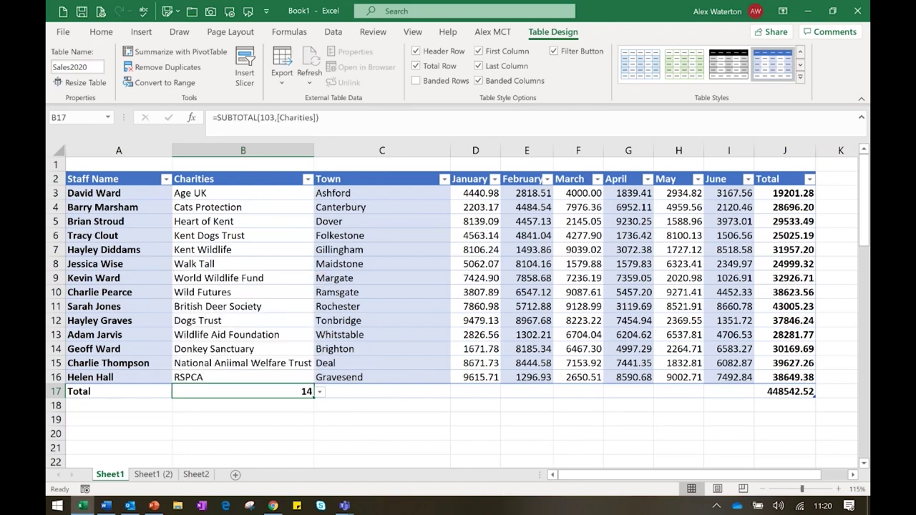
Try Average for January and Sum for February, browsing the March and April function lists
left_click(481, 392)
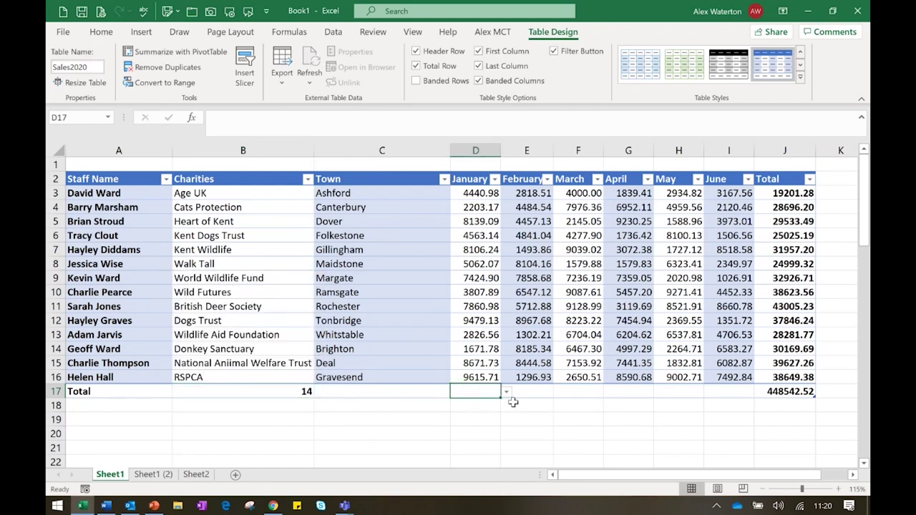
left_click(506, 393)
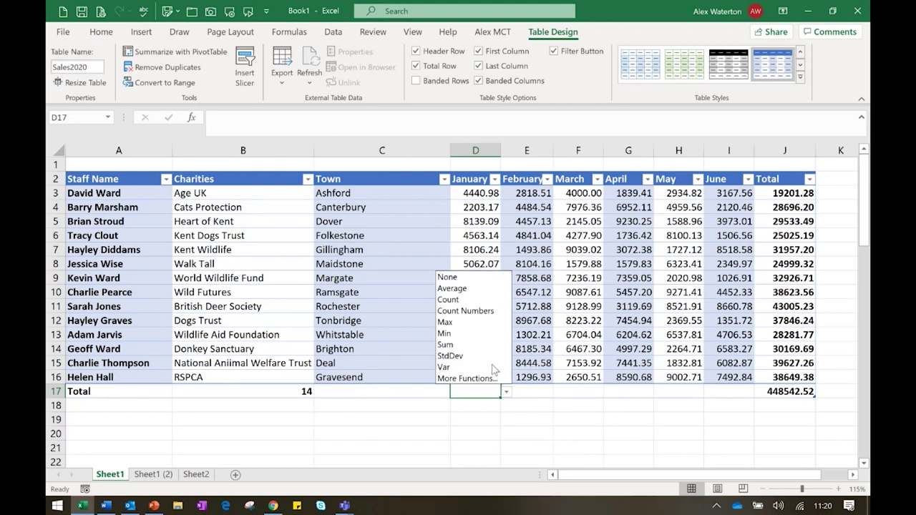
left_click(470, 289)
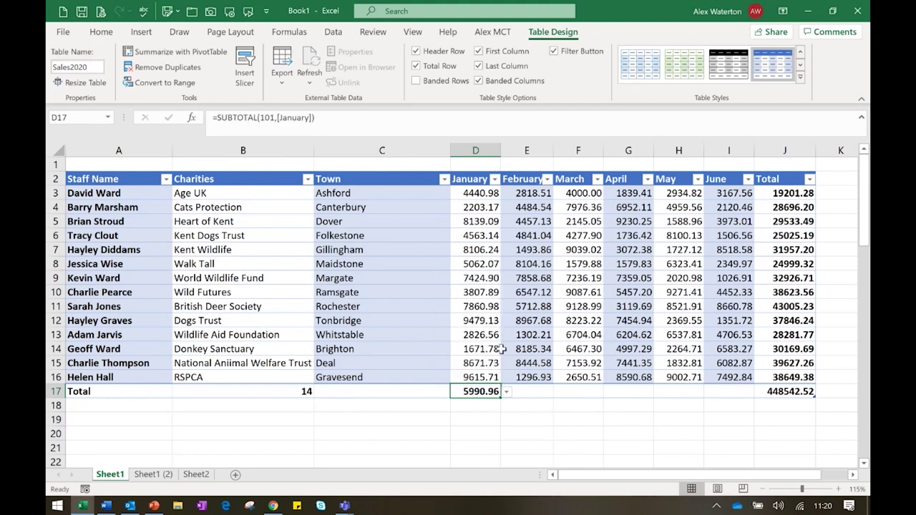
left_click(540, 392)
left_click(559, 393)
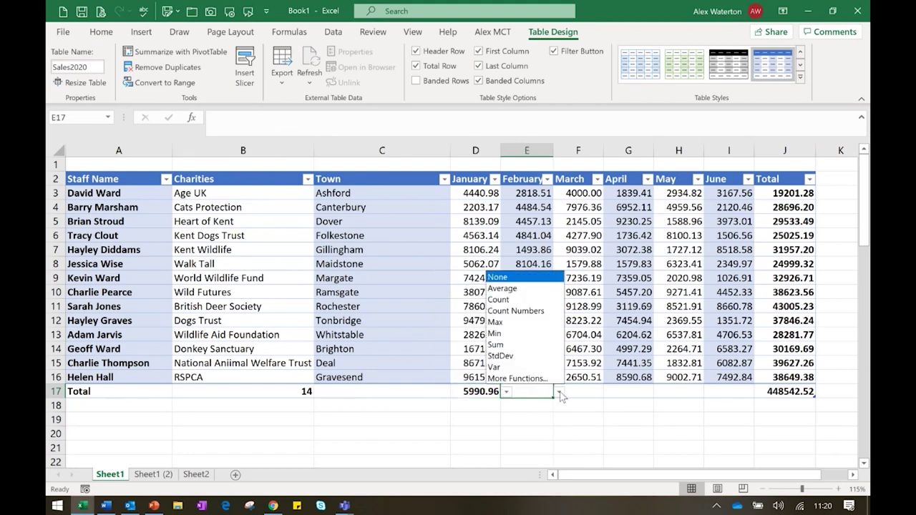
left_click(509, 347)
left_click(590, 390)
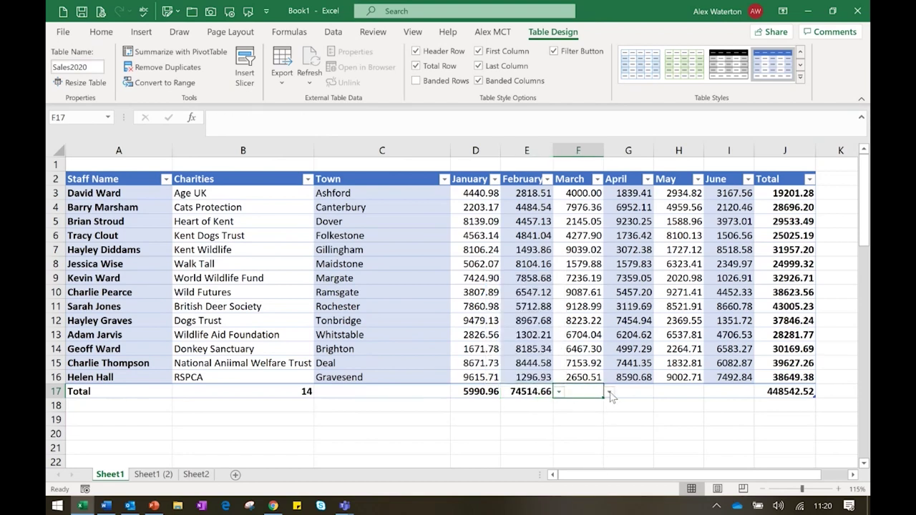
left_click(609, 393)
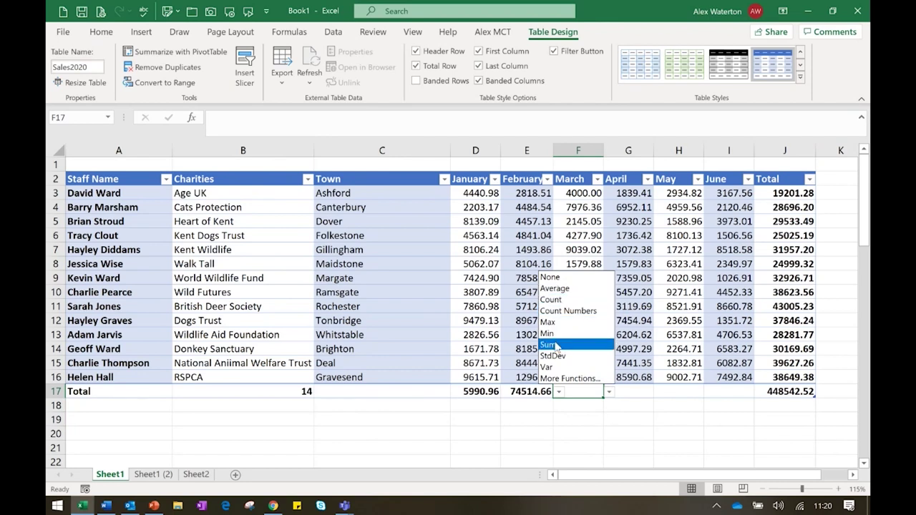
left_click(639, 396)
left_click(645, 391)
left_click(659, 393)
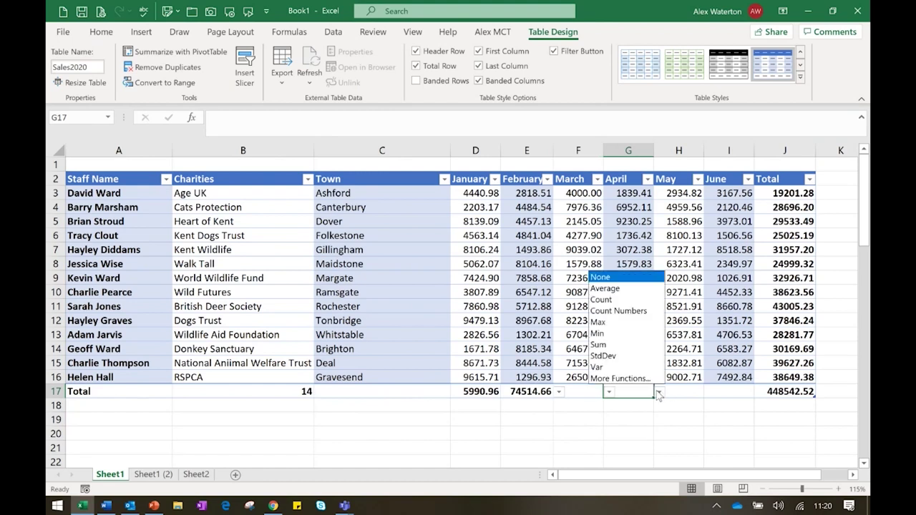
left_click(644, 415)
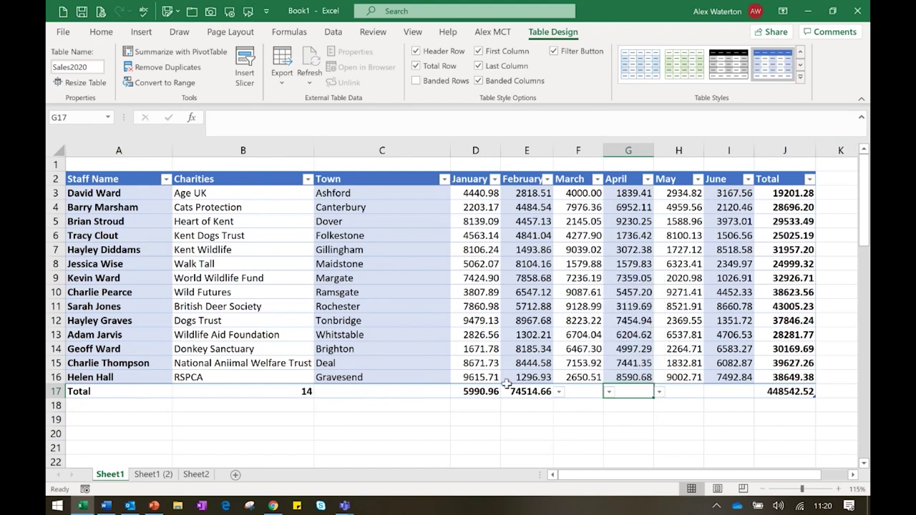
Switch January's total to Sum and copy it across February to June
left_click(497, 392)
left_click(505, 393)
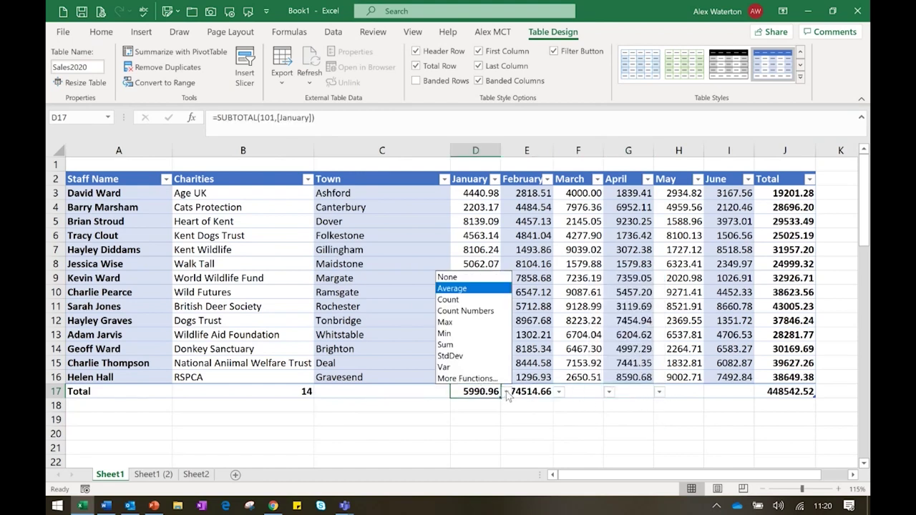
left_click(482, 346)
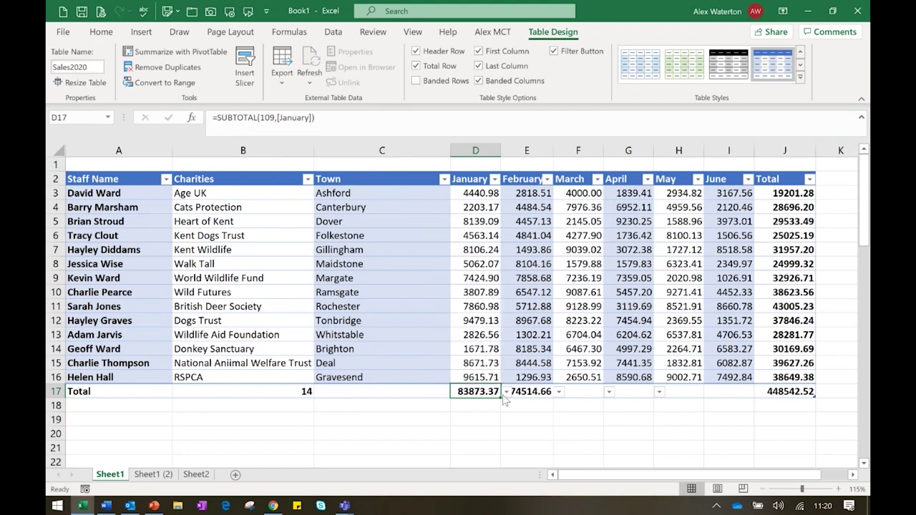
left_click_drag(503, 398, 746, 399)
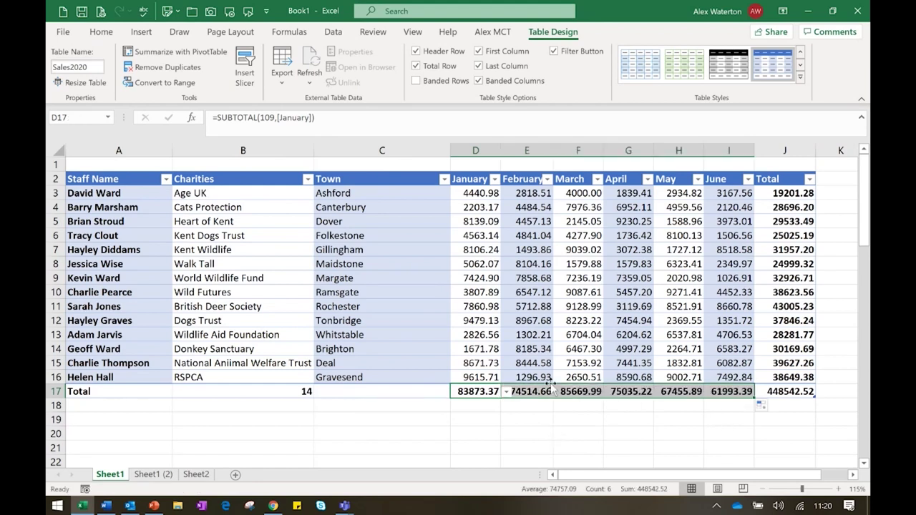
left_click(550, 322)
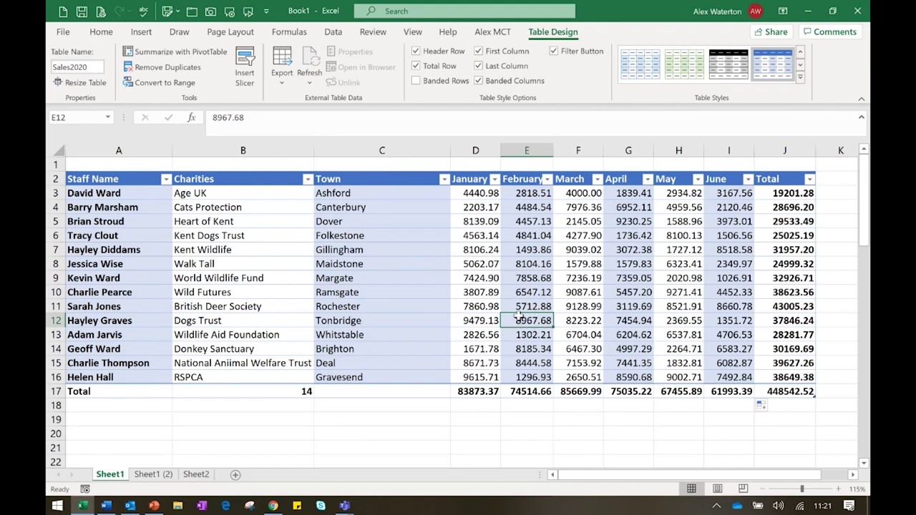
left_click(384, 236)
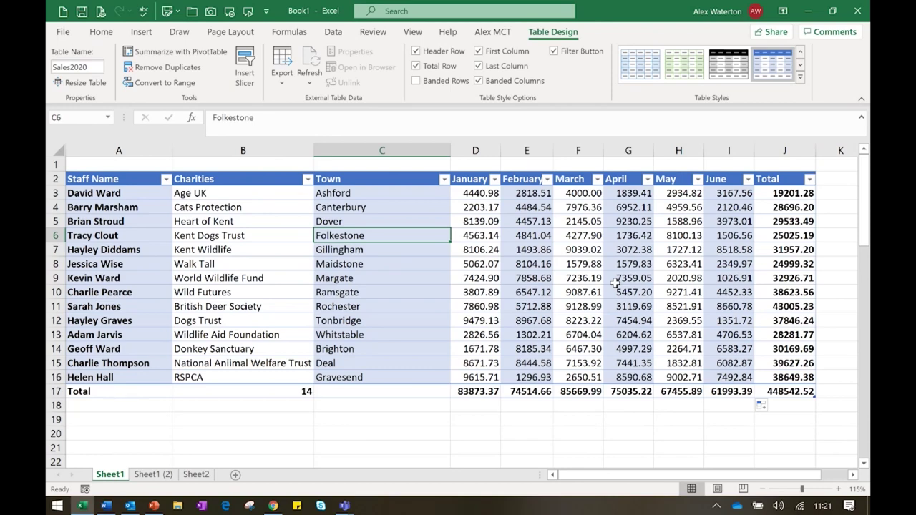
key("Right")
key("Right")
key("Right")
key("Right")
key("Right")
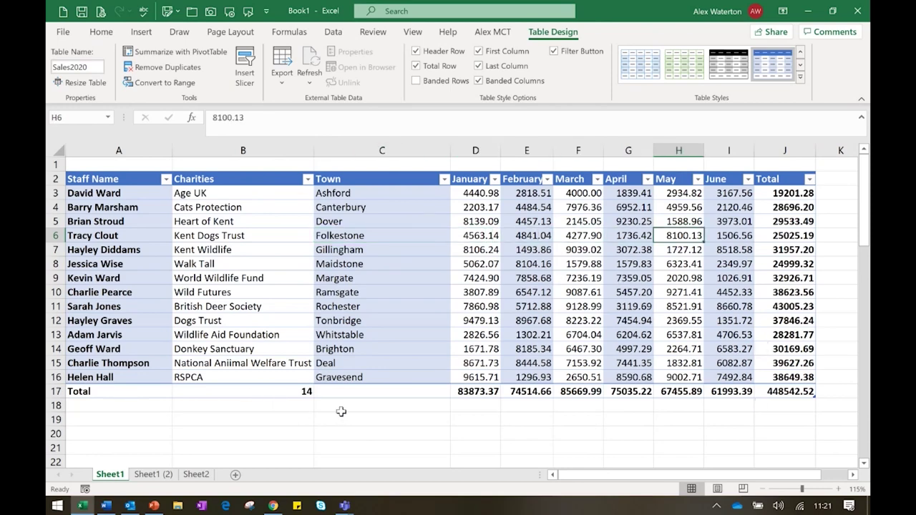
scroll(341, 411, "down", 2)
left_click(243, 363)
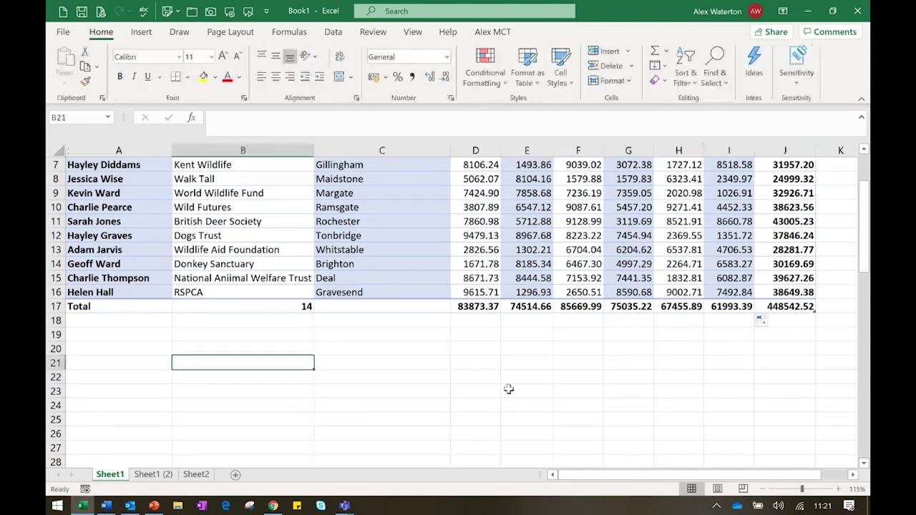
key("Right")
key("Right")
key("Right")
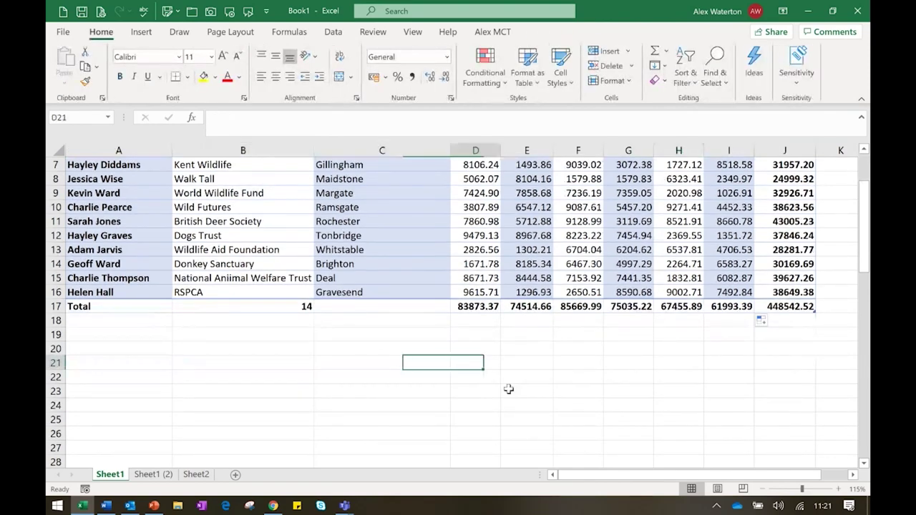
key("Right")
key("Right")
key("Right")
key("Right")
key("Right")
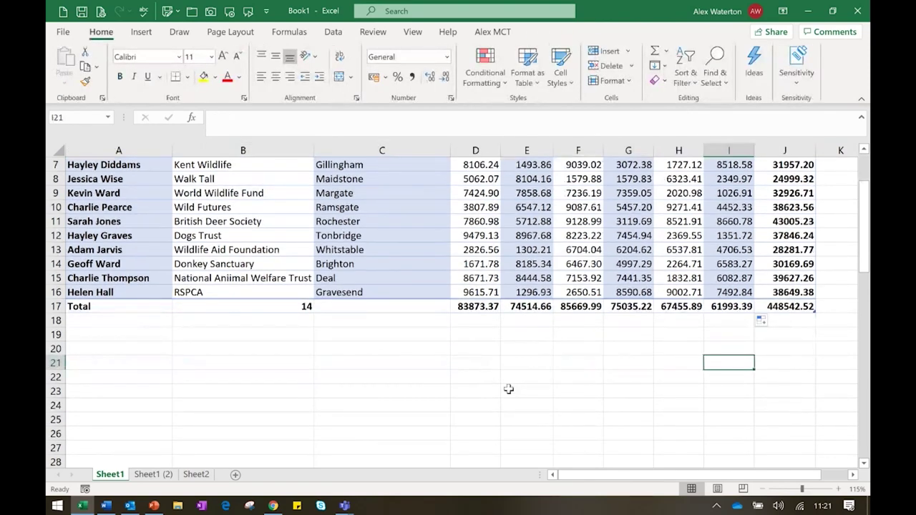
key("Right")
key("Right")
key("Right")
key("Right")
key("Right")
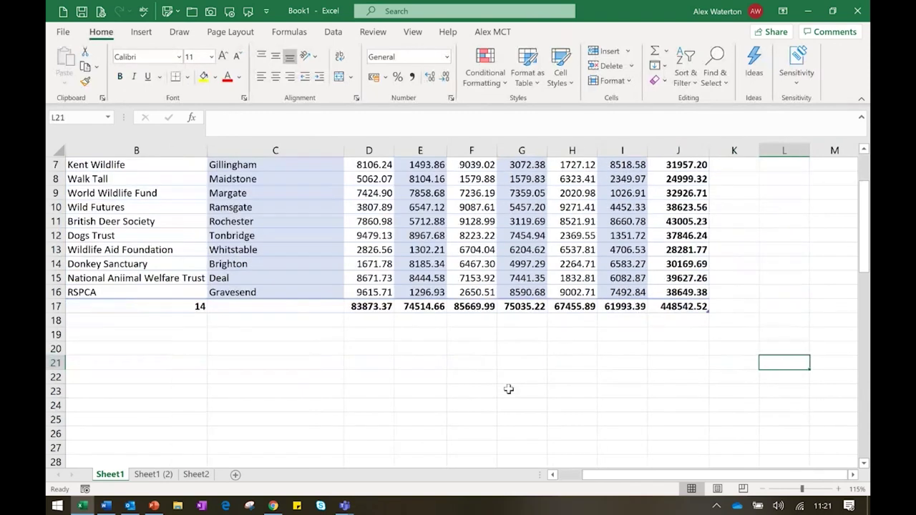
key("Right")
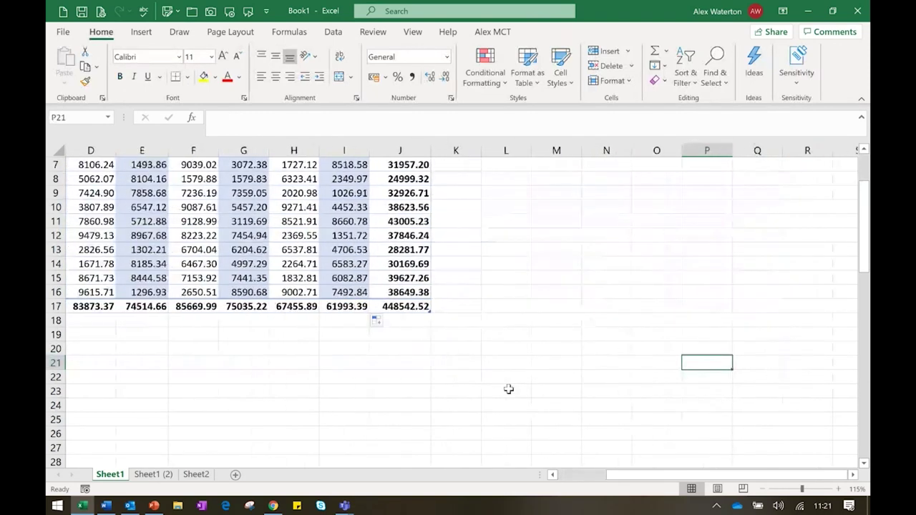
left_click(272, 235)
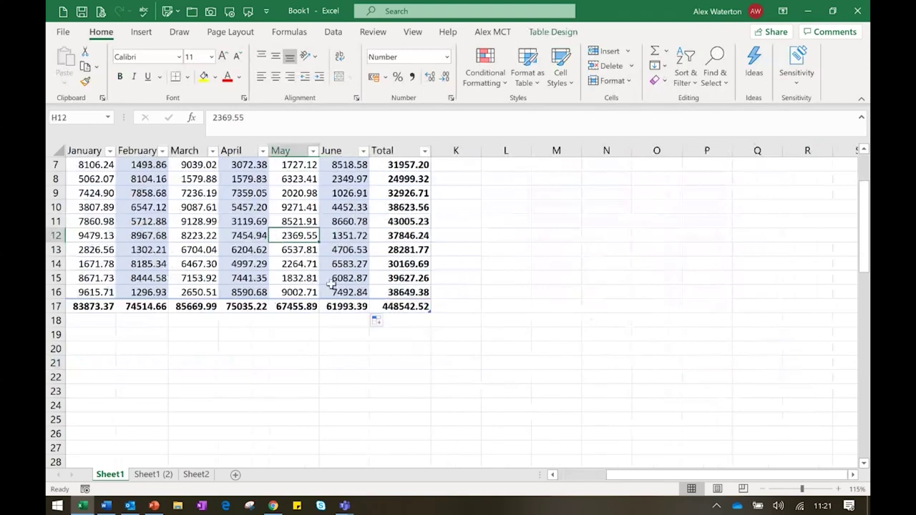
Move through the table records with Tab and Shift+Tab, wrapping between rows
key("Right")
key("Right")
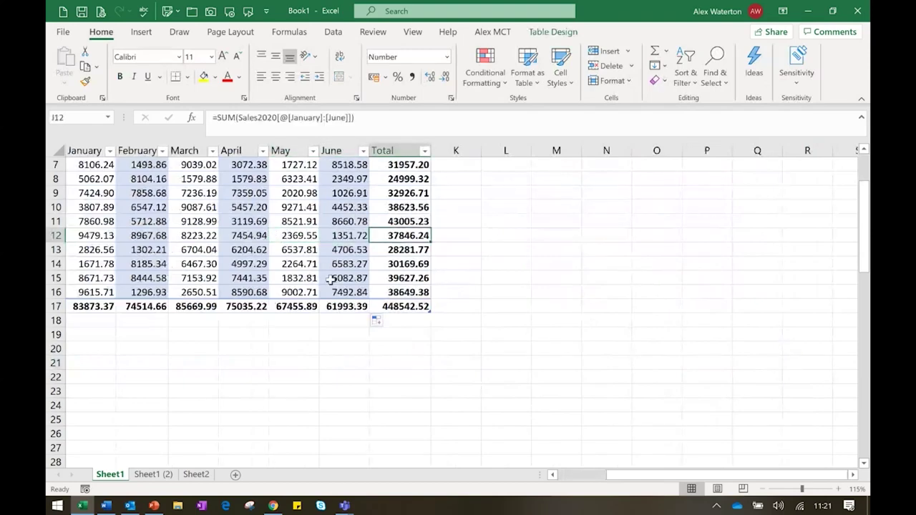
key("Tab")
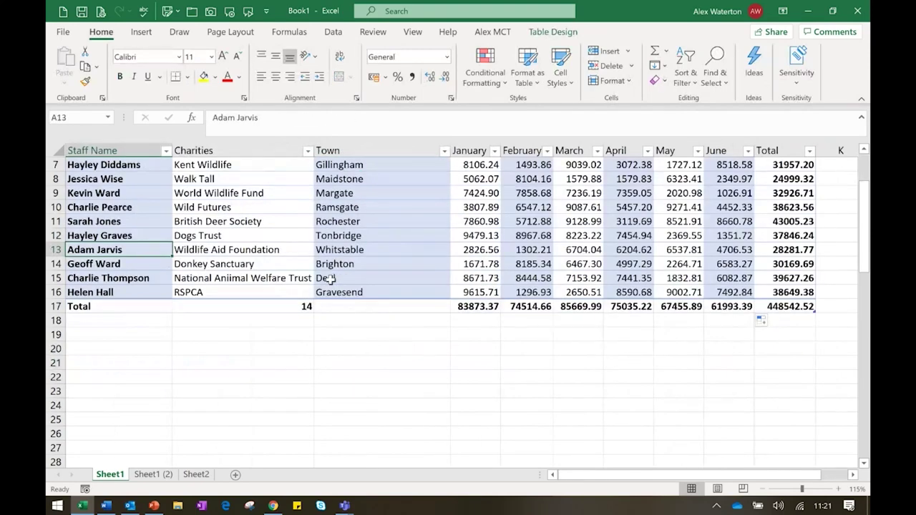
key("Tab")
key("Tab")
key("Tab")
key("Tab")
key("Tab")
key("Tab")
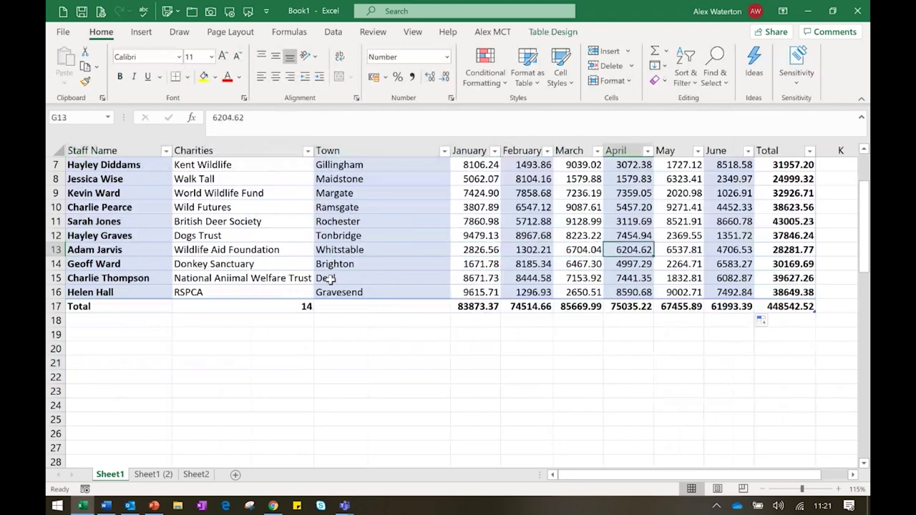
key("Tab")
key("Tab")
key("Tab")
key("Tab")
key("Tab")
key("Tab")
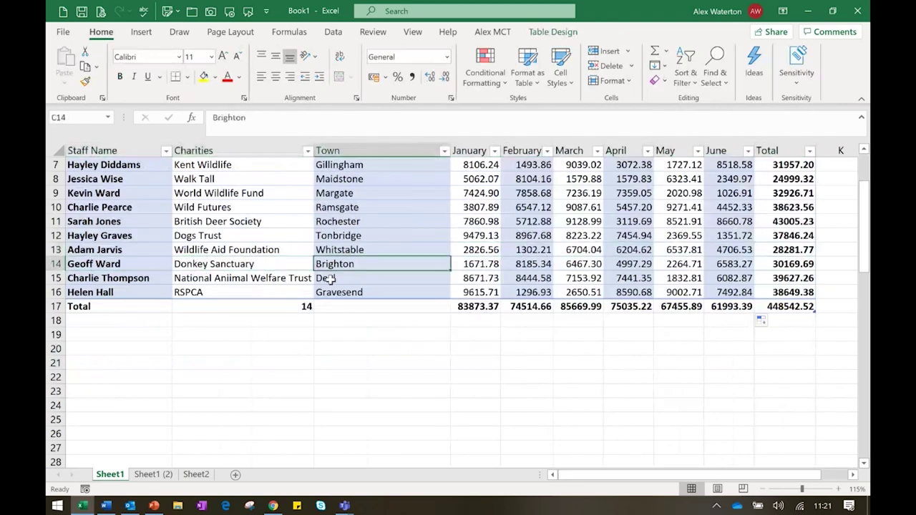
key("Tab")
key("Tab")
key("Tab")
key("Tab")
key("Tab")
key("Tab")
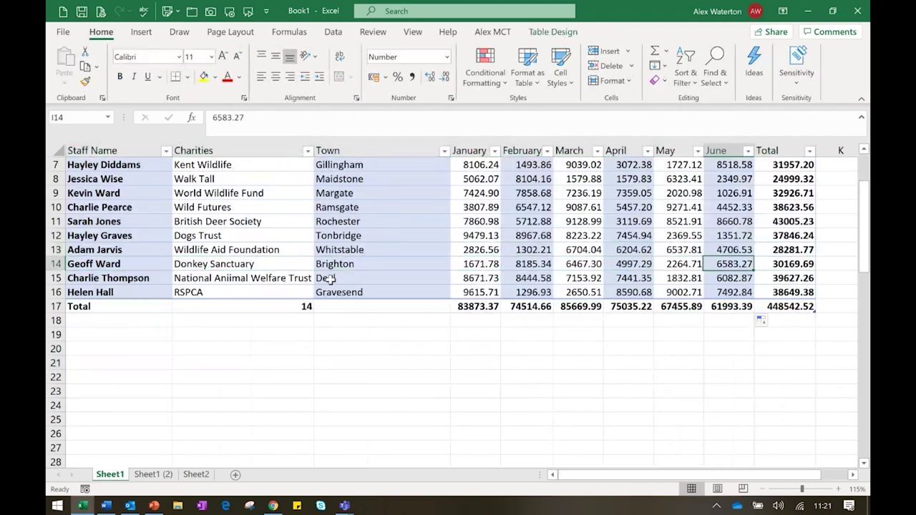
key("Tab")
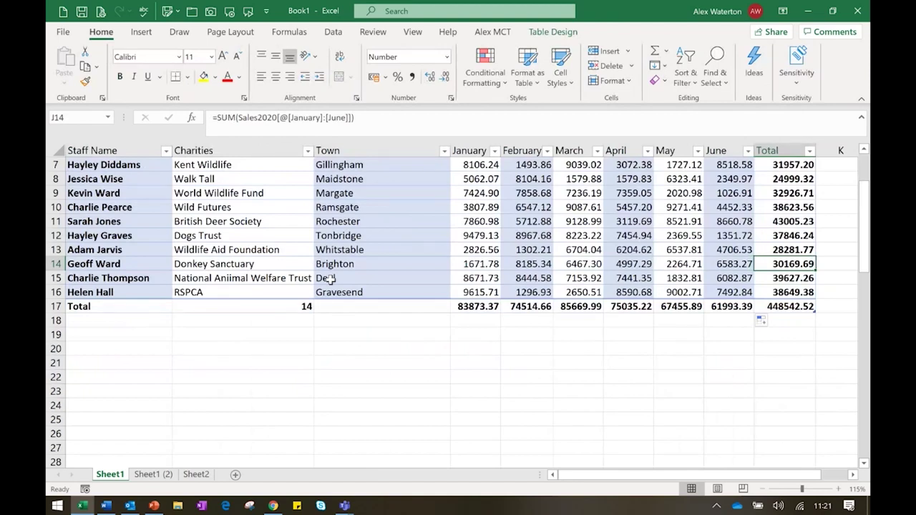
key("shift+Tab")
key("shift+Tab")
key("shift+Tab")
key("shift+Tab")
key("shift+Tab")
key("shift+Tab")
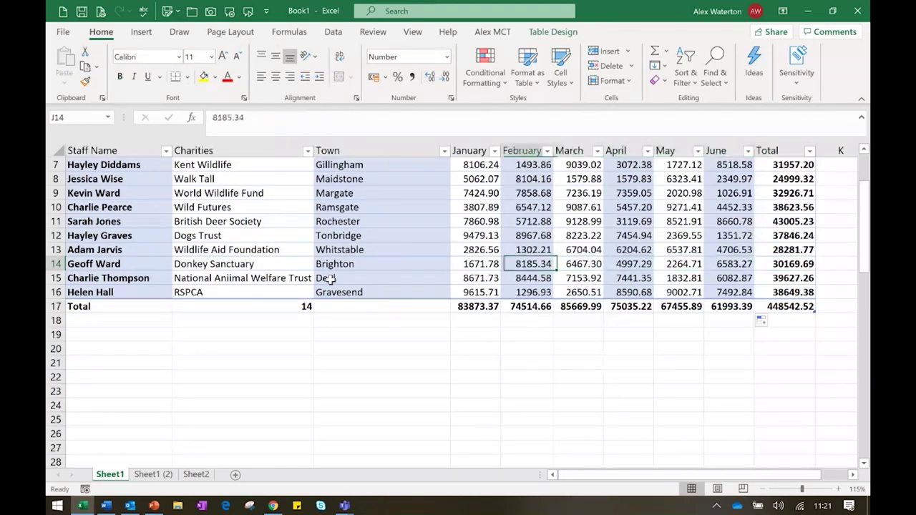
key("shift+Tab")
key("shift+Tab")
key("shift+Tab")
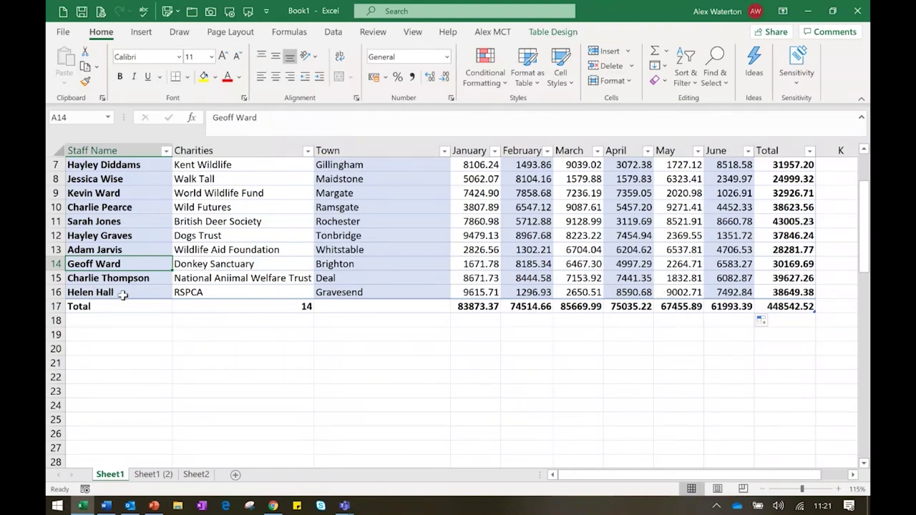
left_click(159, 292)
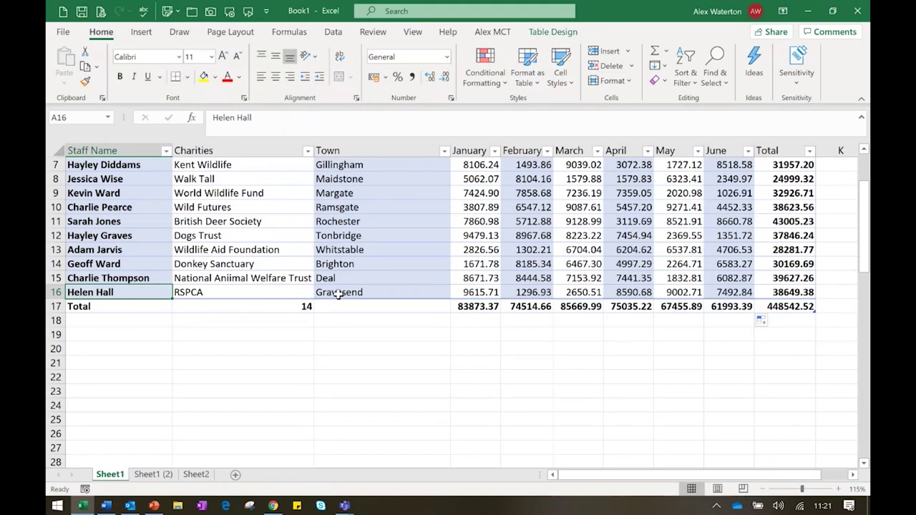
key("Right")
key("Right")
key("Right")
key("Right")
key("Right")
key("Right")
key("Right")
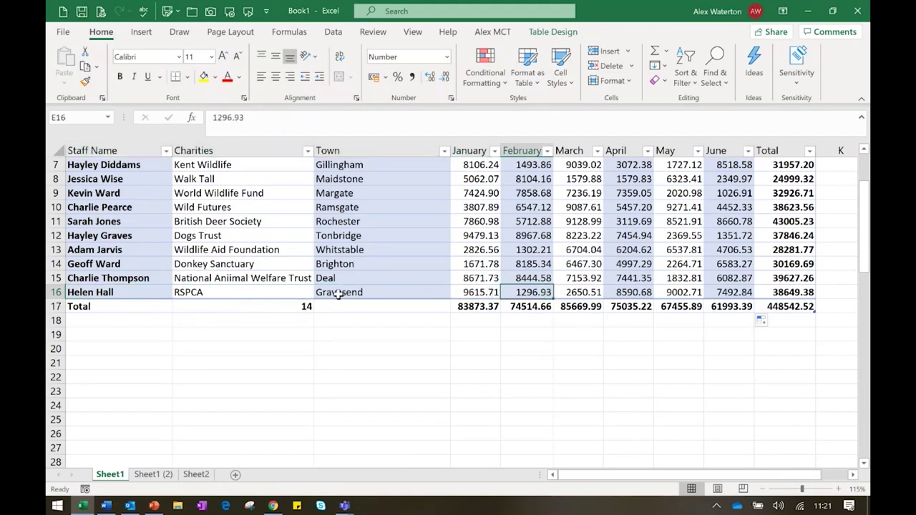
key("Right")
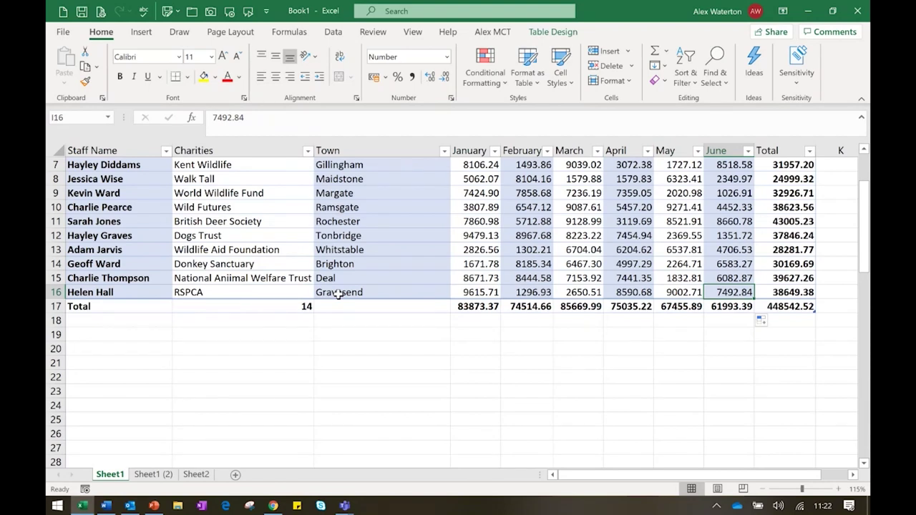
key("Right")
key("Tab")
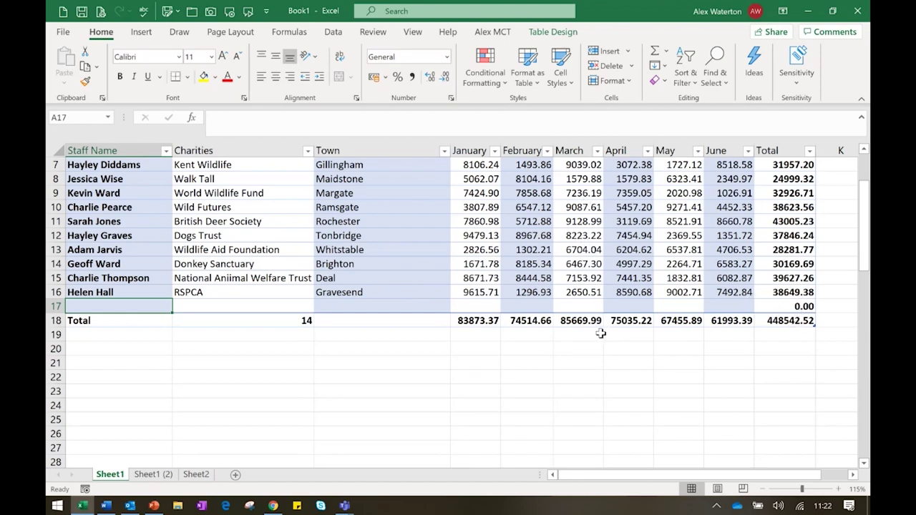
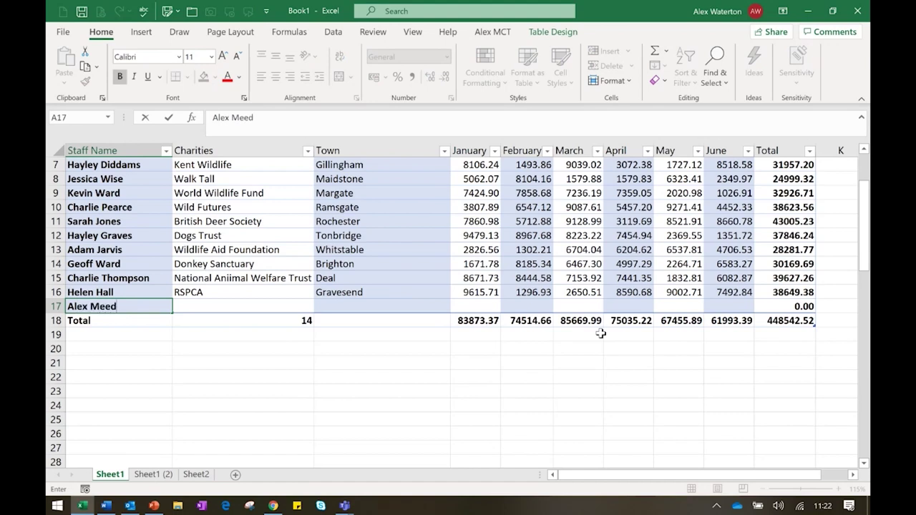
Enter the new staff member's name, charity RSPCA and town Dartford in row 17
key("Tab")
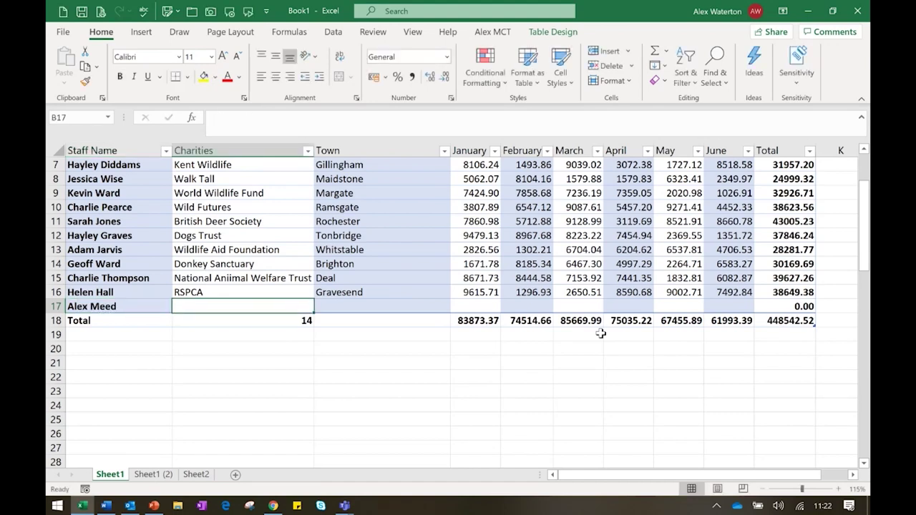
type("RSPCA")
key("Tab")
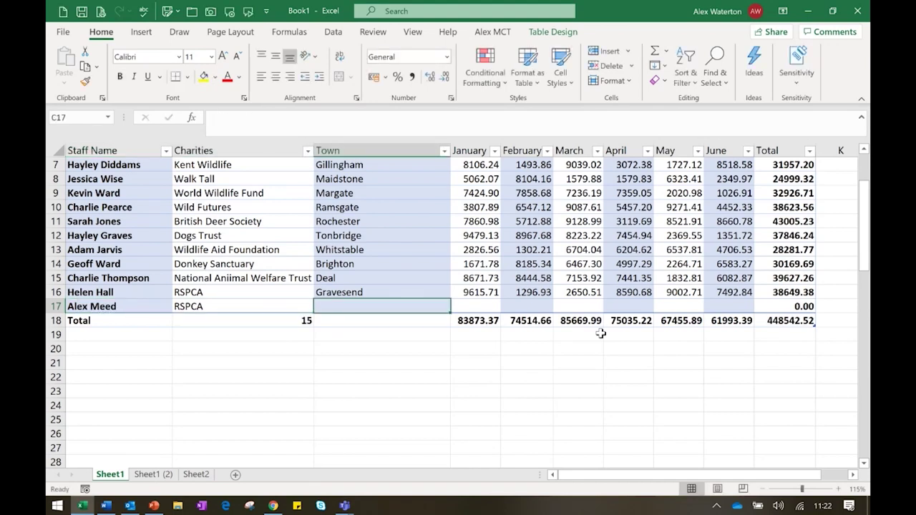
type("Dartfo")
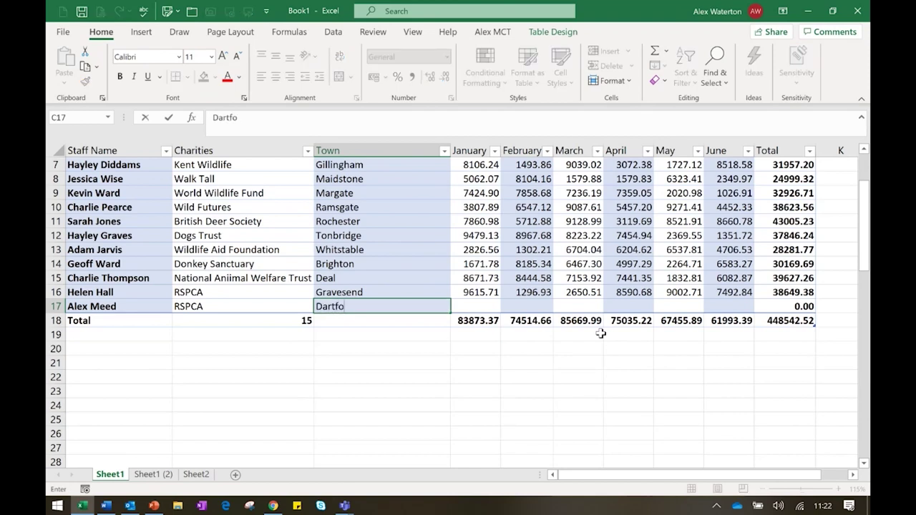
type("rd")
key("Tab")
Enter January–May sales of 4587, 54877, 55, 6566 and 66
type("458")
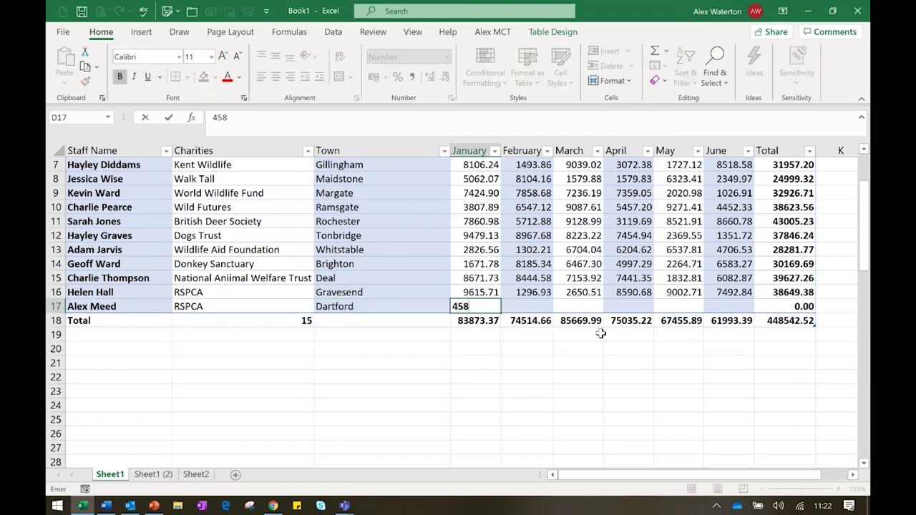
type("7")
key("Tab")
type("54877")
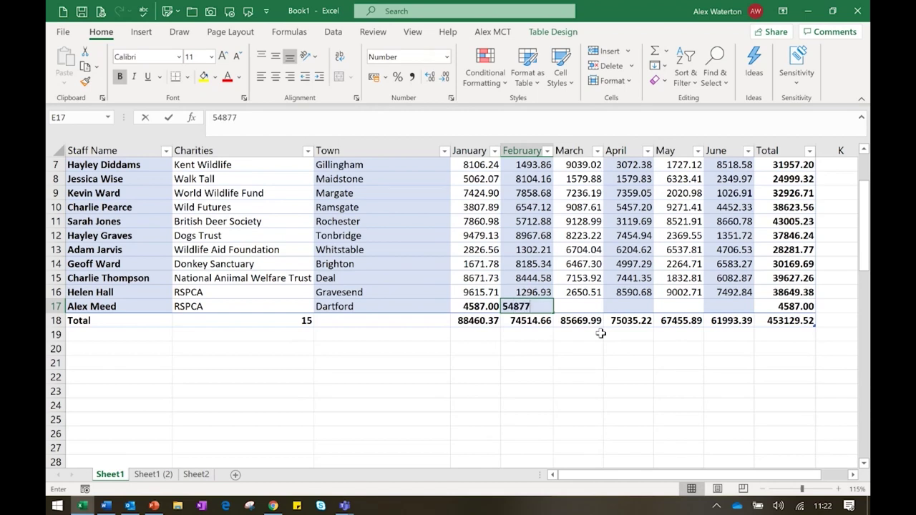
key("Tab")
type("55")
key("Tab")
type("6566")
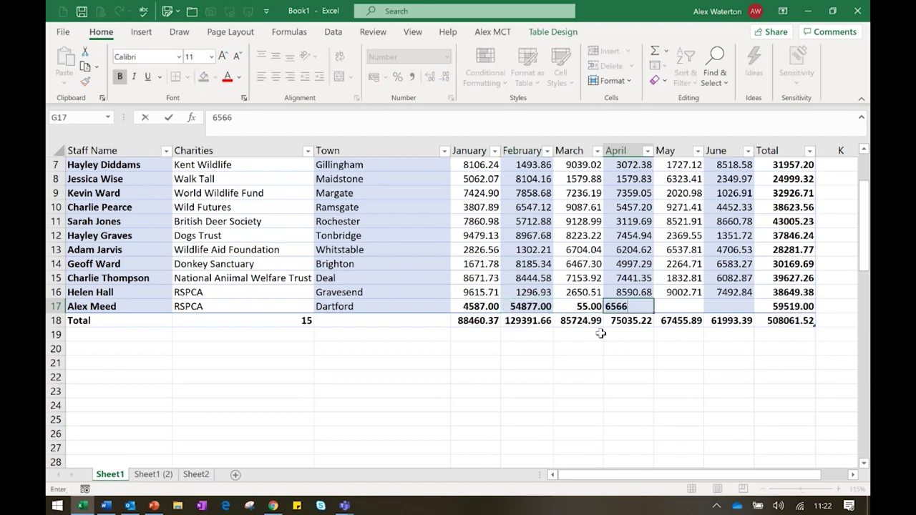
key("Tab")
type("66")
key("Tab")
Enter 666 as the June figure and delete the extra blank row 18
type("666")
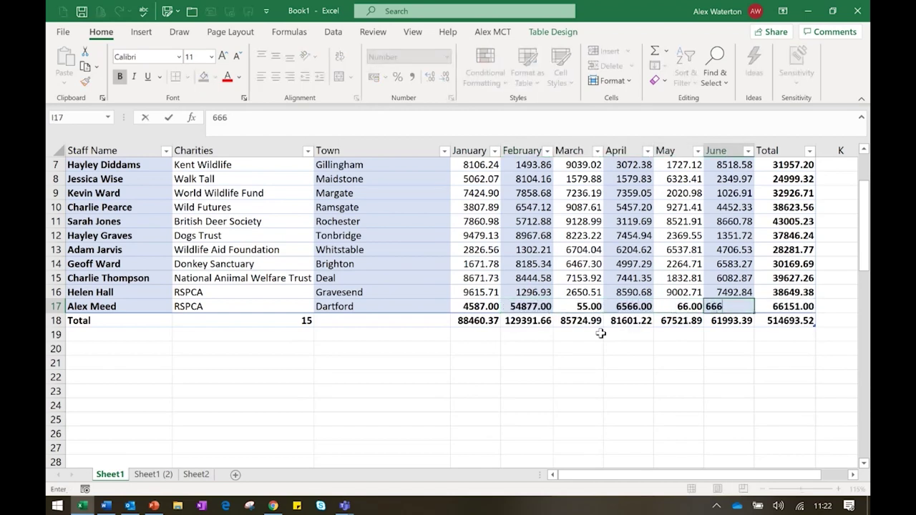
key("Tab")
key("Tab")
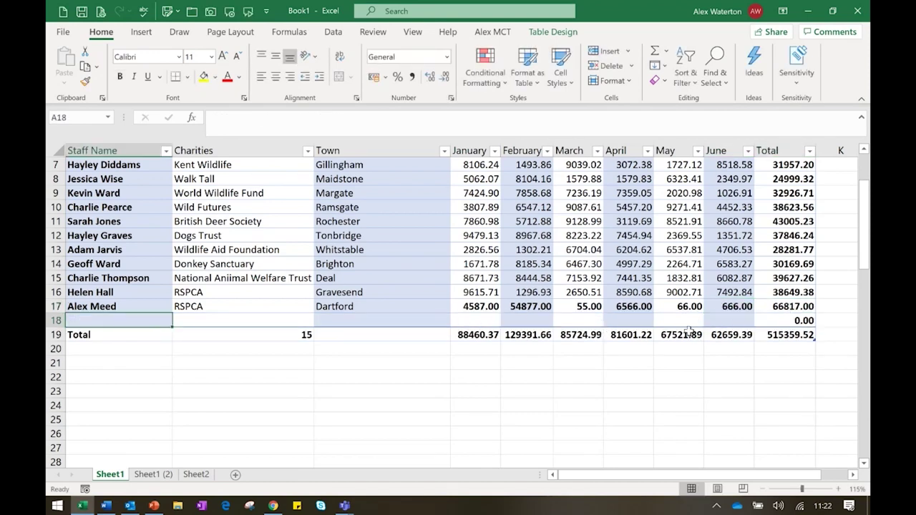
left_click(61, 322)
right_click(61, 323)
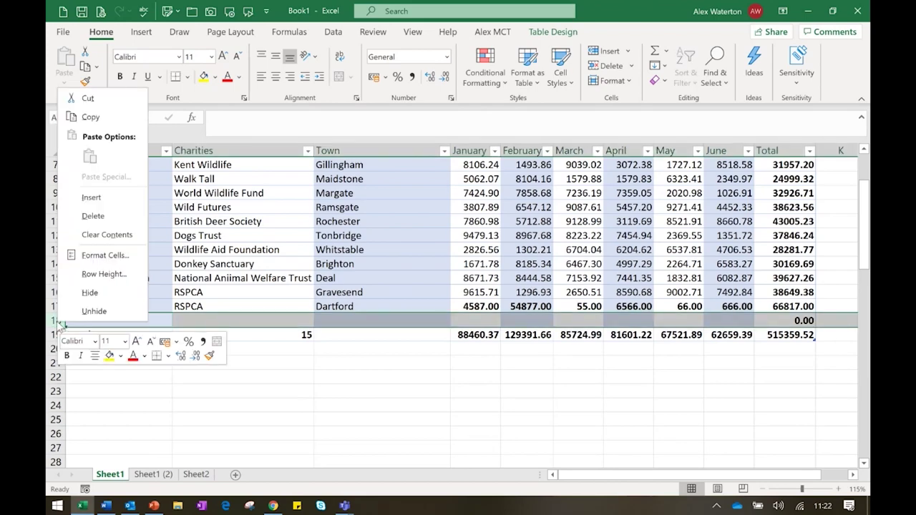
left_click(88, 217)
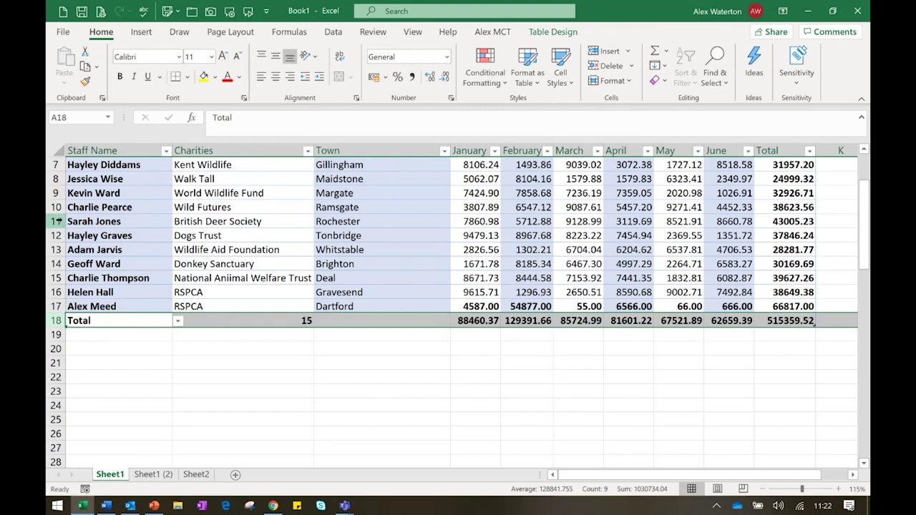
Insert two blank rows at 11–12, then delete them again
left_click_drag(58, 221, 56, 237)
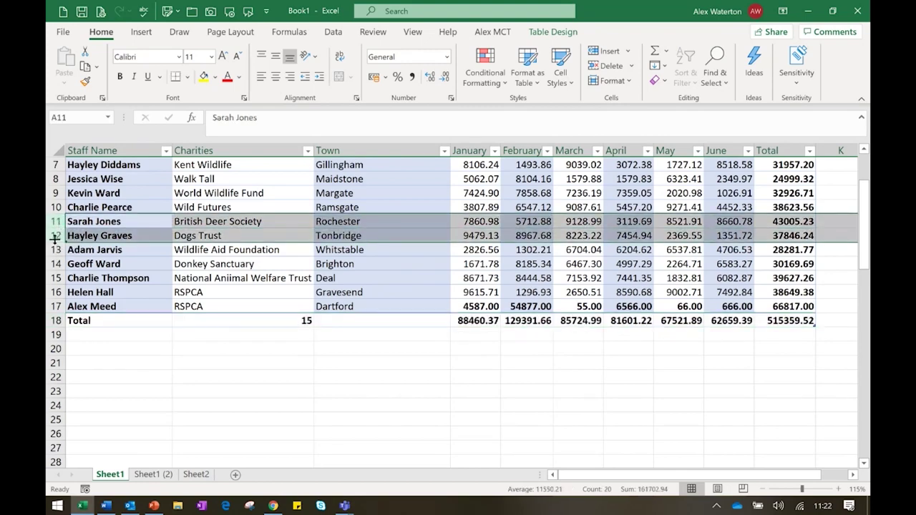
right_click(60, 227)
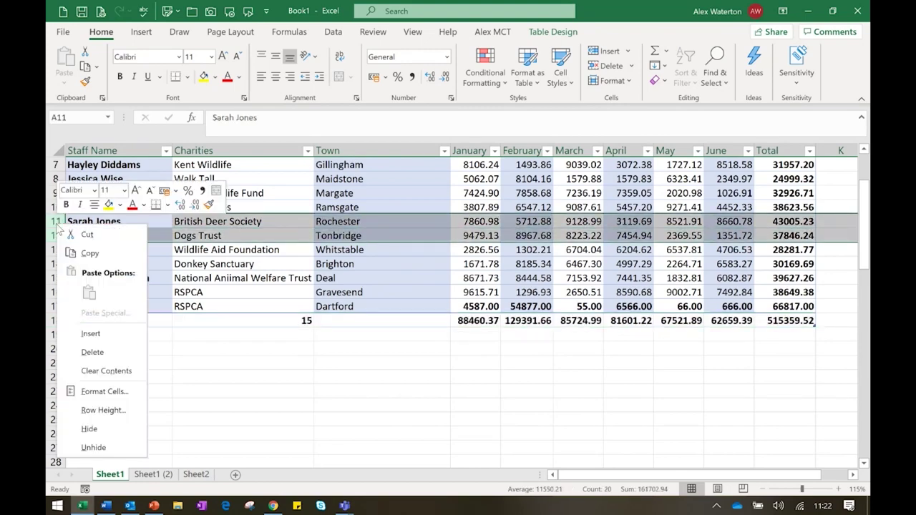
left_click(97, 334)
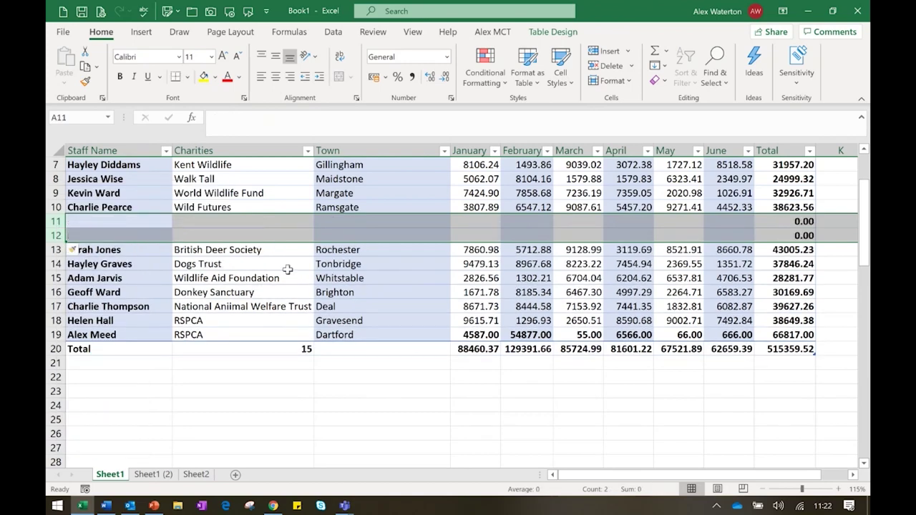
left_click(287, 263)
left_click_drag(800, 221, 802, 242)
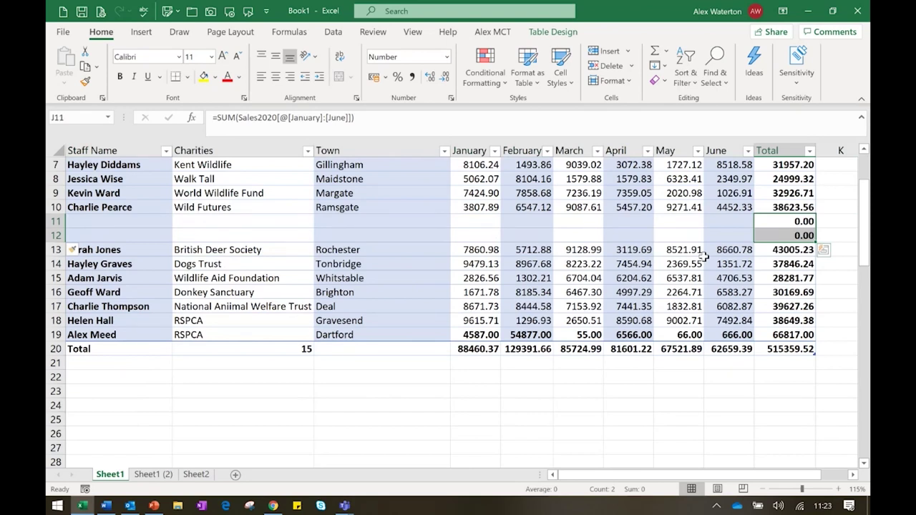
left_click(549, 277)
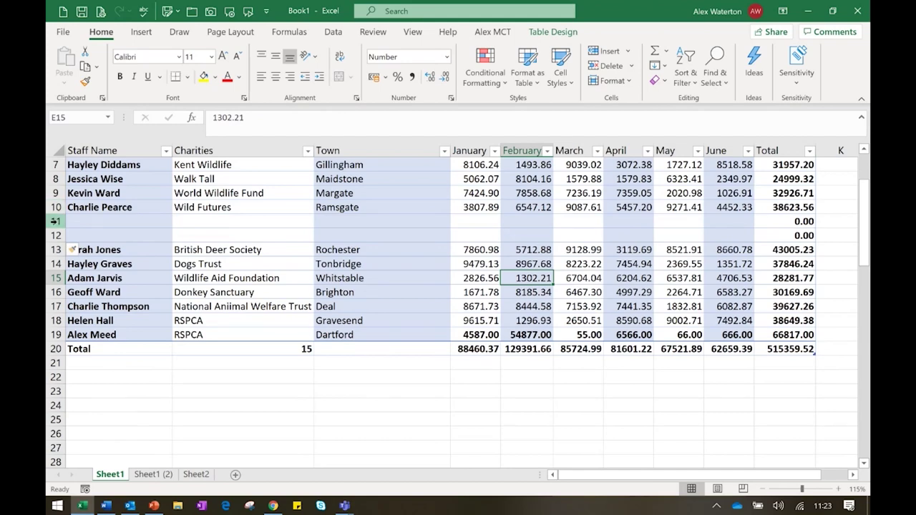
left_click_drag(54, 221, 48, 234)
right_click(49, 235)
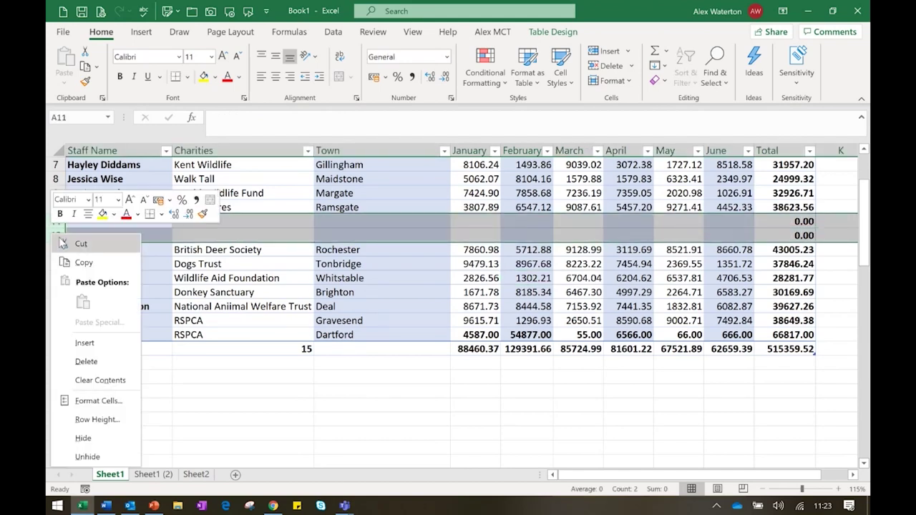
left_click(107, 362)
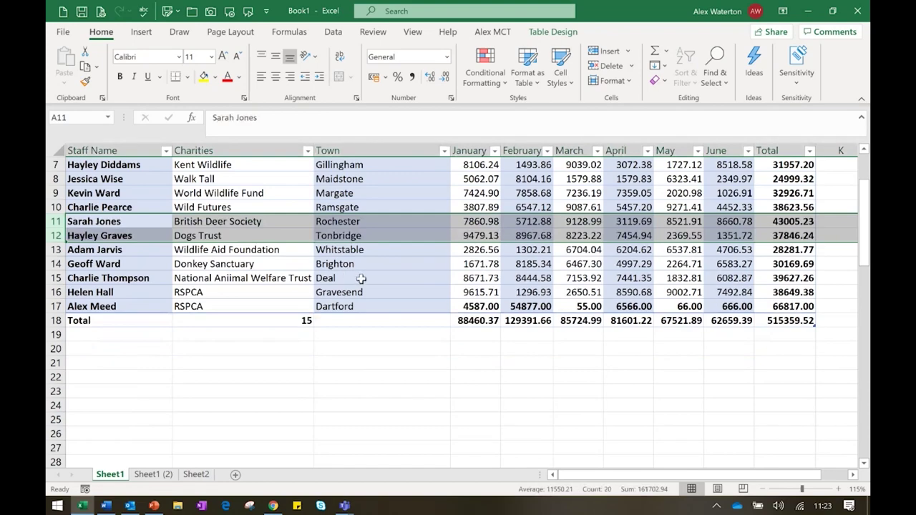
Visit Sheet2, then select Sales2020 from the Name Box and click World Wildlife Fund
left_click(198, 476)
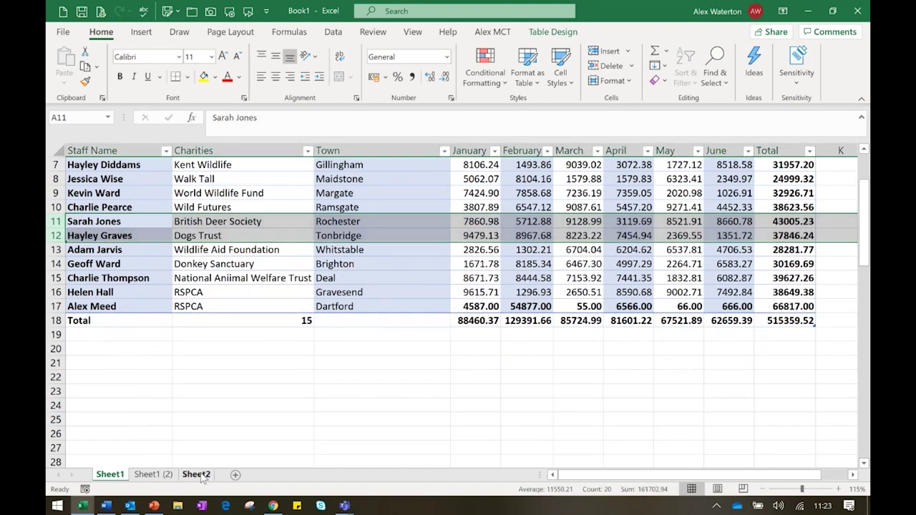
left_click(489, 309)
left_click(763, 325)
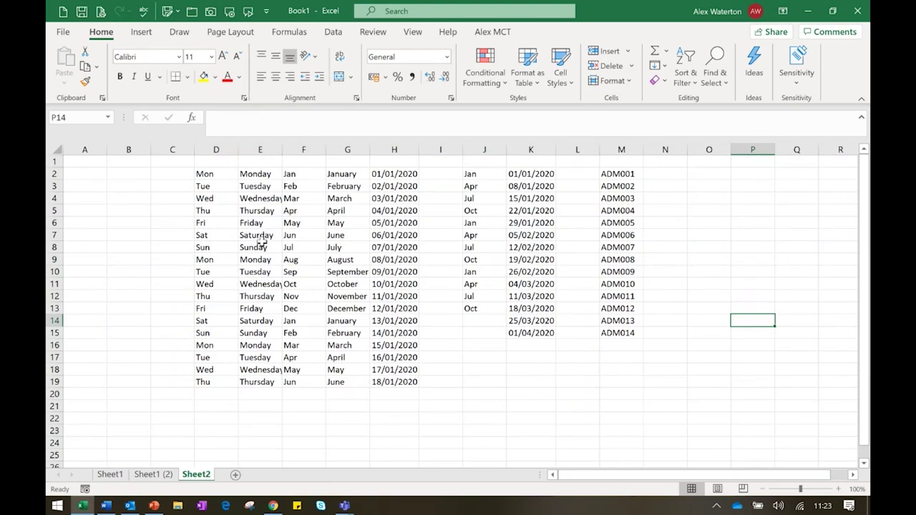
left_click(257, 223)
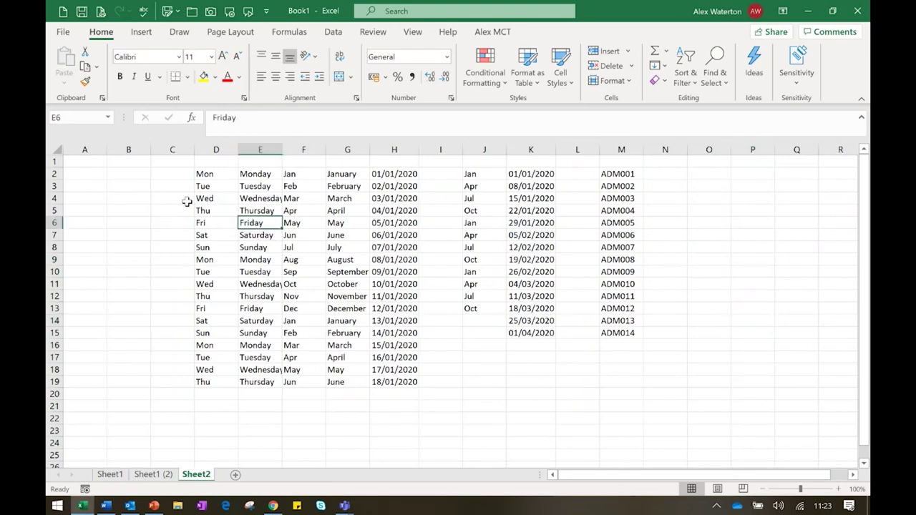
left_click(108, 118)
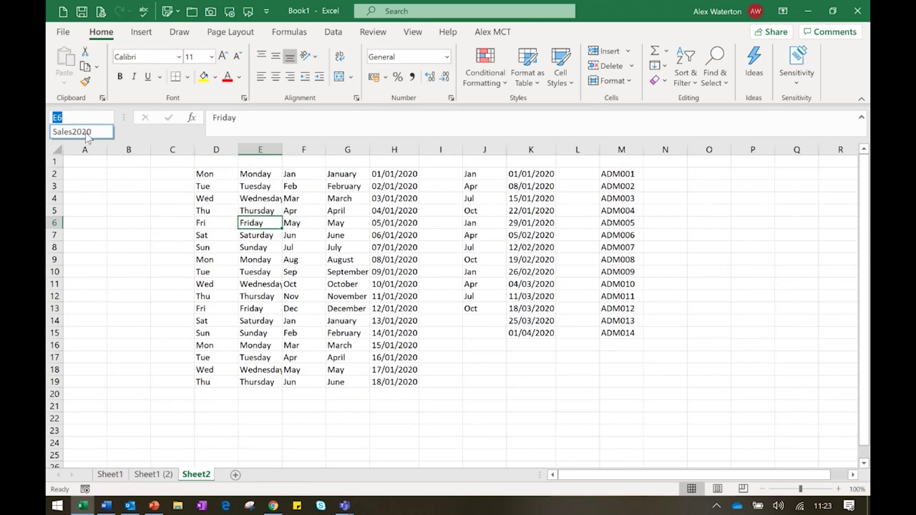
left_click(86, 133)
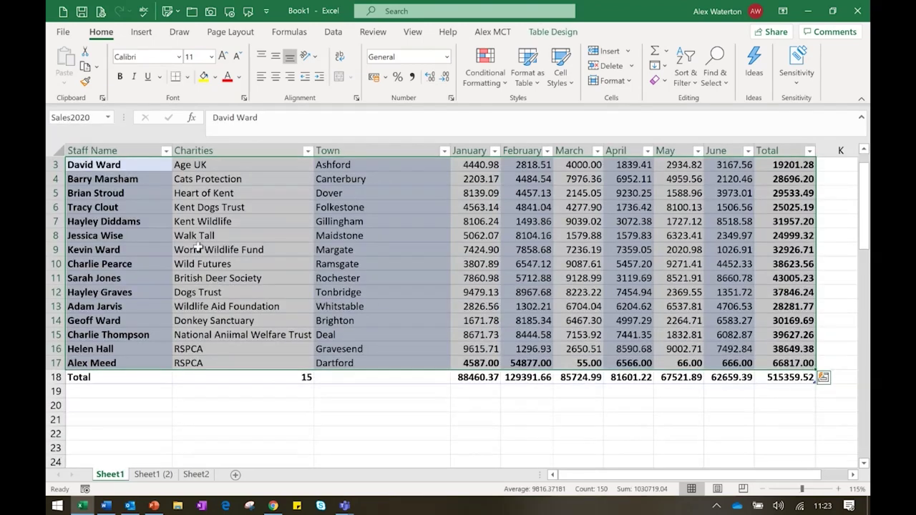
left_click(197, 246)
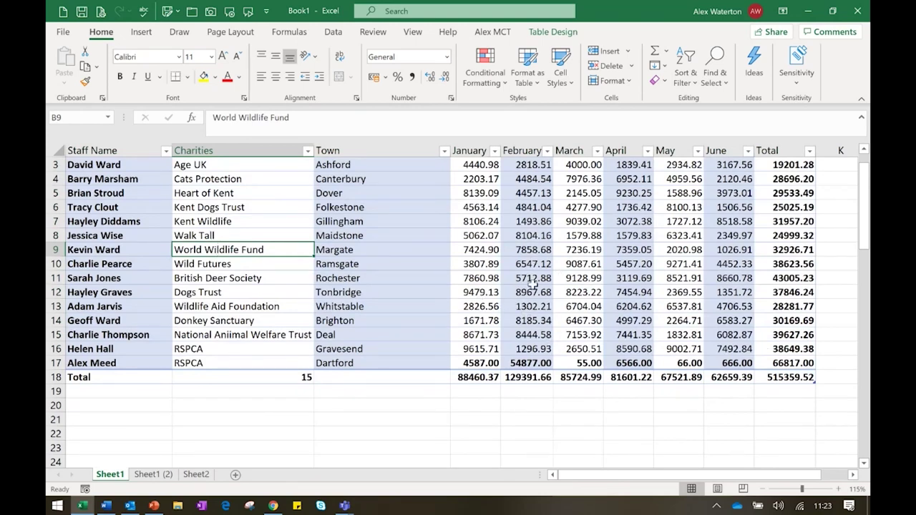
double_click(109, 477)
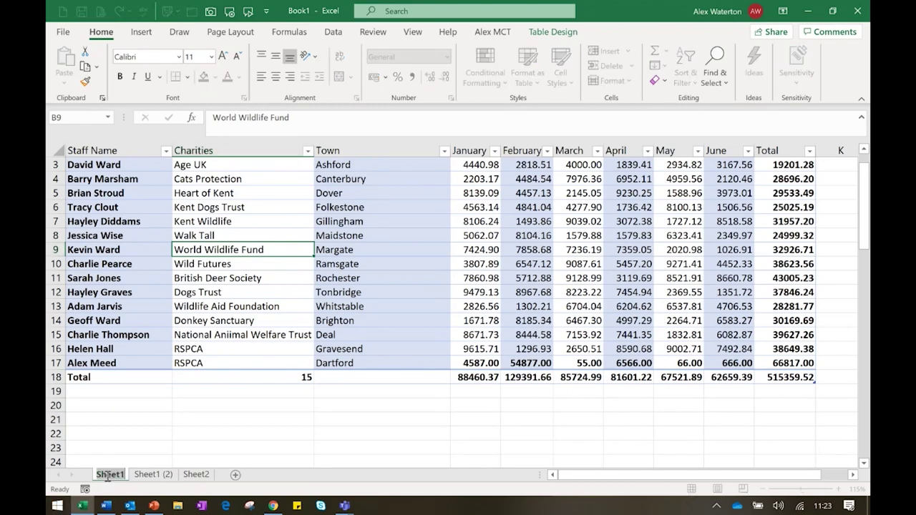
type("Table")
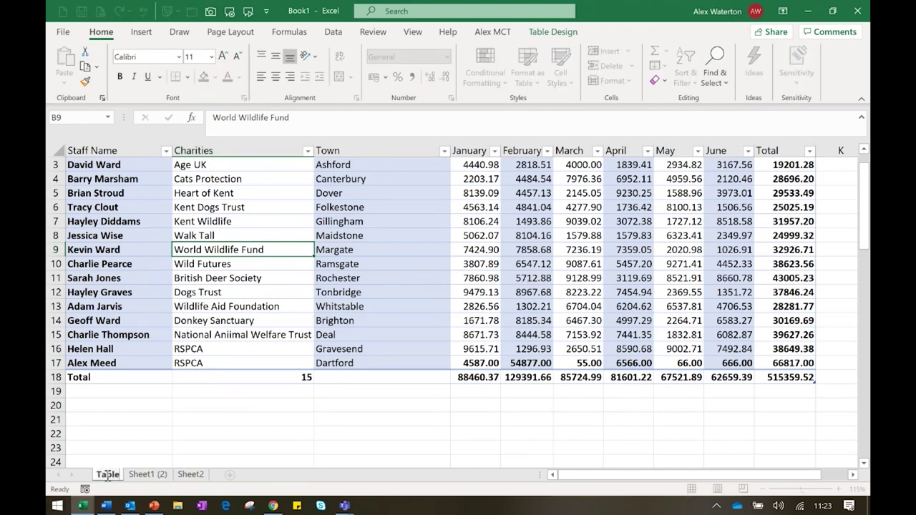
key("Return")
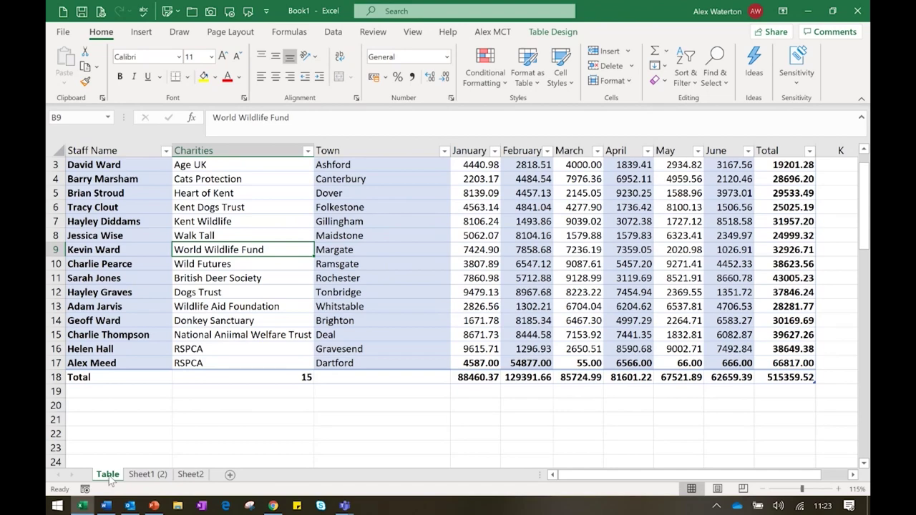
left_click(148, 476)
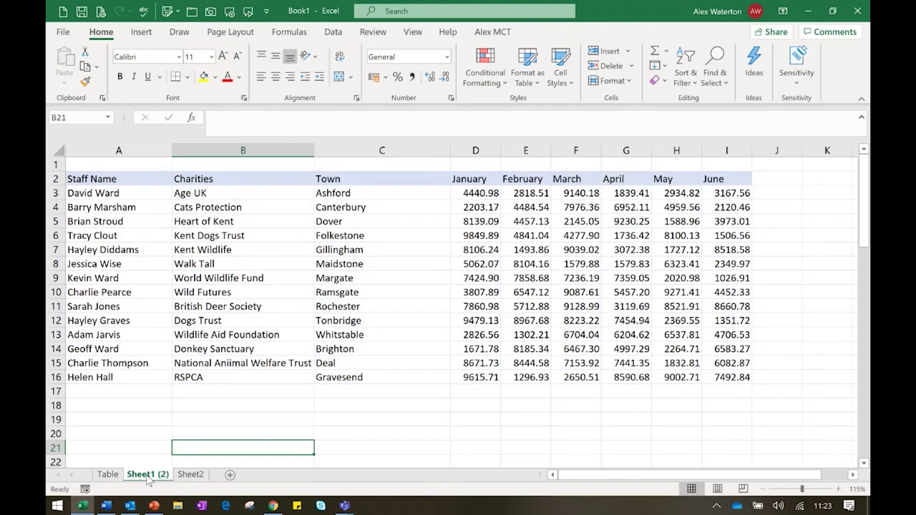
left_click(347, 402)
left_click(333, 415)
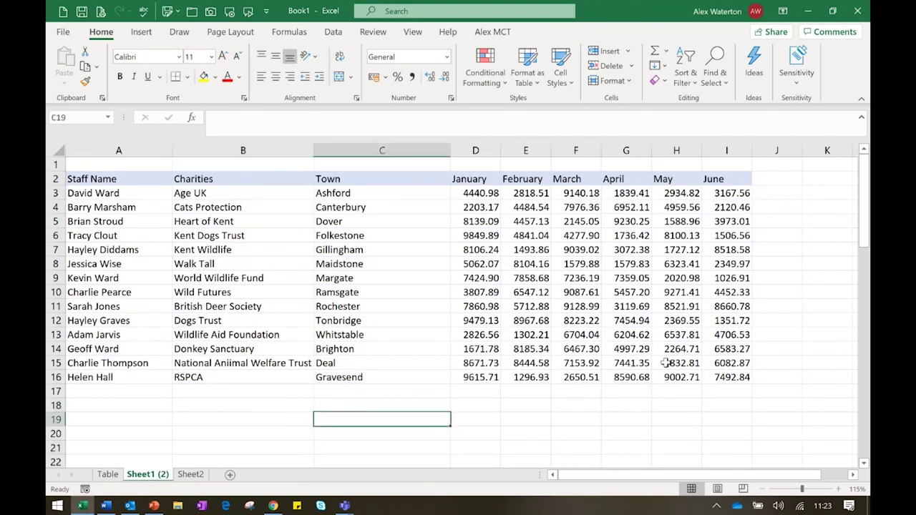
left_click(853, 475)
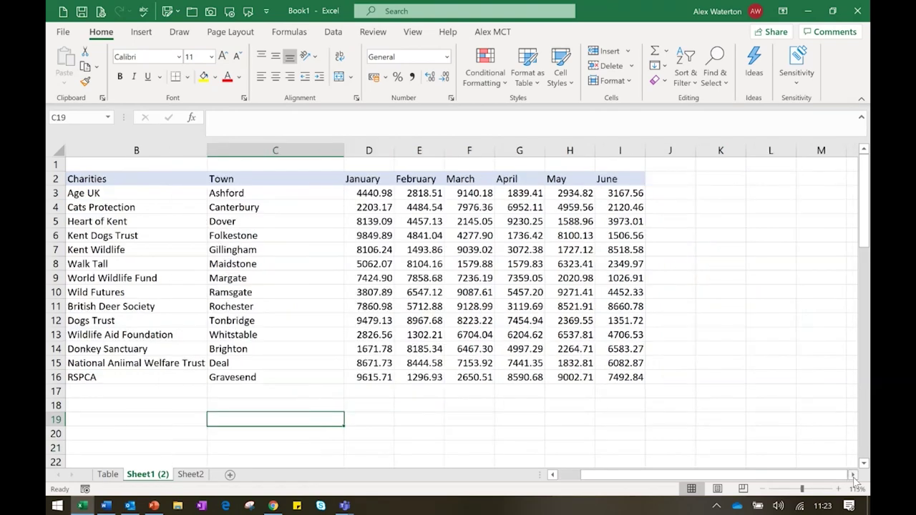
scroll(610, 355, "down", 1)
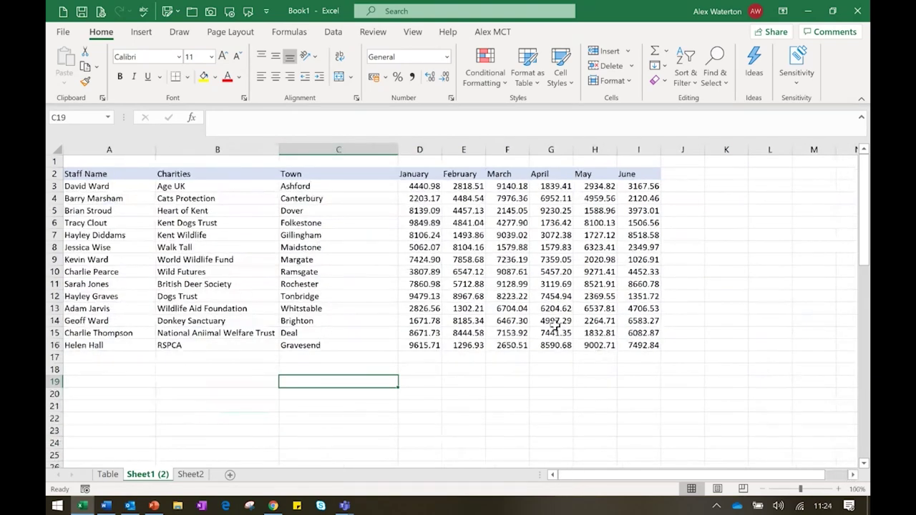
scroll(556, 326, "down", 2)
scroll(553, 328, "up", 1)
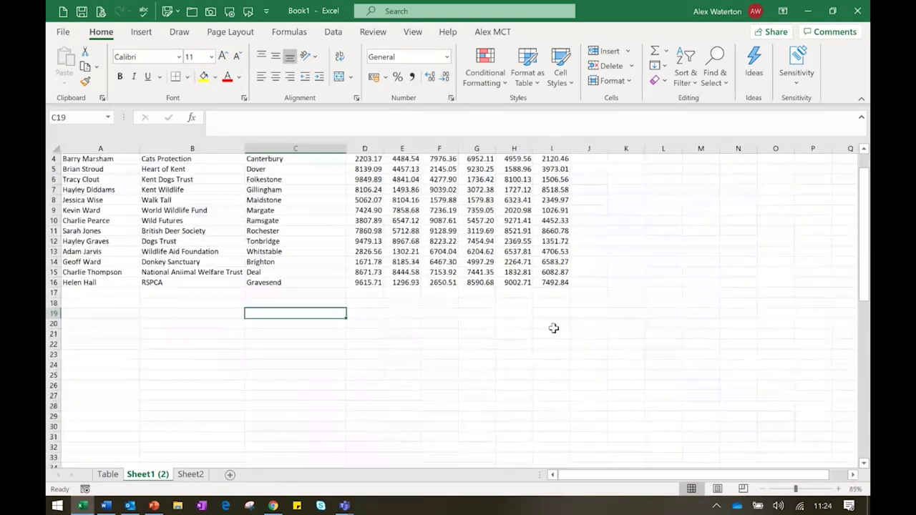
left_click(476, 335)
left_click(483, 322)
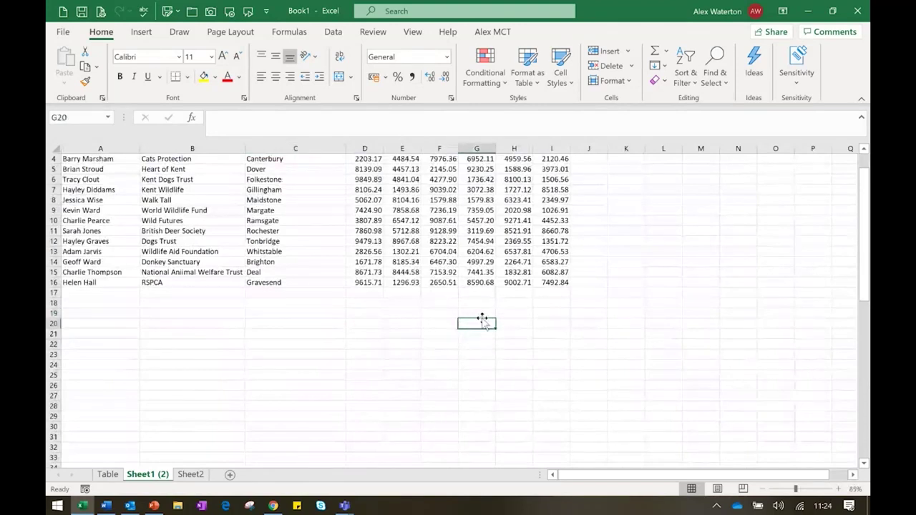
left_click(487, 314)
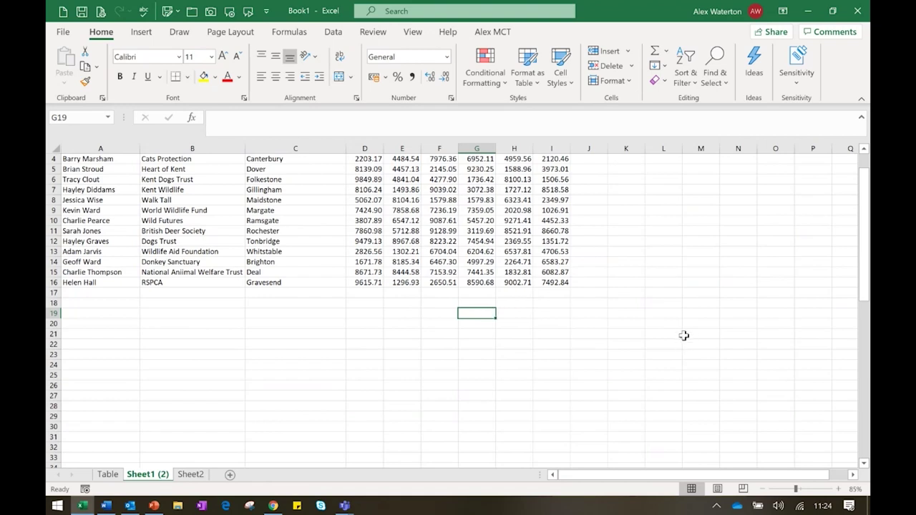
scroll(570, 306, "up", 1)
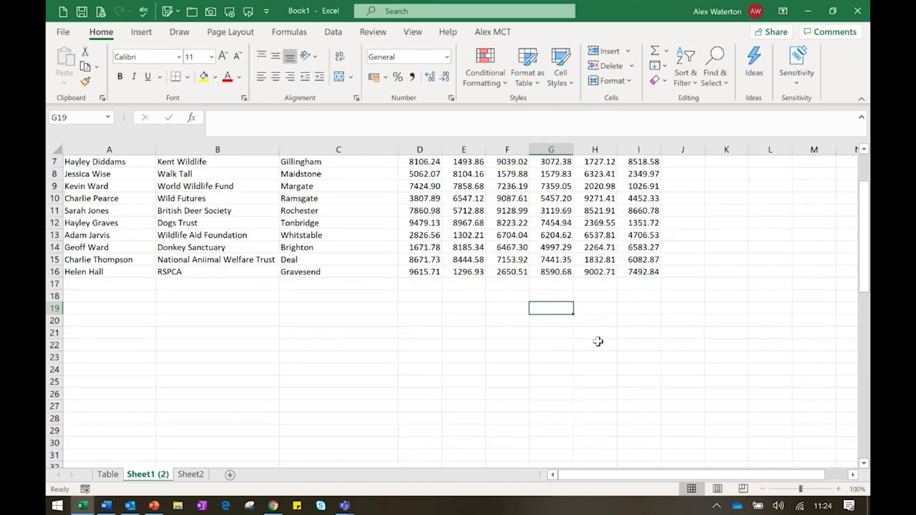
scroll(592, 326, "up", 1)
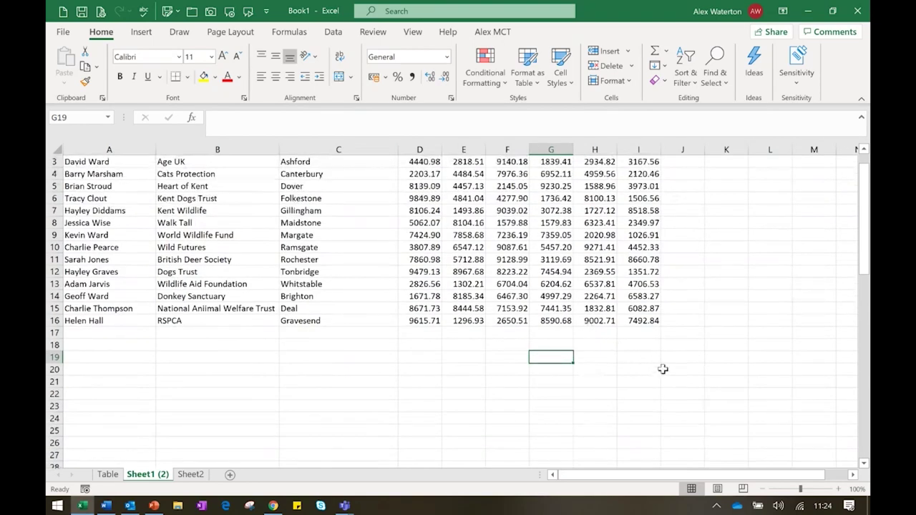
type("=")
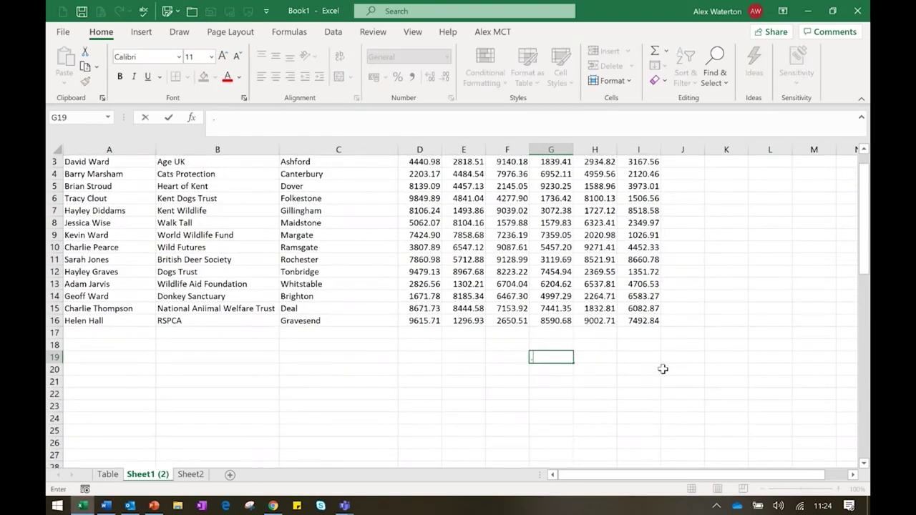
type("index")
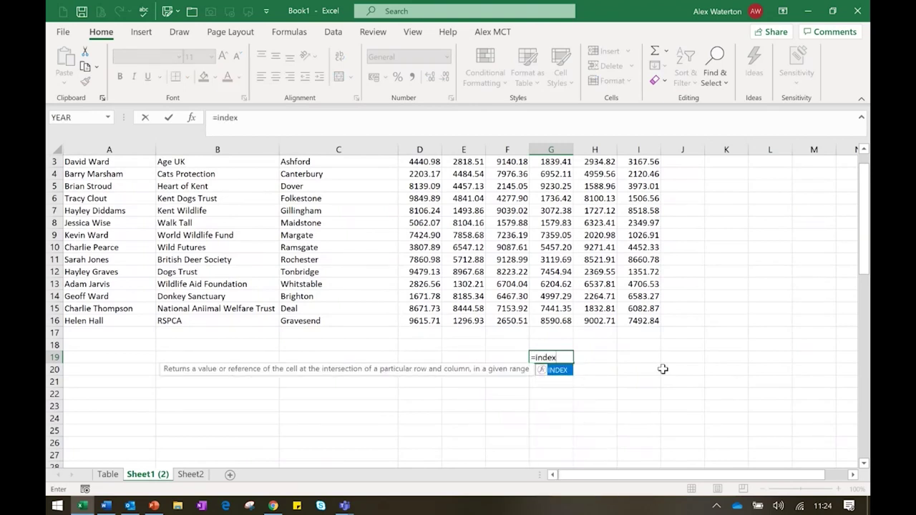
key("BackSpace")
key("BackSpace")
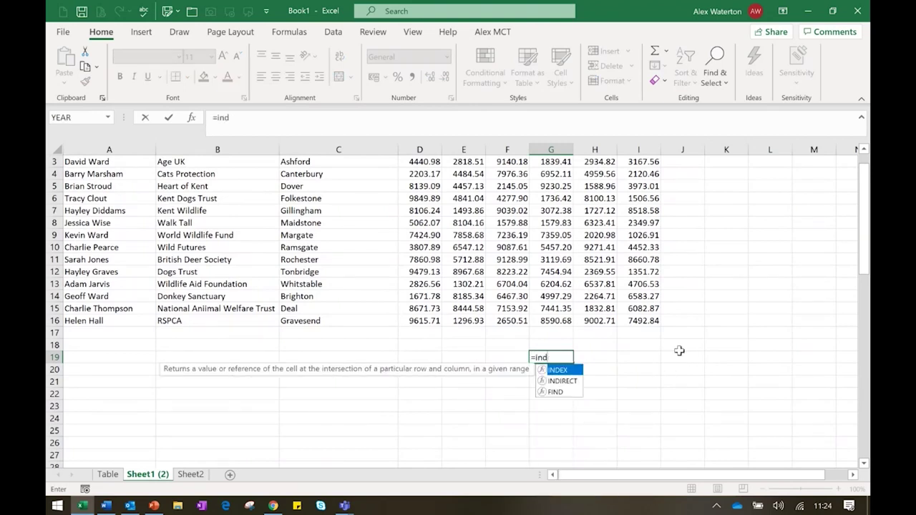
key("BackSpace")
key("BackSpace")
key("BackSpace")
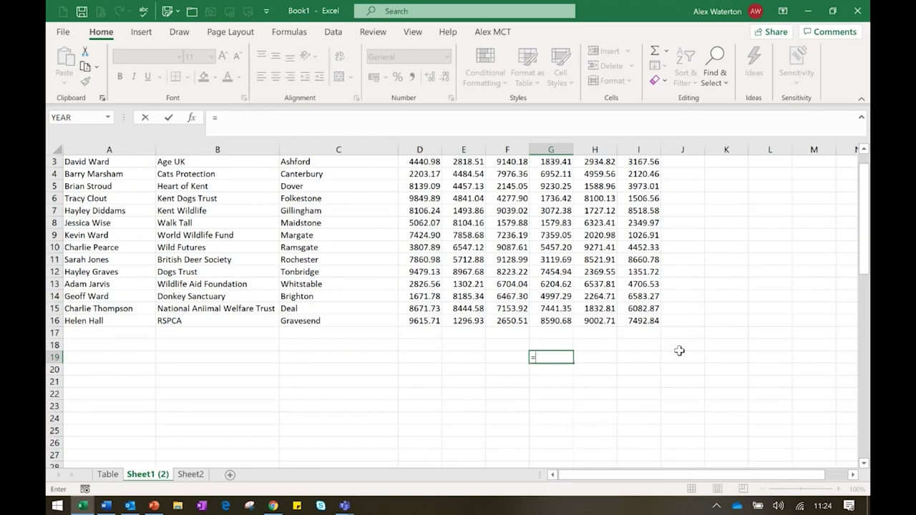
type("Match")
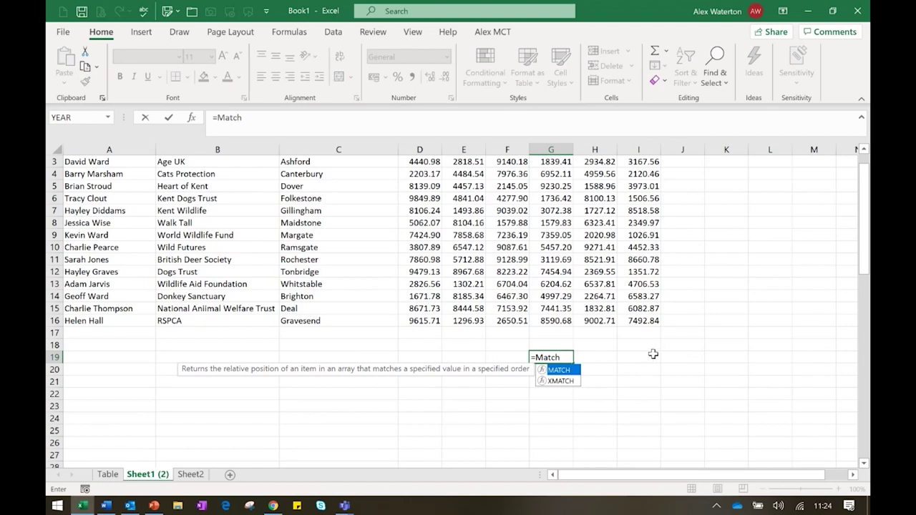
type("(")
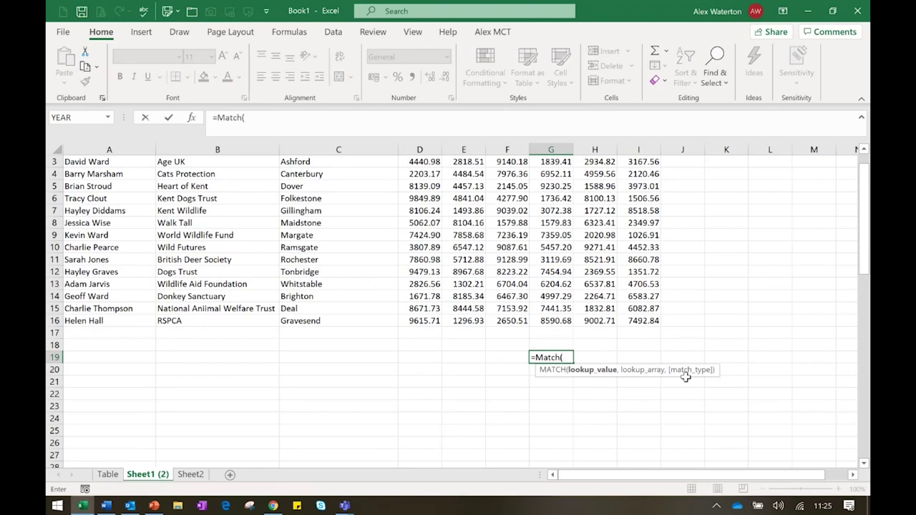
key("BackSpace")
key("BackSpace")
key("BackSpace")
key("BackSpace")
key("BackSpace")
key("BackSpace")
key("BackSpace")
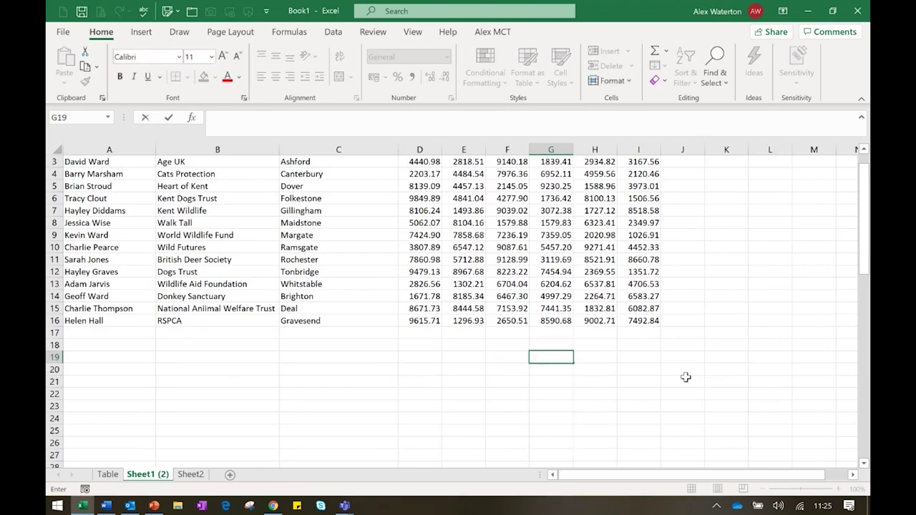
Insert the INDEX/MATCH snippet template in H19, then move it to C19
left_click(601, 359)
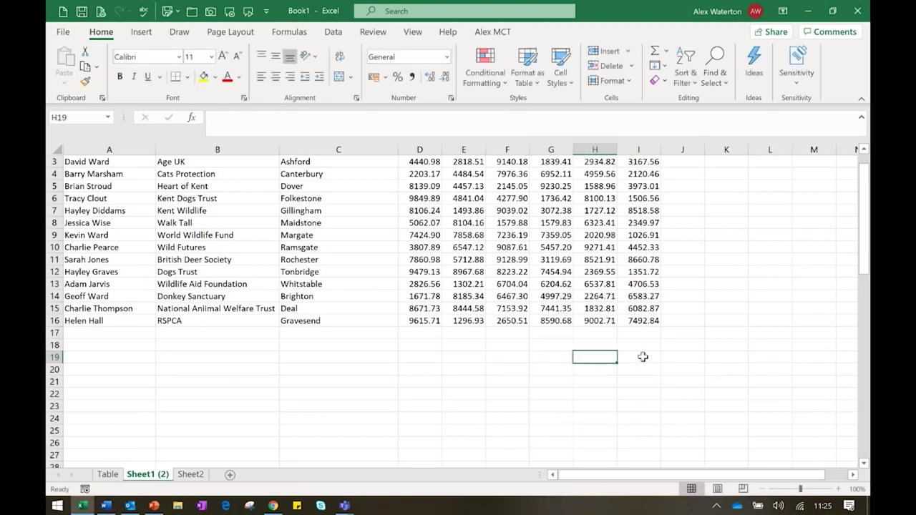
type("=")
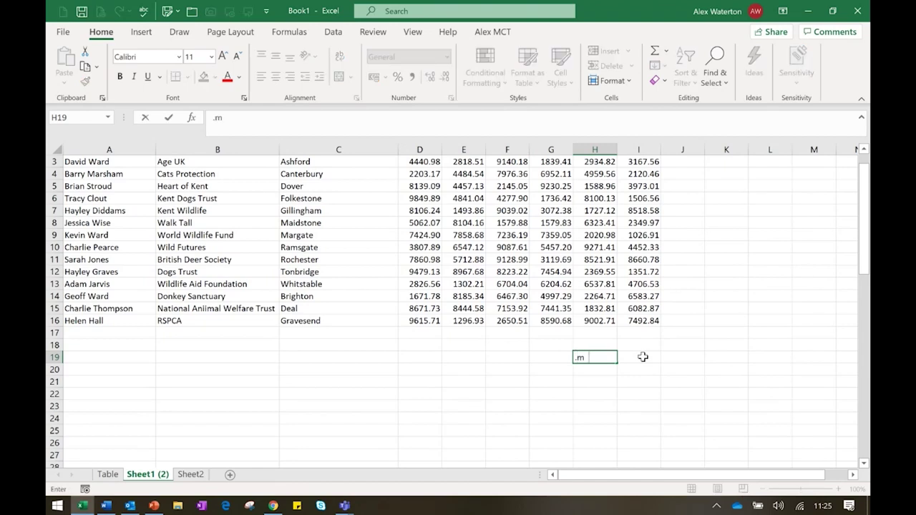
type("match")
key("ctrl+Return")
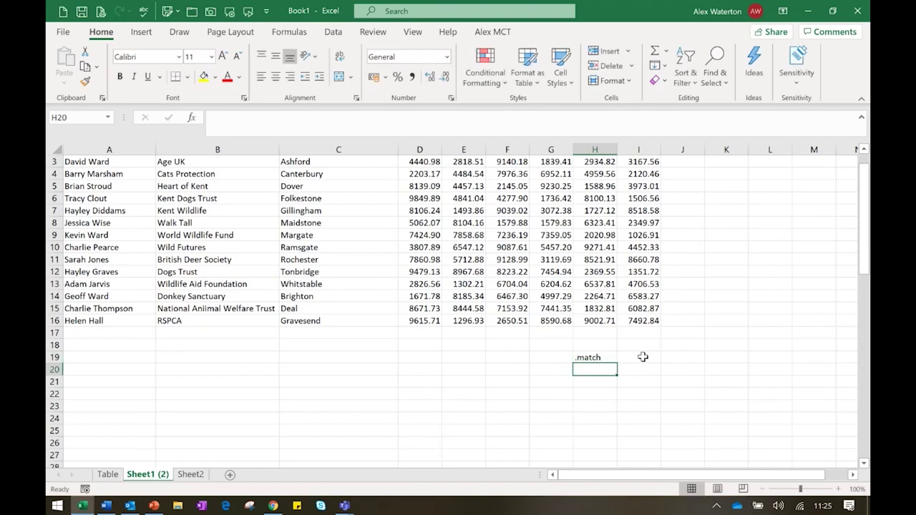
type(".index")
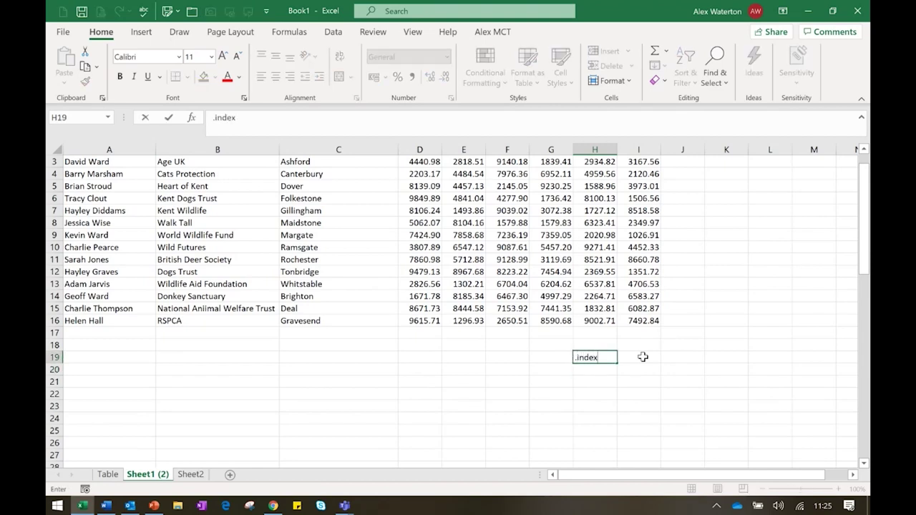
key("Return")
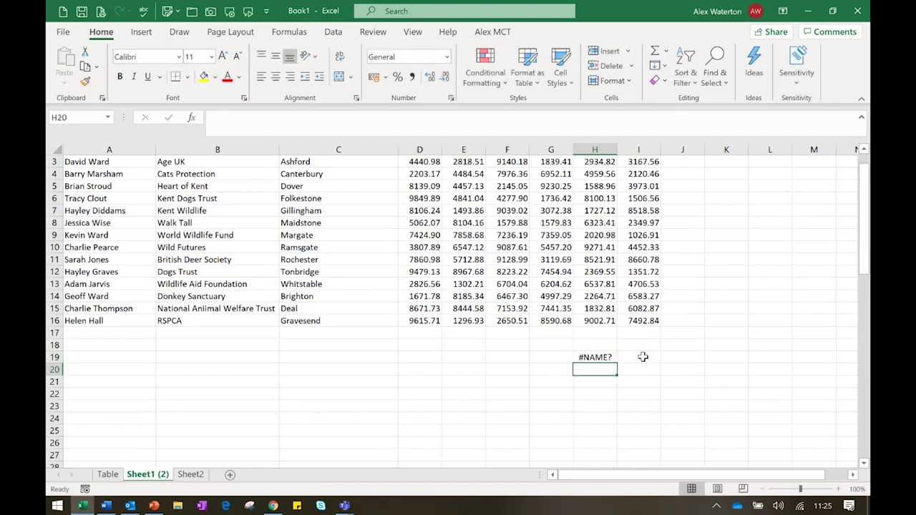
key("Up")
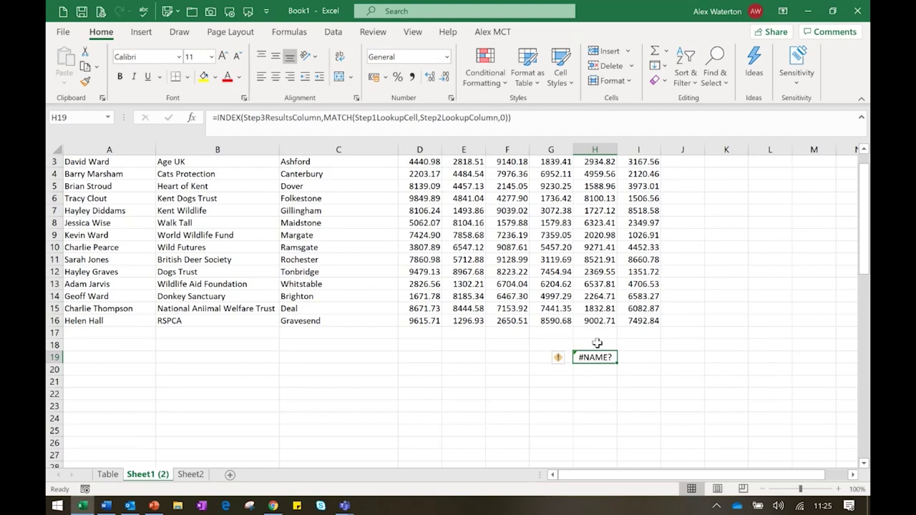
double_click(587, 357)
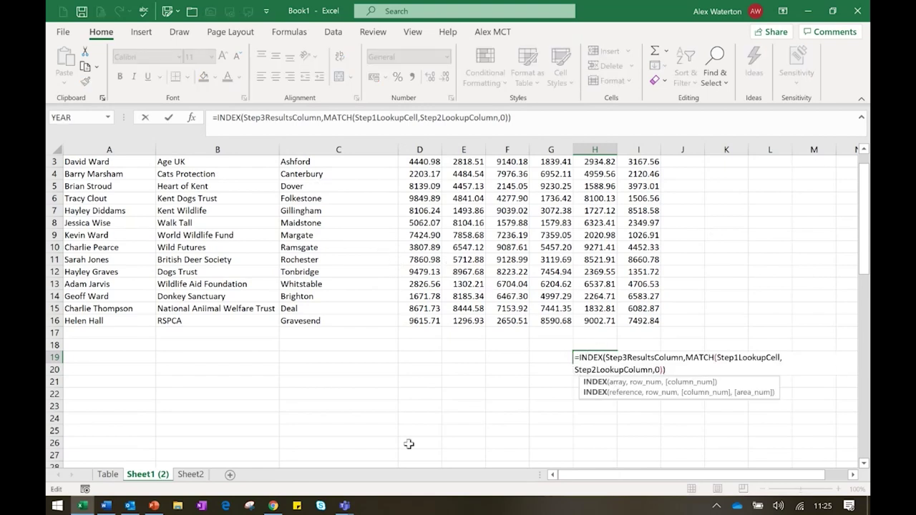
key("Escape")
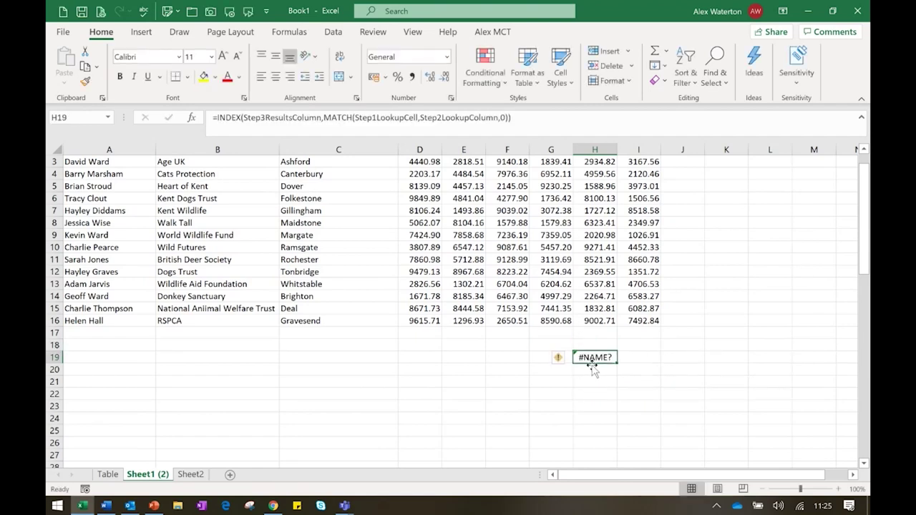
left_click_drag(594, 370, 352, 358)
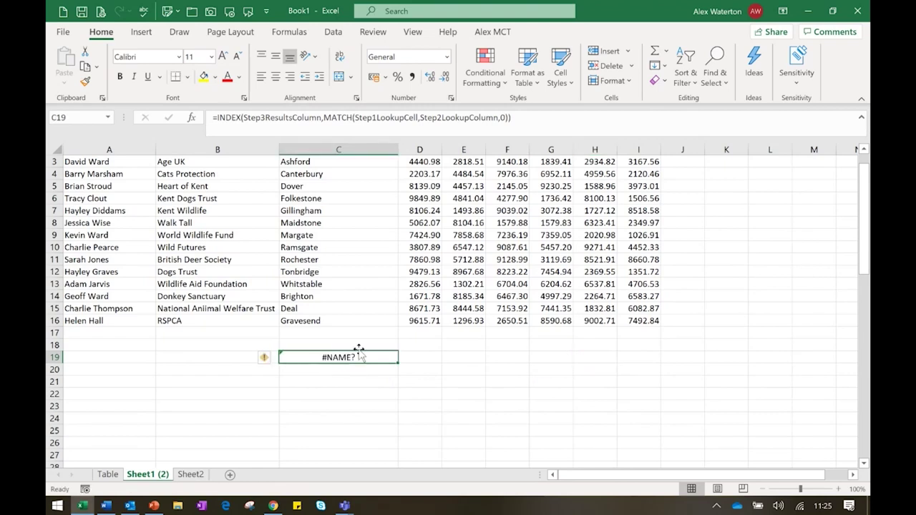
Replace the template placeholders so C19 reads =INDEX(I3:I16,MATCH(B19,B3:B16,0))
double_click(352, 358)
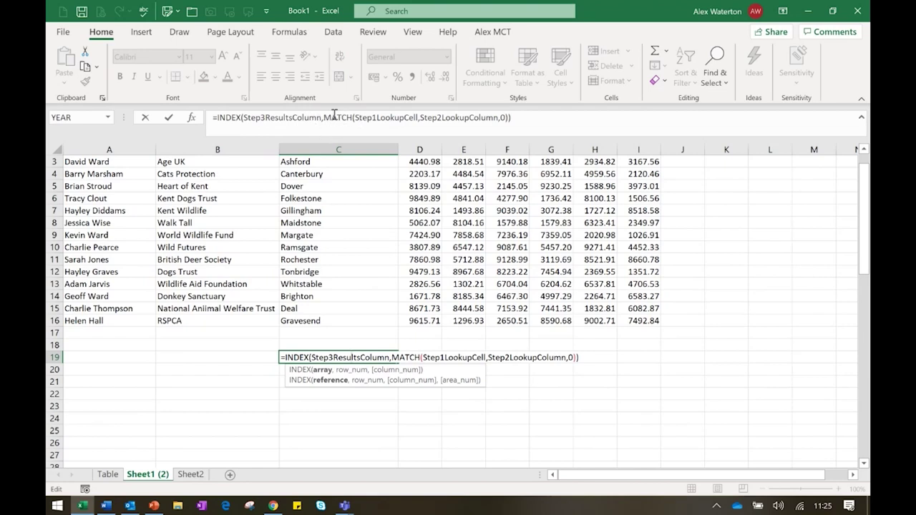
left_click_drag(323, 118, 248, 120)
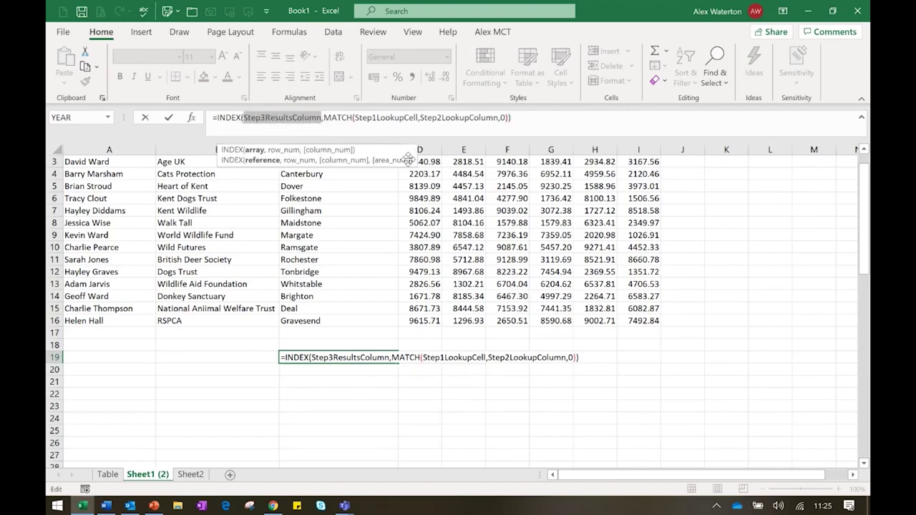
scroll(646, 191, "up", 1)
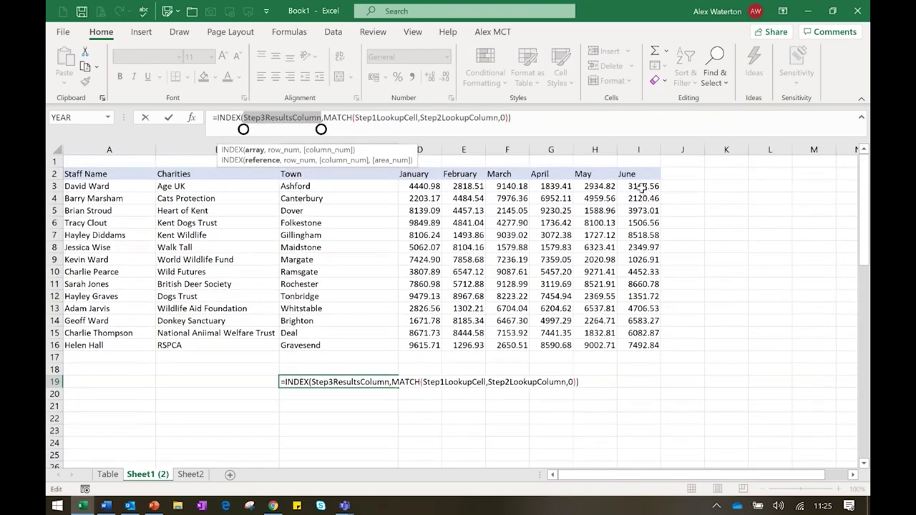
left_click_drag(641, 186, 630, 349)
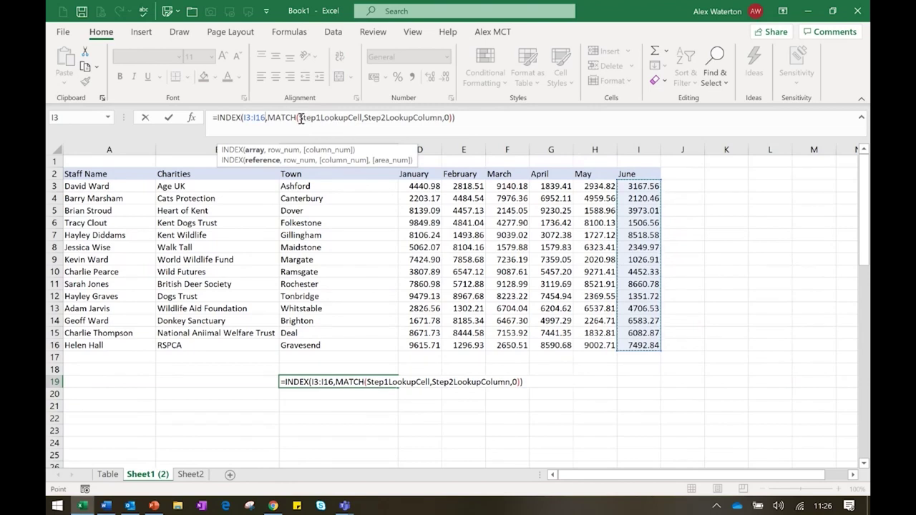
left_click_drag(303, 120, 363, 120)
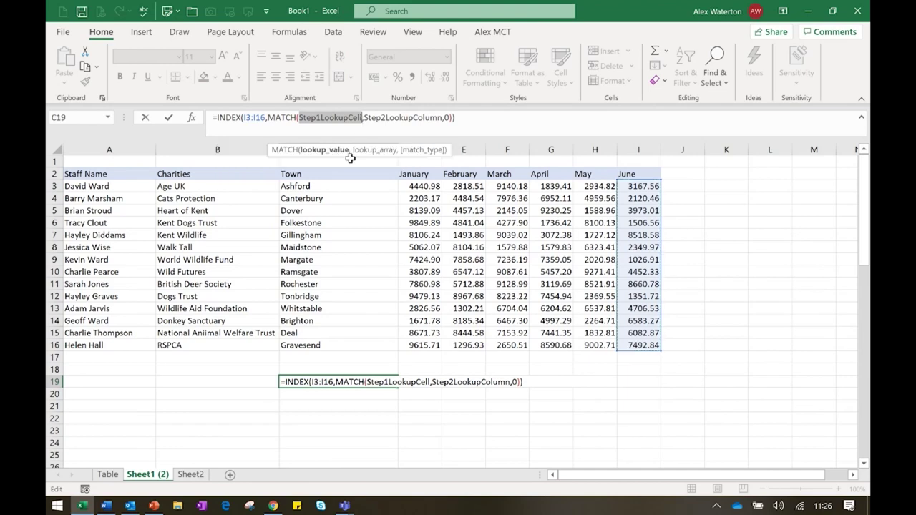
left_click(207, 382)
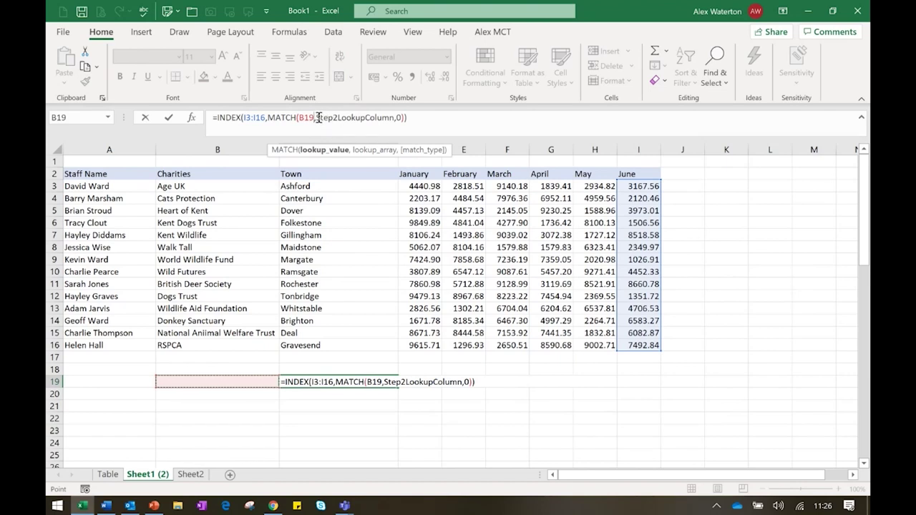
left_click_drag(317, 119, 393, 121)
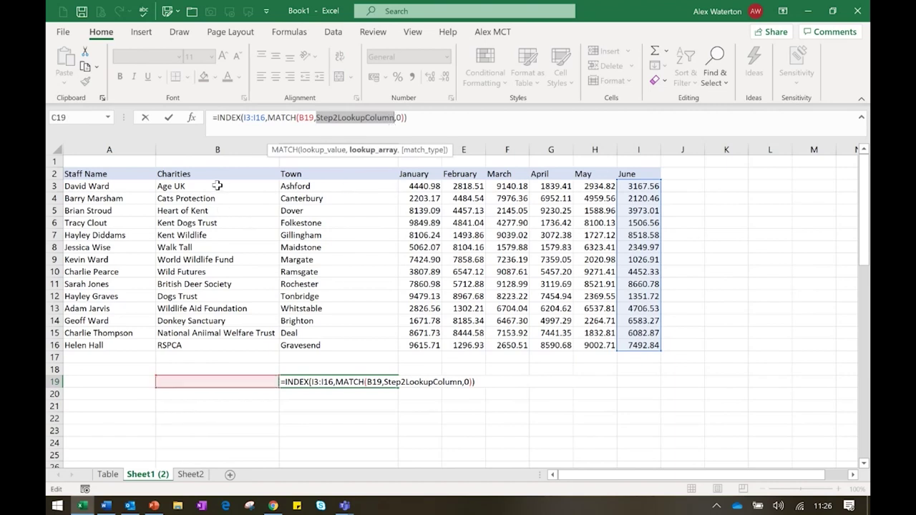
left_click_drag(205, 186, 195, 349)
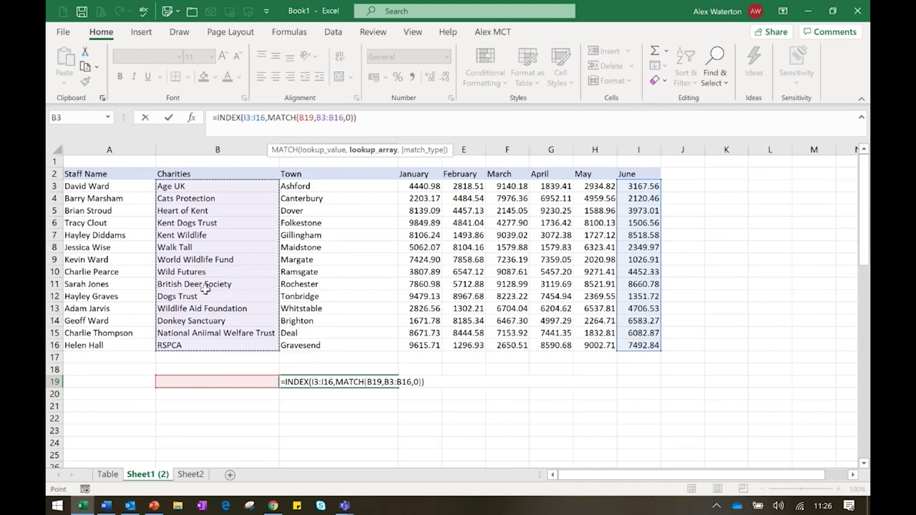
left_click(373, 117)
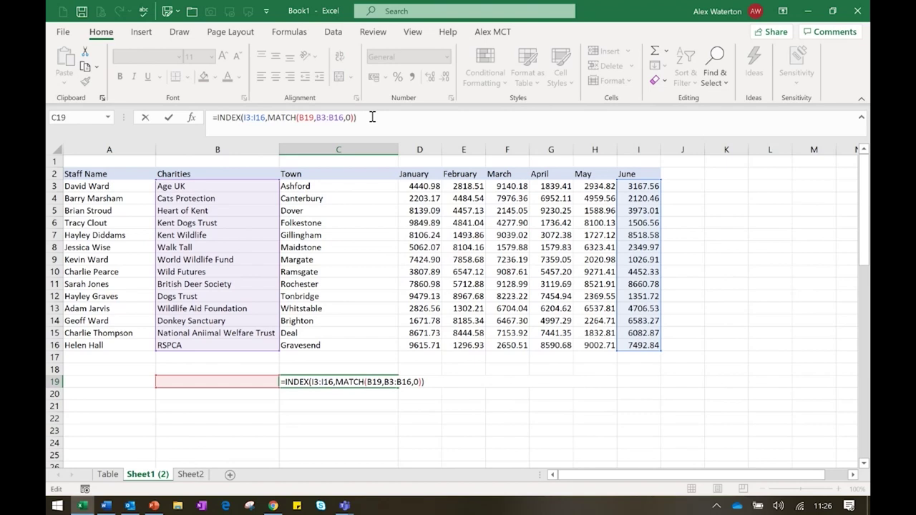
key("Return")
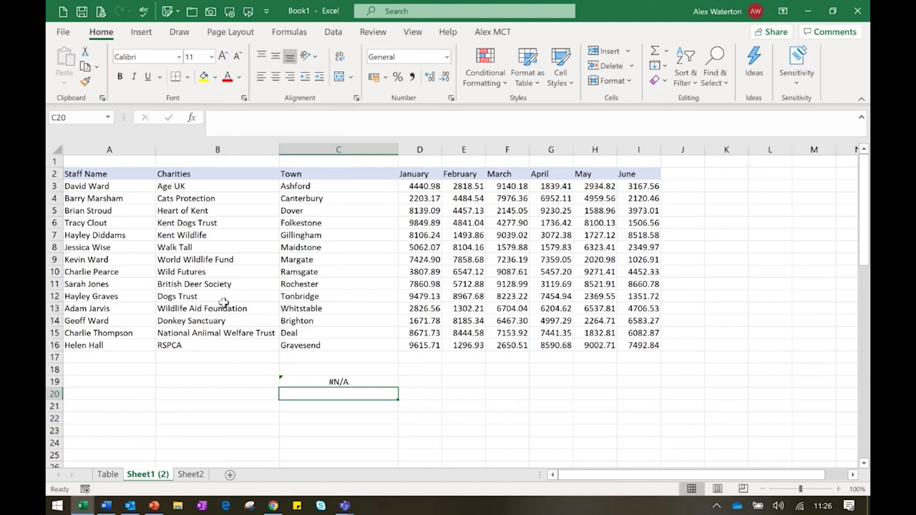
Copy British Deer Society from B11 into B19 and check C19's lookup returns 8660.78
left_click(211, 285)
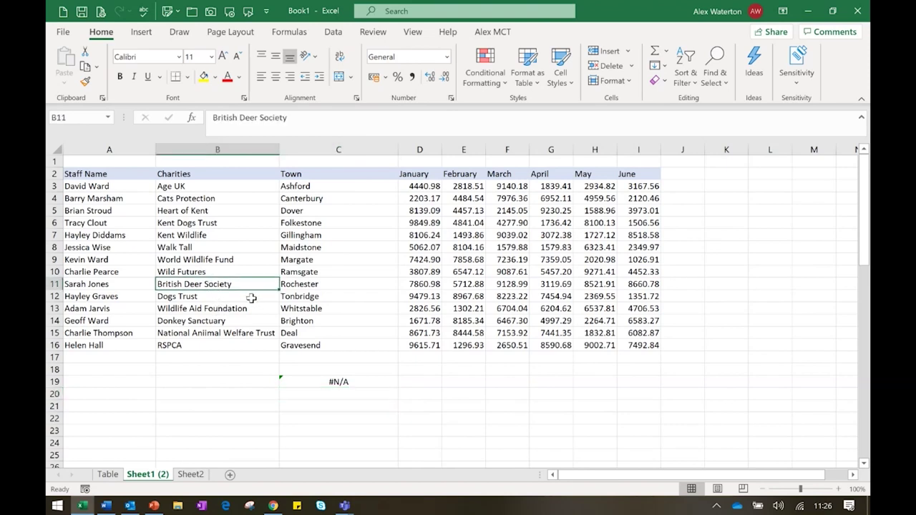
key("ctrl+c")
left_click(251, 381)
key("ctrl+v")
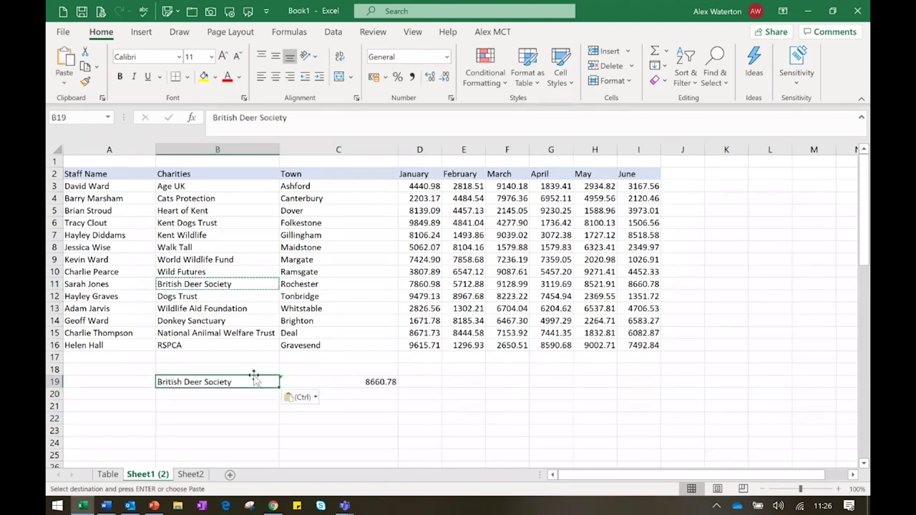
key("Escape")
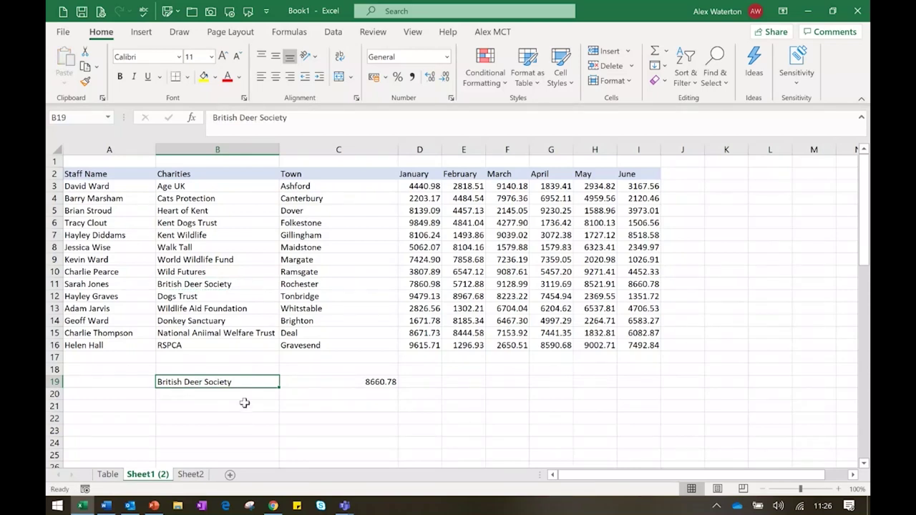
left_click(351, 383)
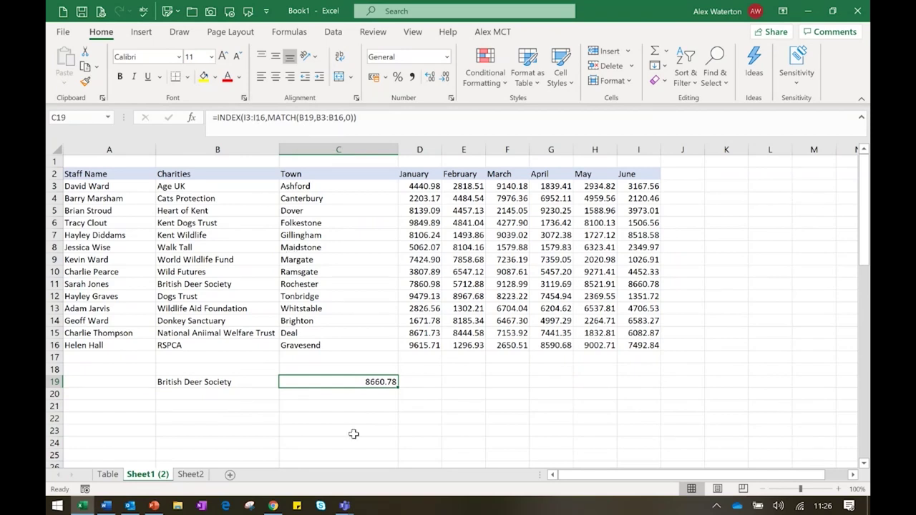
left_click(364, 406)
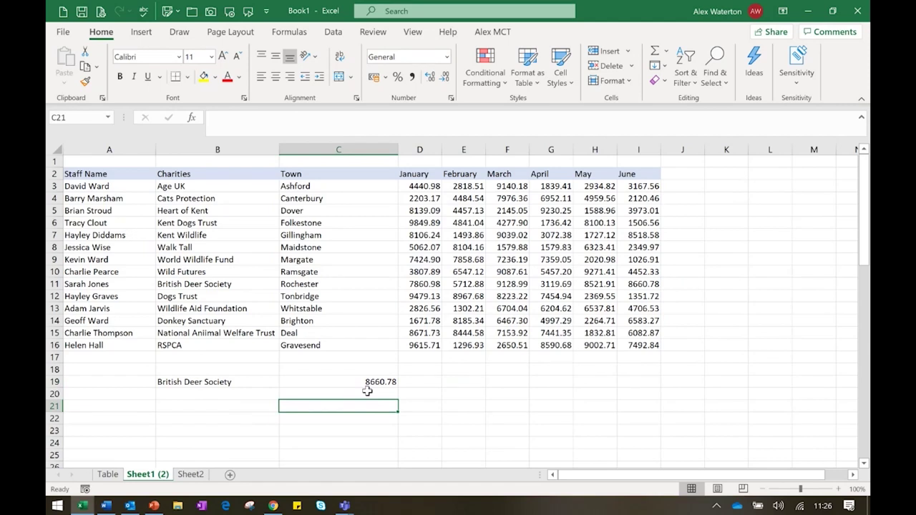
type(".inde")
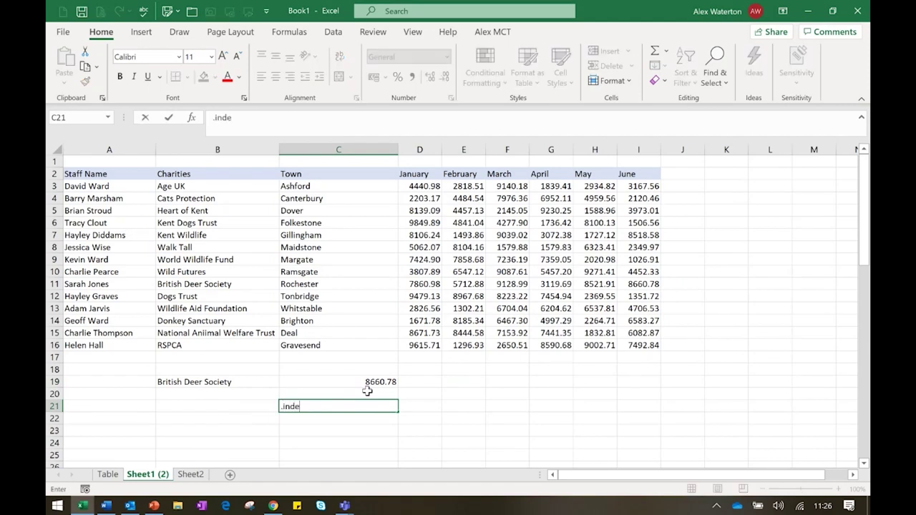
type("x")
key("Return")
left_click(283, 406)
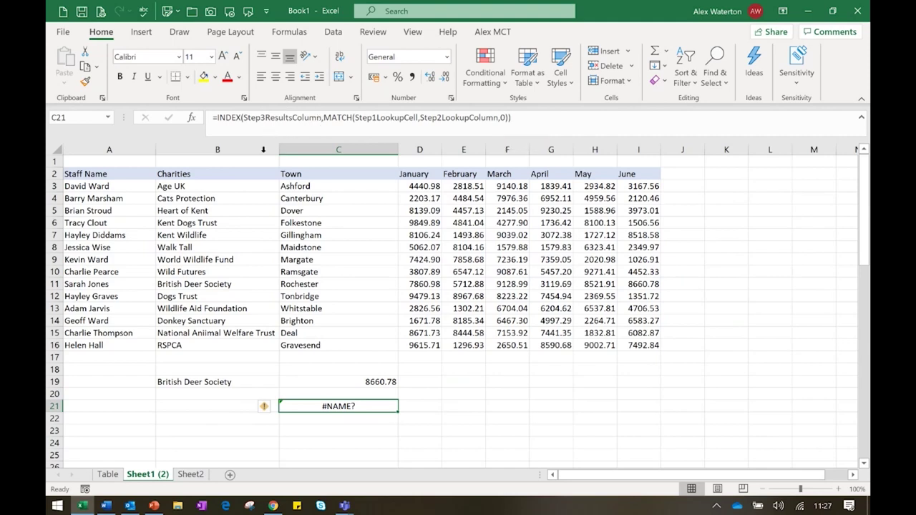
left_click(249, 383)
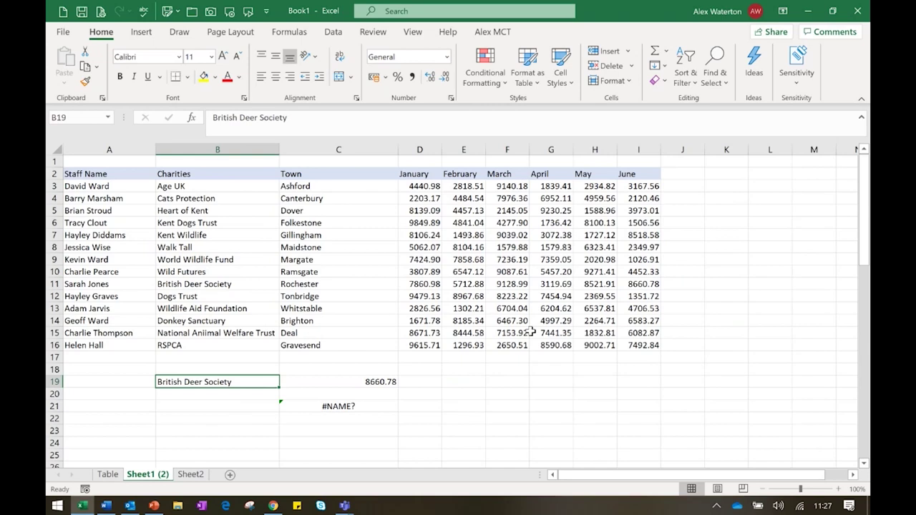
left_click(506, 392)
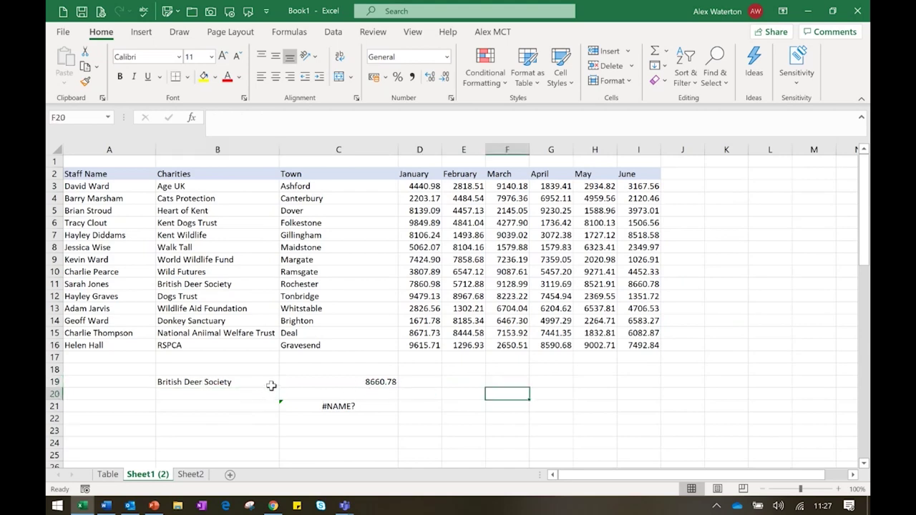
left_click(414, 386)
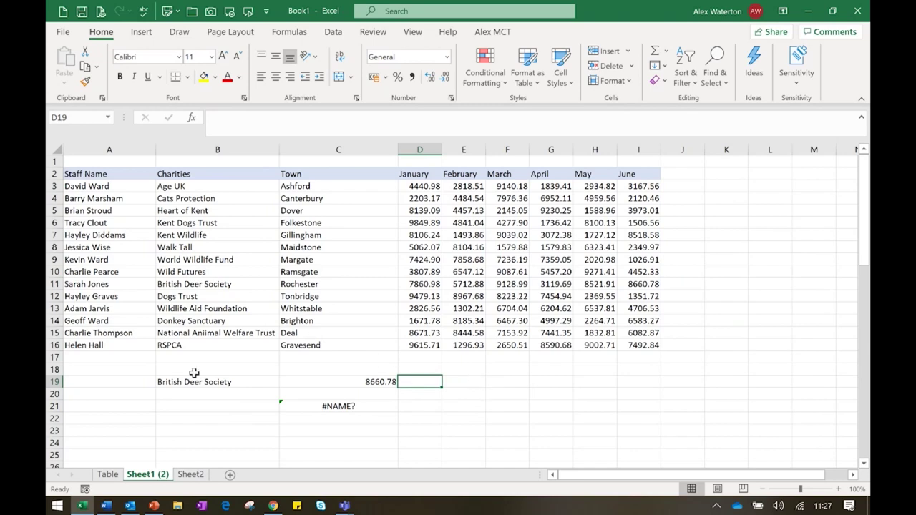
left_click_drag(137, 366, 344, 406)
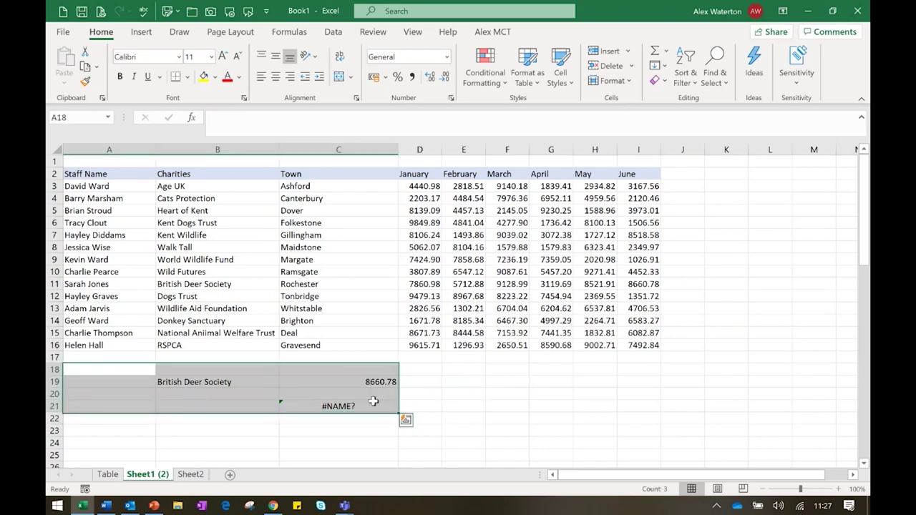
left_click(251, 403)
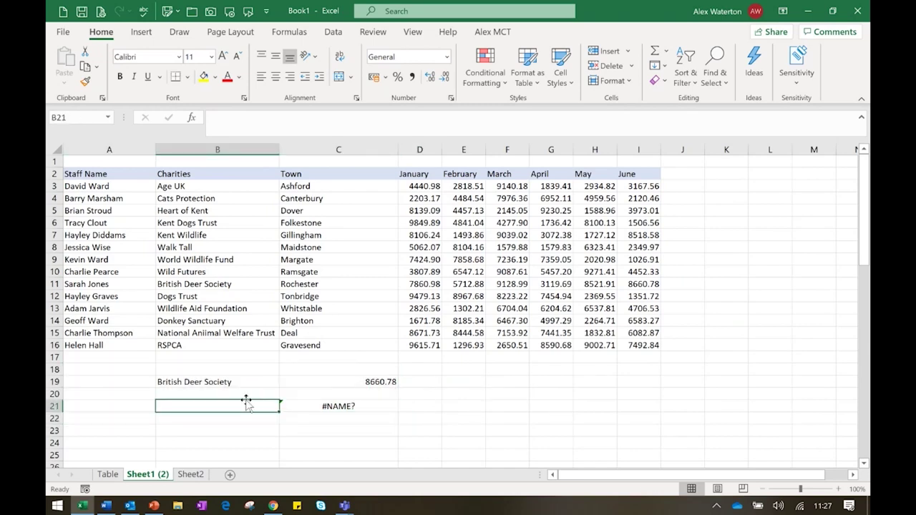
left_click(421, 418)
left_click_drag(238, 400, 425, 401)
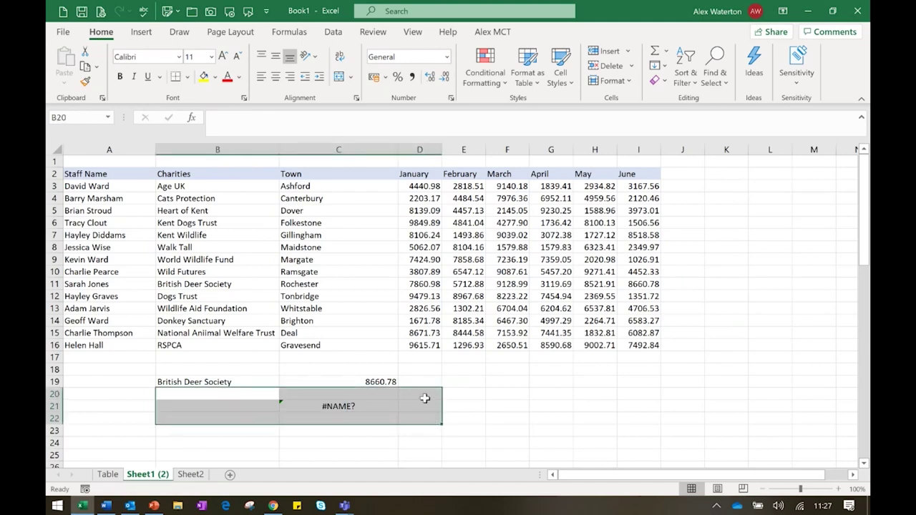
key("Delete")
left_click(401, 248)
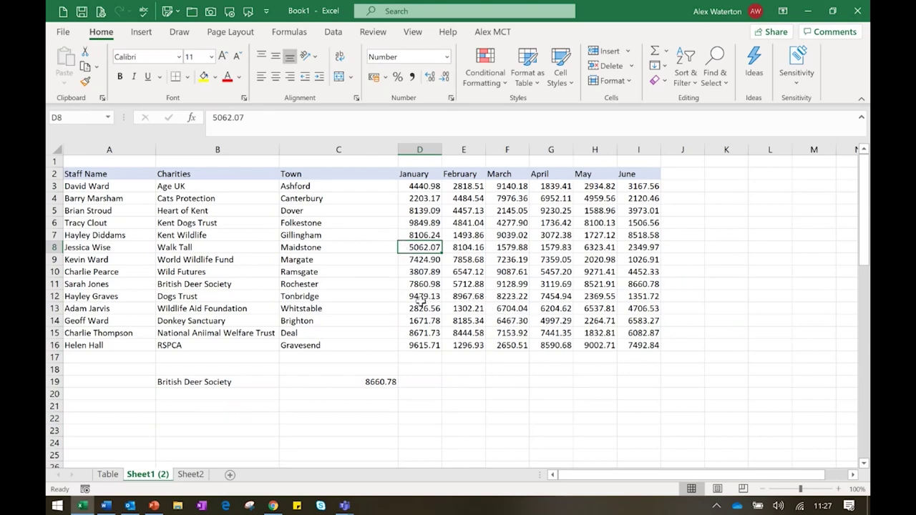
Turn on filter buttons for the Sheet1 (2) data headings
left_click(374, 259)
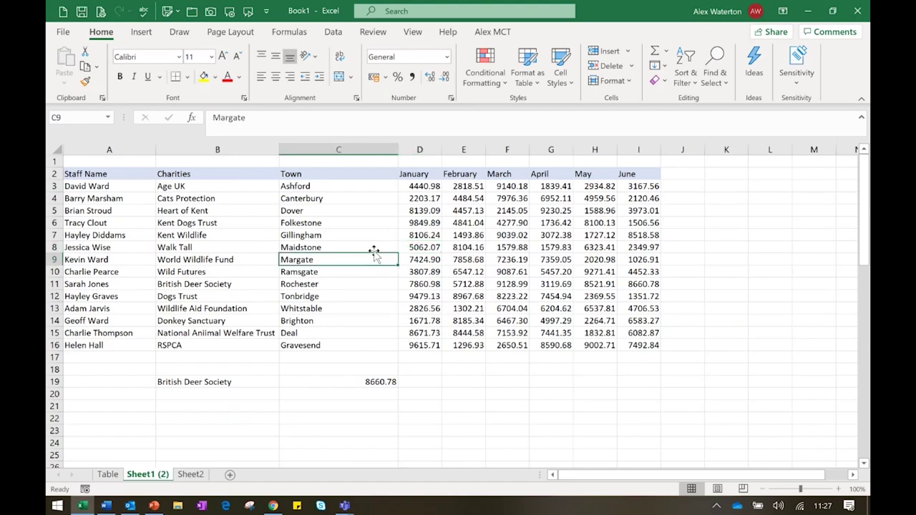
left_click(447, 235)
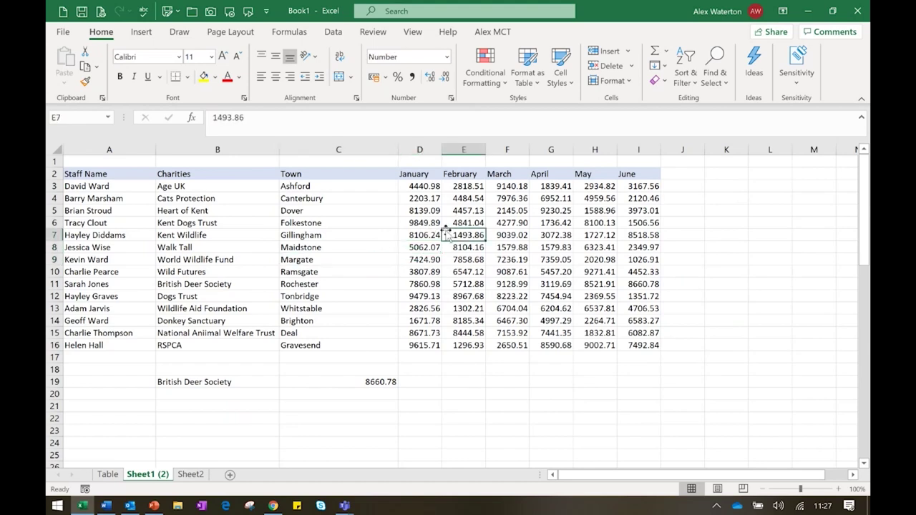
left_click(333, 32)
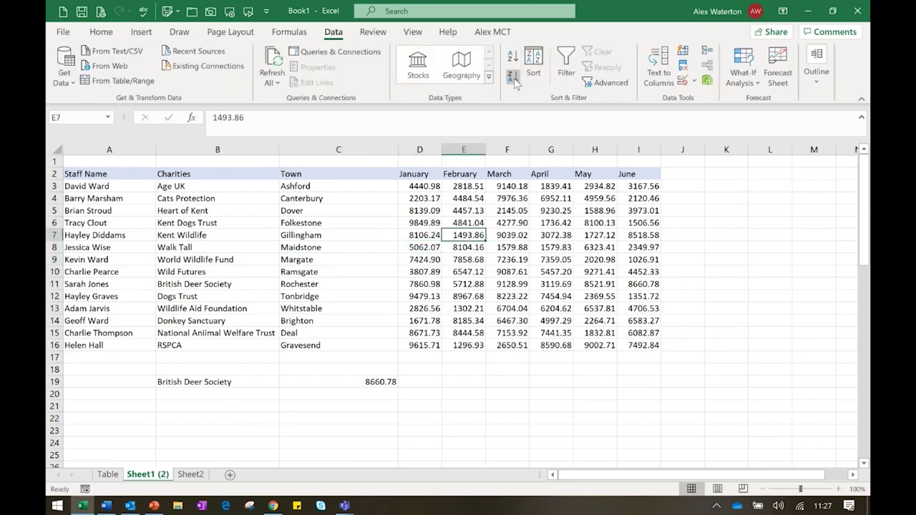
left_click(565, 72)
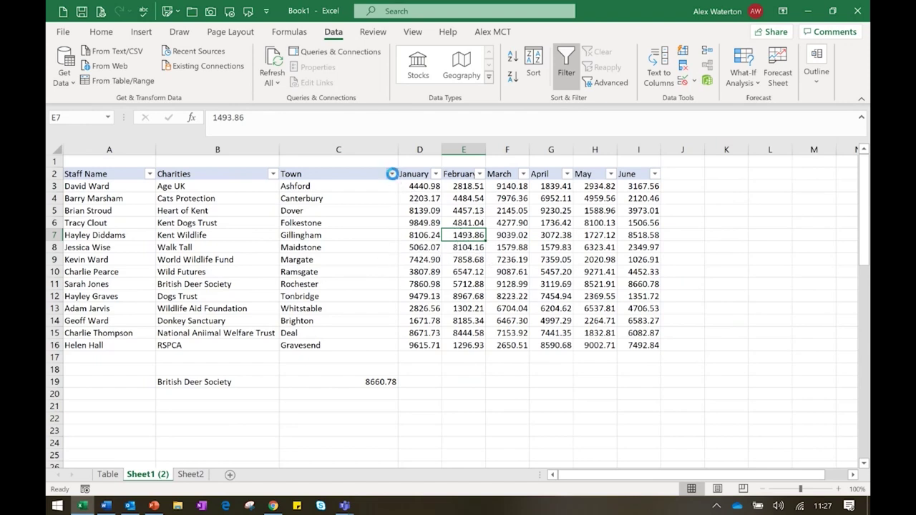
Filter the Town column to Brighton, Gravesend, Folkestone and Dover only
left_click(392, 174)
left_click(247, 302)
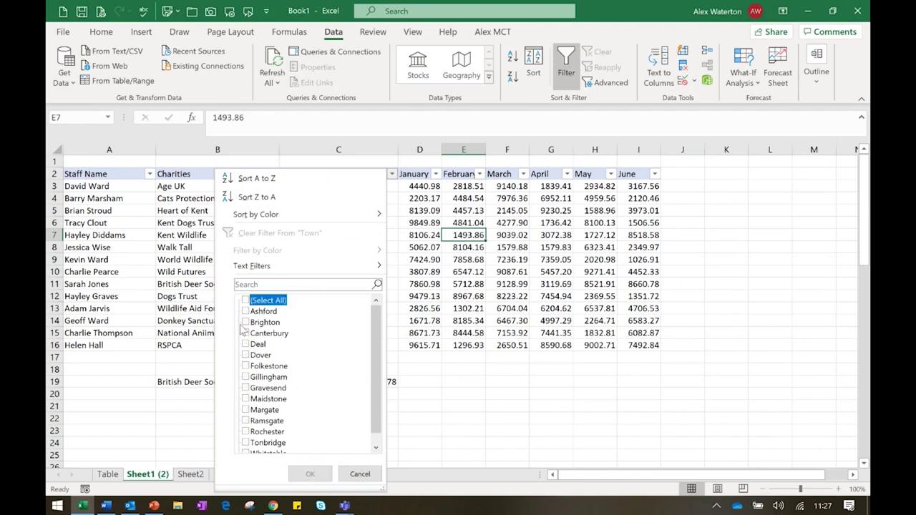
left_click(246, 323)
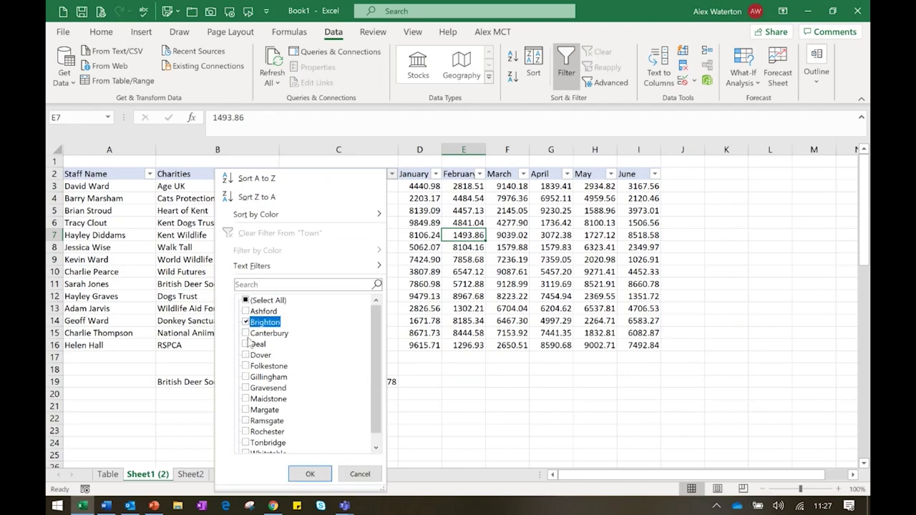
left_click(247, 388)
left_click(247, 366)
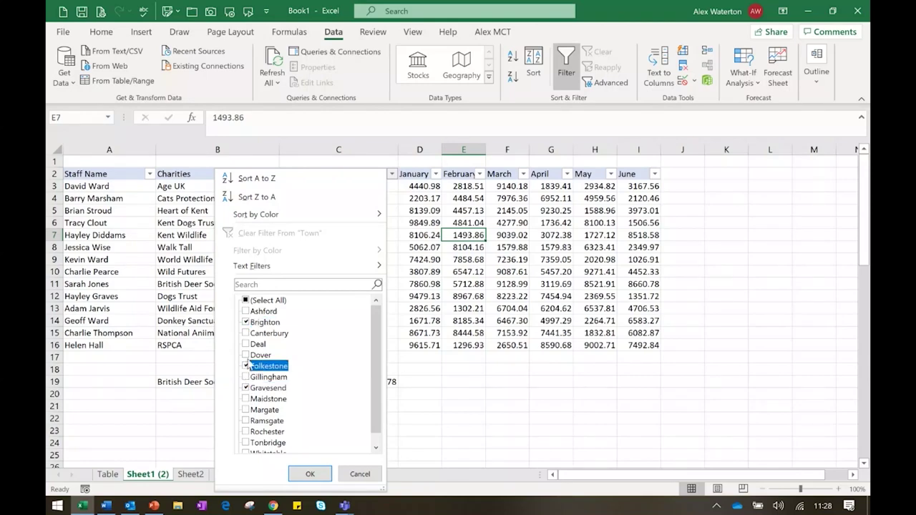
left_click(246, 355)
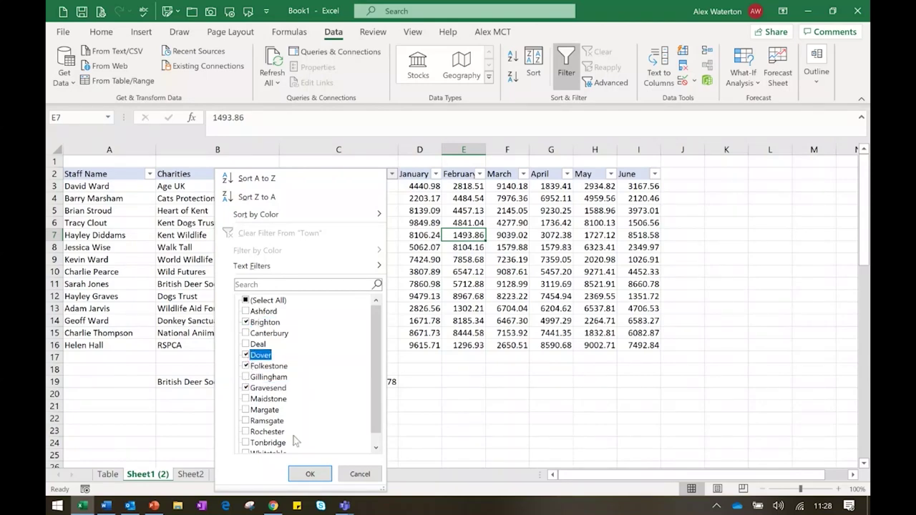
left_click(310, 474)
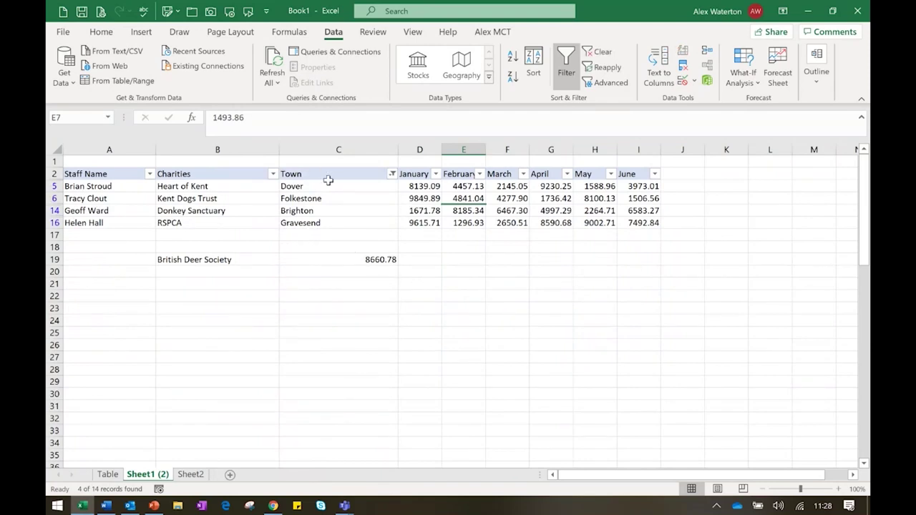
Browse the Town filter list and close it without changes
left_click(392, 174)
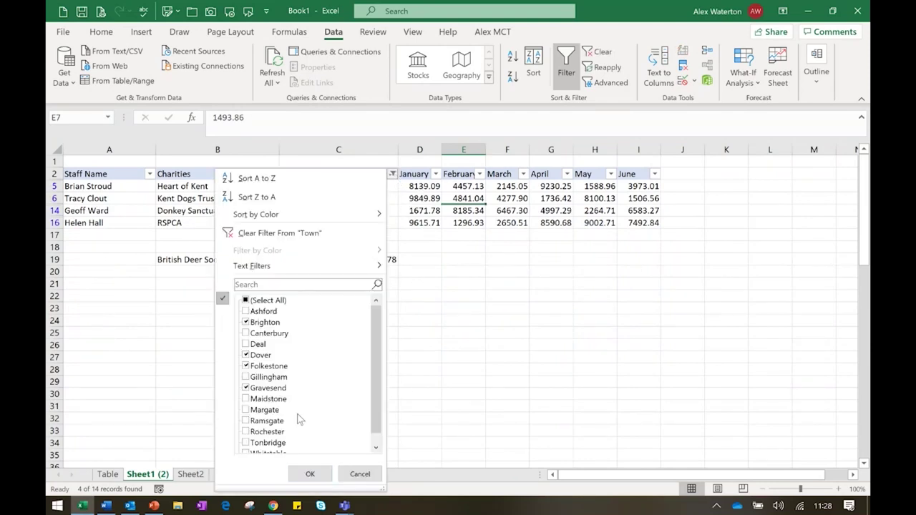
left_click(378, 444)
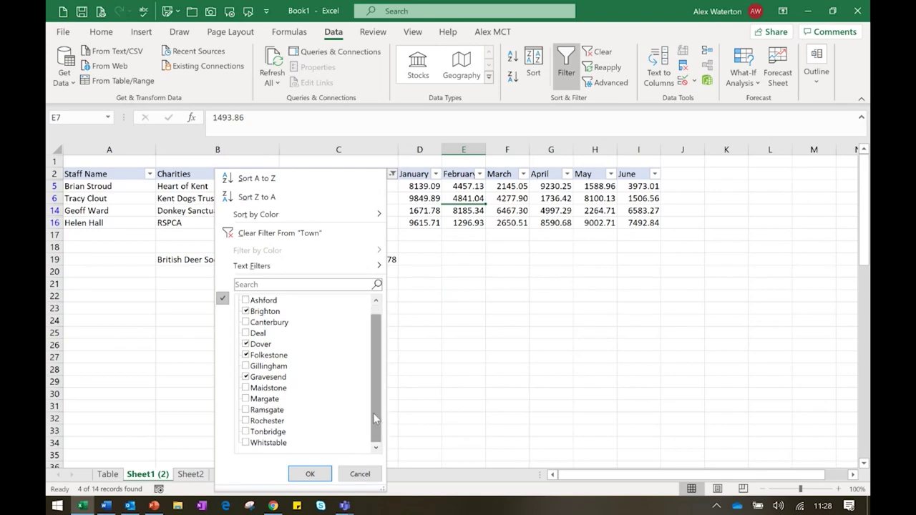
scroll(327, 362, "up", 1)
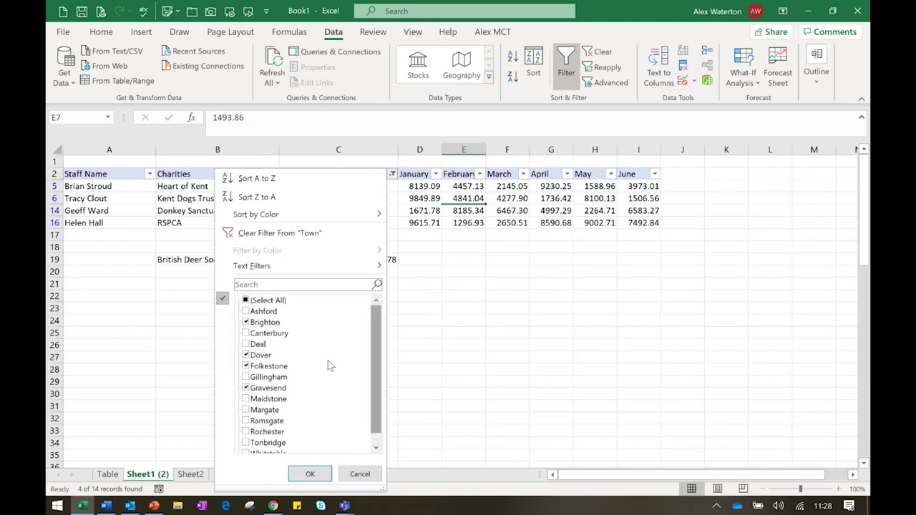
scroll(337, 364, "down", 1)
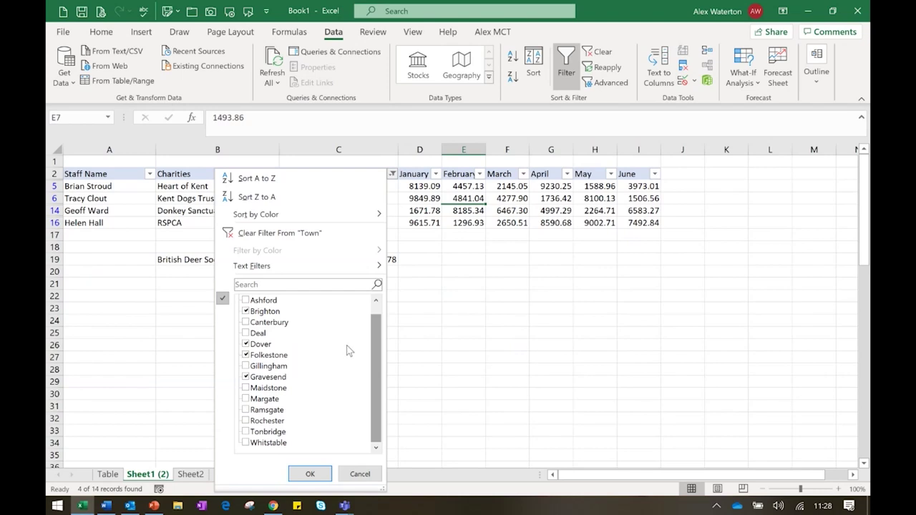
key("Escape")
Re-select every town in the Town filter so all 14 rows show
left_click(391, 318)
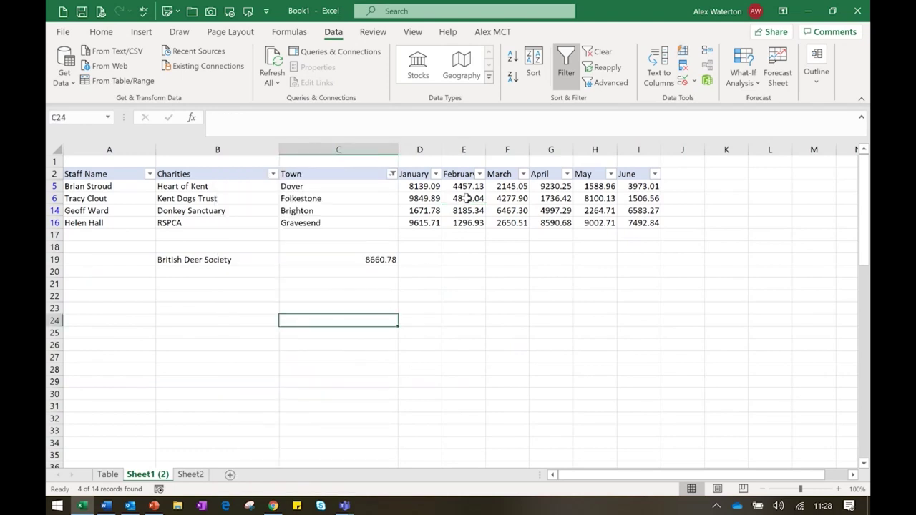
left_click(466, 199)
left_click(393, 174)
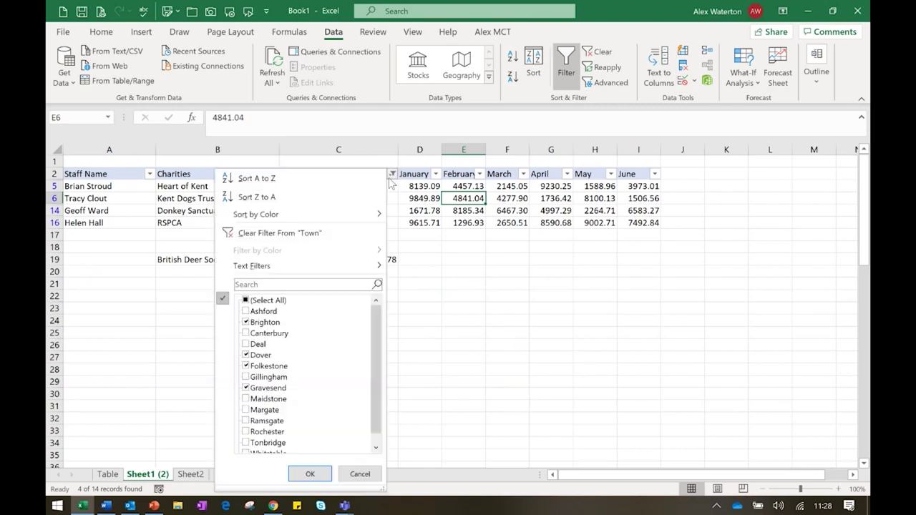
left_click(245, 304)
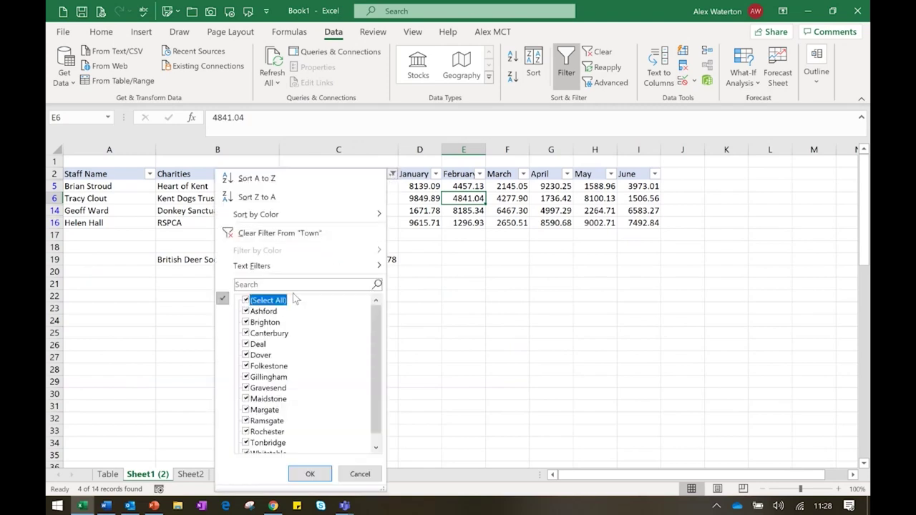
left_click(315, 476)
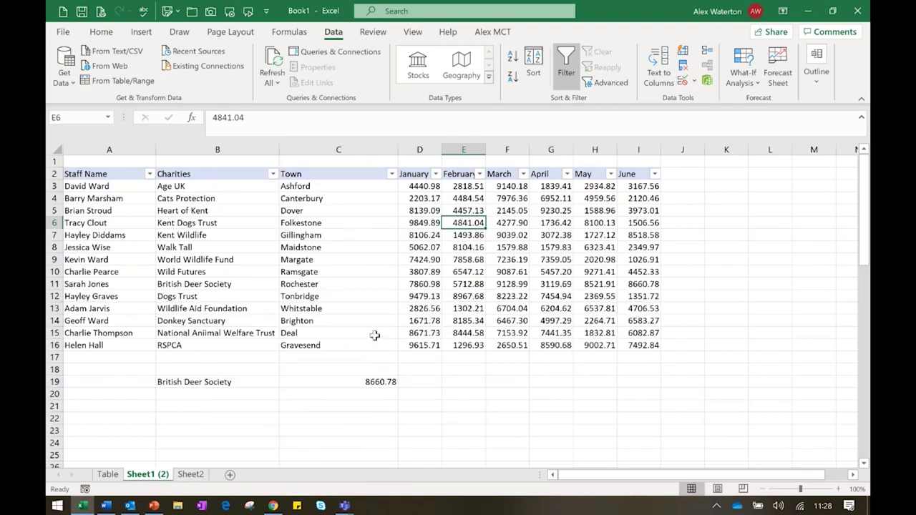
left_click(365, 345)
Select the Ramsgate, February 7858.68, January 8139.09 and Maidstone cells on Sheet1 (2)
left_click(356, 272)
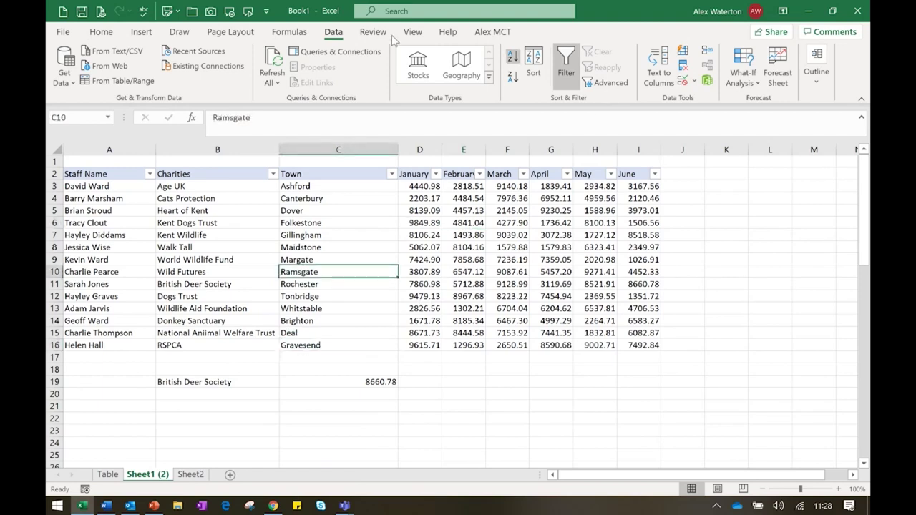
left_click(456, 258)
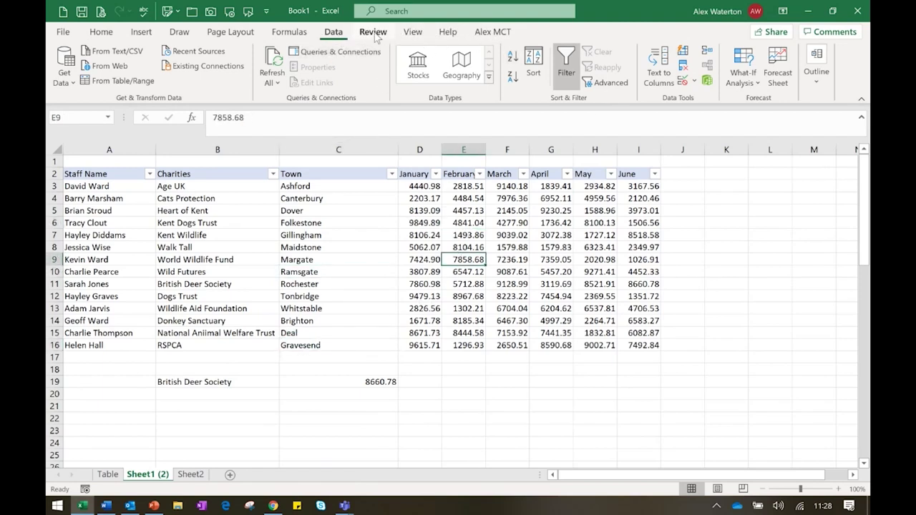
left_click(413, 211)
left_click(364, 247)
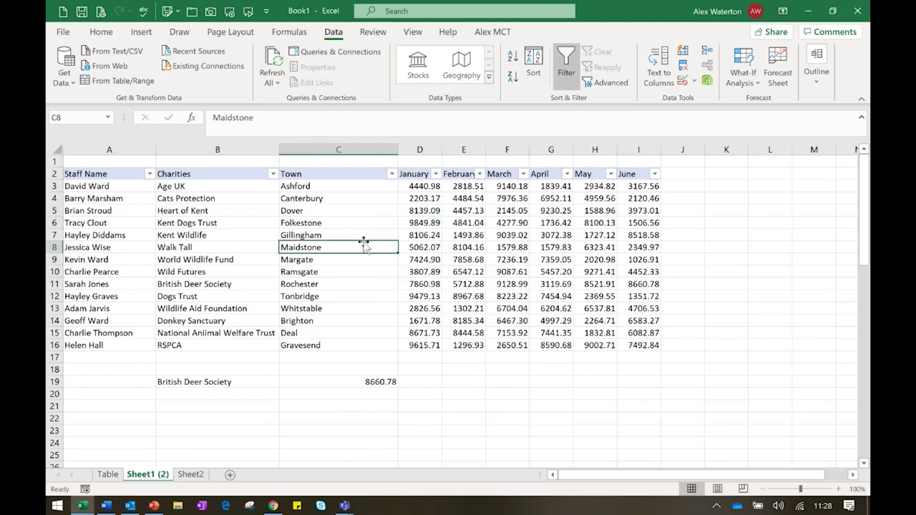
On the Table sheet, filter Charities to Cats Protection, Heart of Kent, Kent Dogs Trust, Kent Wildlife
left_click(108, 475)
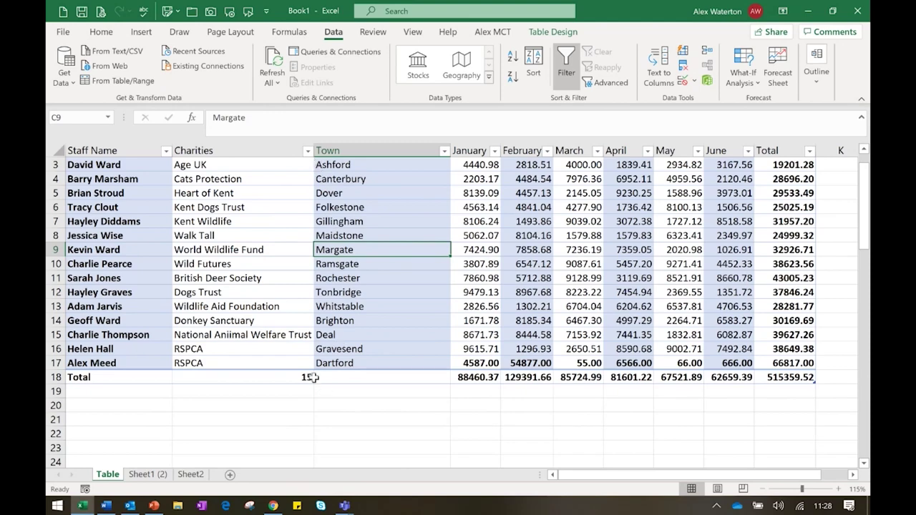
left_click(308, 151)
left_click(173, 290)
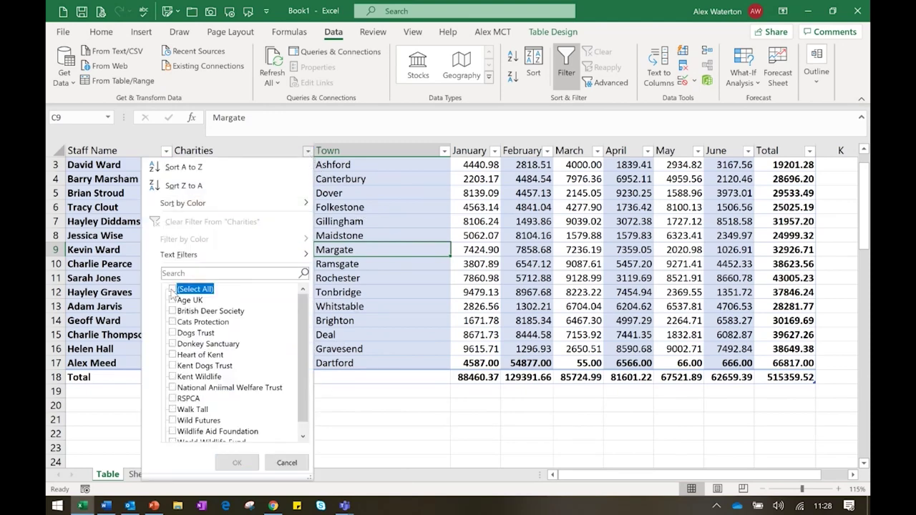
left_click(173, 322)
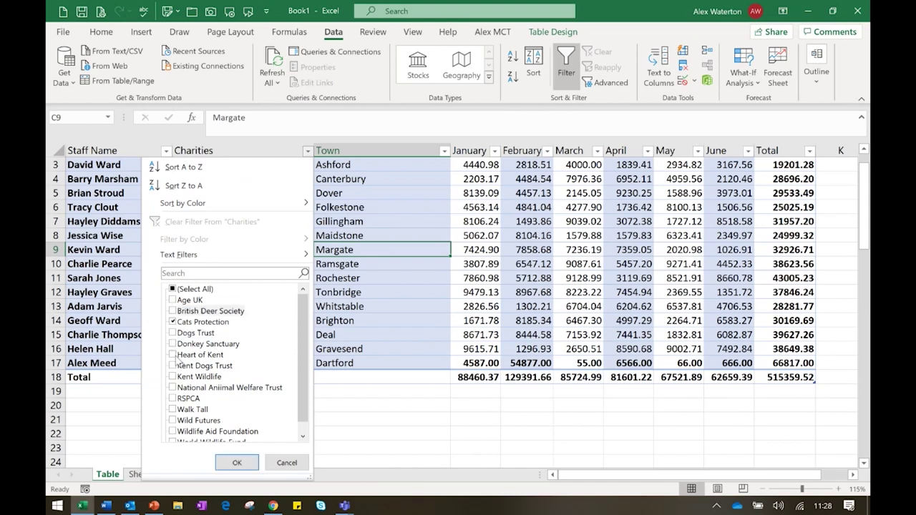
left_click(173, 355)
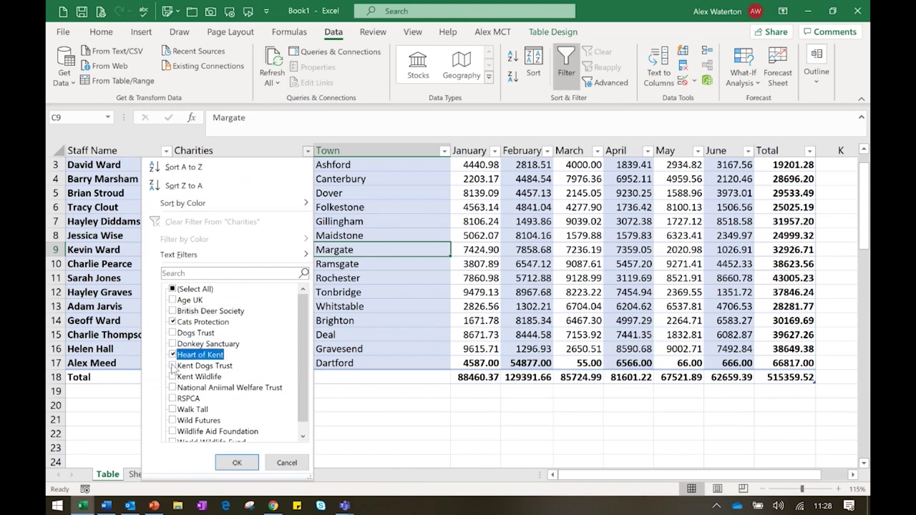
left_click(174, 366)
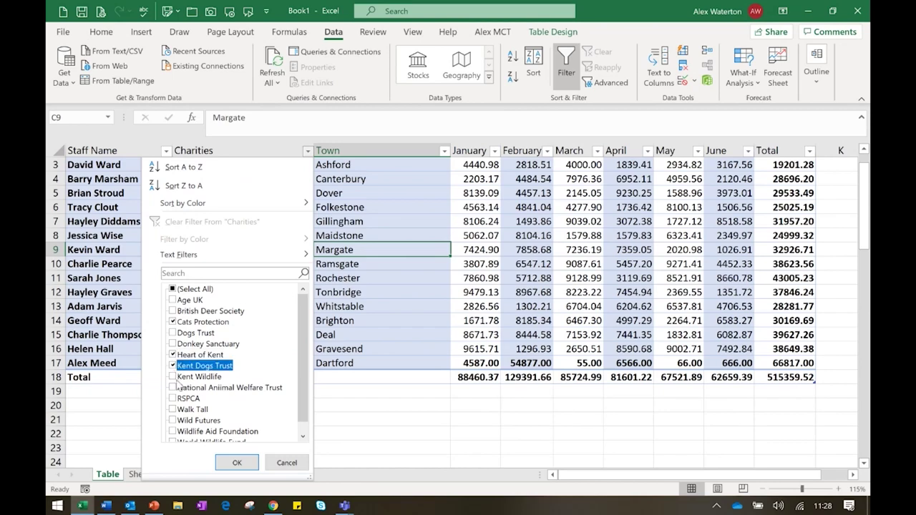
left_click(173, 377)
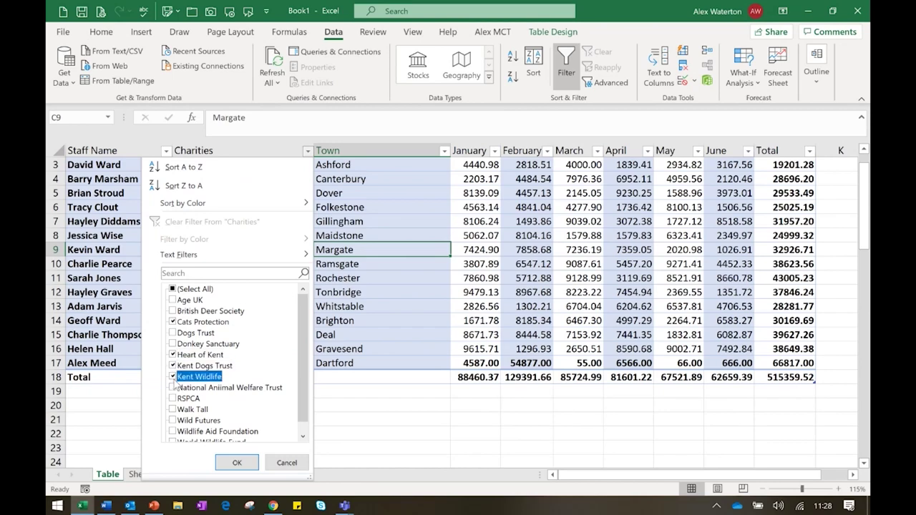
left_click(237, 462)
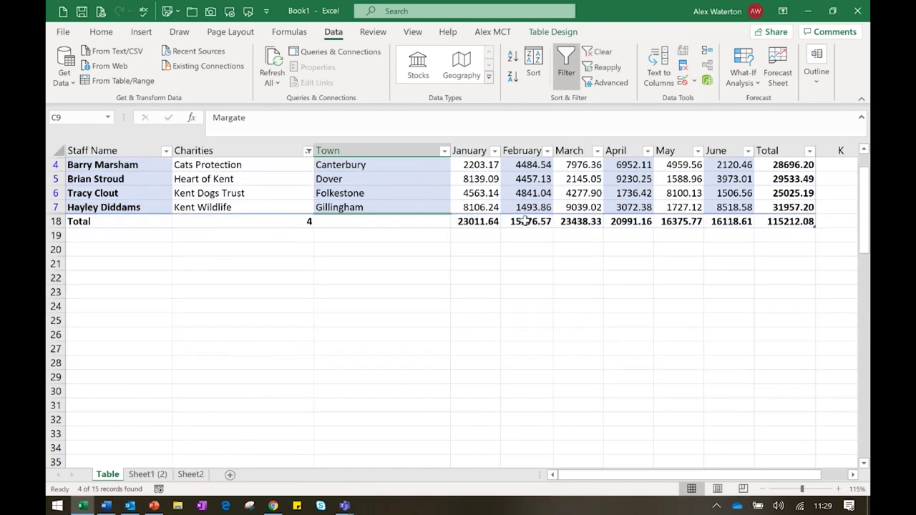
Return to Sheet1 (2) and select empty cell D17 below January
scroll(494, 207, "up", 1)
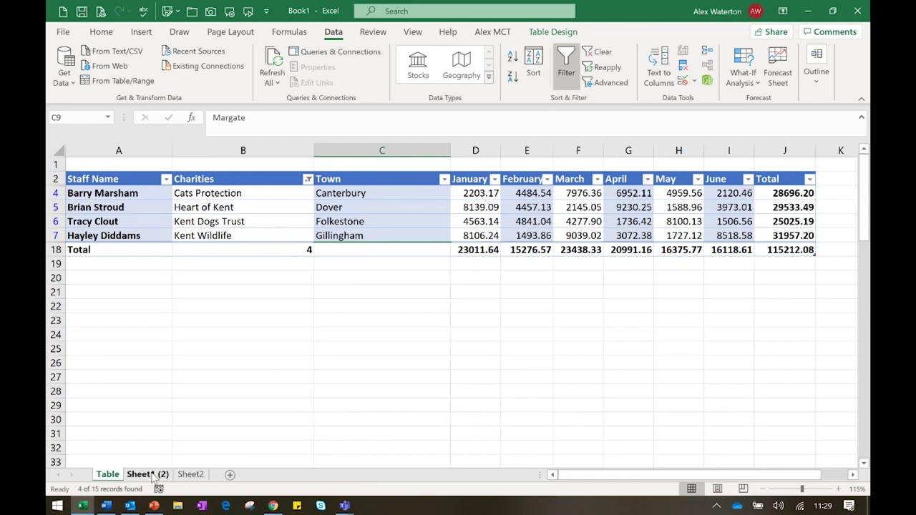
left_click(150, 474)
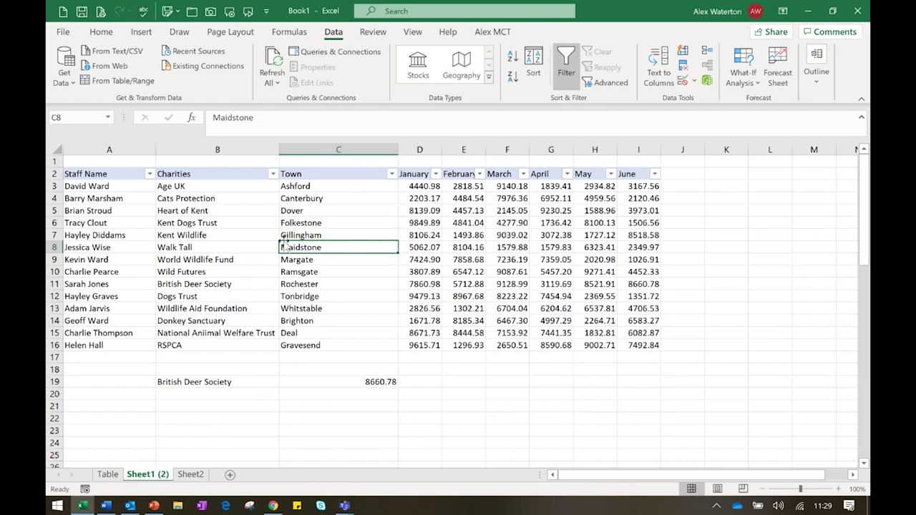
left_click(428, 357)
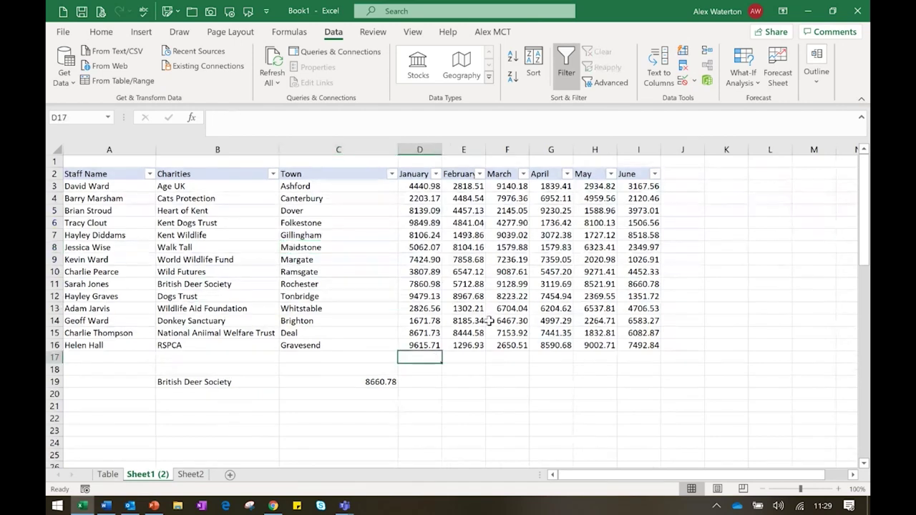
AutoSum the January column into D17, giving 89160.12
key("alt+equal")
key("Return")
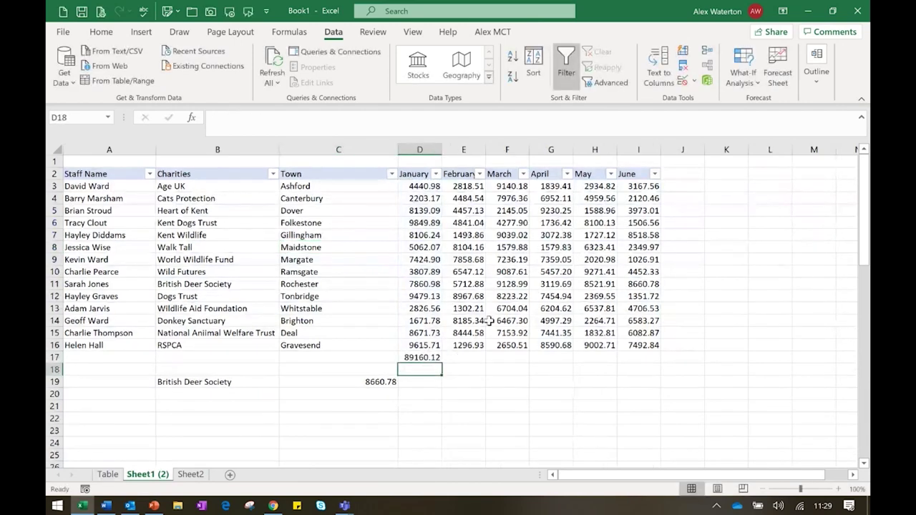
left_click(298, 225)
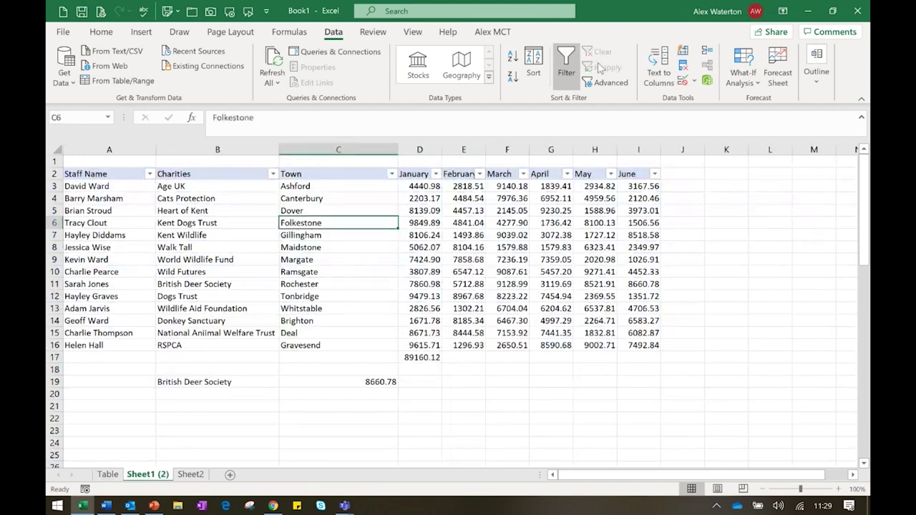
Filter Charities to British Deer Society, Cats Protection, Dogs Trust, Donkey Sanctuary and Heart of Kent
left_click(273, 174)
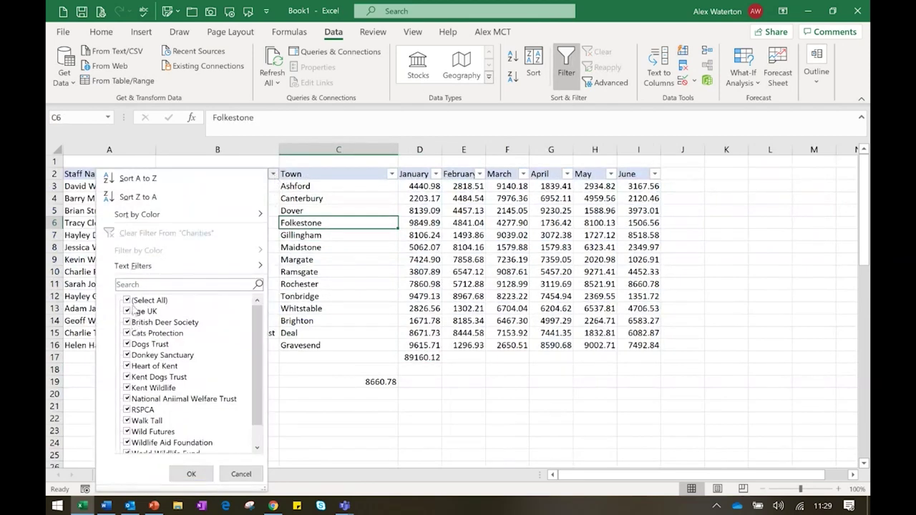
left_click(127, 301)
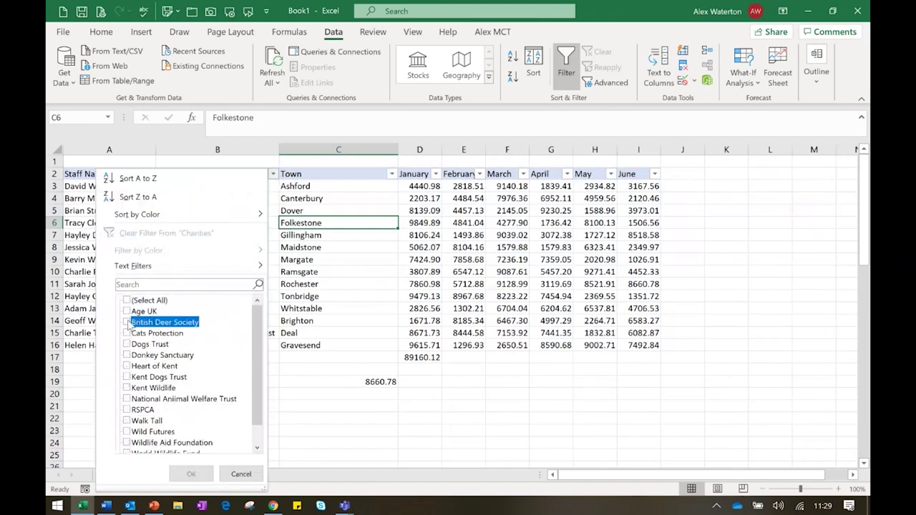
left_click(127, 322)
left_click(127, 334)
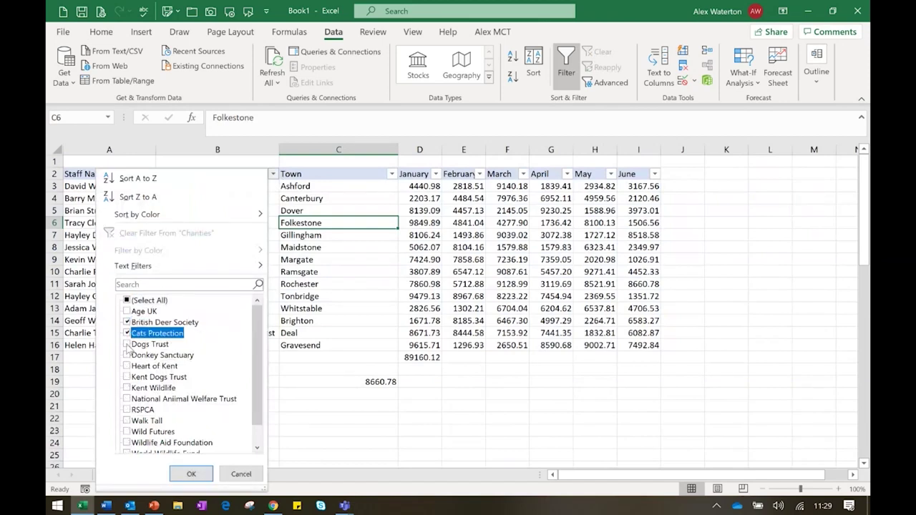
left_click(127, 344)
left_click(128, 355)
left_click(128, 366)
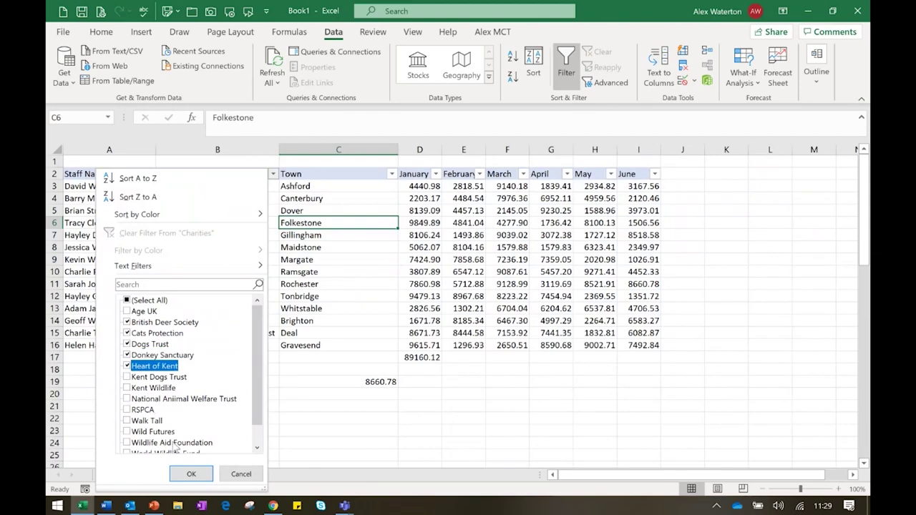
left_click(191, 474)
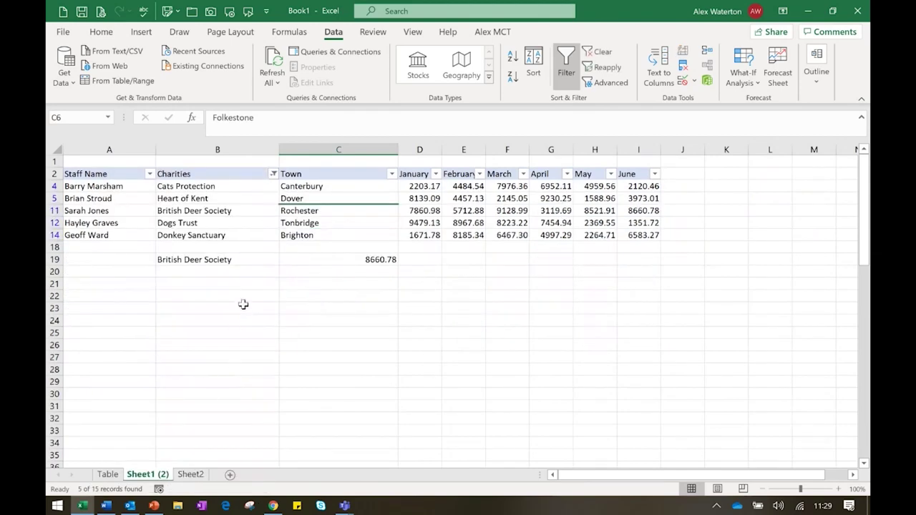
Add (Blanks) to the Charities filter selection
left_click(273, 174)
scroll(259, 445, "down", 1)
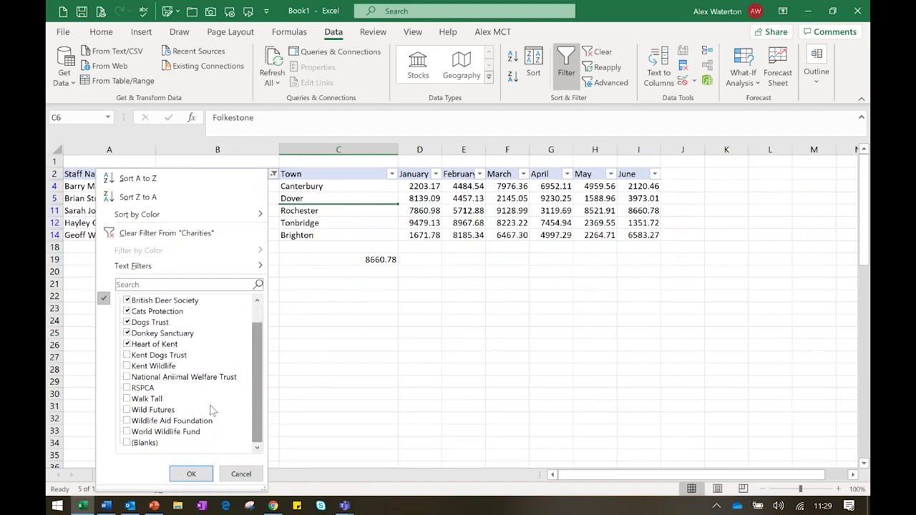
scroll(228, 406, "up", 1)
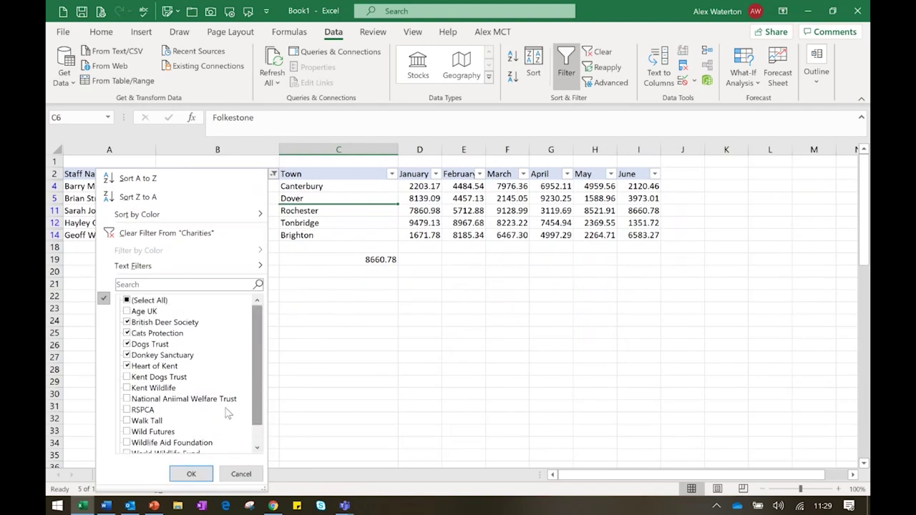
scroll(219, 415, "down", 1)
left_click(127, 443)
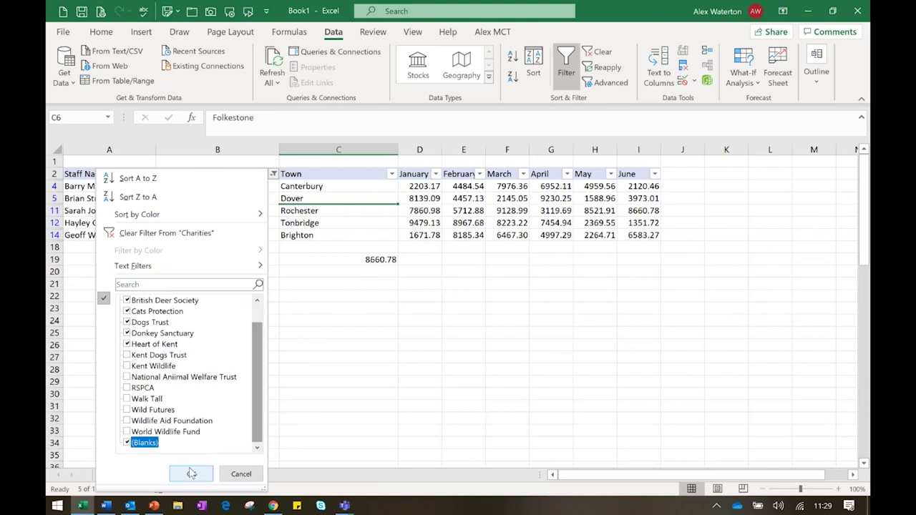
left_click(191, 474)
Check the D17 total formula, glance at the Table sheet, and return to Sheet1 (2)
left_click(411, 250)
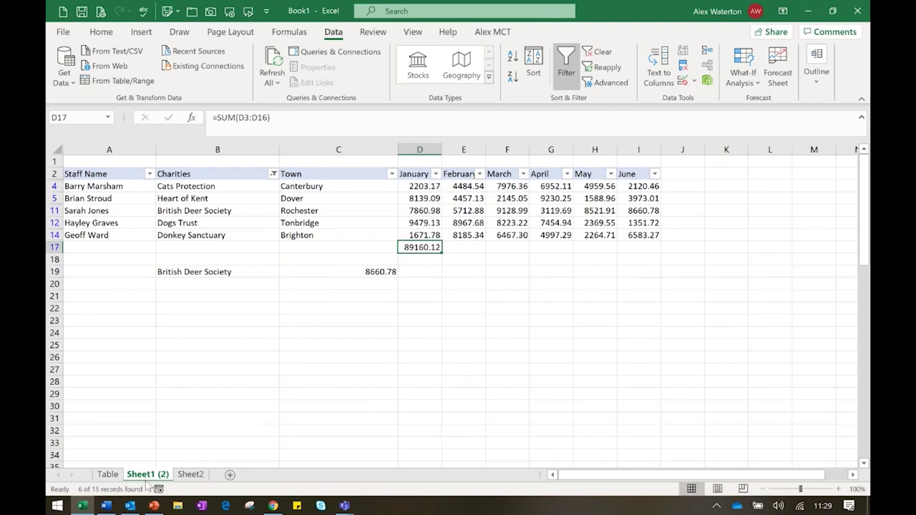
left_click(115, 474)
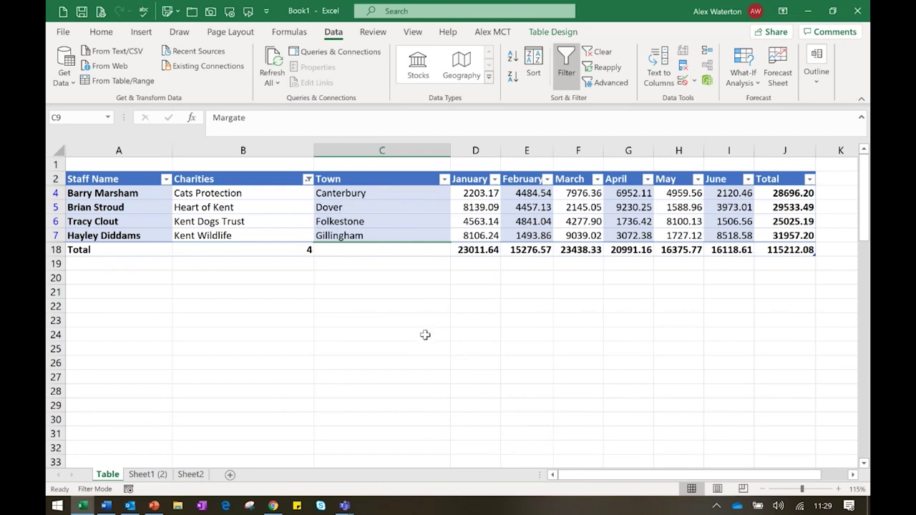
left_click(566, 65)
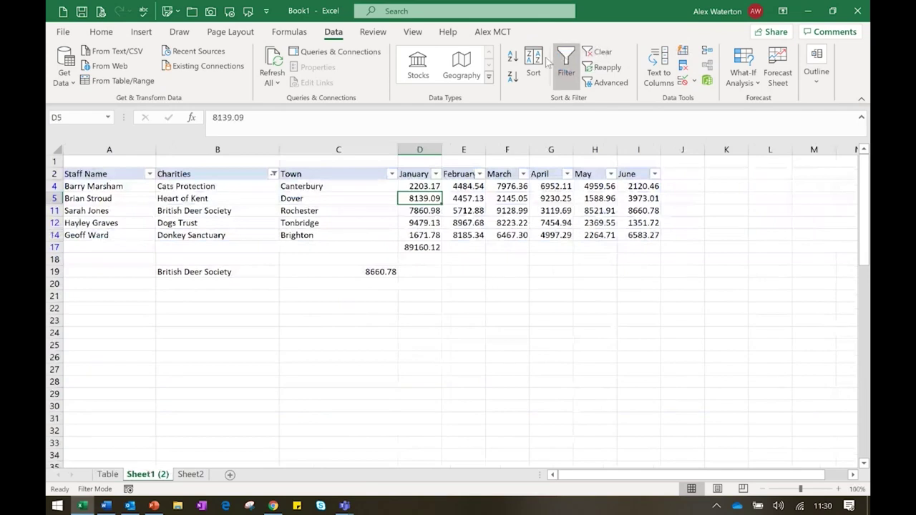
Turn off filtering and rename Sheet1 (2) to DataSheet
left_click(551, 63)
left_click(405, 285)
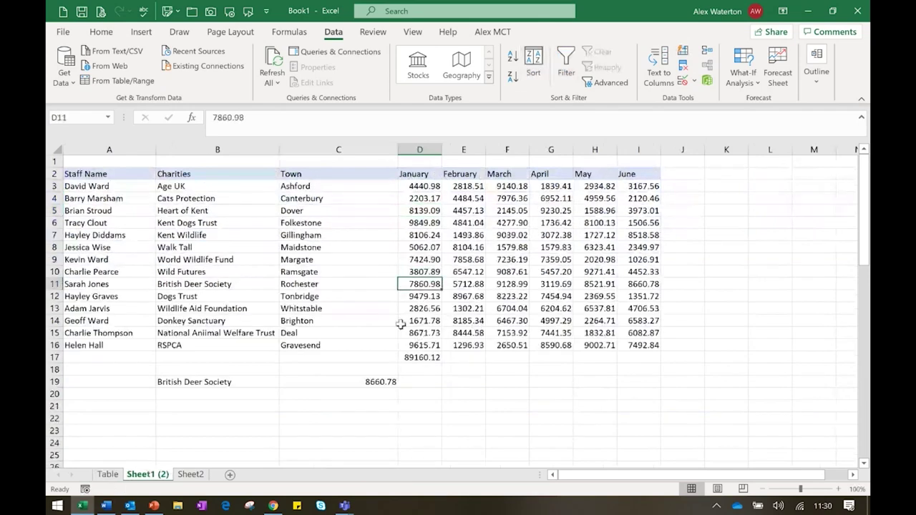
double_click(147, 474)
type("Data")
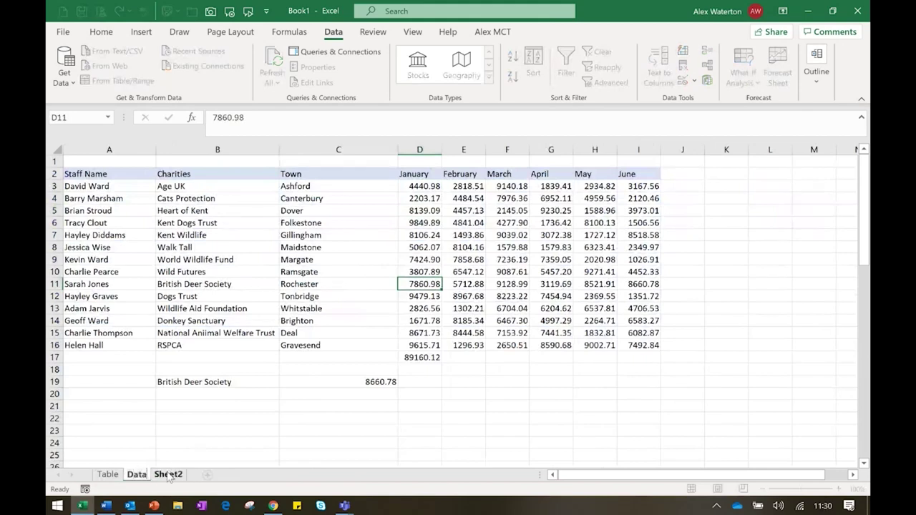
type("Sheet")
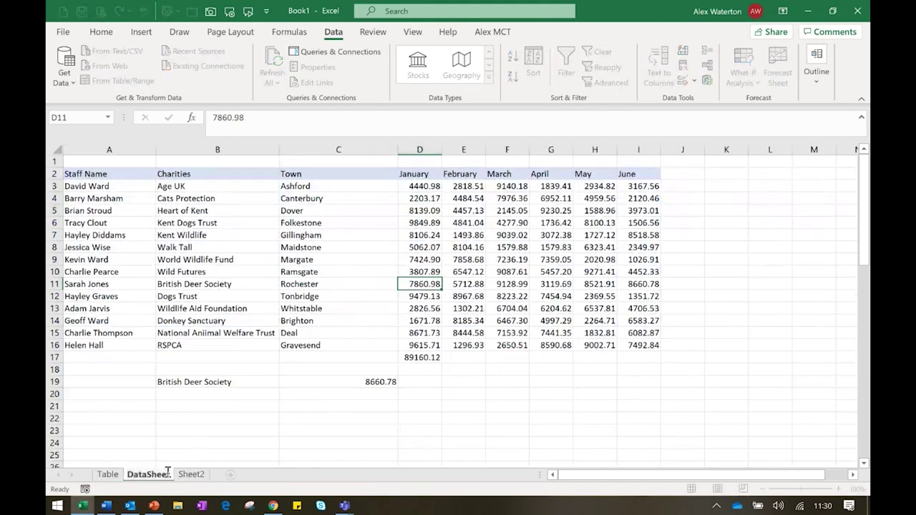
key("Return")
Rename the Sheet2 worksheet to FillSeries
left_click(162, 438)
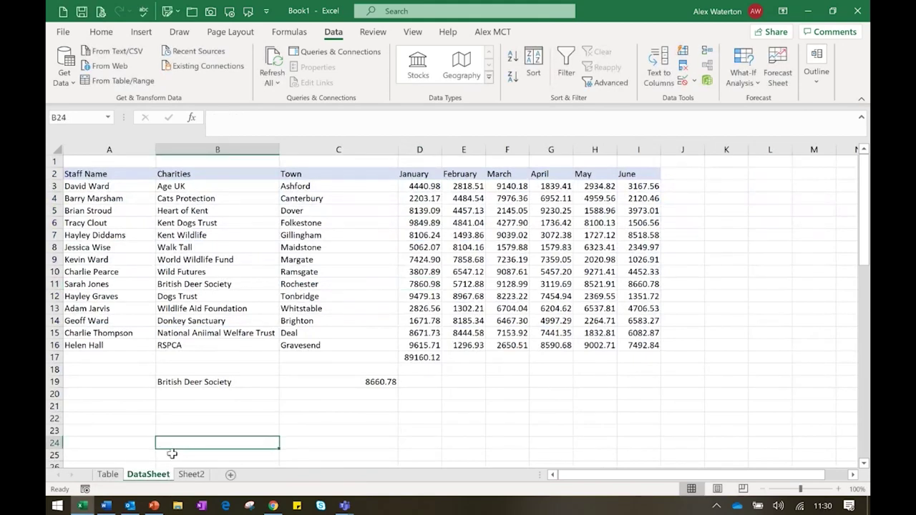
left_click(192, 475)
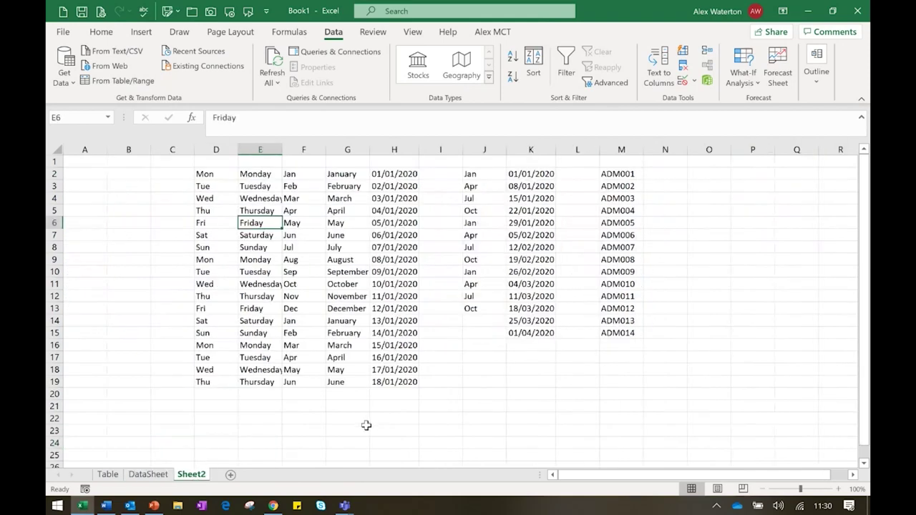
left_click(362, 429)
double_click(191, 474)
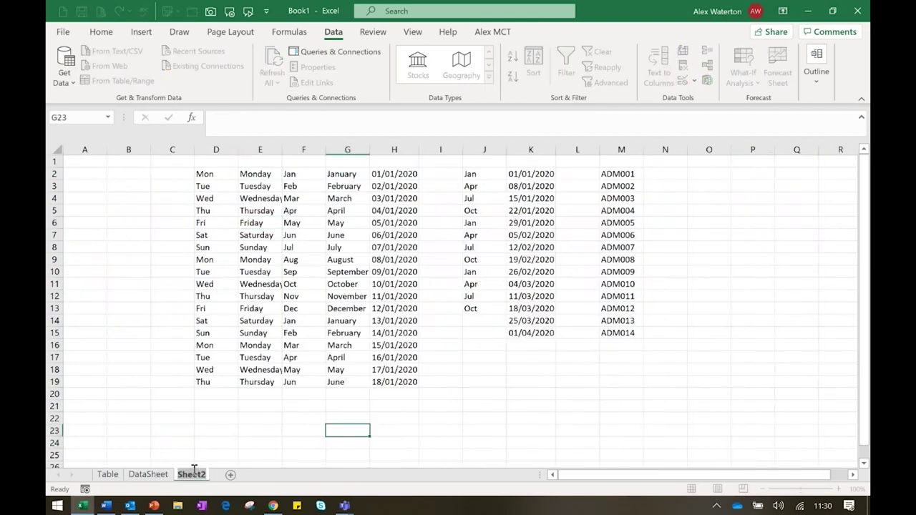
type("FillSeries")
key("Return")
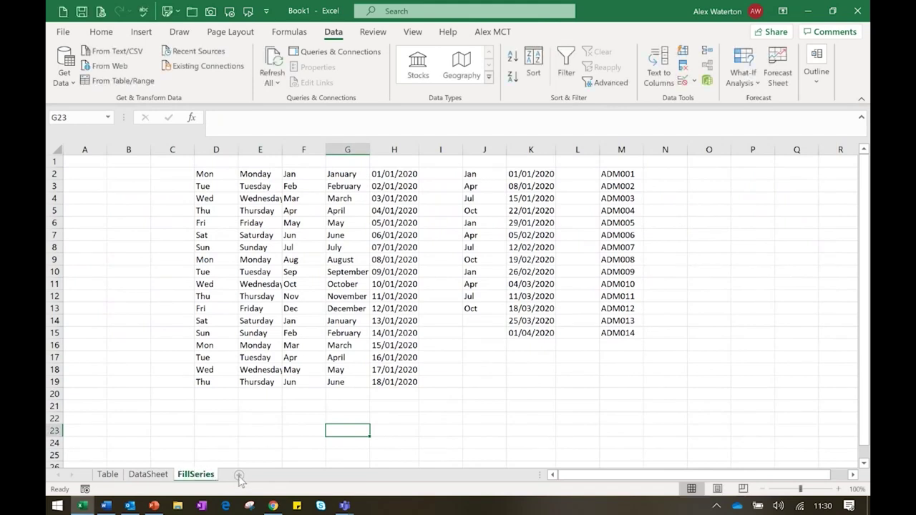
Add a blank worksheet after FillSeries and name it New
left_click(239, 475)
double_click(235, 475)
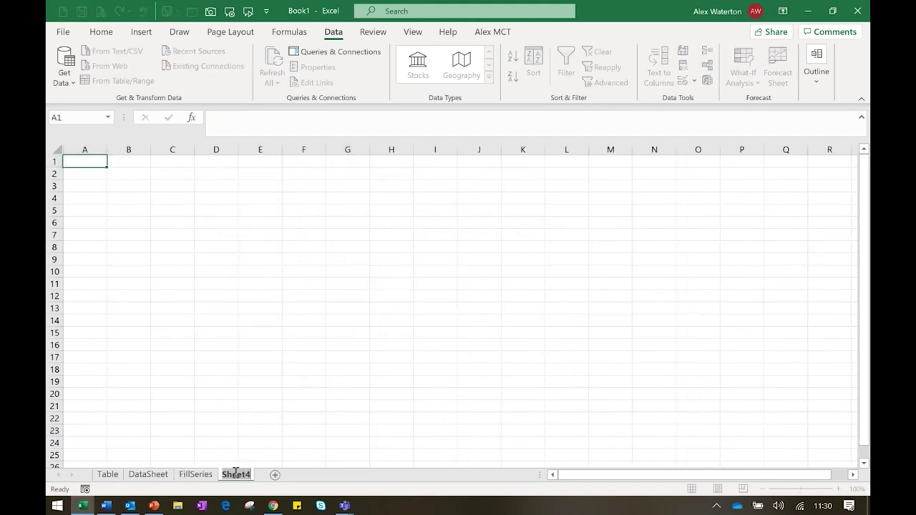
type("New")
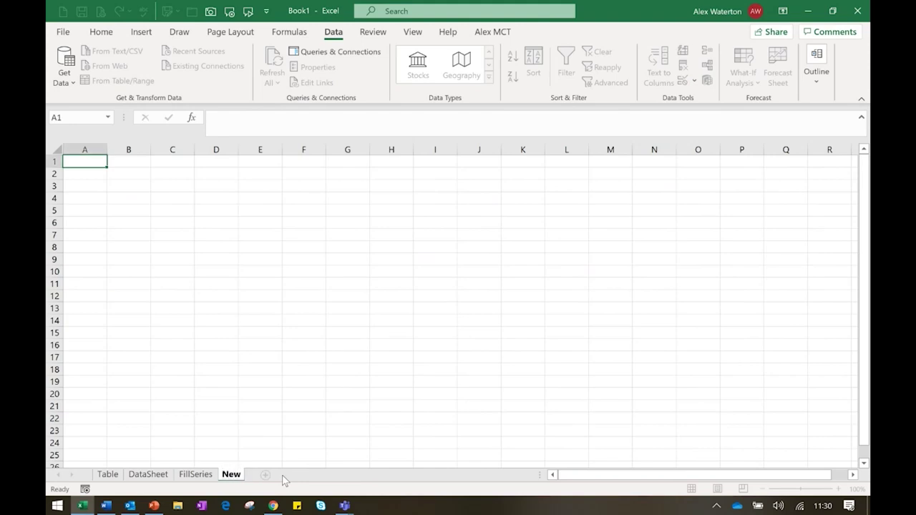
key("Return")
left_click(263, 326)
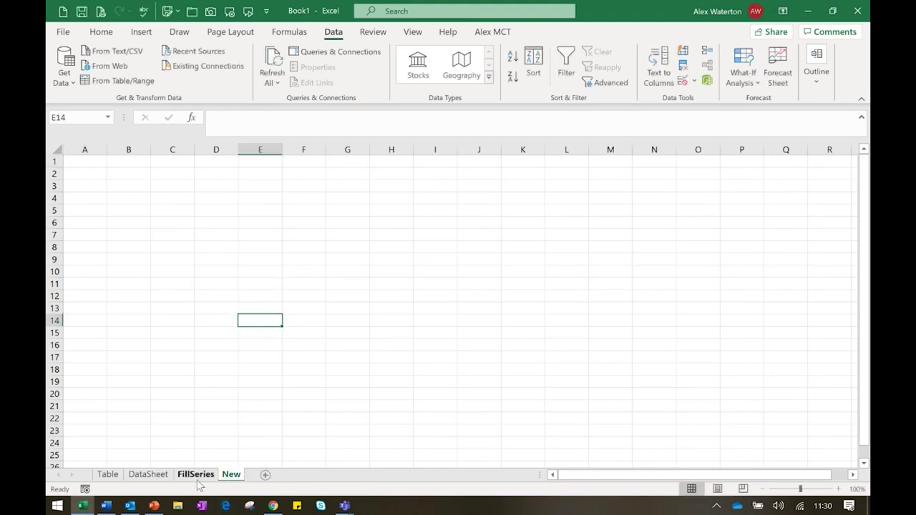
Step through the sheets from Table to New and back with Ctrl+PgDn/PgUp
left_click(107, 475)
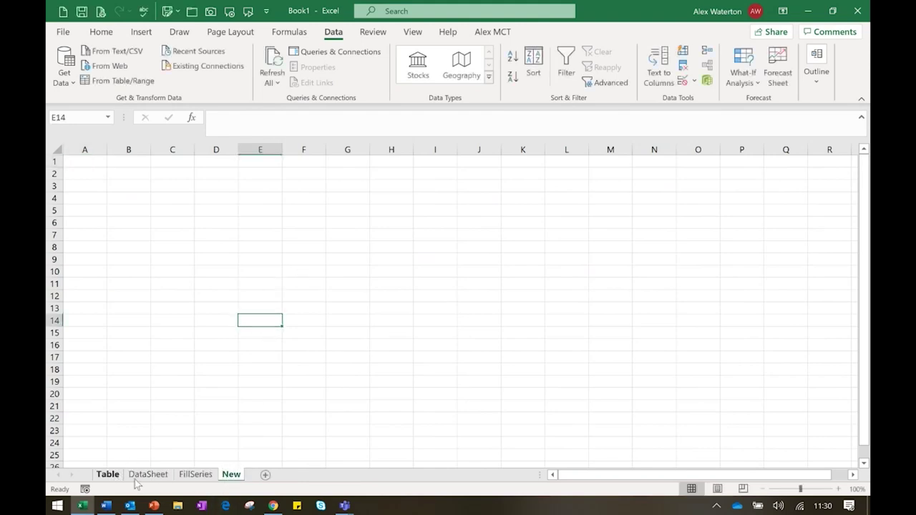
key("ctrl+Page_Down")
key("ctrl+Page_Down")
key("ctrl+Page_Down")
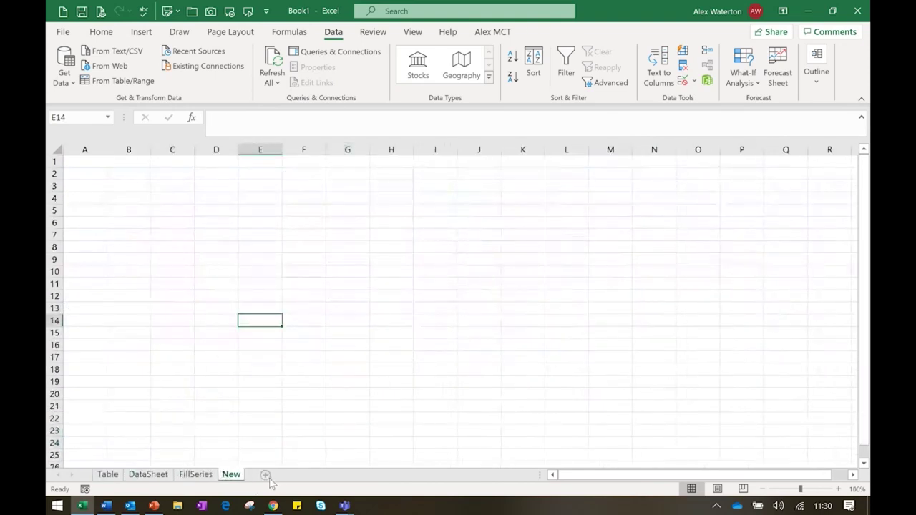
key("ctrl+Page_Up")
key("ctrl+Page_Up")
key("ctrl+Page_Up")
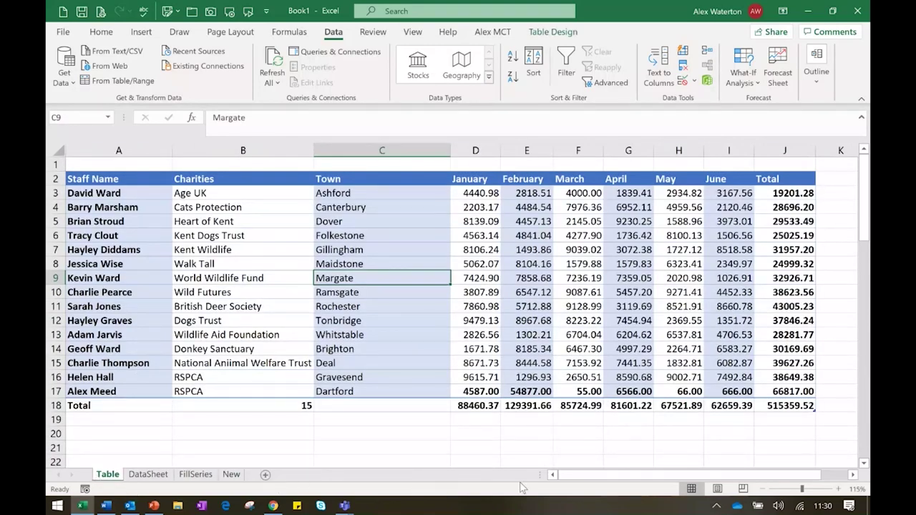
left_click_drag(542, 475, 226, 458)
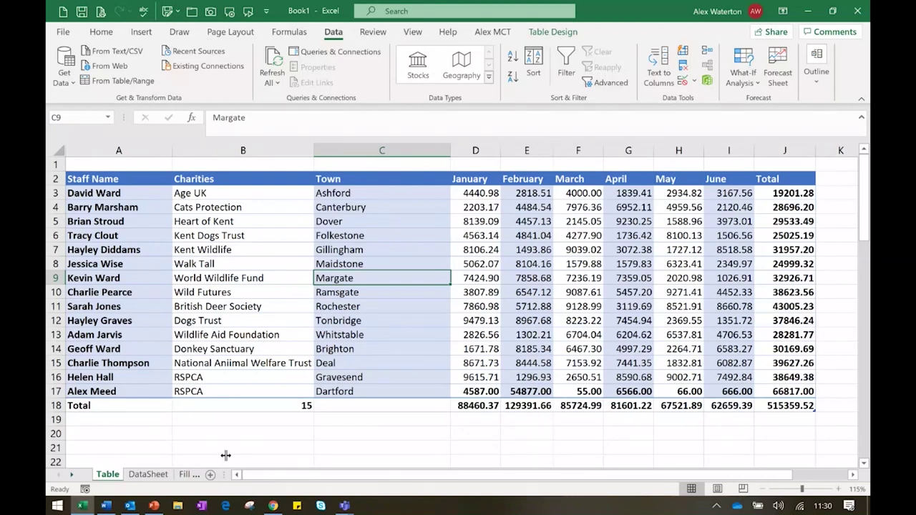
left_click(71, 475)
left_click(71, 474)
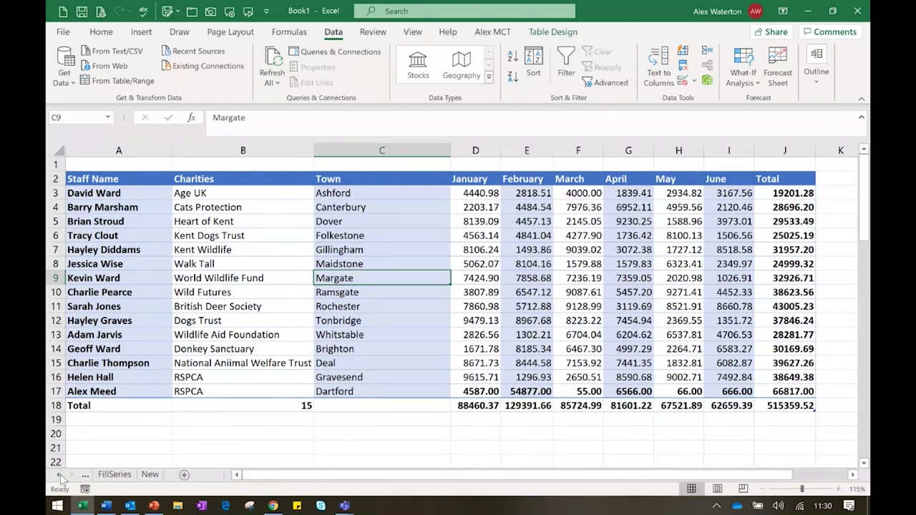
left_click(60, 474)
left_click(60, 475)
left_click(71, 475)
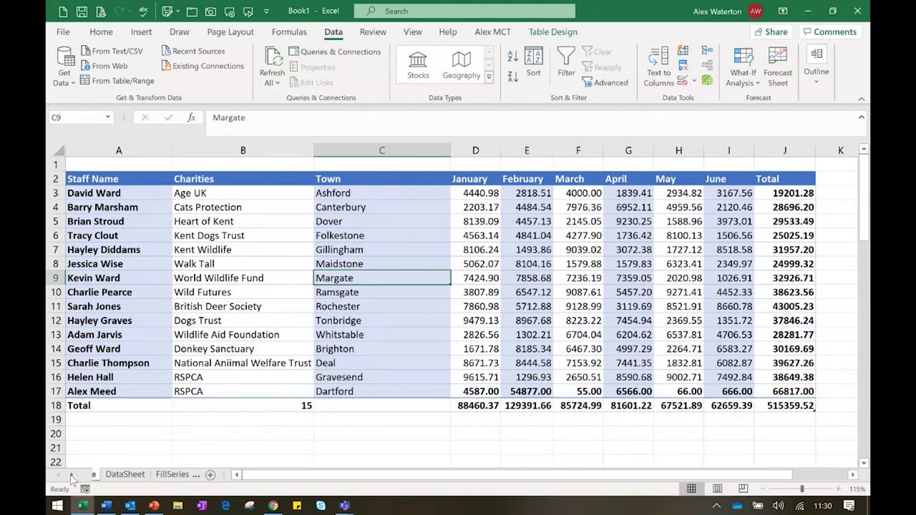
left_click(59, 476)
left_click(71, 475)
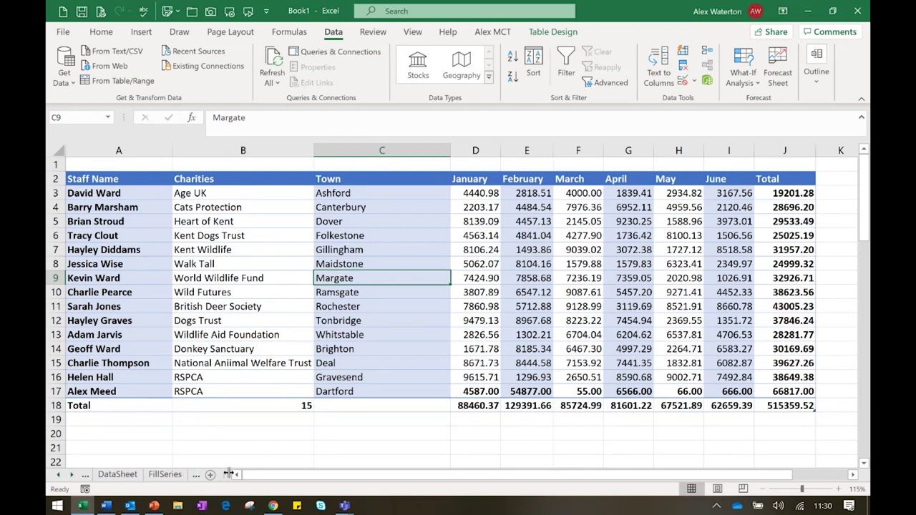
right_click(62, 478)
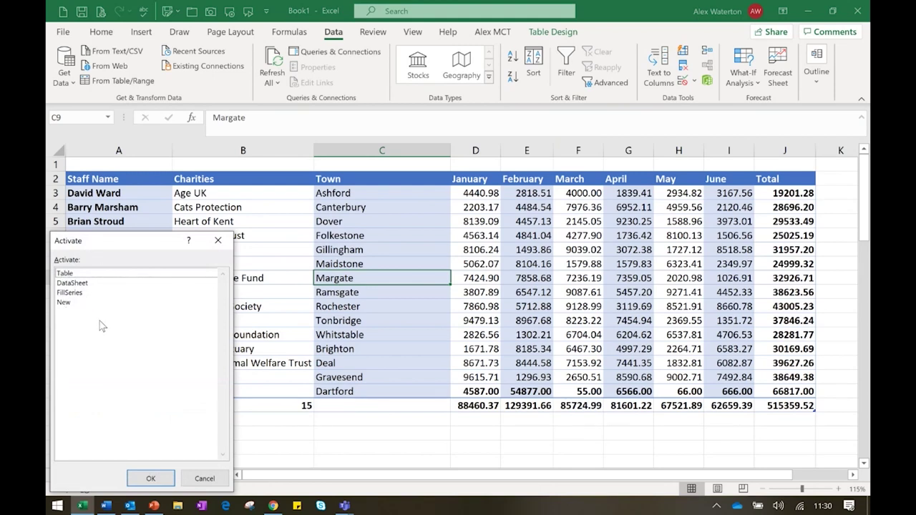
double_click(72, 284)
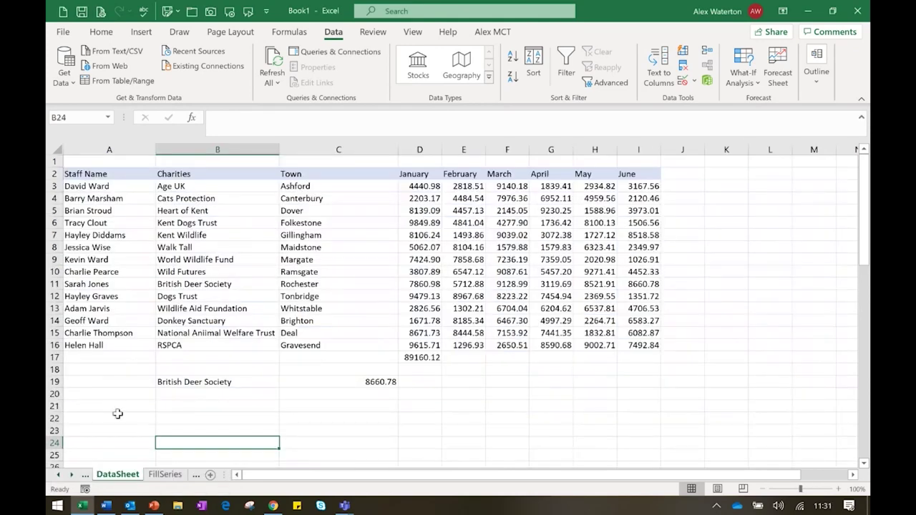
right_click(69, 477)
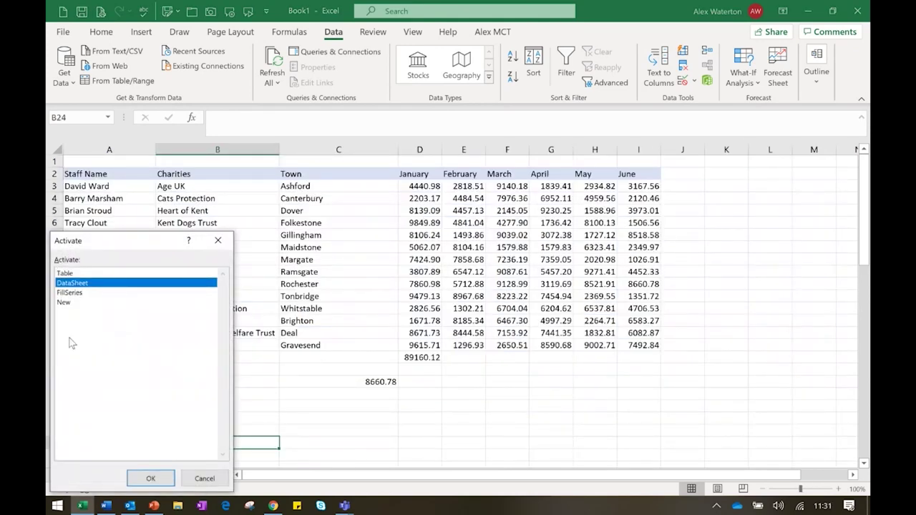
left_click(64, 275)
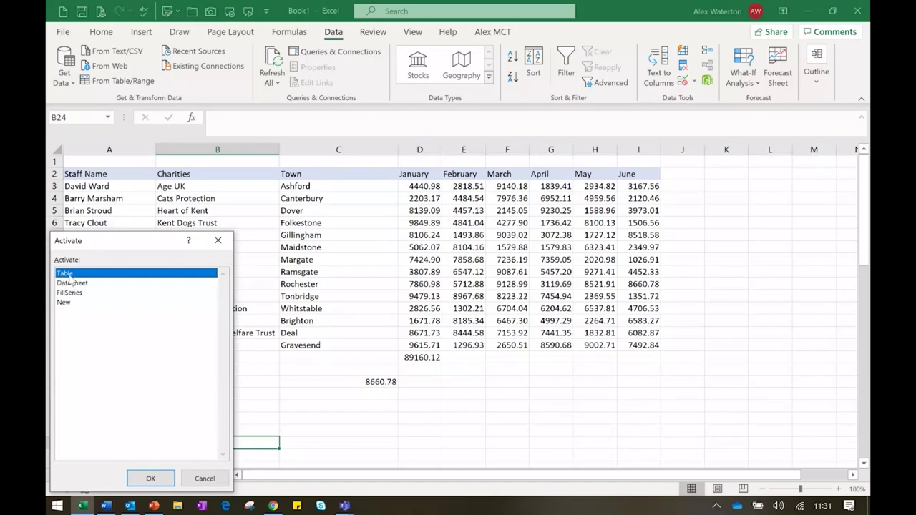
double_click(65, 275)
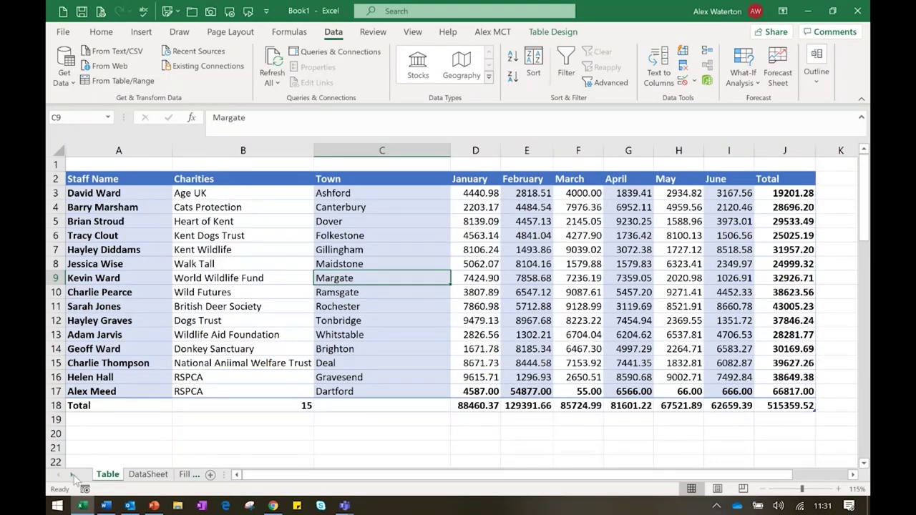
left_click_drag(227, 474, 578, 476)
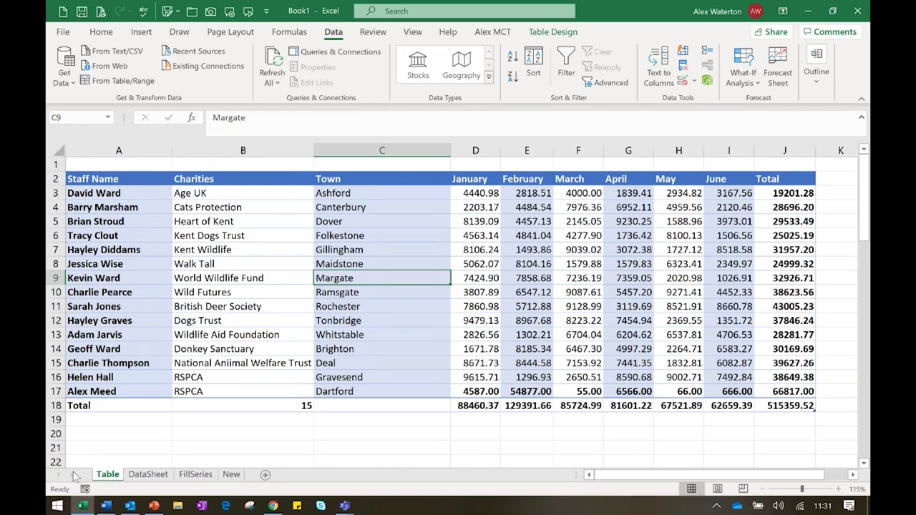
right_click(70, 475)
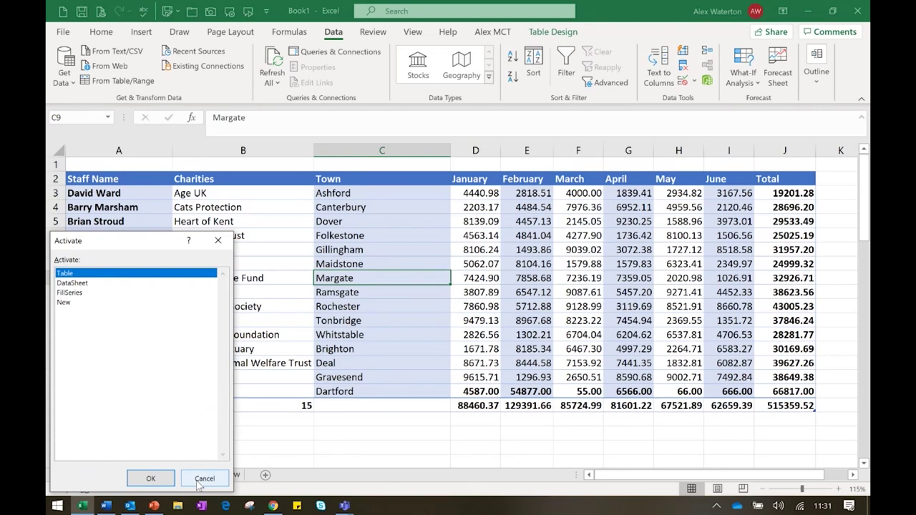
left_click(203, 479)
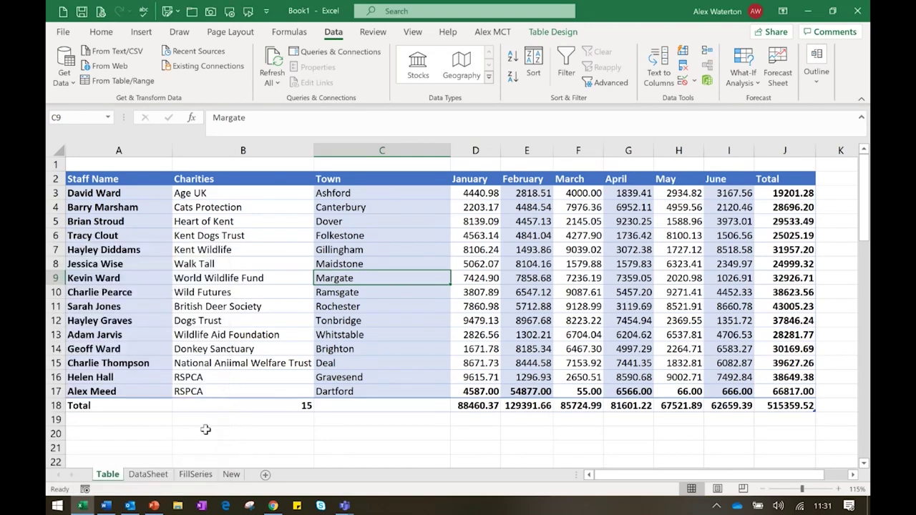
left_click(265, 425)
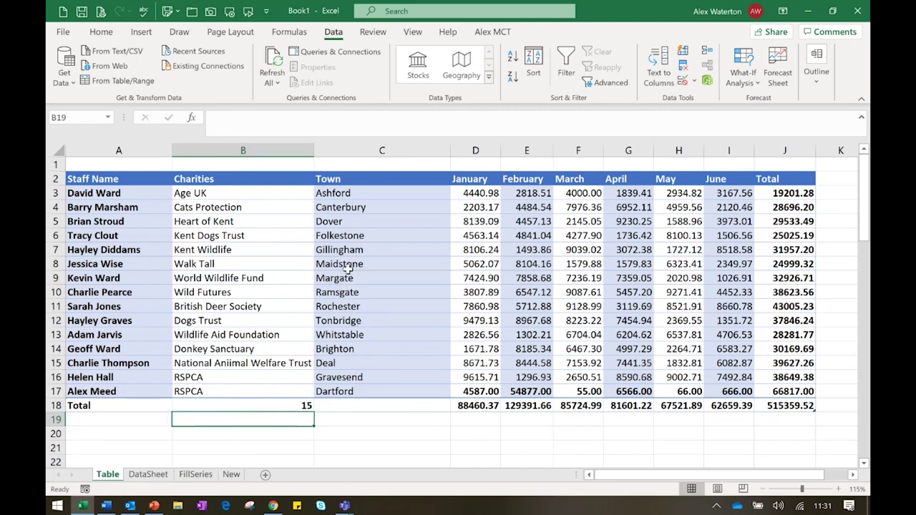
left_click(405, 306)
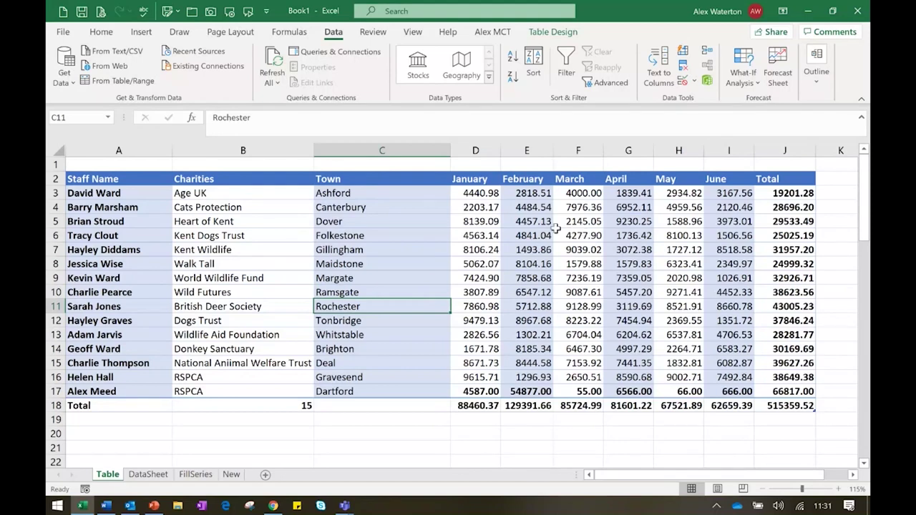
left_click(420, 363)
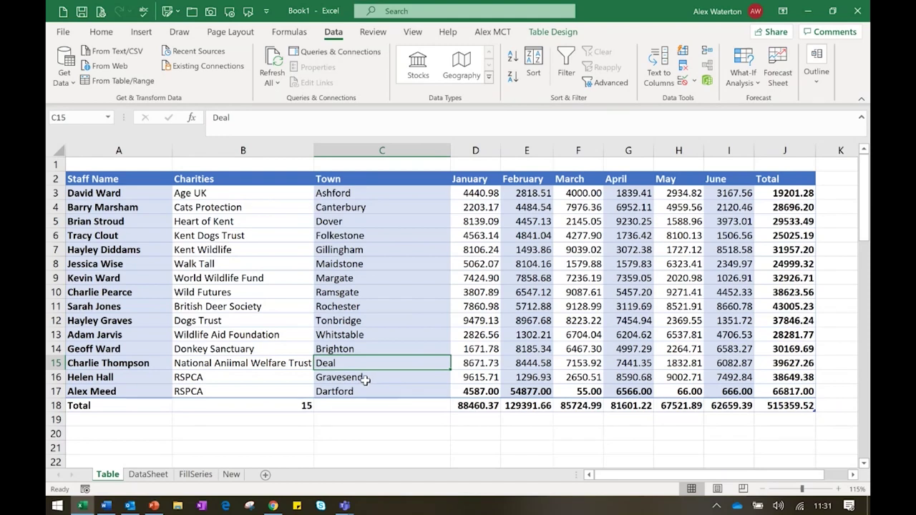
left_click(337, 429)
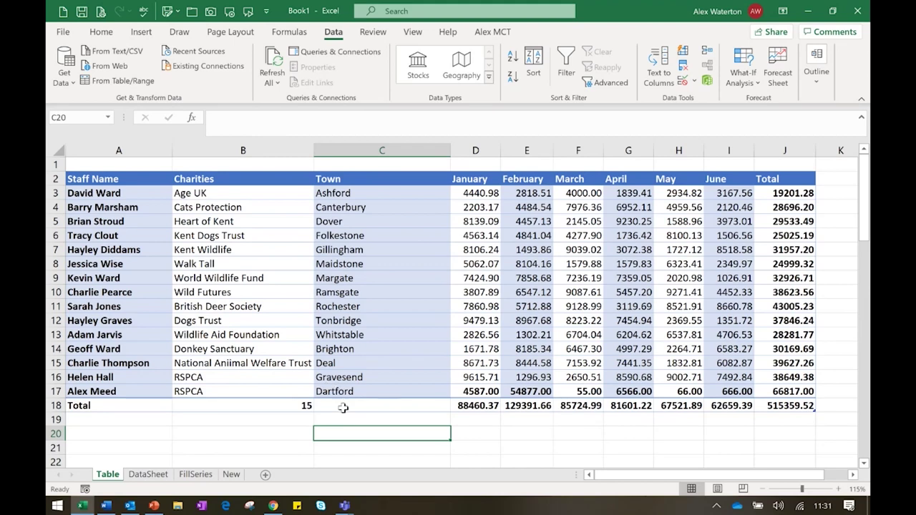
left_click(344, 407)
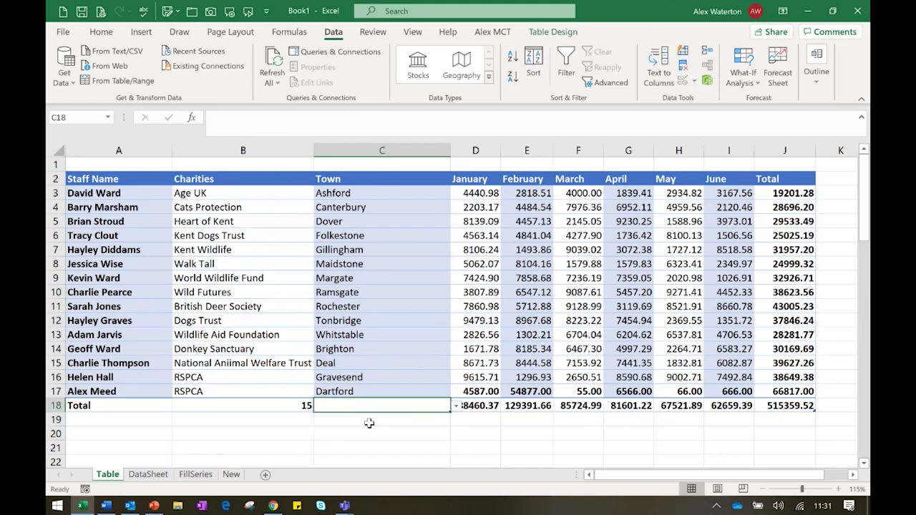
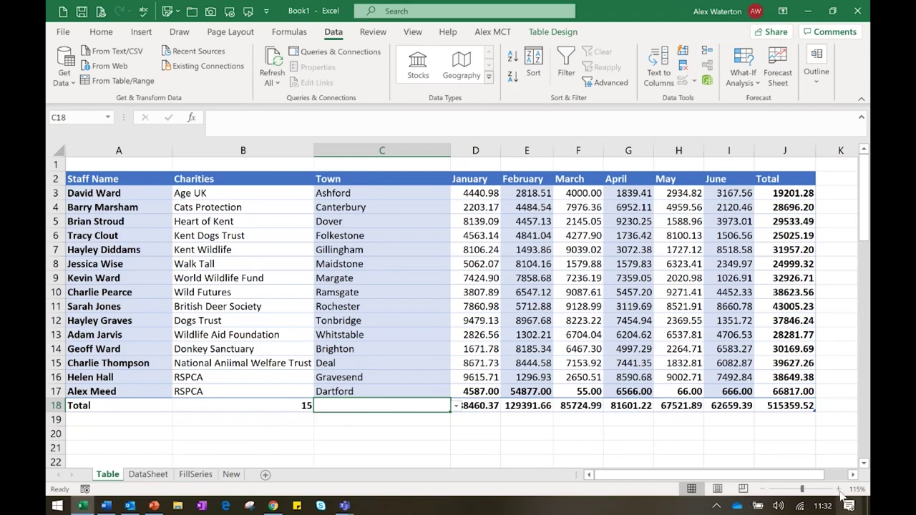
Check the Total formula in row 7 of the Table sheet, then move to the DataSheet sheet
left_click(853, 475)
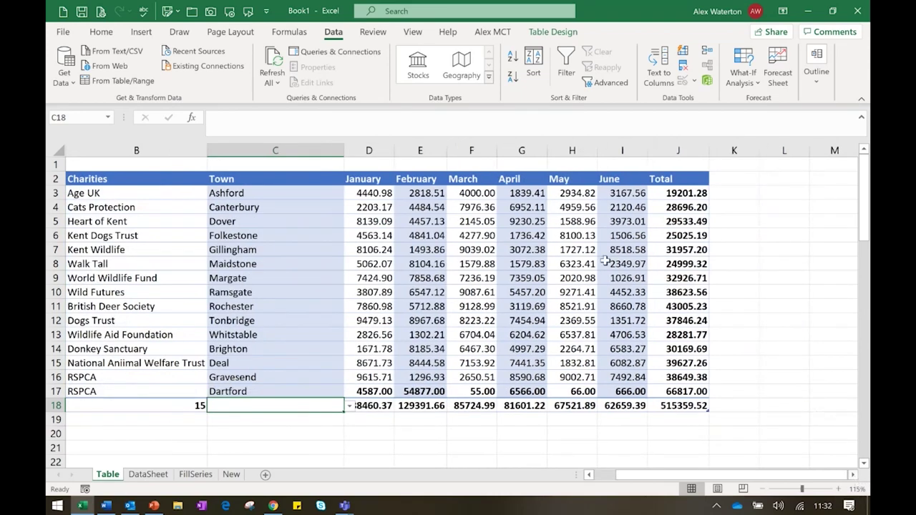
left_click(696, 249)
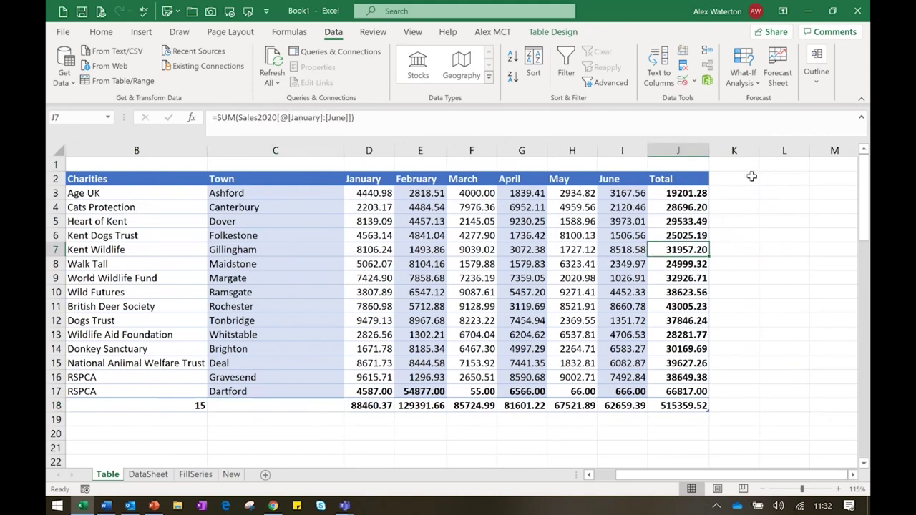
left_click(750, 179)
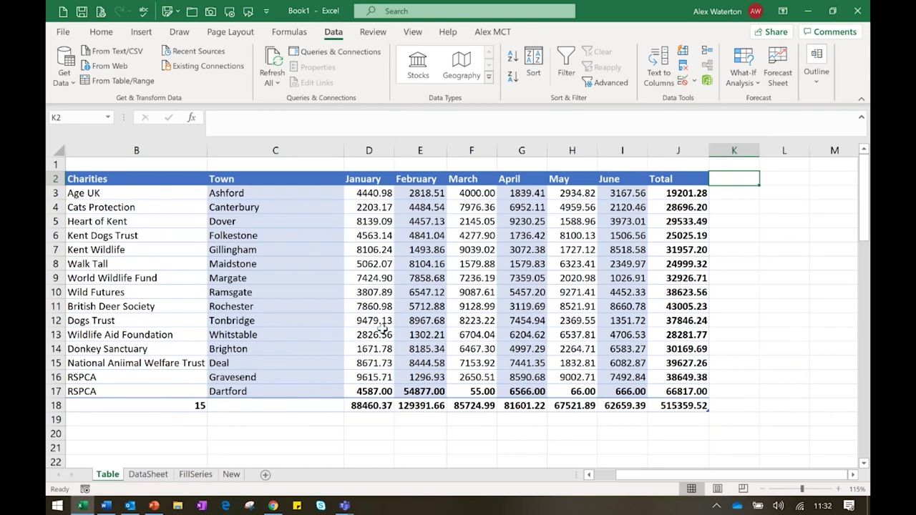
scroll(416, 356, "down", 2)
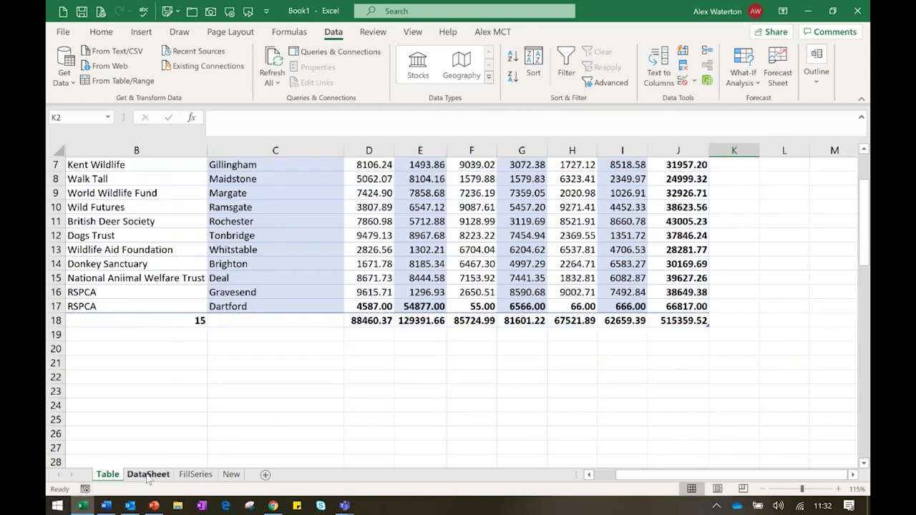
left_click(149, 477)
Preview the January–June figures by selecting D3:I16, then select cell J2 with the Insert ribbon showing
left_click(646, 320)
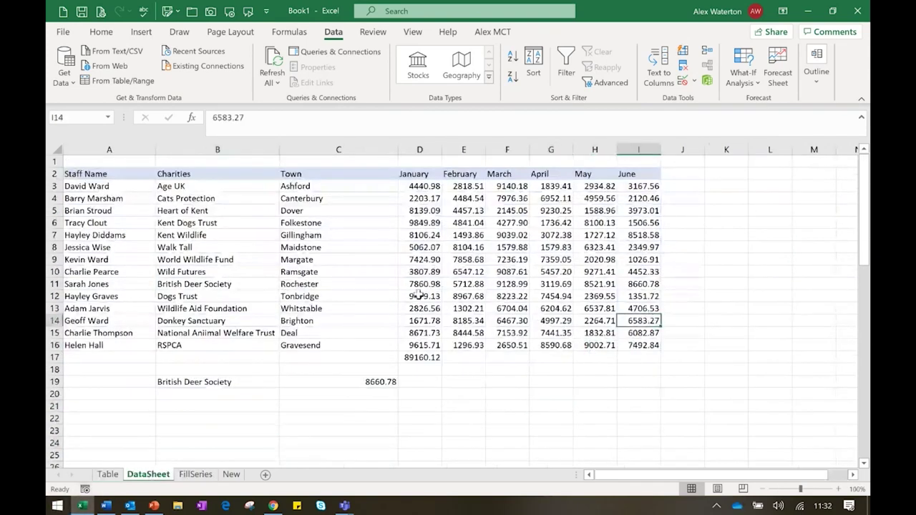
left_click_drag(427, 188, 633, 349)
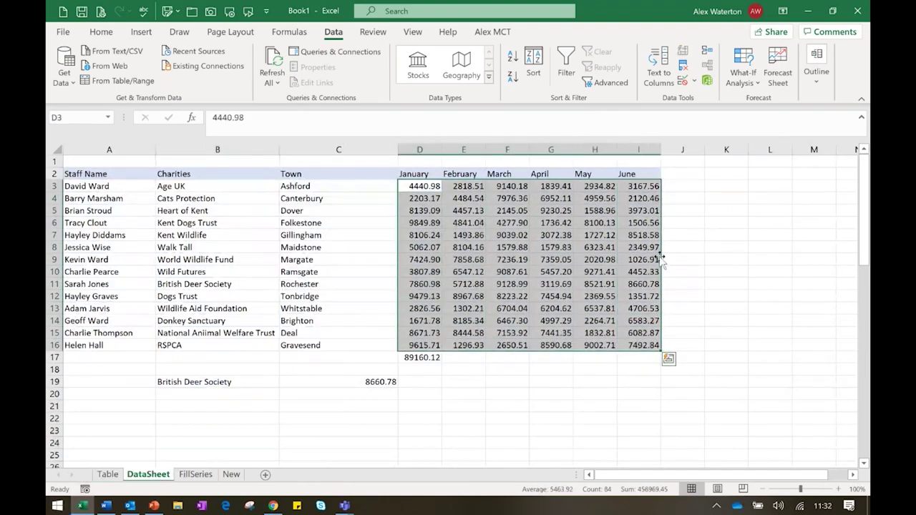
left_click(686, 176)
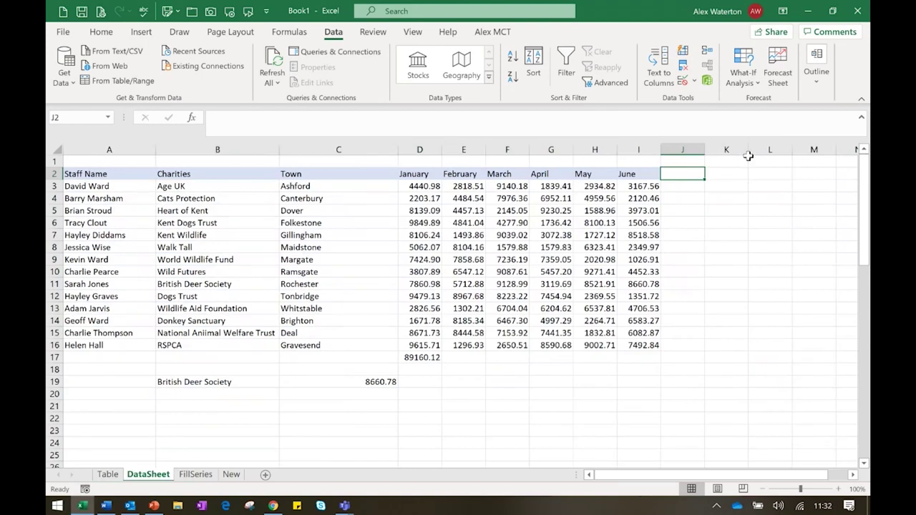
left_click(142, 32)
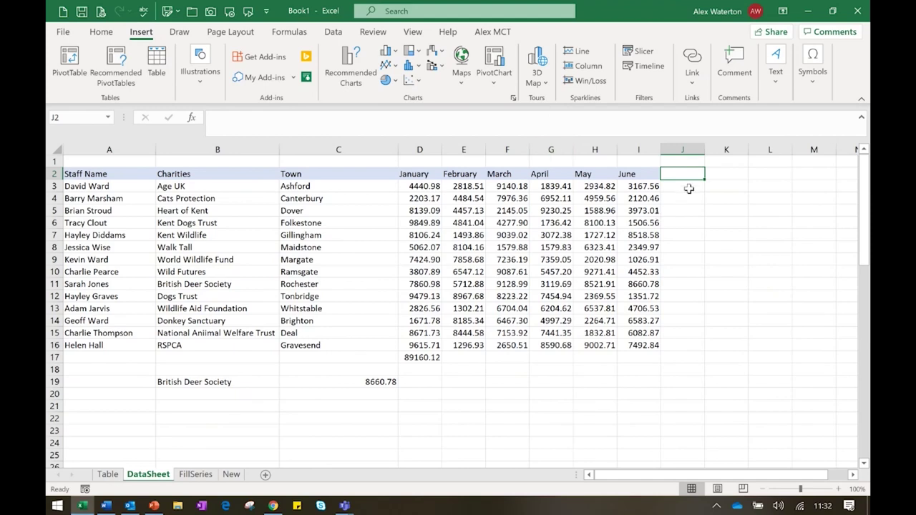
Head J2 'Sparklines' and add Quick Analysis column sparklines of D3:I16 into J3:J16
type("Sparklines")
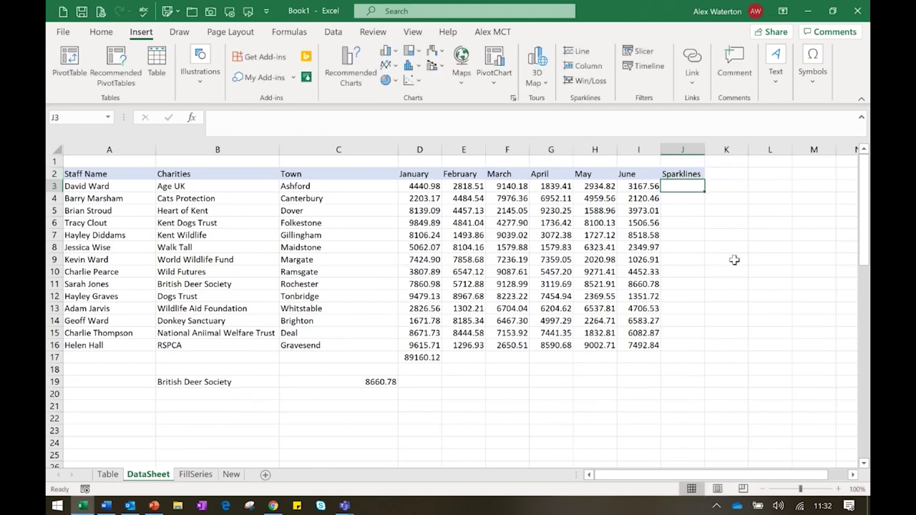
left_click(724, 283)
left_click_drag(423, 186, 638, 345)
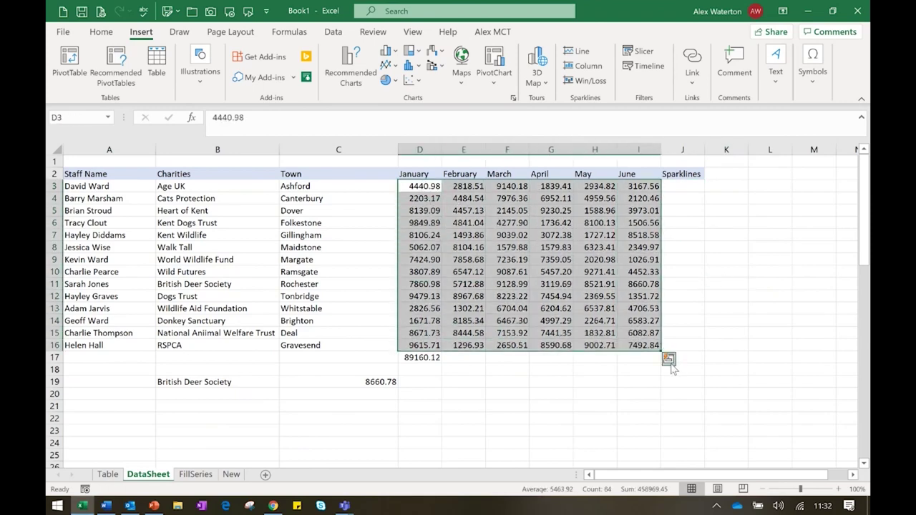
left_click(669, 360)
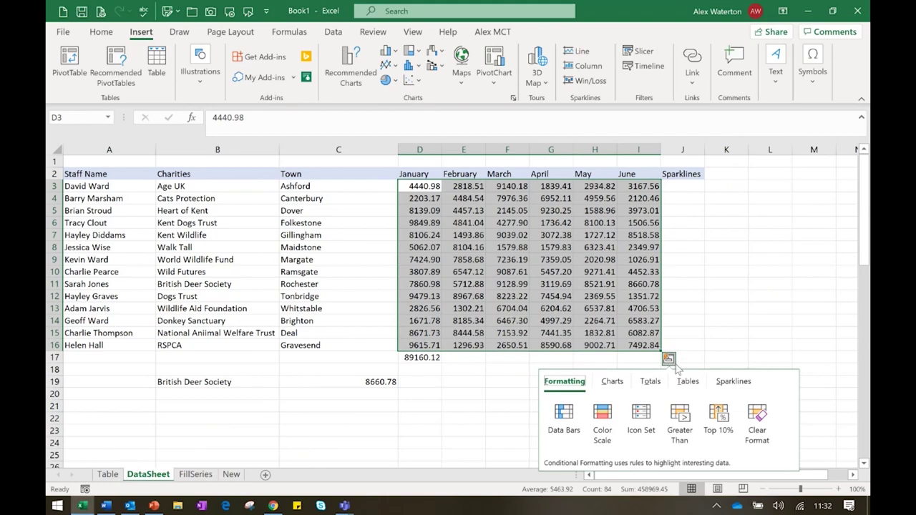
left_click(733, 385)
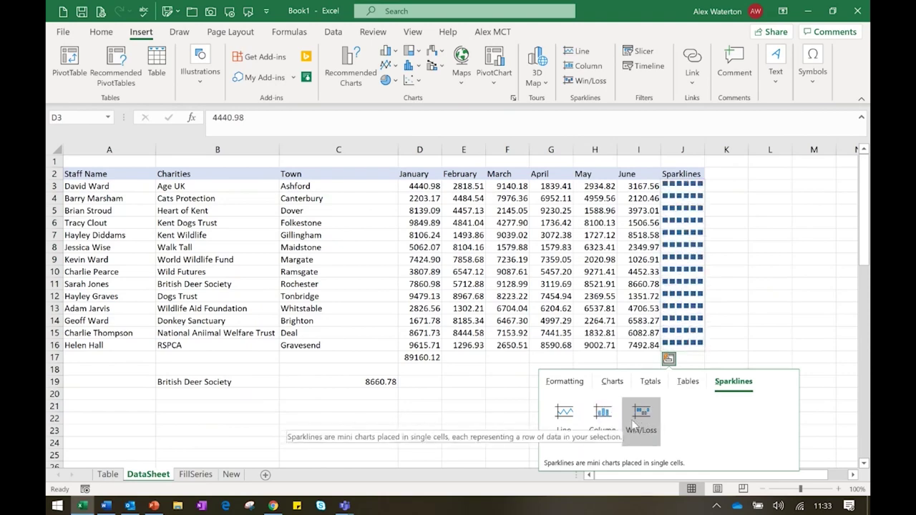
left_click(610, 422)
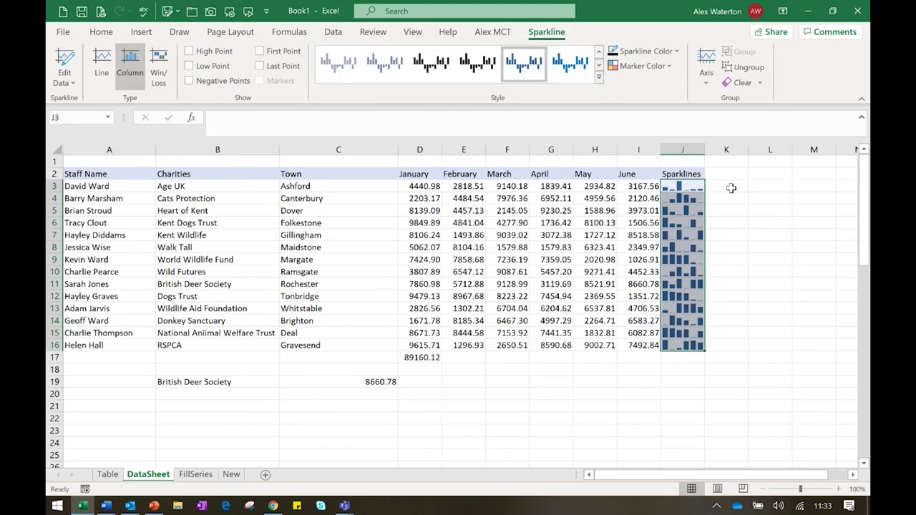
left_click(731, 188)
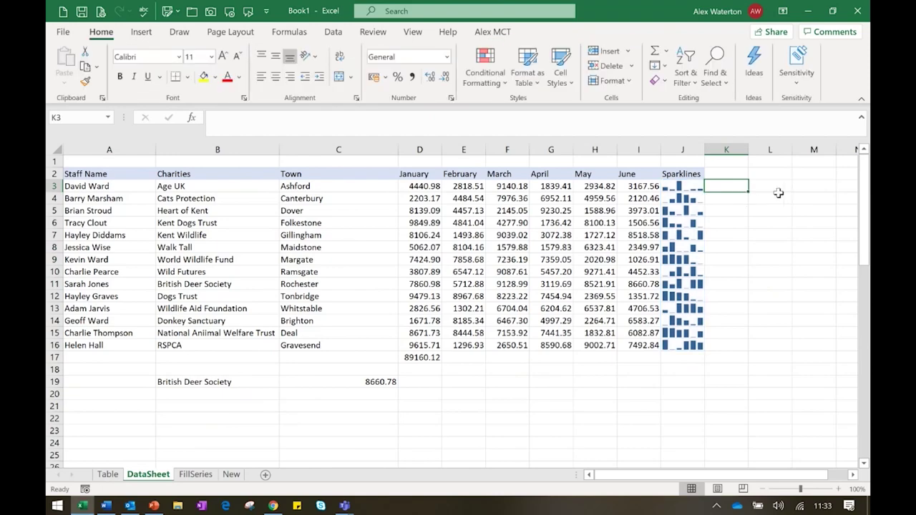
Insert a line sparkline at $K$3 using data range D3:I3
left_click(141, 33)
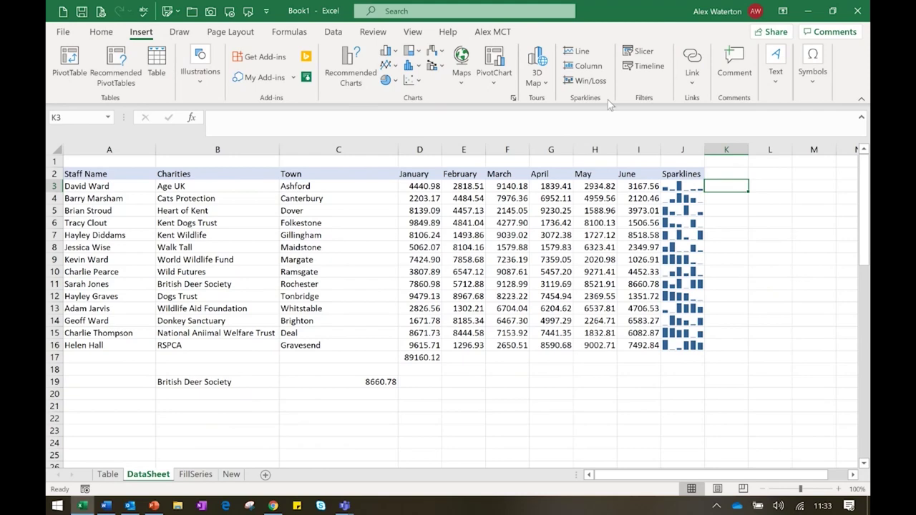
left_click(581, 52)
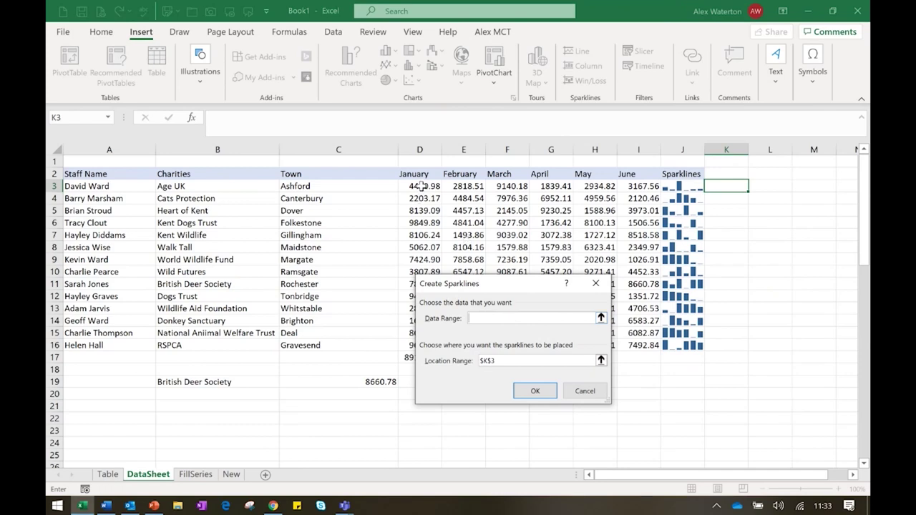
left_click_drag(421, 186, 643, 187)
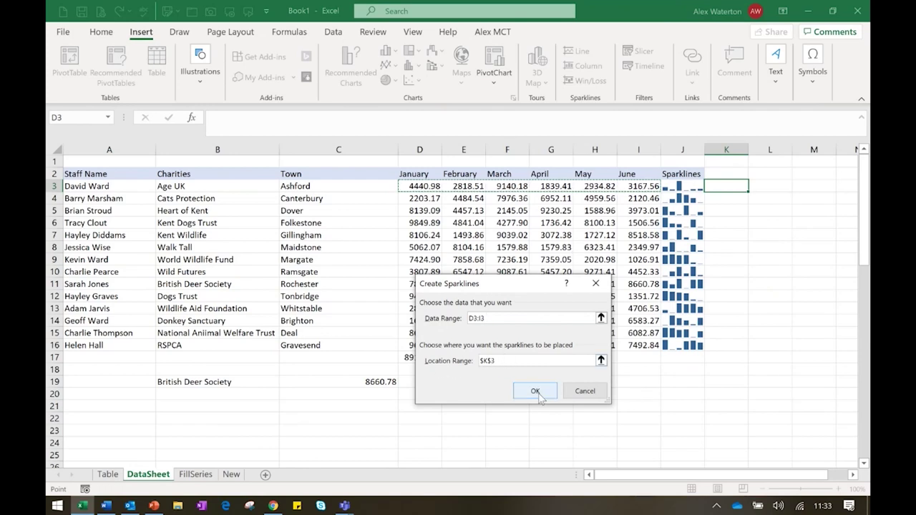
left_click(537, 394)
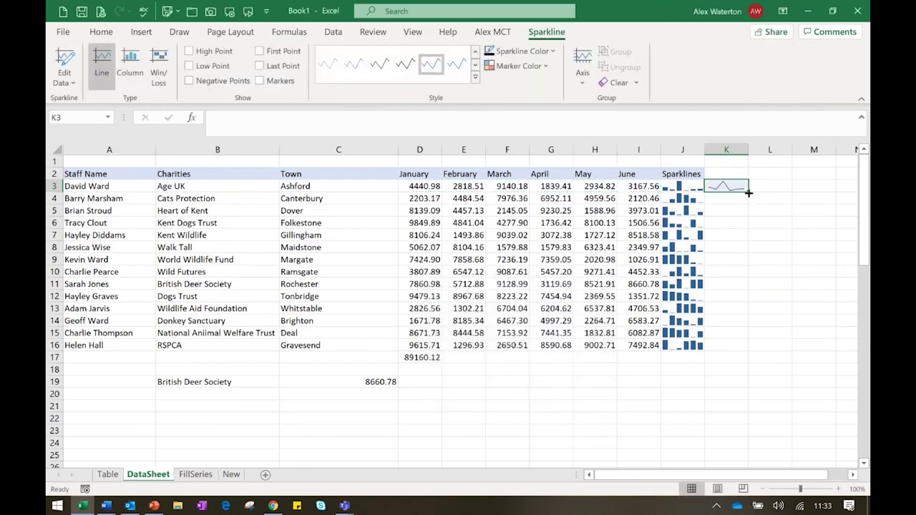
Fill the K3 line sparkline down to K16 and tick High Point for both the K and J sparklines
left_click_drag(749, 193, 749, 346)
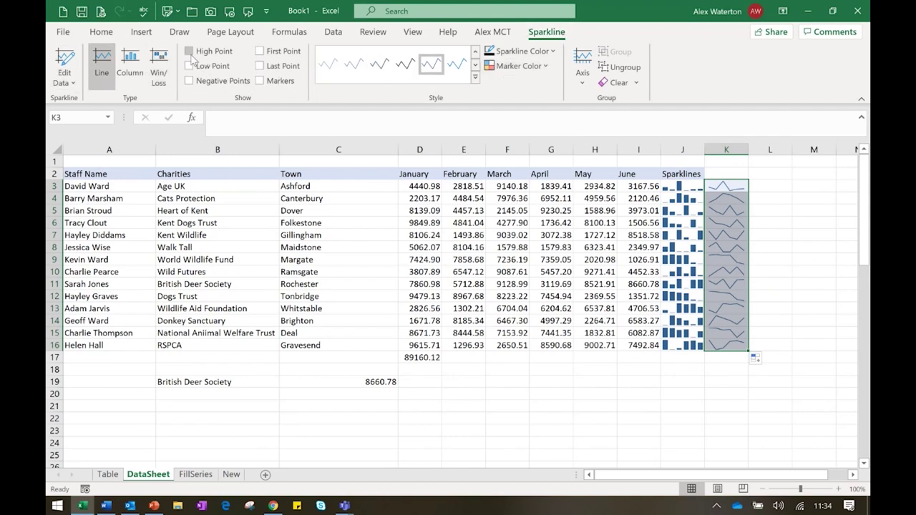
left_click(189, 52)
left_click(683, 189)
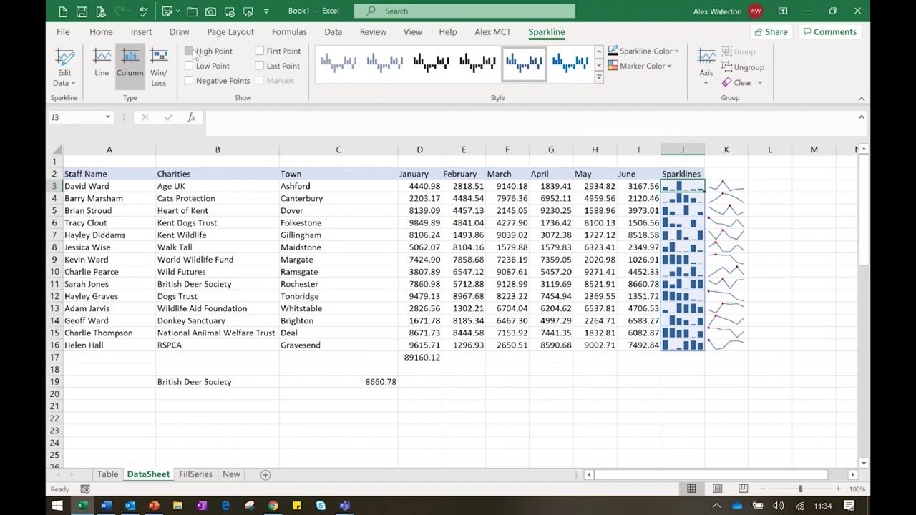
left_click(190, 52)
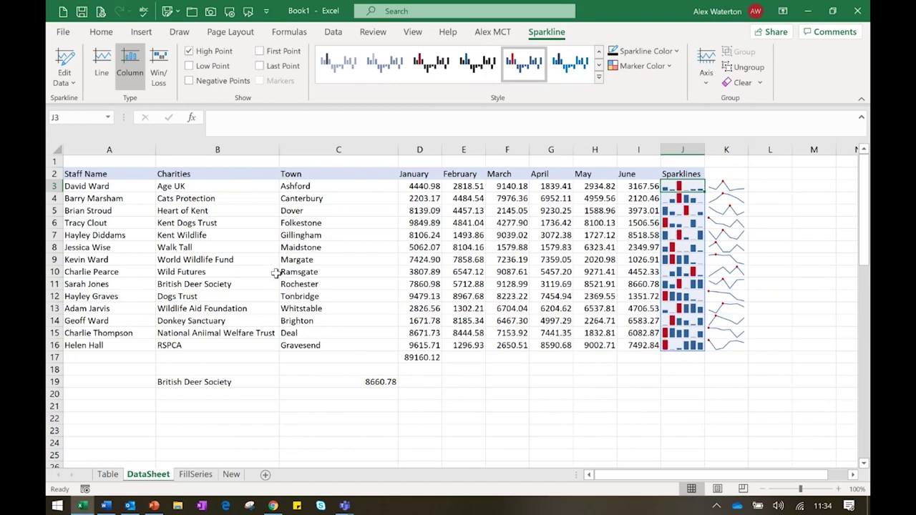
Deselect the sparklines by picking empty cell G17, then return to the Table sheet
left_click(497, 378)
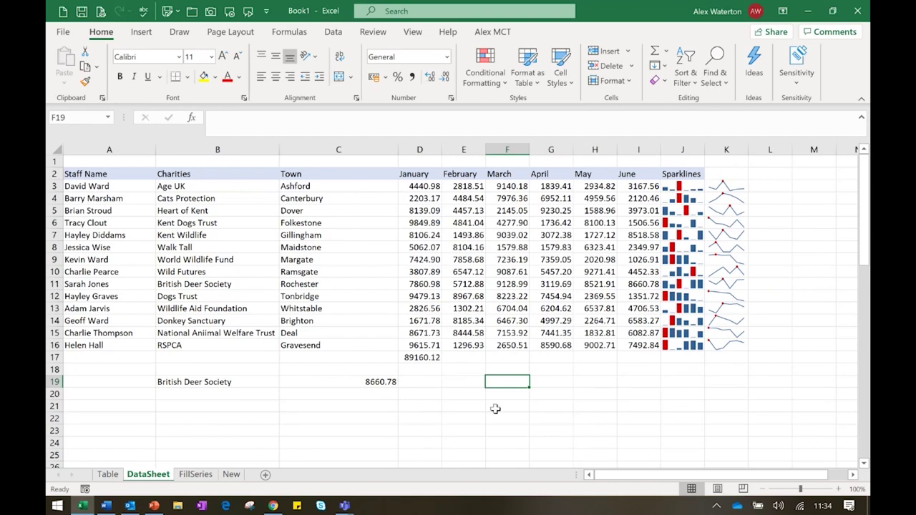
left_click(536, 362)
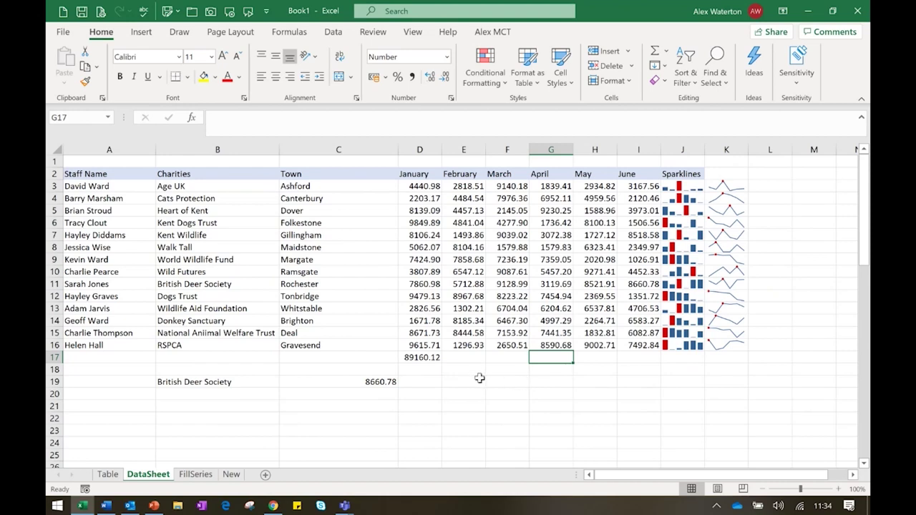
left_click(109, 474)
Review the Sales2020 table's Table Design options, then go back to DataSheet and select C9
scroll(250, 279, "up", 2)
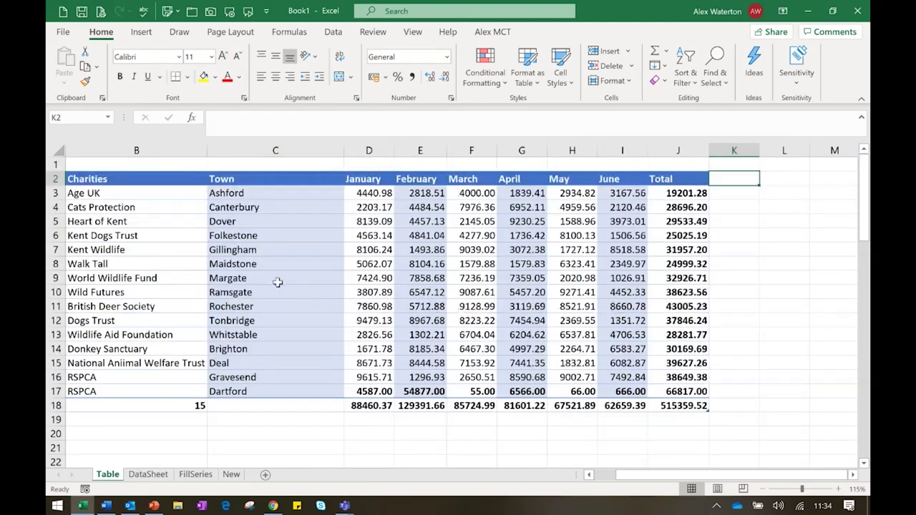
left_click(285, 272)
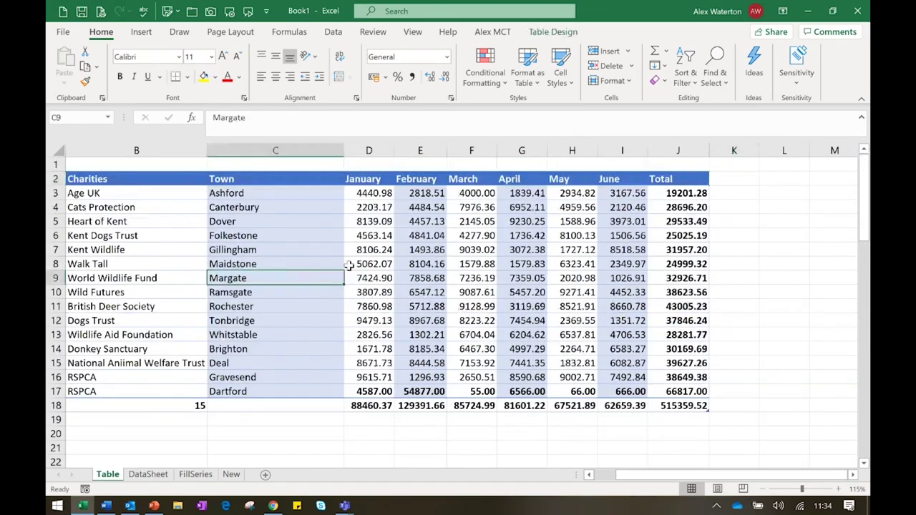
left_click(572, 31)
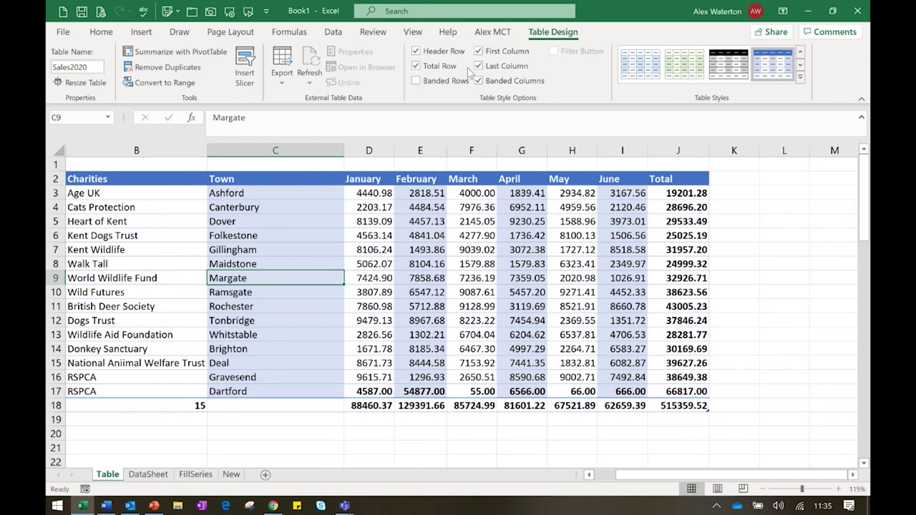
left_click(771, 235)
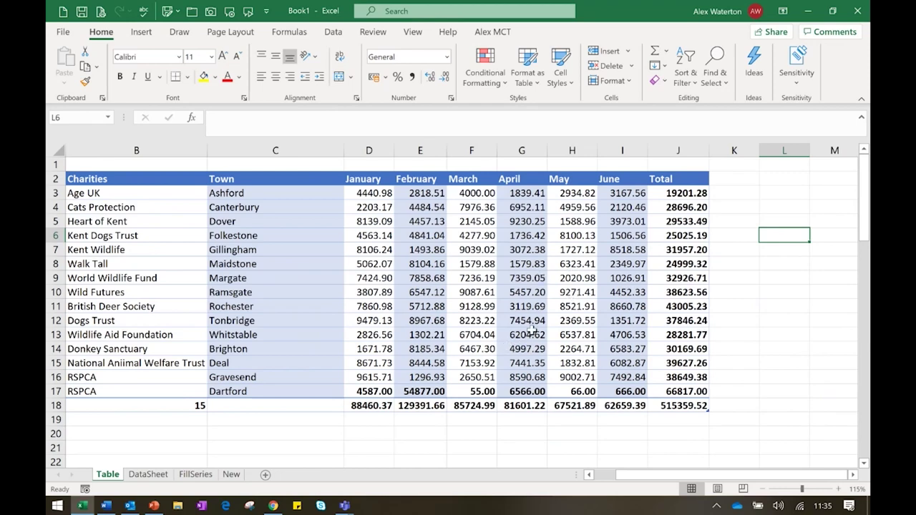
left_click(373, 295)
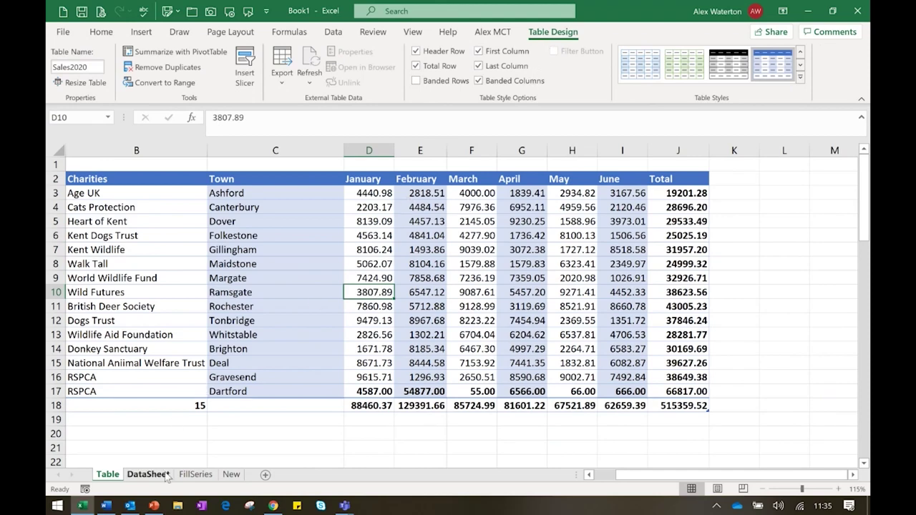
left_click(164, 477)
left_click(391, 258)
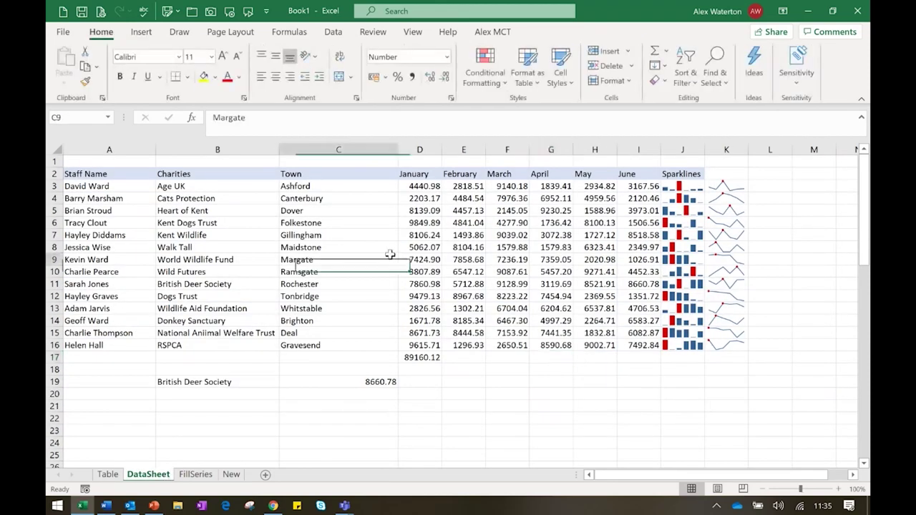
Select the staff data A2:I16 and apply Format as Table style Light Gray, Table Style Medium 11
left_click(380, 224)
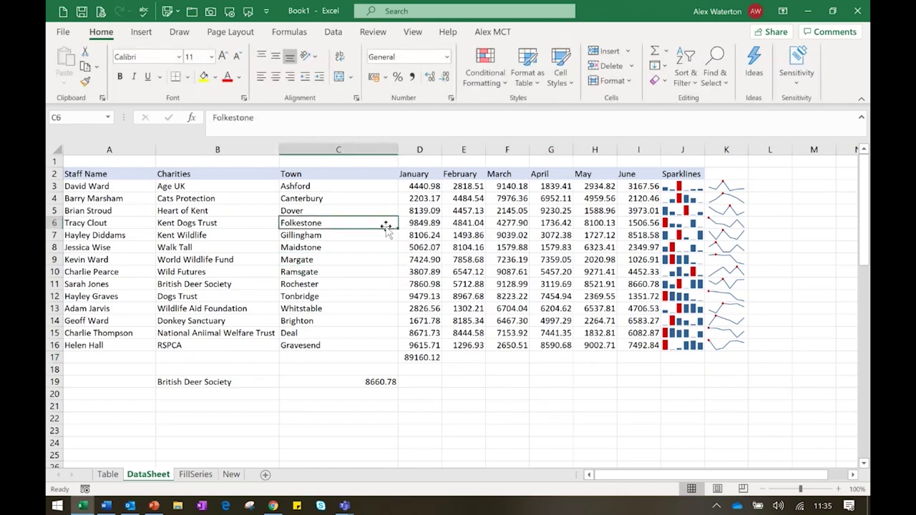
left_click(420, 247)
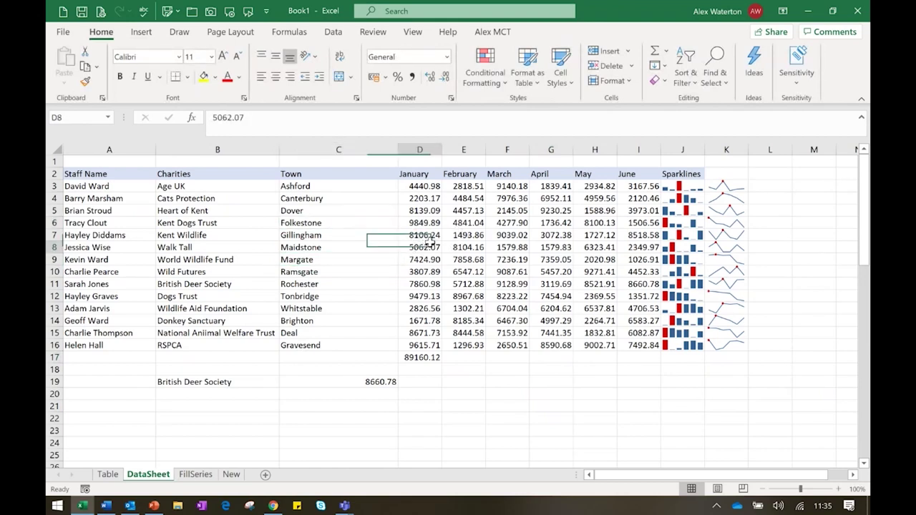
left_click_drag(101, 176, 653, 346)
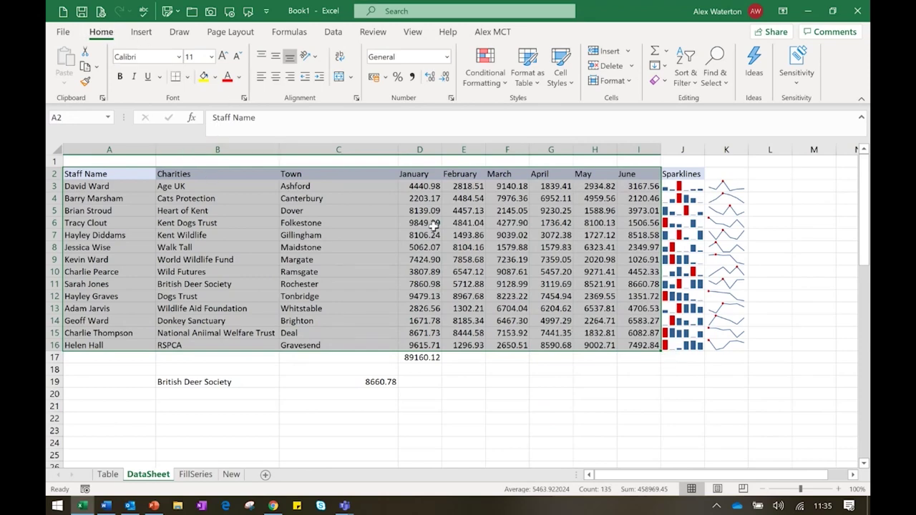
left_click(538, 85)
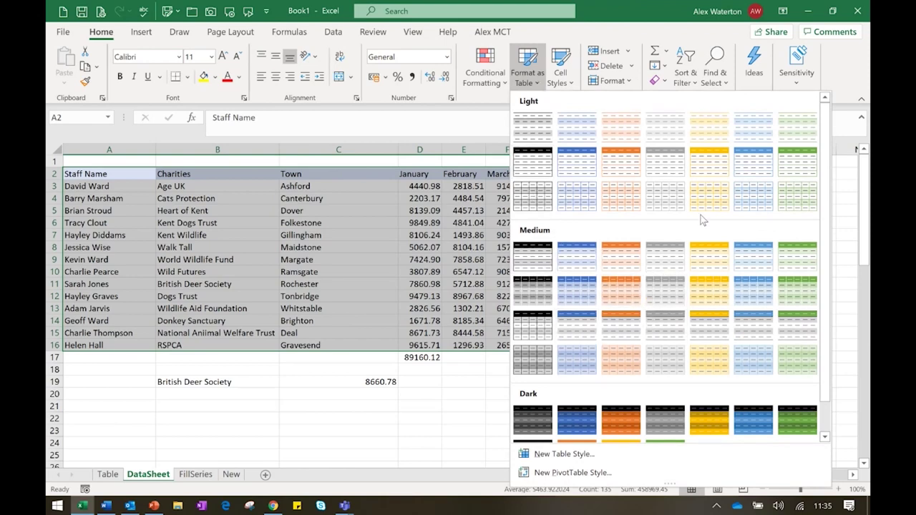
left_click(668, 291)
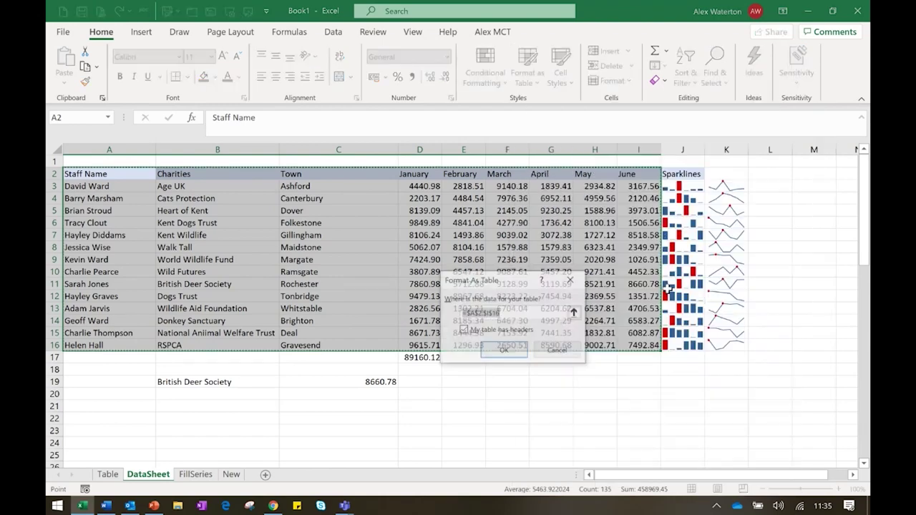
Confirm the table, abandon renaming it AD2020, then undo the table formatting with Ctrl+Z
left_click(505, 354)
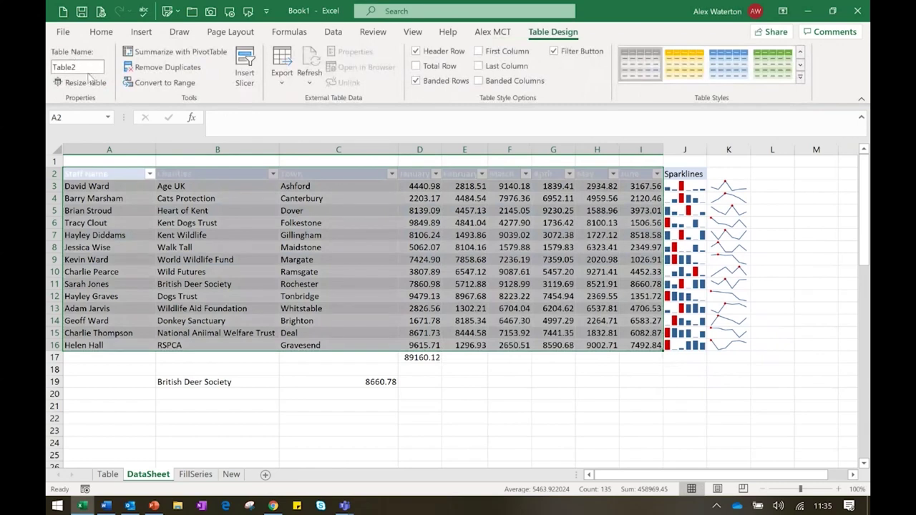
left_click(84, 67)
type("AD2020")
key("Escape")
left_click(482, 272)
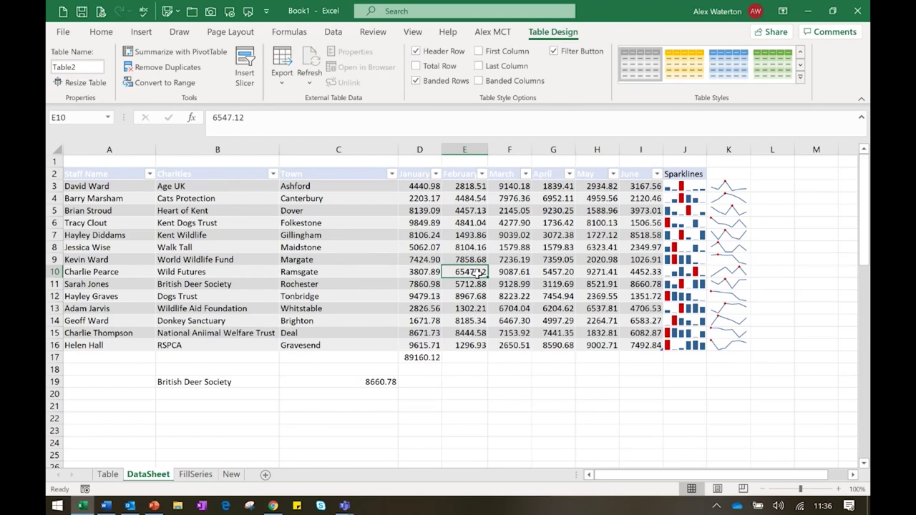
key("ctrl+z")
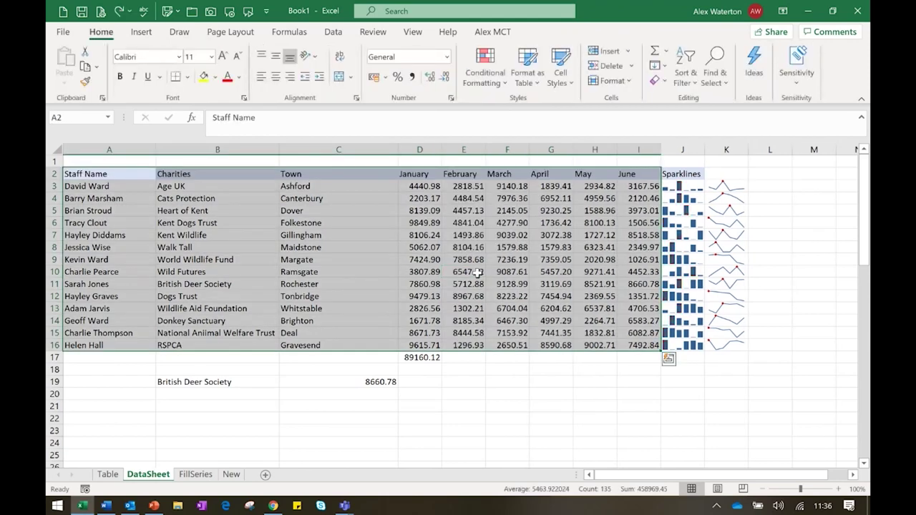
Clear the selection by picking empty cells E18 and E17, then minimise the Excel window
left_click(481, 246)
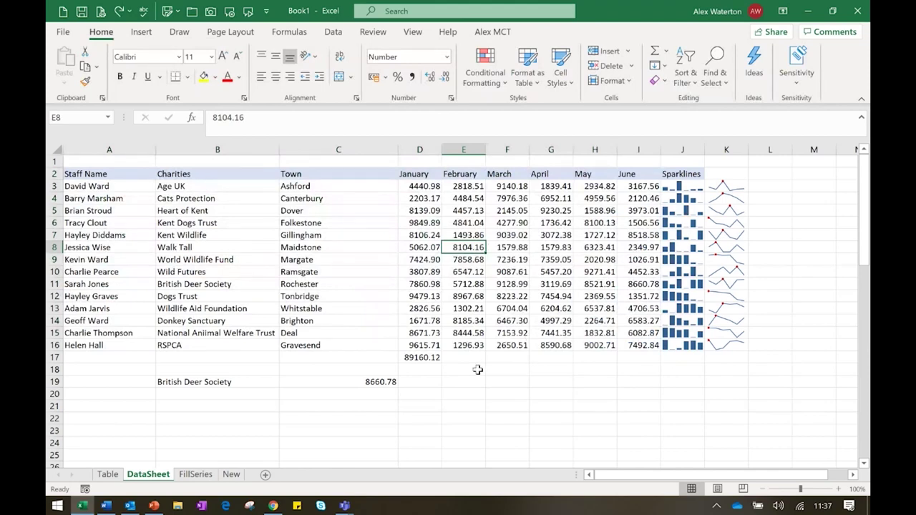
left_click(477, 370)
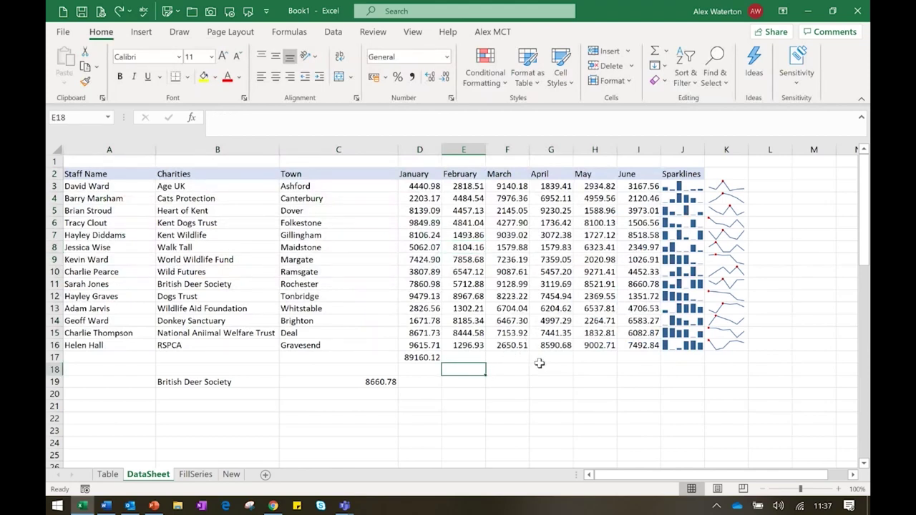
left_click(508, 356)
left_click(473, 356)
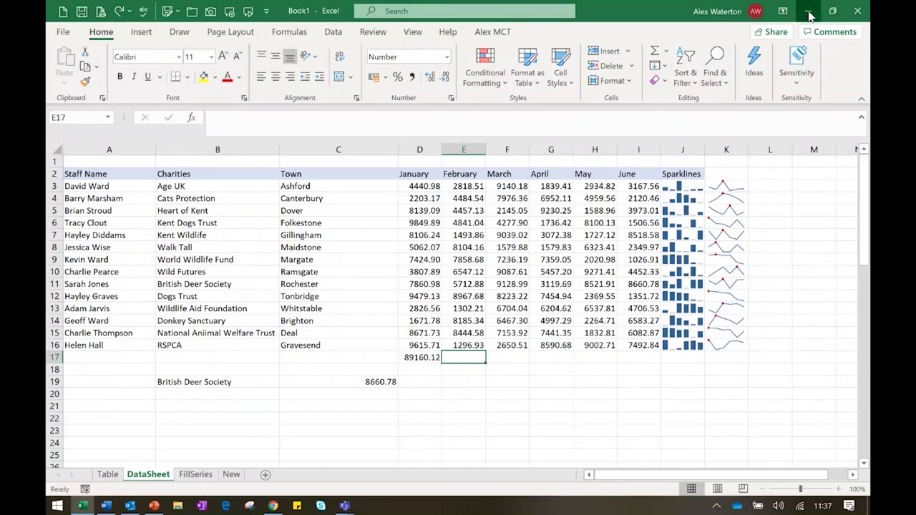
left_click(809, 12)
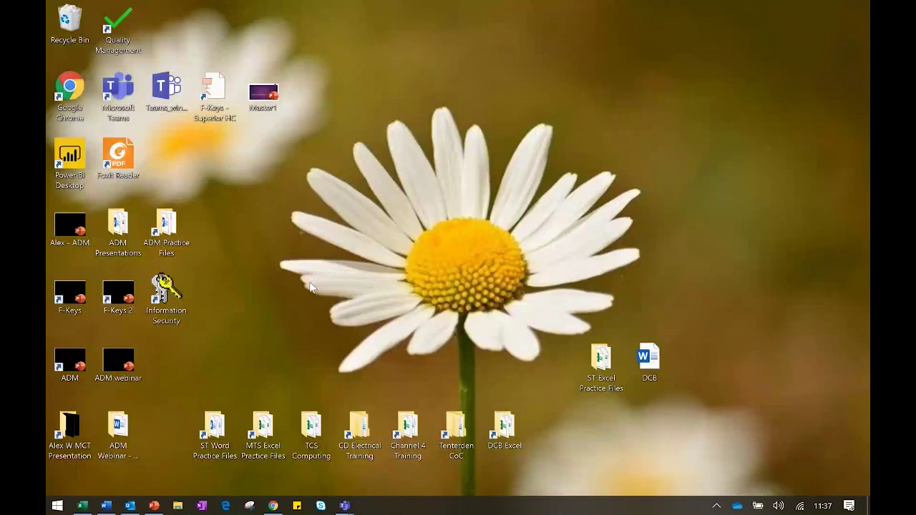
Bring Outlook forward from the taskbar and switch from Calendar to the Mail Inbox
left_click(132, 507)
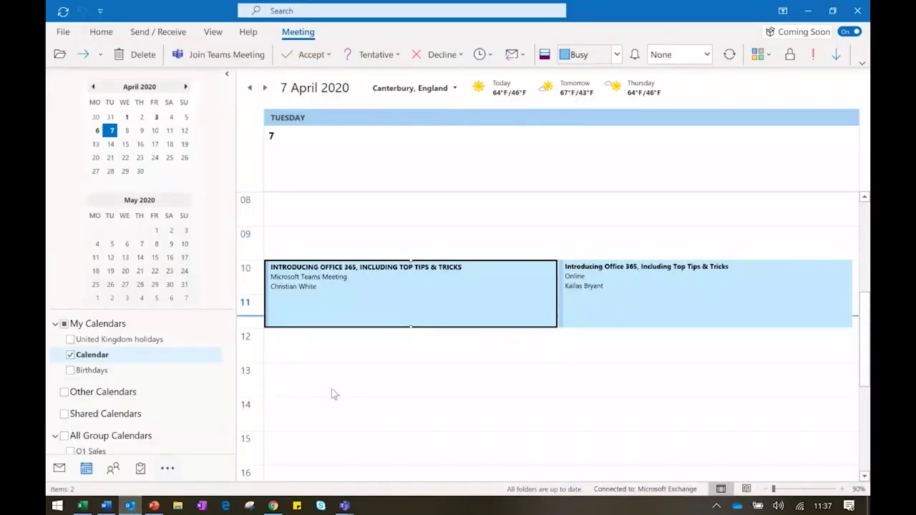
left_click(59, 469)
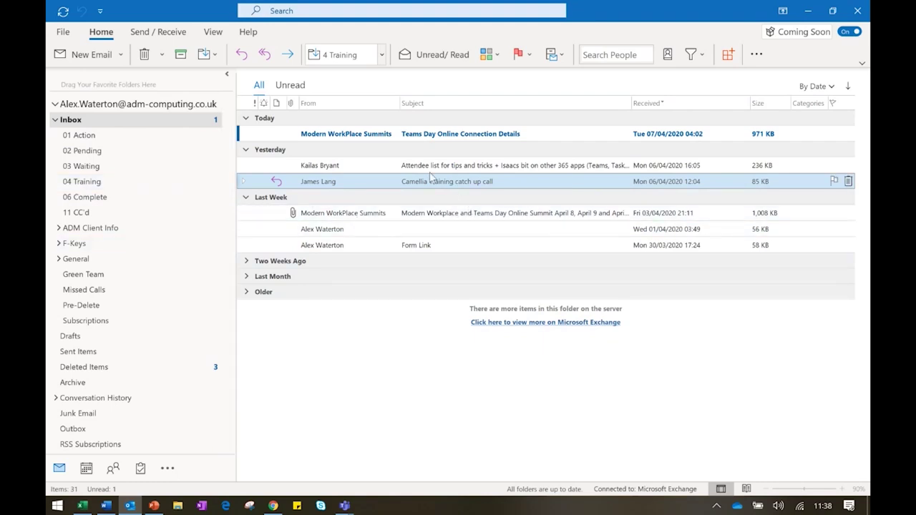
left_click(322, 165)
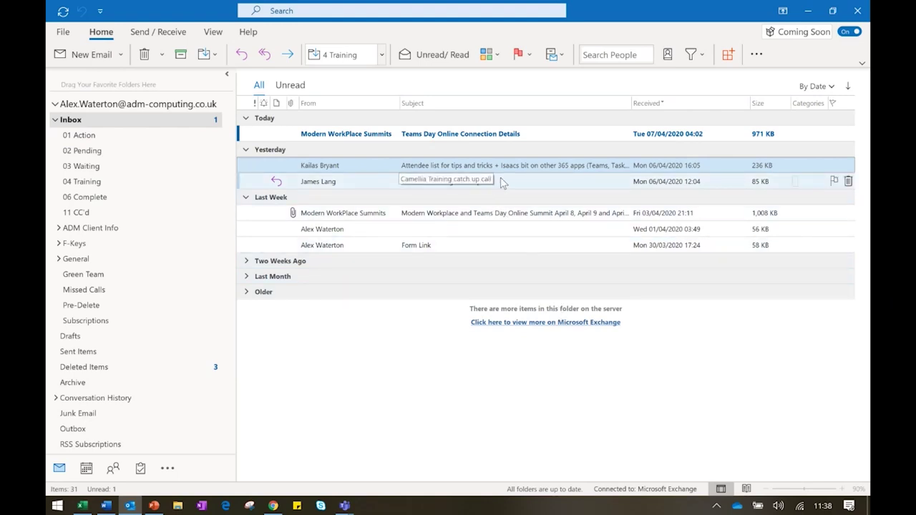
left_click(502, 183)
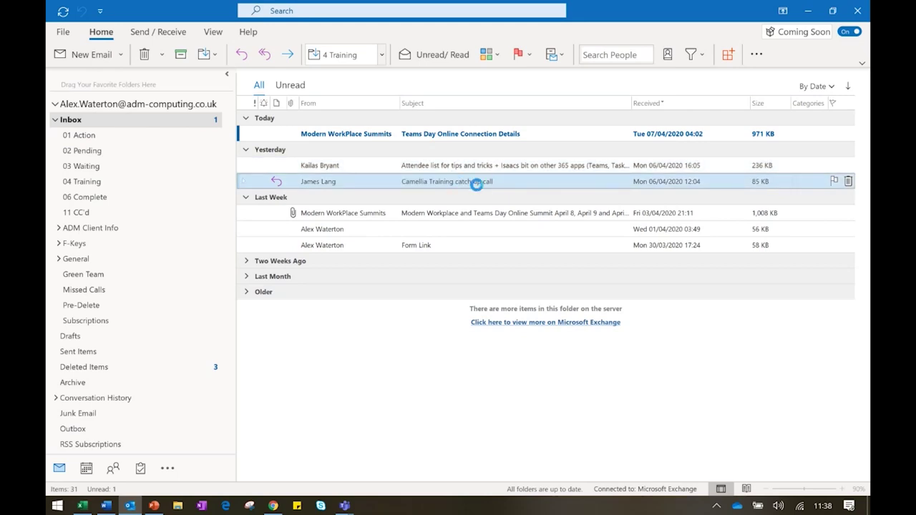
Open the Camellia Training catch up call email, type test text into the reply body, then delete it
double_click(476, 182)
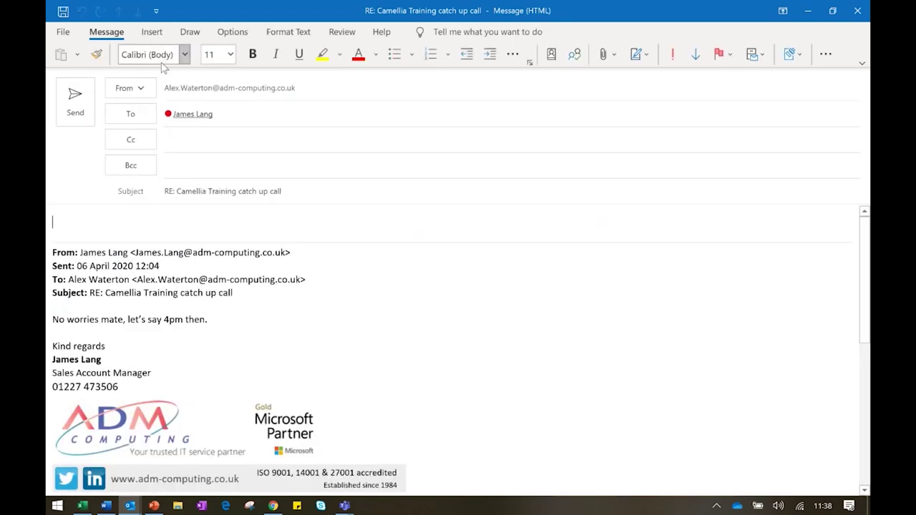
type("iosdgldl;gsd;llgd")
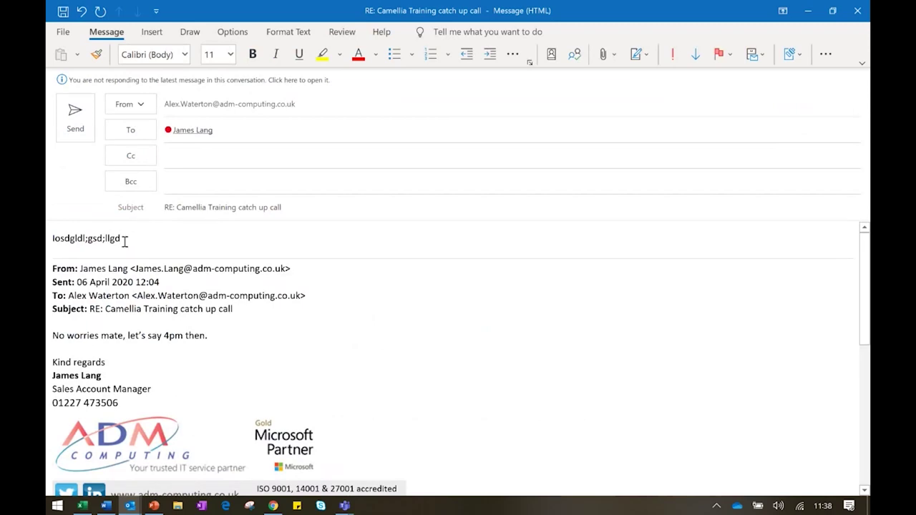
double_click(100, 240)
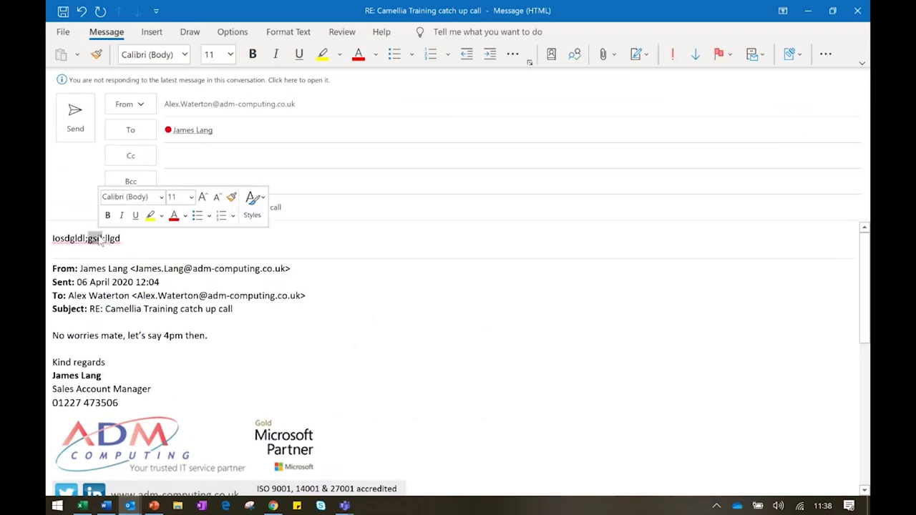
key("End")
key("BackSpace")
key("BackSpace")
key("BackSpace")
key("BackSpace")
key("BackSpace")
key("BackSpace")
key("BackSpace")
key("BackSpace")
key("BackSpace")
key("BackSpace")
key("BackSpace")
key("BackSpace")
key("BackSpace")
key("BackSpace")
key("BackSpace")
key("BackSpace")
key("BackSpace")
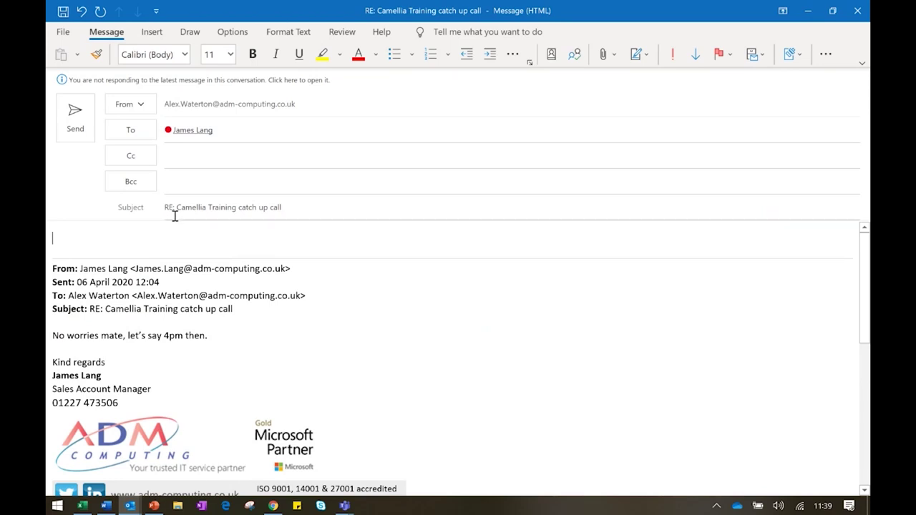
Prefix the reply subject with both correspondents' names, ADM and F-Keys, then an opening bracket
left_click(309, 208)
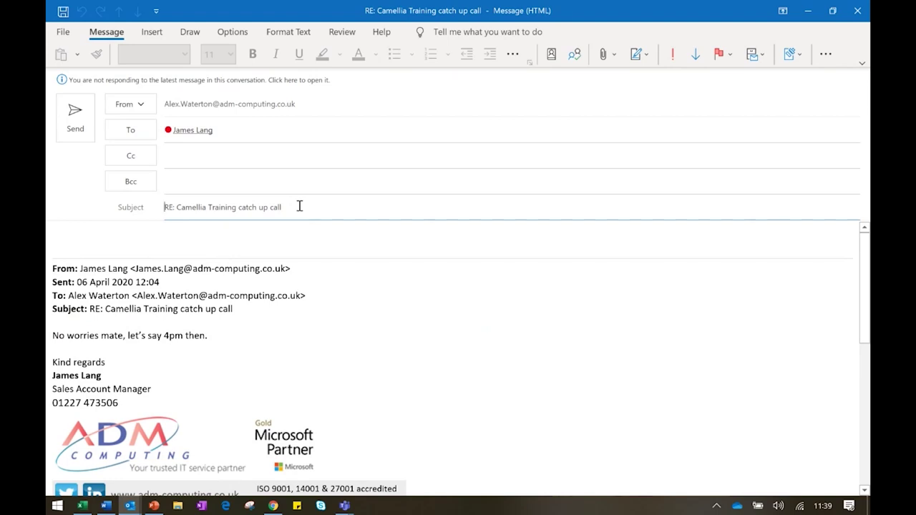
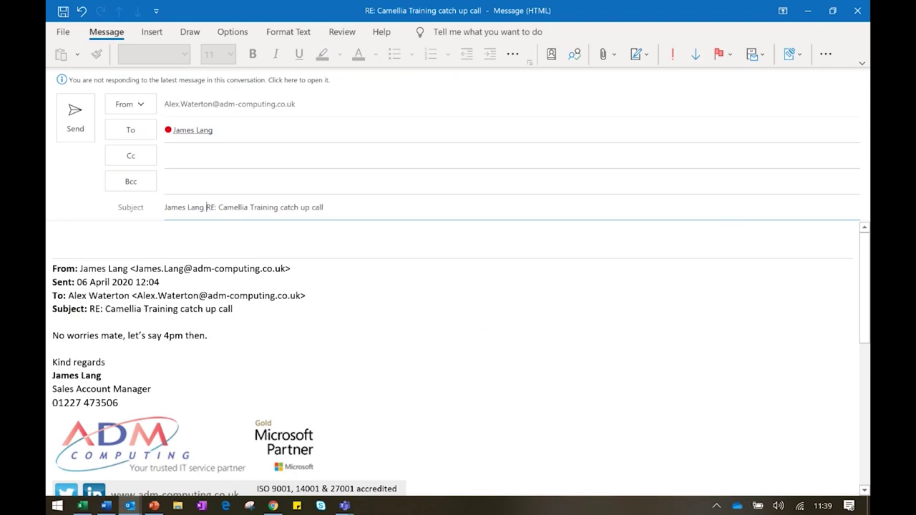
type(": ADM")
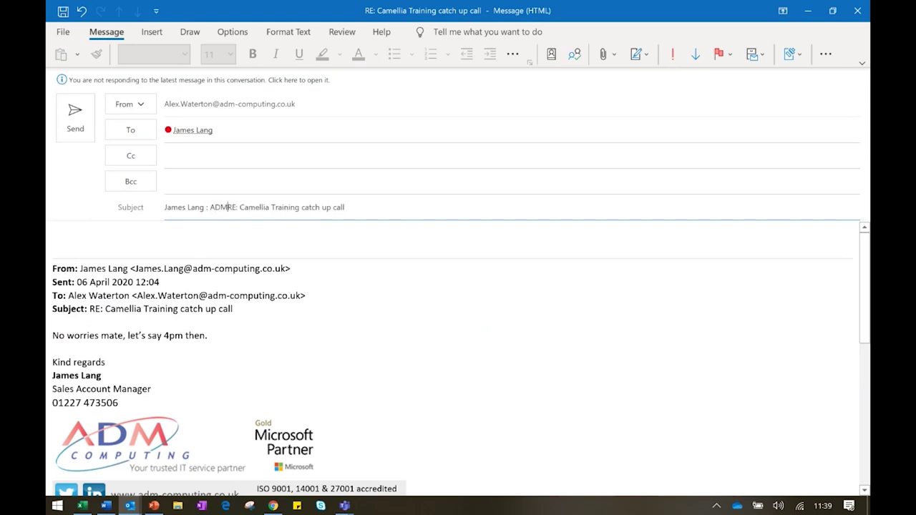
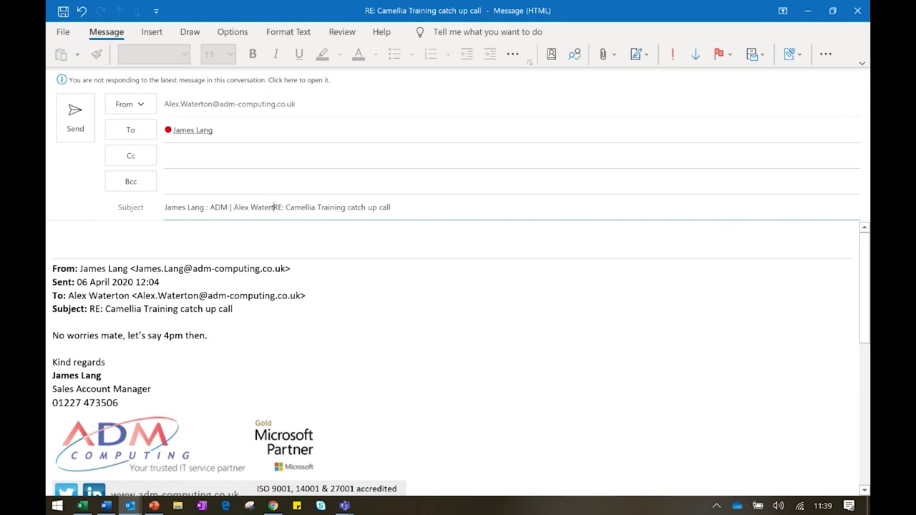
type("F-Keys")
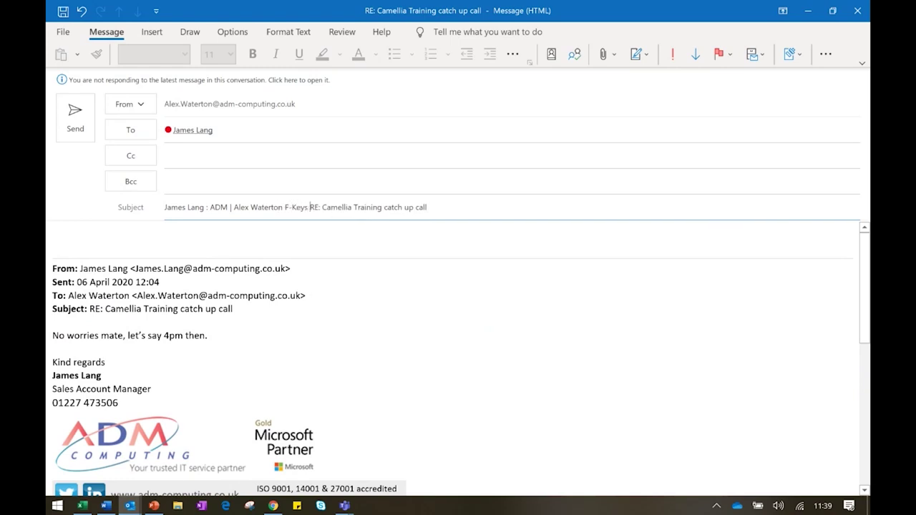
type(" (")
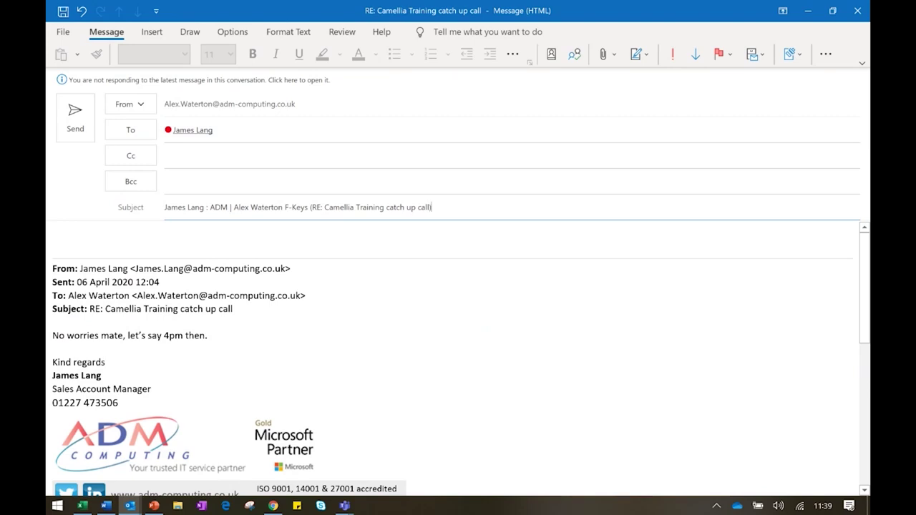